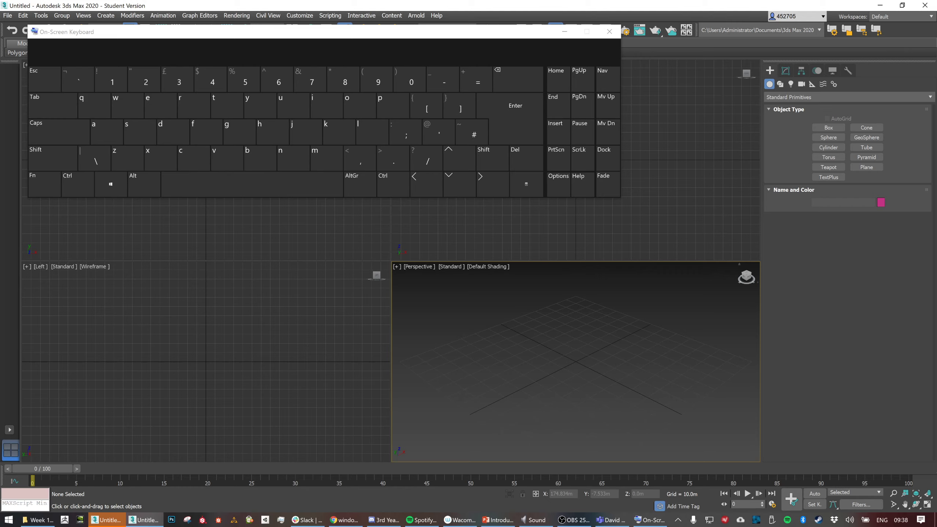
# Shrink the on-screen keyboard window and place it over the empty area below the object creation settings
pyautogui.press('ctrl')
pyautogui.press('ctrl')
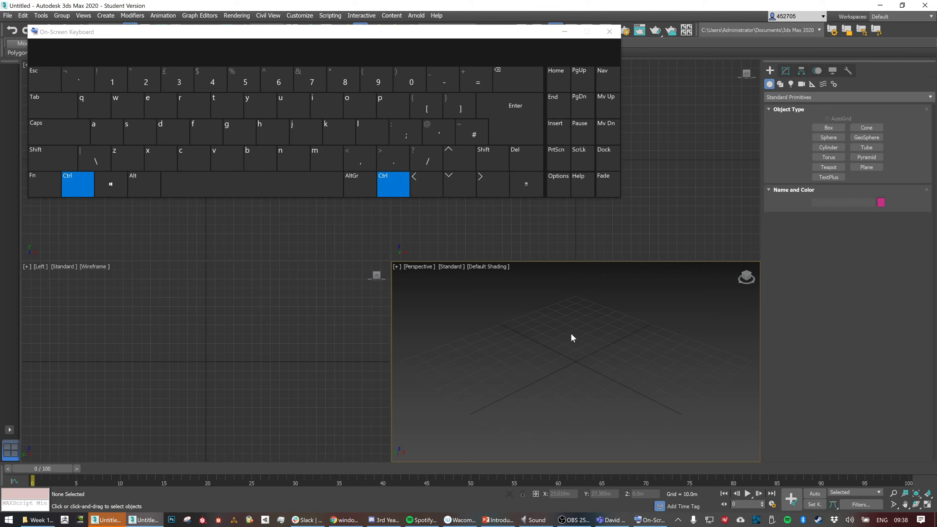
pyautogui.press('ctrl')
pyautogui.moveTo(618, 199); pyautogui.dragTo(233, 85)
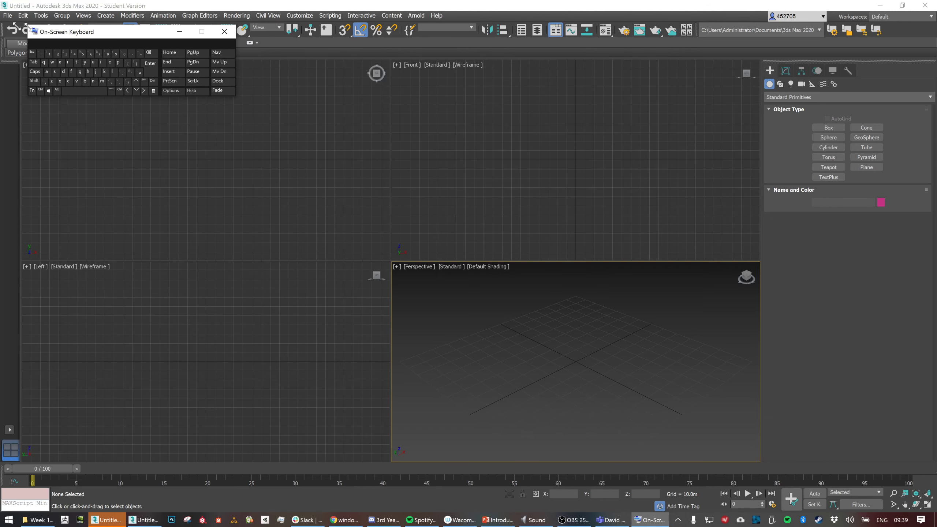
pyautogui.moveTo(146, 32); pyautogui.dragTo(838, 387)
pyautogui.click(636, 371)
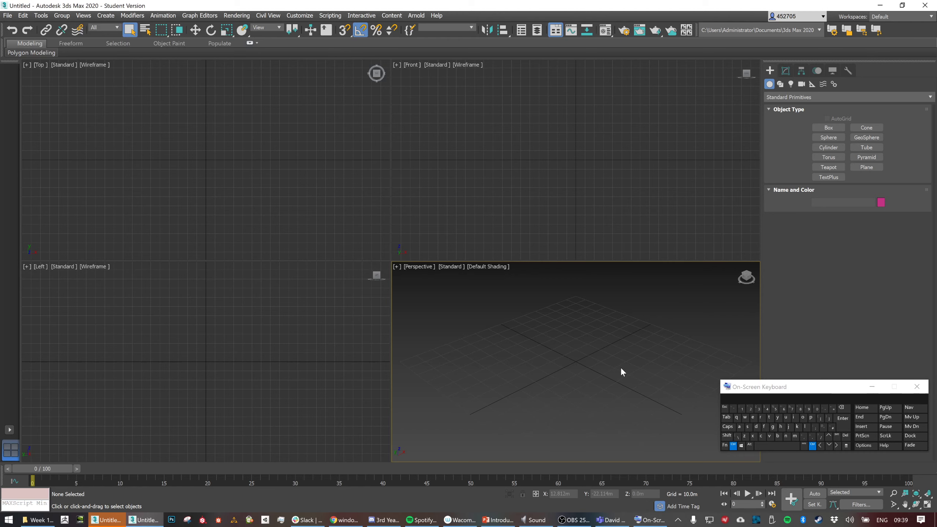
pyautogui.press('ctrl')
pyautogui.hotkey('ctrl', 's')
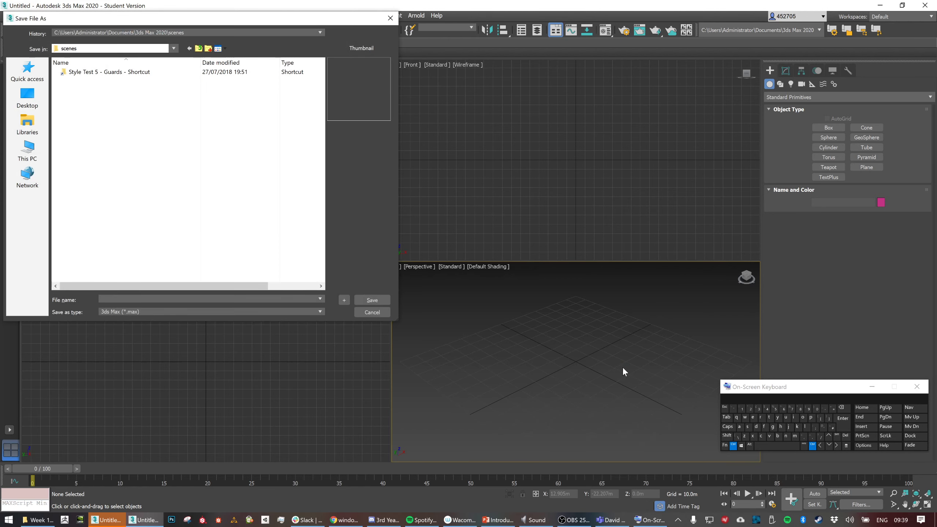
pyautogui.click(373, 312)
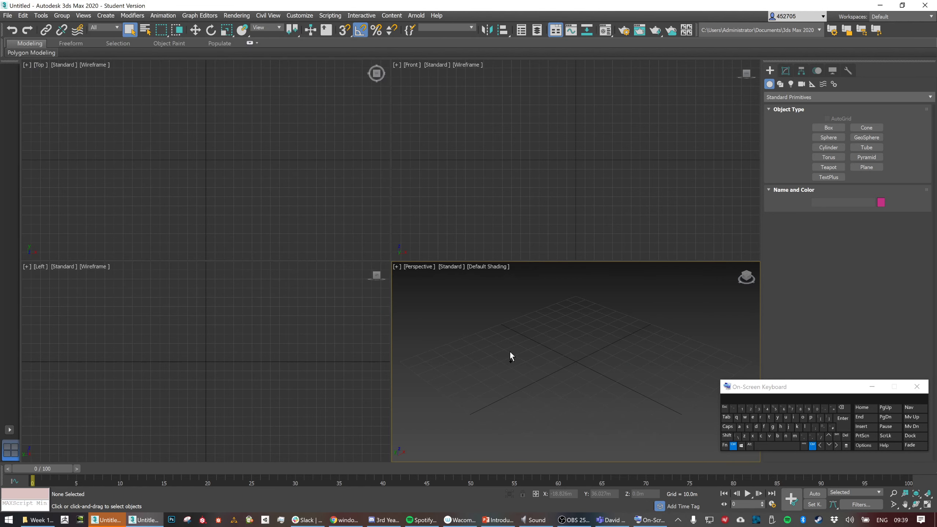
# Close the on-screen keyboard
pyautogui.press('ctrl')
pyautogui.press('ctrl')
pyautogui.click(916, 387)
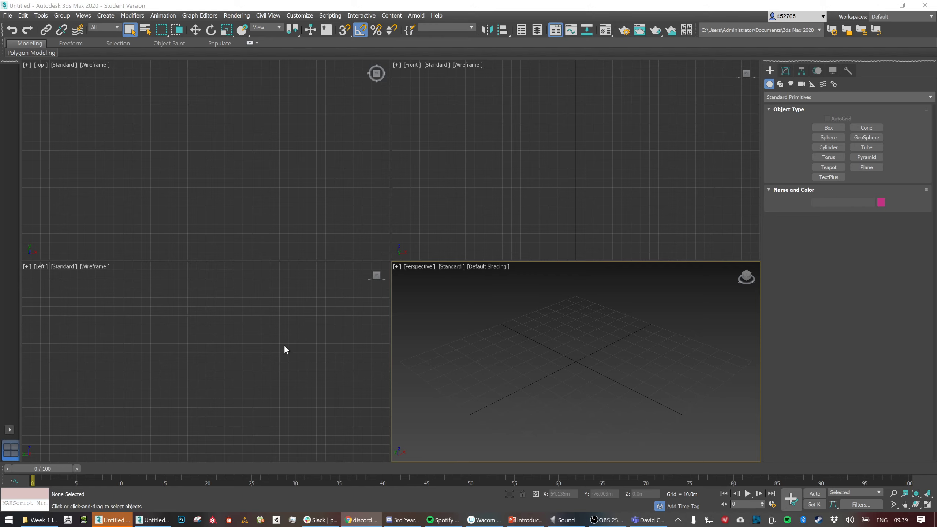
# Create a sphere with a radius of about 29.9 m near the grid centre in the Perspective view
pyautogui.click(834, 137)
pyautogui.click(561, 354)
pyautogui.moveTo(562, 354); pyautogui.dragTo(627, 358)
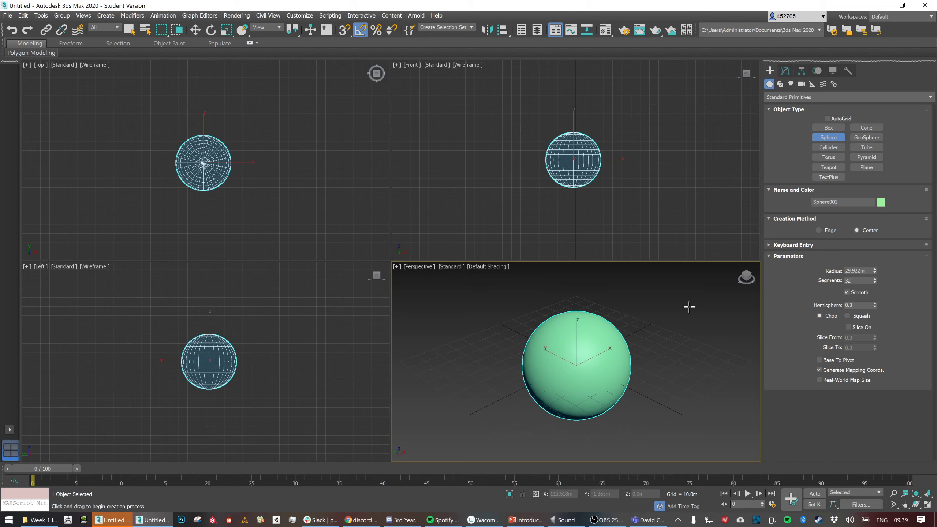
# Switch between the four-view layout and the single Perspective view several times, leaving Perspective maximized
pyautogui.click(927, 506)
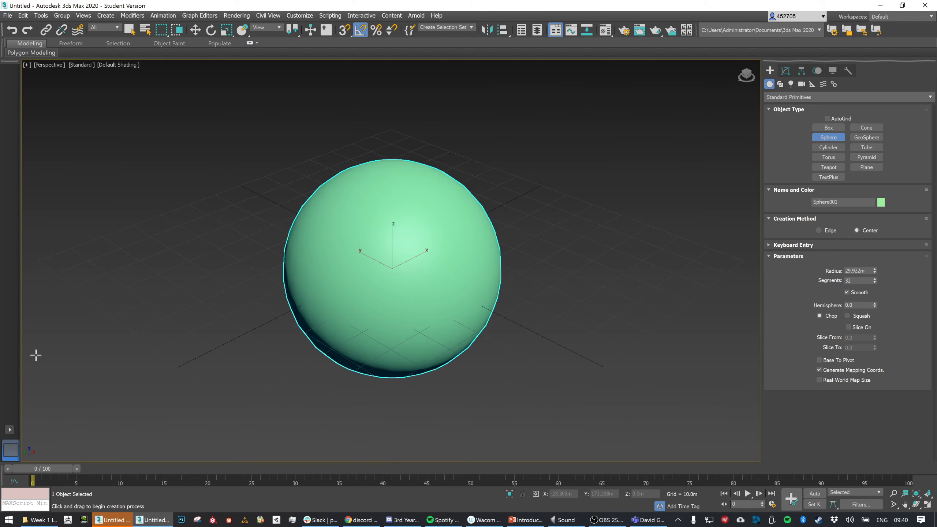
pyautogui.click(927, 506)
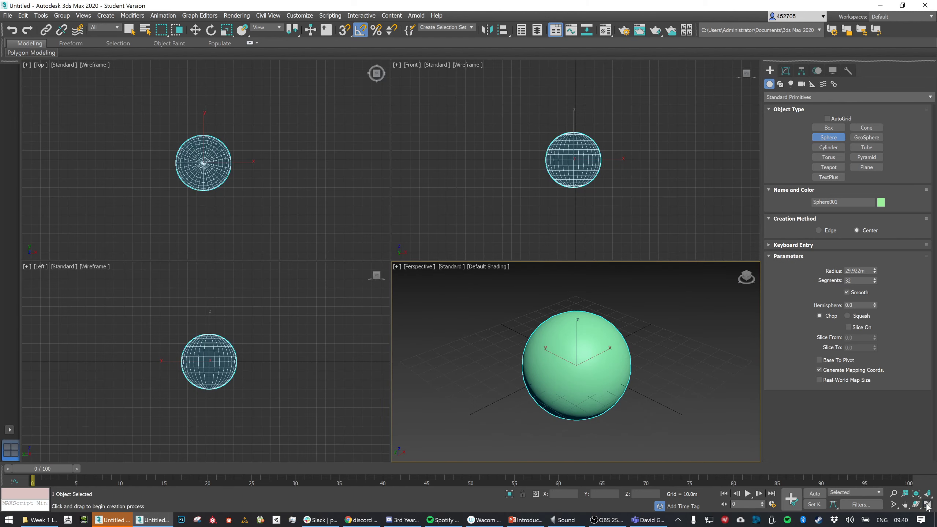
pyautogui.click(927, 506)
pyautogui.click(927, 506)
pyautogui.click(927, 506)
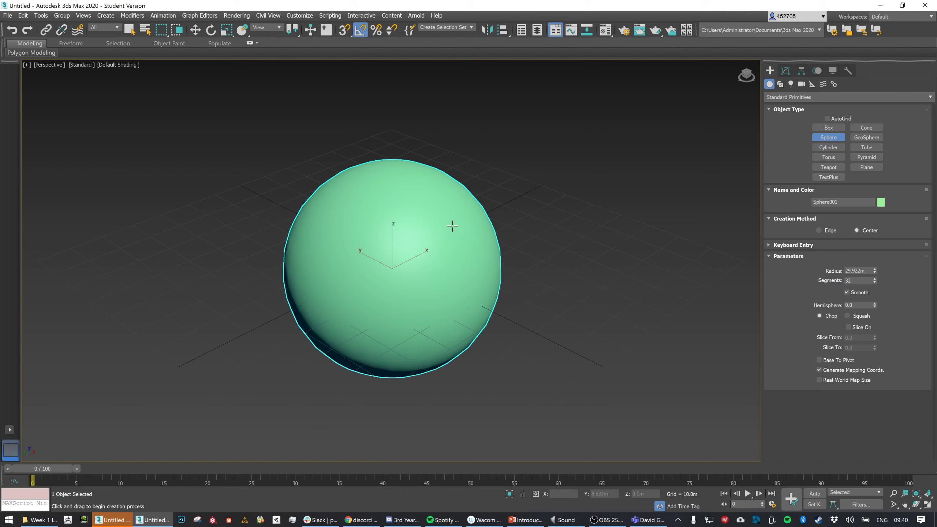
pyautogui.click(927, 504)
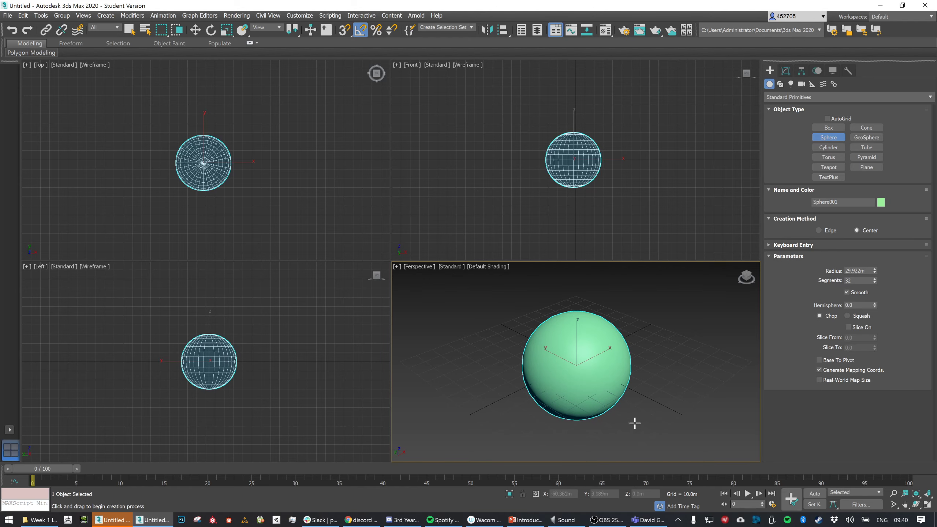
pyautogui.click(927, 505)
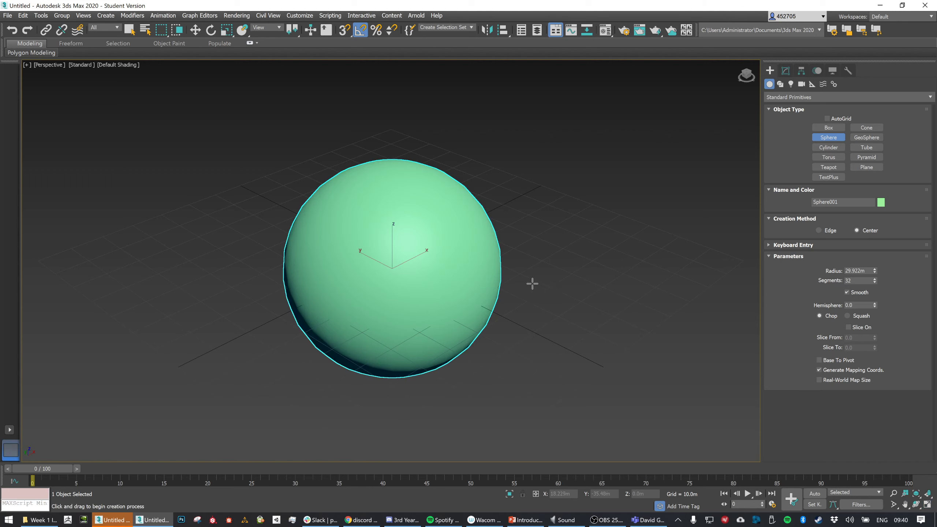
# Turn on Edged Faces in the Perspective view and activate the Move tool for the sphere
pyautogui.press('F4')
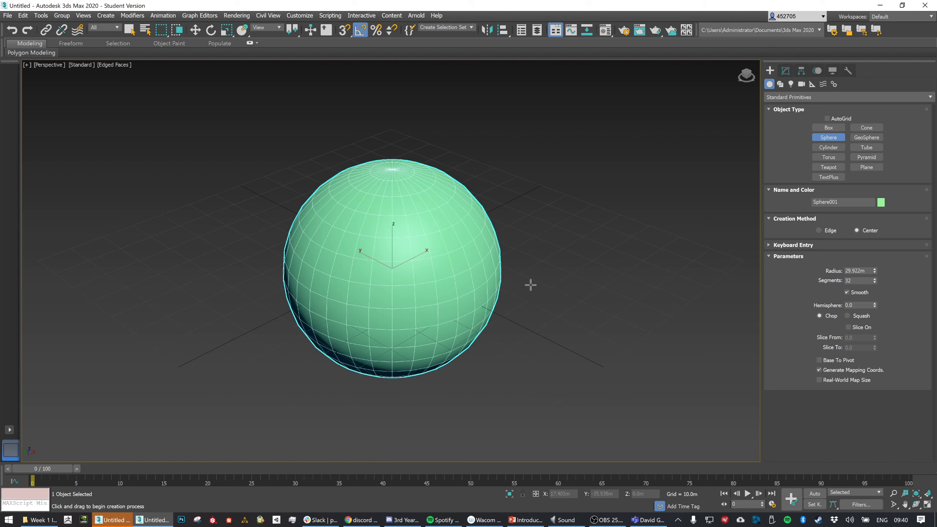
pyautogui.click(112, 65)
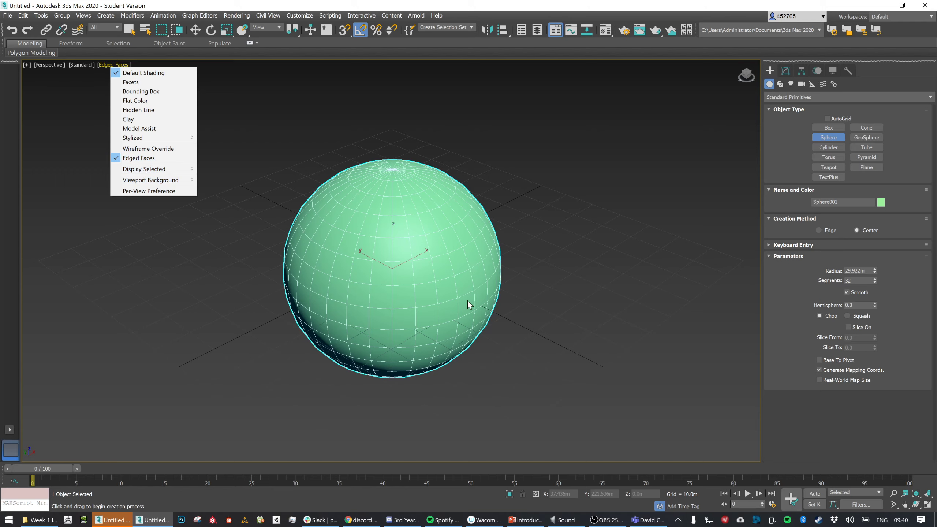
pyautogui.click(525, 286)
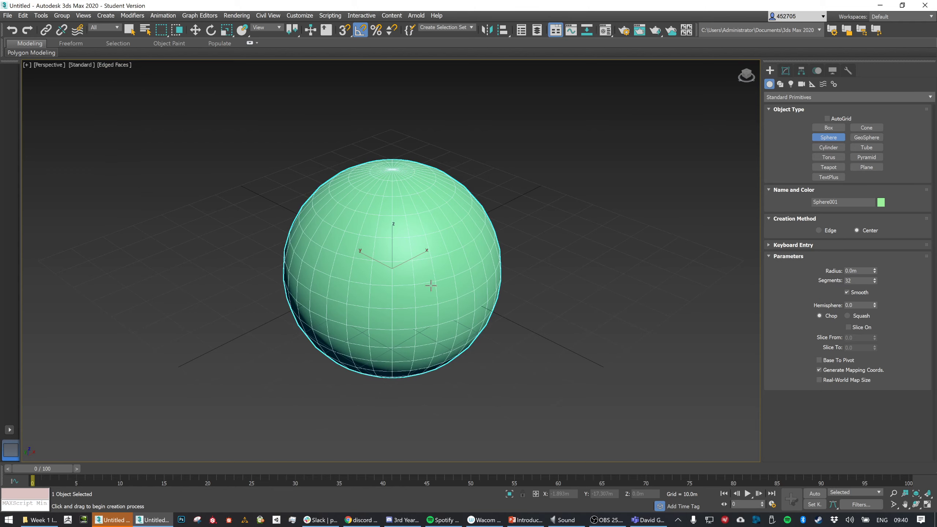
pyautogui.keyDown('alt'); pyautogui.moveTo(466, 282); pyautogui.dragTo(487, 277, button='middle'); pyautogui.keyUp('alt')
pyautogui.press('w')
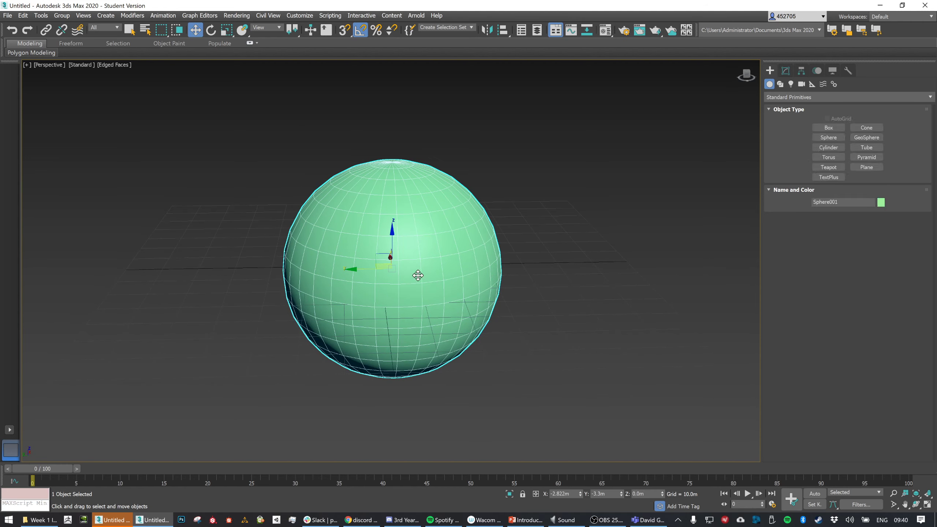
pyautogui.keyDown('alt'); pyautogui.moveTo(418, 275); pyautogui.dragTo(452, 272, button='middle'); pyautogui.keyUp('alt')
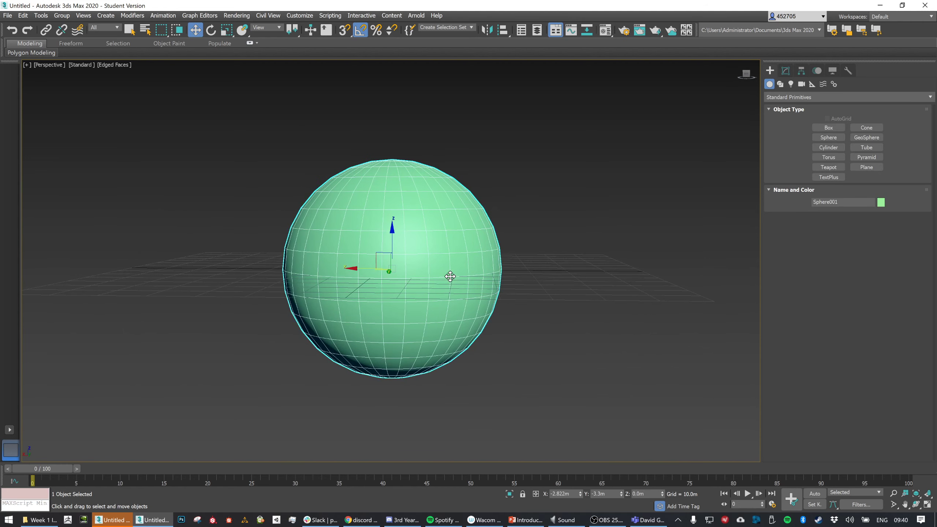
# Show the polygon and vertex statistics in the Perspective view and look at the sphere from other angles
pyautogui.press('F7')
pyautogui.press('7')
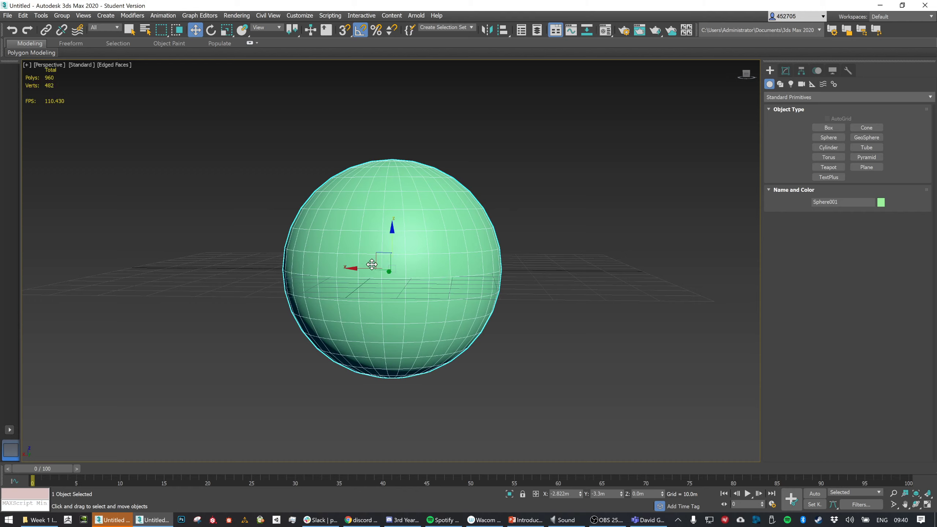
pyautogui.moveTo(372, 264); pyautogui.dragTo(408, 260, button='middle')
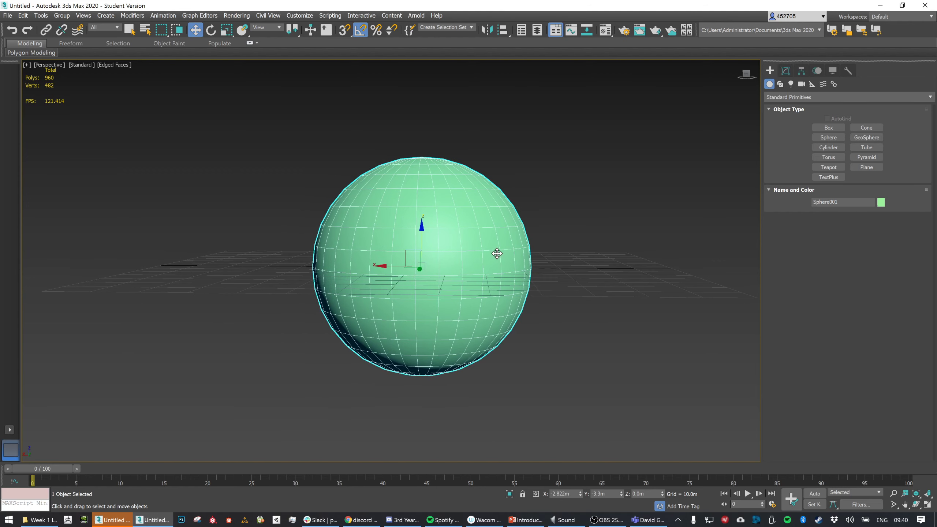
pyautogui.moveTo(505, 248)
pyautogui.keyDown('alt'); pyautogui.mouseDown(button='middle')
pyautogui.moveTo(528, 247)
pyautogui.moveTo(522, 251)
pyautogui.mouseUp(button='middle'); pyautogui.keyUp('alt')
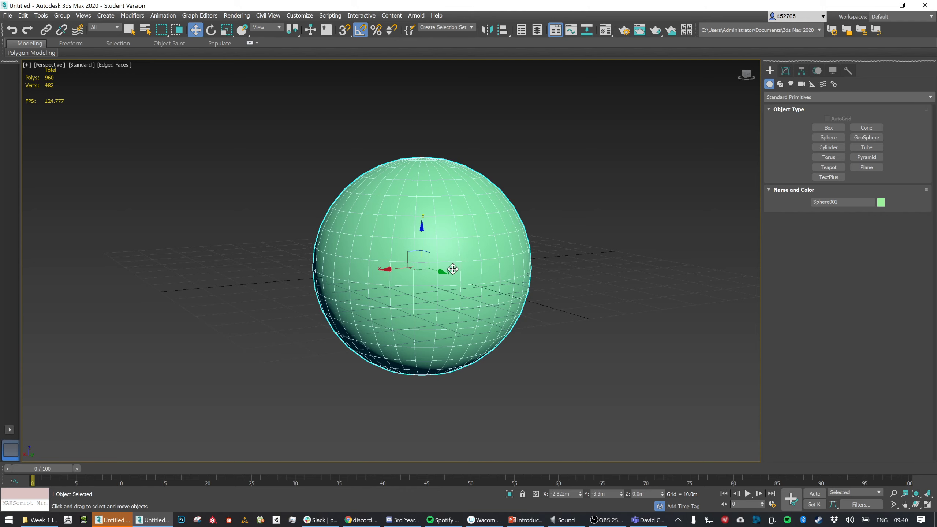
pyautogui.moveTo(453, 270)
pyautogui.keyDown('alt'); pyautogui.mouseDown(button='middle')
pyautogui.moveTo(466, 269)
pyautogui.moveTo(458, 274)
pyautogui.mouseUp(button='middle'); pyautogui.keyUp('alt')
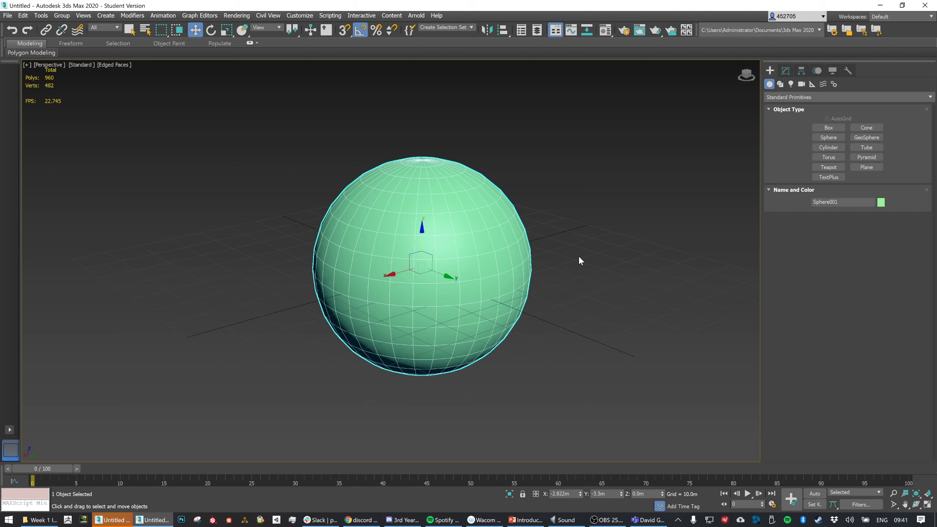
# Delete the sphere and create a smaller one with a radius of about 14.6 m near the grid centre
pyautogui.press('Delete')
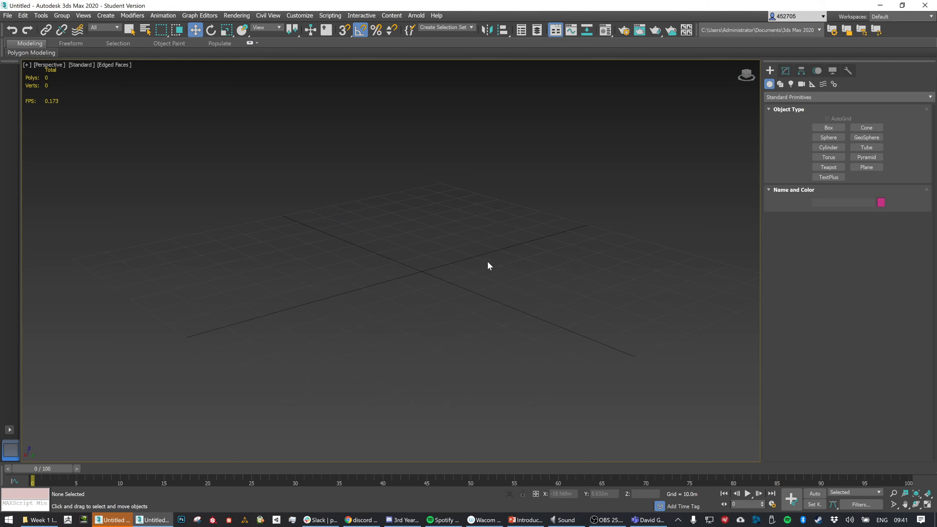
pyautogui.click(822, 136)
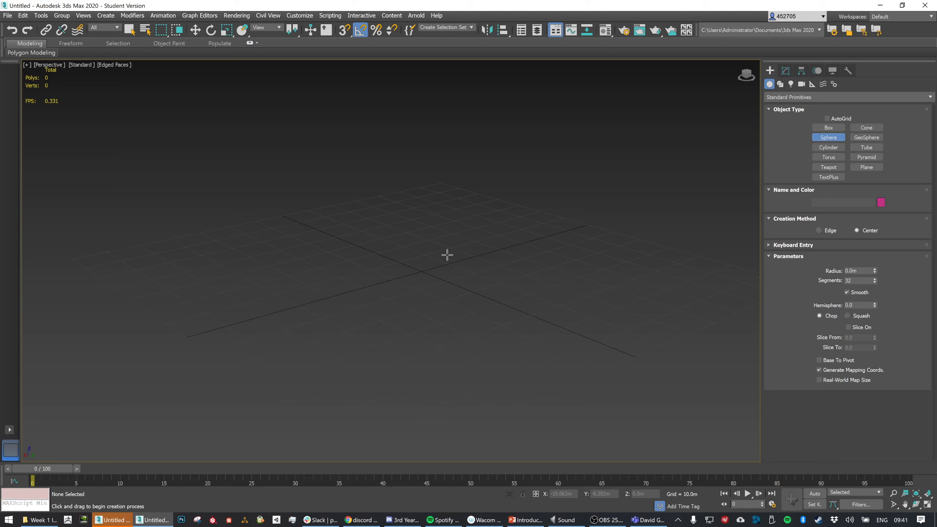
pyautogui.moveTo(446, 254); pyautogui.dragTo(466, 270, button='middle')
pyautogui.moveTo(466, 270); pyautogui.dragTo(523, 259)
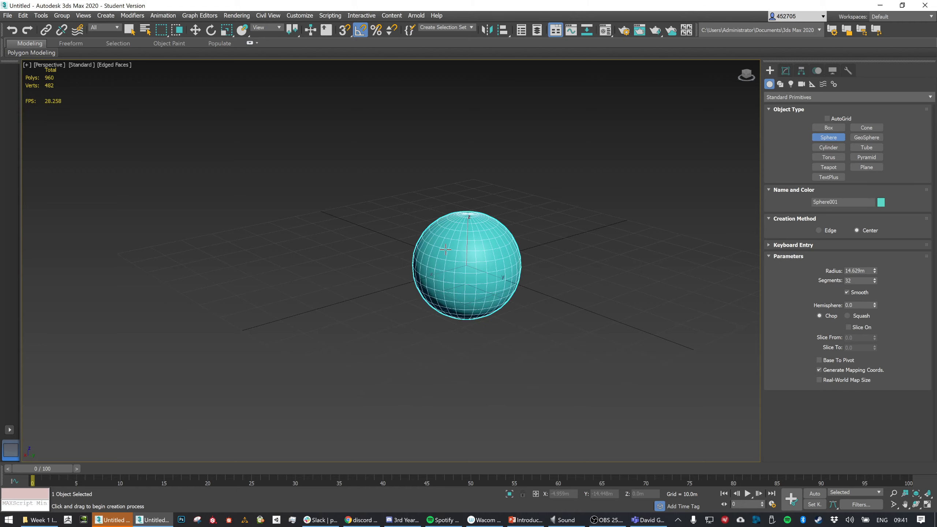
# Bring up the new sphere's modify settings and move it across the ground plane to about X 54.2 m, Y -61.3 m
pyautogui.moveTo(589, 243); pyautogui.dragTo(436, 249, button='middle')
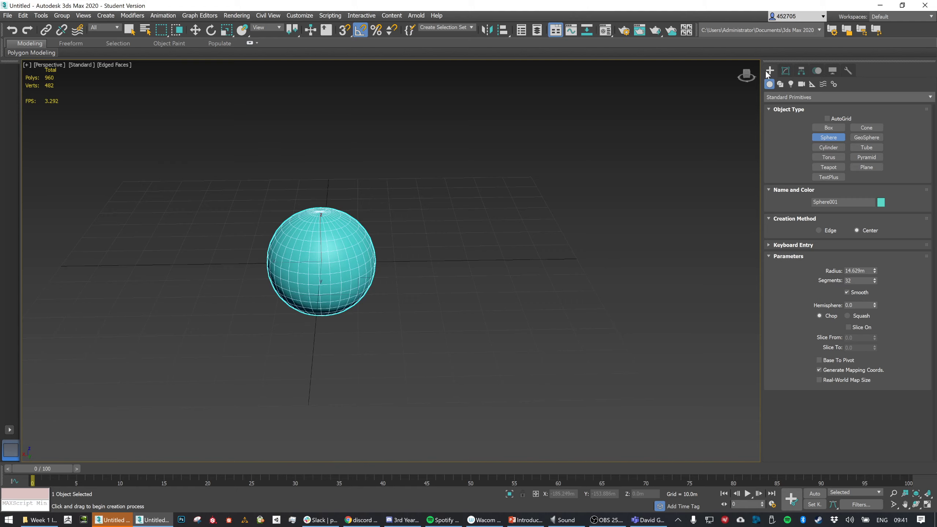
pyautogui.click(785, 71)
pyautogui.press('w')
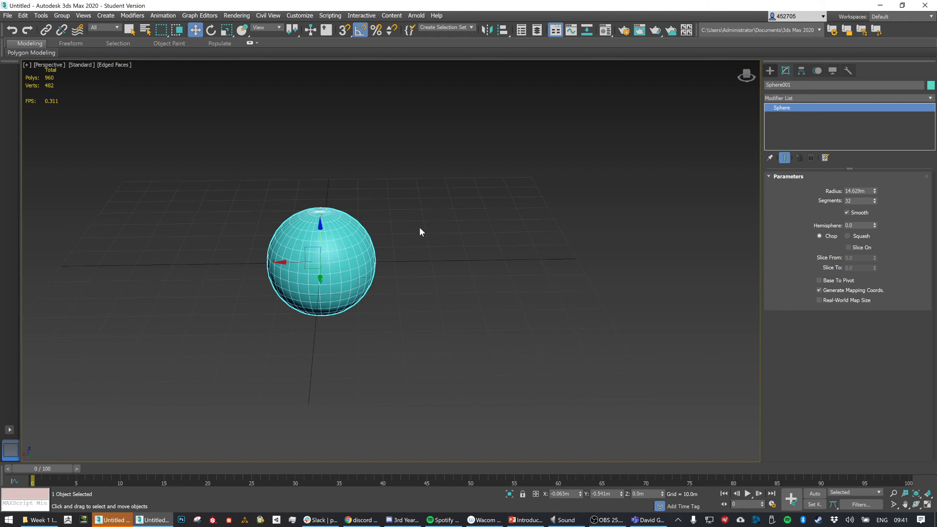
pyautogui.click(439, 264)
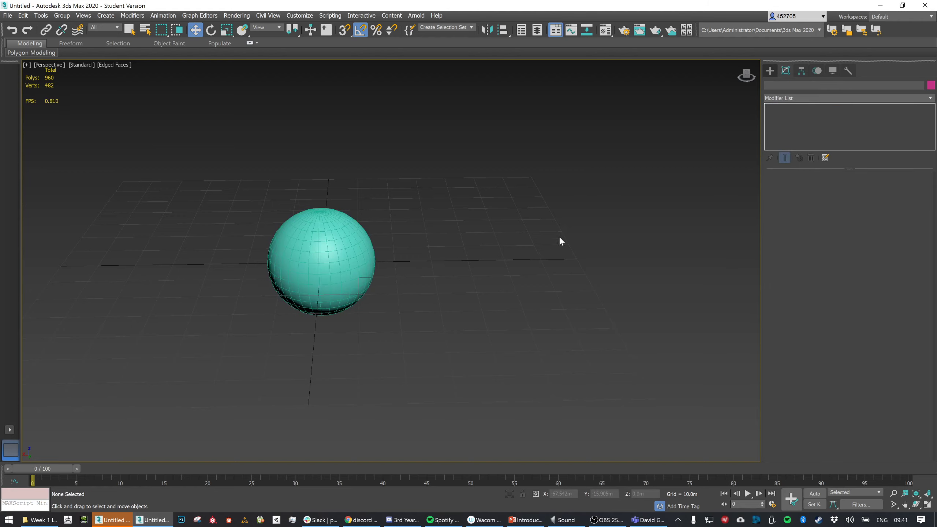
pyautogui.keyDown('alt'); pyautogui.moveTo(589, 236); pyautogui.dragTo(534, 243, button='middle'); pyautogui.keyUp('alt')
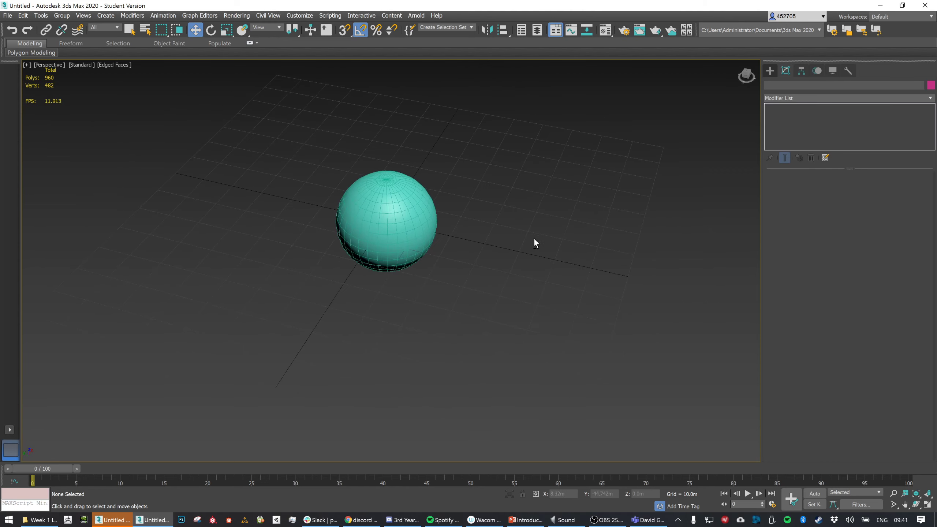
pyautogui.click(398, 224)
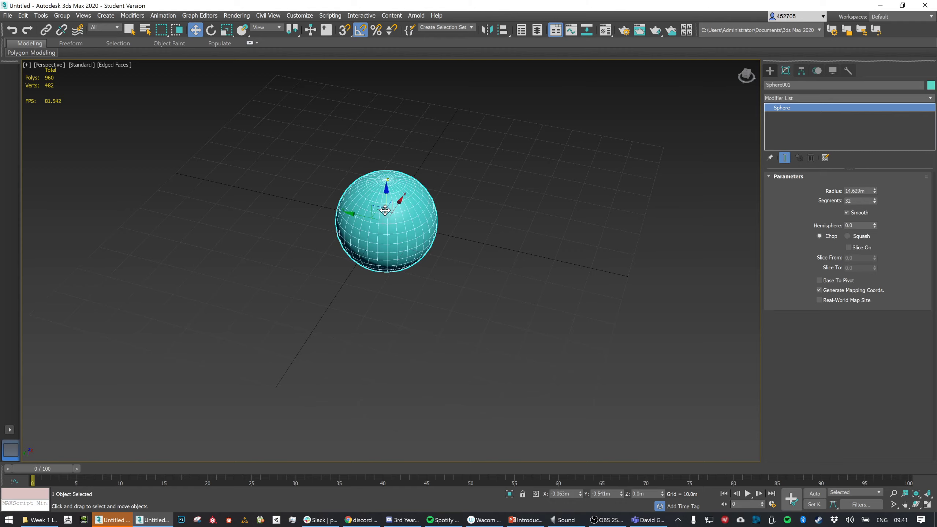
pyautogui.moveTo(382, 208); pyautogui.dragTo(628, 152)
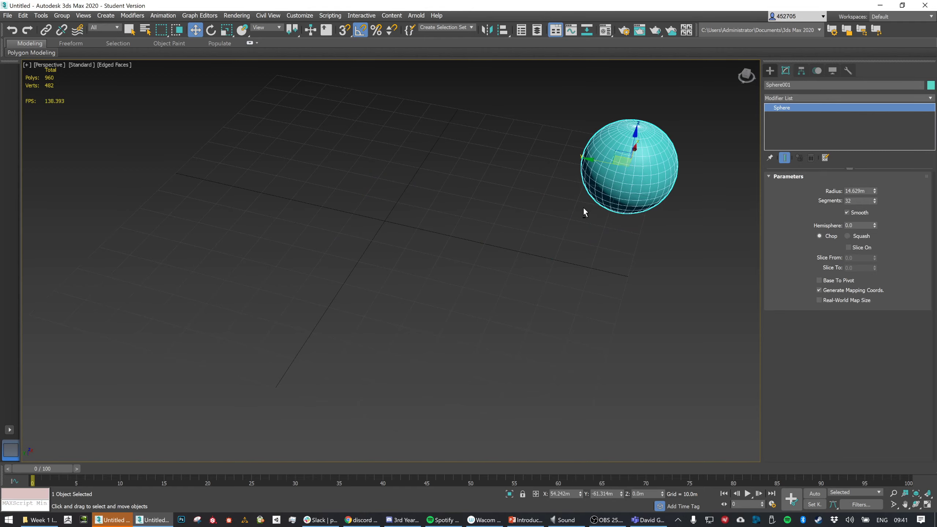
# Deselect the sphere and examine it and the grid from several angles and distances
pyautogui.keyDown('alt'); pyautogui.moveTo(583, 208); pyautogui.dragTo(602, 208, button='middle'); pyautogui.keyUp('alt')
pyautogui.click(537, 263)
pyautogui.keyDown('alt'); pyautogui.moveTo(524, 282); pyautogui.dragTo(565, 271, button='middle'); pyautogui.keyUp('alt')
pyautogui.scroll(-5, 551, 277)
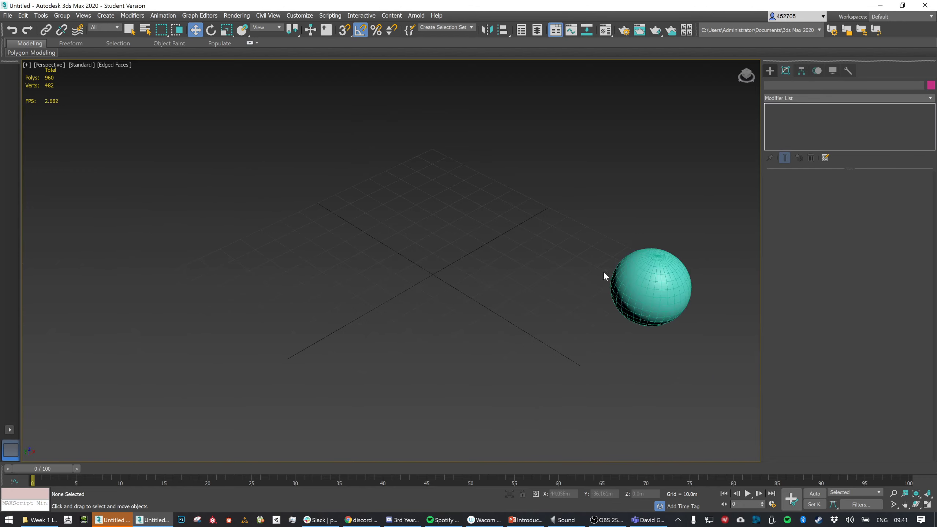
pyautogui.scroll(5, 527, 281)
pyautogui.scroll(-5, 489, 281)
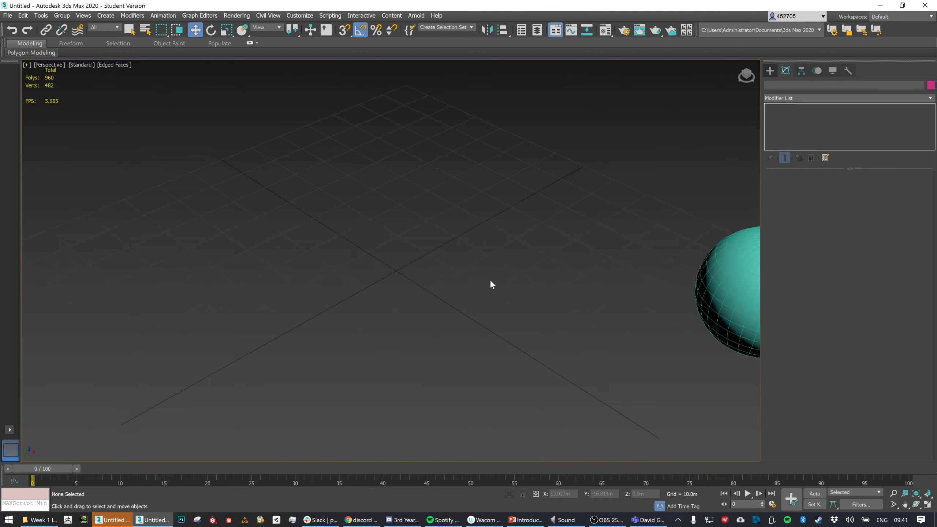
pyautogui.scroll(3, 491, 281)
pyautogui.scroll(-3, 491, 281)
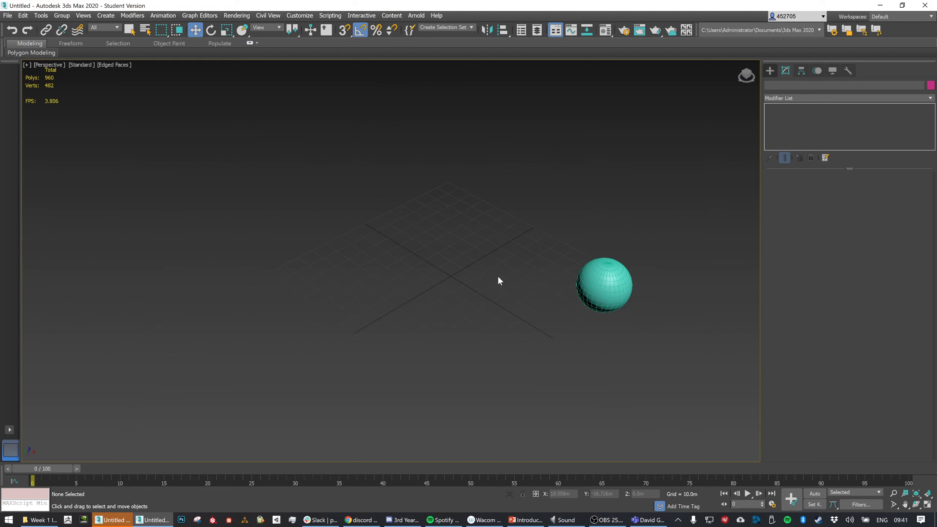
pyautogui.moveTo(499, 276)
pyautogui.keyDown('alt'); pyautogui.mouseDown(button='middle')
pyautogui.moveTo(460, 269)
pyautogui.moveTo(516, 274)
pyautogui.mouseUp(button='middle'); pyautogui.keyUp('alt')
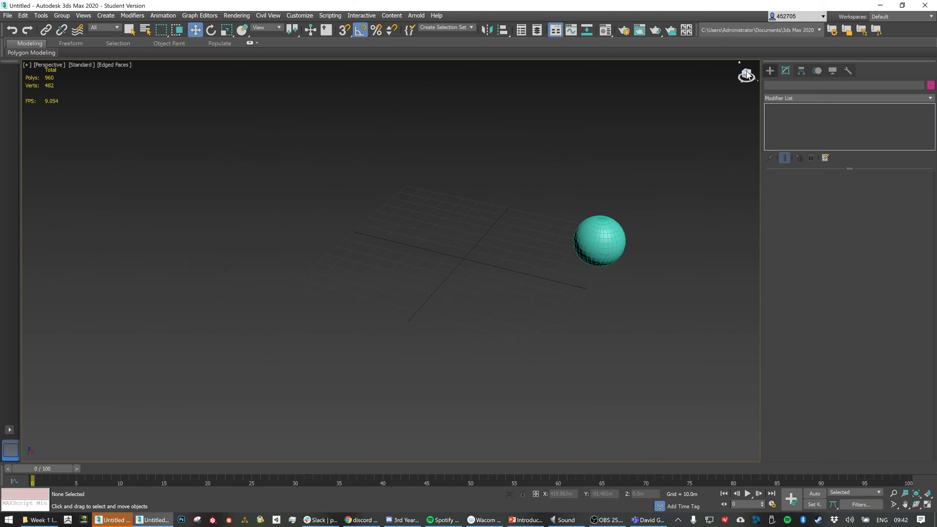
pyautogui.moveTo(746, 73)
pyautogui.mouseDown()
pyautogui.moveTo(750, 61)
pyautogui.moveTo(746, 77)
pyautogui.mouseUp()
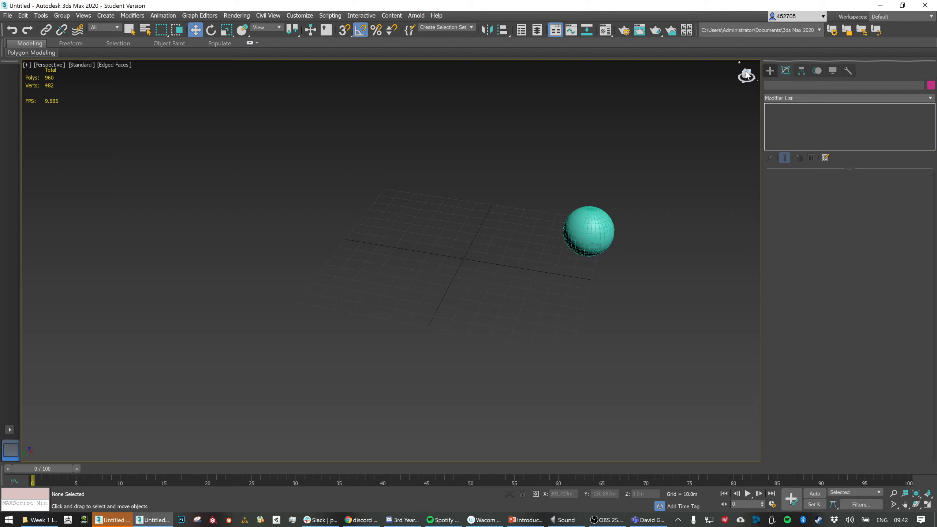
# Look at the sphere and grid straight from above and from two horizontal sides, then return to an angled view
pyautogui.click(745, 74)
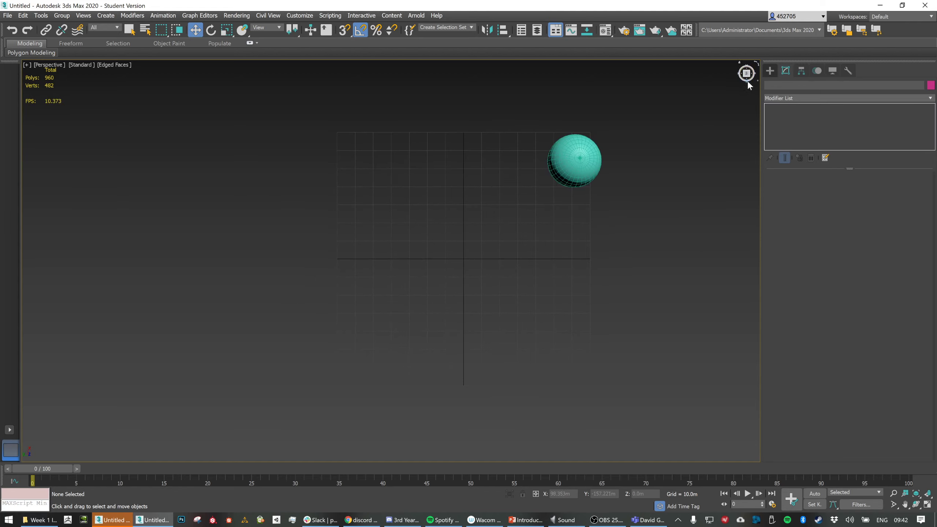
pyautogui.click(747, 80)
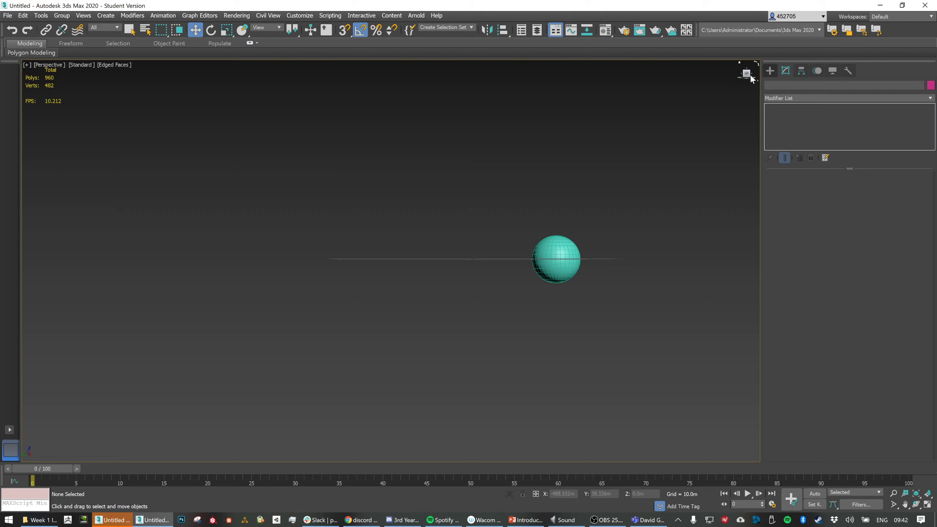
pyautogui.click(751, 74)
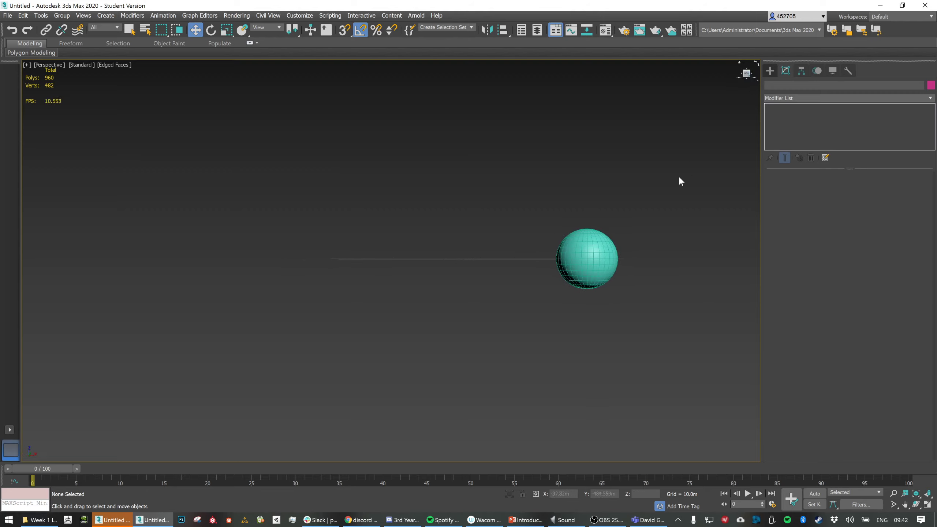
pyautogui.keyDown('alt'); pyautogui.moveTo(621, 205); pyautogui.dragTo(558, 218, button='middle'); pyautogui.keyUp('alt')
# Rotate the sphere freehand to about X 24.1°, Y -10.0°, Z 5.2° and move it to about X 29.2 m, Y 9.0 m
pyautogui.moveTo(557, 215); pyautogui.dragTo(632, 293)
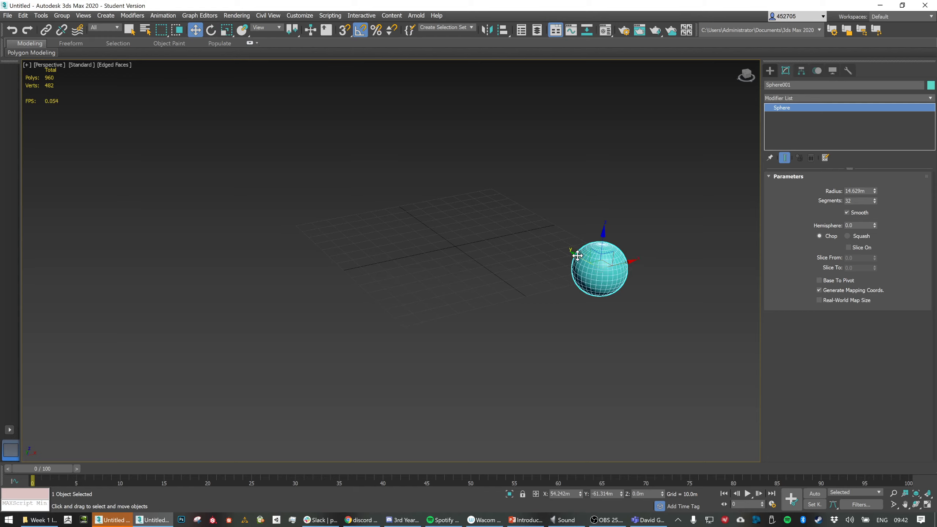
pyautogui.moveTo(577, 255); pyautogui.dragTo(525, 218)
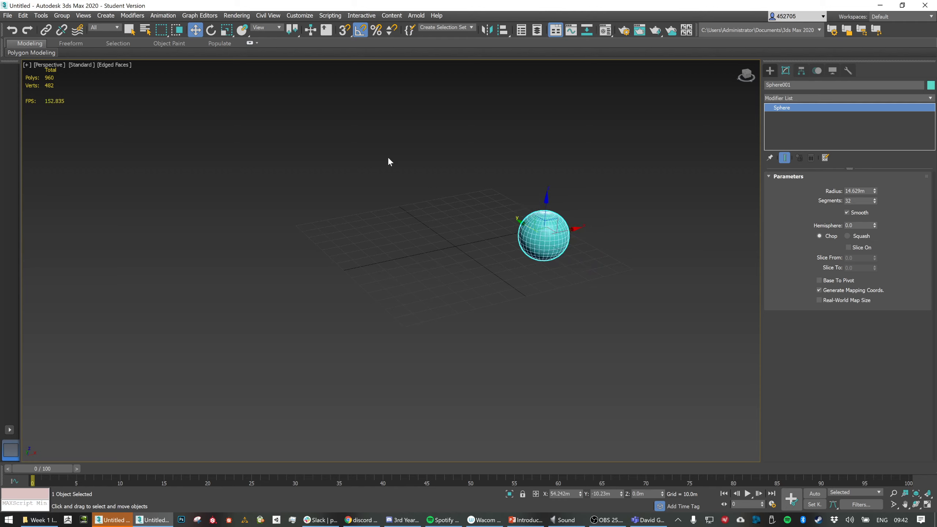
pyautogui.press('e')
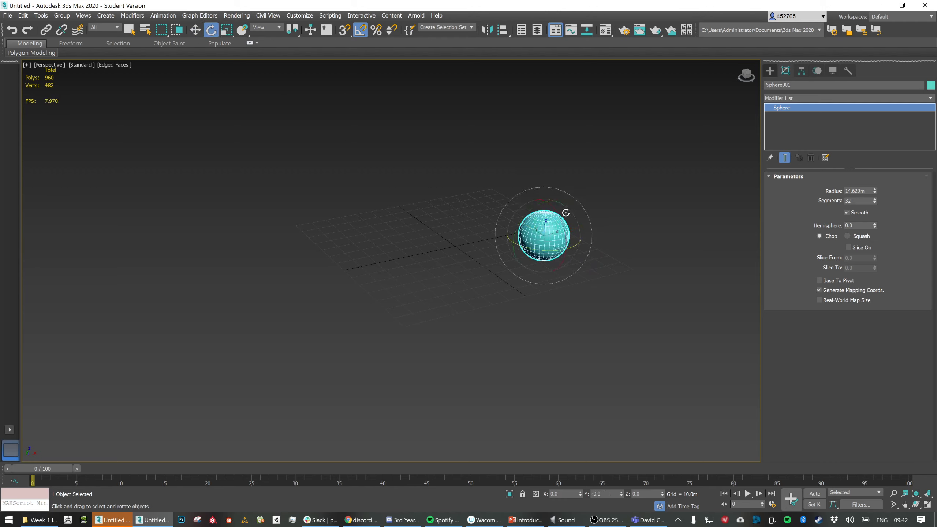
pyautogui.moveTo(556, 214); pyautogui.dragTo(543, 236)
pyautogui.click(195, 30)
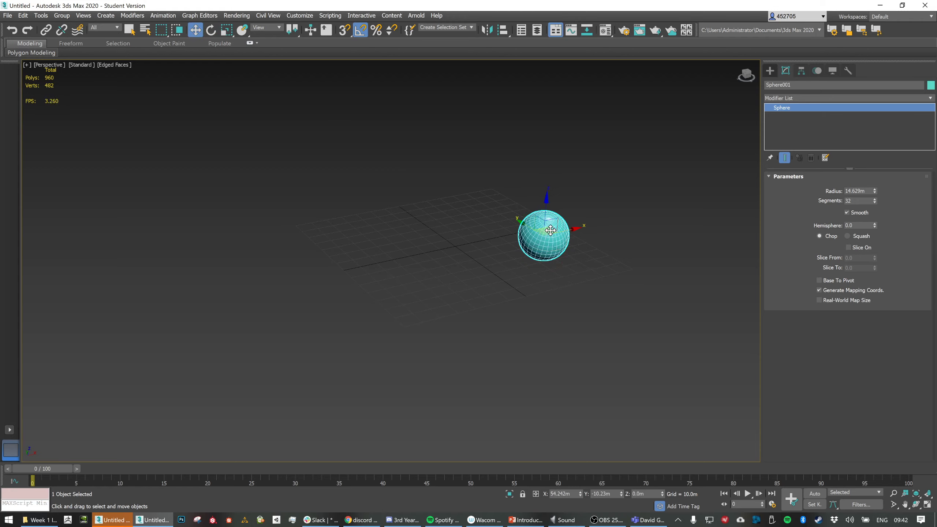
pyautogui.moveTo(551, 230); pyautogui.dragTo(497, 227)
# Switch repeatedly between the Scale, Move and Rotate tools to compare their gizmos on the sphere up close
pyautogui.click(226, 33)
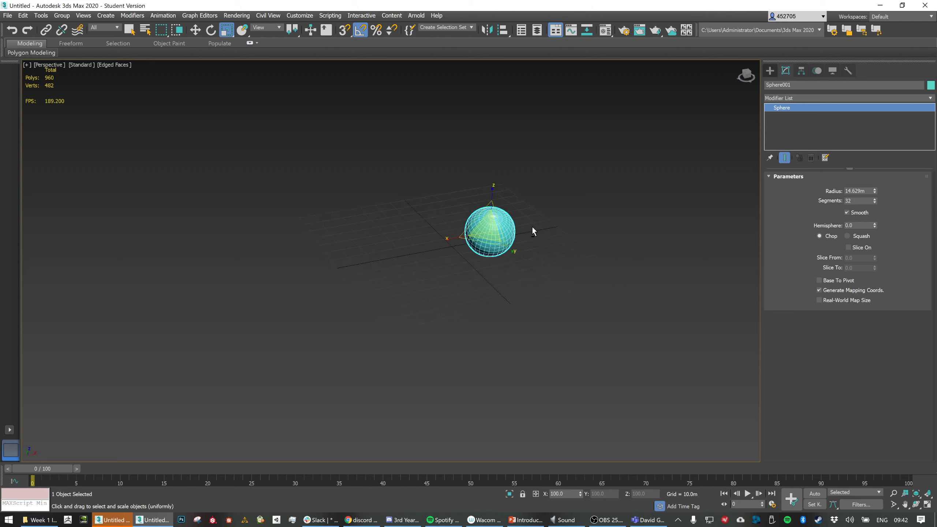
pyautogui.moveTo(531, 225)
pyautogui.keyDown('alt'); pyautogui.mouseDown(button='middle')
pyautogui.moveTo(511, 236)
pyautogui.moveTo(540, 233)
pyautogui.mouseUp(button='middle'); pyautogui.keyUp('alt')
pyautogui.scroll(3, 510, 237)
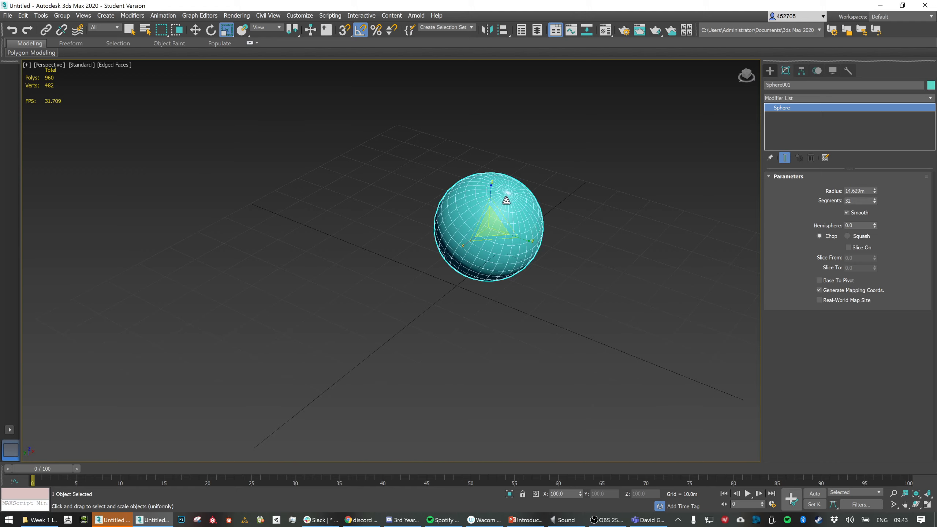
pyautogui.press('w')
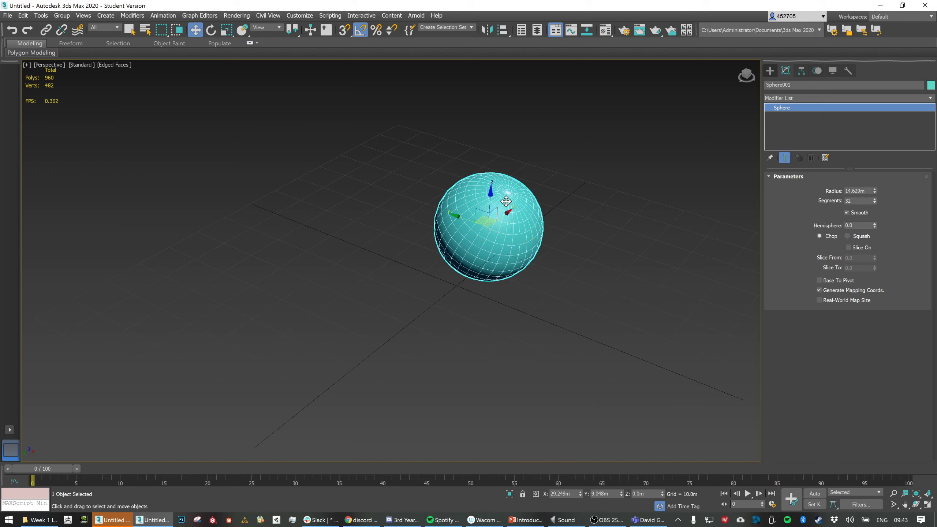
pyautogui.press('e')
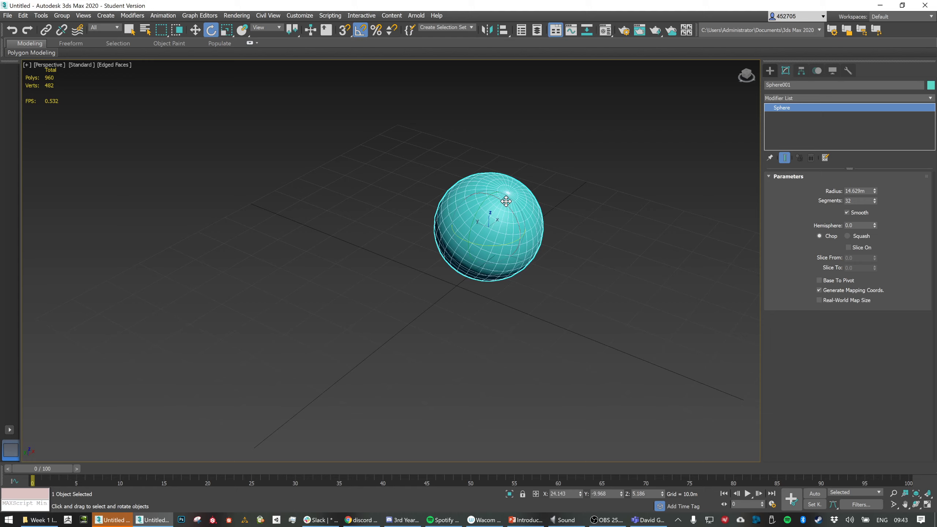
pyautogui.press('r')
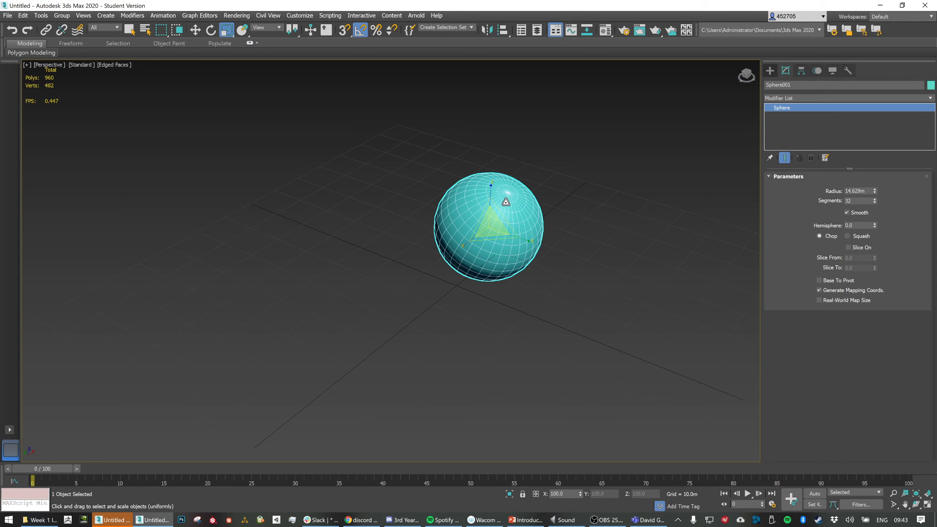
pyautogui.press('w')
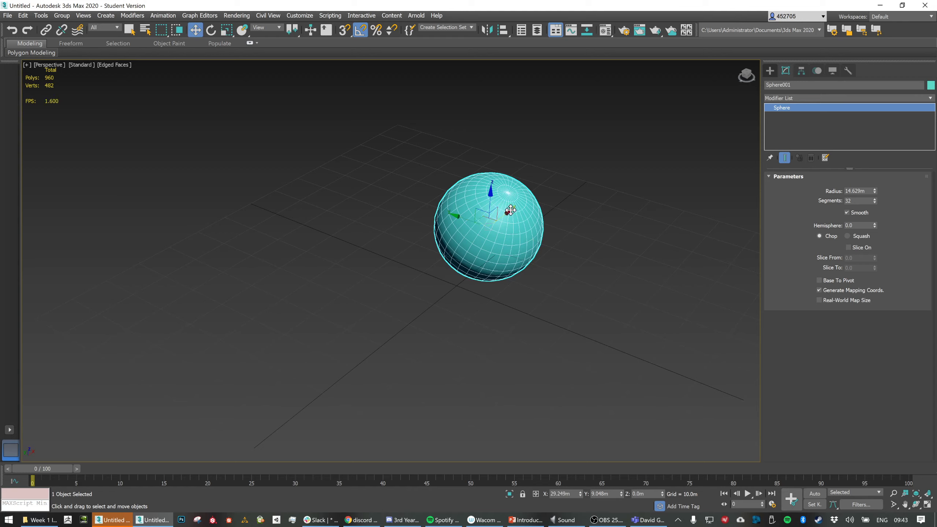
pyautogui.press('e')
pyautogui.press('r')
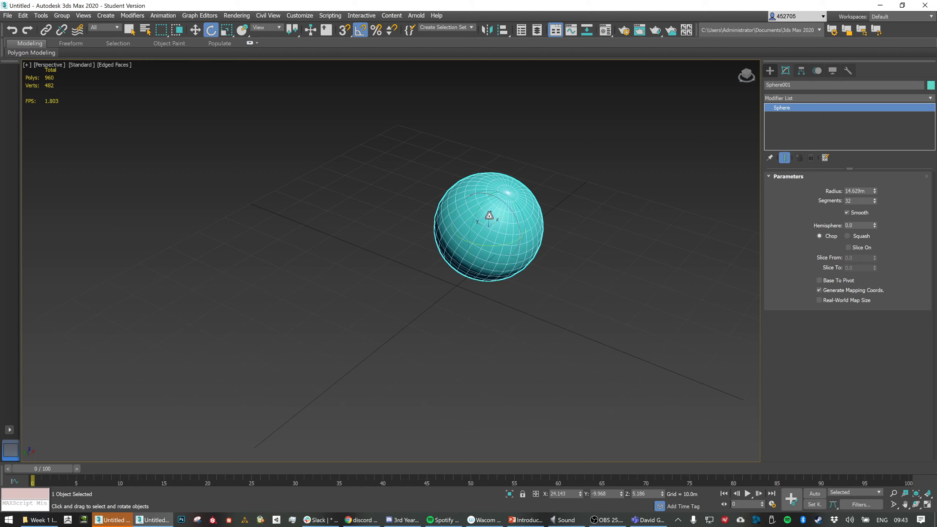
# Rotate the sphere freehand to about X -0.9°, Y -6.8°, Z 8.9°, then return to the Move tool
pyautogui.press('e')
pyautogui.moveTo(508, 205); pyautogui.dragTo(507, 201)
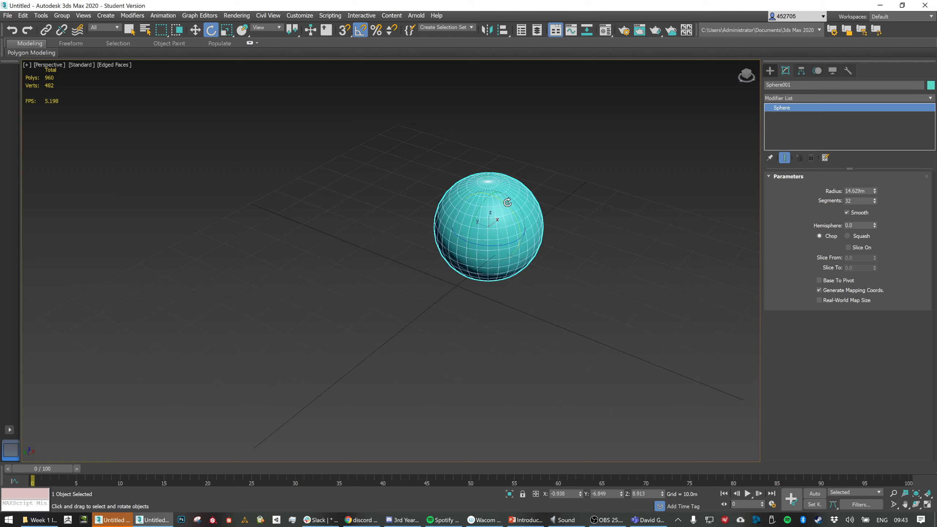
pyautogui.press('w')
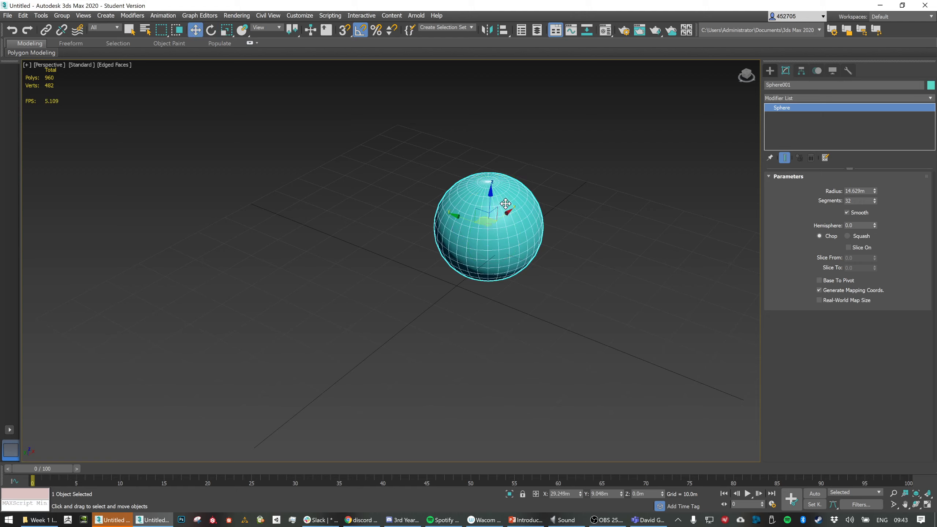
# Delete the sphere from the scene after viewing it from different angles
pyautogui.moveTo(505, 204); pyautogui.dragTo(516, 238, button='middle')
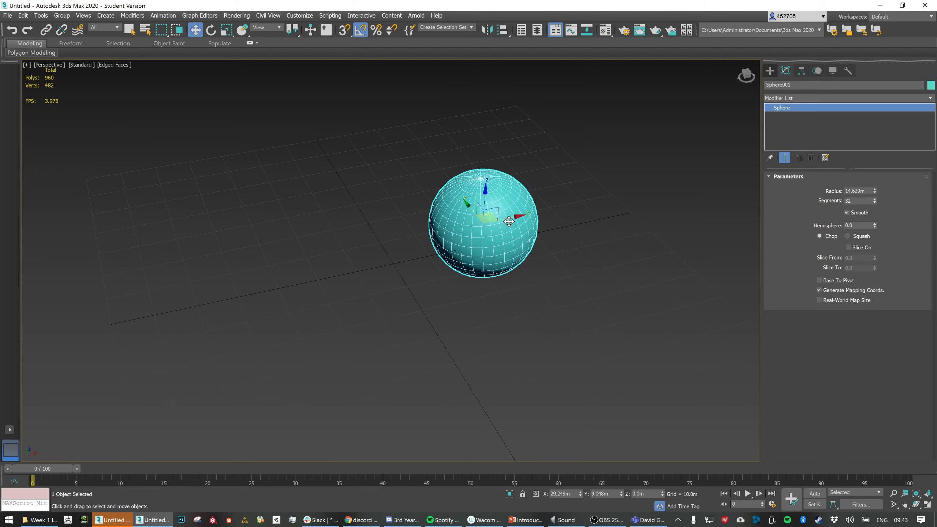
pyautogui.moveTo(548, 216); pyautogui.dragTo(520, 211, button='middle')
pyautogui.keyDown('alt'); pyautogui.moveTo(487, 238); pyautogui.dragTo(511, 237, button='middle'); pyautogui.keyUp('alt')
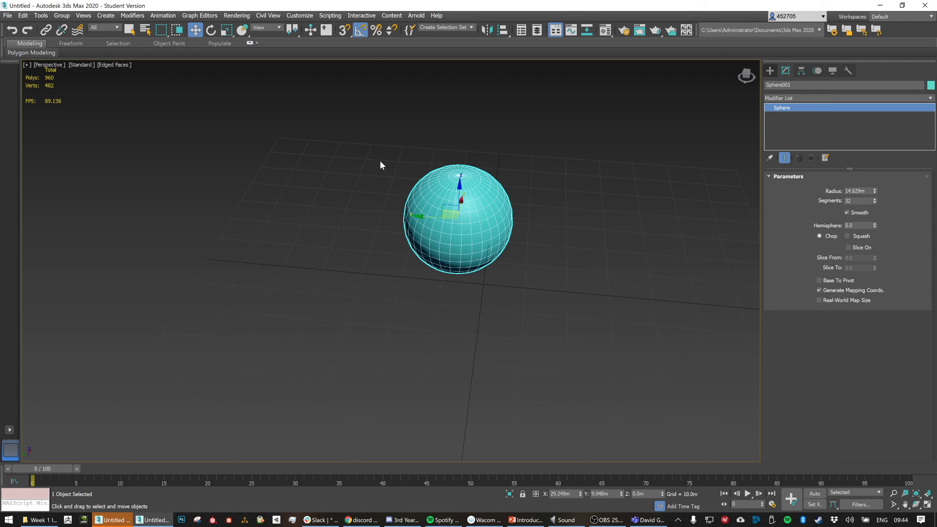
pyautogui.press('Delete')
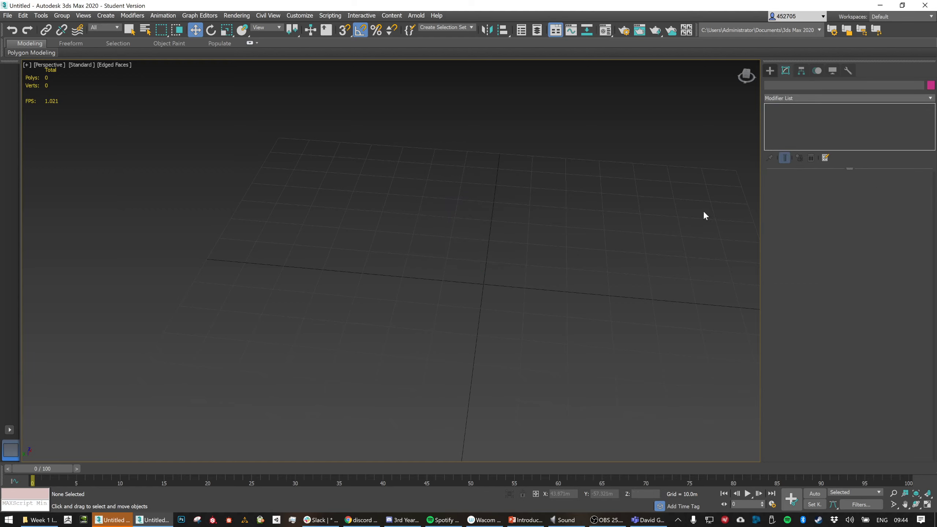
# Show the Scene Explorer beside the Perspective view
pyautogui.moveTo(685, 205); pyautogui.dragTo(677, 195, button='middle')
pyautogui.scroll(-3, 556, 183)
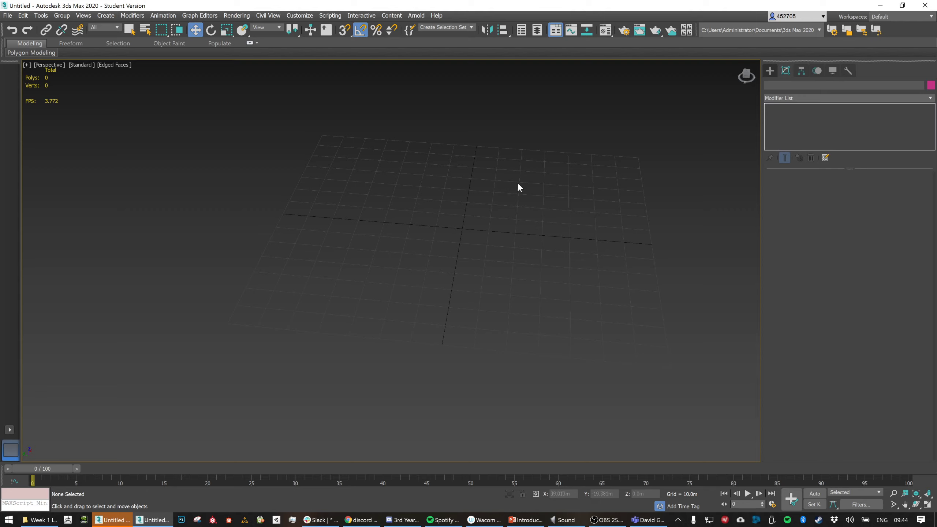
pyautogui.click(521, 30)
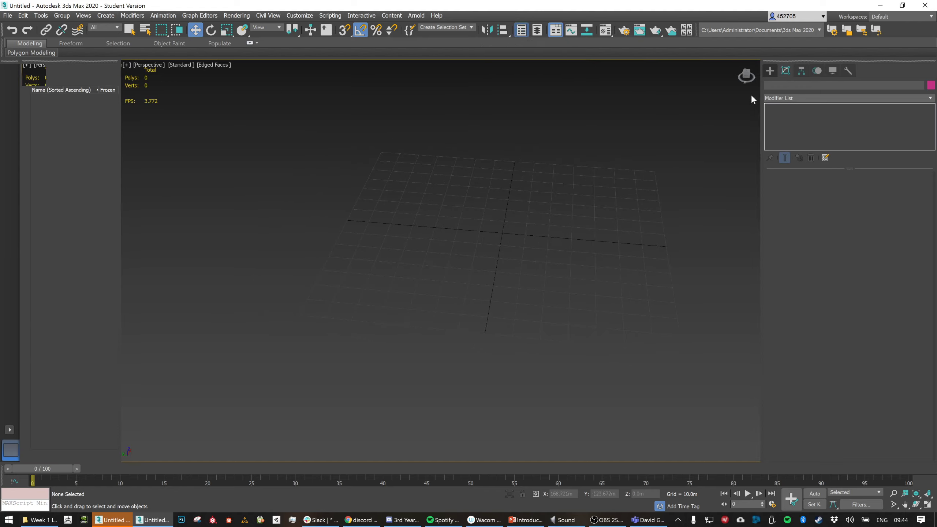
# Create a box about 33.2 m long, 12.5 m wide and 18 m high just beyond the grid's far corner
pyautogui.click(768, 71)
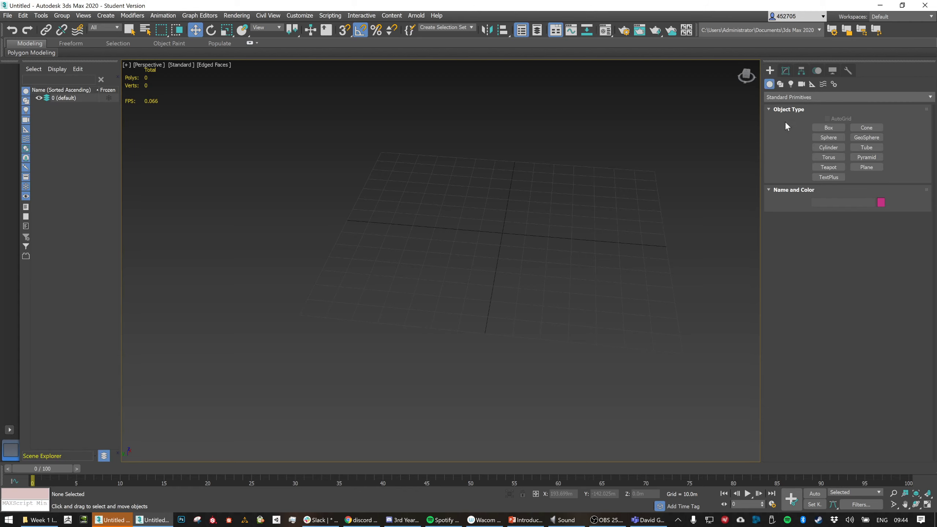
pyautogui.click(835, 125)
pyautogui.moveTo(594, 140); pyautogui.dragTo(655, 153)
pyautogui.click(649, 120)
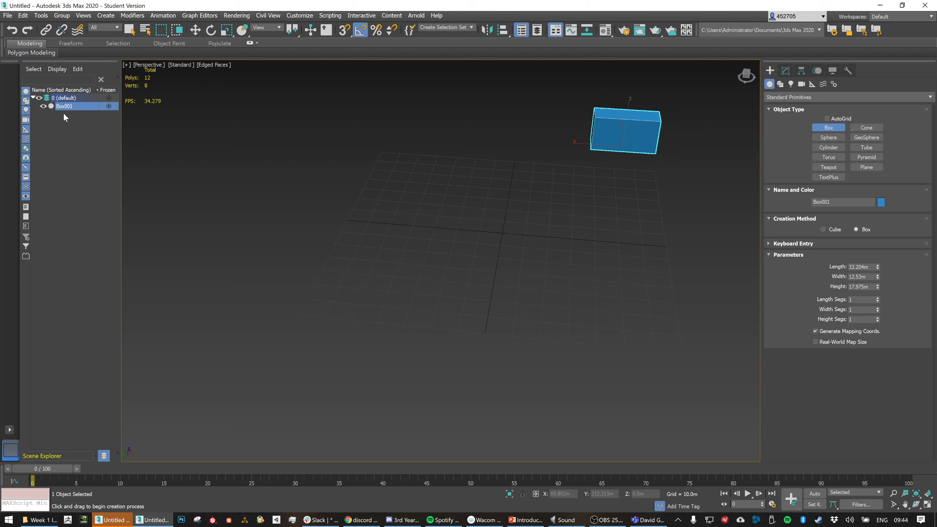
# Create a thin torus with radii of about 26.5 m and 0.4 m near the grid's edge opposite the box
pyautogui.click(825, 156)
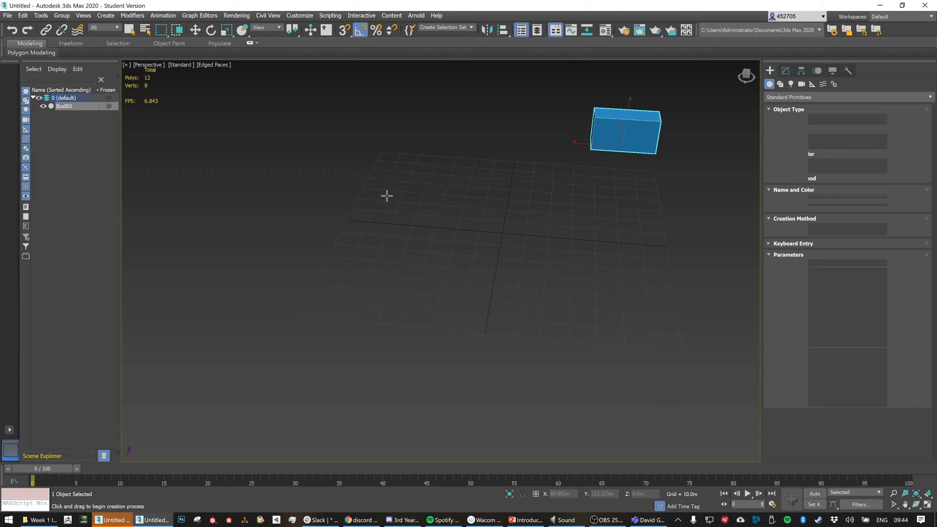
pyautogui.moveTo(388, 194); pyautogui.dragTo(428, 215)
pyautogui.click(428, 214)
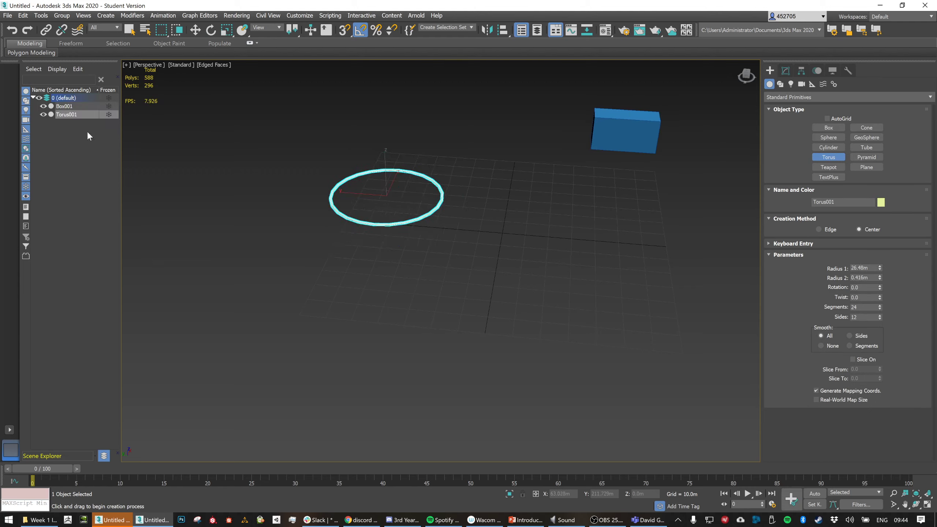
# Select the box and the torus in turn by their names in the Scene Explorer
pyautogui.click(69, 105)
pyautogui.click(74, 117)
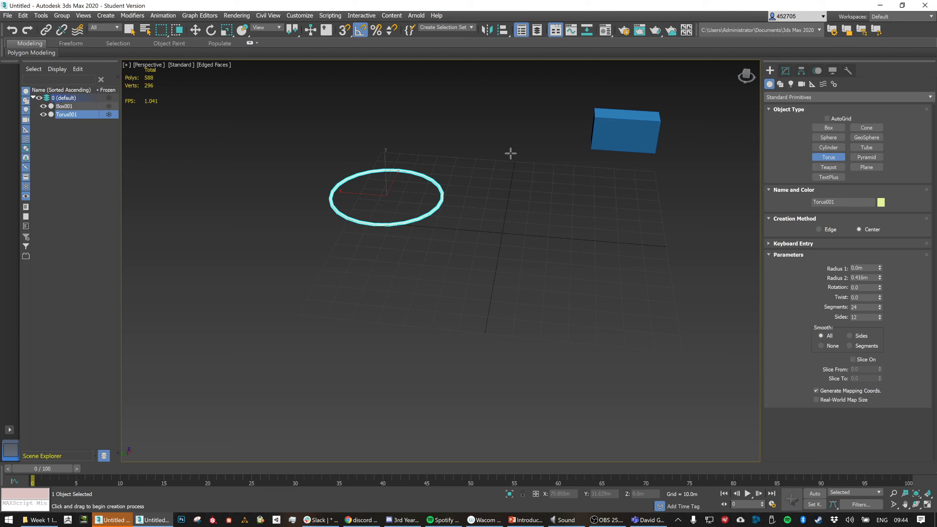
pyautogui.click(76, 106)
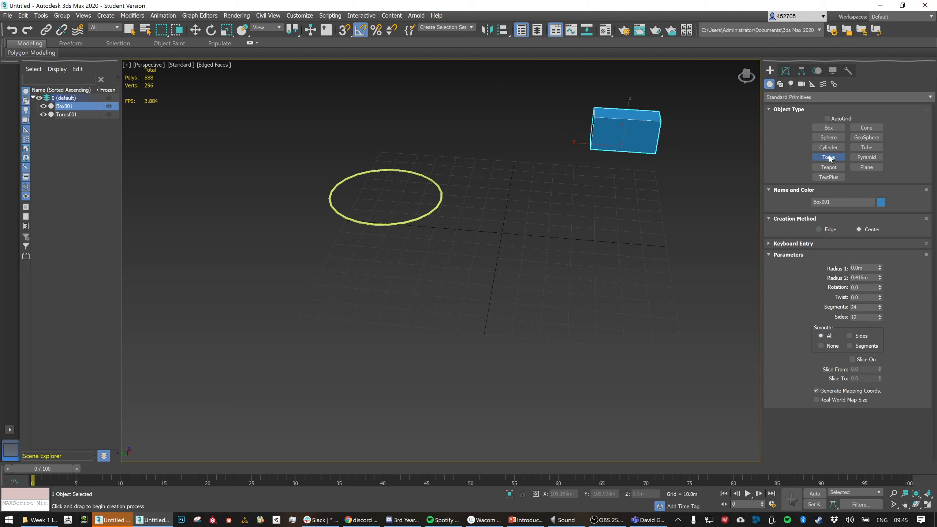
# Create a second, very large torus with a main radius of about 204 m surrounding the other objects, then leave object creation
pyautogui.moveTo(358, 97); pyautogui.dragTo(678, 217)
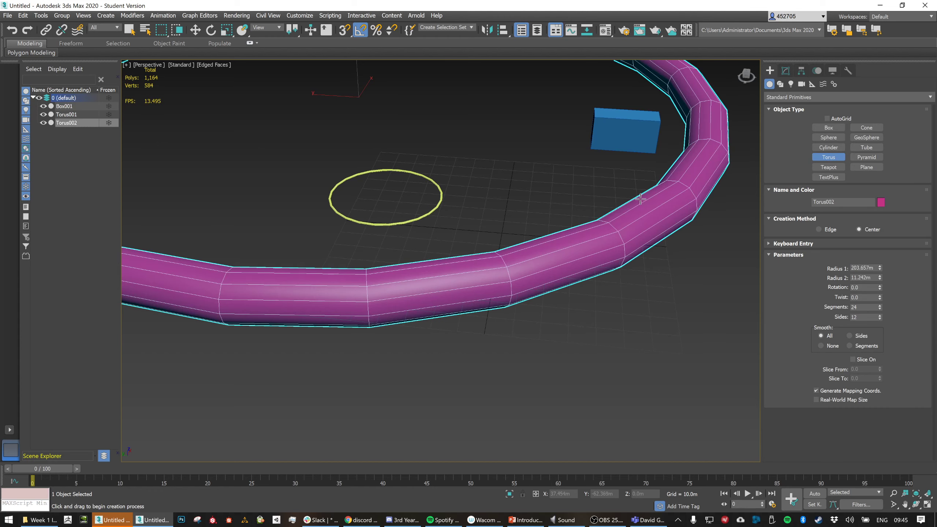
pyautogui.click(631, 188)
pyautogui.press('w')
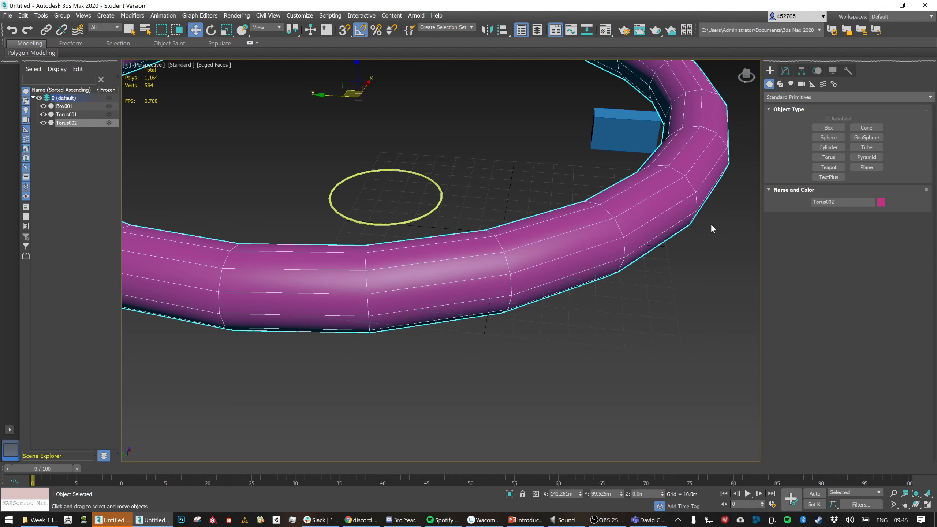
# Select all objects in the scene and delete them
pyautogui.hotkey('ctrl', 'a')
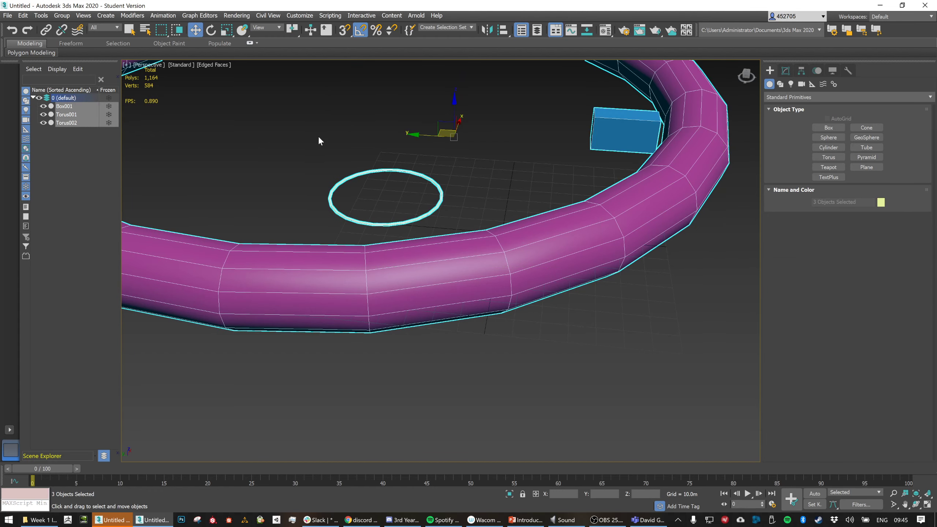
pyautogui.press('Delete')
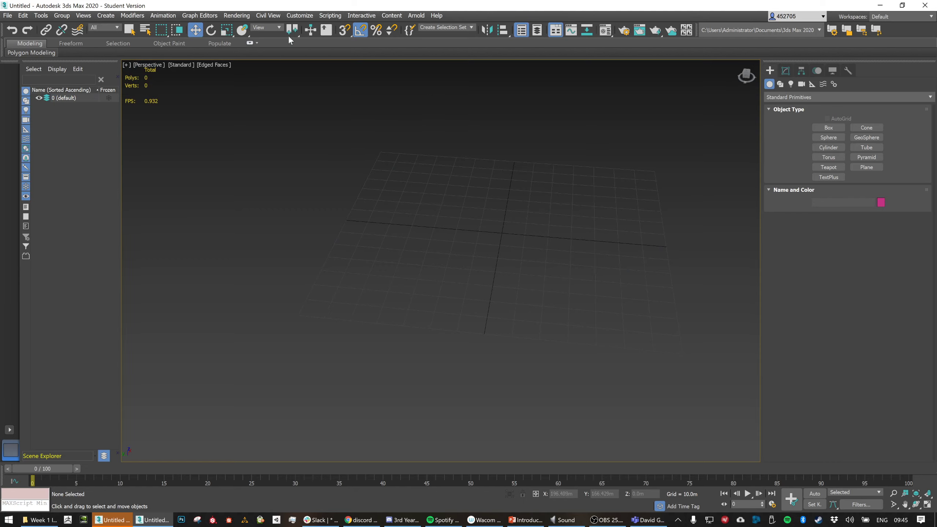
# Open the Units Setup settings
pyautogui.click(305, 16)
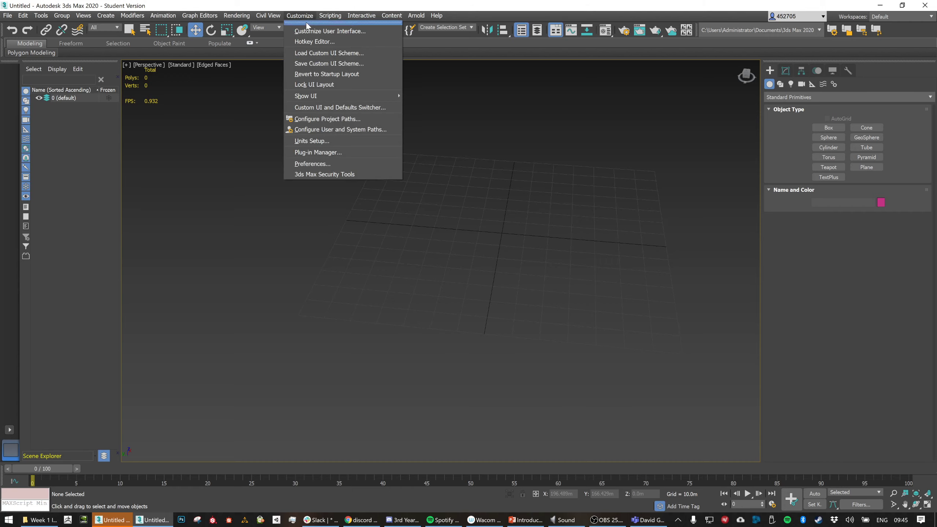
pyautogui.click(312, 141)
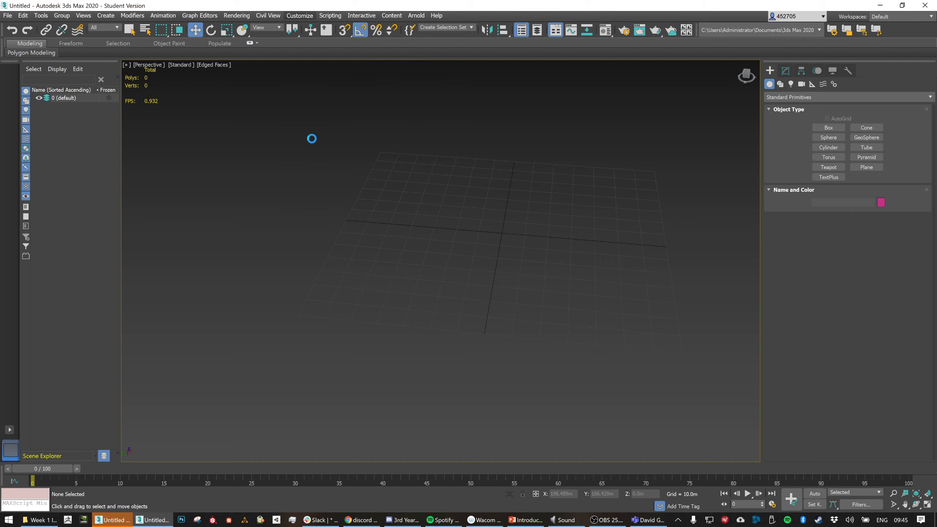
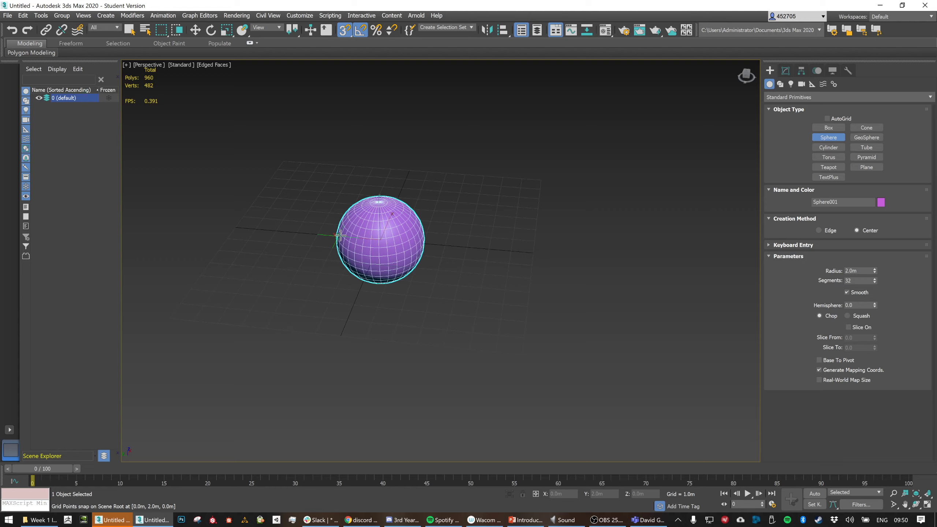
# Create a sphere with a 1 m radius at the grid origin, snapping its size to the grid points
pyautogui.moveTo(339, 235)
pyautogui.mouseDown()
pyautogui.moveTo(367, 237)
pyautogui.moveTo(358, 237)
pyautogui.mouseUp()
pyautogui.rightClick(353, 237)
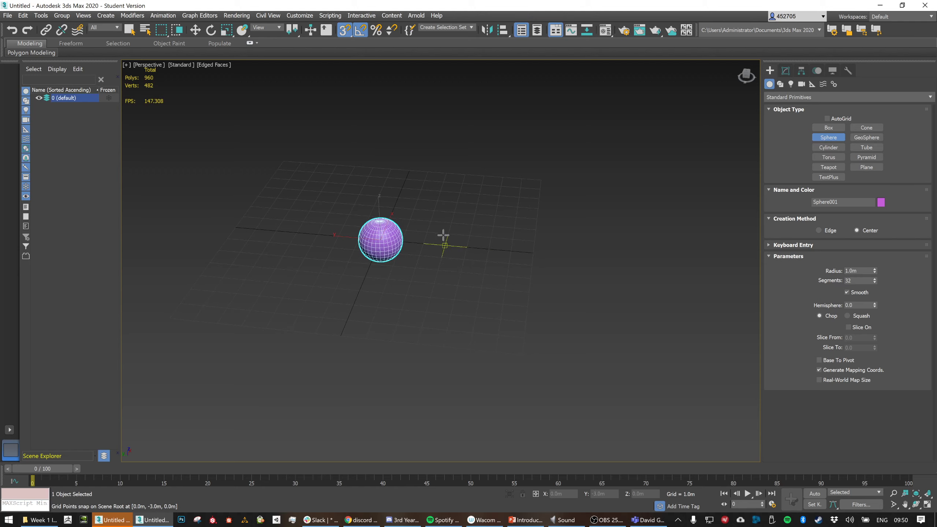
# Turn off grid snapping and activate the Move tool for the sphere
pyautogui.scroll(2, 378, 236)
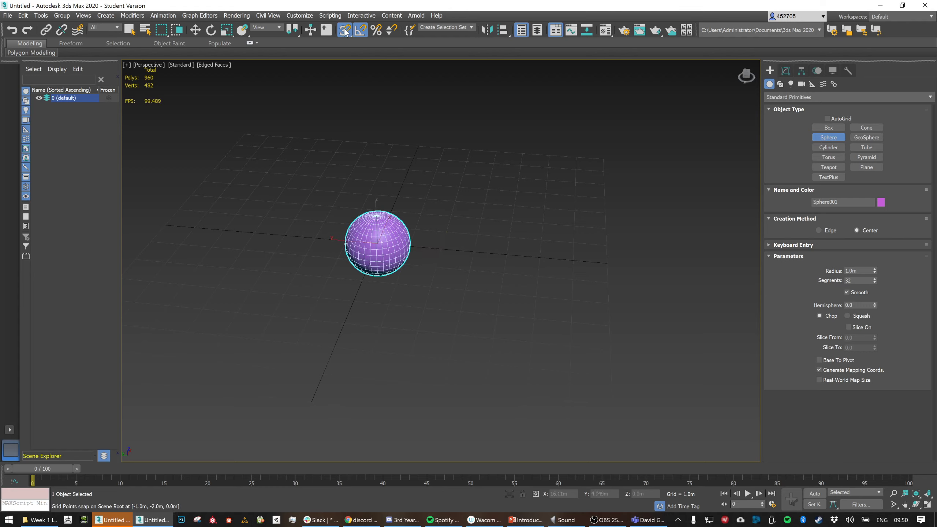
pyautogui.press('s')
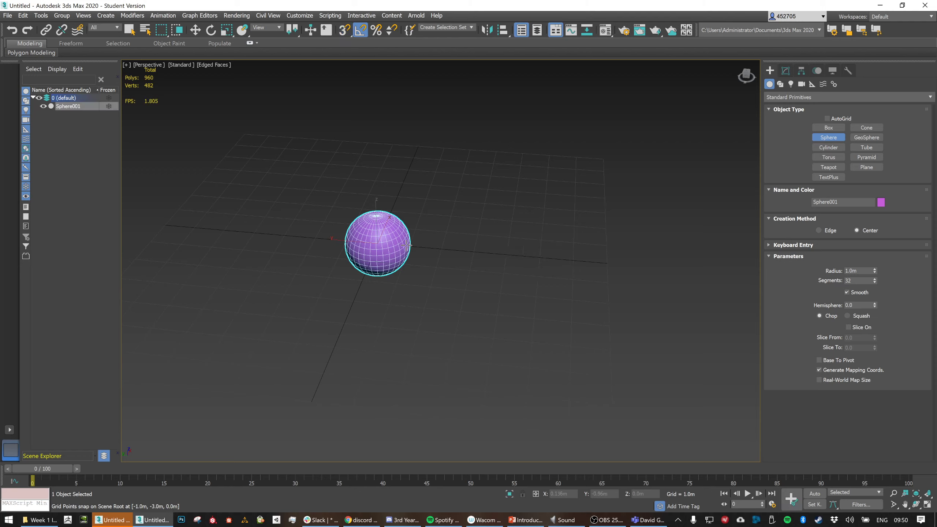
pyautogui.keyDown('alt'); pyautogui.moveTo(410, 250); pyautogui.dragTo(369, 231, button='middle'); pyautogui.keyUp('alt')
pyautogui.press('w')
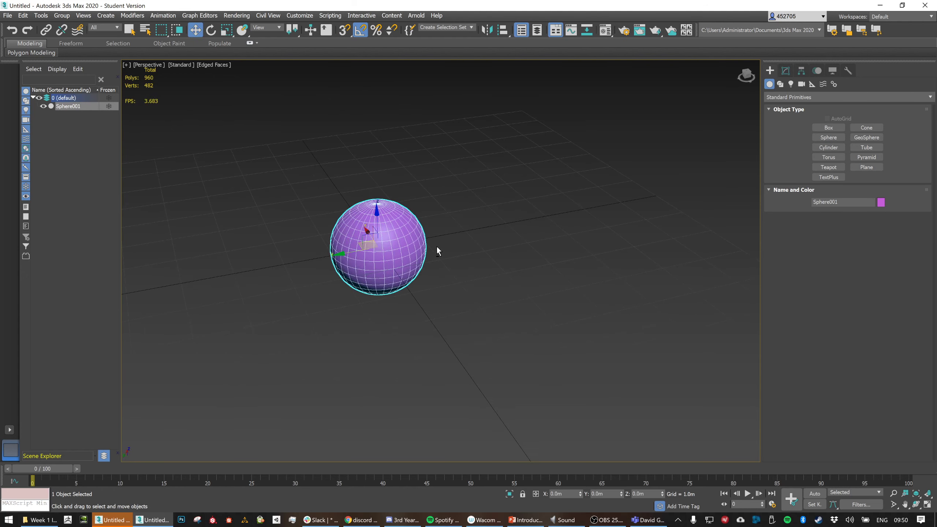
# Move only the sphere's pivot straight down to the base of the sphere, at about Z -0.974 m, and end pivot editing
pyautogui.keyDown('alt'); pyautogui.moveTo(436, 246); pyautogui.dragTo(418, 226, button='middle'); pyautogui.keyUp('alt')
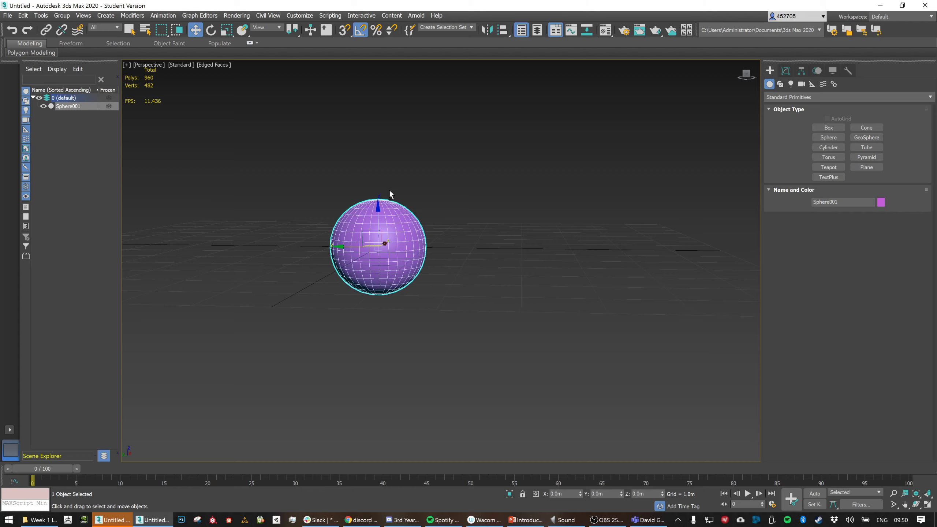
pyautogui.keyDown('alt'); pyautogui.moveTo(390, 189); pyautogui.dragTo(395, 186, button='middle'); pyautogui.keyUp('alt')
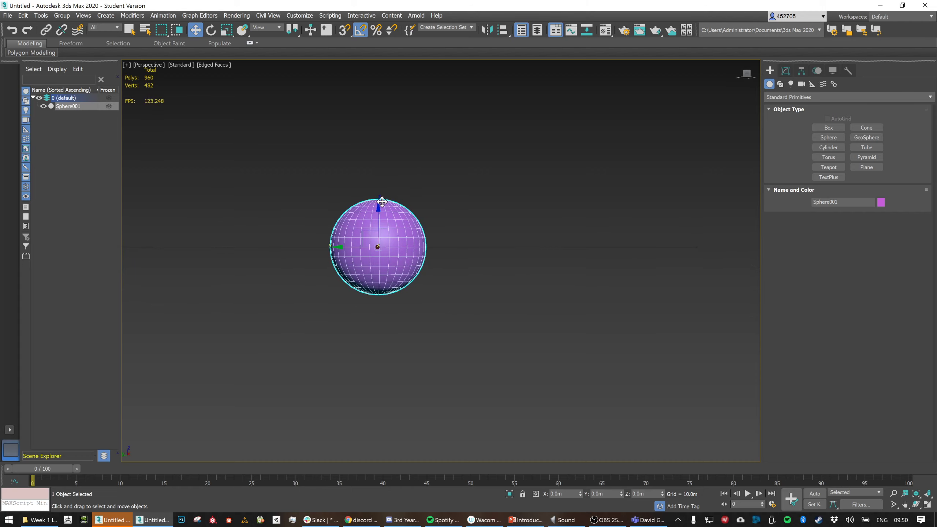
pyautogui.keyDown('alt'); pyautogui.moveTo(338, 247); pyautogui.dragTo(435, 258, button='middle'); pyautogui.keyUp('alt')
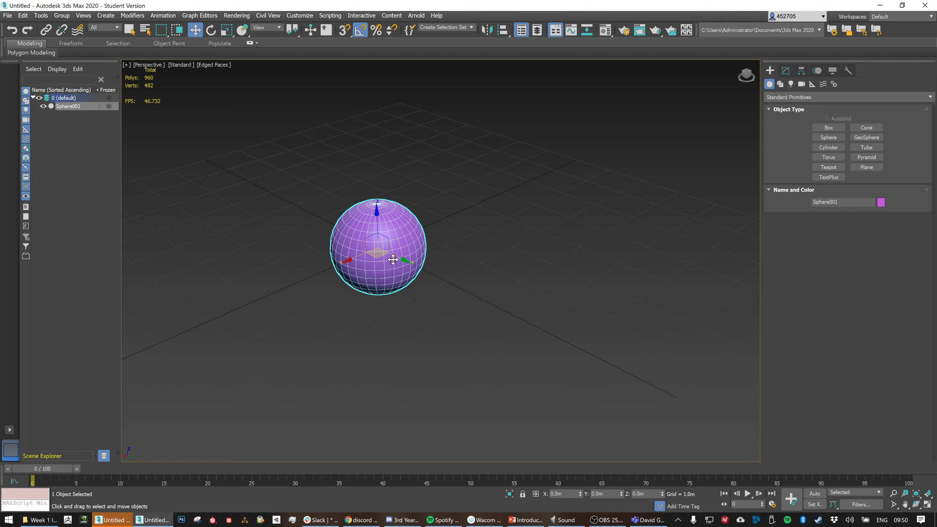
pyautogui.keyDown('alt'); pyautogui.moveTo(512, 239); pyautogui.dragTo(494, 225, button='middle'); pyautogui.keyUp('alt')
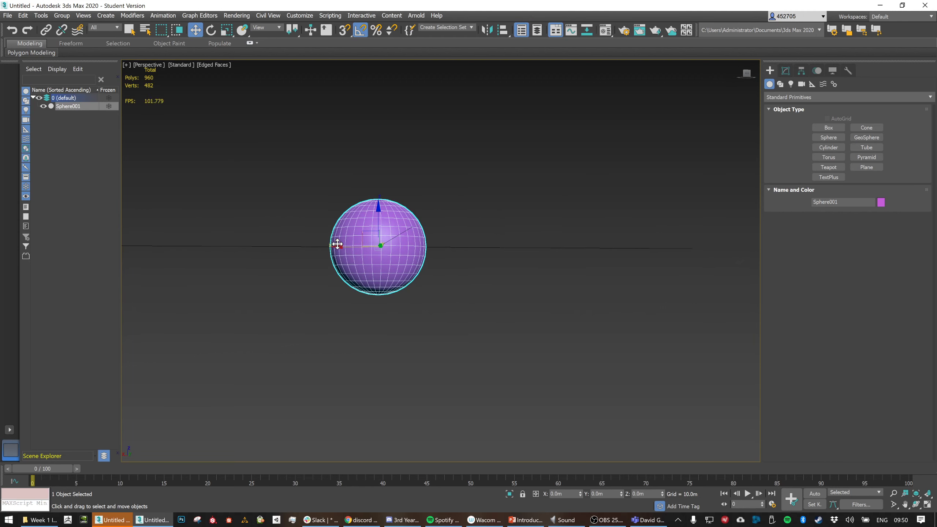
pyautogui.moveTo(402, 240)
pyautogui.keyDown('alt'); pyautogui.mouseDown(button='middle')
pyautogui.moveTo(406, 258)
pyautogui.moveTo(406, 243)
pyautogui.moveTo(430, 238)
pyautogui.moveTo(411, 235)
pyautogui.moveTo(406, 249)
pyautogui.moveTo(417, 240)
pyautogui.moveTo(406, 244)
pyautogui.mouseUp(button='middle'); pyautogui.keyUp('alt')
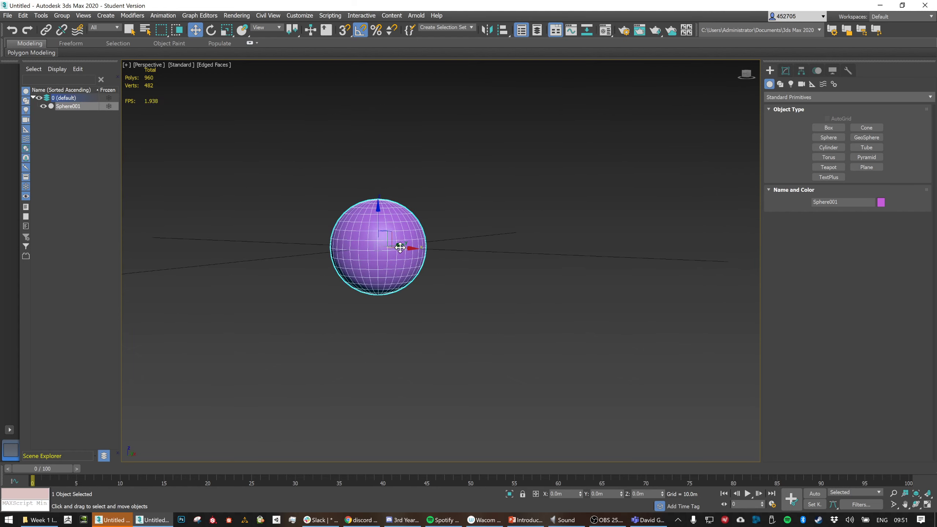
pyautogui.click(787, 71)
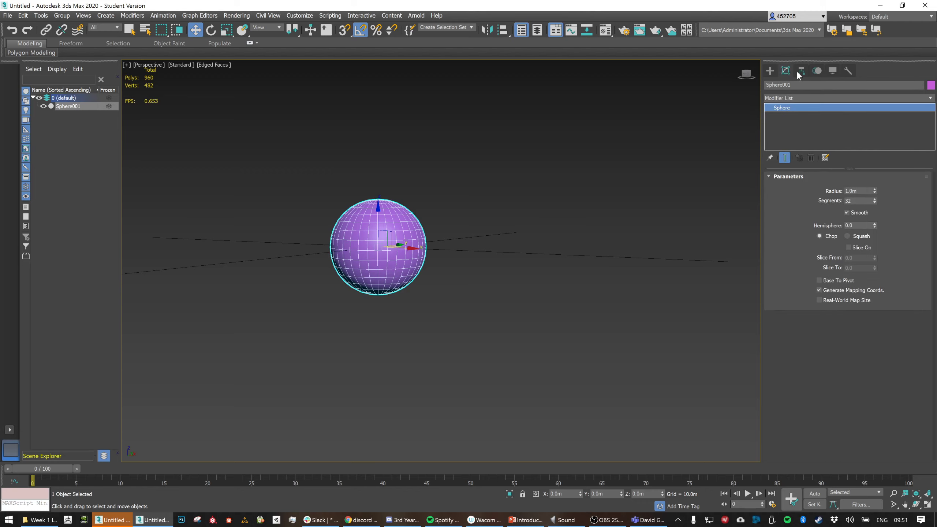
pyautogui.click(800, 71)
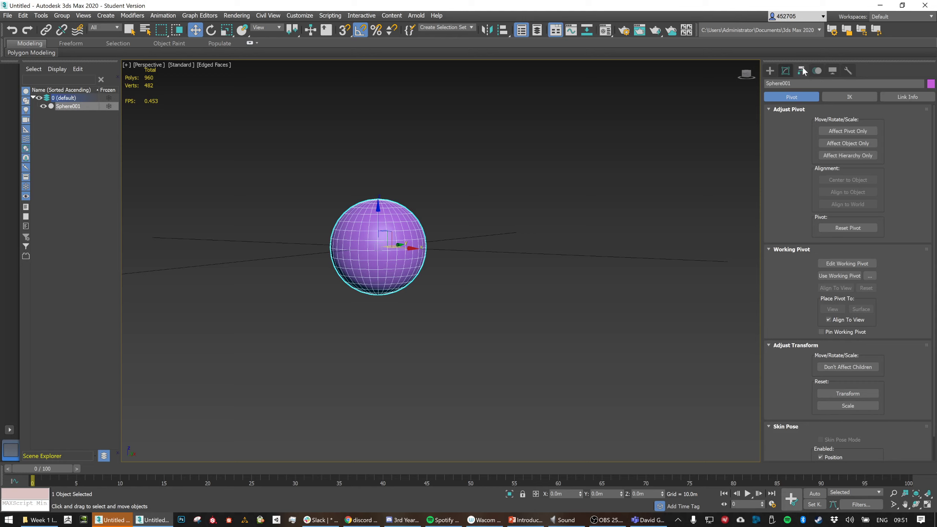
pyautogui.click(848, 131)
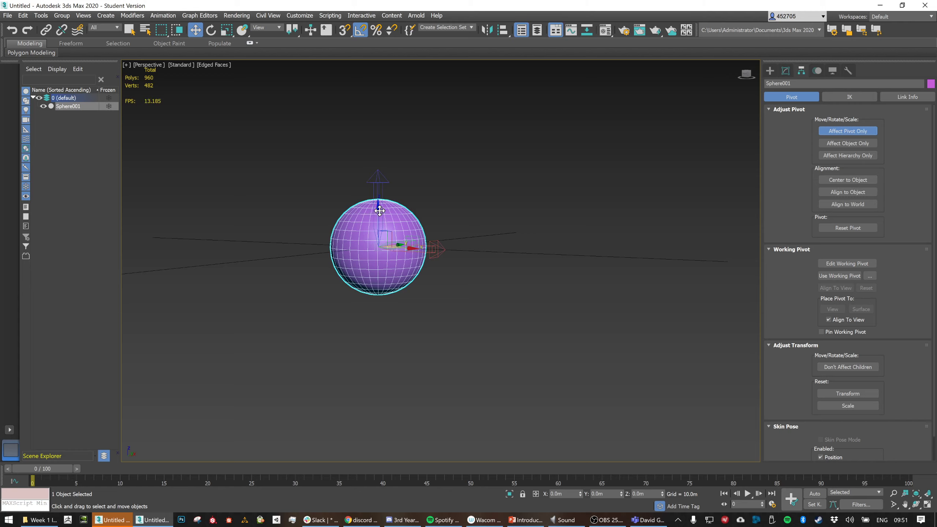
pyautogui.moveTo(379, 210); pyautogui.dragTo(380, 254)
pyautogui.click(850, 133)
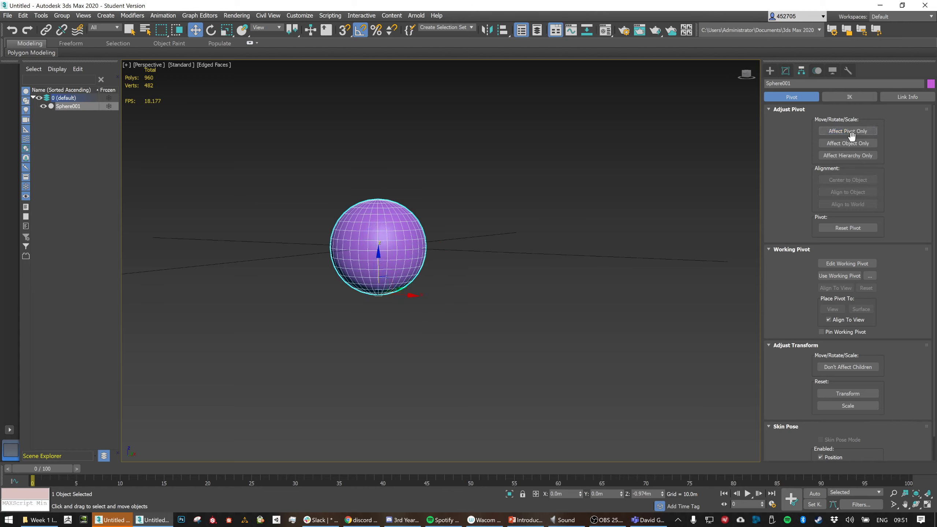
# Raise the sphere along Z to about 0.031 m so that its base rests on the grid
pyautogui.keyDown('alt'); pyautogui.moveTo(468, 229); pyautogui.dragTo(424, 245, button='middle'); pyautogui.keyUp('alt')
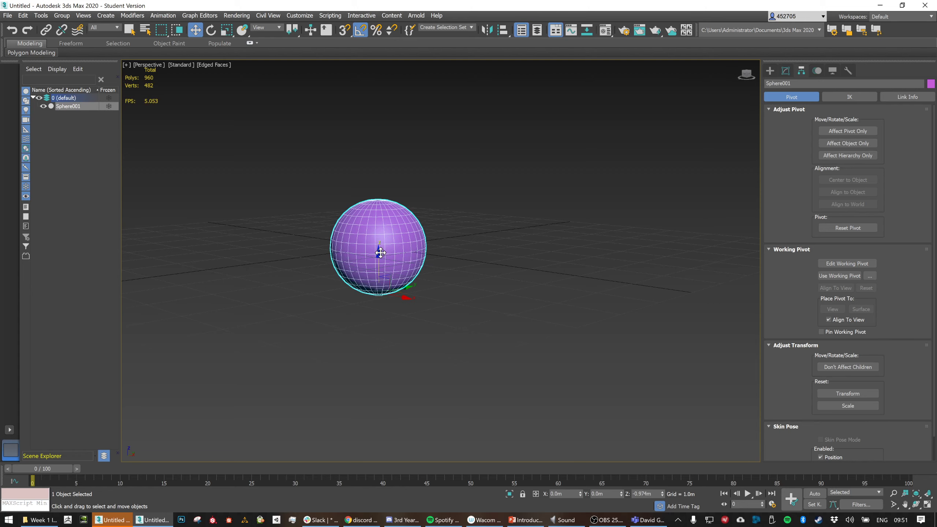
pyautogui.moveTo(380, 252); pyautogui.dragTo(380, 206)
pyautogui.keyDown('alt'); pyautogui.moveTo(481, 227); pyautogui.dragTo(430, 235, button='middle'); pyautogui.keyUp('alt')
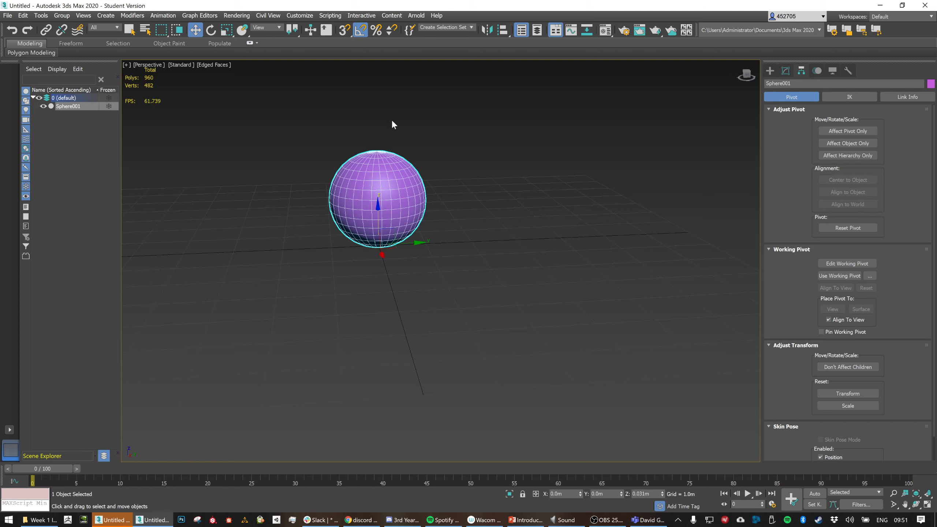
pyautogui.keyDown('alt'); pyautogui.moveTo(451, 198); pyautogui.dragTo(422, 213, button='middle'); pyautogui.keyUp('alt')
pyautogui.scroll(3, 391, 211)
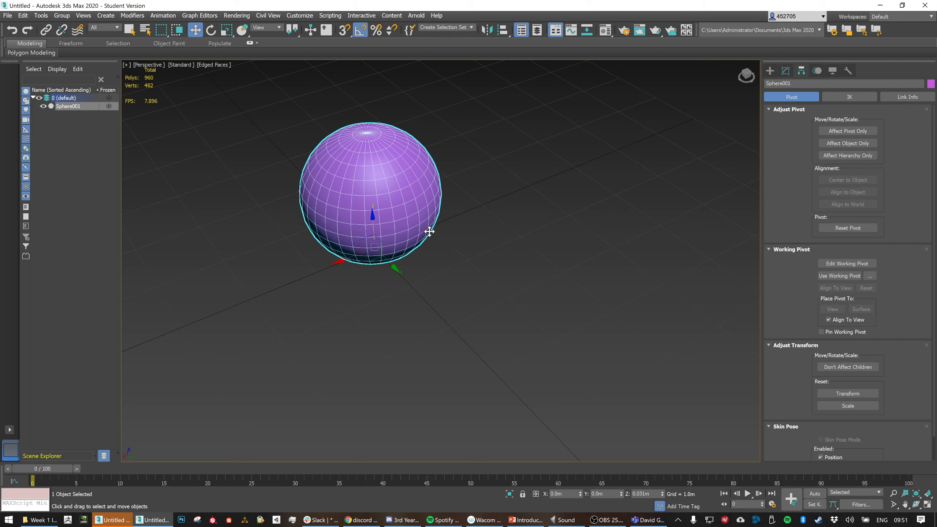
pyautogui.keyDown('alt'); pyautogui.moveTo(402, 217); pyautogui.dragTo(430, 212, button='middle'); pyautogui.keyUp('alt')
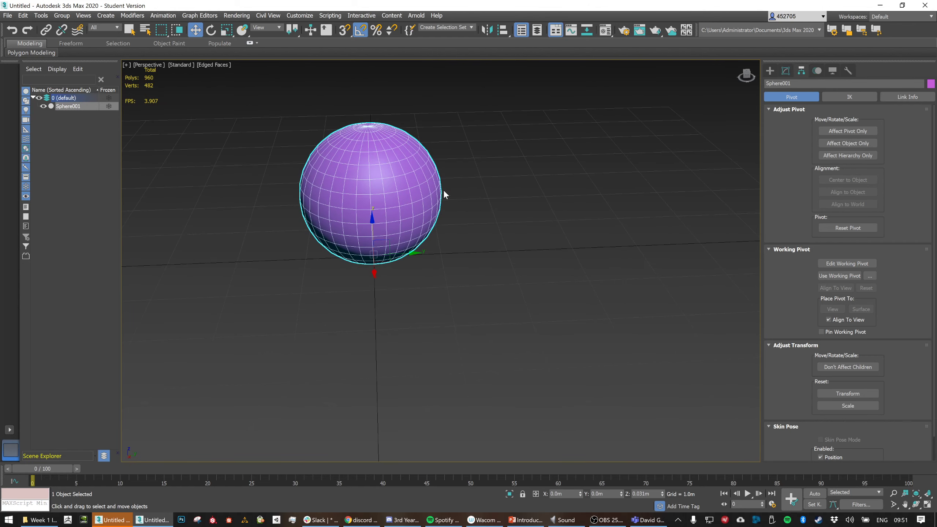
pyautogui.moveTo(410, 184)
pyautogui.keyDown('alt'); pyautogui.mouseDown(button='middle')
pyautogui.moveTo(393, 163)
pyautogui.moveTo(399, 190)
pyautogui.moveTo(412, 186)
pyautogui.mouseUp(button='middle'); pyautogui.keyUp('alt')
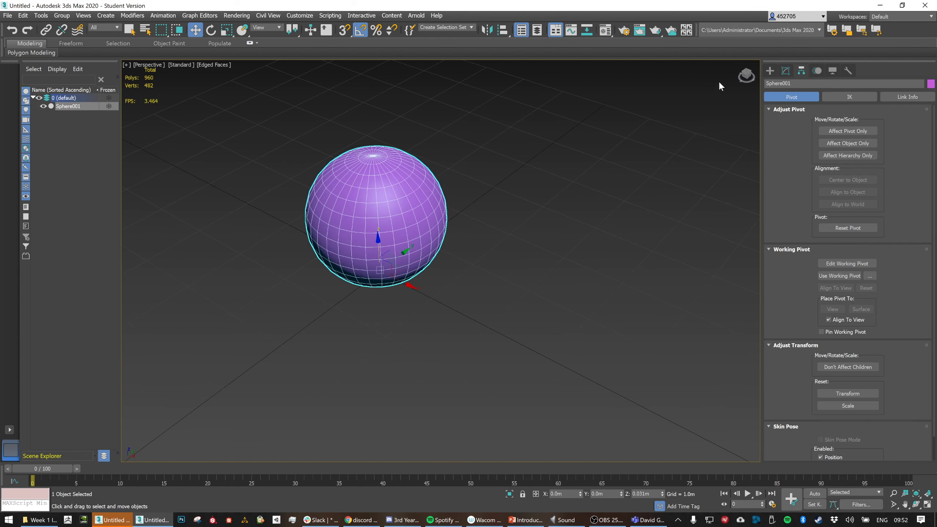
# Try to rename the sphere, and close the Asset Tracking window
pyautogui.click(784, 70)
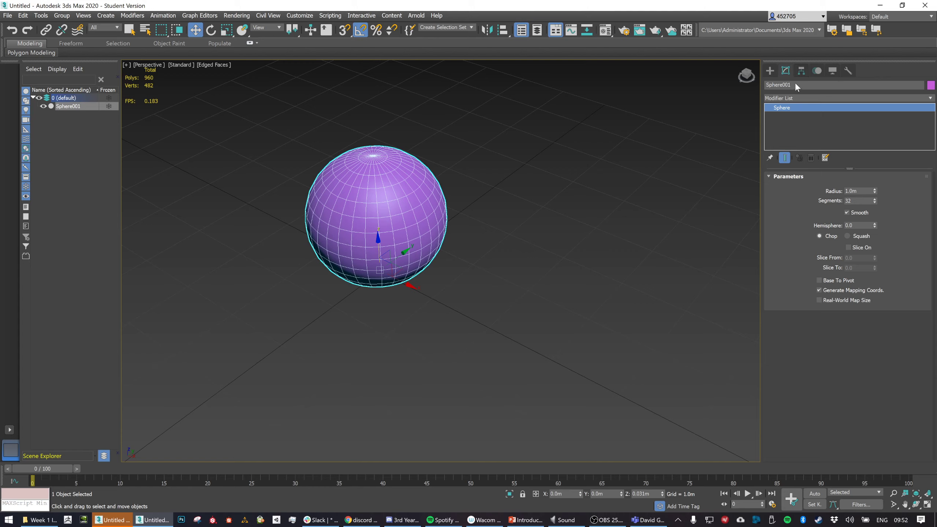
pyautogui.doubleClick(778, 86)
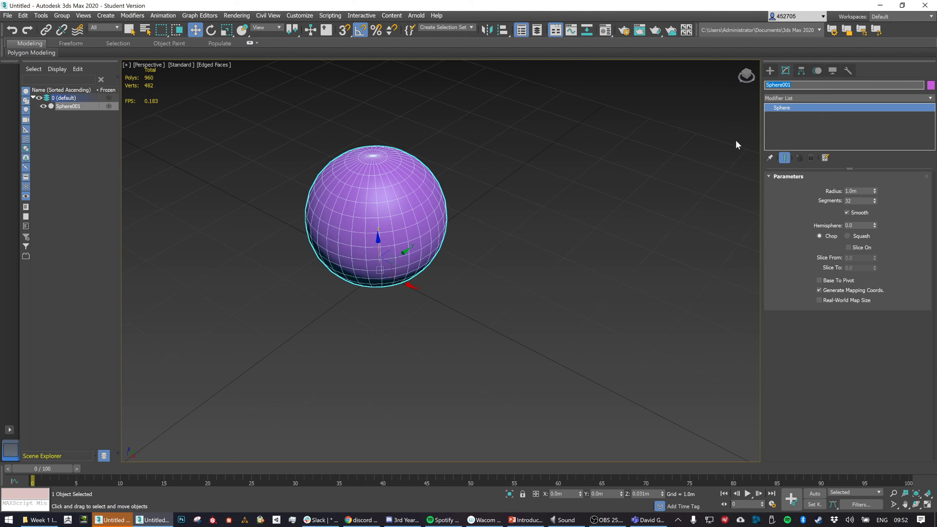
pyautogui.hotkey('shift', 't')
pyautogui.press('e')
pyautogui.press('s')
pyautogui.press('t')
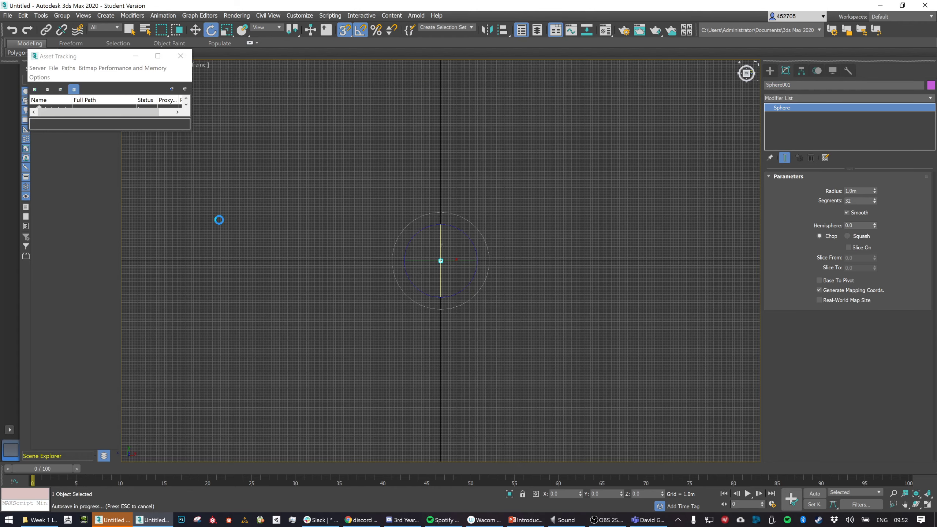
pyautogui.click(182, 57)
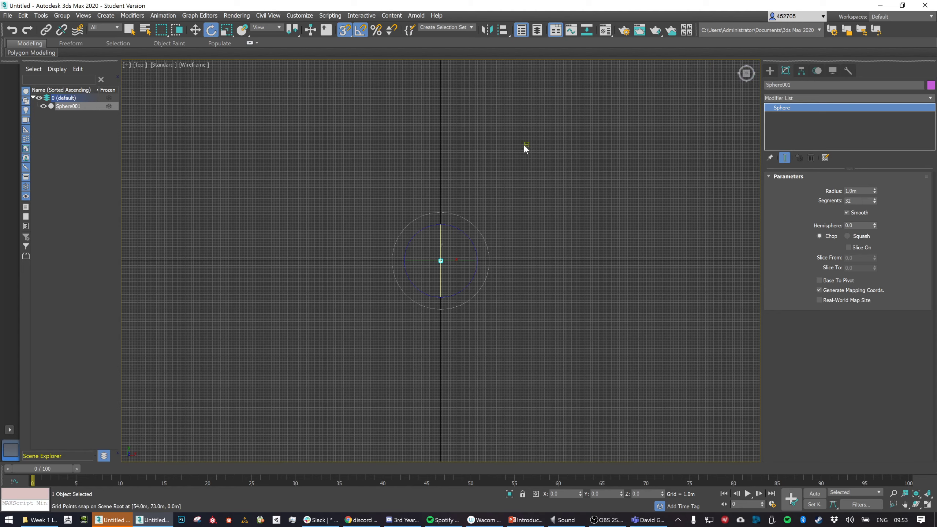
# Switch the viewport from wireframe to Default Shading and undo the deletion of the sphere
pyautogui.press('Delete')
pyautogui.click(164, 64)
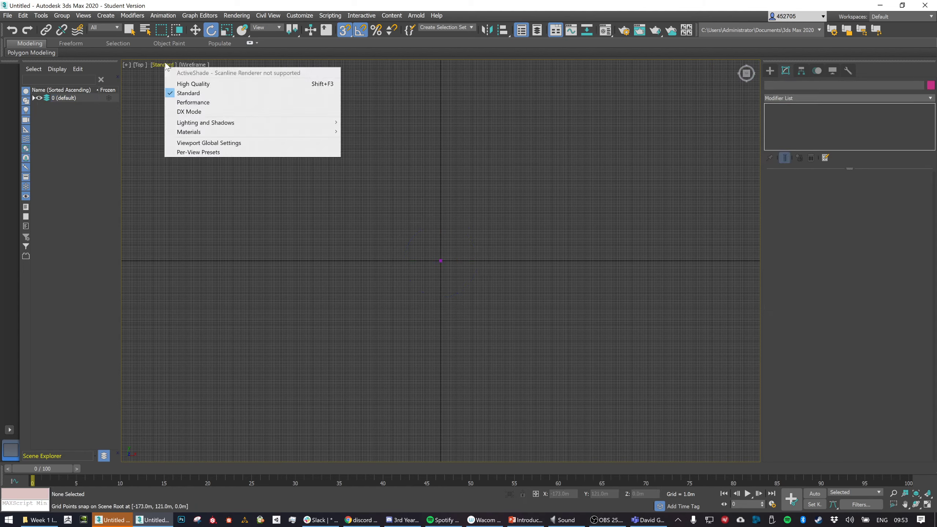
pyautogui.click(193, 64)
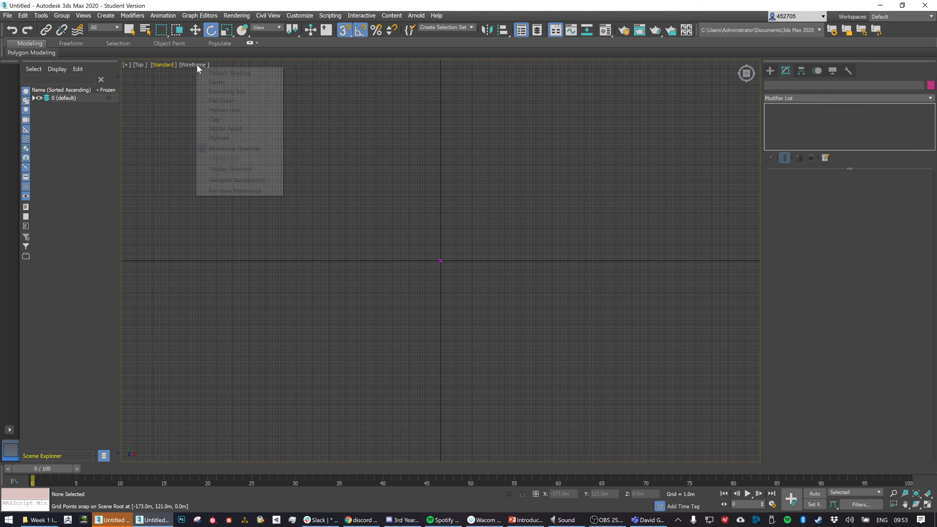
pyautogui.click(222, 73)
pyautogui.scroll(3, 418, 238)
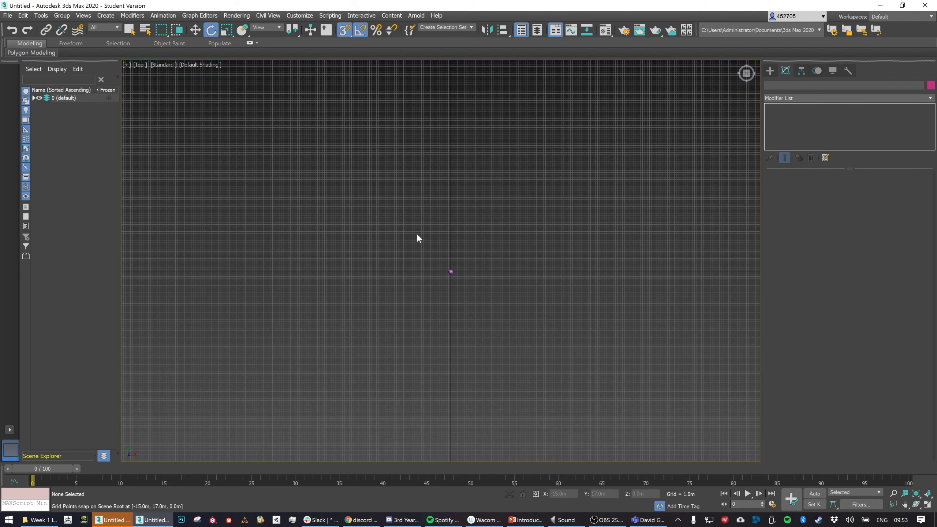
pyautogui.hotkey('ctrl', 'z')
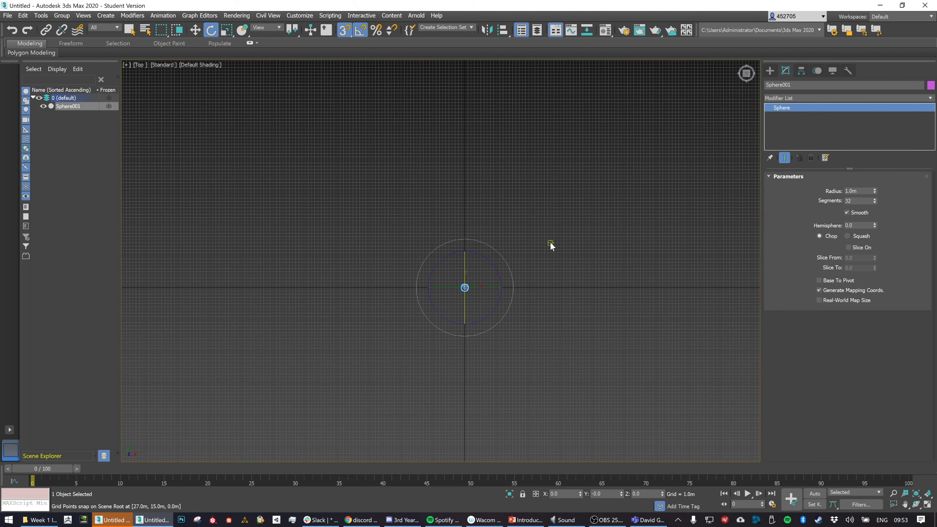
# Frame the selected sphere and return the viewport to the Perspective view
pyautogui.press('z')
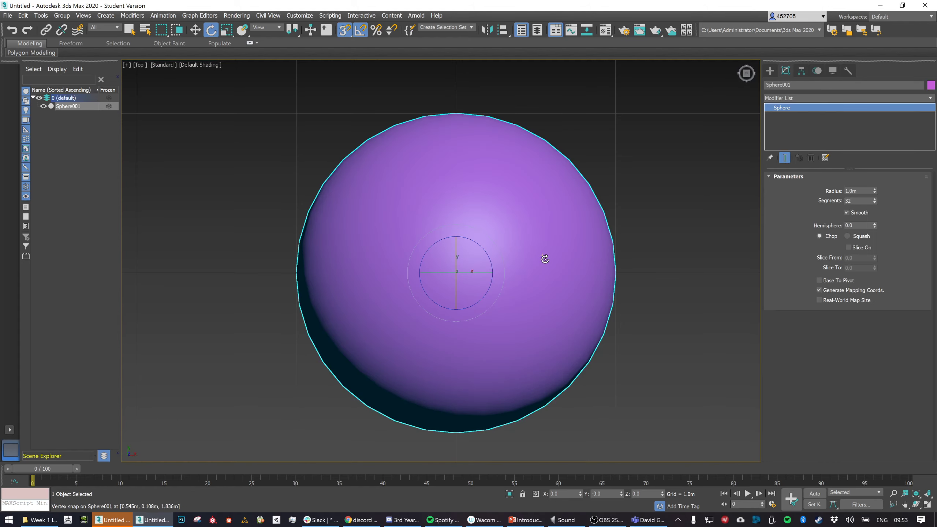
pyautogui.keyDown('alt'); pyautogui.moveTo(546, 266); pyautogui.dragTo(573, 235, button='middle'); pyautogui.keyUp('alt')
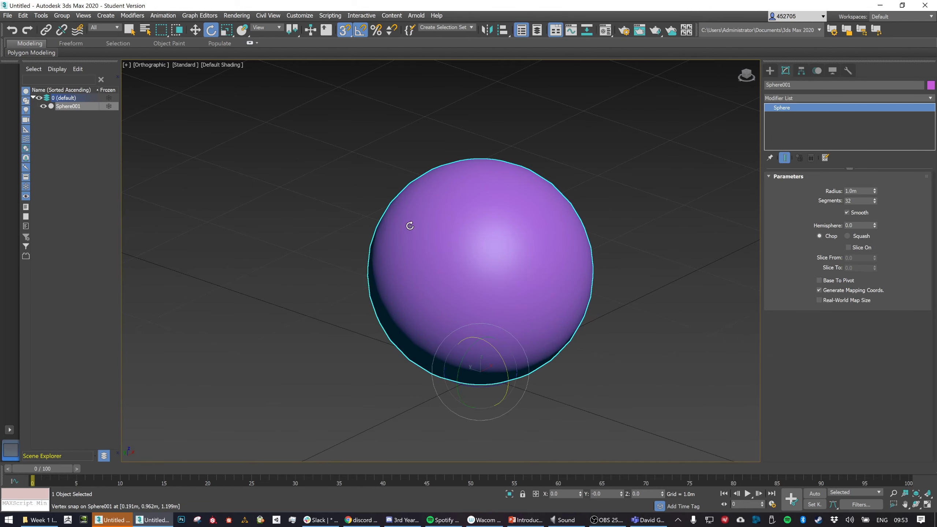
pyautogui.click(151, 65)
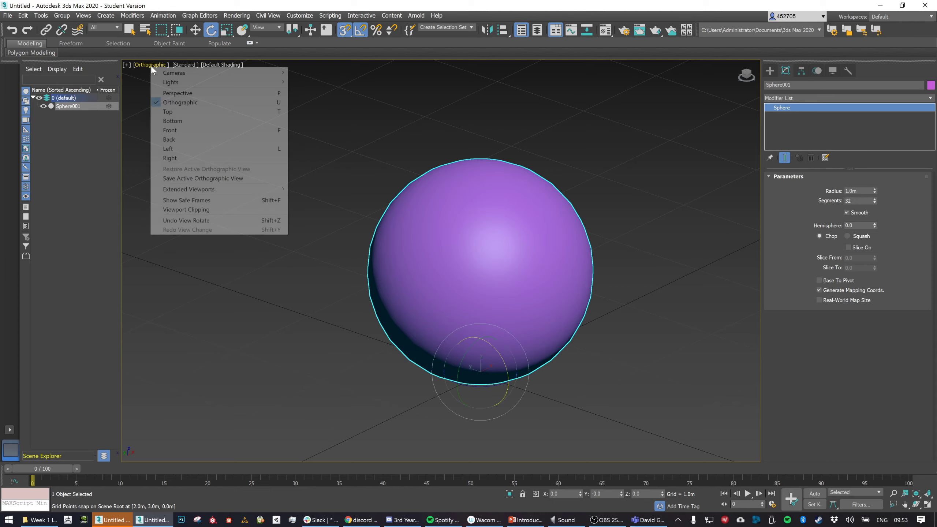
pyautogui.click(177, 93)
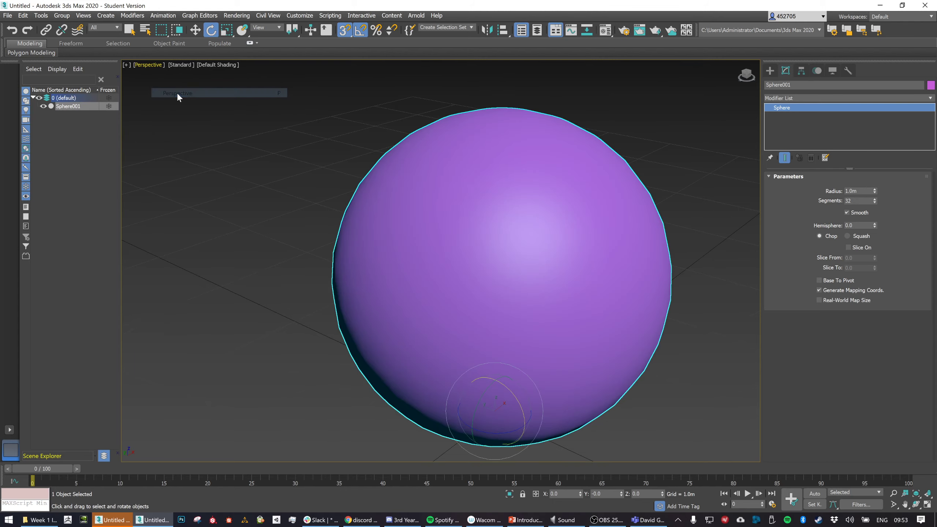
pyautogui.scroll(-3, 522, 203)
pyautogui.moveTo(573, 198); pyautogui.dragTo(553, 188, button='middle')
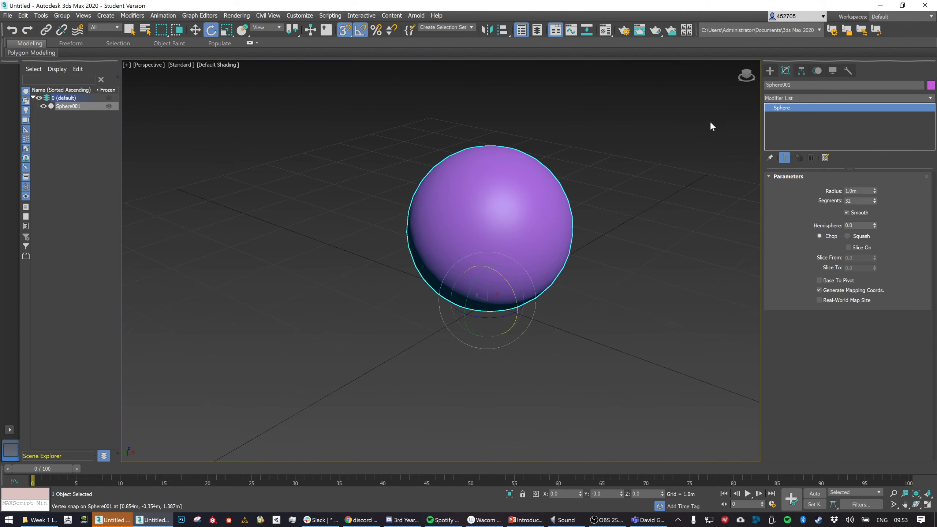
# Rename the sphere to TestSphere and turn on the Edged Faces display in the viewport
pyautogui.click(789, 85)
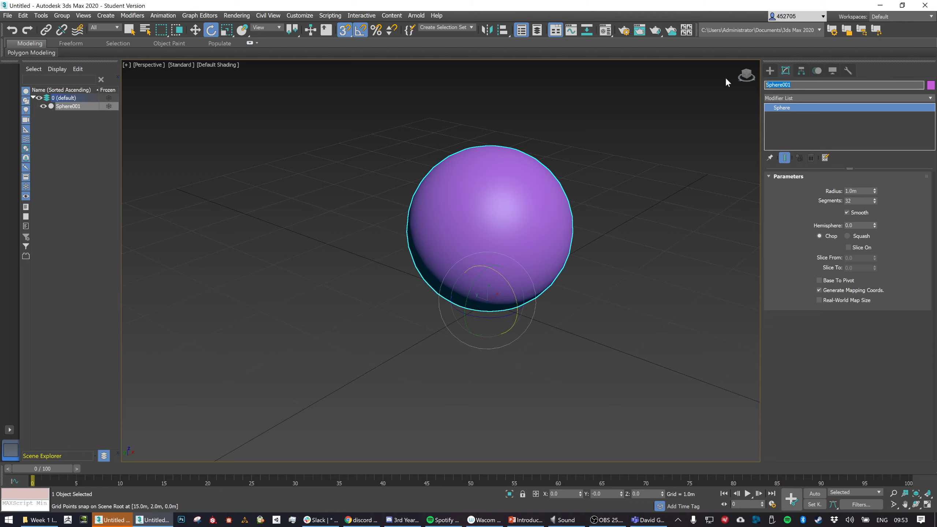
pyautogui.write('Test')
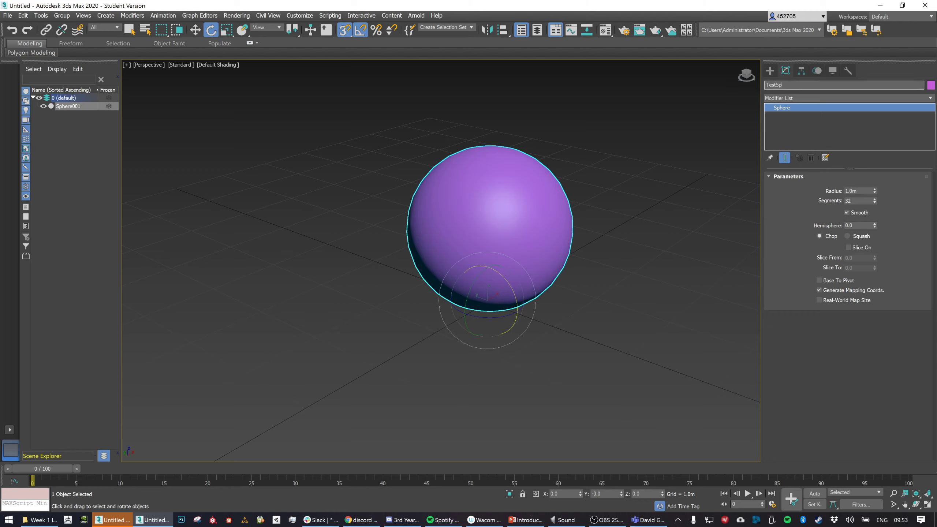
pyautogui.press('Return')
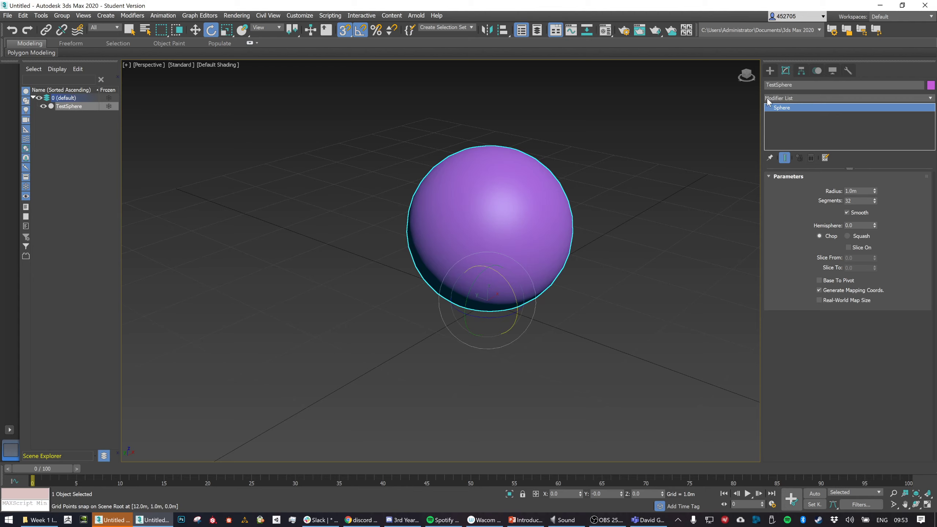
pyautogui.moveTo(540, 216); pyautogui.dragTo(502, 211, button='middle')
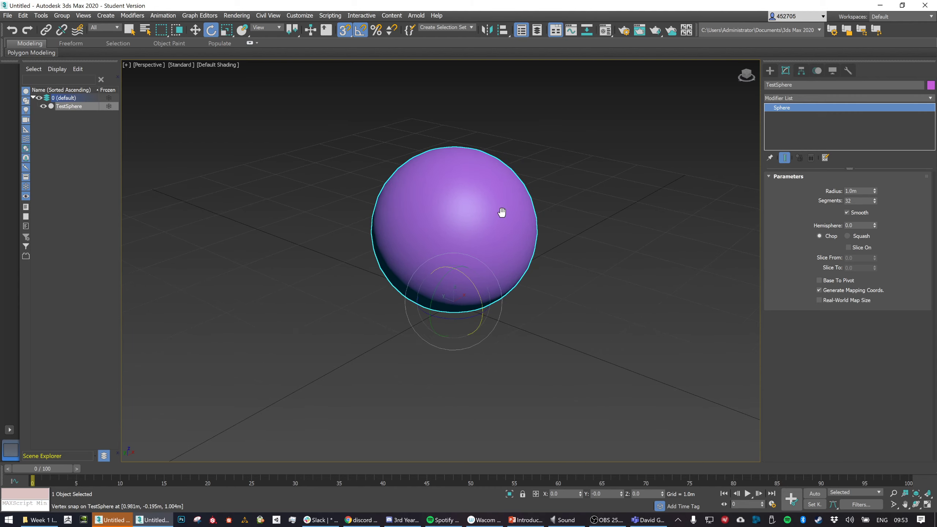
pyautogui.press('F4')
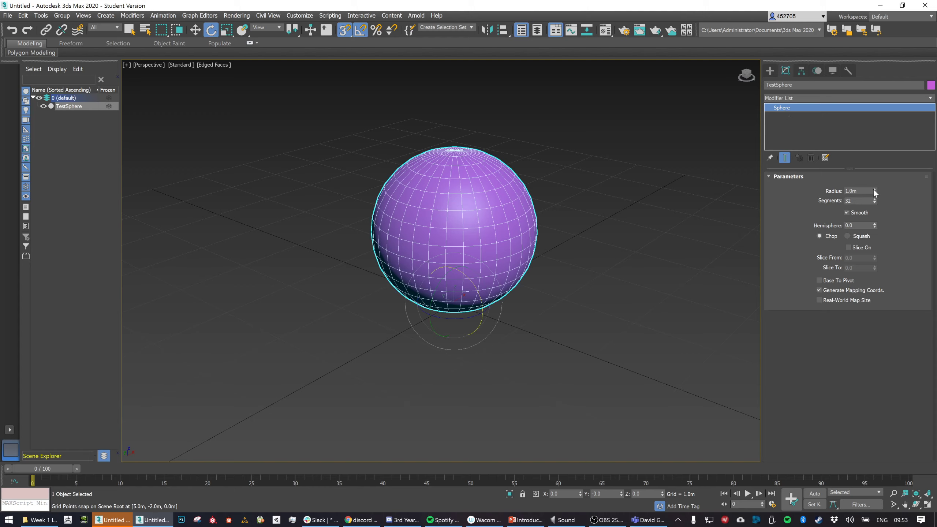
# Set the sphere's radius to 1.16 m with 13 segments, and cut it to a hemisphere value of 0.495
pyautogui.moveTo(873, 189); pyautogui.dragTo(876, 235)
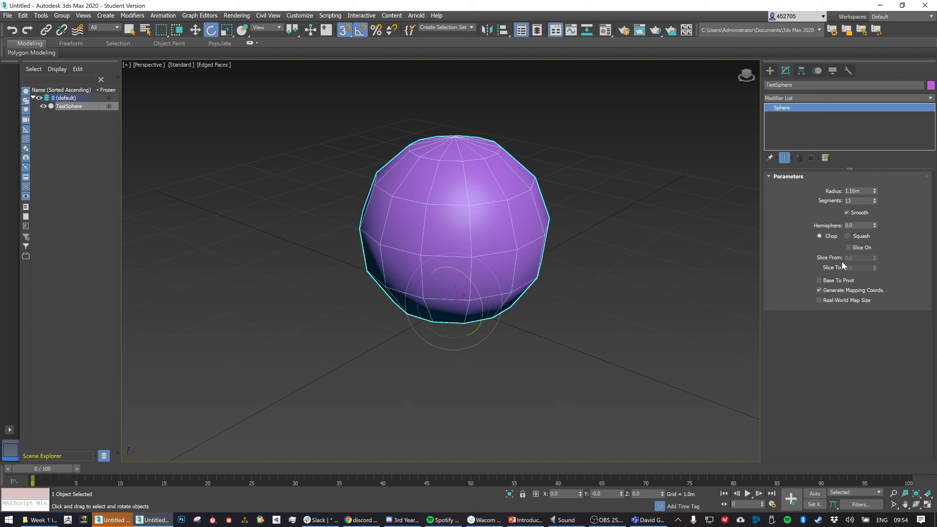
pyautogui.moveTo(872, 226); pyautogui.dragTo(886, 199)
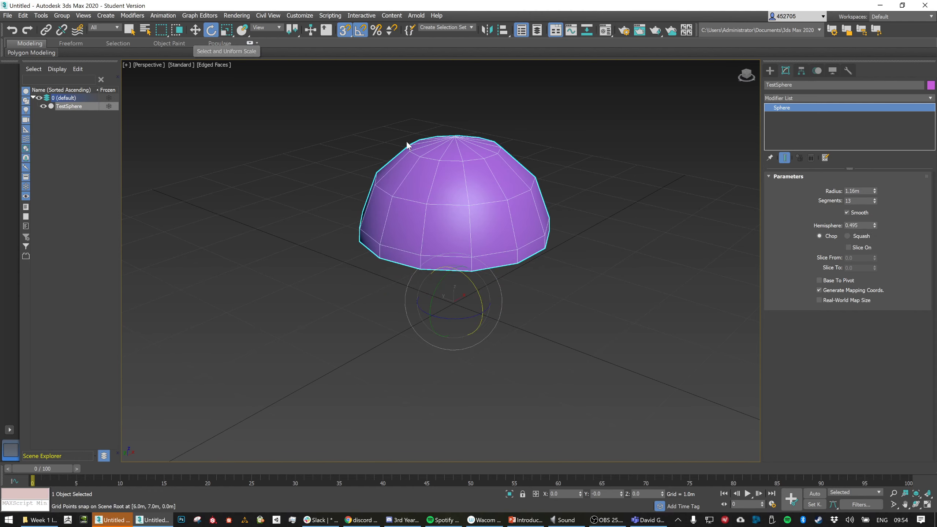
# Try uniformly scaling the half-sphere about its pivot and rotating it, cancelling each transform
pyautogui.press('r')
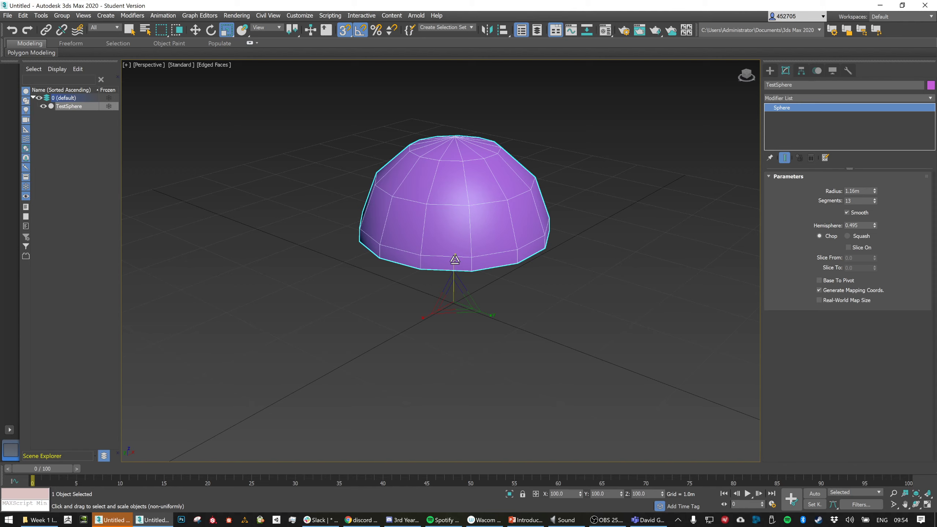
pyautogui.moveTo(454, 260)
pyautogui.mouseDown()
pyautogui.moveTo(458, 289)
pyautogui.moveTo(464, 267)
pyautogui.mouseUp()
pyautogui.hotkey('ctrl', 'z')
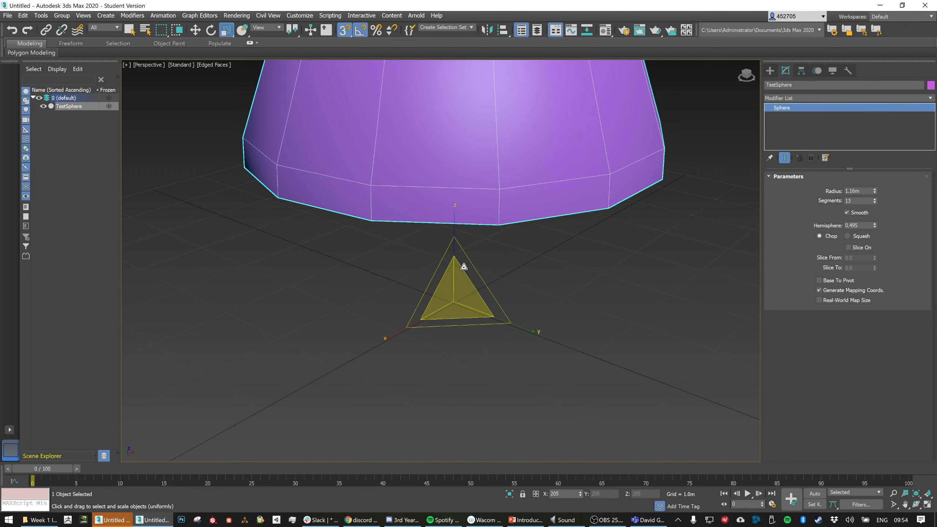
pyautogui.rightClick(464, 266)
pyautogui.moveTo(482, 311); pyautogui.dragTo(518, 323)
pyautogui.rightClick(518, 323)
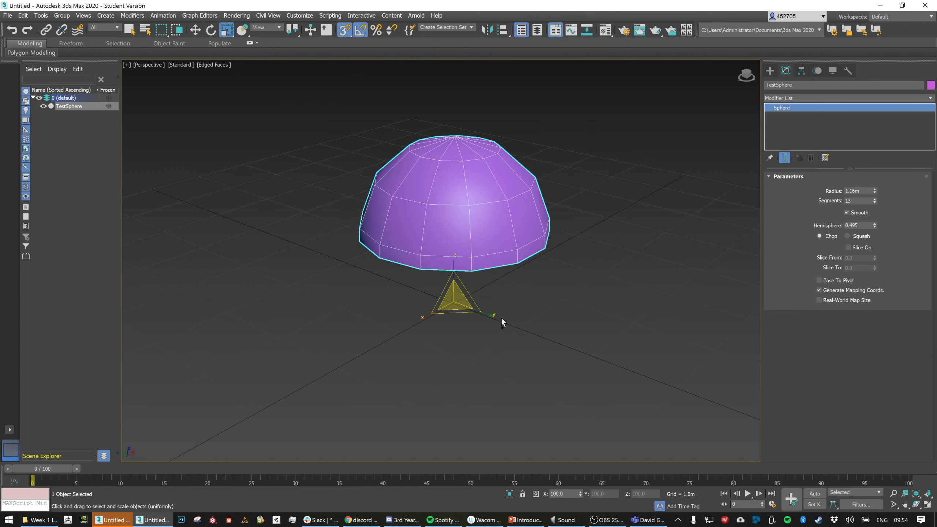
pyautogui.press('e')
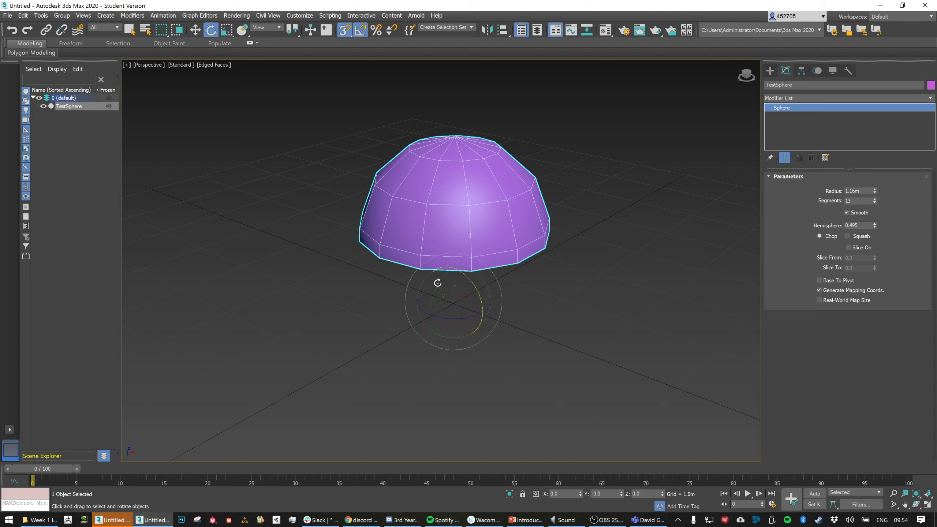
pyautogui.moveTo(436, 291); pyautogui.dragTo(464, 291)
pyautogui.rightClick(479, 293)
# Reset the sphere's hemisphere value to 0.0 and add an Edit Poly modifier to it
pyautogui.rightClick(873, 226)
pyautogui.keyDown('alt'); pyautogui.moveTo(519, 222); pyautogui.dragTo(574, 195, button='middle'); pyautogui.keyUp('alt')
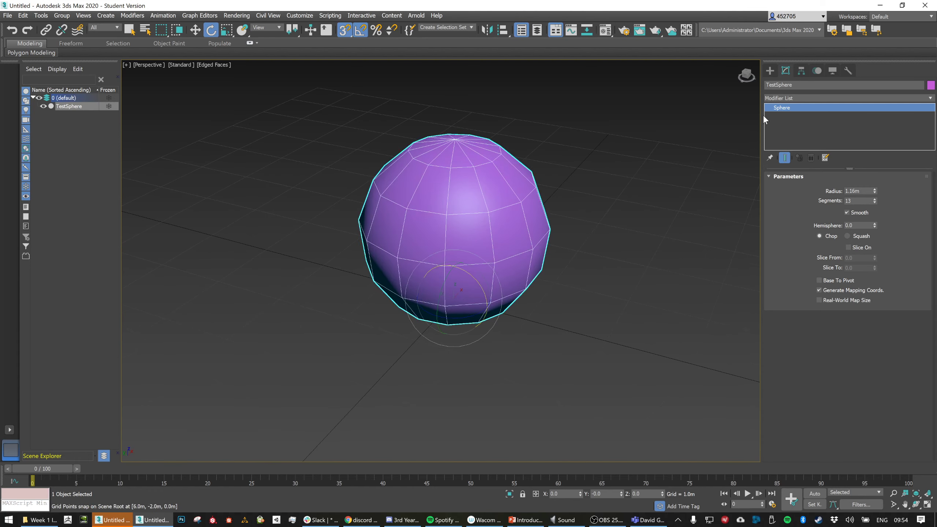
pyautogui.click(784, 99)
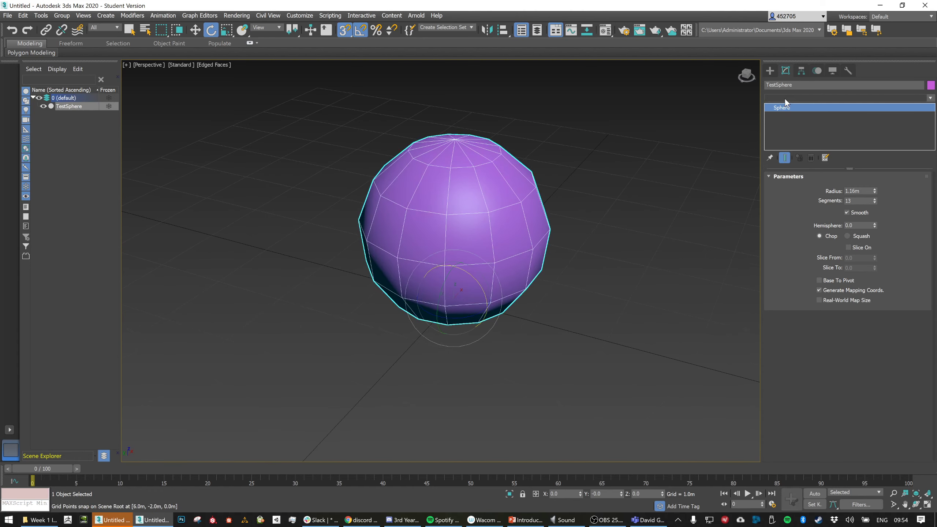
pyautogui.click(785, 99)
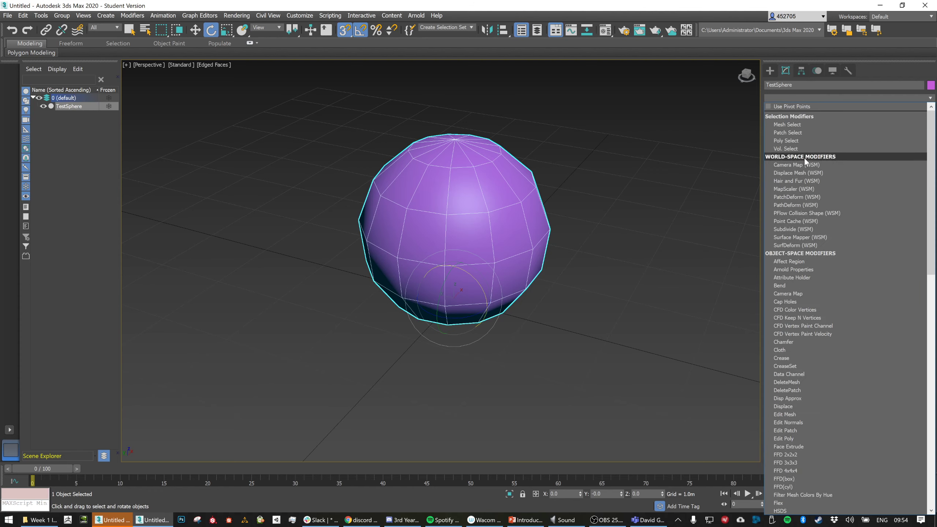
pyautogui.scroll(-4, 804, 244)
pyautogui.scroll(-1, 805, 249)
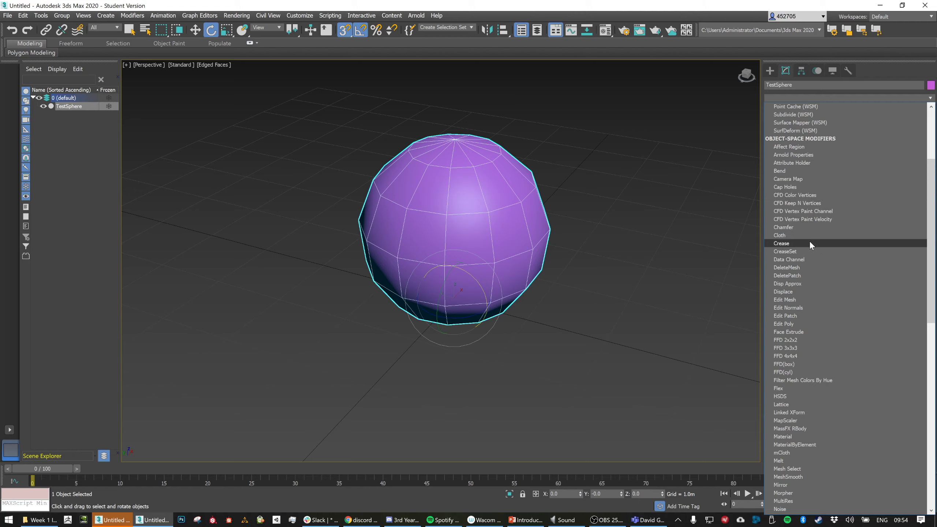
pyautogui.click(785, 324)
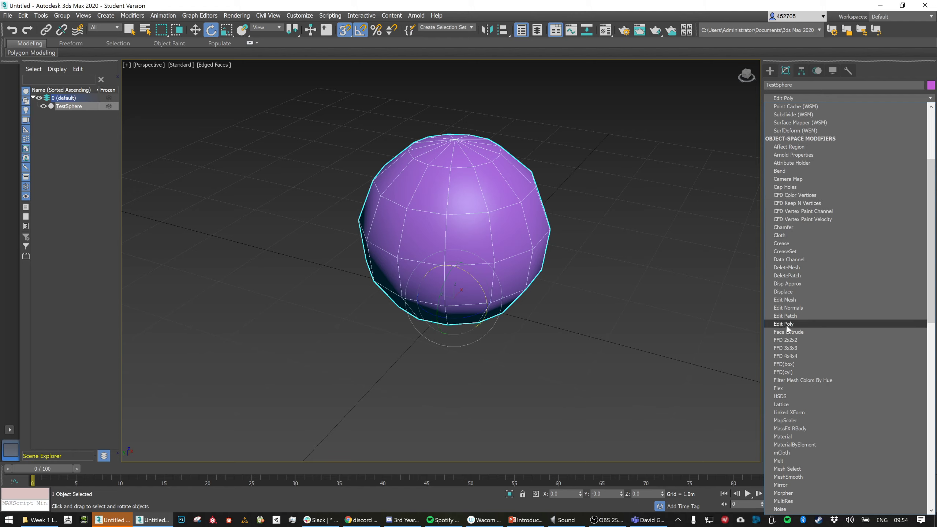
pyautogui.click(786, 324)
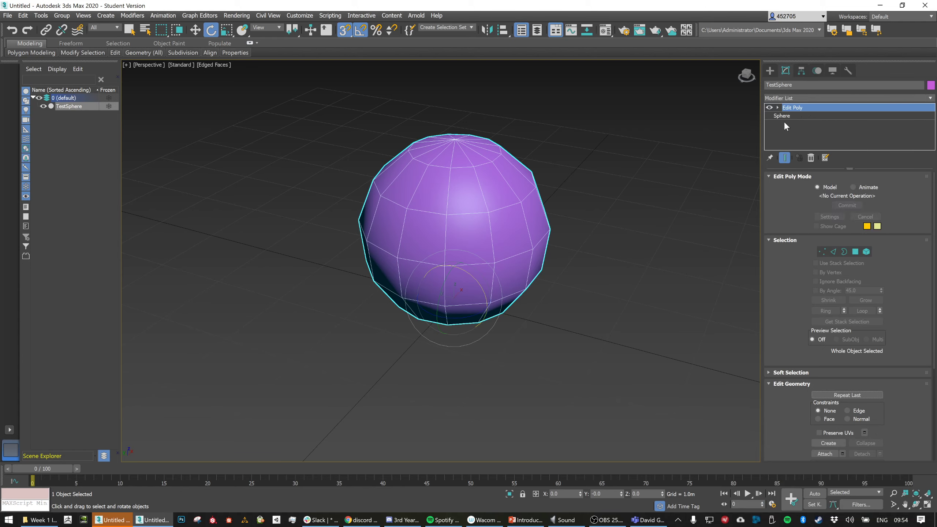
# Rotate one polygon on the sphere's side slightly at the Polygon level, and turn off snapping
pyautogui.click(856, 252)
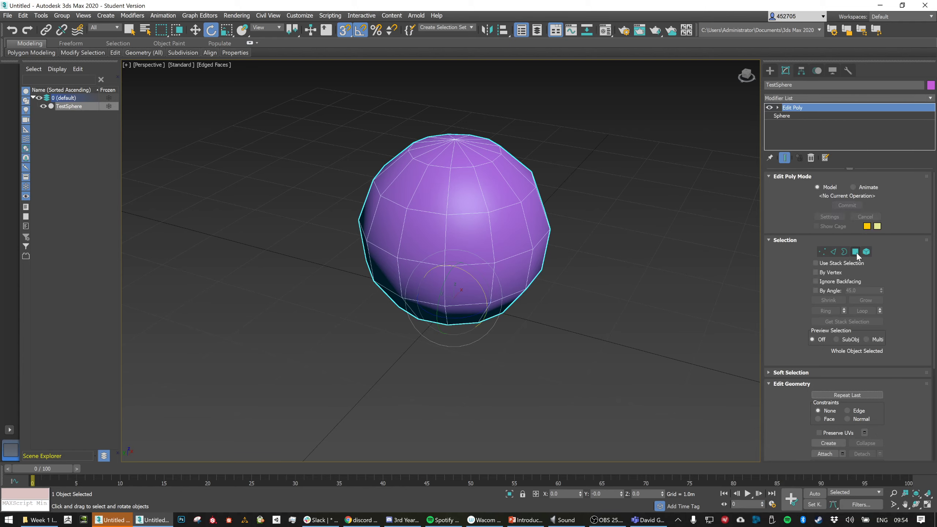
pyautogui.click(509, 240)
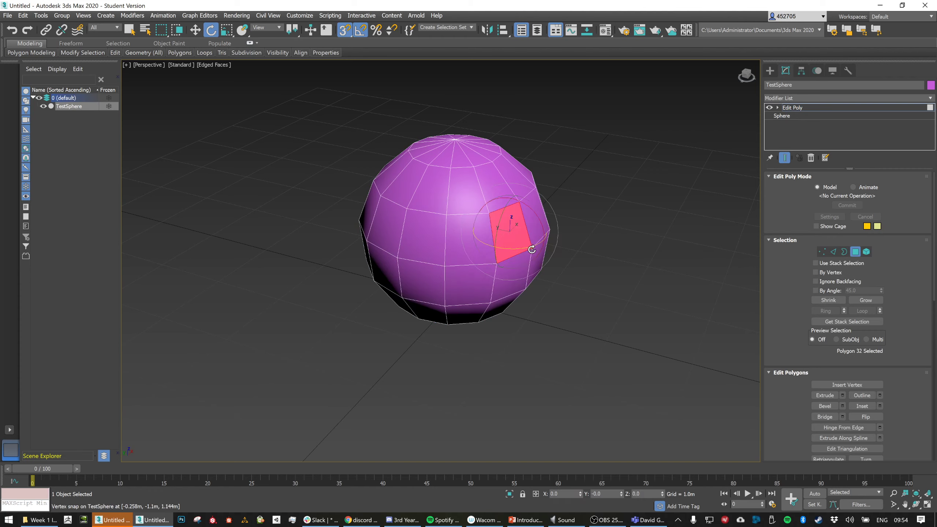
pyautogui.moveTo(533, 248); pyautogui.dragTo(536, 248)
pyautogui.press('w')
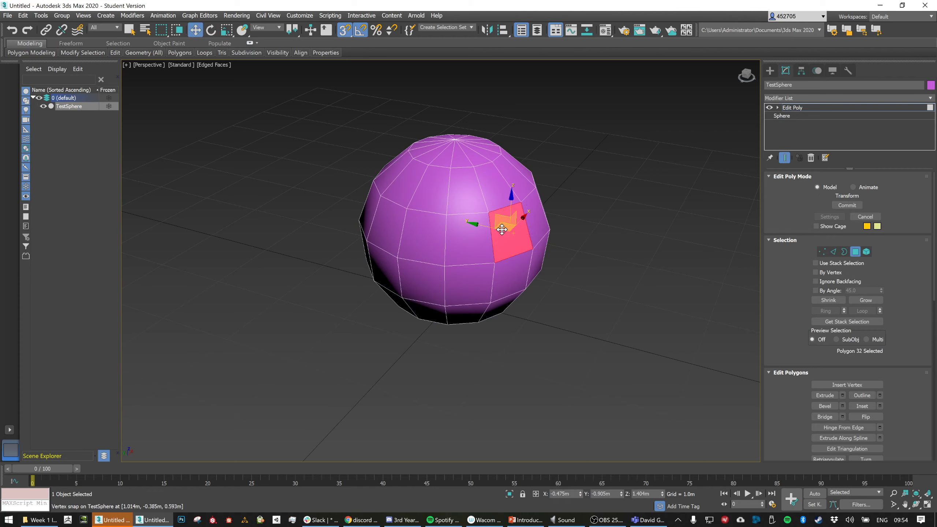
pyautogui.press('s')
# Try pulling the selected polygon outward along Y to about -2.249 m, and compare the shape with Edit Poly disabled and enabled
pyautogui.keyDown('shift'); pyautogui.moveTo(485, 226); pyautogui.dragTo(659, 239); pyautogui.keyUp('shift')
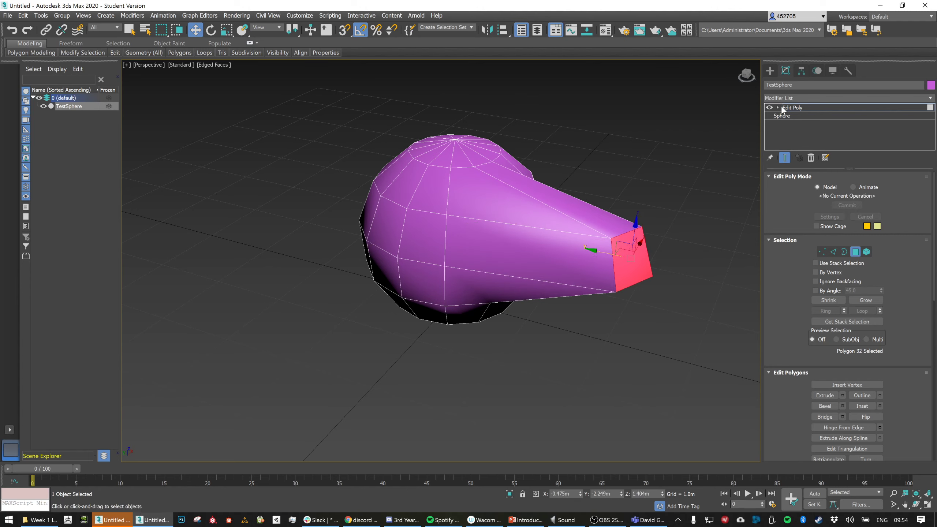
pyautogui.click(768, 107)
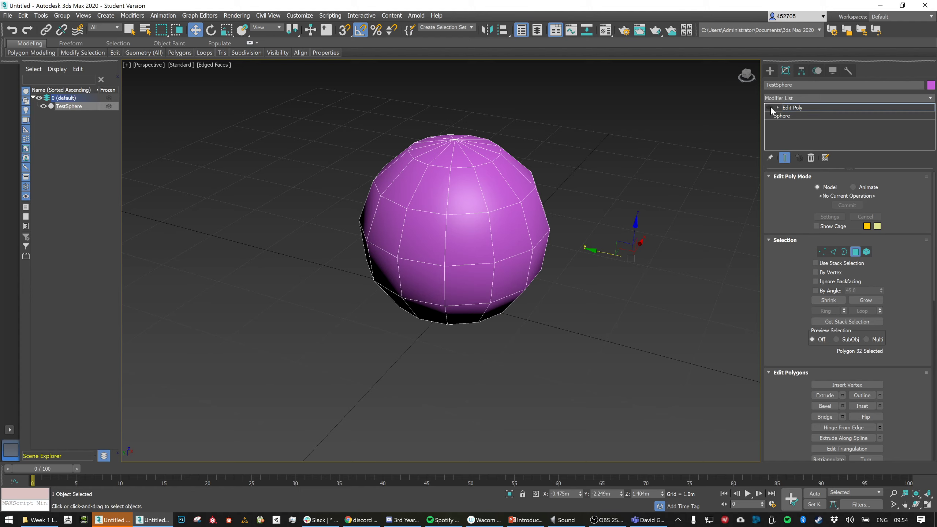
pyautogui.click(770, 107)
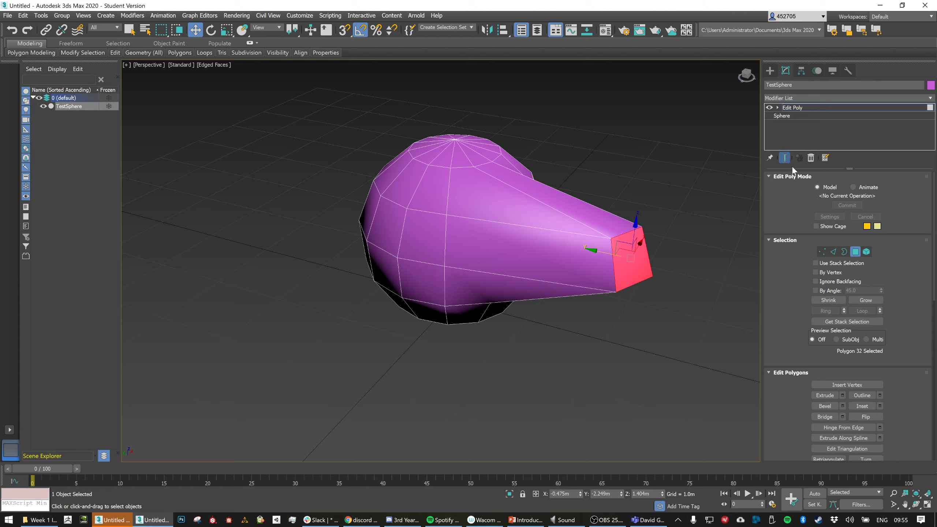
pyautogui.hotkey('ctrl', 'z')
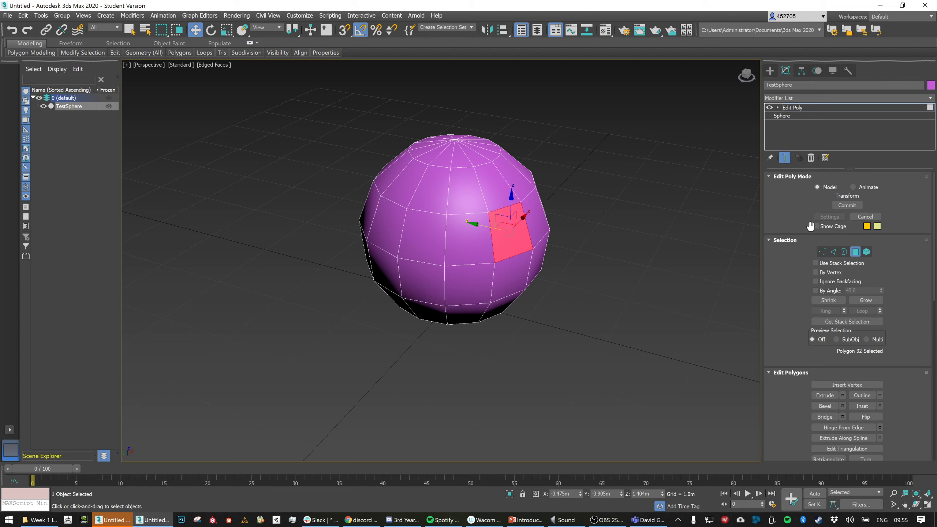
# Go through the Vertex, Edge, Border, Polygon and Element selection levels, and select the whole sphere as an element
pyautogui.click(780, 106)
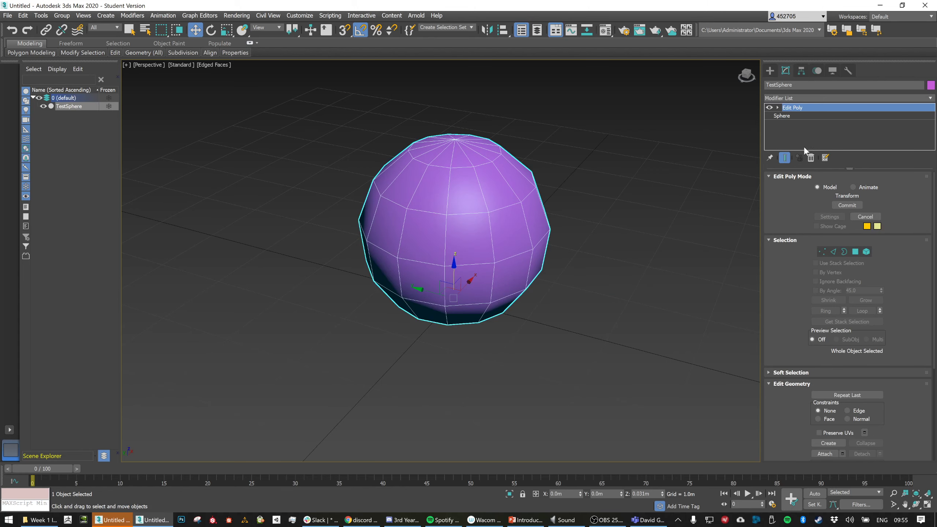
pyautogui.click(822, 252)
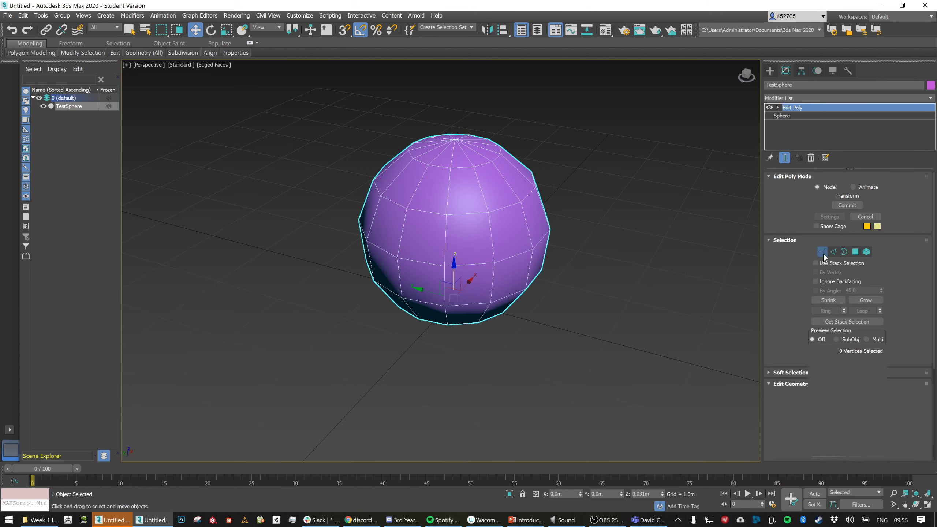
pyautogui.click(832, 252)
pyautogui.click(844, 252)
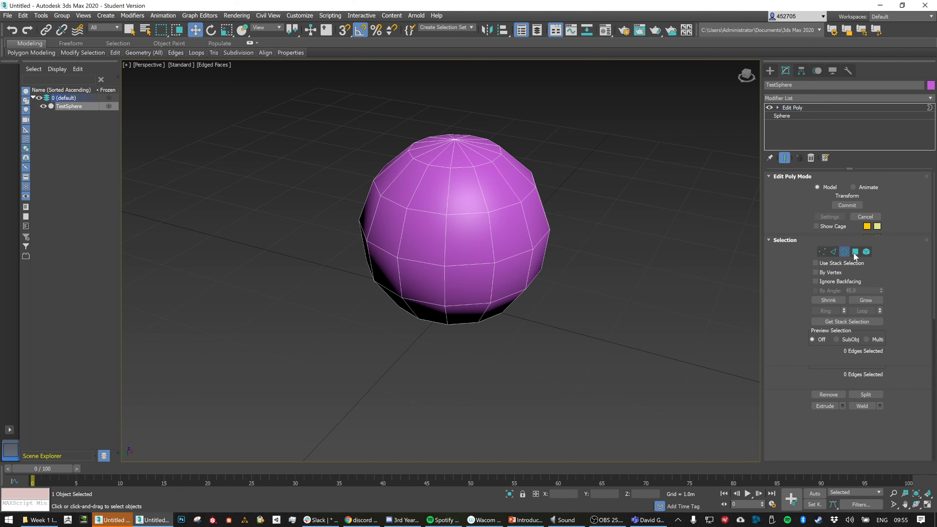
pyautogui.click(855, 252)
pyautogui.click(866, 252)
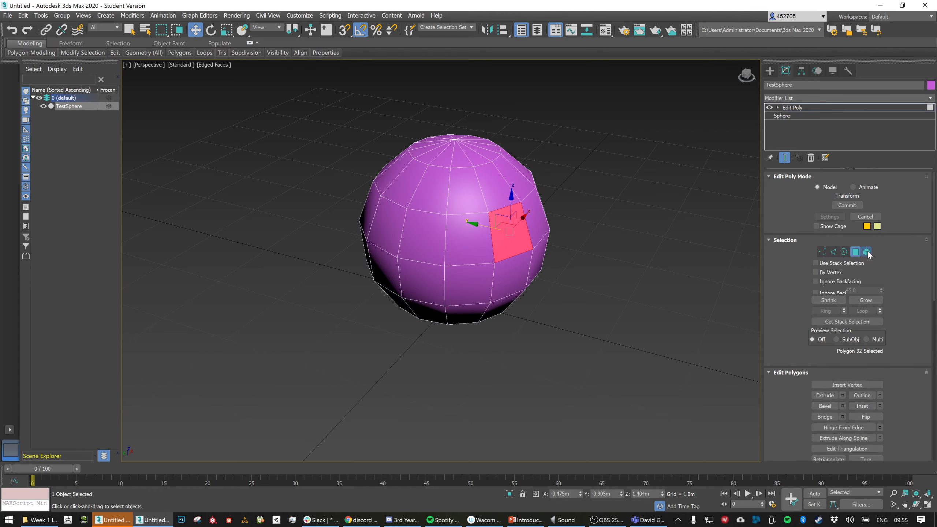
pyautogui.click(435, 203)
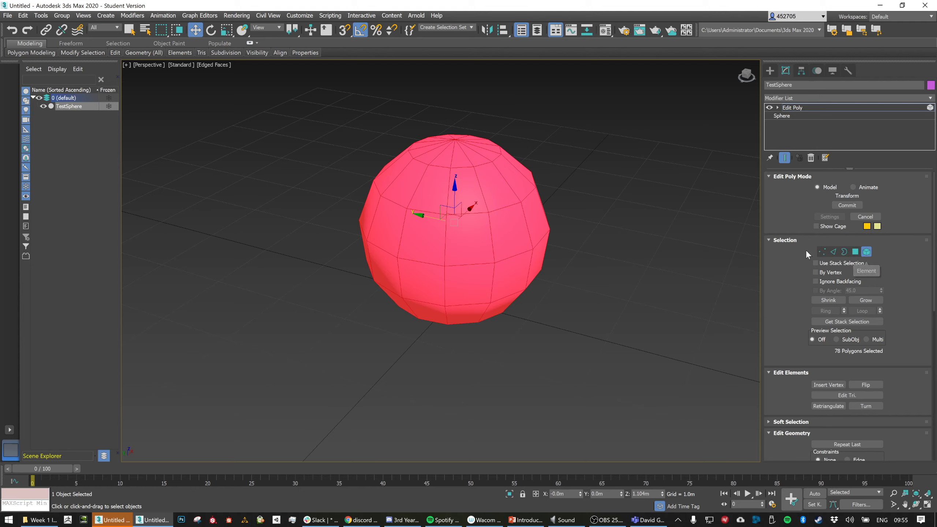
# Pull two vertices on the sphere's side outward at the Vertex level, to about X 0.263 m, Y -1.924 m, Z 1.128 m
pyautogui.click(823, 251)
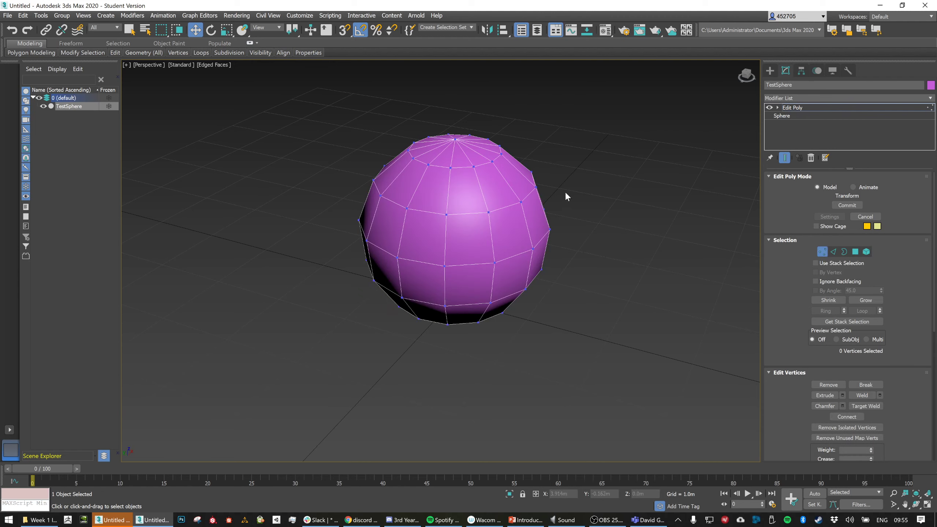
pyautogui.moveTo(500, 226); pyautogui.dragTo(641, 211)
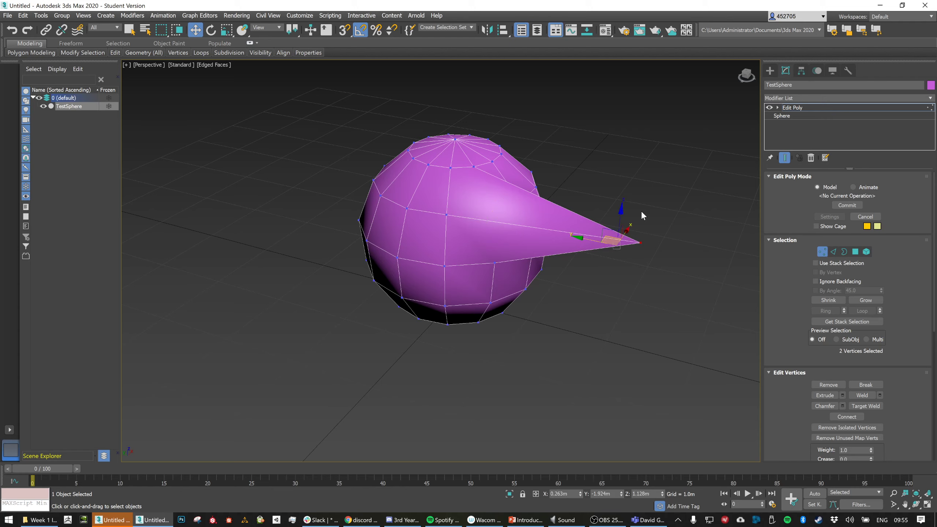
pyautogui.keyDown('alt'); pyautogui.moveTo(642, 214); pyautogui.dragTo(632, 192, button='middle'); pyautogui.keyUp('alt')
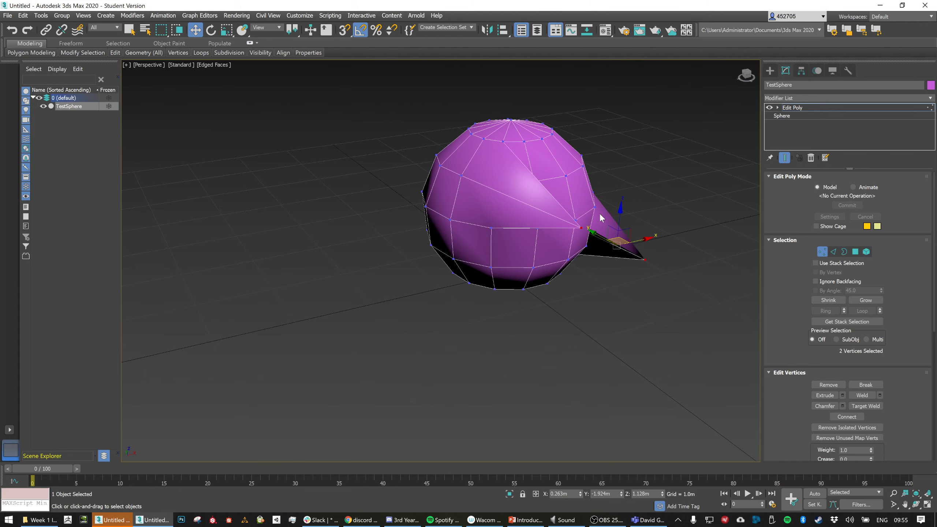
# Try rotating the two pulled vertices together, and try rotating just one of them
pyautogui.press('e')
pyautogui.moveTo(613, 232)
pyautogui.mouseDown()
pyautogui.moveTo(617, 245)
pyautogui.moveTo(627, 203)
pyautogui.moveTo(602, 210)
pyautogui.moveTo(619, 248)
pyautogui.mouseUp()
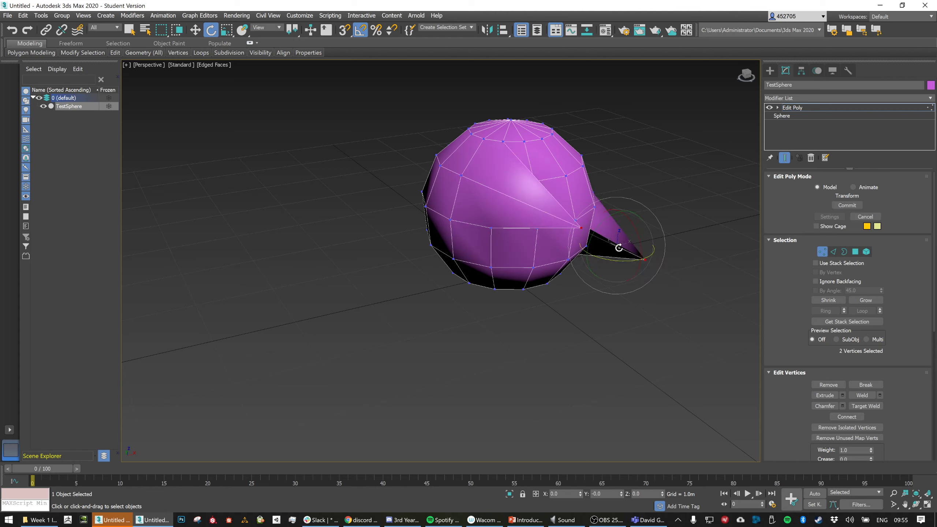
pyautogui.click(668, 230)
pyautogui.click(581, 228)
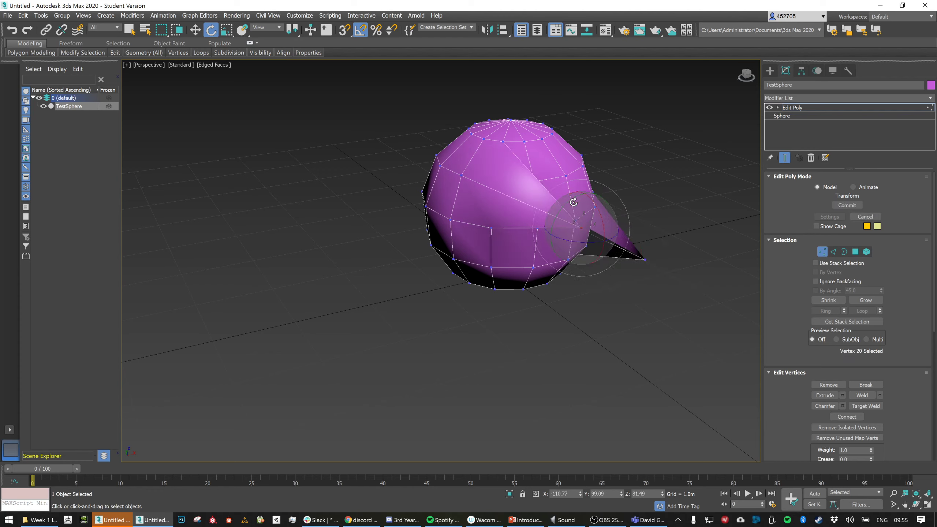
pyautogui.moveTo(573, 202); pyautogui.dragTo(607, 231)
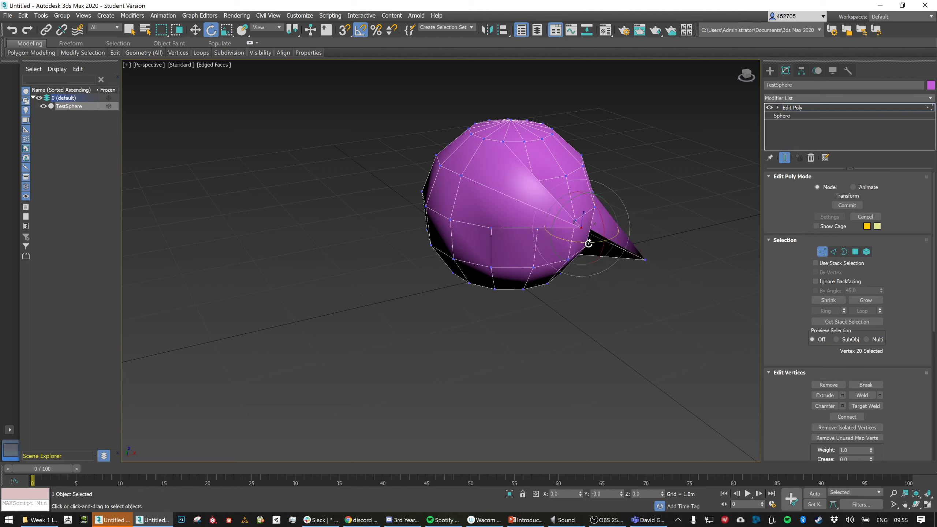
# Select a region of vertices across one upper side of the sphere and scale them outward
pyautogui.press('r')
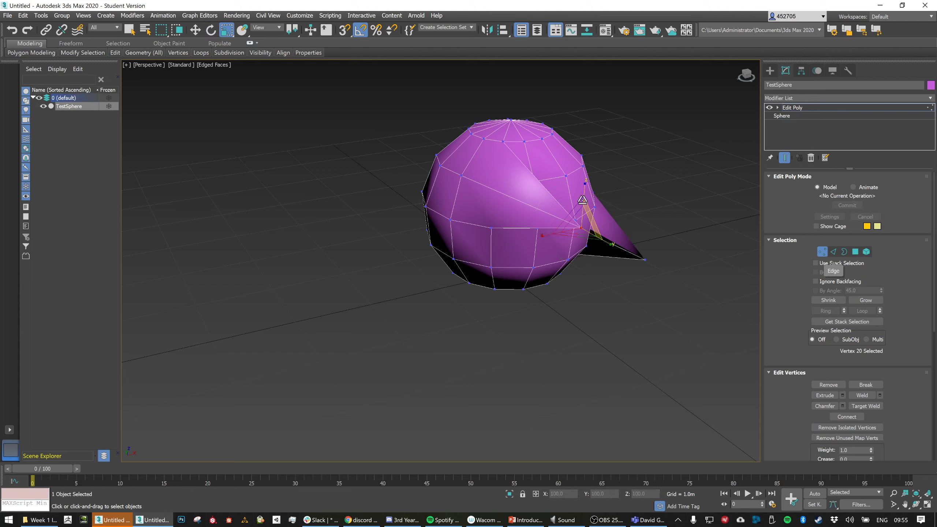
pyautogui.moveTo(532, 100); pyautogui.dragTo(667, 242)
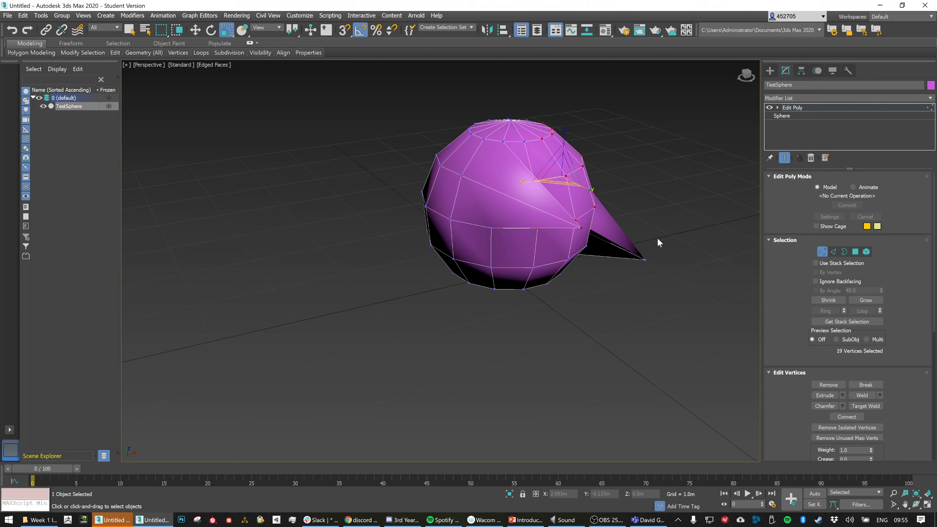
pyautogui.keyDown('alt'); pyautogui.moveTo(657, 237); pyautogui.dragTo(604, 226, button='middle'); pyautogui.keyUp('alt')
pyautogui.moveTo(570, 166)
pyautogui.mouseDown()
pyautogui.moveTo(588, 144)
pyautogui.moveTo(590, 186)
pyautogui.moveTo(579, 177)
pyautogui.mouseUp()
pyautogui.press('e')
pyautogui.hotkey('ctrl', 'z')
pyautogui.keyDown('alt'); pyautogui.moveTo(541, 203); pyautogui.dragTo(520, 187, button='middle'); pyautogui.keyUp('alt')
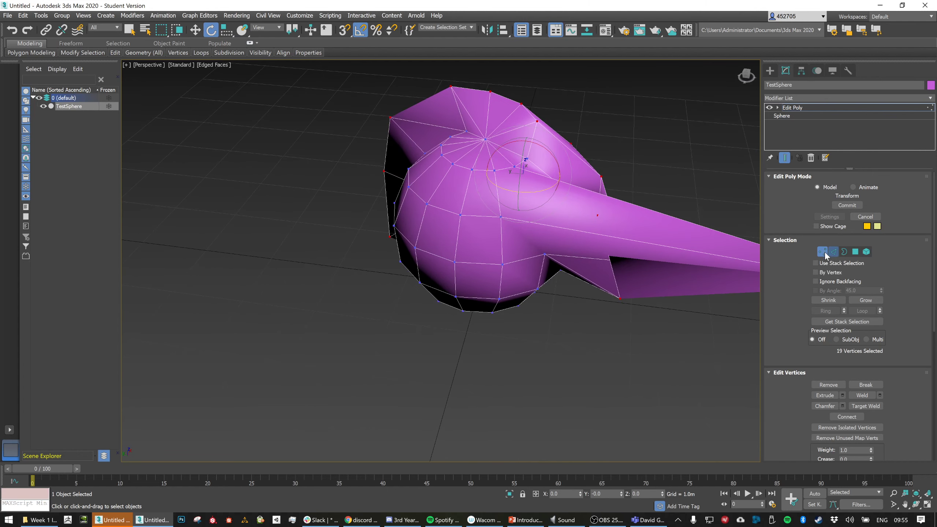
# Try moving four neighbouring edges on the sphere's lower front at the Edge level, undo the move, and clear the selection
pyautogui.click(833, 251)
pyautogui.click(472, 262)
pyautogui.keyDown('ctrl'); pyautogui.click(431, 254); pyautogui.keyUp('ctrl')
pyautogui.keyDown('ctrl'); pyautogui.click(408, 240); pyautogui.keyUp('ctrl')
pyautogui.keyDown('ctrl'); pyautogui.click(408, 241); pyautogui.keyUp('ctrl')
pyautogui.press('w')
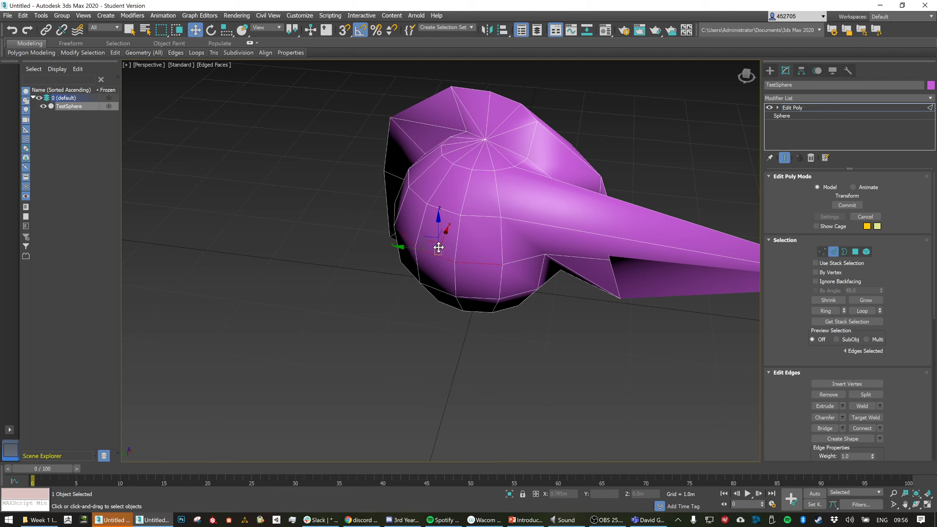
pyautogui.moveTo(430, 247); pyautogui.dragTo(360, 350)
pyautogui.keyDown('alt'); pyautogui.moveTo(413, 326); pyautogui.dragTo(510, 278, button='middle'); pyautogui.keyUp('alt')
pyautogui.hotkey('ctrl', 'z')
pyautogui.click(518, 274)
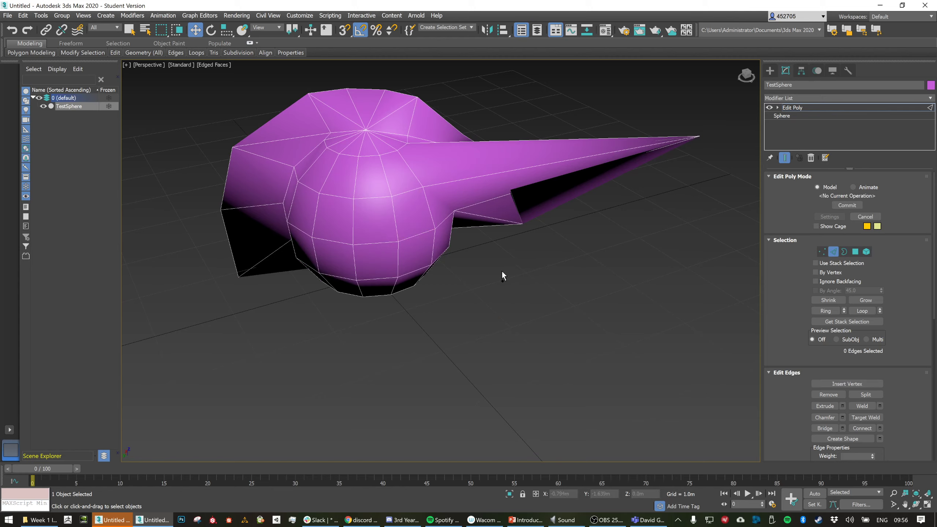
# Undo the vertex scaling and the earlier vertex pull on the sphere
pyautogui.hotkey('ctrl', 'z')
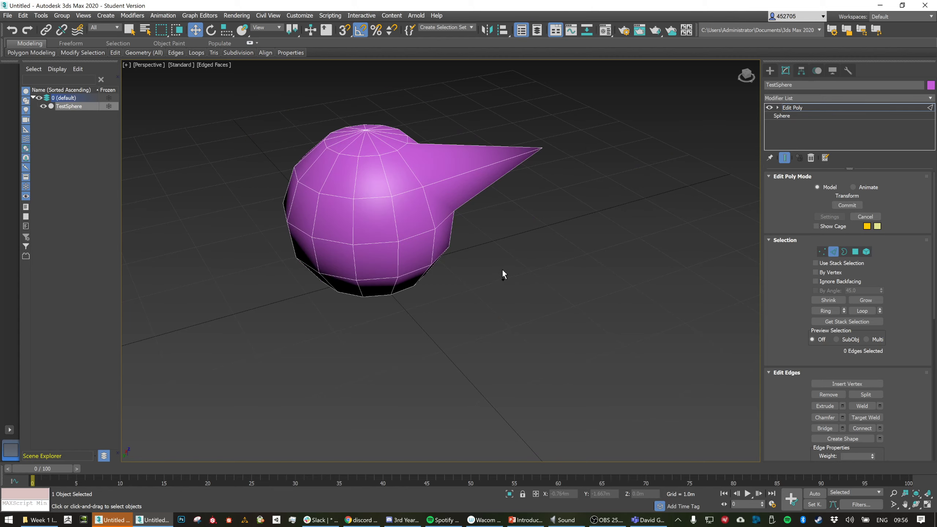
pyautogui.hotkey('ctrl', 'z')
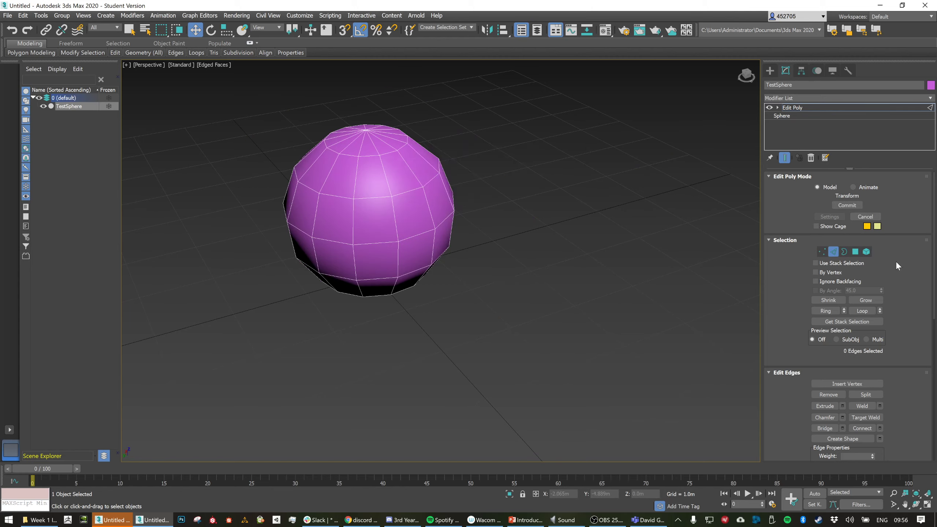
# Select the full edge loop around the sphere's middle and scale it outward in the XY plane into a wide saucer rim
pyautogui.click(411, 235)
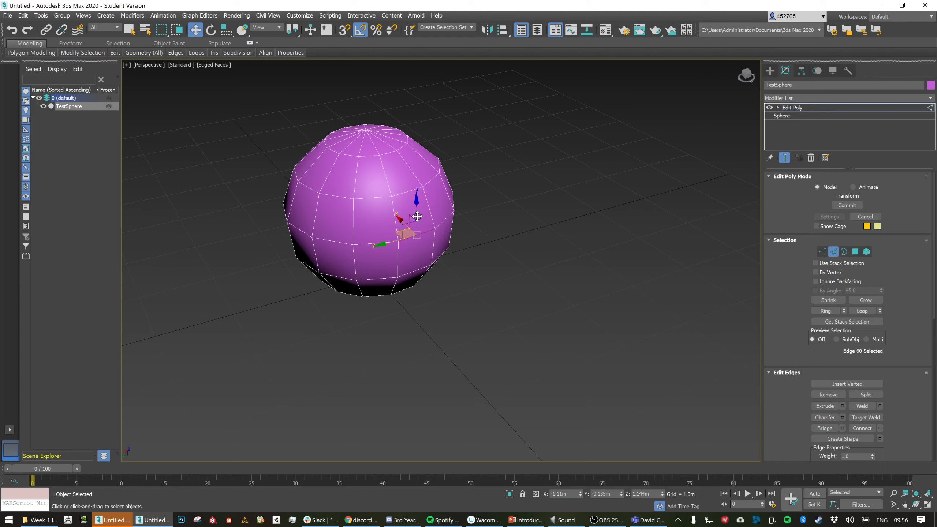
pyautogui.keyDown('alt'); pyautogui.moveTo(408, 242); pyautogui.dragTo(416, 234, button='middle'); pyautogui.keyUp('alt')
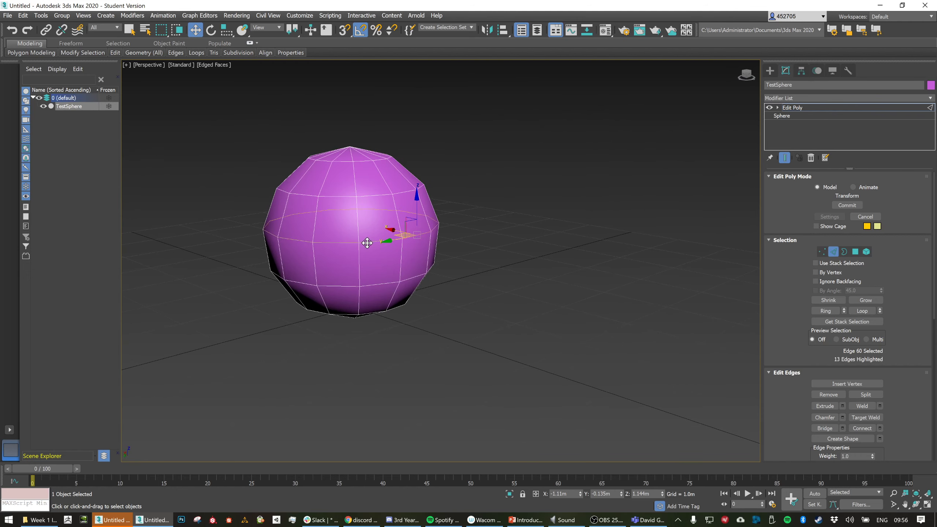
pyautogui.press('shift')
pyautogui.keyDown('shift'); pyautogui.click(369, 242); pyautogui.keyUp('shift')
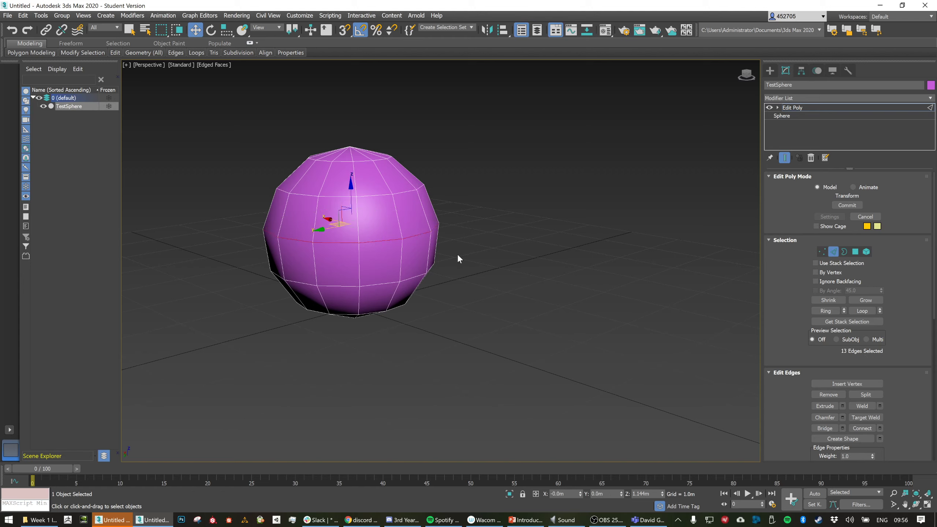
pyautogui.keyDown('alt'); pyautogui.moveTo(486, 253); pyautogui.dragTo(424, 251, button='middle'); pyautogui.keyUp('alt')
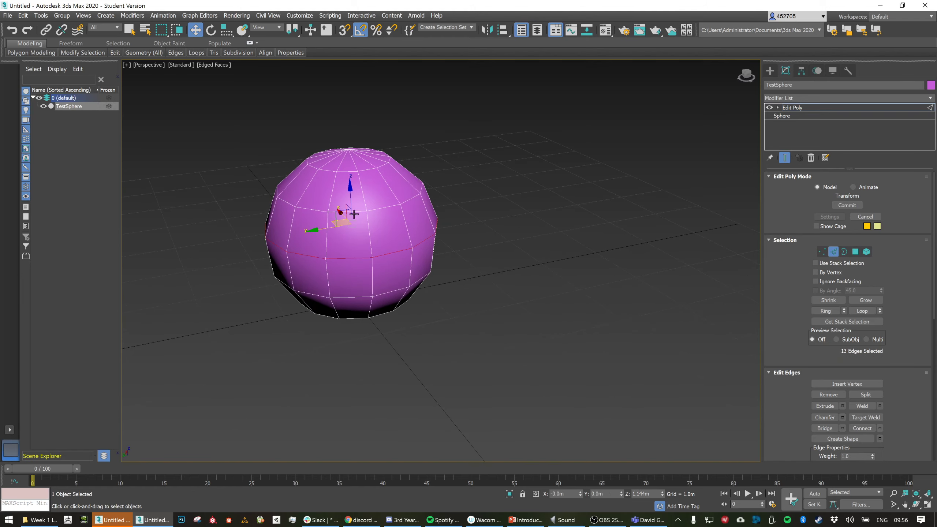
pyautogui.press('r')
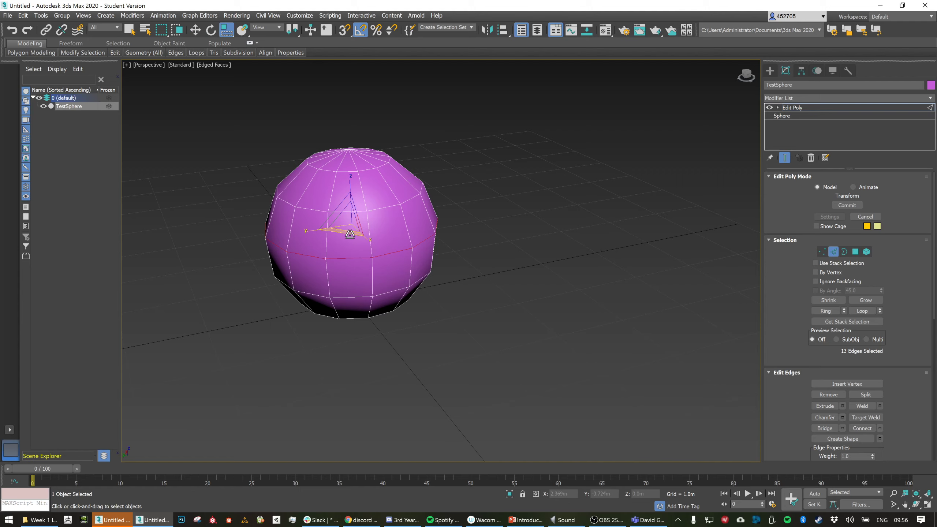
pyautogui.moveTo(348, 232); pyautogui.dragTo(345, 244)
pyautogui.keyDown('alt'); pyautogui.moveTo(354, 244); pyautogui.dragTo(459, 248, button='middle'); pyautogui.keyUp('alt')
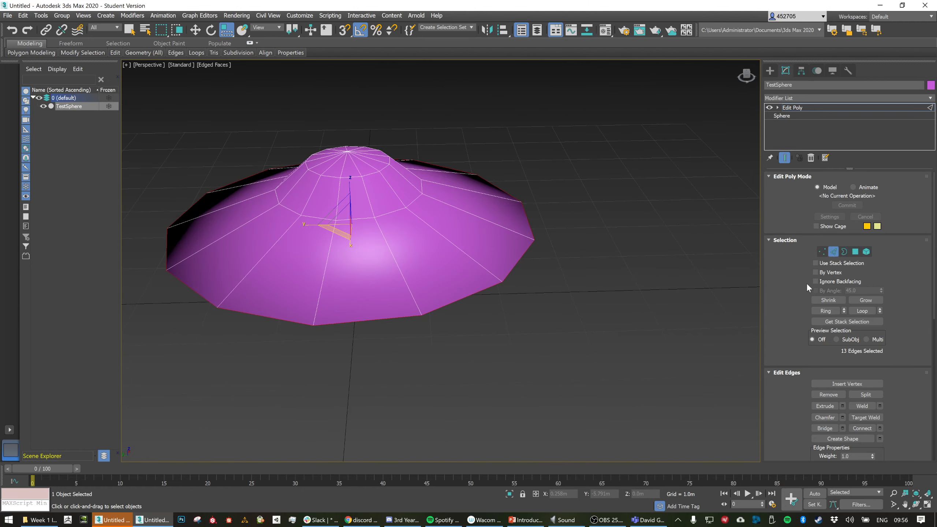
# Move the saucer's lowest centre vertex up at the Vertex level to about Z -0.019 m
pyautogui.click(822, 252)
pyautogui.keyDown('alt'); pyautogui.moveTo(440, 261); pyautogui.dragTo(438, 242, button='middle'); pyautogui.keyUp('alt')
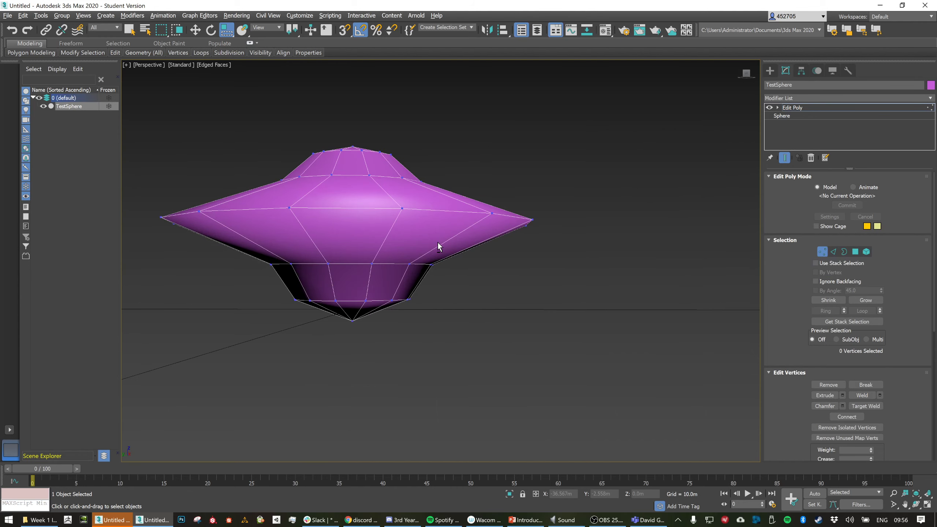
pyautogui.moveTo(382, 318); pyautogui.dragTo(381, 317)
pyautogui.press('w')
pyautogui.moveTo(353, 286); pyautogui.dragTo(354, 275)
pyautogui.moveTo(481, 295); pyautogui.dragTo(490, 311, button='middle')
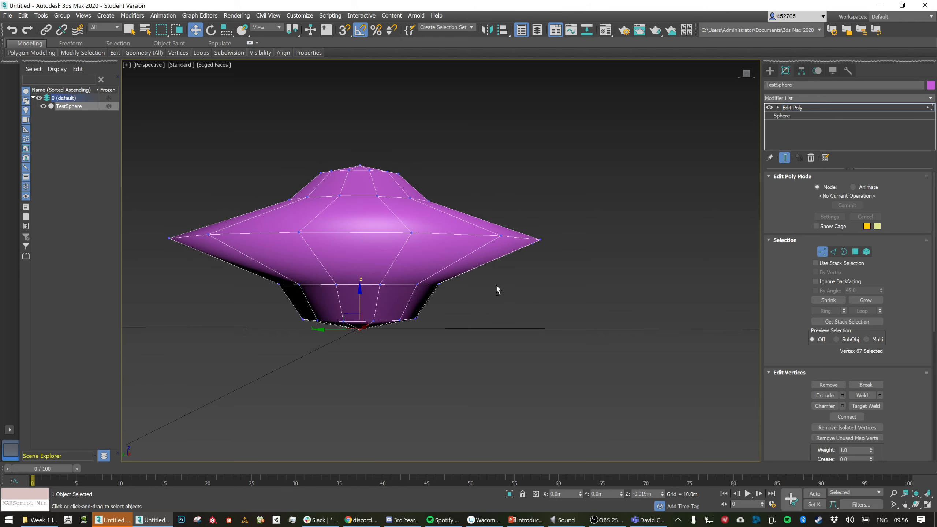
pyautogui.keyDown('alt'); pyautogui.moveTo(497, 290); pyautogui.dragTo(499, 290, button='middle'); pyautogui.keyUp('alt')
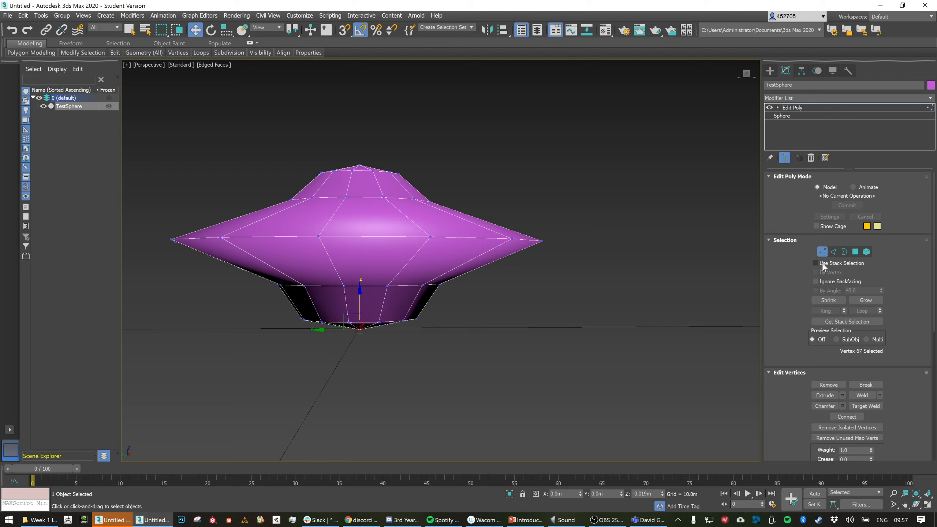
# Try selecting single rim edges at the Edge level, adding neighbouring ones to the selection, and clear it
pyautogui.press('2')
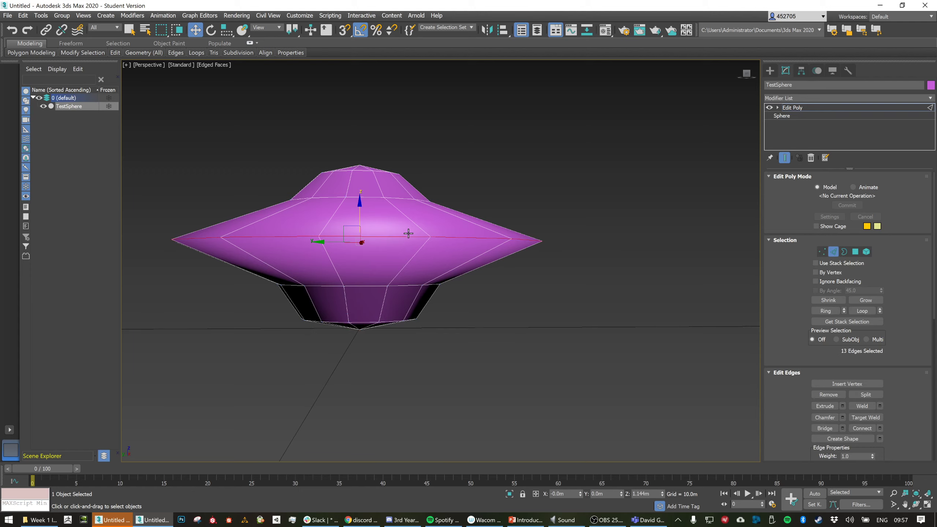
pyautogui.click(628, 236)
pyautogui.click(458, 237)
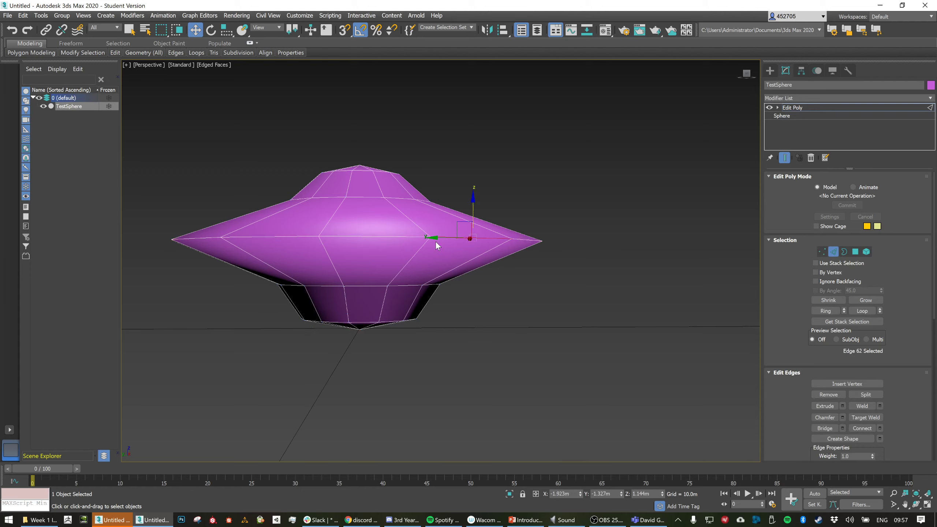
pyautogui.keyDown('ctrl'); pyautogui.click(388, 237); pyautogui.keyUp('ctrl')
pyautogui.keyDown('alt'); pyautogui.moveTo(535, 239); pyautogui.dragTo(538, 254, button='middle'); pyautogui.keyUp('alt')
pyautogui.click(538, 254)
pyautogui.click(393, 239)
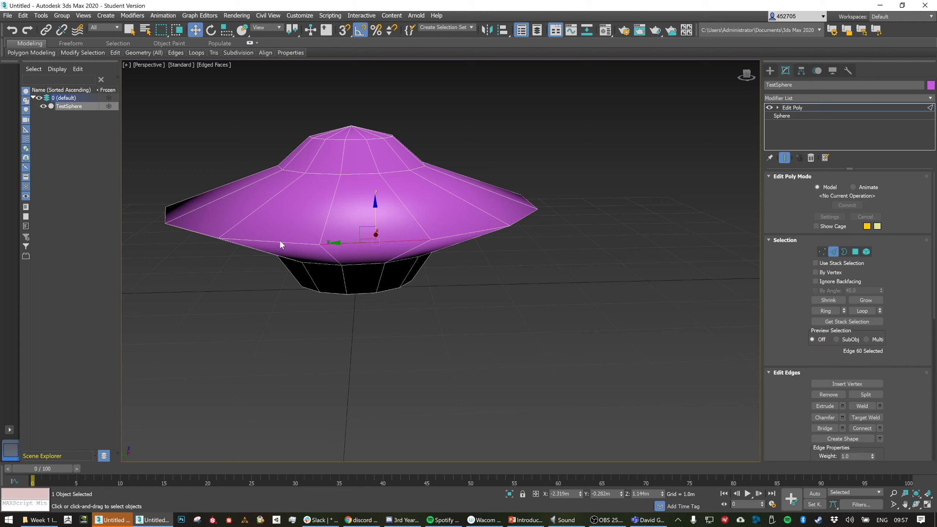
pyautogui.keyDown('alt'); pyautogui.moveTo(433, 243); pyautogui.dragTo(293, 275, button='middle'); pyautogui.keyUp('alt')
pyautogui.keyDown('ctrl'); pyautogui.click(296, 251); pyautogui.keyUp('ctrl')
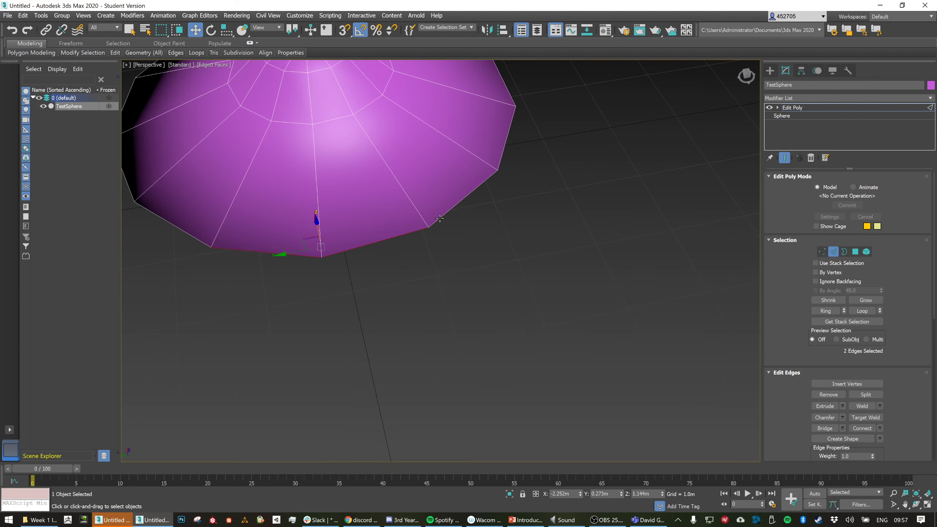
pyautogui.click(592, 247)
# Turn off angle snap and select the full edge loop around the dome's base, readying the Scale tool
pyautogui.click(336, 117)
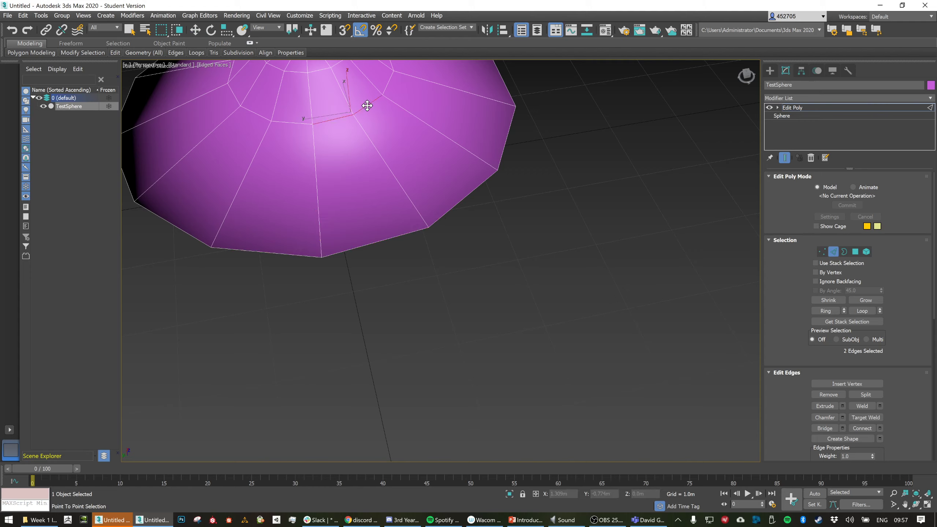
pyautogui.moveTo(368, 104); pyautogui.dragTo(392, 156, button='middle')
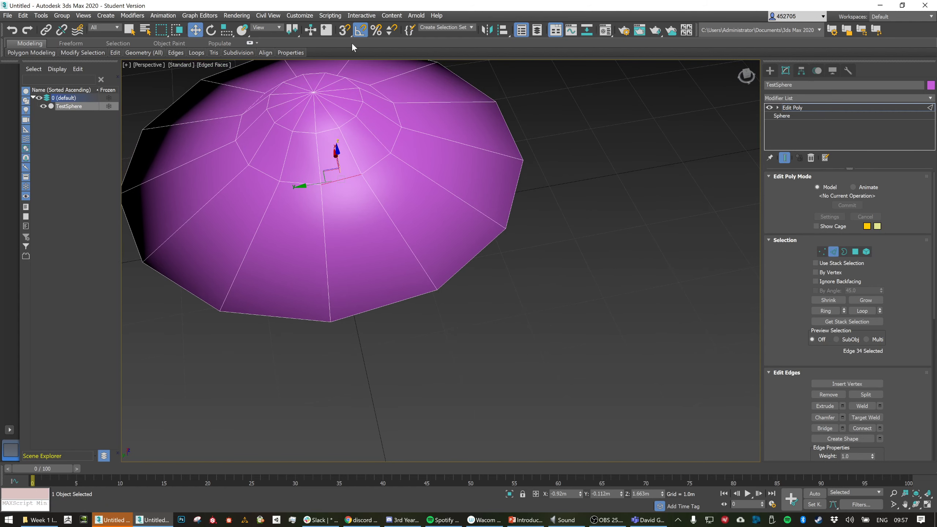
pyautogui.click(361, 31)
pyautogui.scroll(5, 381, 163)
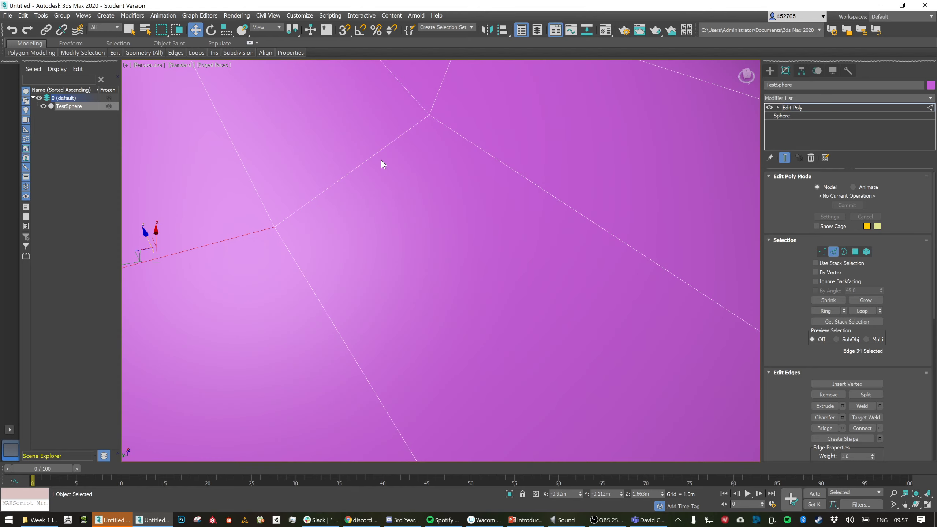
pyautogui.doubleClick(374, 156)
pyautogui.scroll(-5, 392, 169)
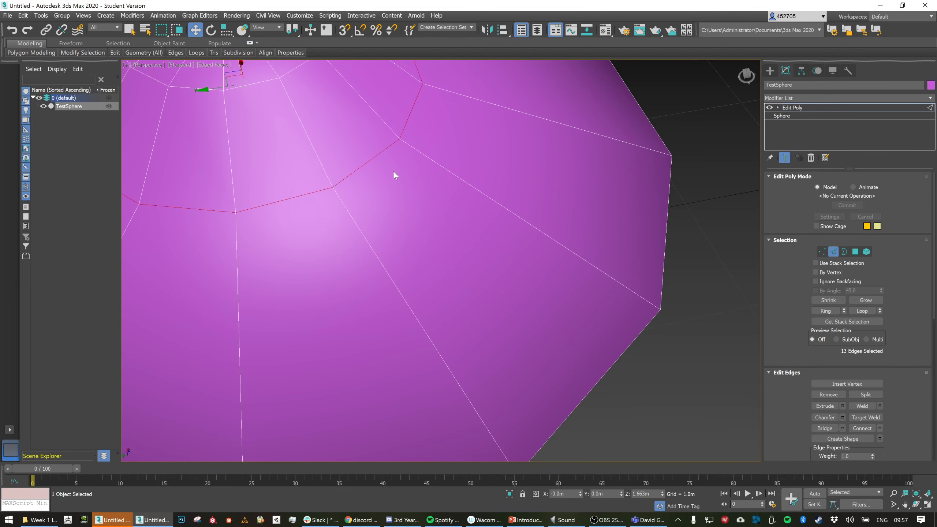
pyautogui.scroll(-4, 395, 173)
pyautogui.scroll(-3, 448, 205)
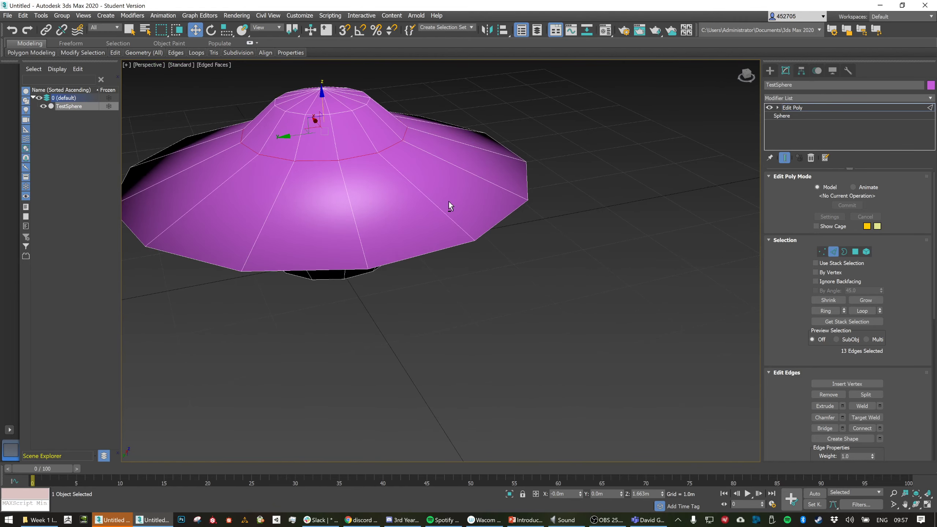
pyautogui.scroll(-3, 443, 206)
pyautogui.keyDown('alt'); pyautogui.moveTo(440, 203); pyautogui.dragTo(415, 177, button='middle'); pyautogui.keyUp('alt')
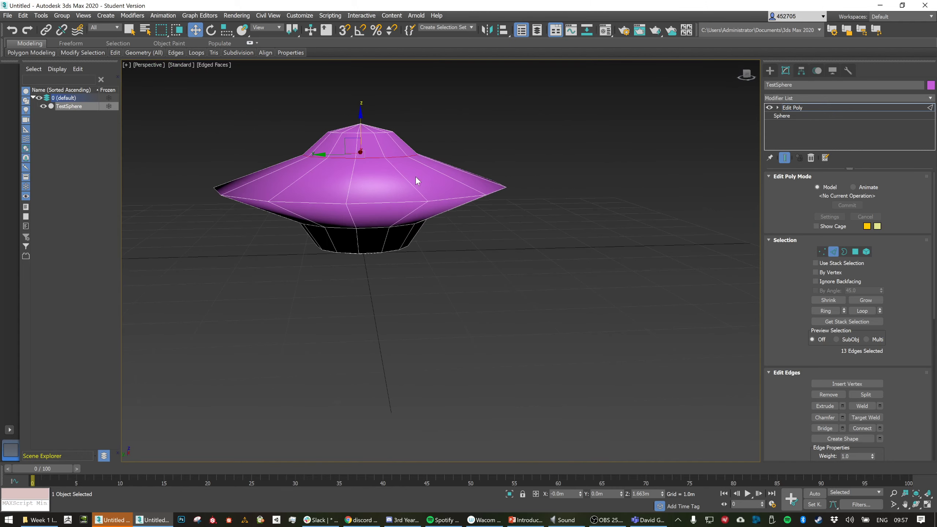
pyautogui.press('r')
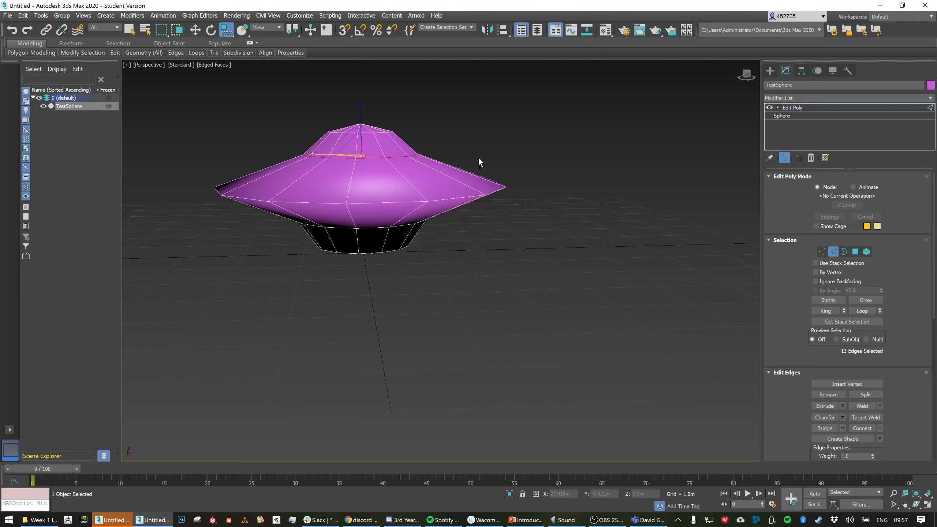
pyautogui.hotkey('ctrl', 'z')
# Try region-selecting the edges of the upper dome and those at one side of the rim, clearing each selection
pyautogui.moveTo(272, 97); pyautogui.dragTo(427, 137)
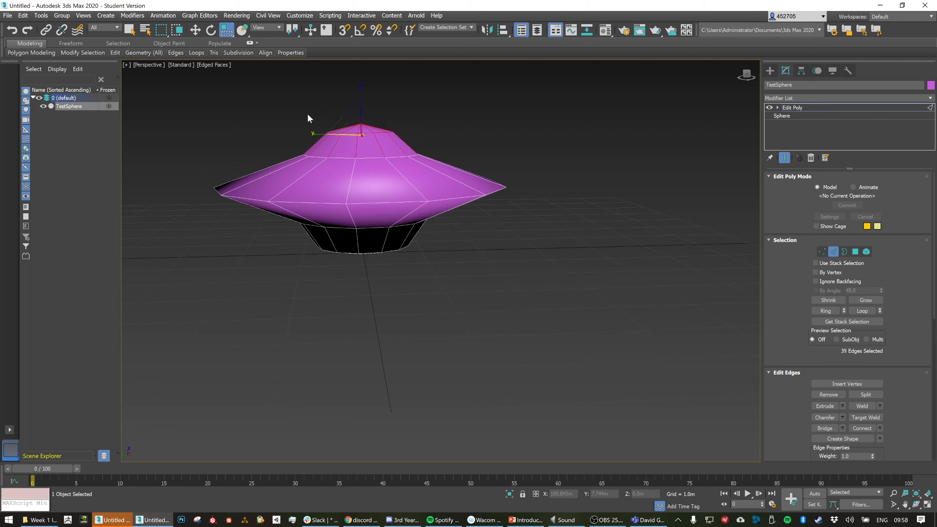
pyautogui.click(492, 131)
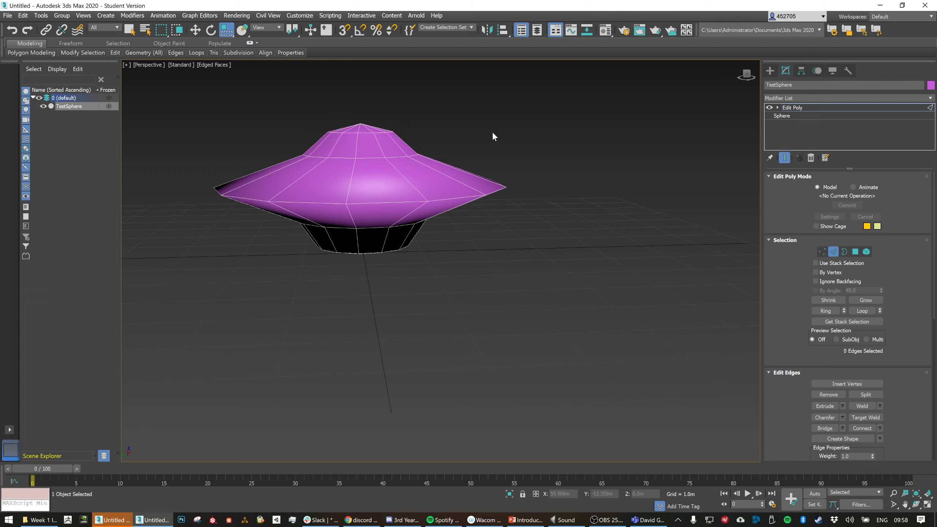
pyautogui.moveTo(427, 210); pyautogui.dragTo(466, 228)
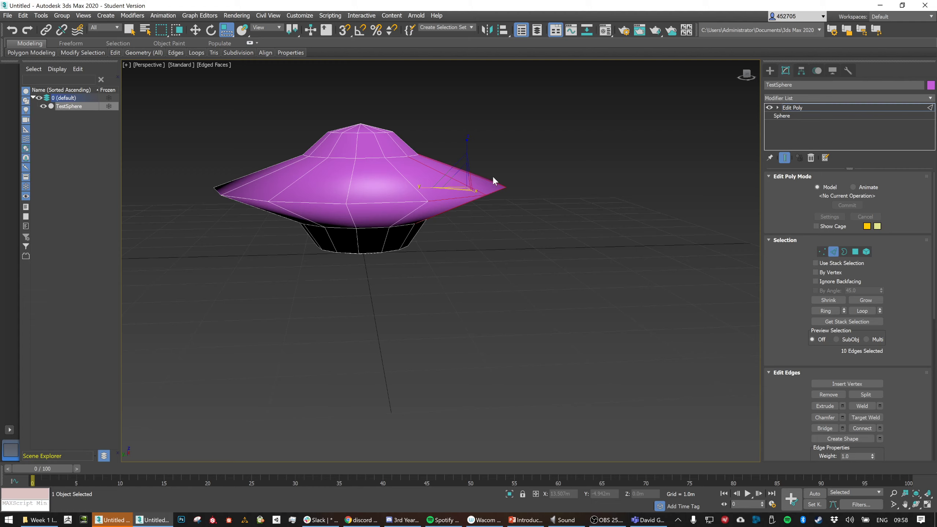
pyautogui.click(518, 186)
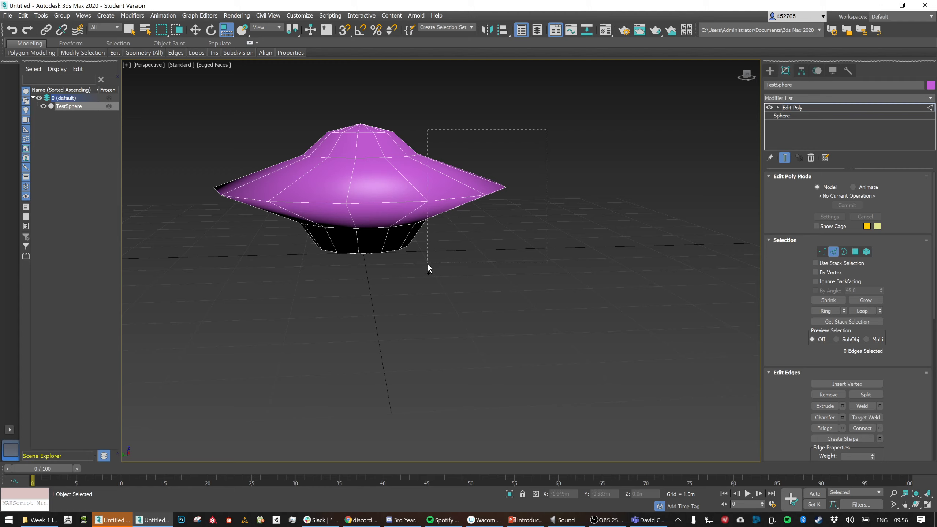
# Region-select the edges on one side of the saucer and subtract some of the upper ones from the selection
pyautogui.moveTo(417, 277); pyautogui.dragTo(415, 277)
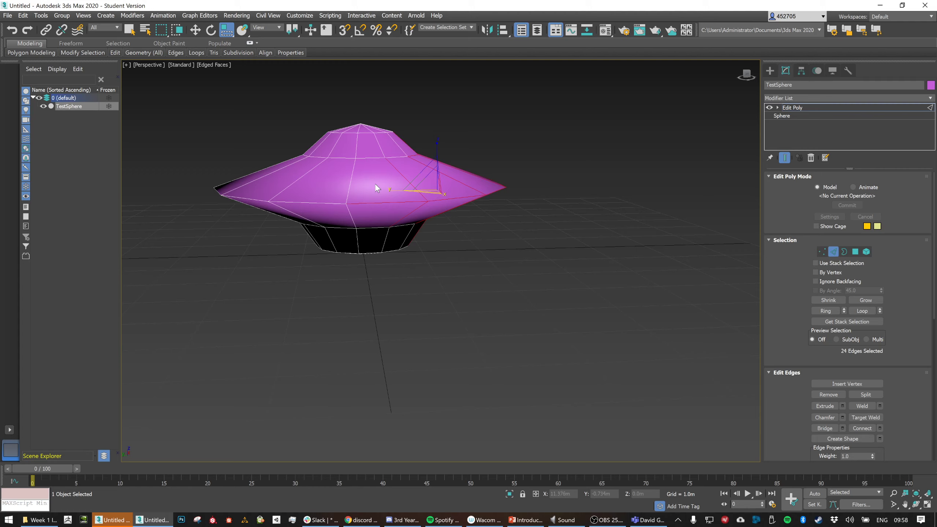
pyautogui.keyDown('alt'); pyautogui.click(360, 223); pyautogui.keyUp('alt')
pyautogui.keyDown('alt'); pyautogui.moveTo(444, 133); pyautogui.dragTo(404, 173); pyautogui.keyUp('alt')
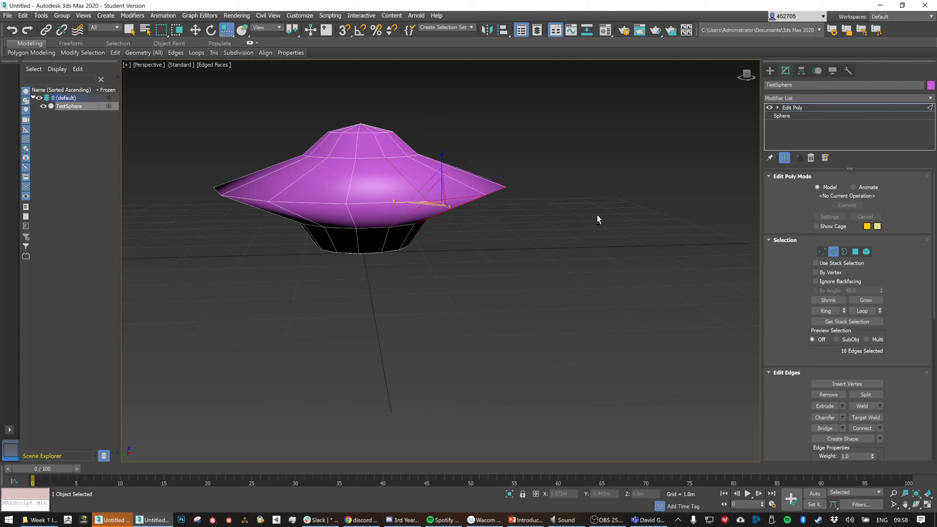
pyautogui.moveTo(579, 231); pyautogui.dragTo(535, 231, button='middle')
# Try finding a border to select on the closed saucer at the Border level
pyautogui.click(844, 252)
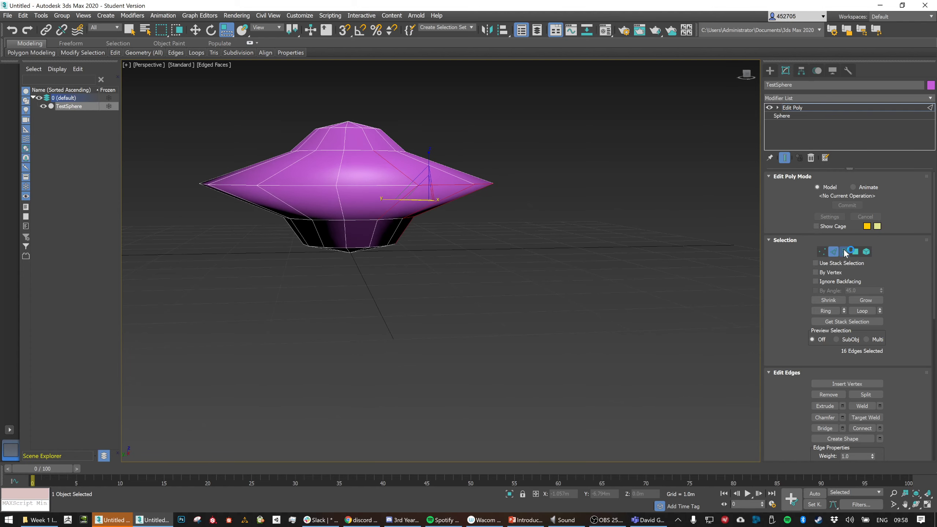
pyautogui.click(360, 284)
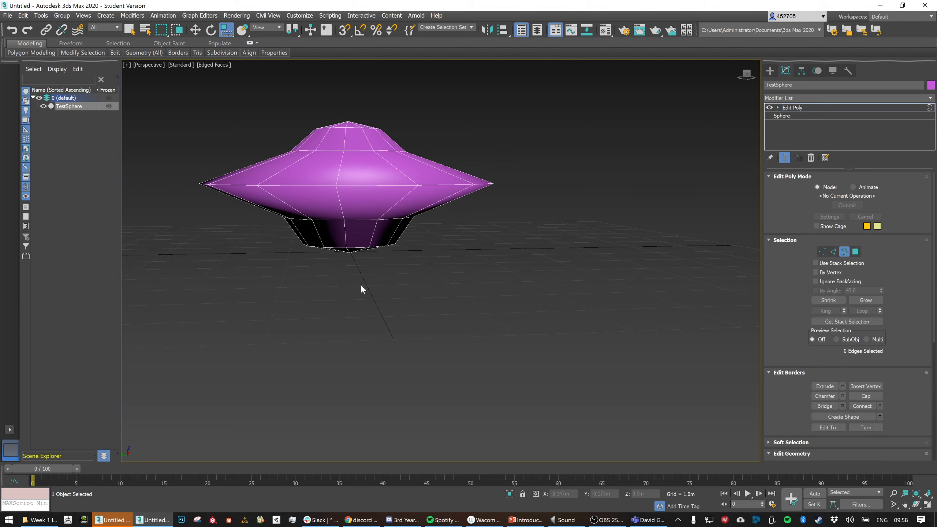
pyautogui.keyDown('alt'); pyautogui.moveTo(397, 216); pyautogui.dragTo(422, 158, button='middle'); pyautogui.keyUp('alt')
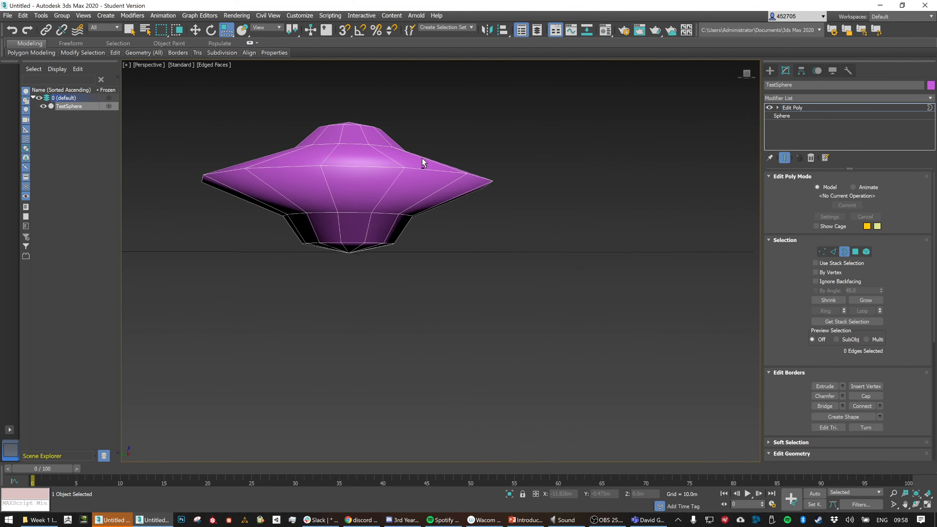
# Select the polygons capping the saucer's underside at the Polygon level and delete them to open a hole
pyautogui.click(855, 252)
pyautogui.hotkey('ctrl', 'a')
pyautogui.moveTo(318, 289); pyautogui.dragTo(361, 252)
pyautogui.keyDown('alt'); pyautogui.moveTo(367, 251); pyautogui.dragTo(387, 218, button='middle'); pyautogui.keyUp('alt')
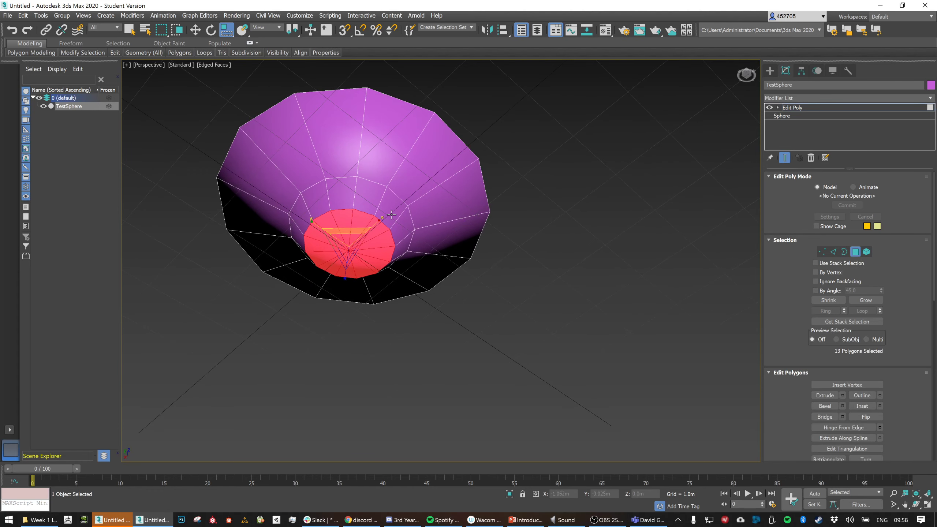
pyautogui.press('Delete')
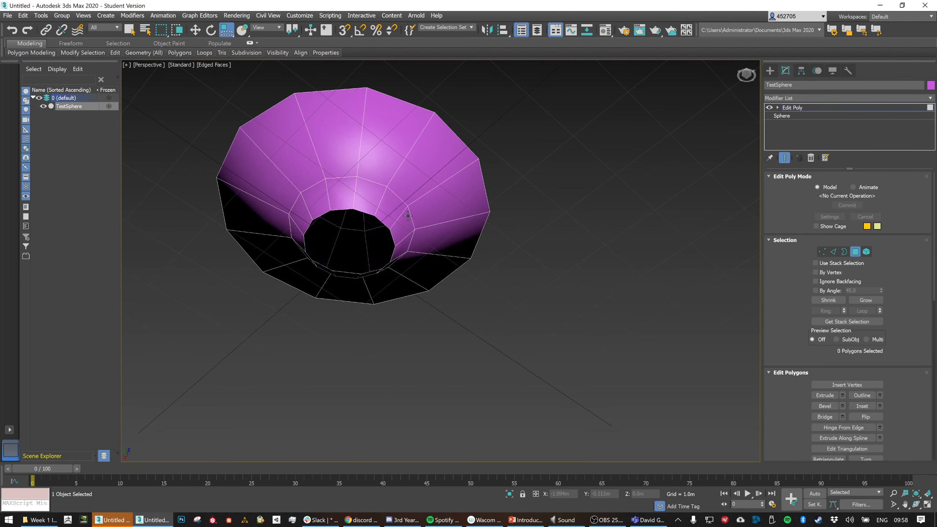
# Select the open border around the hole in the saucer's underside at the Border level
pyautogui.click(844, 251)
pyautogui.click(349, 210)
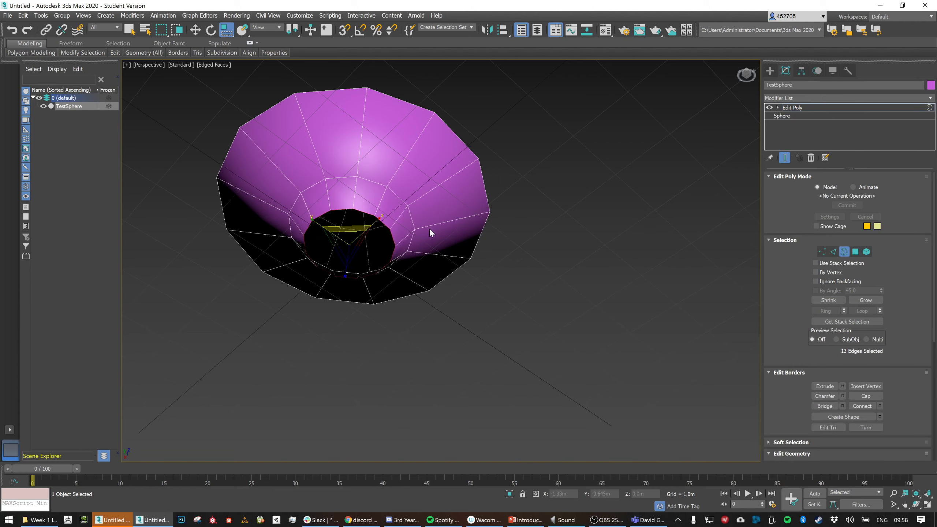
pyautogui.keyDown('alt'); pyautogui.moveTo(429, 228); pyautogui.dragTo(414, 244, button='middle'); pyautogui.keyUp('alt')
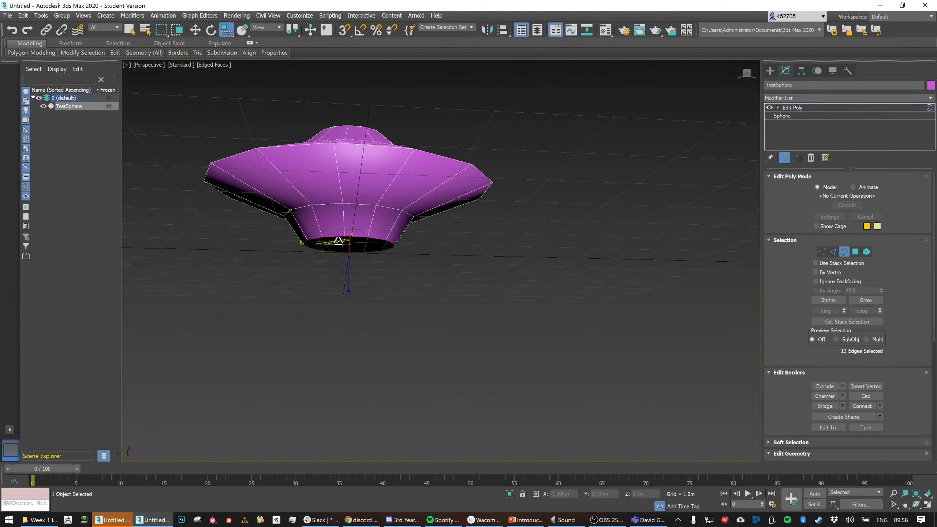
# Extrude the open border outward into a flared ring, and extend it straight down to about Z -0.66 m as a vertical wall
pyautogui.keyDown('shift'); pyautogui.moveTo(338, 241); pyautogui.dragTo(344, 241); pyautogui.keyUp('shift')
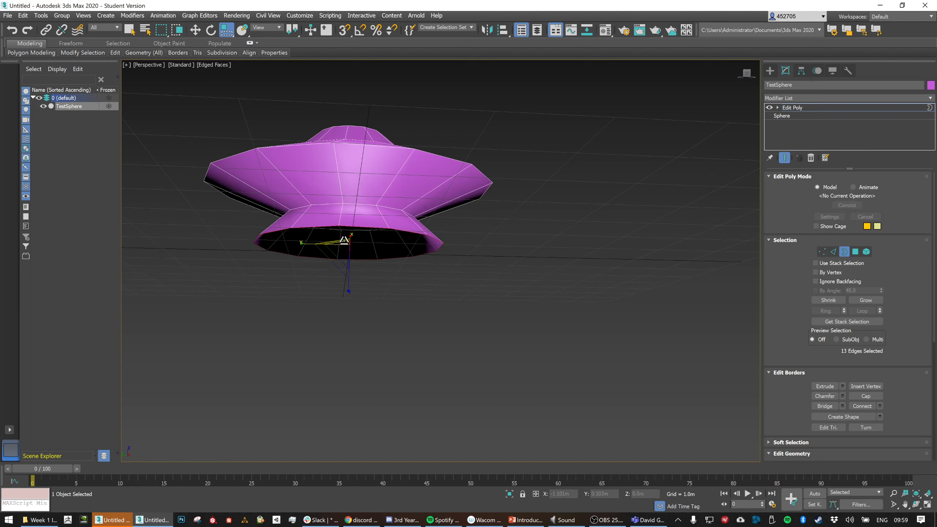
pyautogui.press('w')
pyautogui.moveTo(363, 223); pyautogui.dragTo(391, 184, button='middle')
pyautogui.scroll(2, 375, 199)
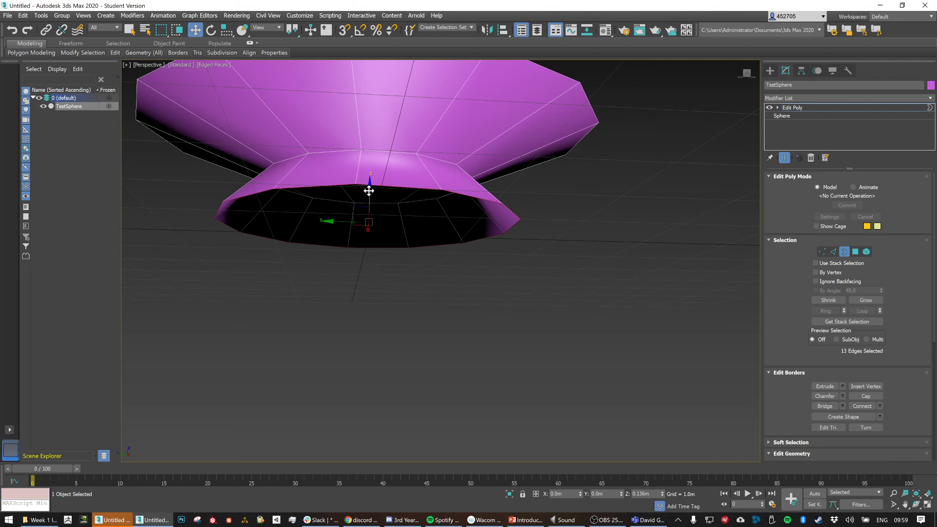
pyautogui.keyDown('alt'); pyautogui.moveTo(376, 194); pyautogui.dragTo(392, 200, button='middle'); pyautogui.keyUp('alt')
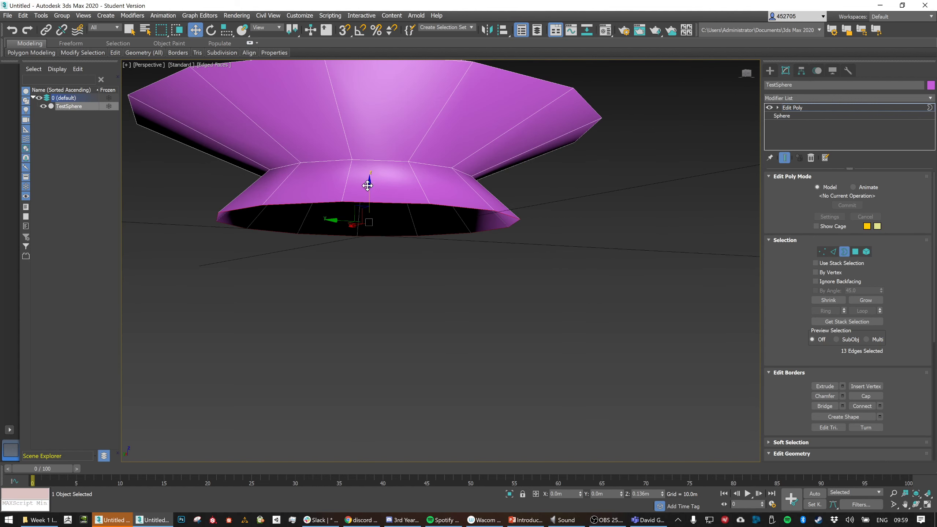
pyautogui.keyDown('shift'); pyautogui.moveTo(369, 182); pyautogui.dragTo(366, 260); pyautogui.keyUp('shift')
# Extrude the wall's lower border inward by scaling a copy of it to form a flat rim around a smaller hole
pyautogui.scroll(-3, 421, 206)
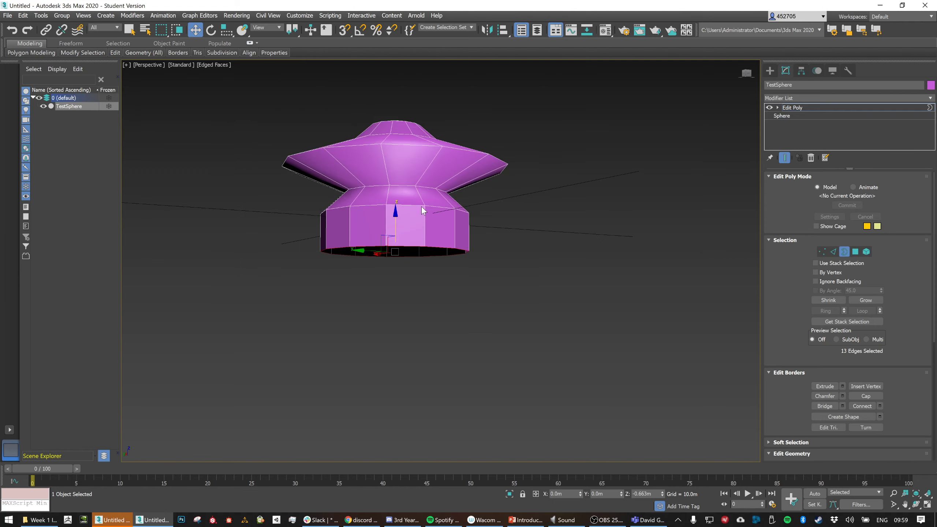
pyautogui.keyDown('alt'); pyautogui.moveTo(408, 209); pyautogui.dragTo(423, 214, button='middle'); pyautogui.keyUp('alt')
pyautogui.press('r')
pyautogui.keyDown('shift'); pyautogui.moveTo(393, 238); pyautogui.dragTo(401, 193); pyautogui.keyUp('shift')
# Extend the hole's border upward into the body as an inner wall and scale it in to taper the recess
pyautogui.press('w')
pyautogui.keyDown('alt'); pyautogui.moveTo(435, 218); pyautogui.dragTo(416, 200, button='middle'); pyautogui.keyUp('alt')
pyautogui.press('r')
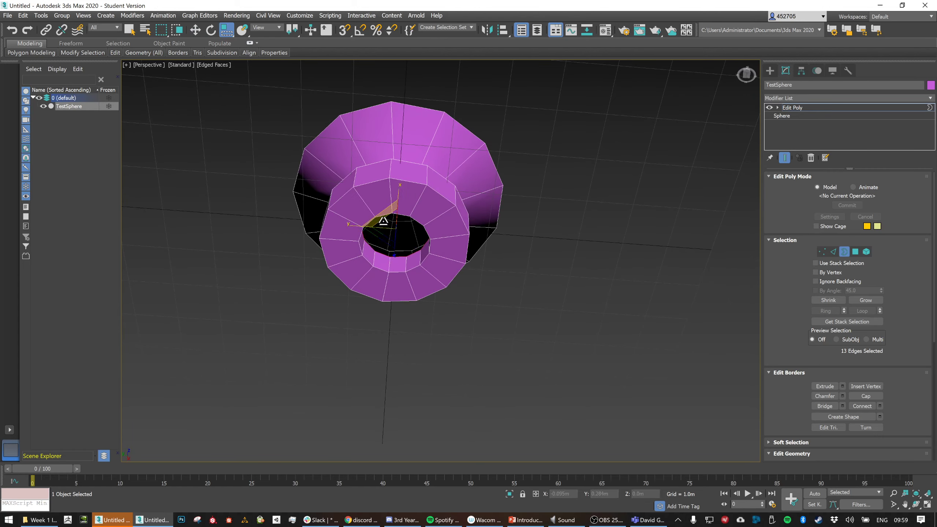
pyautogui.moveTo(383, 218); pyautogui.dragTo(389, 227)
pyautogui.keyDown('alt'); pyautogui.moveTo(405, 224); pyautogui.dragTo(407, 211, button='middle'); pyautogui.keyUp('alt')
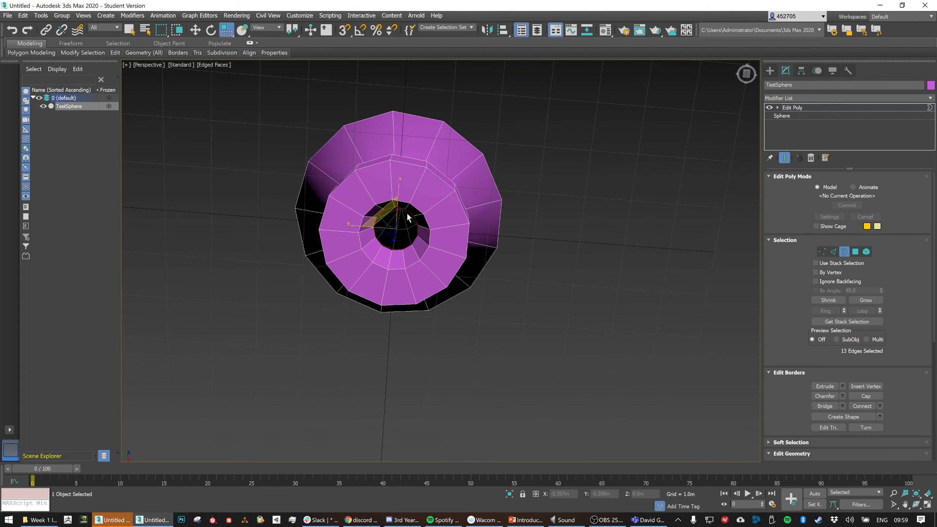
# Cap the recess's inner border and select the resulting cap polygon at the Polygon level
pyautogui.click(866, 396)
pyautogui.scroll(4, 393, 201)
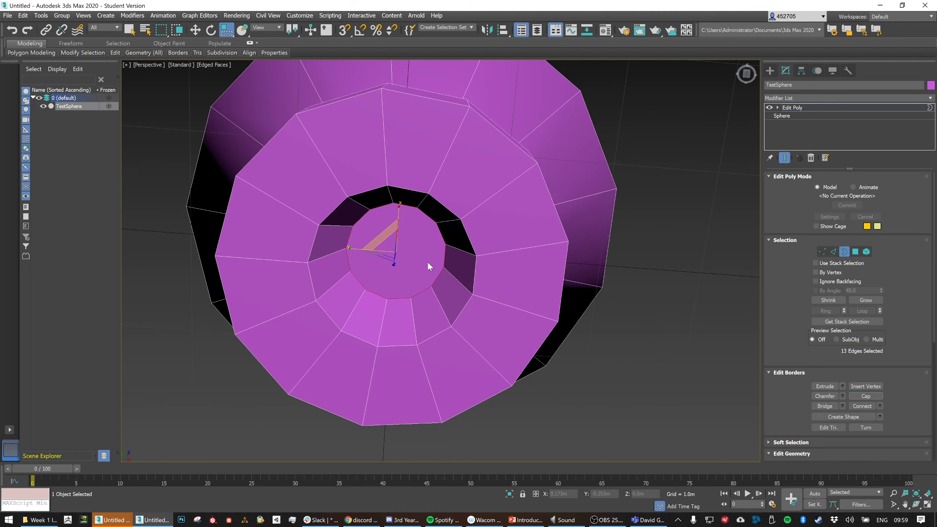
pyautogui.click(854, 251)
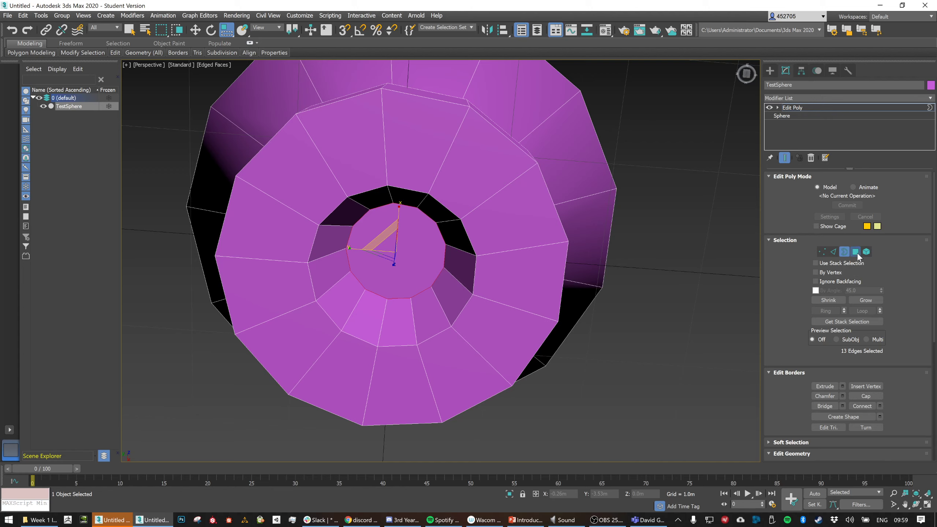
pyautogui.click(387, 236)
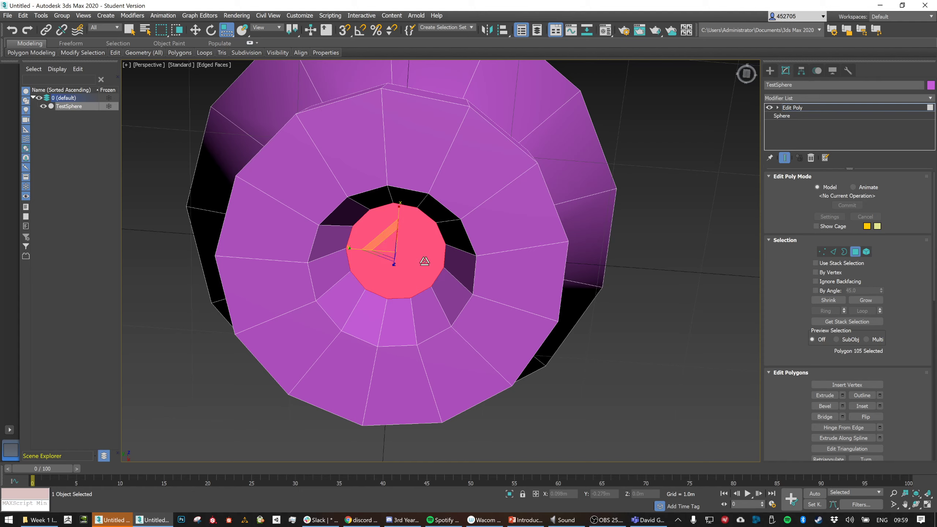
# Try tessellating the cap polygon with the current settings and undo it
pyautogui.scroll(-5, 888, 301)
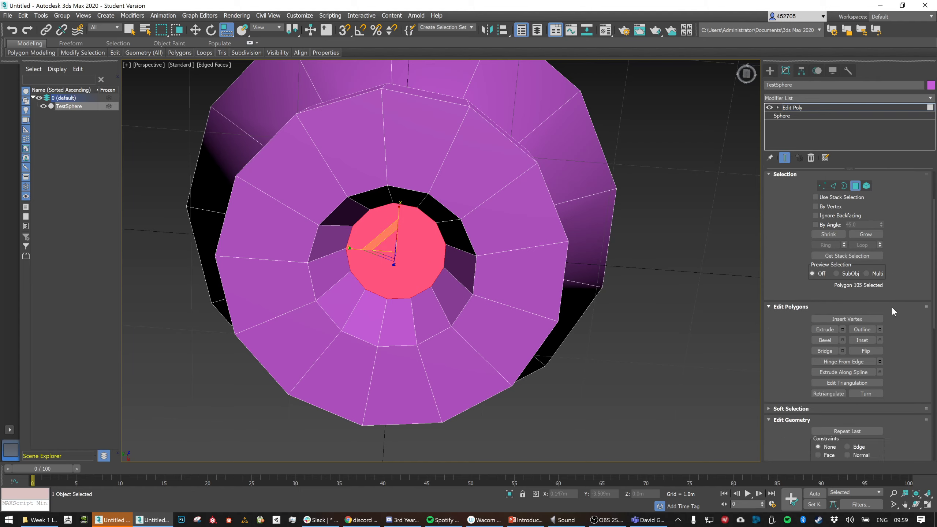
pyautogui.scroll(-6, 891, 313)
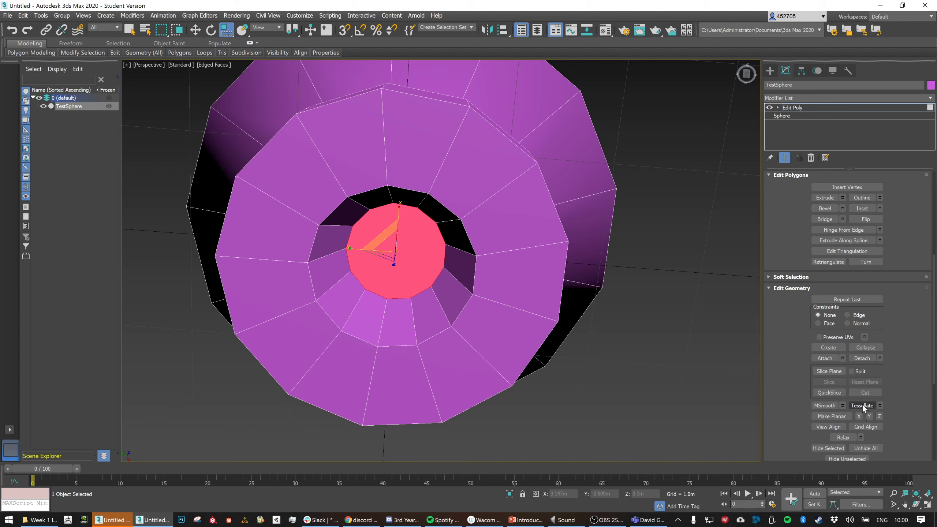
pyautogui.click(862, 405)
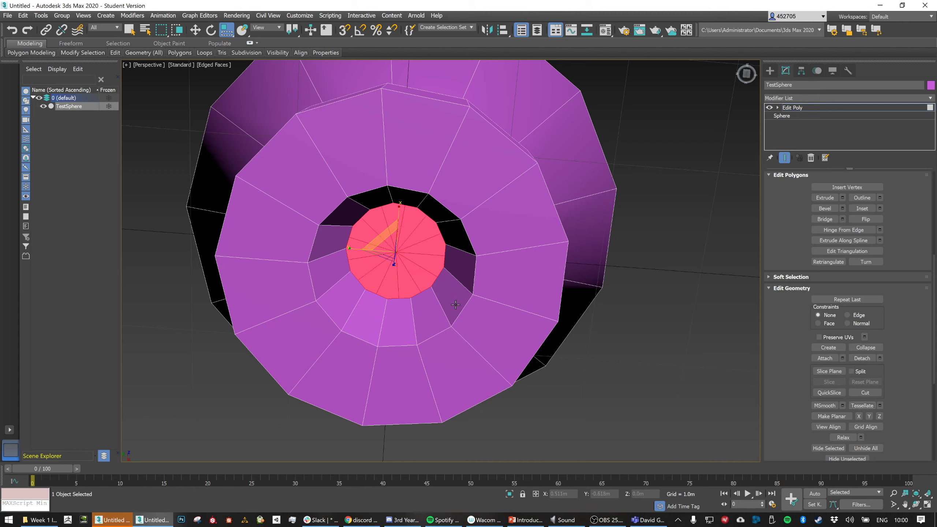
pyautogui.hotkey('ctrl', 'z')
# Open the Tessellate settings for the cap polygon and compare the Polygon and Edge types
pyautogui.click(868, 394)
pyautogui.click(880, 404)
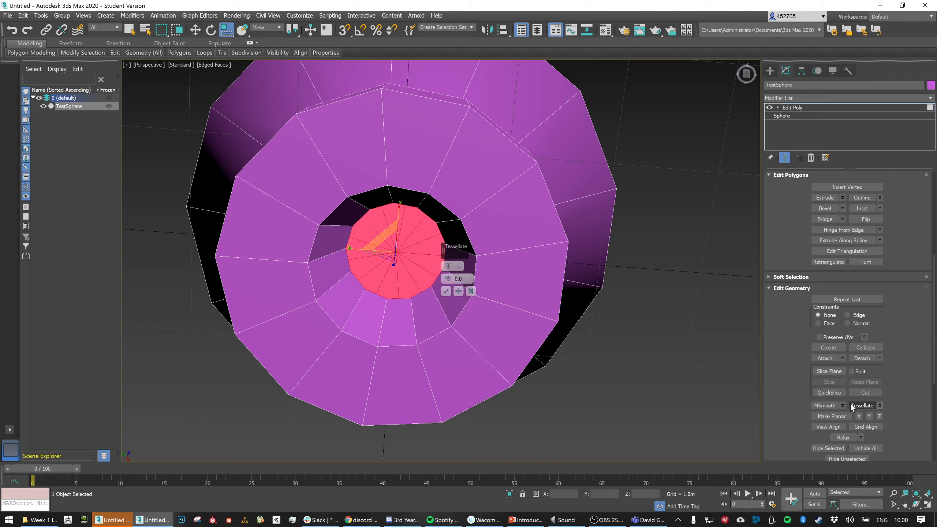
pyautogui.click(456, 267)
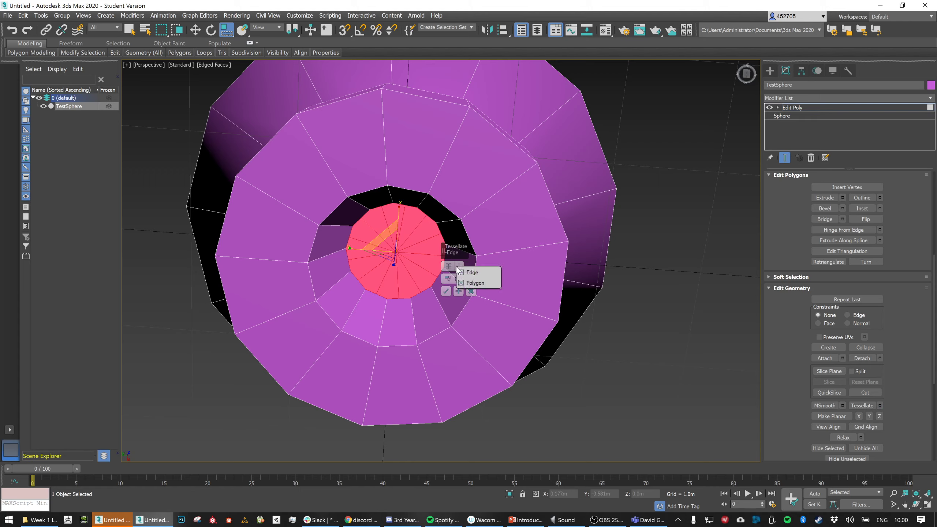
pyautogui.click(468, 283)
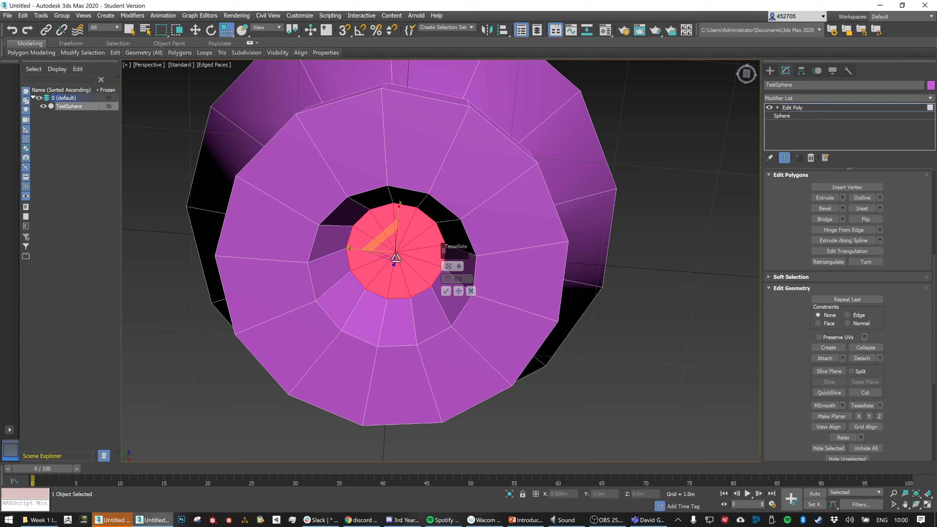
pyautogui.click(458, 267)
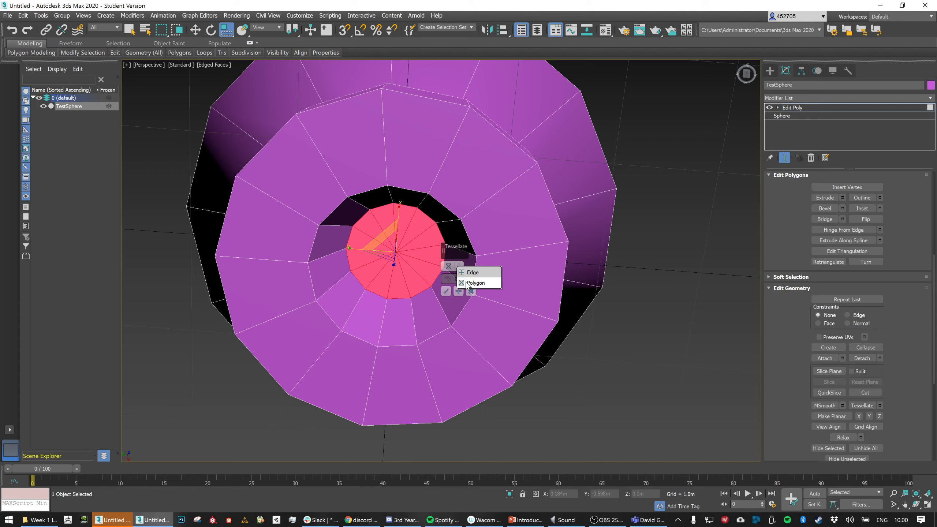
pyautogui.click(467, 287)
pyautogui.click(449, 266)
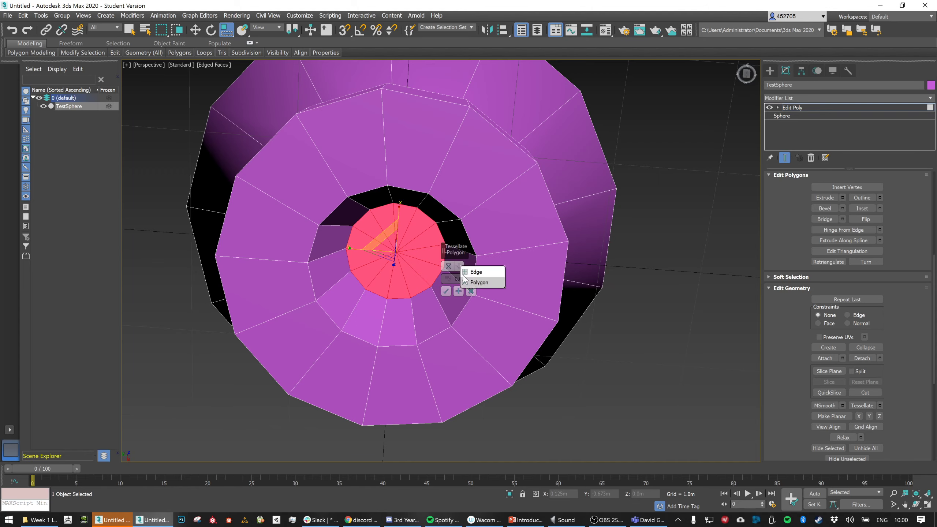
pyautogui.click(466, 269)
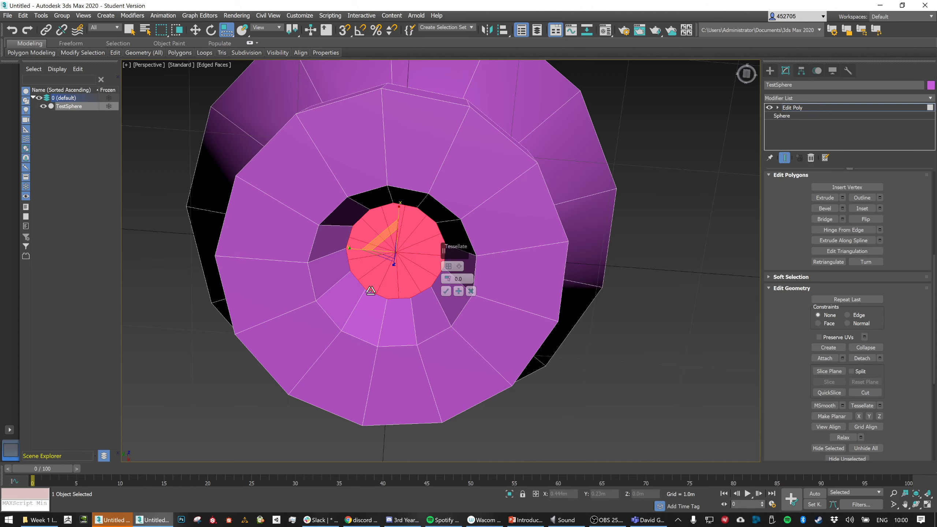
# Set the tessellation type to Polygon with a tension of 0.0 and apply it to the cap
pyautogui.scroll(3, 375, 292)
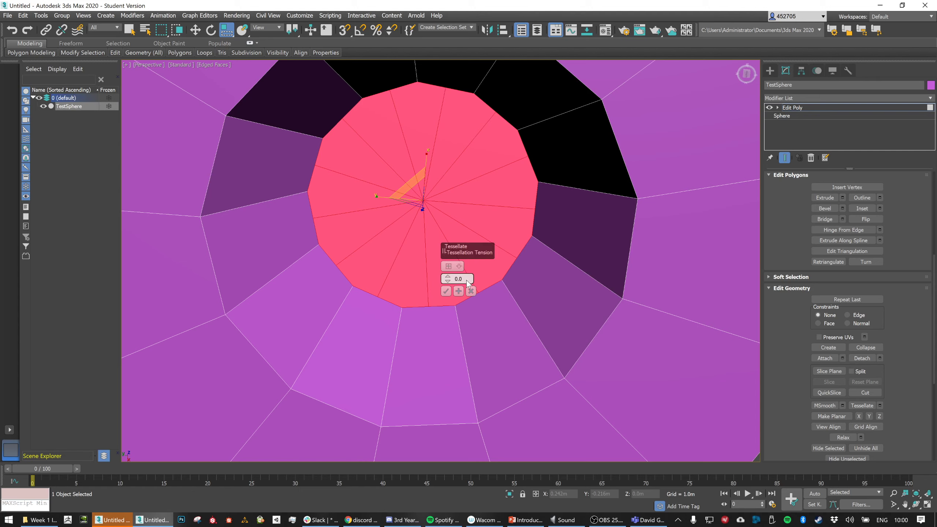
pyautogui.click(456, 269)
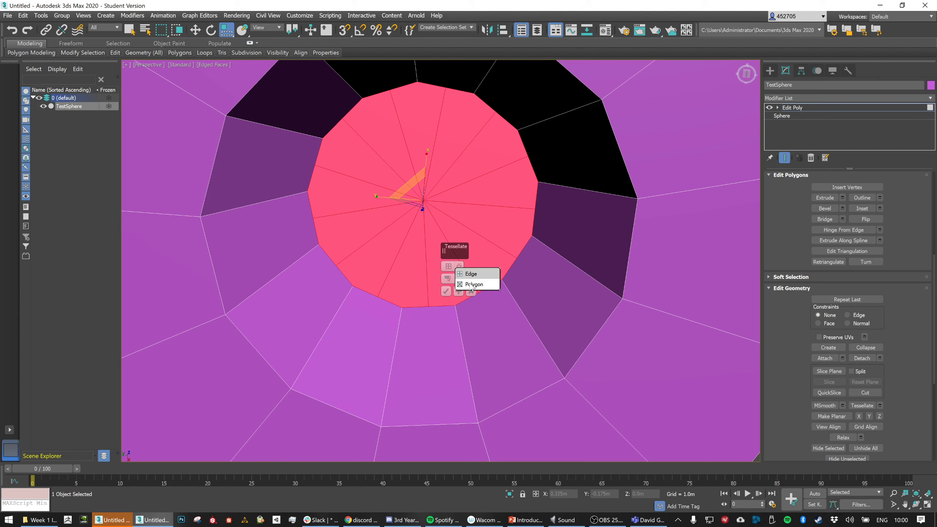
pyautogui.click(462, 284)
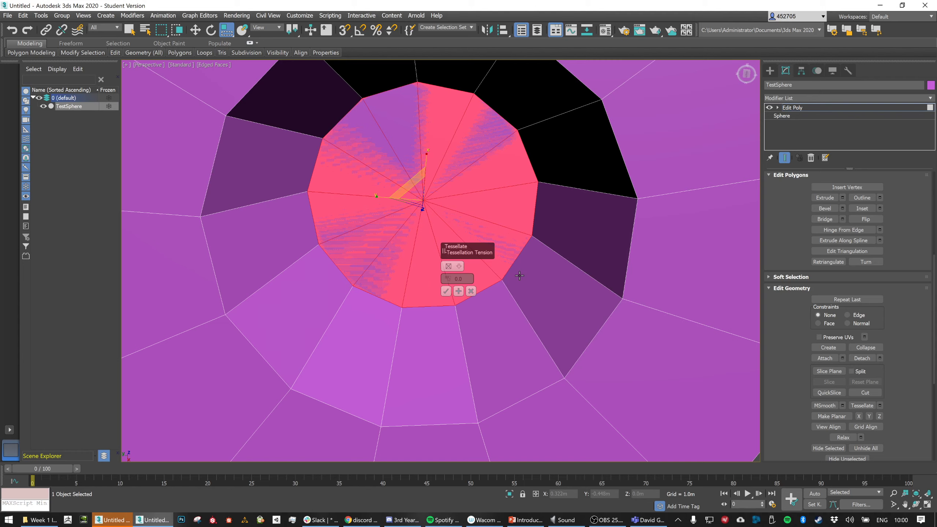
pyautogui.scroll(-3, 518, 279)
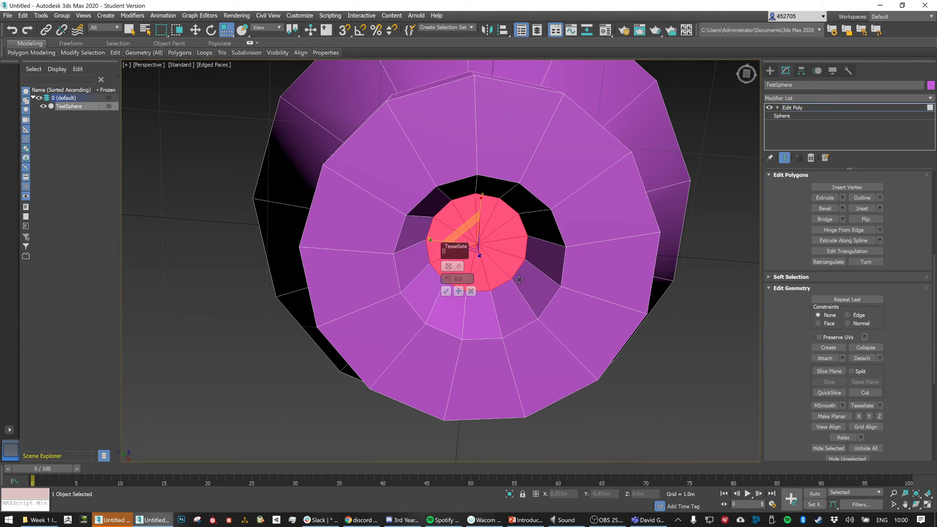
pyautogui.click(446, 291)
# Examine the saucer with its new base from below, from the side and up close
pyautogui.keyDown('alt'); pyautogui.moveTo(554, 263); pyautogui.dragTo(546, 289, button='middle'); pyautogui.keyUp('alt')
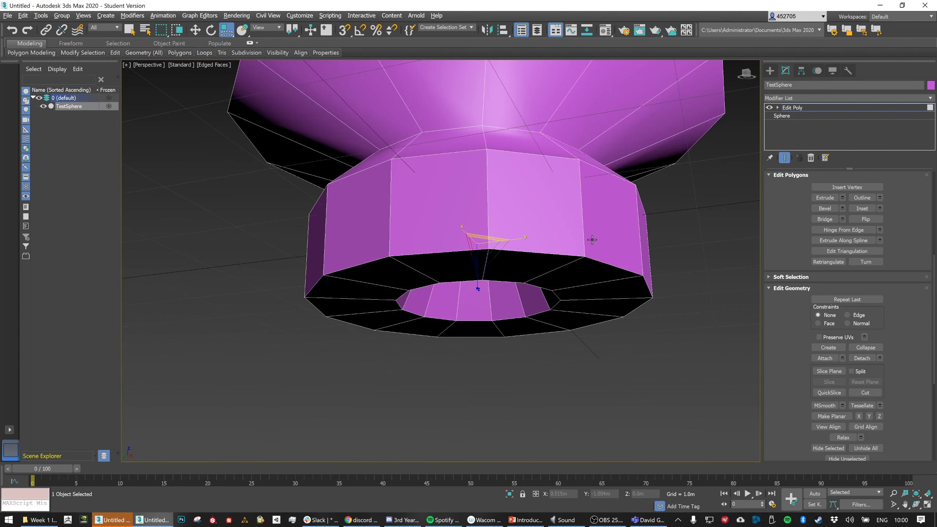
pyautogui.scroll(-3, 592, 239)
pyautogui.keyDown('alt'); pyautogui.moveTo(591, 199); pyautogui.dragTo(602, 215, button='middle'); pyautogui.keyUp('alt')
pyautogui.scroll(5, 904, 241)
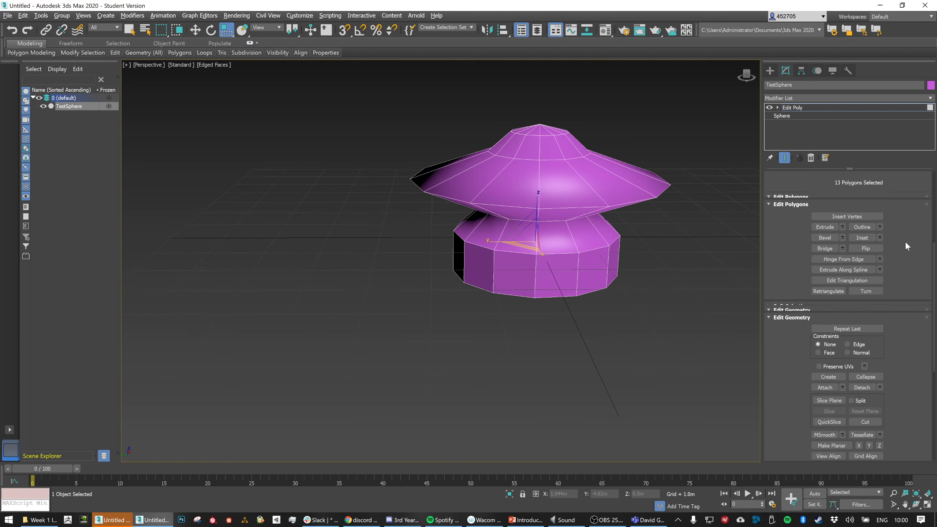
pyautogui.scroll(3, 900, 232)
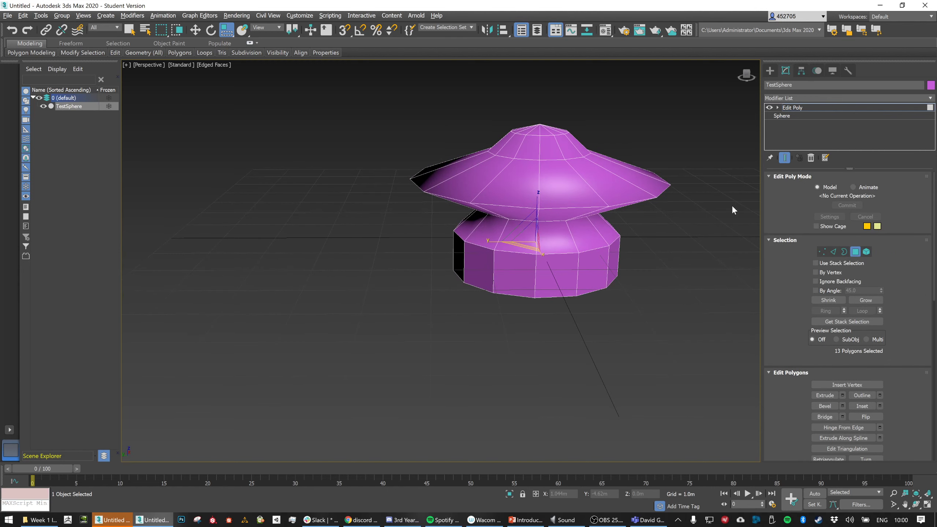
pyautogui.keyDown('alt'); pyautogui.moveTo(732, 205); pyautogui.dragTo(574, 175, button='middle'); pyautogui.keyUp('alt')
pyautogui.scroll(4, 641, 149)
pyautogui.scroll(-4, 626, 155)
pyautogui.scroll(2, 575, 177)
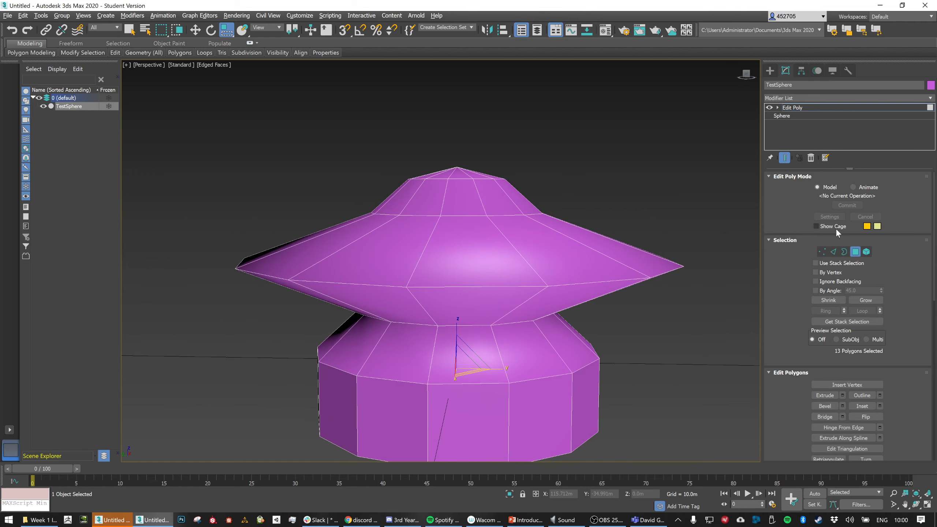
# Region-select the polygons of the saucer's top dome and clone them upward to about Z 2.45 m using Clone To Element
pyautogui.moveTo(387, 136); pyautogui.dragTo(552, 197)
pyautogui.keyDown('alt'); pyautogui.moveTo(538, 190); pyautogui.dragTo(470, 191, button='middle'); pyautogui.keyUp('alt')
pyautogui.press('w')
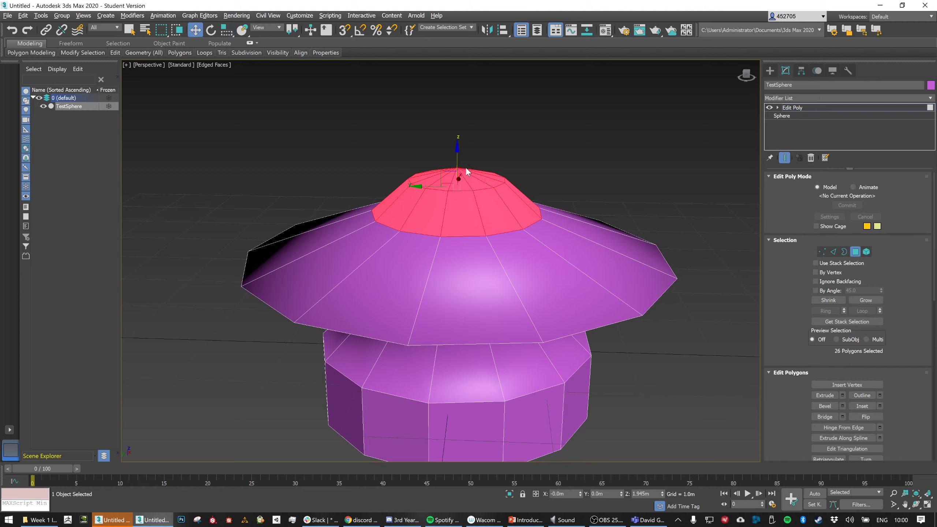
pyautogui.moveTo(460, 148); pyautogui.dragTo(465, 118)
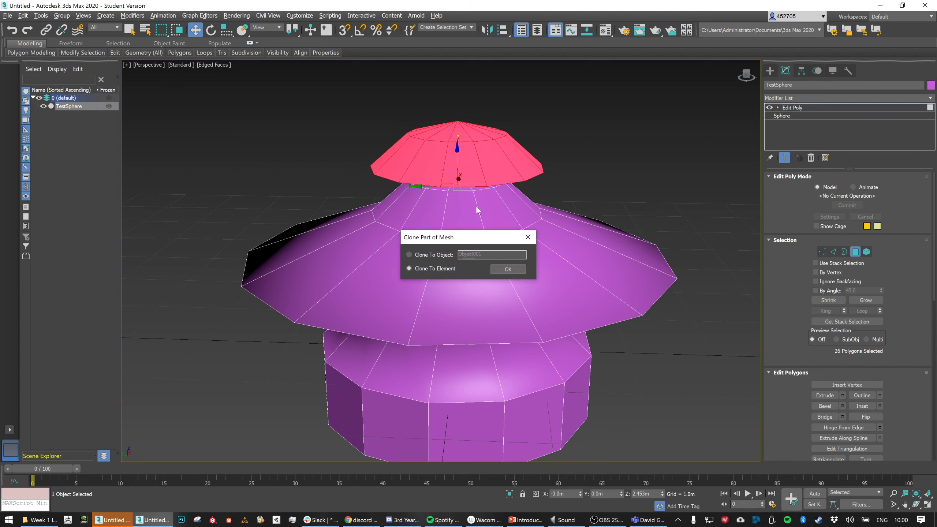
pyautogui.click(424, 256)
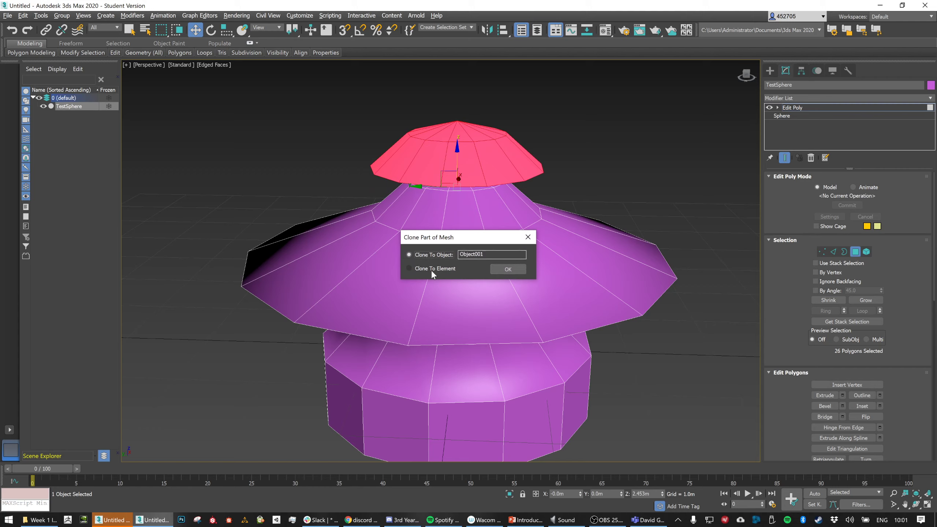
pyautogui.click(431, 268)
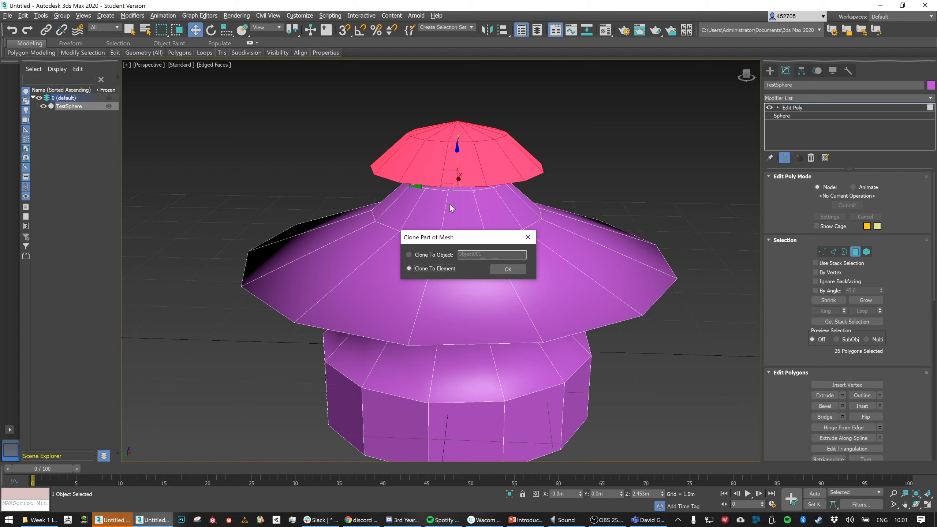
pyautogui.click(516, 270)
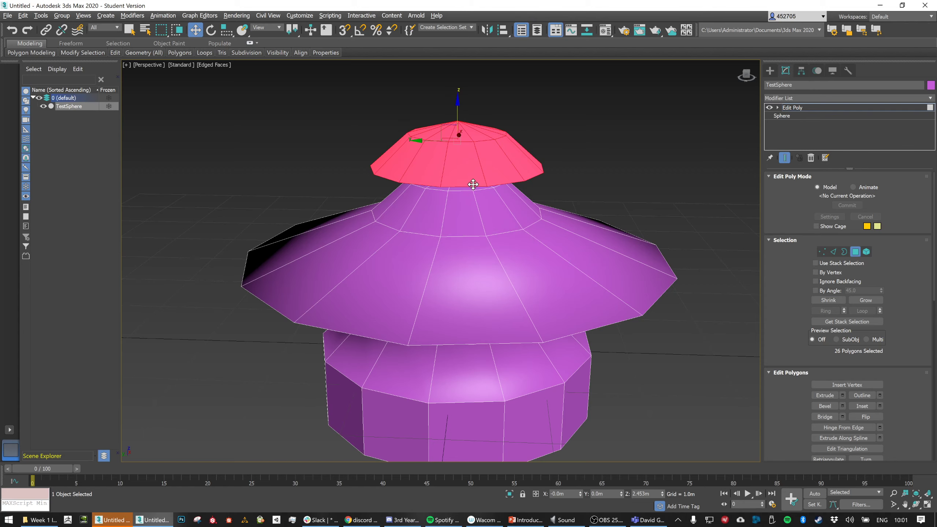
# Scale the cloned dome narrower in X and Y and stretch it slightly in Z to form a pointed spire
pyautogui.press('r')
pyautogui.keyDown('alt'); pyautogui.moveTo(465, 150); pyautogui.dragTo(472, 147, button='middle'); pyautogui.keyUp('alt')
pyautogui.moveTo(472, 147); pyautogui.dragTo(464, 136)
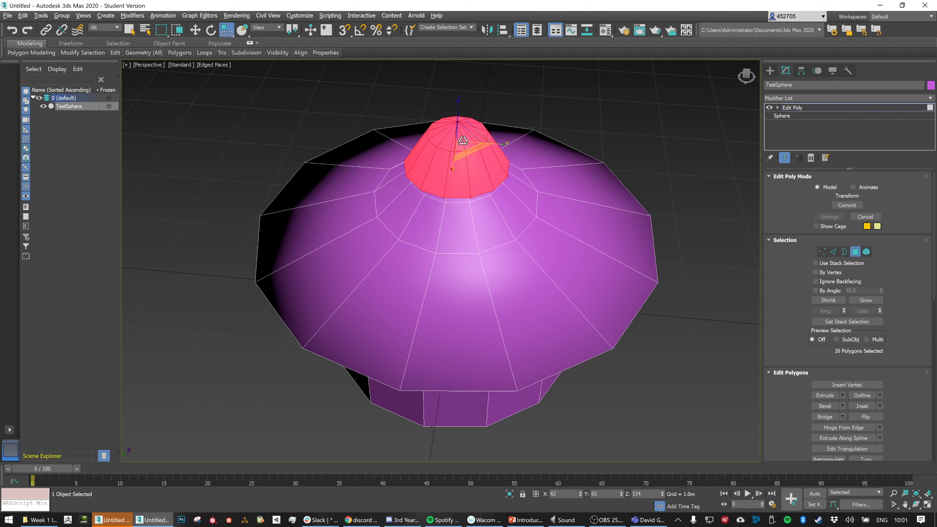
pyautogui.moveTo(458, 102); pyautogui.dragTo(460, 100)
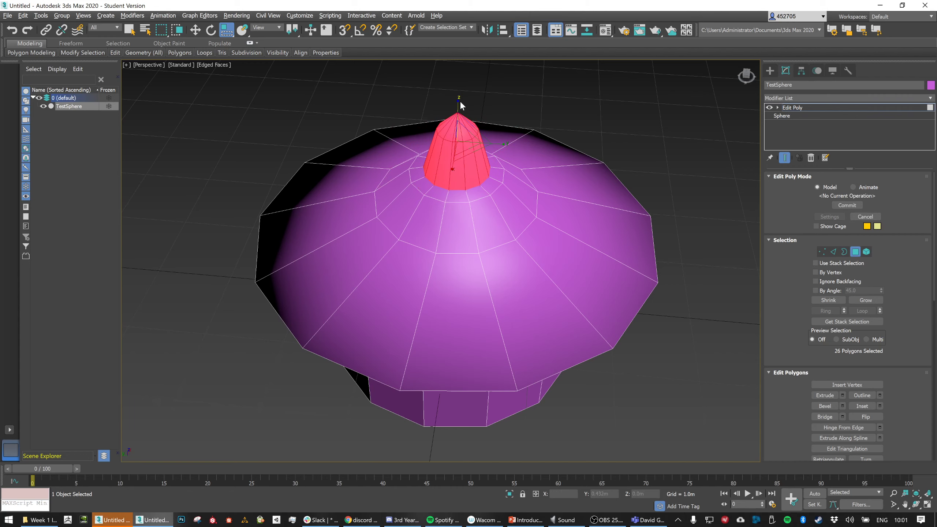
# Adjust the spire's height along Z on top of the saucer's dome and deselect its polygons
pyautogui.press('w')
pyautogui.keyDown('alt'); pyautogui.moveTo(485, 150); pyautogui.dragTo(466, 112, button='middle'); pyautogui.keyUp('alt')
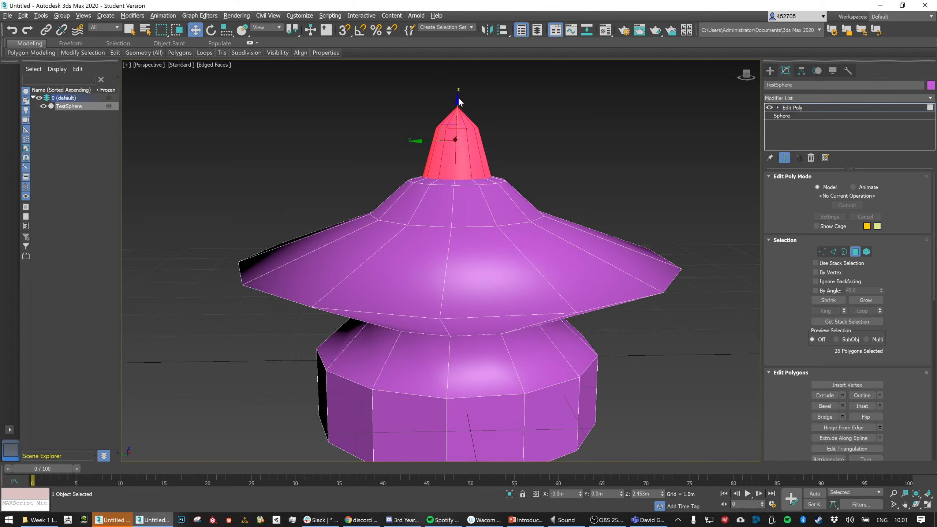
pyautogui.moveTo(459, 102)
pyautogui.mouseDown()
pyautogui.moveTo(458, 84)
pyautogui.moveTo(462, 100)
pyautogui.mouseUp()
pyautogui.click(606, 186)
pyautogui.scroll(-4, 611, 194)
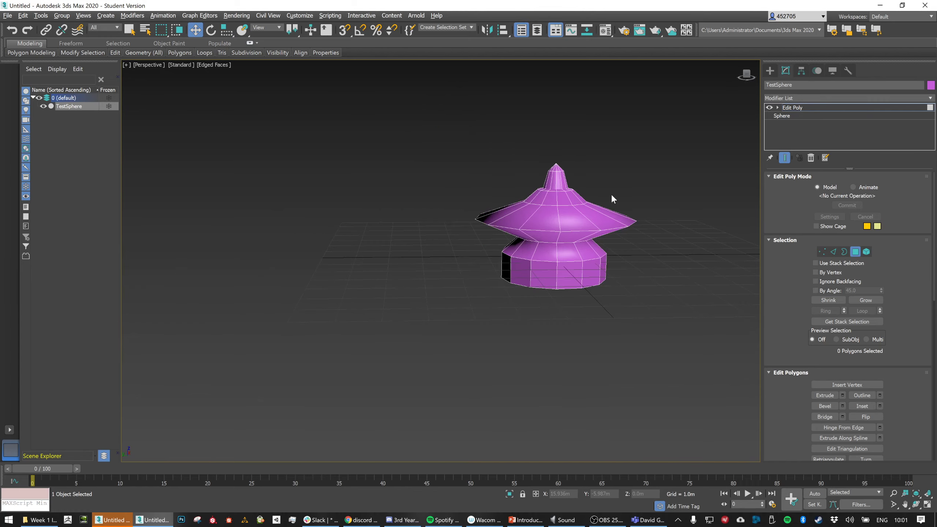
# Leave polygon editing and examine the whole spired saucer from above and from the side
pyautogui.click(587, 215)
pyautogui.keyDown('alt'); pyautogui.moveTo(591, 209); pyautogui.dragTo(537, 218, button='middle'); pyautogui.keyUp('alt')
pyautogui.click(654, 212)
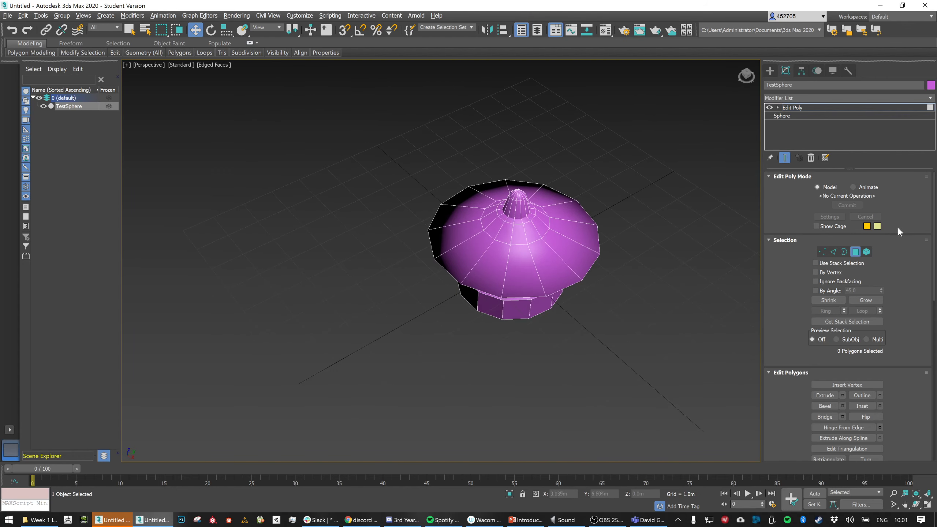
pyautogui.click(856, 255)
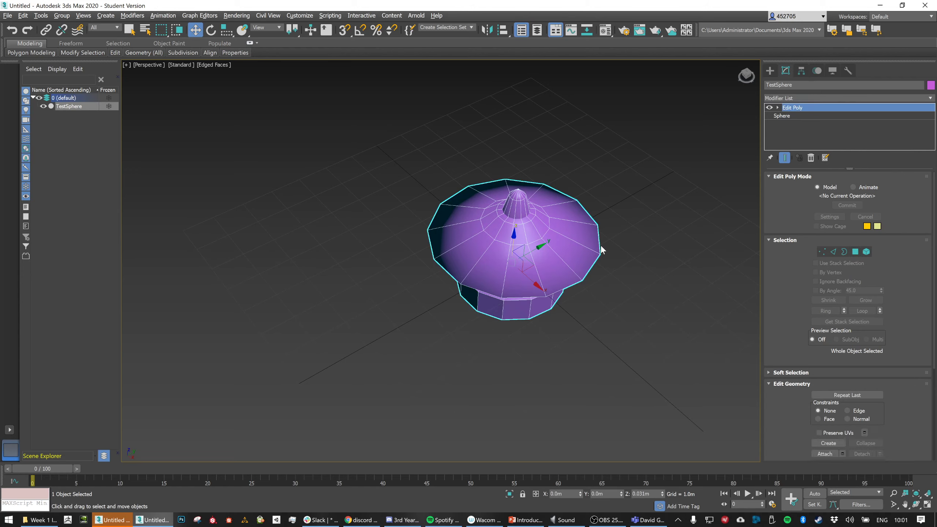
pyautogui.keyDown('alt'); pyautogui.moveTo(626, 256); pyautogui.dragTo(612, 235, button='middle'); pyautogui.keyUp('alt')
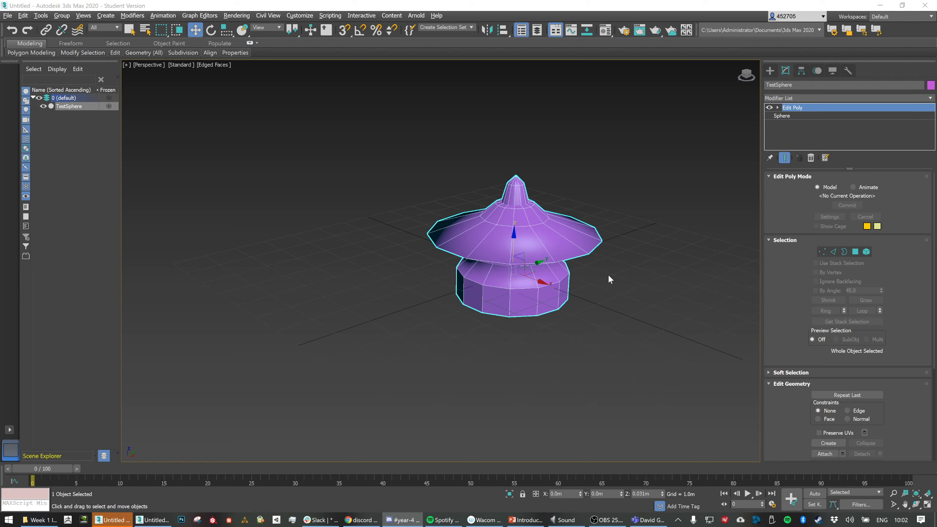
pyautogui.moveTo(607, 274); pyautogui.dragTo(586, 281, button='middle')
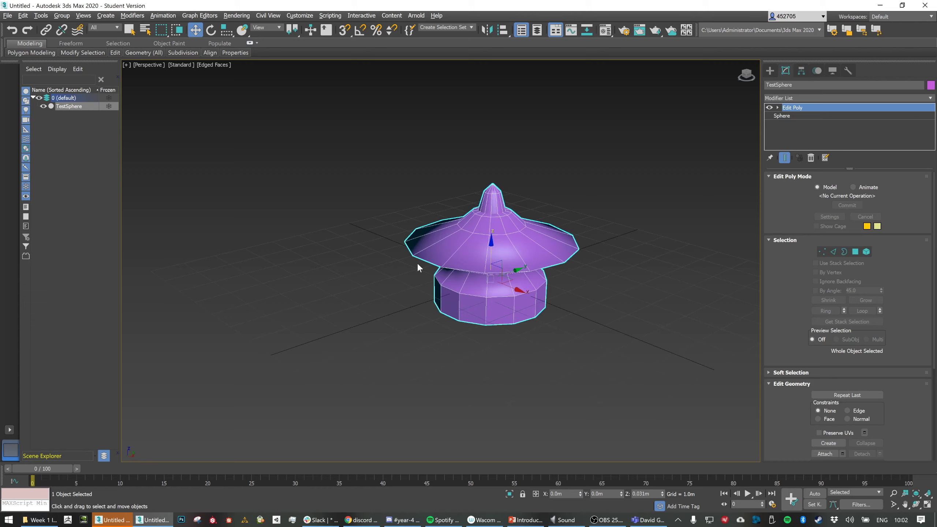
# Look through the viewport's shading options and reselect the saucer model
pyautogui.click(213, 66)
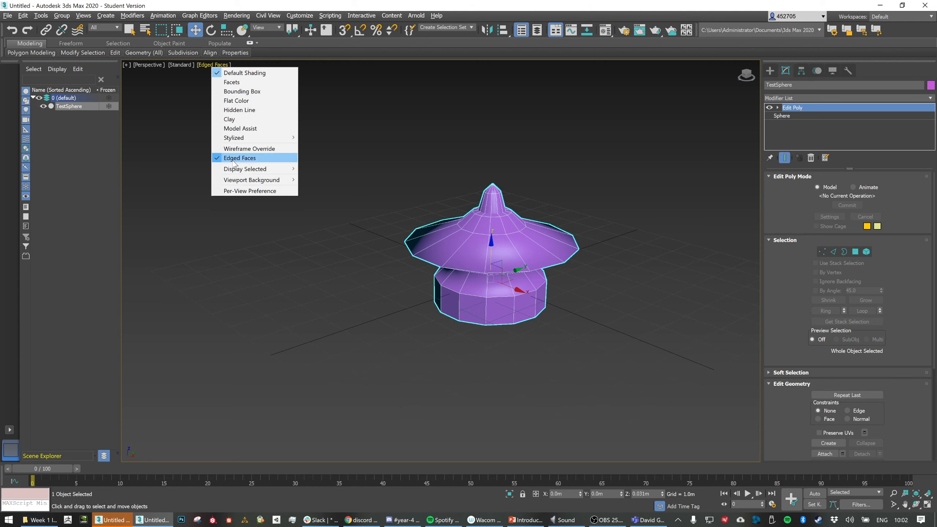
pyautogui.click(665, 253)
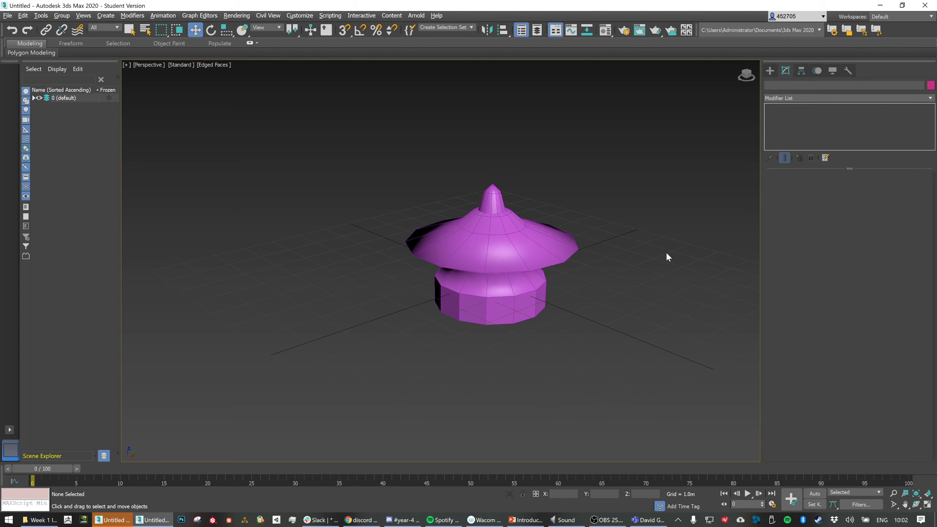
pyautogui.click(485, 257)
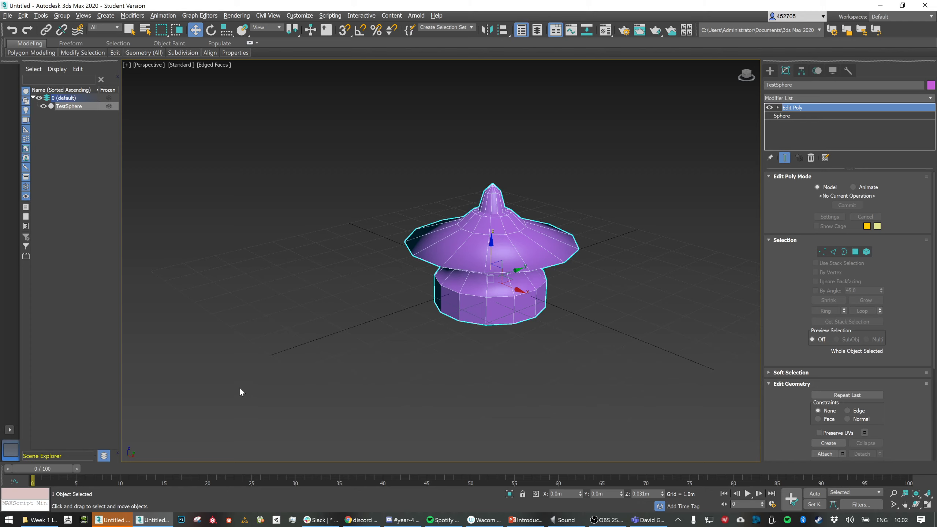
pyautogui.rightClick(153, 520)
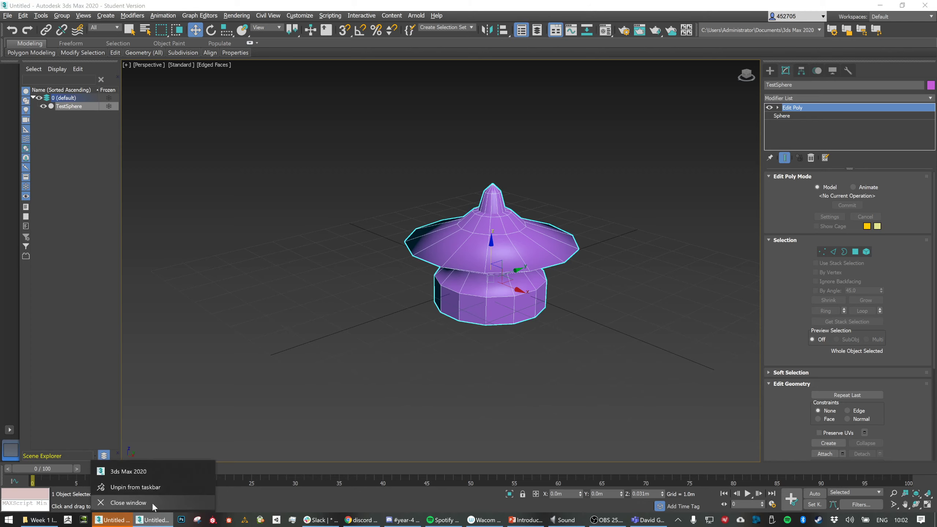
pyautogui.click(129, 501)
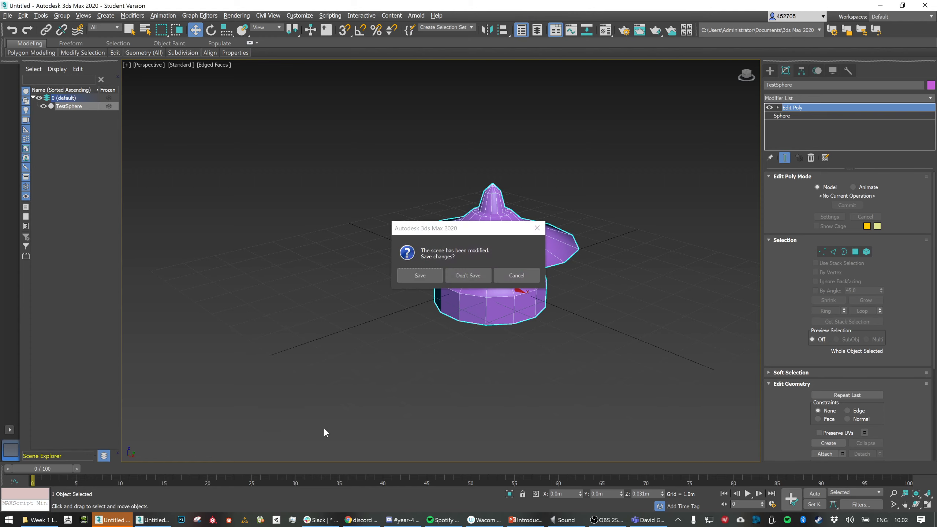
pyautogui.click(518, 277)
# Close the spare 3ds Max session with the empty scene and return to the saucer scene with nothing selected
pyautogui.click(153, 520)
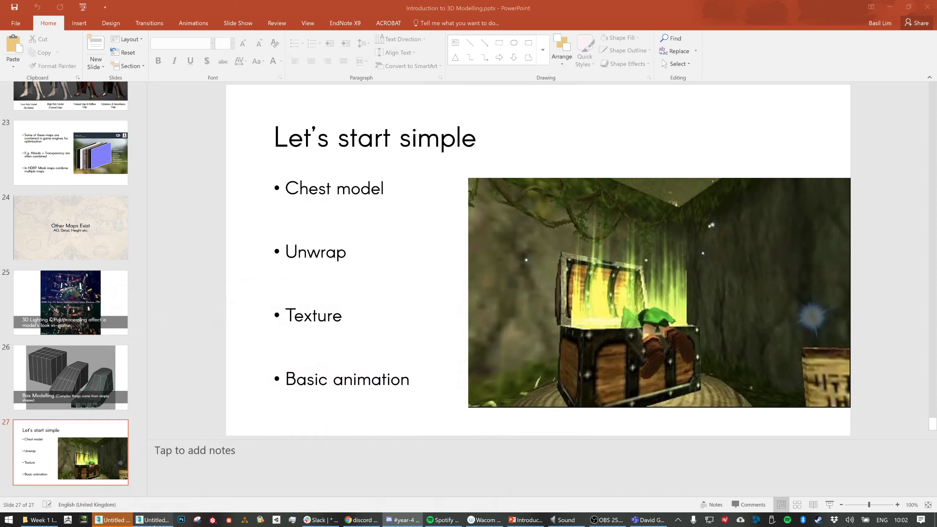
pyautogui.click(153, 520)
pyautogui.click(112, 520)
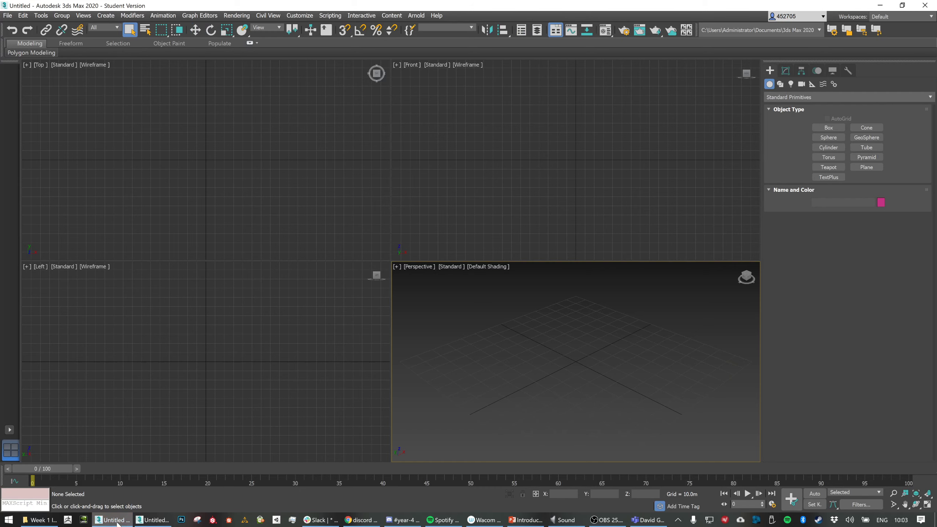
pyautogui.rightClick(109, 520)
pyautogui.click(102, 505)
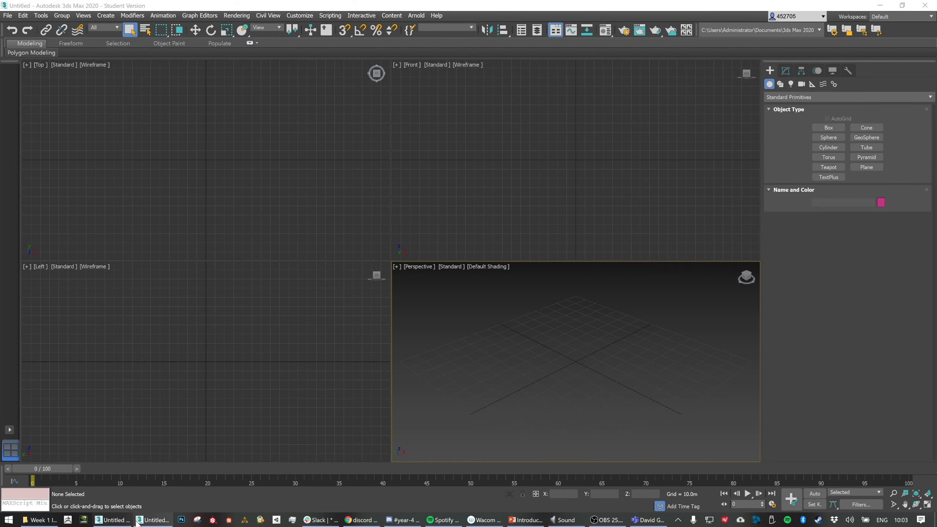
pyautogui.click(138, 520)
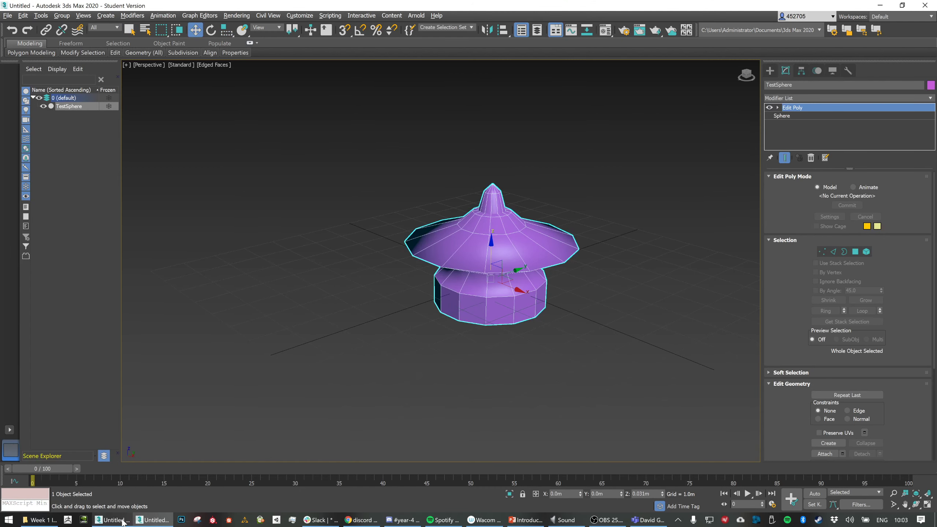
pyautogui.rightClick(127, 519)
pyautogui.click(273, 356)
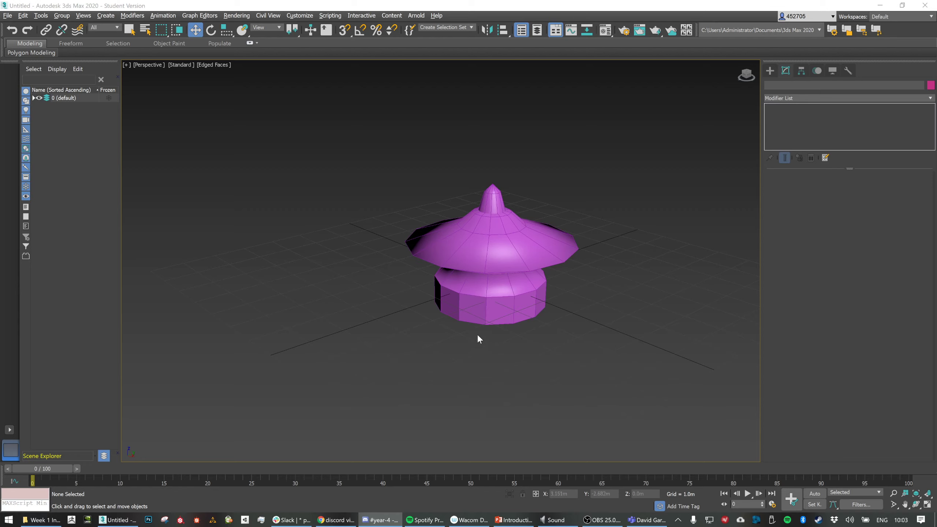
# Move the whole TestSphere object up along Z to about 0.427 m and deselect it
pyautogui.click(496, 241)
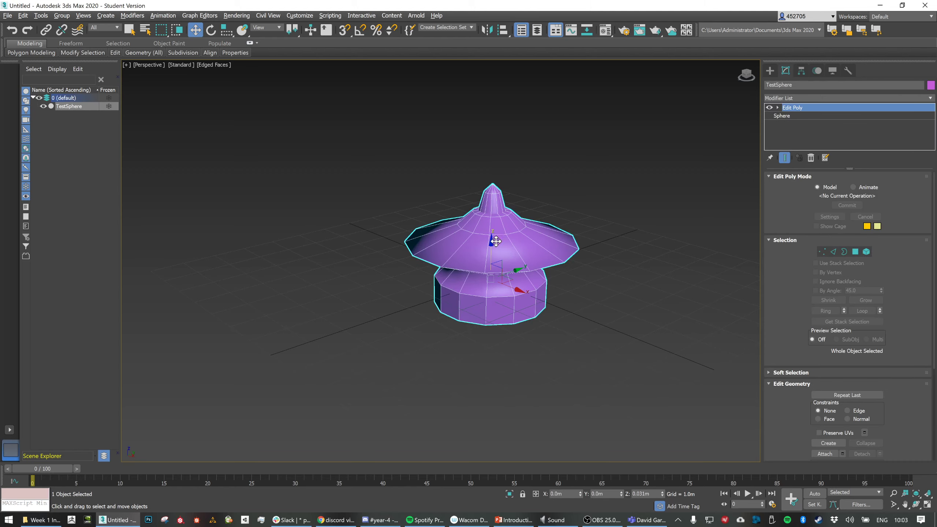
pyautogui.moveTo(494, 240); pyautogui.dragTo(516, 226)
pyautogui.click(611, 323)
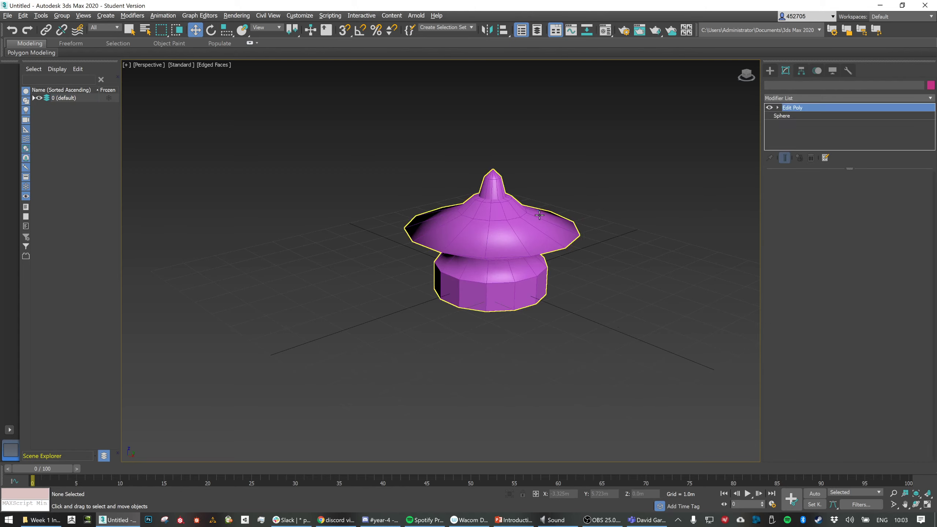
# Try pulling three vertices of the saucer's rim far away from the body, and undo the move
pyautogui.click(540, 282)
pyautogui.click(821, 252)
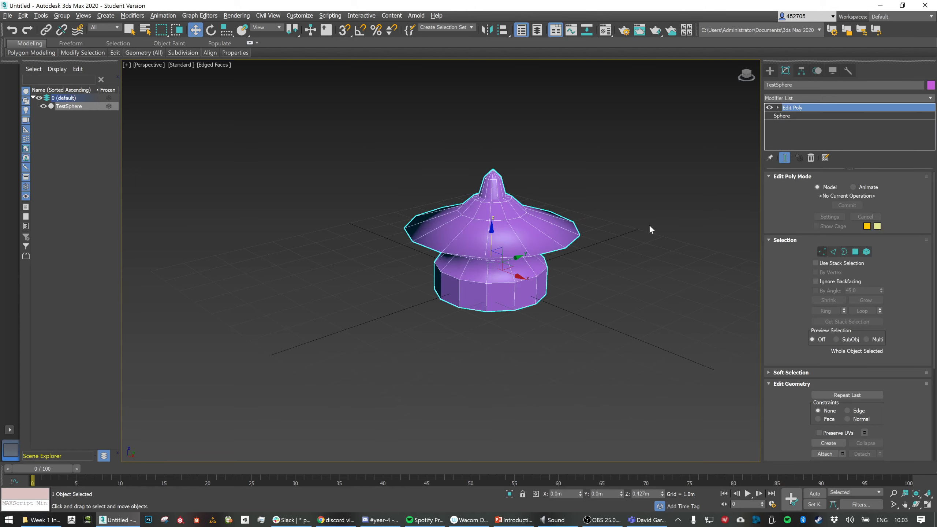
pyautogui.moveTo(559, 257); pyautogui.dragTo(281, 292)
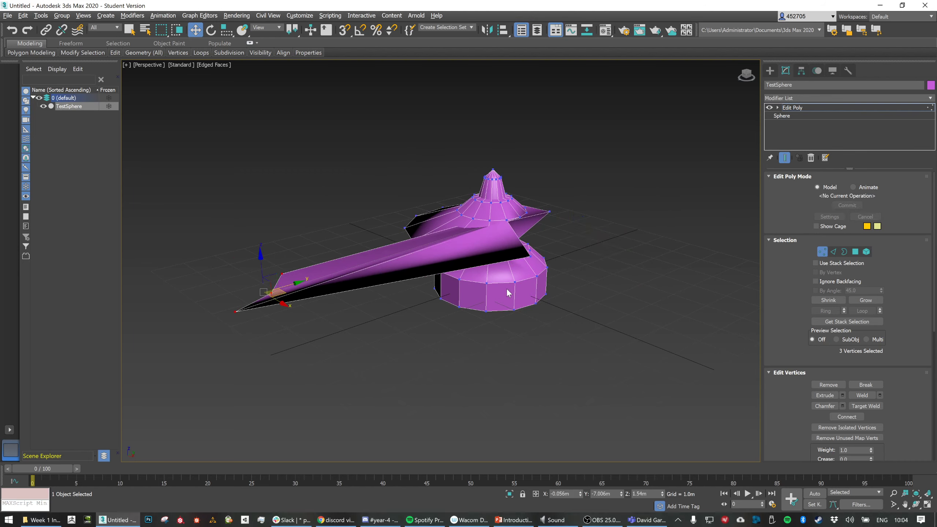
pyautogui.hotkey('ctrl', 'z')
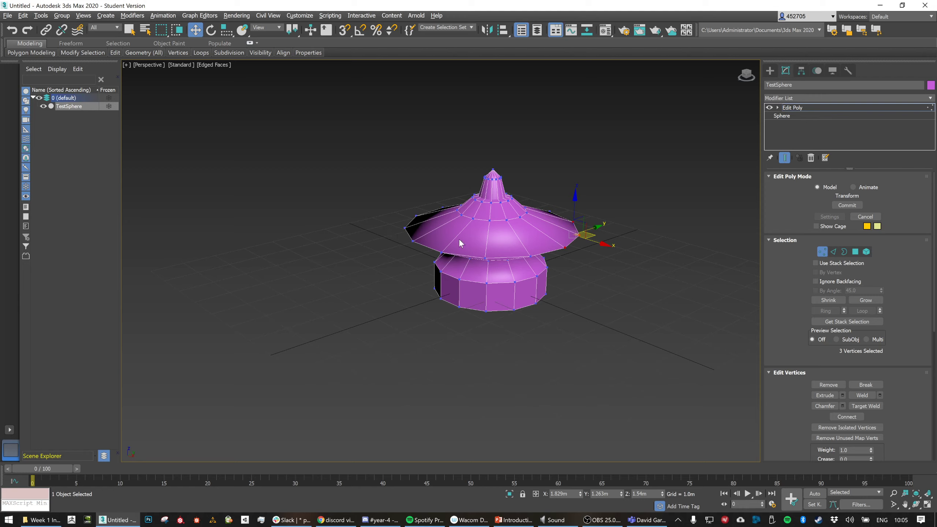
pyautogui.click(666, 240)
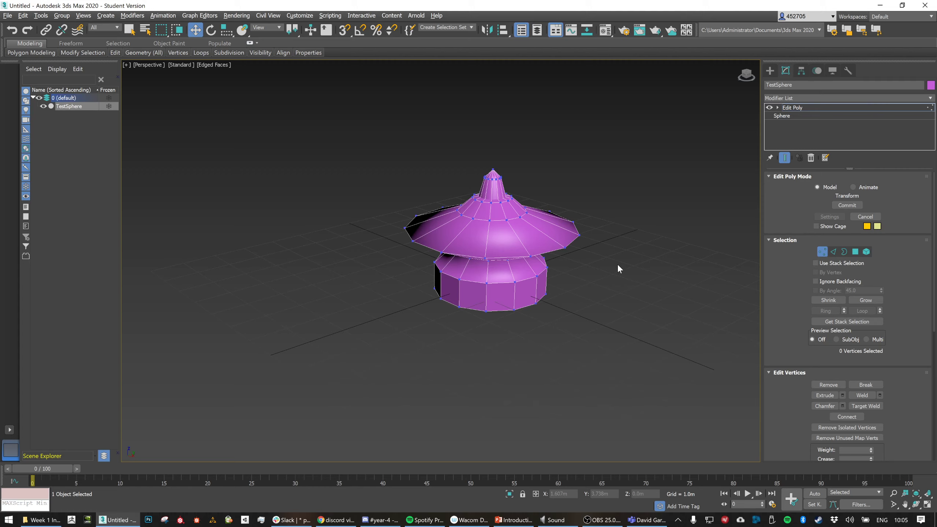
# Delete one polygon from the saucer's upper surface, inspect the hole up close, and undo the deletion
pyautogui.click(855, 252)
pyautogui.click(504, 248)
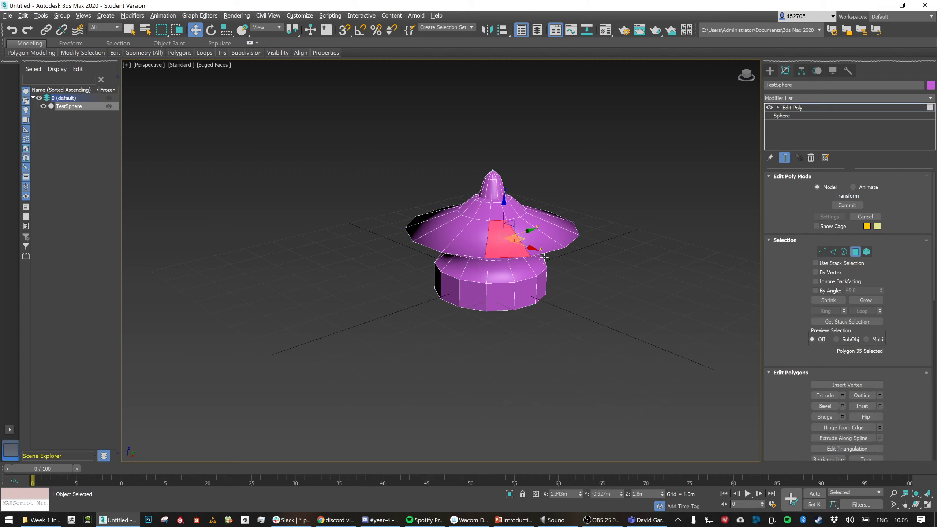
pyautogui.press('Delete')
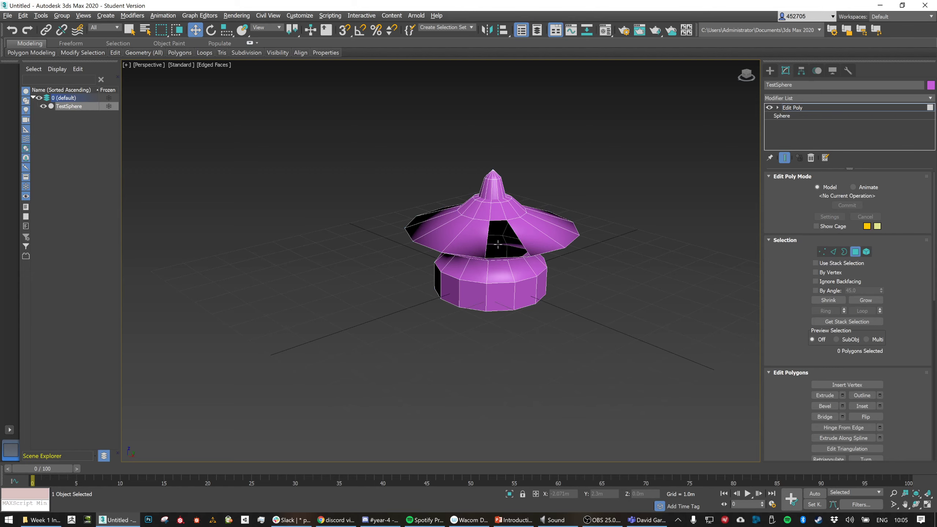
pyautogui.scroll(5, 587, 266)
pyautogui.keyDown('alt'); pyautogui.moveTo(587, 266); pyautogui.dragTo(588, 264, button='middle'); pyautogui.keyUp('alt')
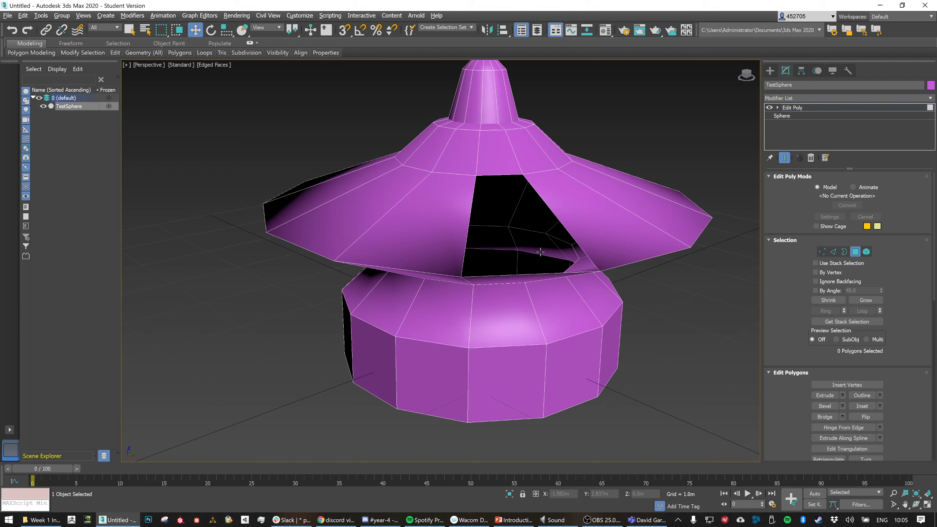
pyautogui.hotkey('ctrl', 'z')
# Delete one polygon from the saucer's sloping underside and render the perspective view to check the hole
pyautogui.keyDown('alt'); pyautogui.moveTo(580, 272); pyautogui.dragTo(581, 266, button='middle'); pyautogui.keyUp('alt')
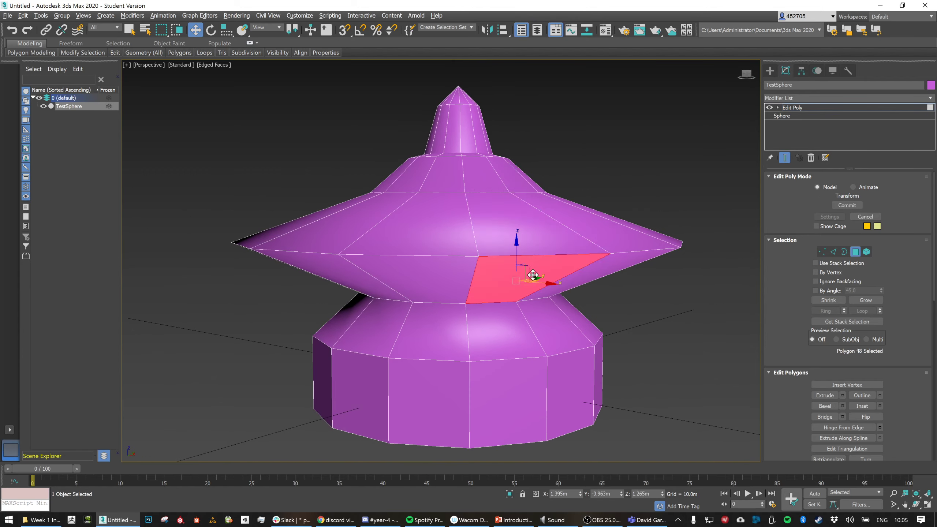
pyautogui.press('Delete')
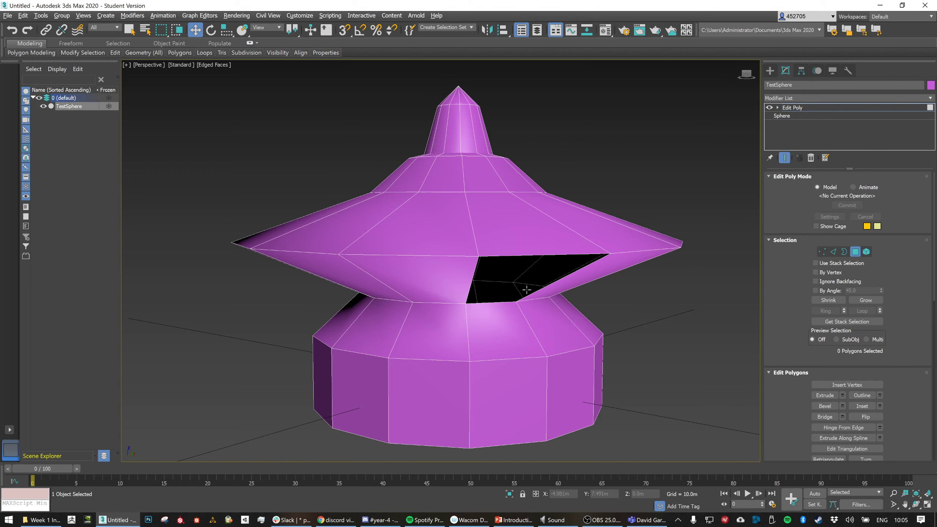
pyautogui.keyDown('alt'); pyautogui.moveTo(564, 308); pyautogui.dragTo(549, 295, button='middle'); pyautogui.keyUp('alt')
pyautogui.hotkey('shift', 'q')
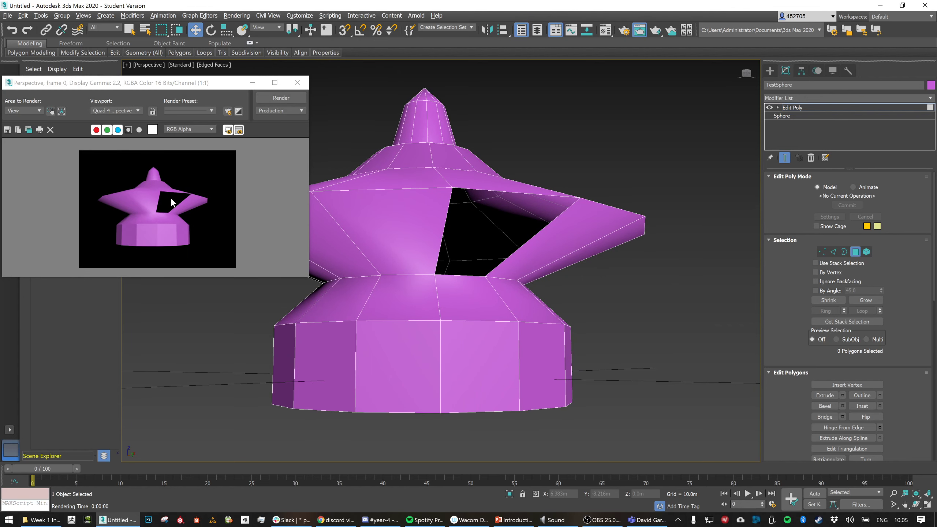
pyautogui.click(297, 82)
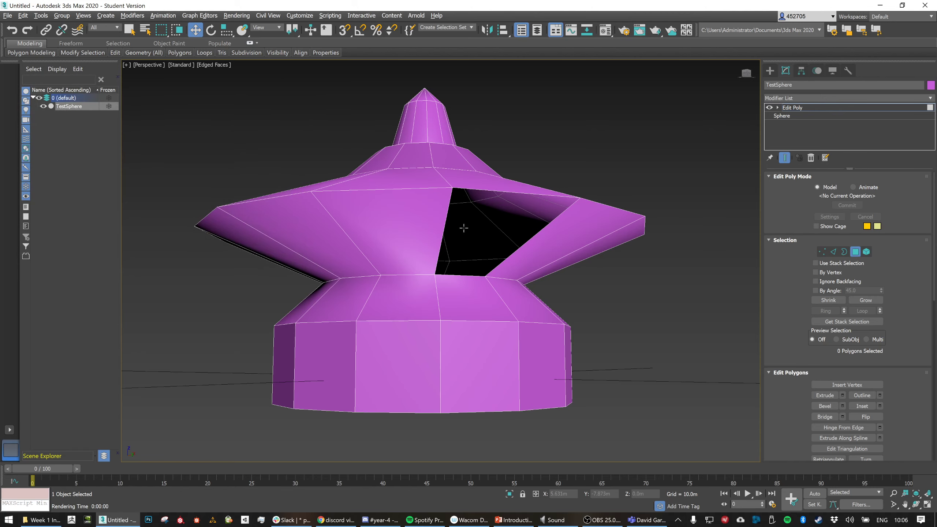
# Pick polygons around the hole, ending with the one on the base's sloped shoulder directly below it
pyautogui.click(403, 228)
pyautogui.click(429, 295)
pyautogui.click(457, 291)
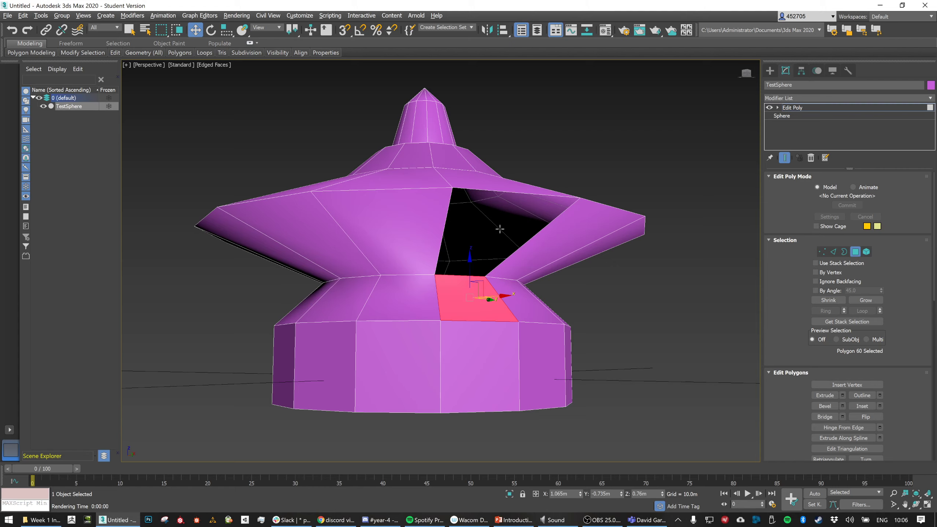
# Render the hole from below and again up close to compare the missing faces with the viewport
pyautogui.moveTo(532, 242)
pyautogui.keyDown('alt'); pyautogui.mouseDown(button='middle')
pyautogui.moveTo(528, 224)
pyautogui.moveTo(525, 232)
pyautogui.mouseUp(button='middle'); pyautogui.keyUp('alt')
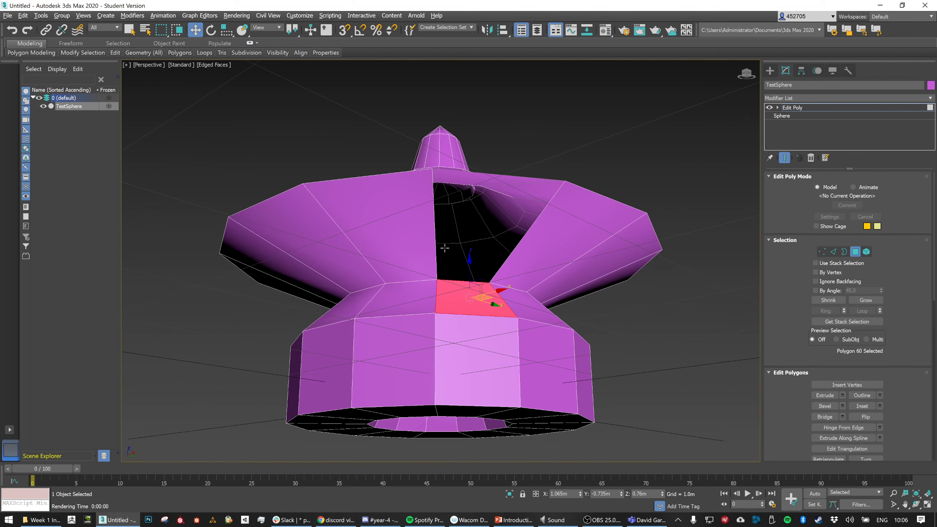
pyautogui.hotkey('shift', 'q')
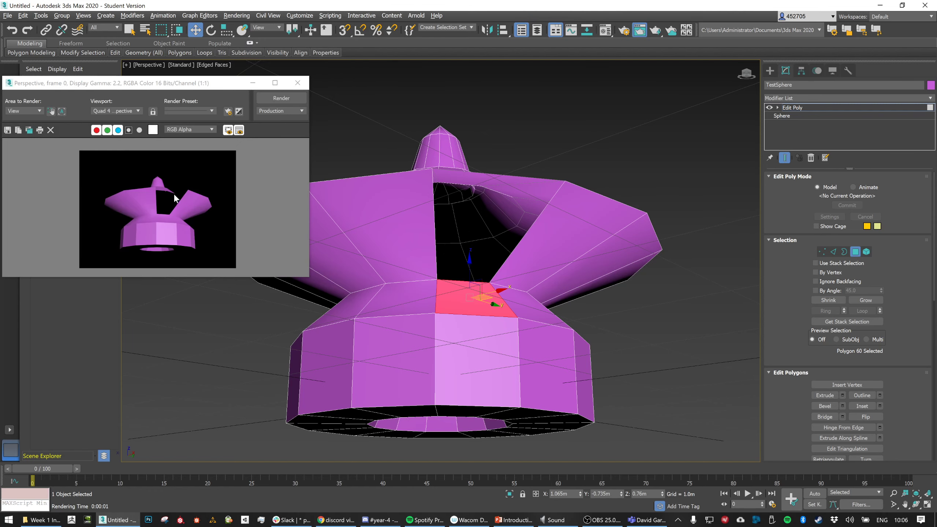
pyautogui.keyDown('alt'); pyautogui.moveTo(553, 208); pyautogui.dragTo(509, 217, button='middle'); pyautogui.keyUp('alt')
pyautogui.scroll(3, 509, 217)
pyautogui.hotkey('shift', 'q')
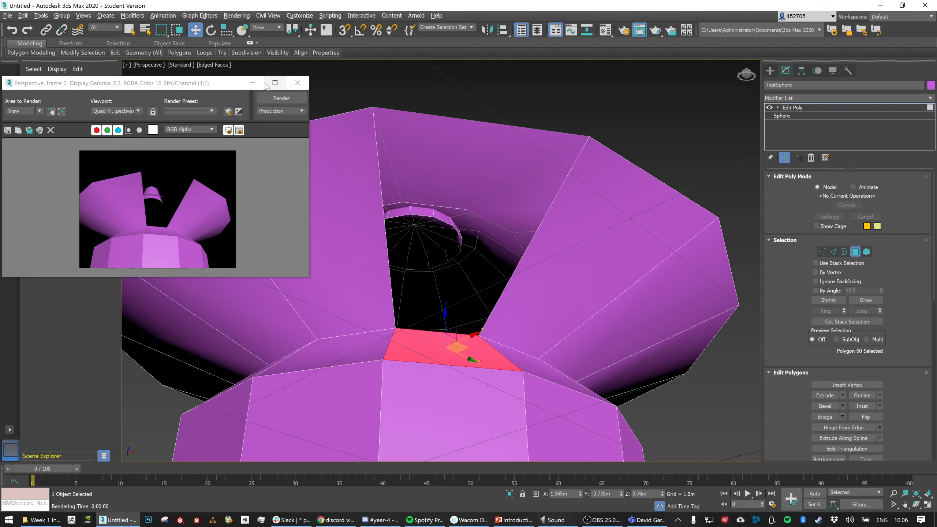
pyautogui.click(298, 83)
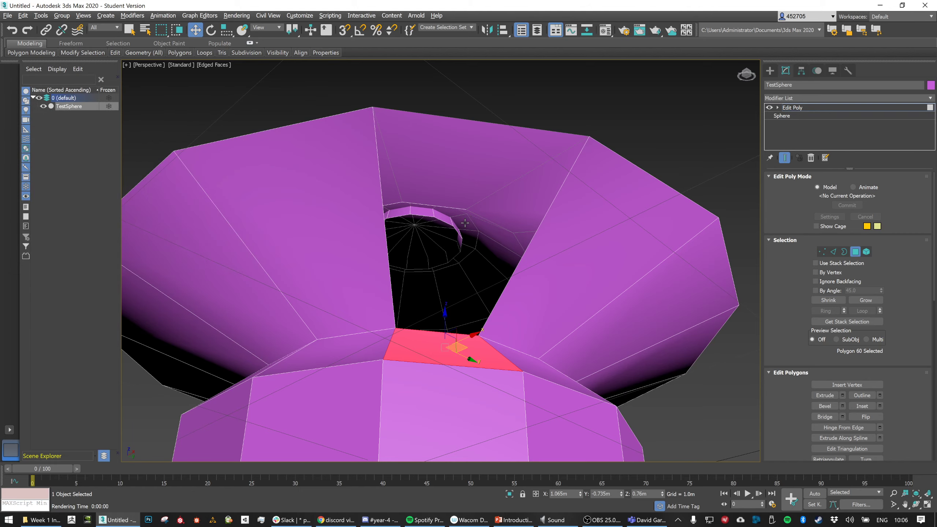
# Select the base's side-wall polygon directly below the shoulder face under the hole
pyautogui.scroll(-5, 469, 223)
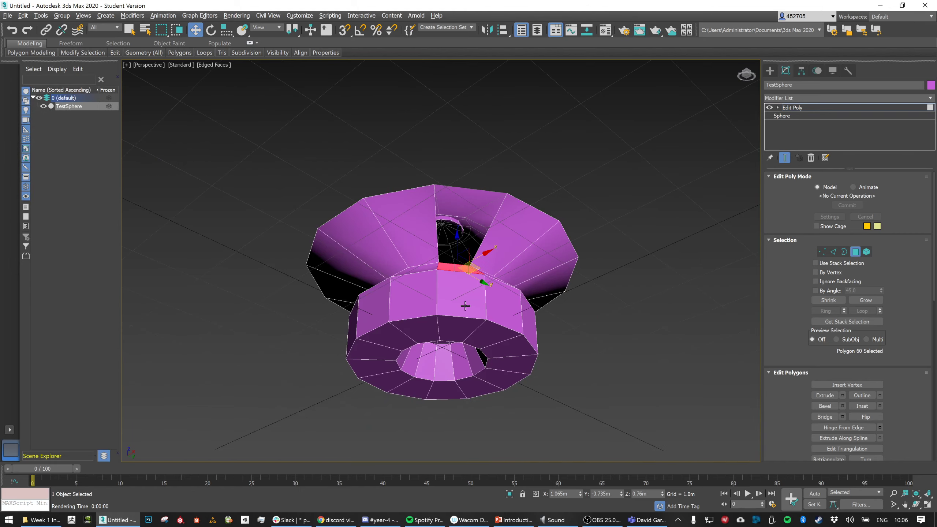
pyautogui.keyDown('alt'); pyautogui.moveTo(471, 304); pyautogui.dragTo(494, 317, button='middle'); pyautogui.keyUp('alt')
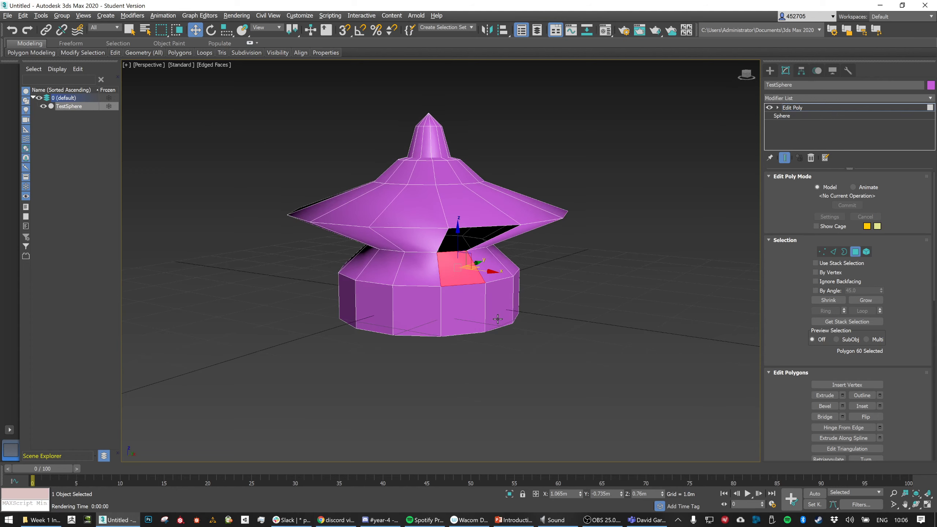
pyautogui.click(458, 309)
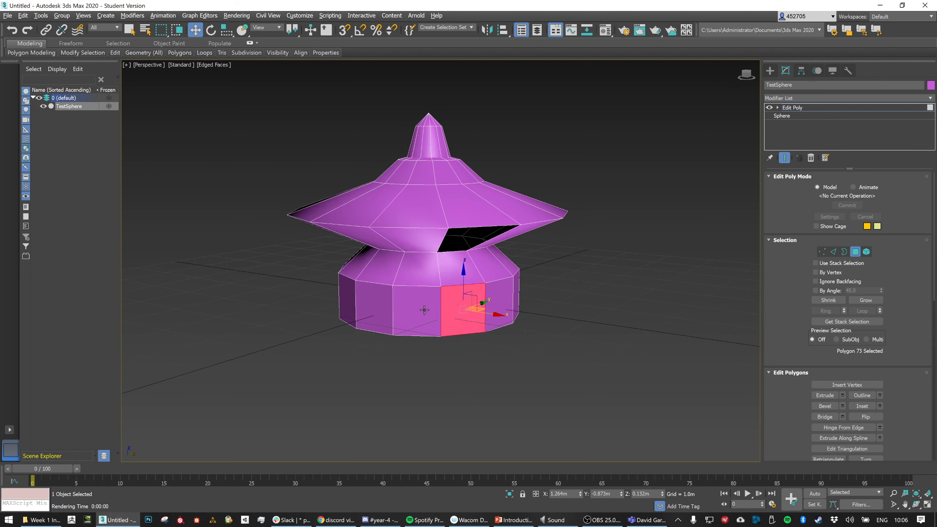
# Select the full ring of base side-wall polygons, and widen the command panel to two columns to expose the smoothing group settings
pyautogui.keyDown('shift'); pyautogui.click(424, 310); pyautogui.keyUp('shift')
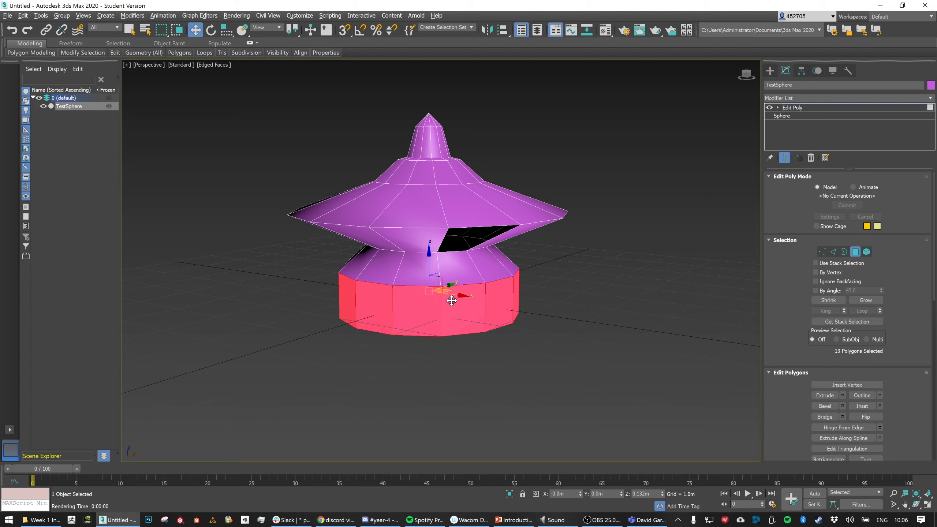
pyautogui.scroll(-2, 826, 336)
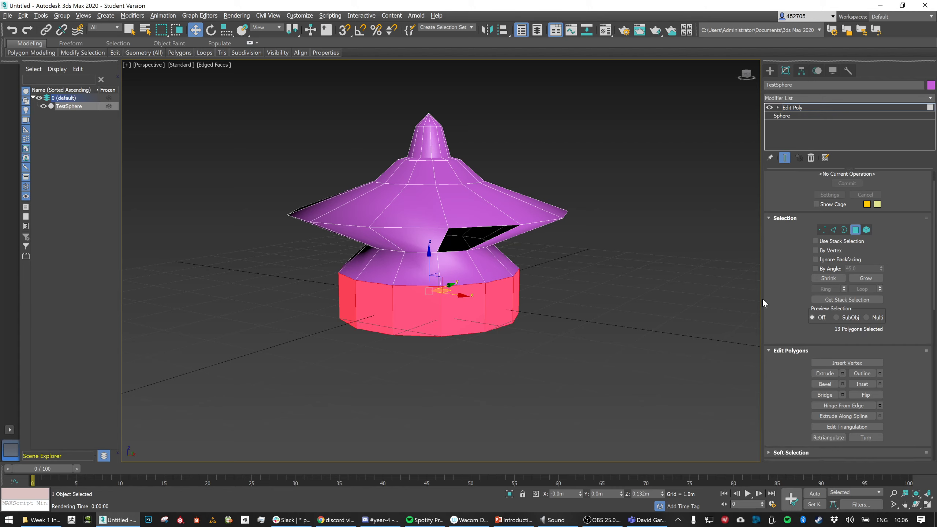
pyautogui.moveTo(761, 298); pyautogui.dragTo(646, 298)
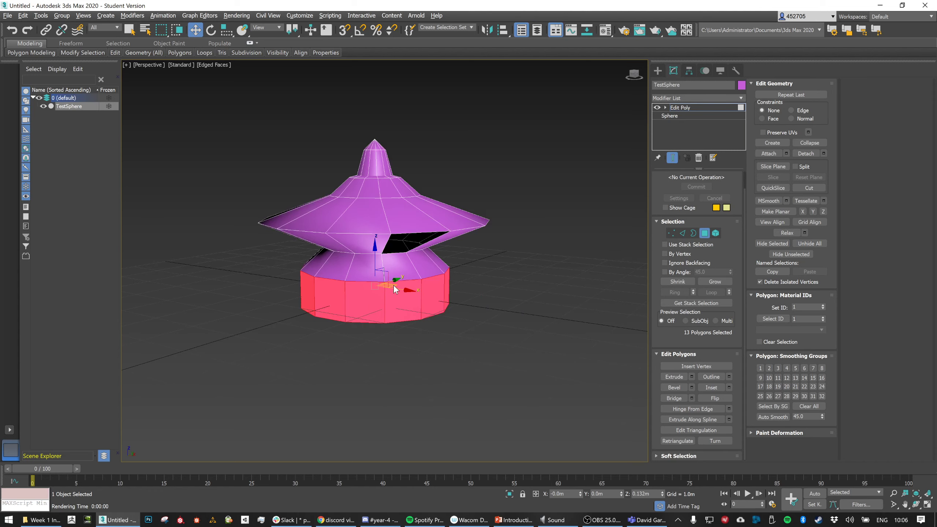
pyautogui.scroll(2, 393, 286)
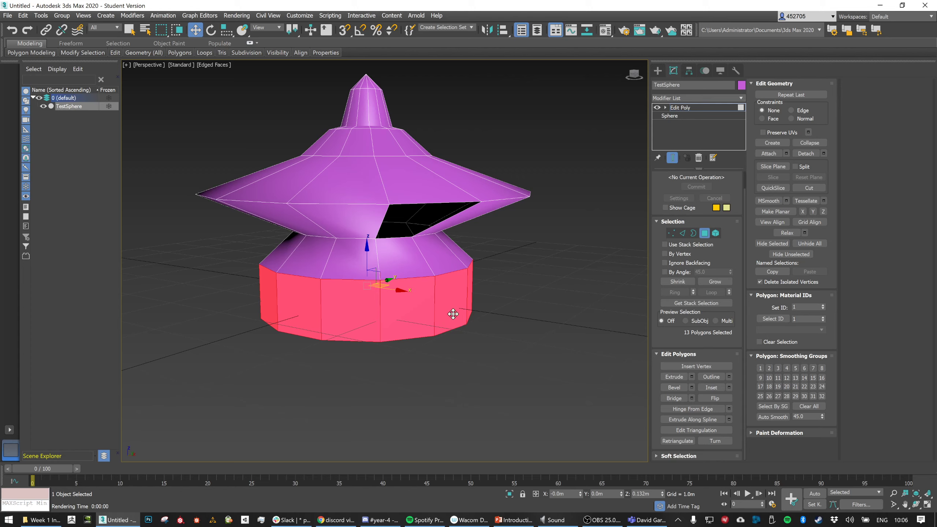
pyautogui.click(496, 304)
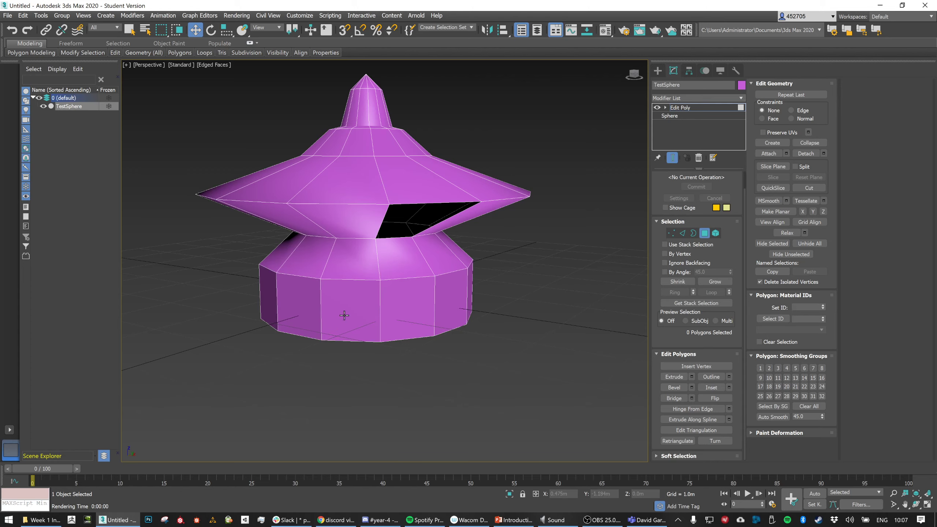
# Hide the edged faces display and assign the whole ring of base side-wall polygons to smoothing group 2
pyautogui.press('F4')
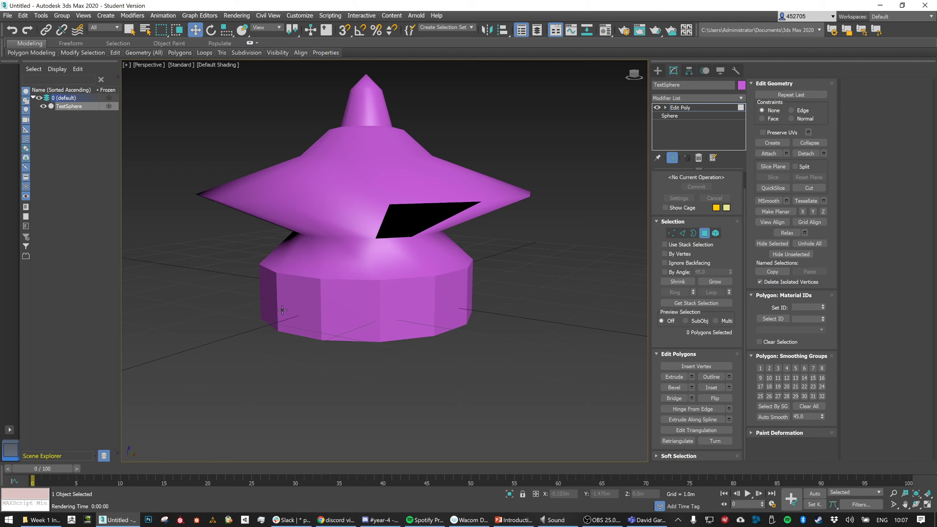
pyautogui.click(342, 311)
pyautogui.keyDown('shift'); pyautogui.click(422, 310); pyautogui.keyUp('shift')
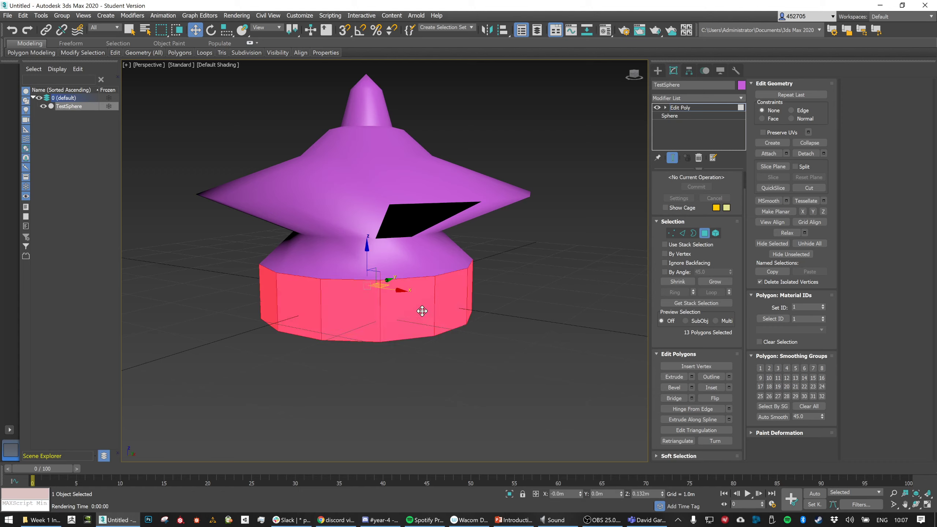
pyautogui.click(768, 368)
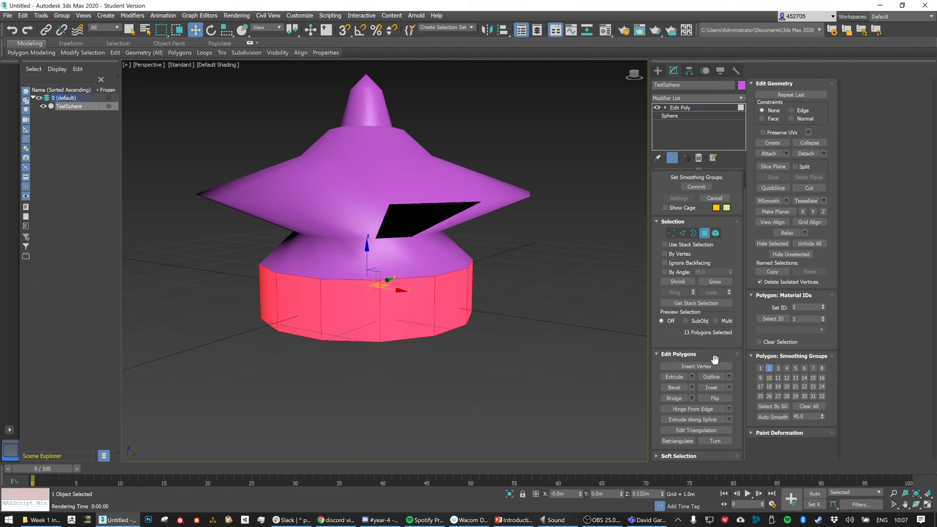
pyautogui.click(489, 330)
# Render the perspective view and examine the base's smoothing from below and from the side
pyautogui.hotkey('shift', 'q')
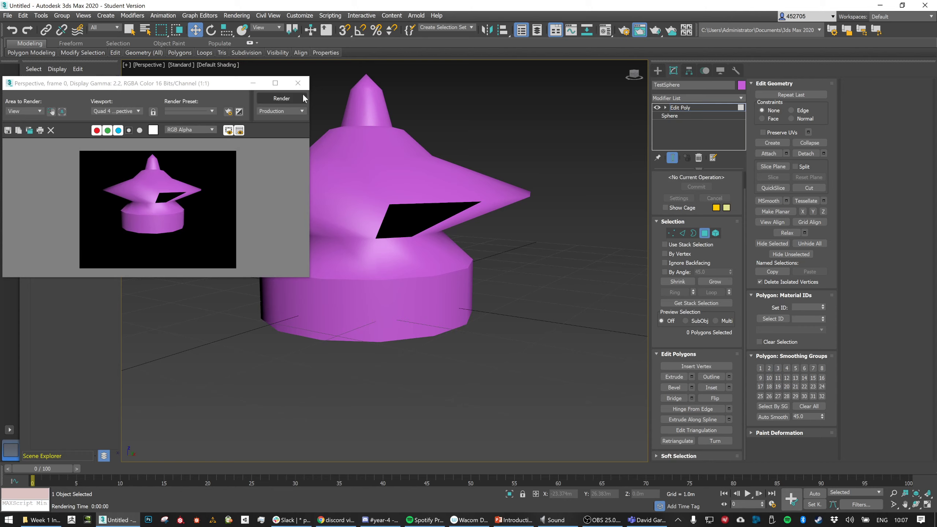
pyautogui.click(300, 84)
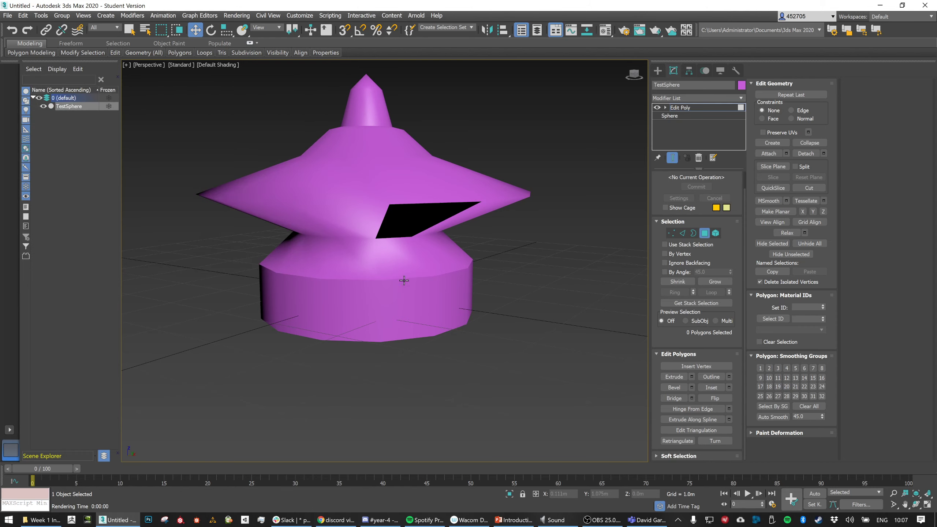
pyautogui.keyDown('alt'); pyautogui.moveTo(350, 247); pyautogui.dragTo(359, 233, button='middle'); pyautogui.keyUp('alt')
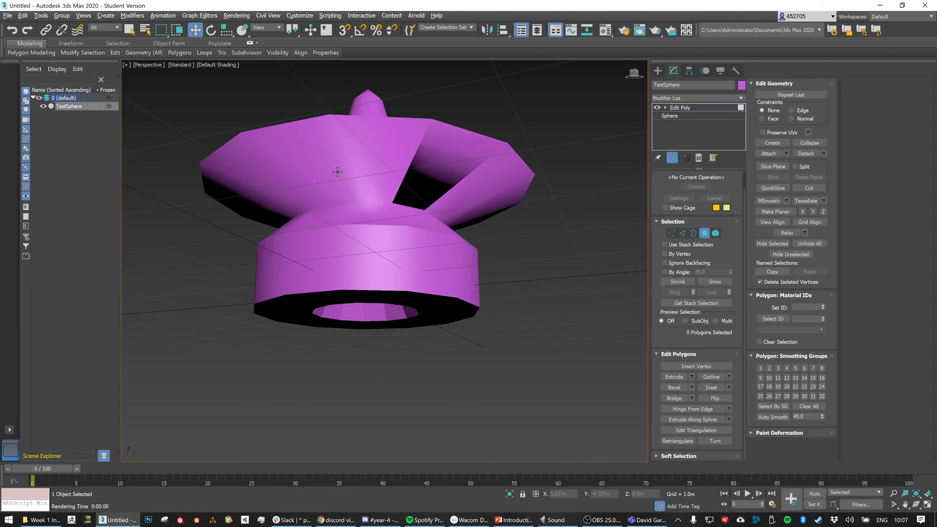
pyautogui.keyDown('alt'); pyautogui.moveTo(350, 201); pyautogui.dragTo(350, 216, button='middle'); pyautogui.keyUp('alt')
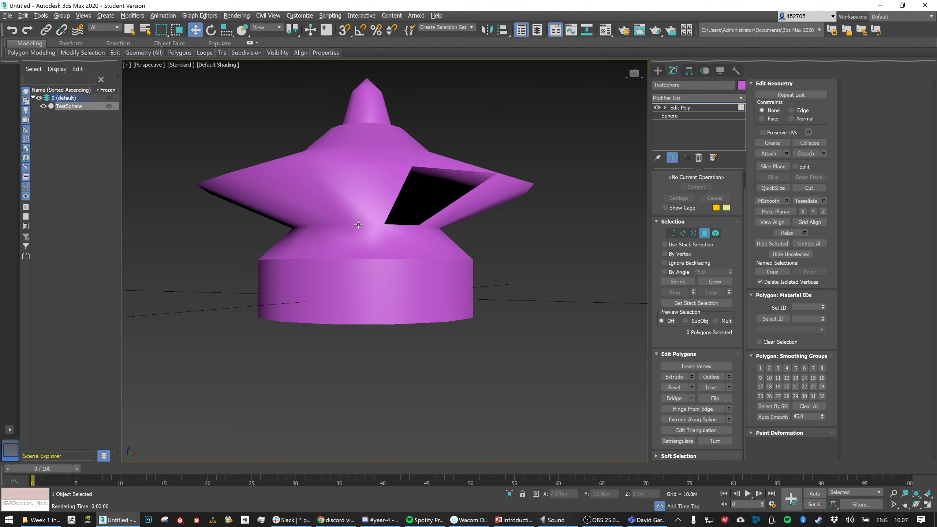
# Select the ring of sloped shoulder polygons above the base wall and assign it to smoothing group 3
pyautogui.click(339, 245)
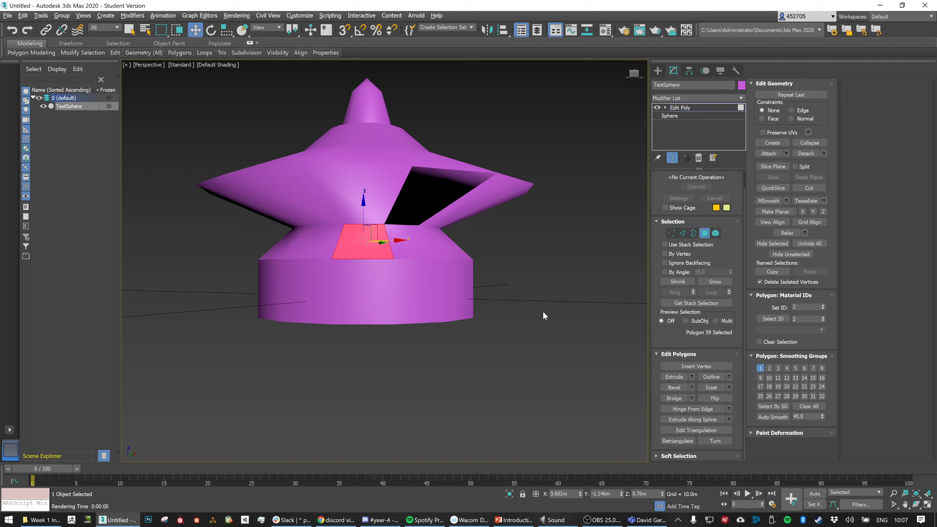
pyautogui.click(710, 292)
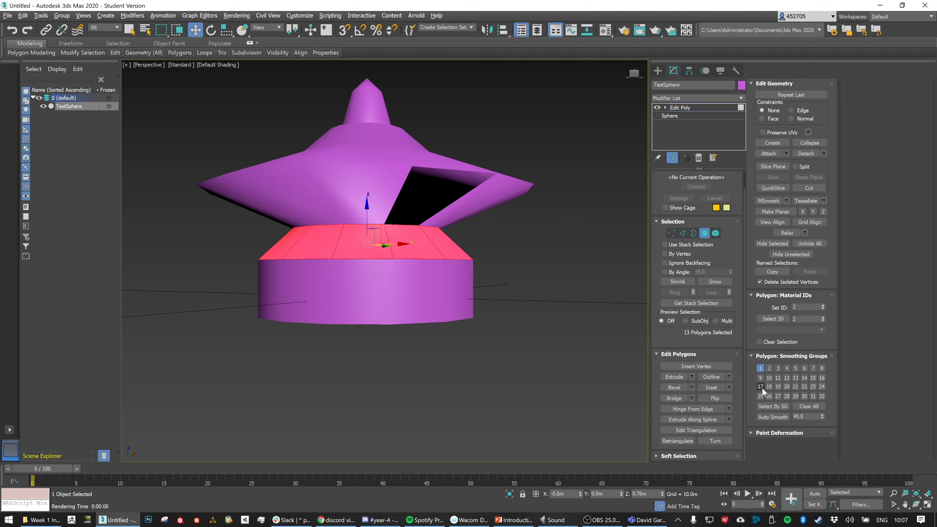
pyautogui.click(778, 368)
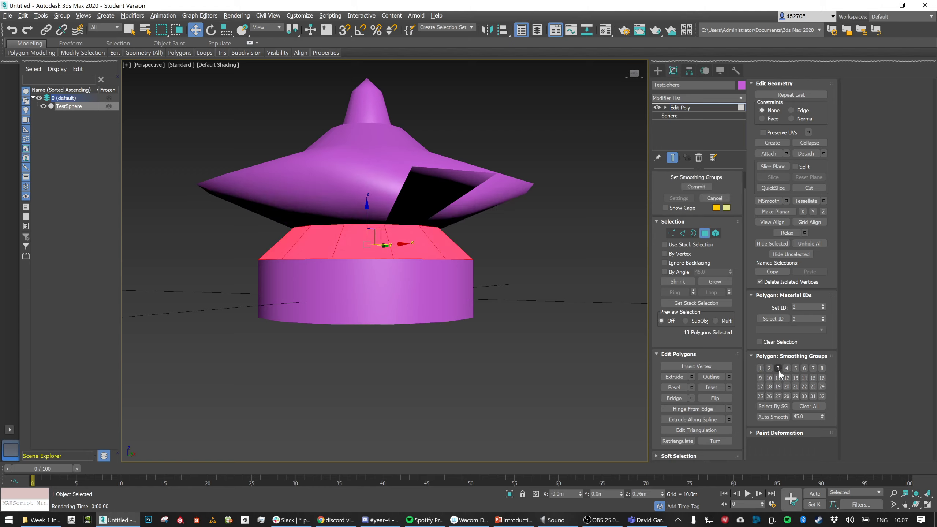
pyautogui.click(513, 312)
# Inspect the shading around the saucer from above and from the side, picking a polygon just below the spire
pyautogui.keyDown('alt'); pyautogui.moveTo(339, 259); pyautogui.dragTo(429, 236, button='middle'); pyautogui.keyUp('alt')
pyautogui.click(383, 151)
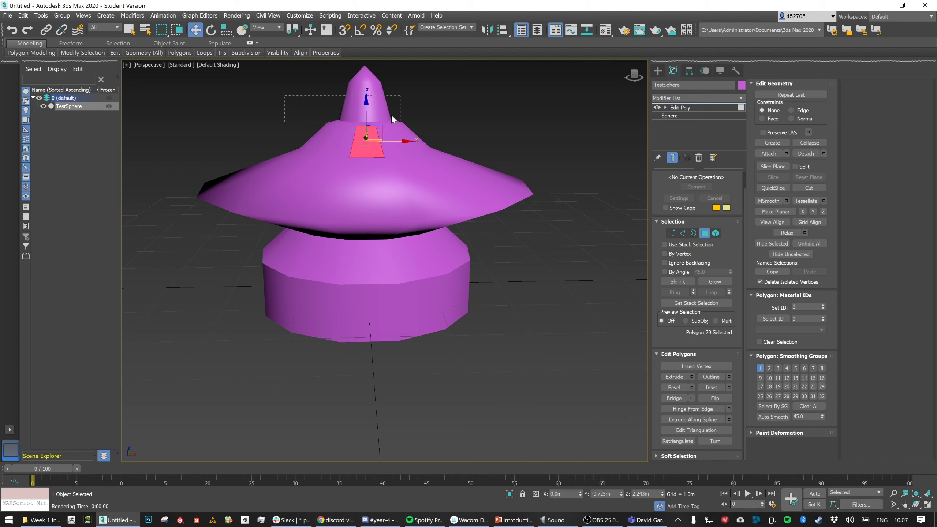
pyautogui.press('Delete')
pyautogui.moveTo(372, 184)
pyautogui.keyDown('alt'); pyautogui.mouseDown(button='middle')
pyautogui.moveTo(381, 207)
pyautogui.moveTo(357, 175)
pyautogui.mouseUp(button='middle'); pyautogui.keyUp('alt')
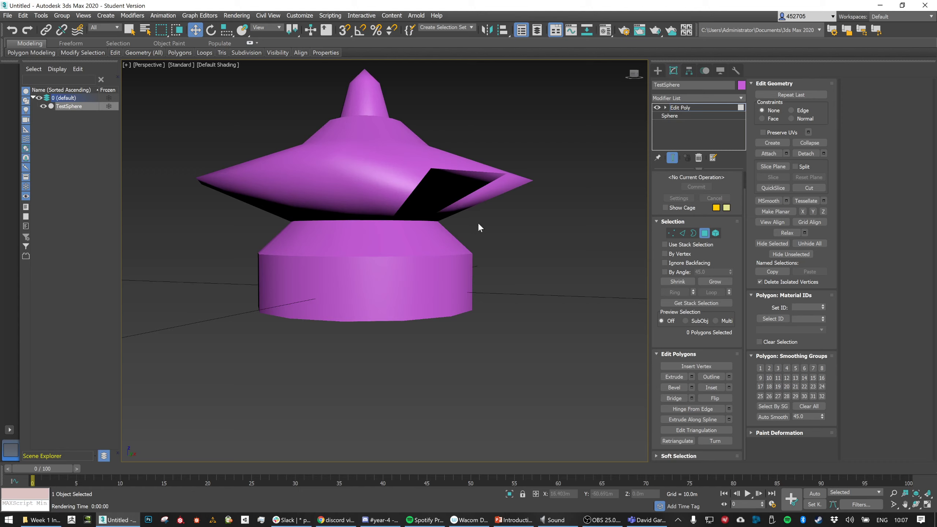
# Select the border of the saucer's hole and extend it outward with new faces, checking the result from below
pyautogui.click(692, 233)
pyautogui.click(443, 163)
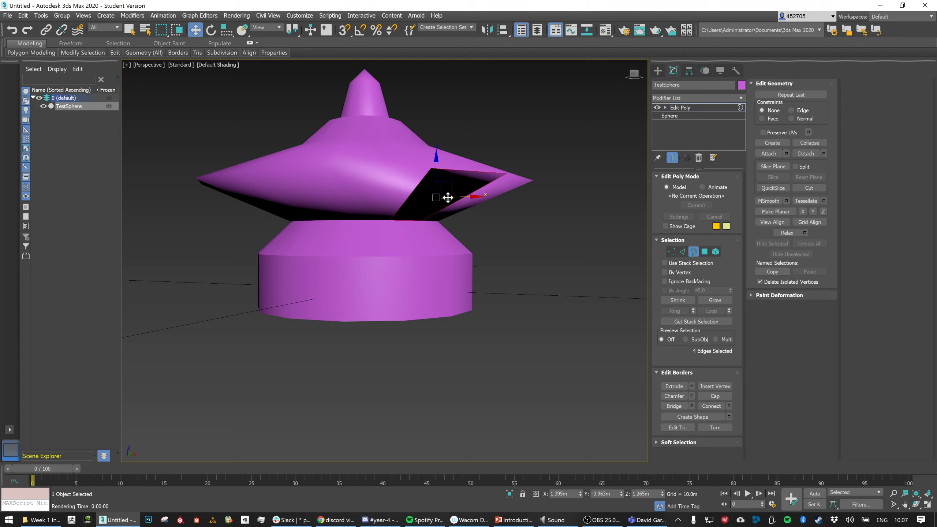
pyautogui.keyDown('alt'); pyautogui.moveTo(445, 194); pyautogui.dragTo(476, 199, button='middle'); pyautogui.keyUp('alt')
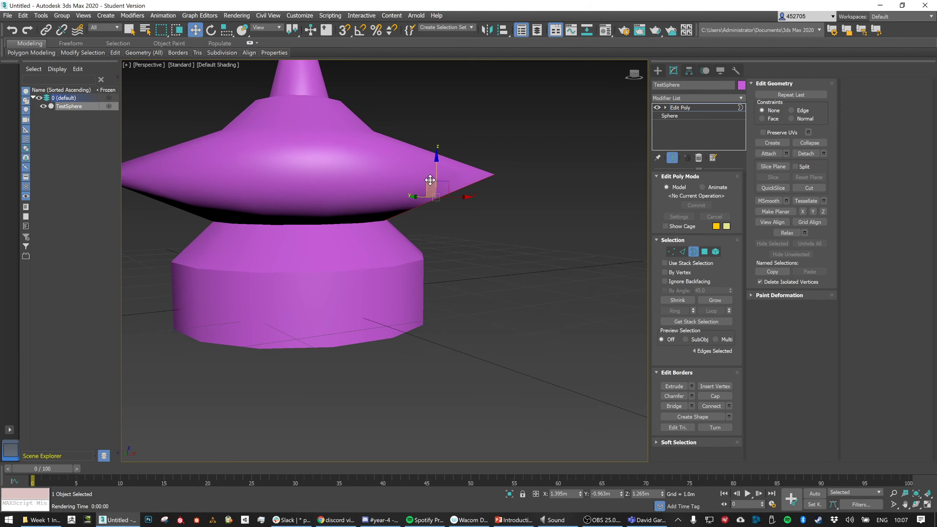
pyautogui.keyDown('shift'); pyautogui.moveTo(435, 186); pyautogui.dragTo(546, 207); pyautogui.keyUp('shift')
pyautogui.keyDown('alt'); pyautogui.moveTo(546, 207); pyautogui.dragTo(640, 250, button='middle'); pyautogui.keyUp('alt')
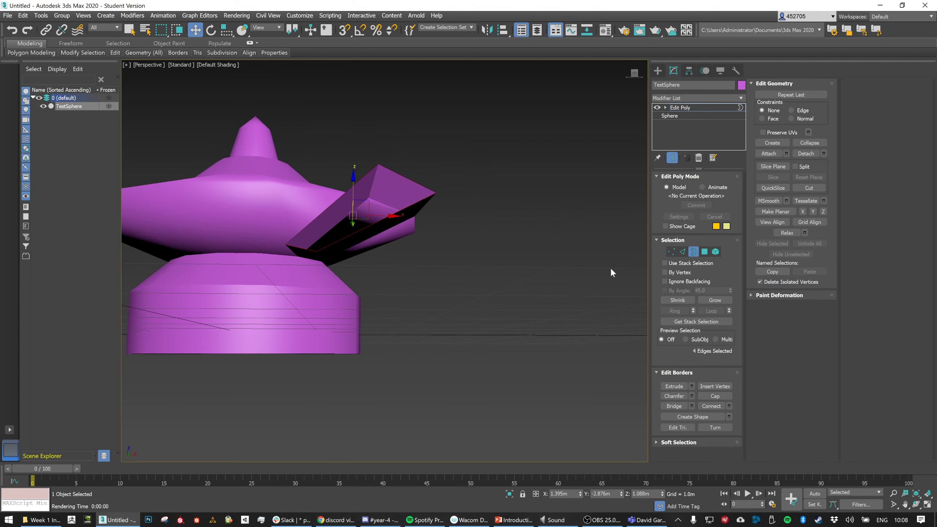
# Show edged faces again, undo the border extension on the saucer's hole and clear the selection
pyautogui.press('F4')
pyautogui.moveTo(382, 250)
pyautogui.keyDown('alt'); pyautogui.mouseDown(button='middle')
pyautogui.moveTo(412, 263)
pyautogui.moveTo(395, 255)
pyautogui.moveTo(407, 272)
pyautogui.moveTo(425, 255)
pyautogui.moveTo(387, 247)
pyautogui.moveTo(341, 339)
pyautogui.moveTo(390, 331)
pyautogui.mouseUp(button='middle'); pyautogui.keyUp('alt')
pyautogui.hotkey('ctrl', 'z')
pyautogui.click(341, 343)
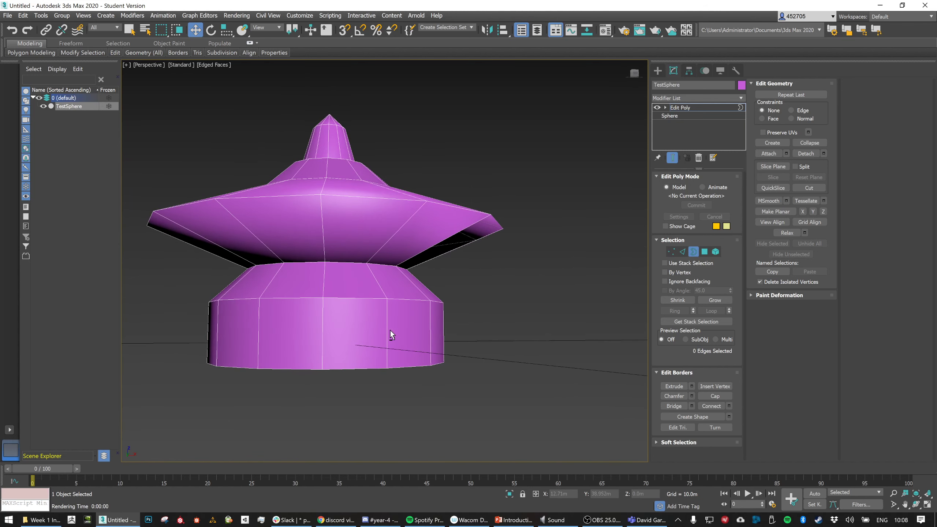
# Clone one base side-wall polygon to an element in front of the model and delete the clone
pyautogui.click(705, 251)
pyautogui.click(705, 252)
pyautogui.click(704, 252)
pyautogui.click(410, 326)
pyautogui.keyDown('alt'); pyautogui.moveTo(410, 326); pyautogui.dragTo(487, 334, button='middle'); pyautogui.keyUp('alt')
pyautogui.click(462, 333)
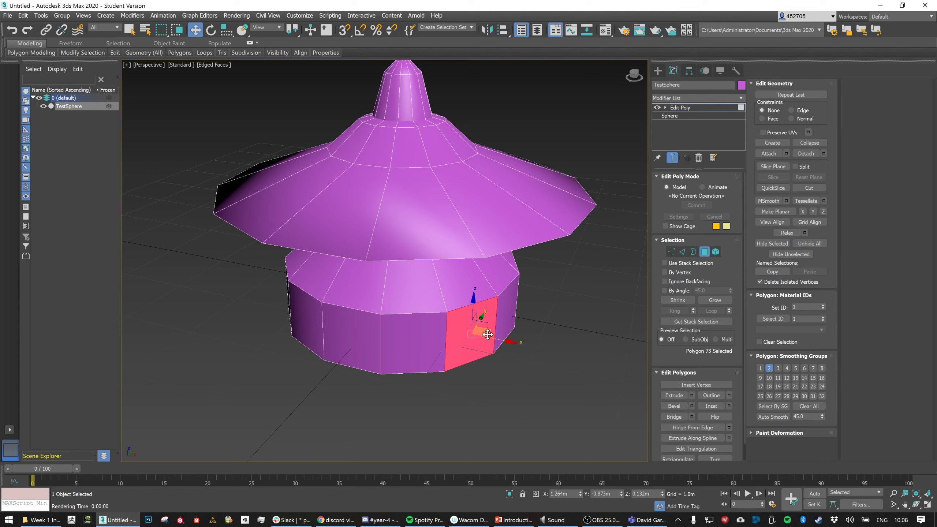
pyautogui.keyDown('shift'); pyautogui.moveTo(487, 334); pyautogui.dragTo(534, 400); pyautogui.keyUp('shift')
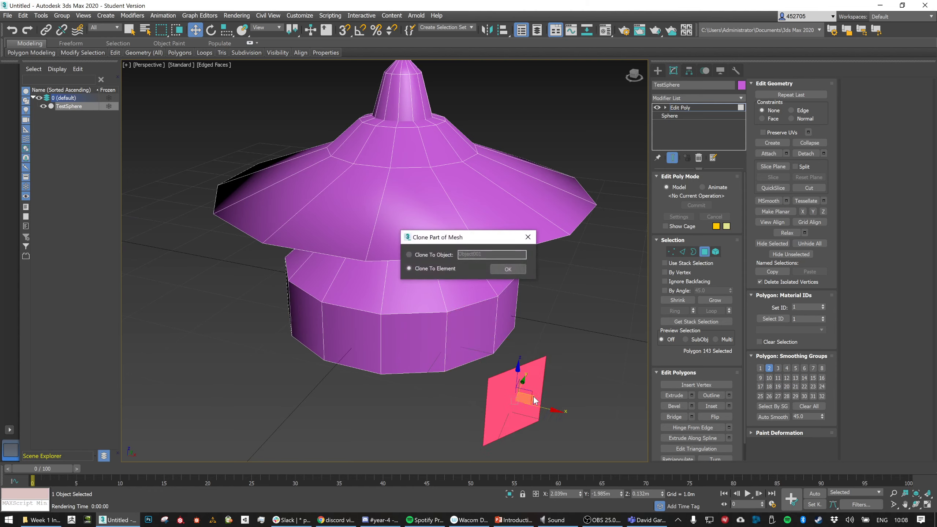
pyautogui.click(507, 270)
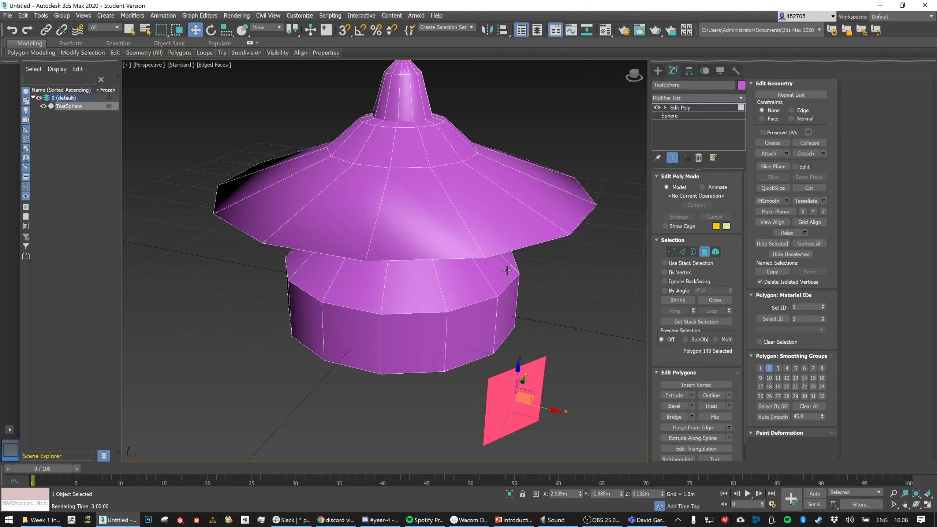
pyautogui.press('Delete')
# Delete that base side-wall polygon and extend the opening's border outward in two sections to form a box-shaped tunnel
pyautogui.click(472, 347)
pyautogui.press('Delete')
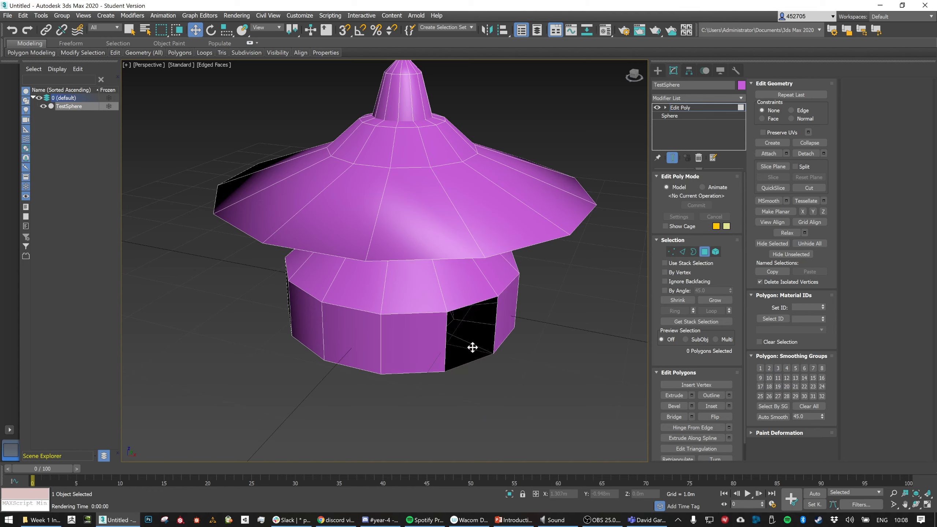
pyautogui.click(693, 252)
pyautogui.click(490, 353)
pyautogui.keyDown('shift'); pyautogui.moveTo(485, 330); pyautogui.dragTo(627, 425); pyautogui.keyUp('shift')
pyautogui.moveTo(532, 346)
pyautogui.keyDown('alt'); pyautogui.mouseDown(button='middle')
pyautogui.moveTo(538, 319)
pyautogui.moveTo(508, 326)
pyautogui.moveTo(515, 320)
pyautogui.moveTo(516, 343)
pyautogui.mouseUp(button='middle'); pyautogui.keyUp('alt')
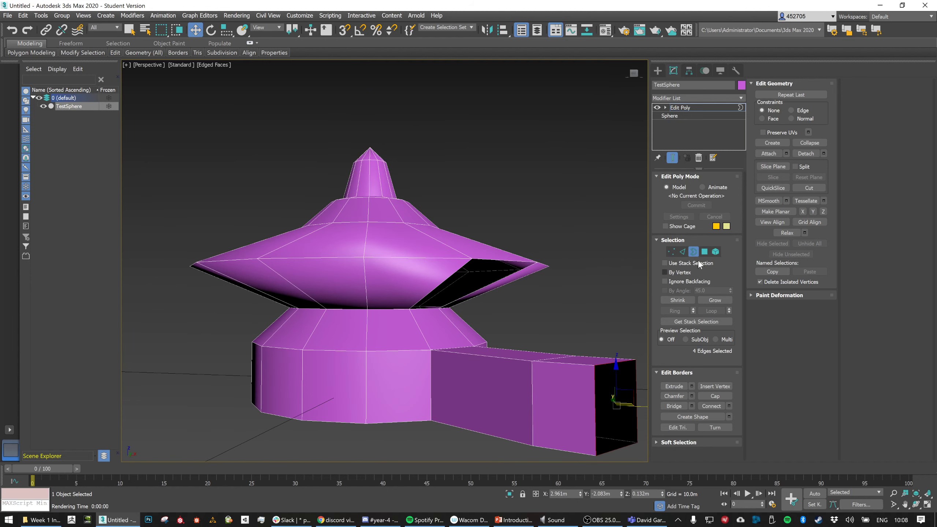
# Select the top polygon of the tunnel section nearest the base
pyautogui.click(704, 251)
pyautogui.click(520, 353)
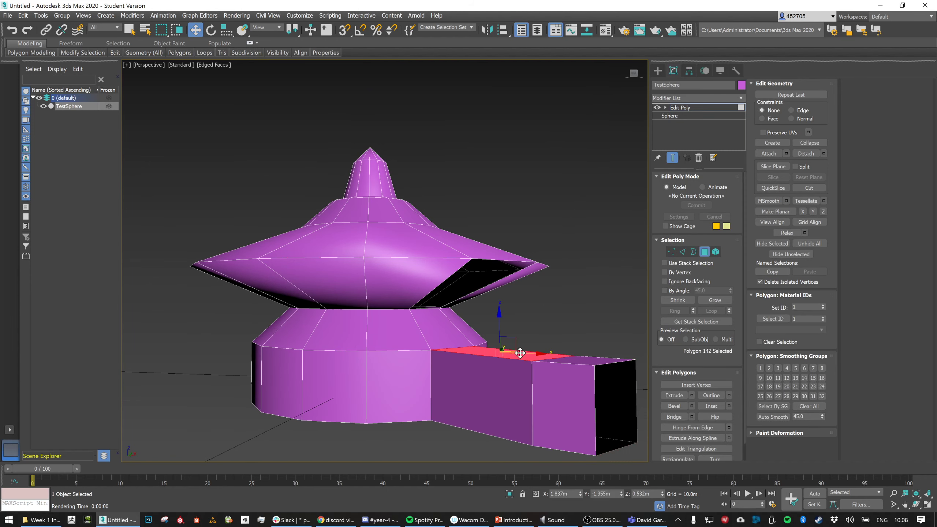
# Delete the arm's selected top polygon and bridge that opening to the open border under the disc's rim
pyautogui.press('Delete')
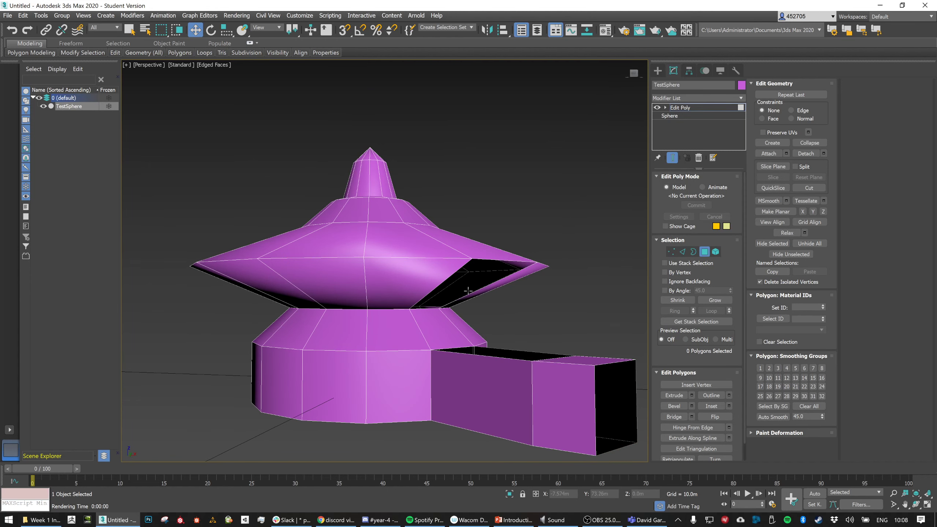
pyautogui.click(694, 252)
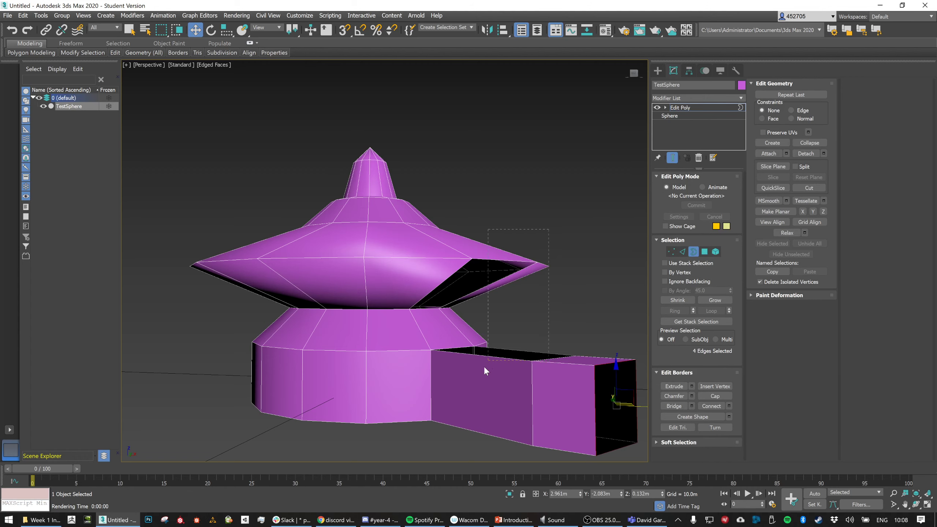
pyautogui.click(681, 406)
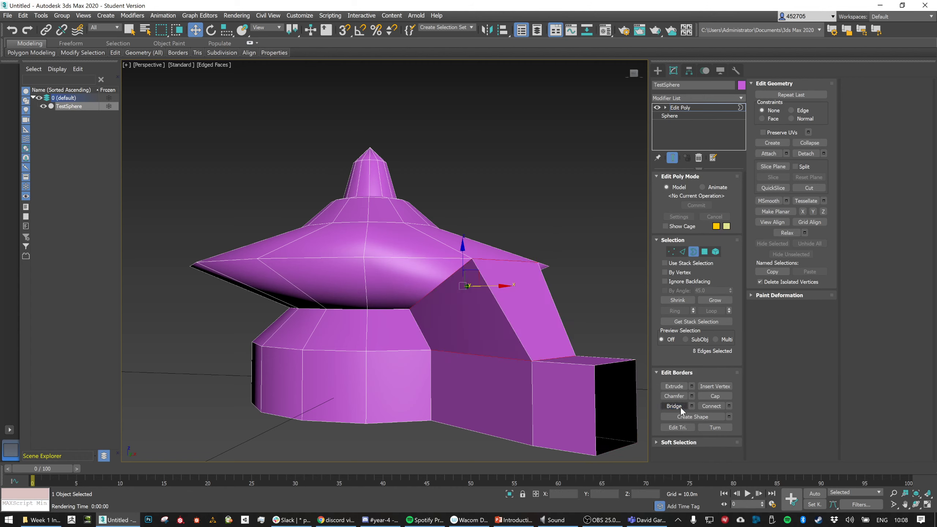
pyautogui.moveTo(462, 341)
pyautogui.keyDown('alt'); pyautogui.mouseDown(button='middle')
pyautogui.moveTo(473, 337)
pyautogui.moveTo(456, 336)
pyautogui.mouseUp(button='middle'); pyautogui.keyUp('alt')
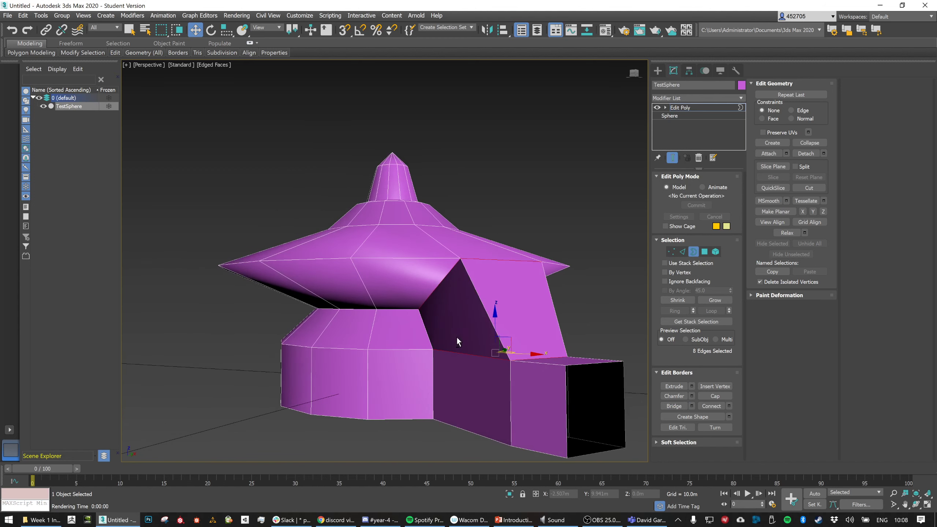
pyautogui.click(692, 405)
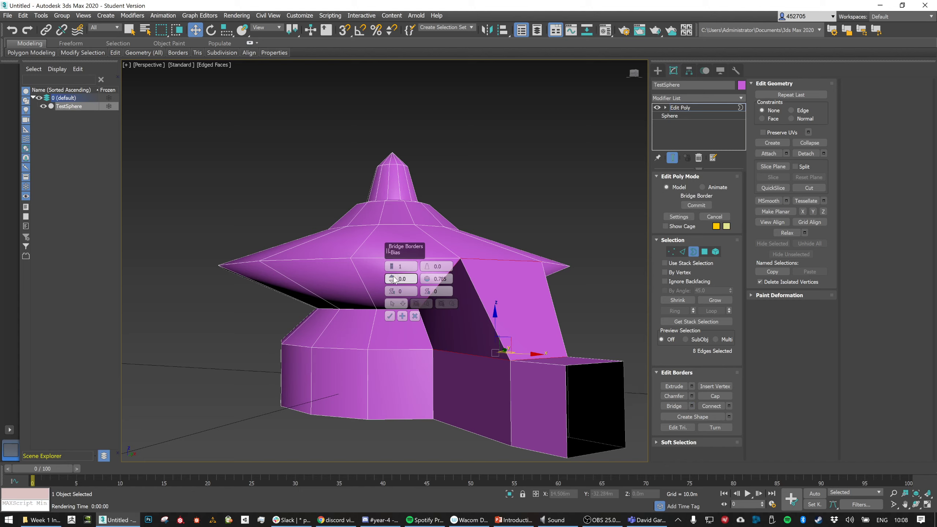
pyautogui.moveTo(392, 278); pyautogui.dragTo(392, 251)
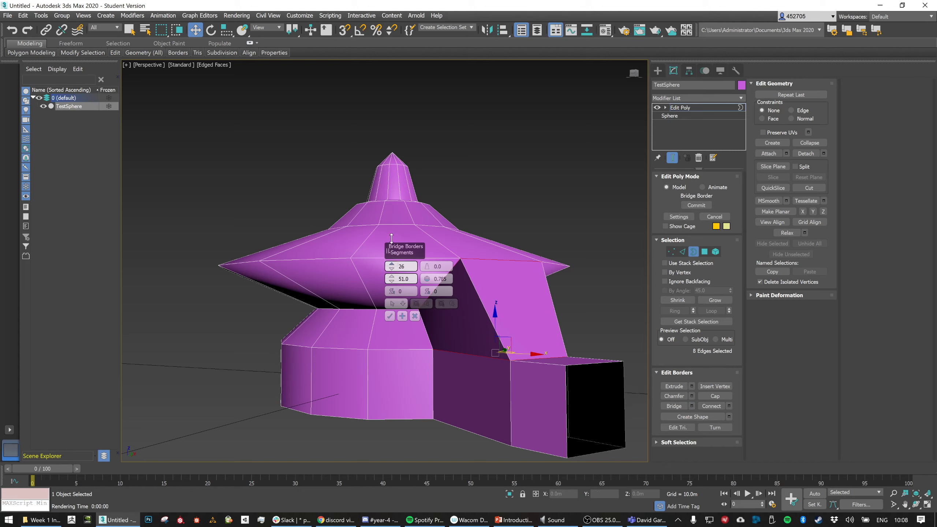
pyautogui.moveTo(391, 284); pyautogui.dragTo(395, 236)
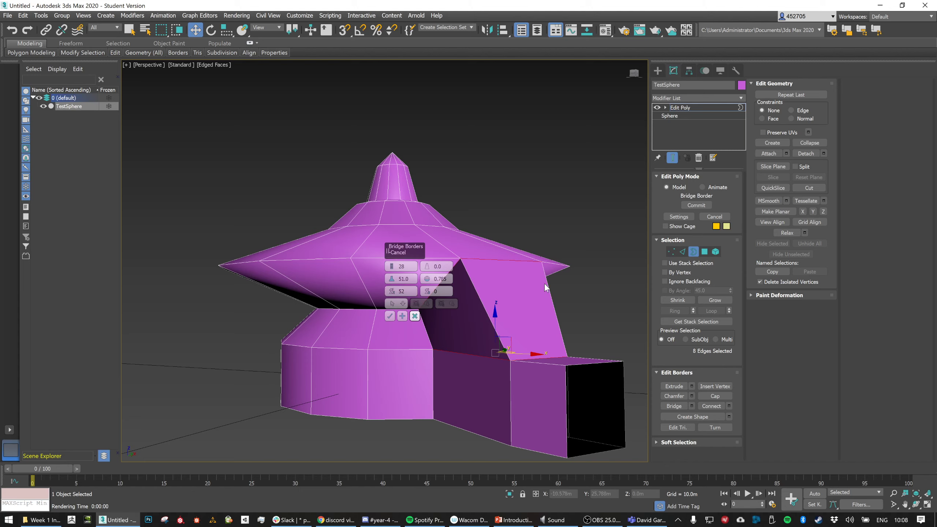
pyautogui.click(414, 315)
# Extrude the disc's upper polygon above the bridged section twice to form a tall slanted tower
pyautogui.moveTo(479, 300); pyautogui.dragTo(483, 318, button='middle')
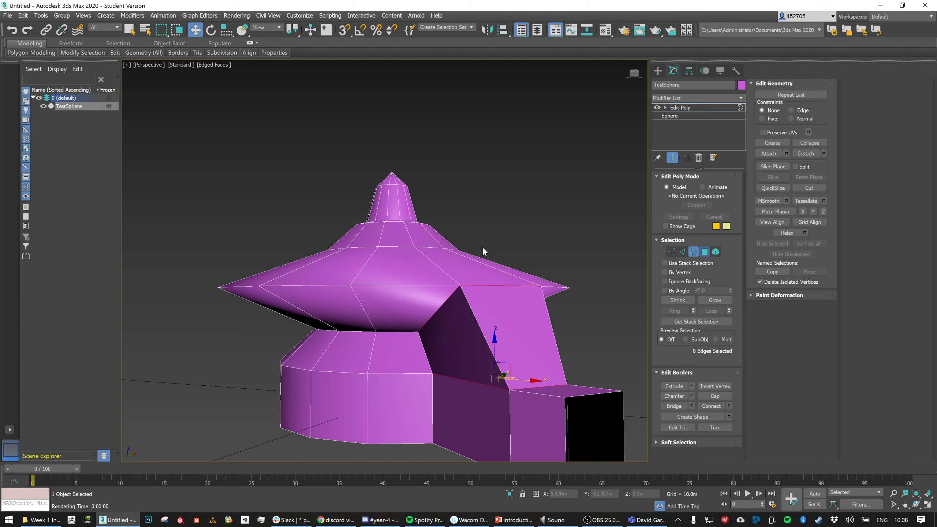
pyautogui.press('4')
pyautogui.click(479, 260)
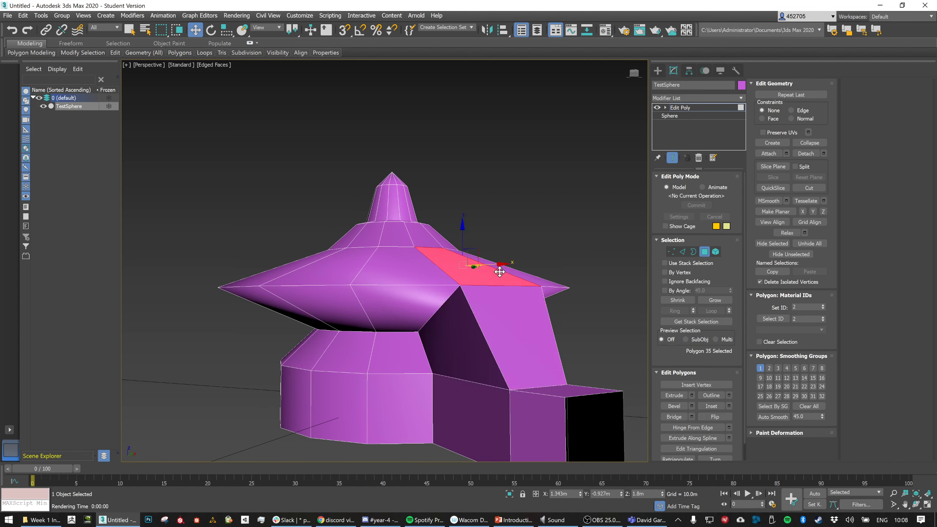
pyautogui.click(674, 395)
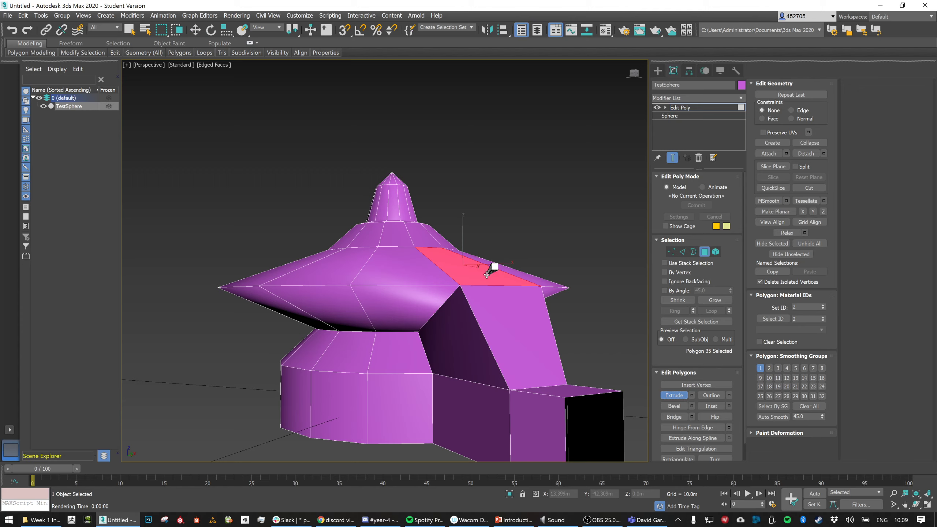
pyautogui.moveTo(491, 265)
pyautogui.mouseDown()
pyautogui.moveTo(497, 242)
pyautogui.moveTo(487, 272)
pyautogui.moveTo(489, 261)
pyautogui.mouseUp()
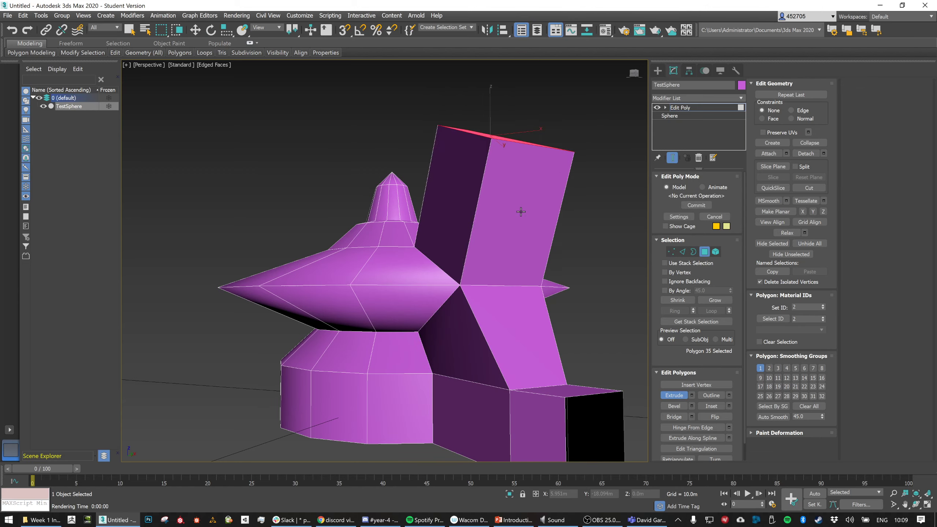
pyautogui.keyDown('alt'); pyautogui.moveTo(518, 210); pyautogui.dragTo(519, 218, button='middle'); pyautogui.keyUp('alt')
pyautogui.moveTo(518, 154); pyautogui.dragTo(527, 134)
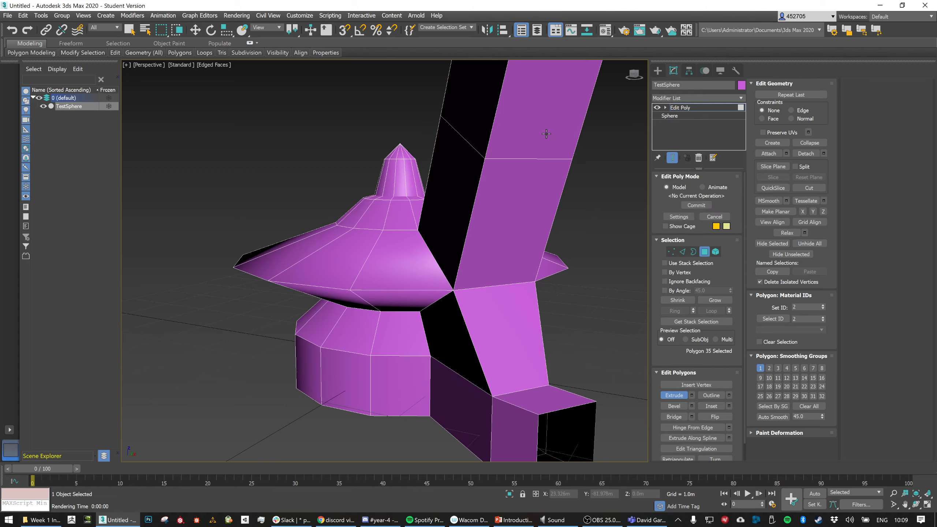
# Bevel the tower's top polygon into a short tapered cap
pyautogui.moveTo(525, 138); pyautogui.dragTo(510, 243, button='middle')
pyautogui.scroll(-3, 511, 242)
pyautogui.moveTo(552, 177); pyautogui.dragTo(539, 229, button='middle')
pyautogui.click(683, 405)
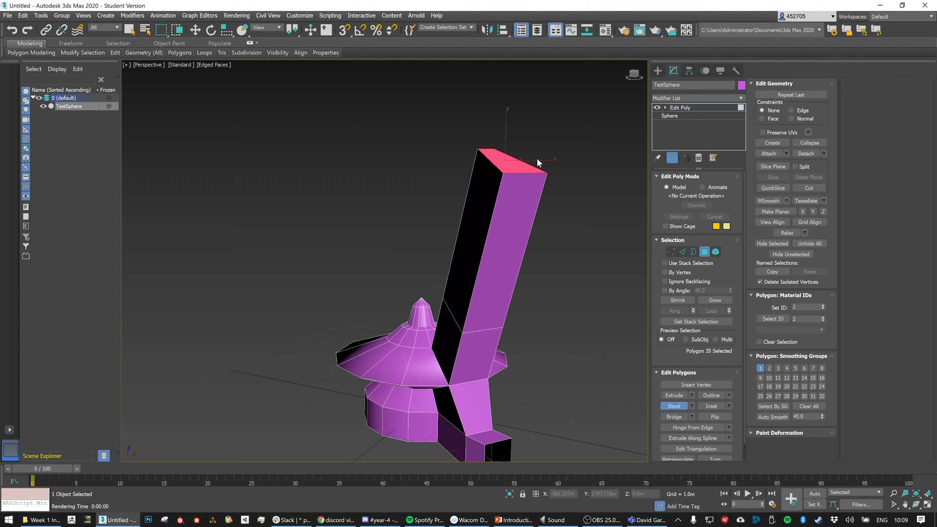
pyautogui.moveTo(513, 162); pyautogui.dragTo(515, 161)
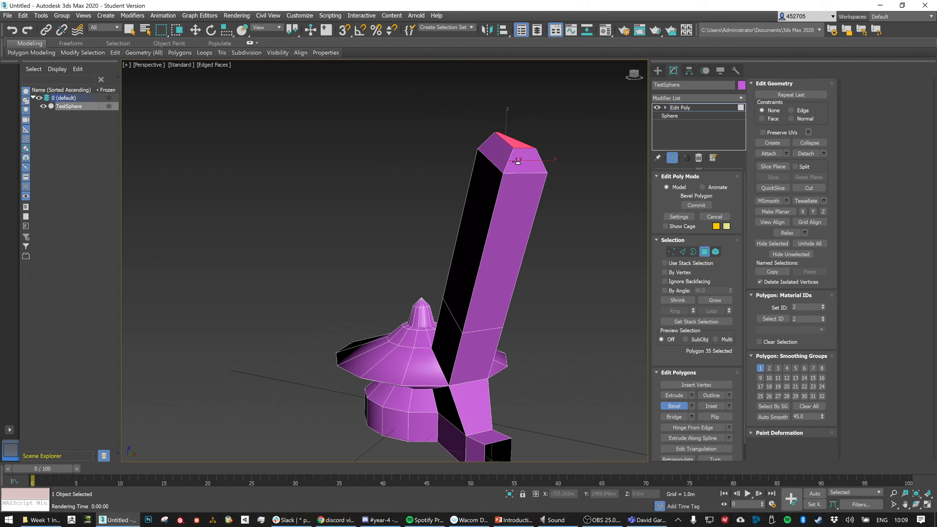
pyautogui.click(517, 162)
pyautogui.moveTo(547, 231); pyautogui.dragTo(550, 274, button='middle')
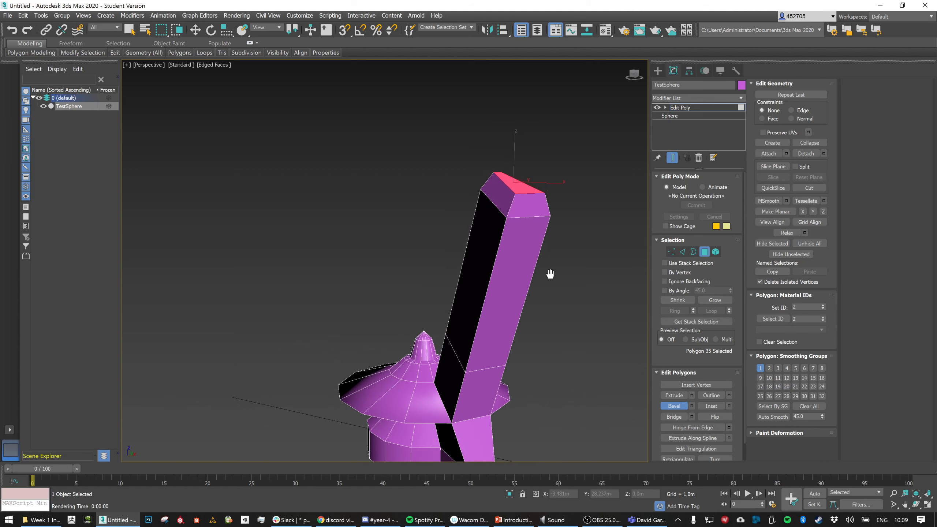
# Inset the long outer side polygon of the tower's upper segment to leave a narrow frame
pyautogui.click(714, 406)
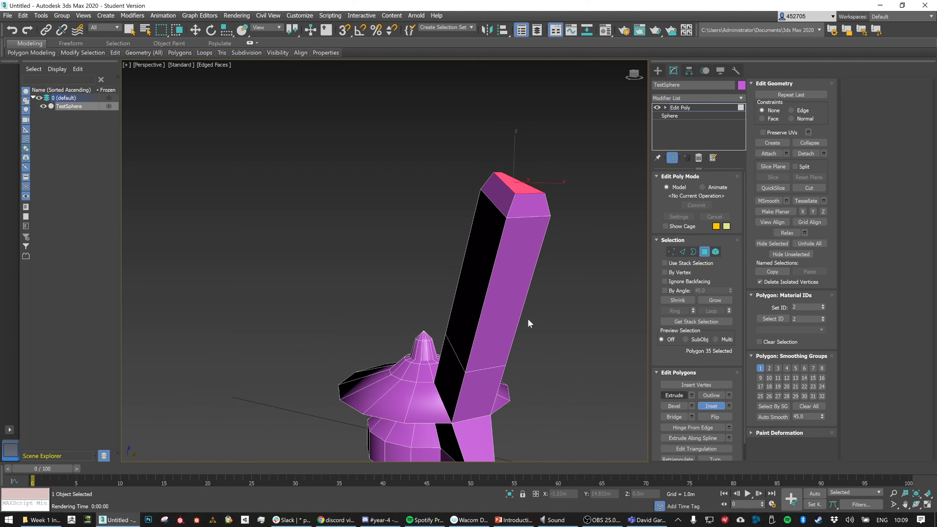
pyautogui.click(505, 287)
pyautogui.keyDown('alt'); pyautogui.moveTo(503, 287); pyautogui.dragTo(542, 303, button='middle'); pyautogui.keyUp('alt')
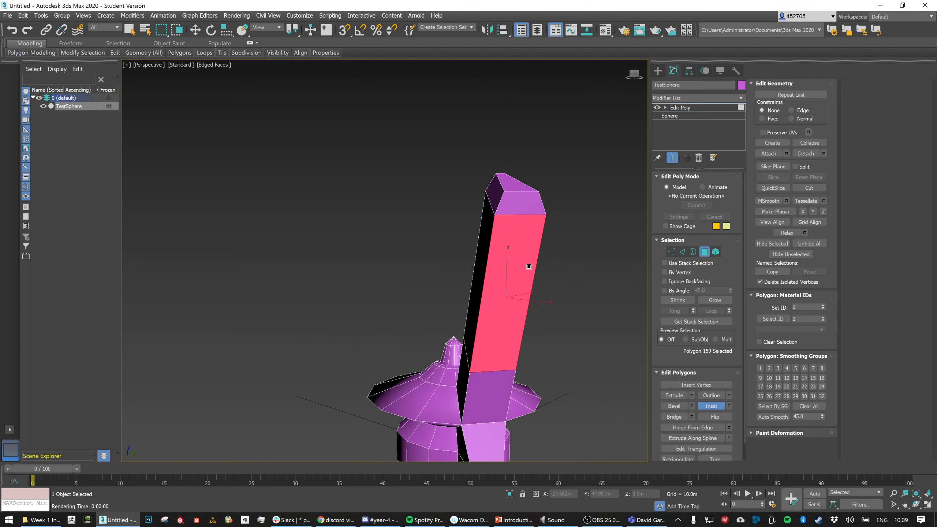
pyautogui.moveTo(529, 247); pyautogui.dragTo(531, 248)
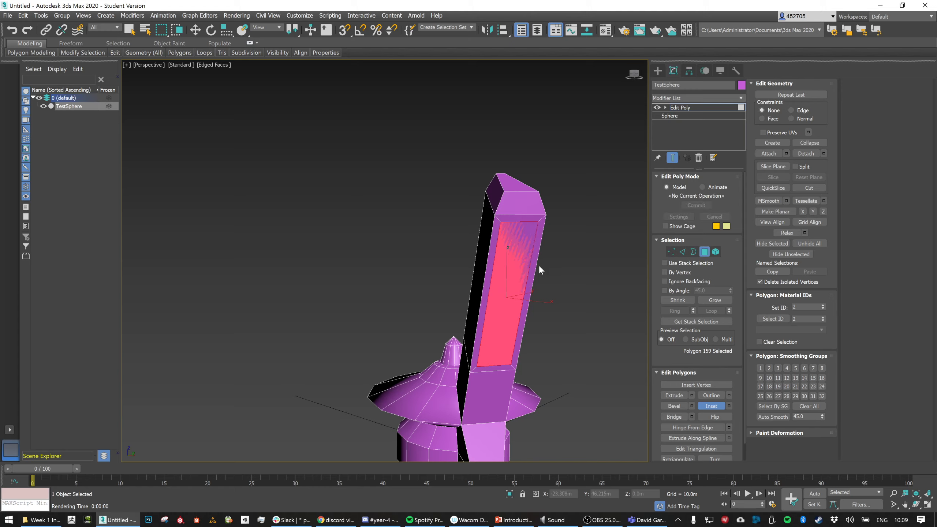
# Extrude the inset polygon slightly inward to form a recessed panel, then leave the Extrude tool
pyautogui.click(673, 396)
pyautogui.moveTo(508, 317)
pyautogui.mouseDown()
pyautogui.moveTo(504, 330)
pyautogui.moveTo(508, 320)
pyautogui.mouseUp()
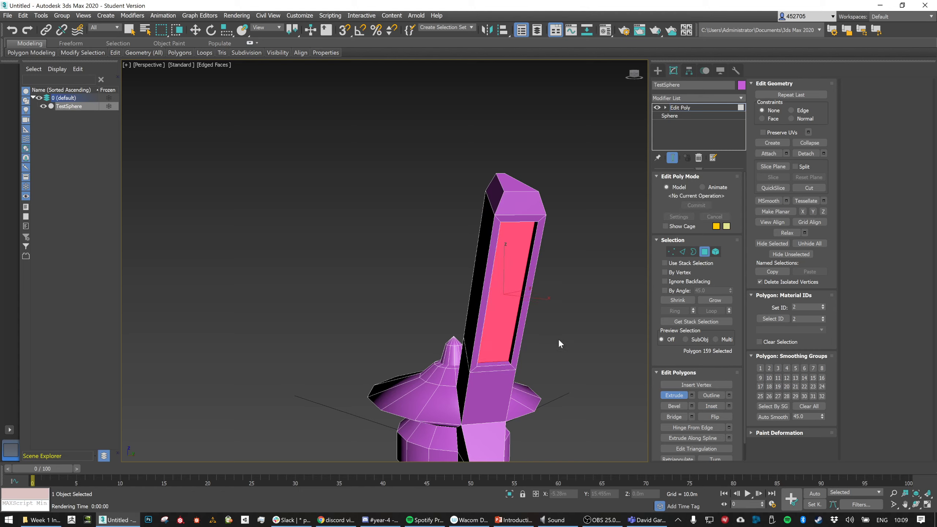
pyautogui.keyDown('alt'); pyautogui.moveTo(560, 341); pyautogui.dragTo(576, 345, button='middle'); pyautogui.keyUp('alt')
pyautogui.click(680, 397)
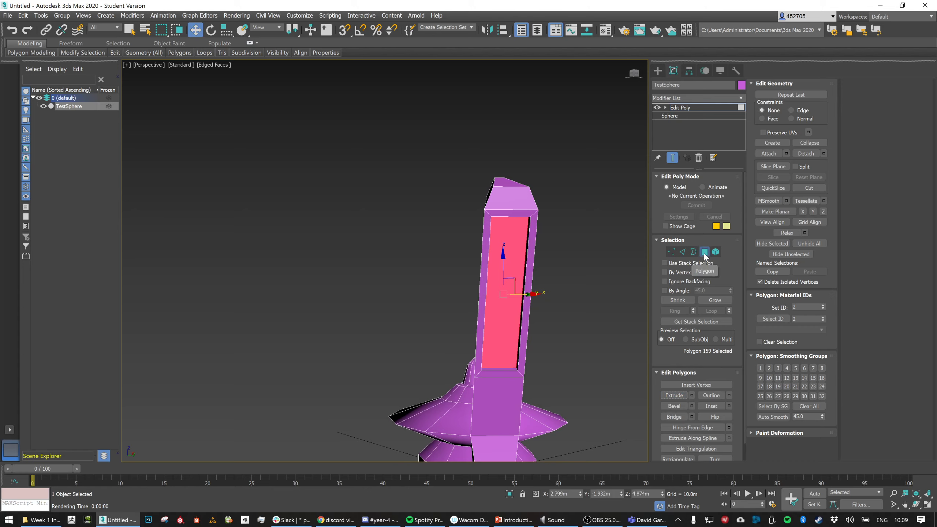
pyautogui.scroll(-1, 696, 370)
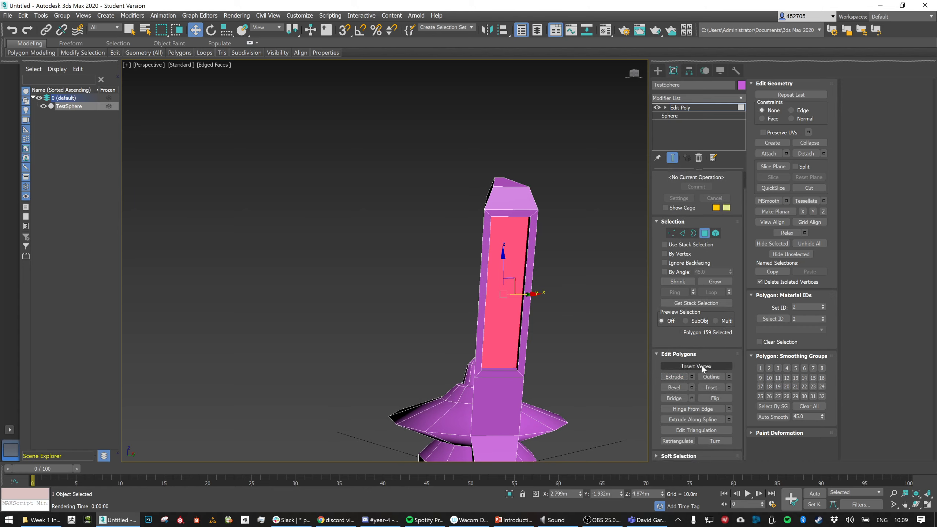
pyautogui.keyDown('alt'); pyautogui.moveTo(484, 333); pyautogui.dragTo(573, 349, button='middle'); pyautogui.keyUp('alt')
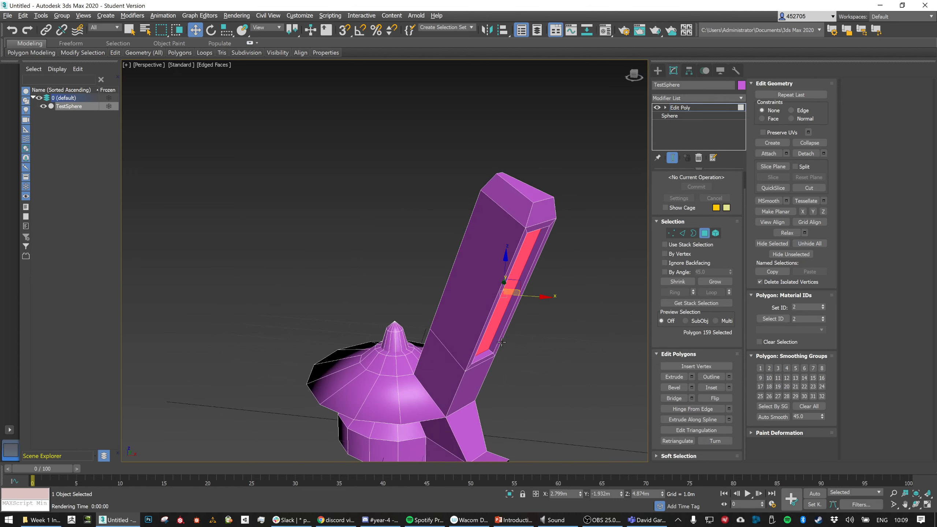
pyautogui.click(573, 349)
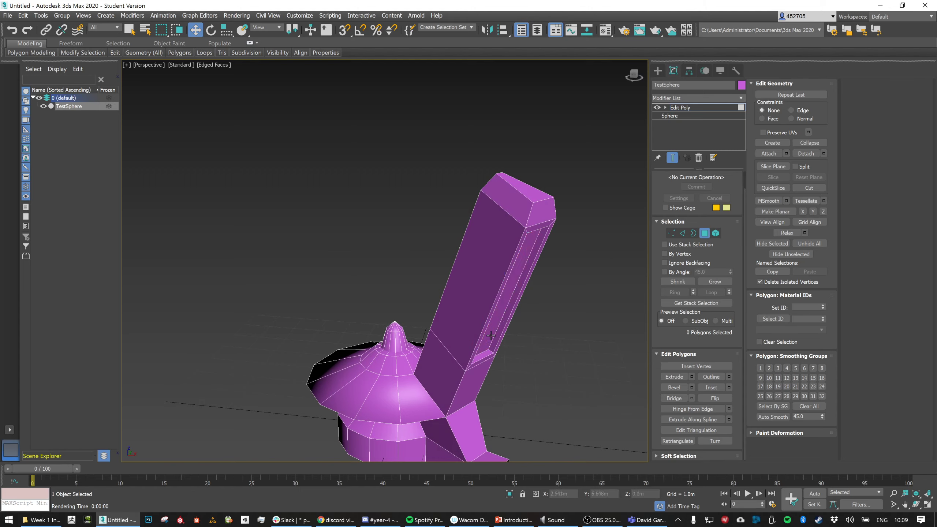
pyautogui.click(472, 382)
pyautogui.moveTo(538, 371)
pyautogui.keyDown('alt'); pyautogui.mouseDown(button='middle')
pyautogui.moveTo(526, 366)
pyautogui.moveTo(535, 361)
pyautogui.mouseUp(button='middle'); pyautogui.keyUp('alt')
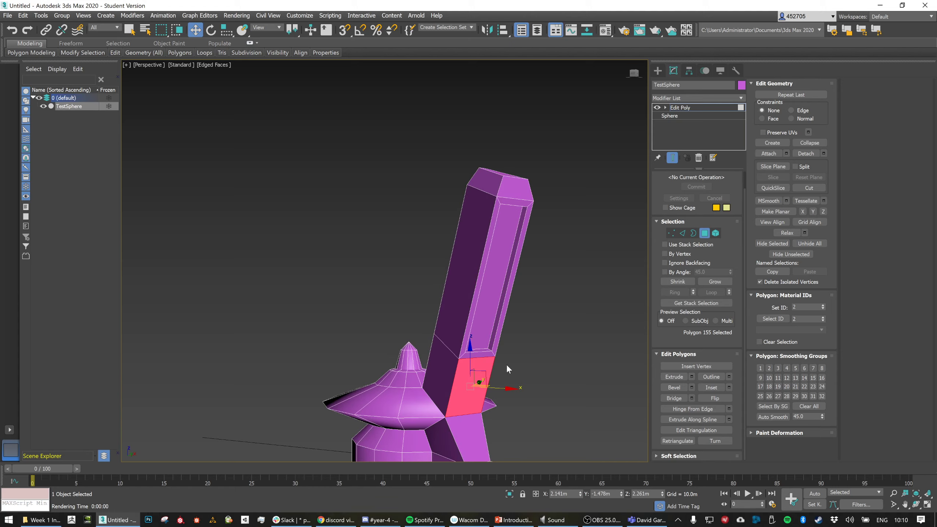
pyautogui.moveTo(529, 333); pyautogui.dragTo(570, 290, button='middle')
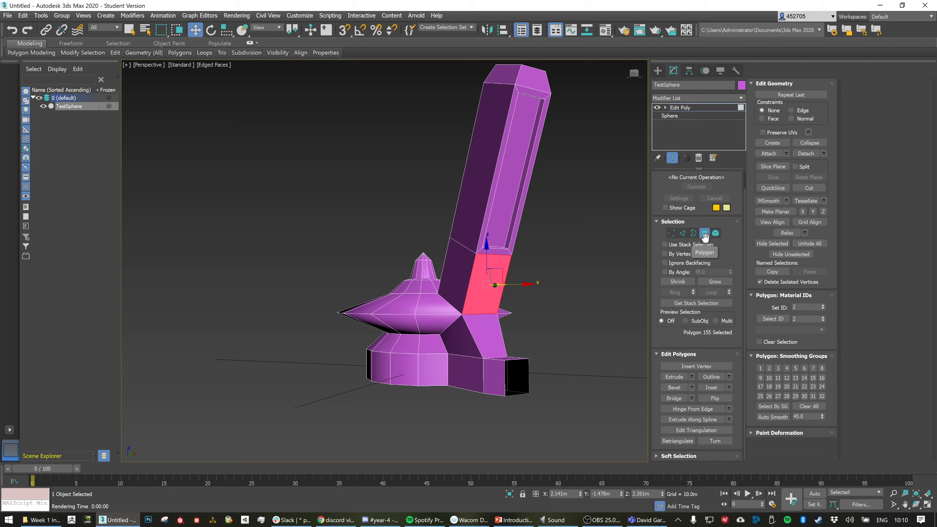
pyautogui.keyDown('alt'); pyautogui.moveTo(560, 293); pyautogui.dragTo(556, 300, button='middle'); pyautogui.keyUp('alt')
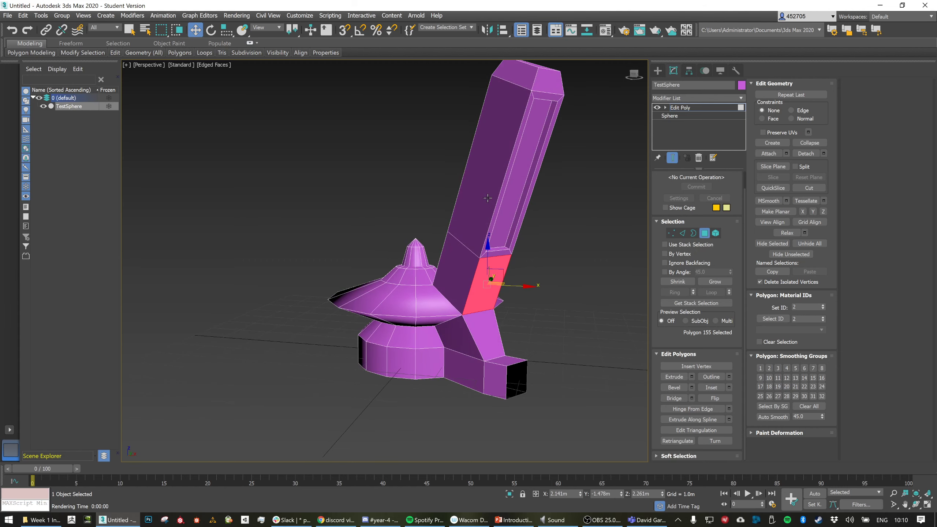
pyautogui.click(498, 205)
pyautogui.keyDown('alt'); pyautogui.moveTo(543, 245); pyautogui.dragTo(538, 245, button='middle'); pyautogui.keyUp('alt')
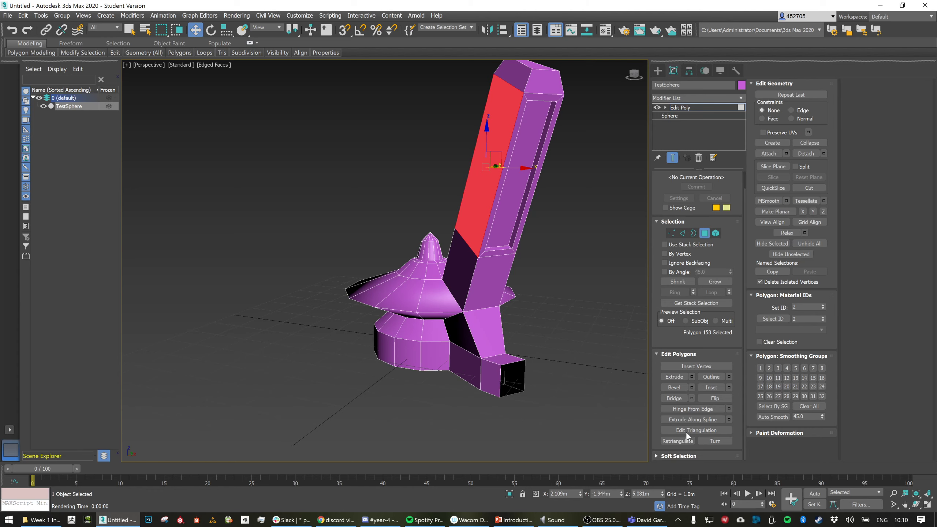
# Enable soft selection and select a single vertex on the disc's rim at vertex level
pyautogui.click(657, 456)
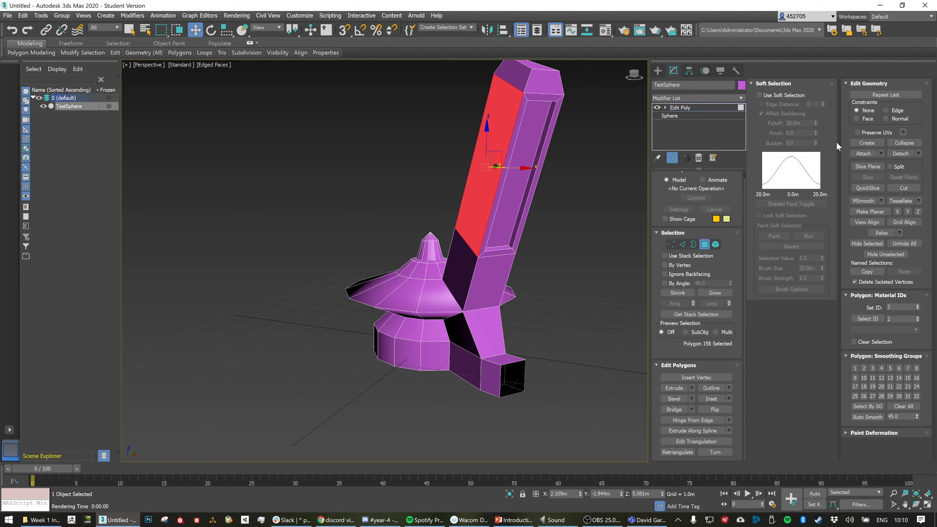
pyautogui.click(759, 95)
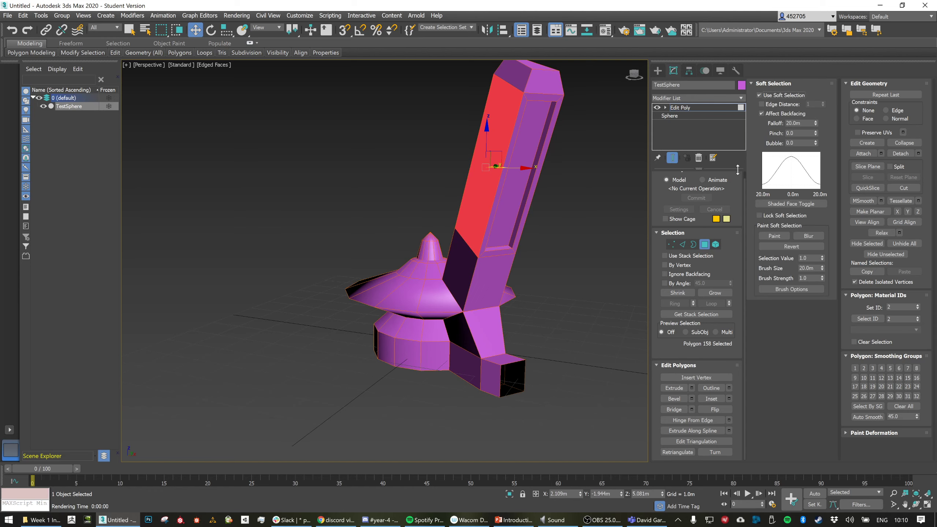
pyautogui.click(674, 243)
pyautogui.click(374, 307)
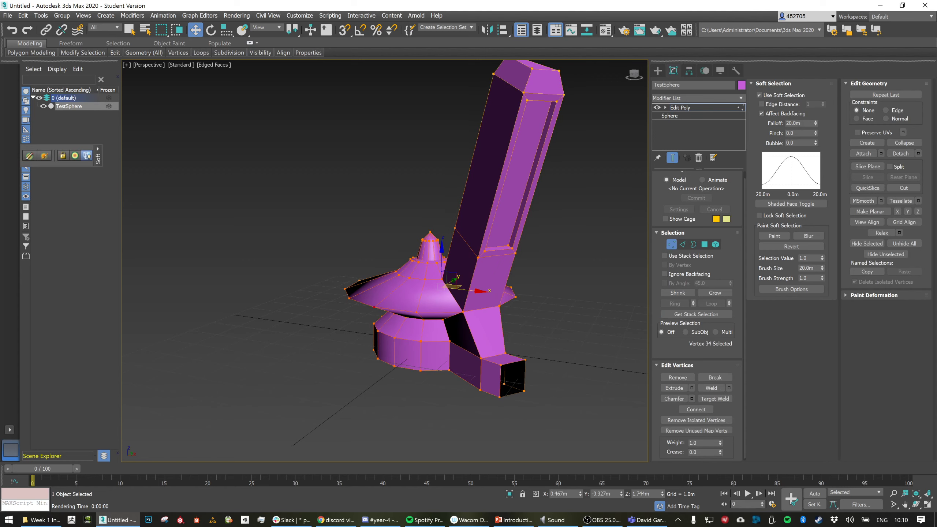
# Set the soft selection falloff to 4.0 m and move the selected rim vertex outward with its surroundings
pyautogui.moveTo(815, 123); pyautogui.dragTo(820, 142)
pyautogui.keyDown('alt'); pyautogui.moveTo(436, 313); pyautogui.dragTo(456, 322, button='middle'); pyautogui.keyUp('alt')
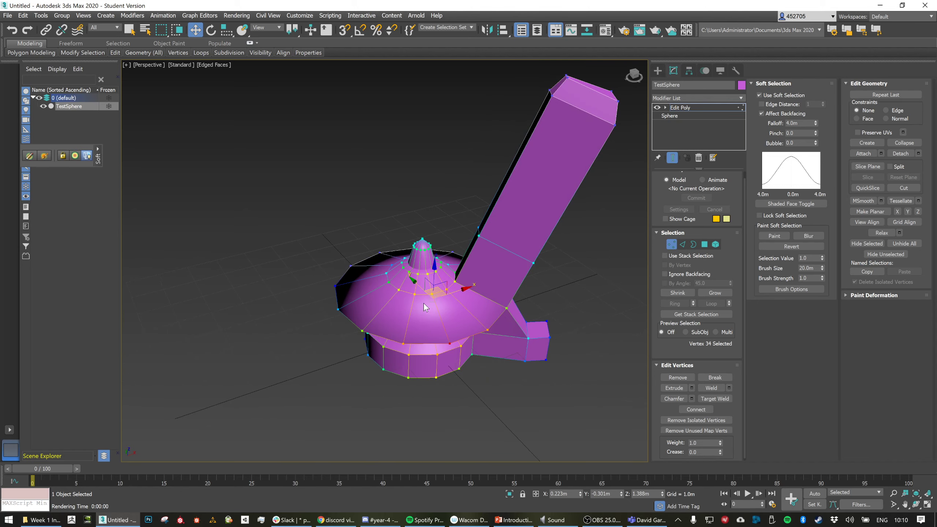
pyautogui.moveTo(439, 287)
pyautogui.mouseDown()
pyautogui.moveTo(361, 358)
pyautogui.moveTo(261, 304)
pyautogui.moveTo(334, 378)
pyautogui.moveTo(442, 258)
pyautogui.moveTo(356, 303)
pyautogui.moveTo(412, 383)
pyautogui.moveTo(496, 355)
pyautogui.moveTo(383, 335)
pyautogui.moveTo(433, 292)
pyautogui.moveTo(421, 292)
pyautogui.mouseUp()
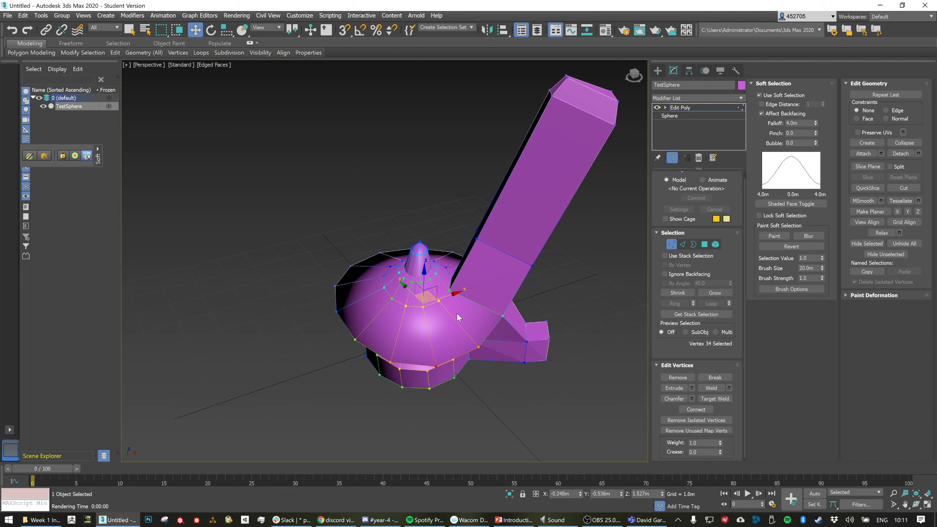
# Reduce the soft selection falloff to 2.84 m and pull the rim vertex further outward
pyautogui.keyDown('alt'); pyautogui.moveTo(486, 359); pyautogui.dragTo(498, 339, button='middle'); pyautogui.keyUp('alt')
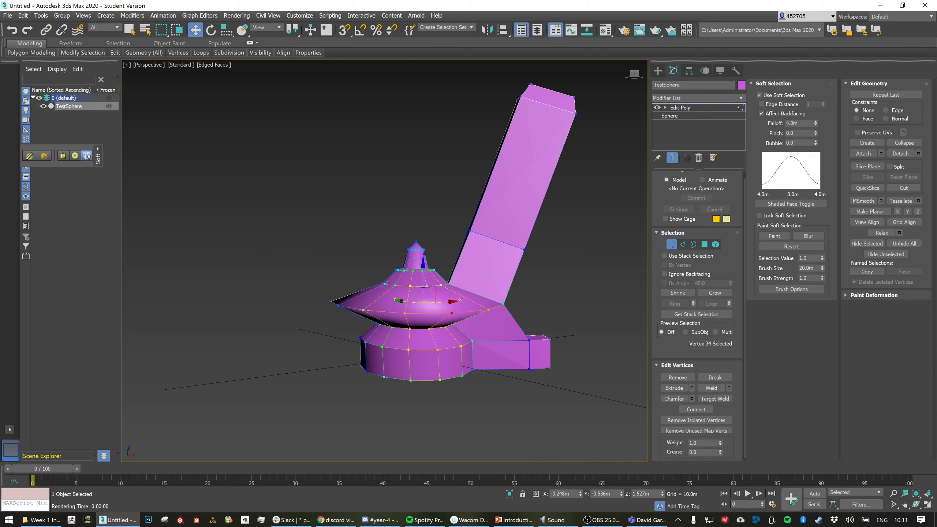
pyautogui.moveTo(814, 126); pyautogui.dragTo(814, 128)
pyautogui.keyDown('alt'); pyautogui.moveTo(494, 306); pyautogui.dragTo(439, 318, button='middle'); pyautogui.keyUp('alt')
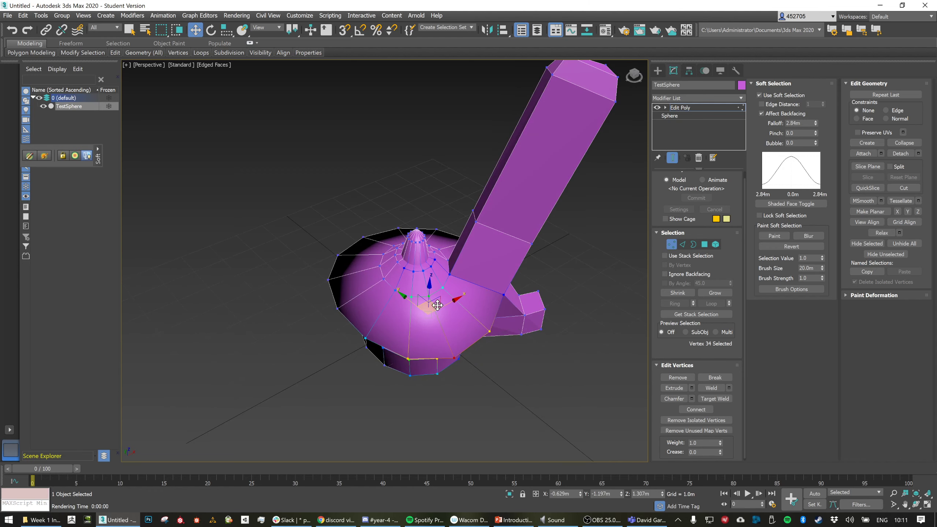
pyautogui.moveTo(434, 303); pyautogui.dragTo(436, 303)
# Raise the soft selection pinch to 3.79 and pull the selected rim vertex outward into a sharp spike
pyautogui.moveTo(816, 133); pyautogui.dragTo(815, 37)
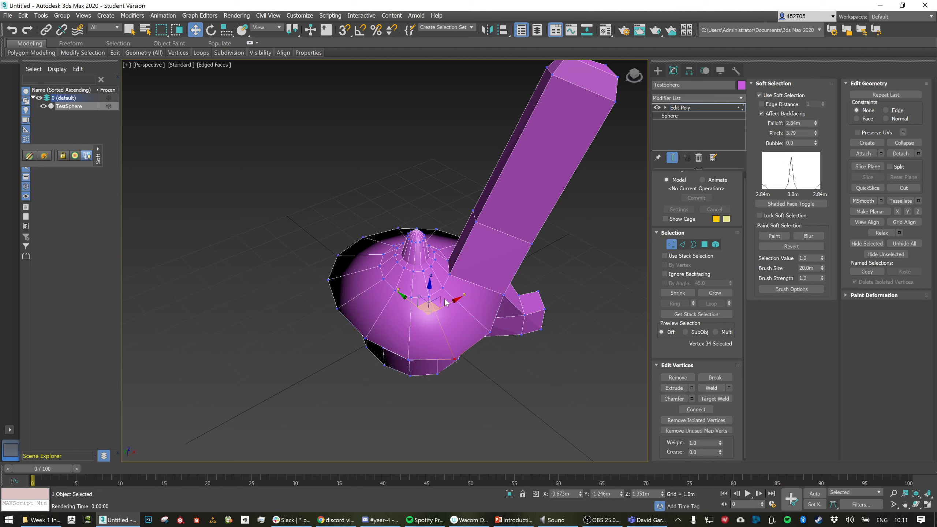
pyautogui.moveTo(432, 305); pyautogui.dragTo(465, 355)
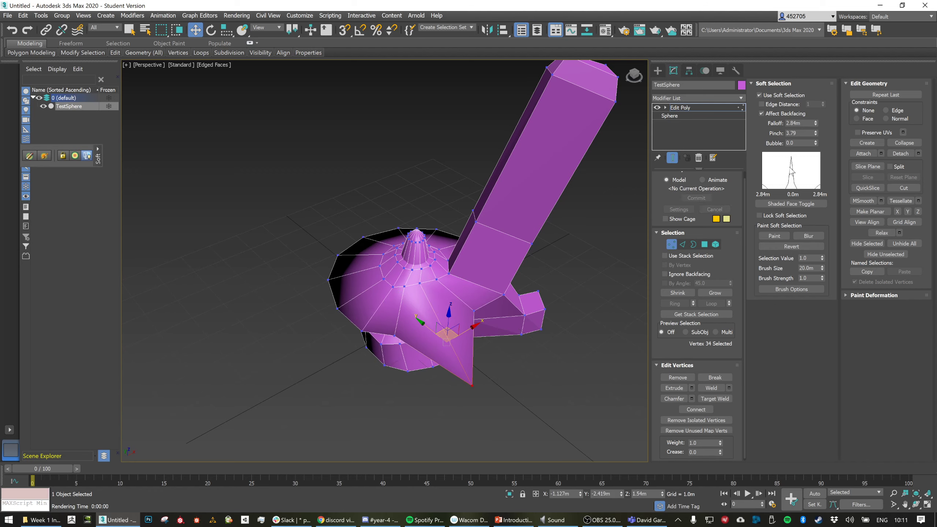
pyautogui.moveTo(452, 329); pyautogui.dragTo(425, 325)
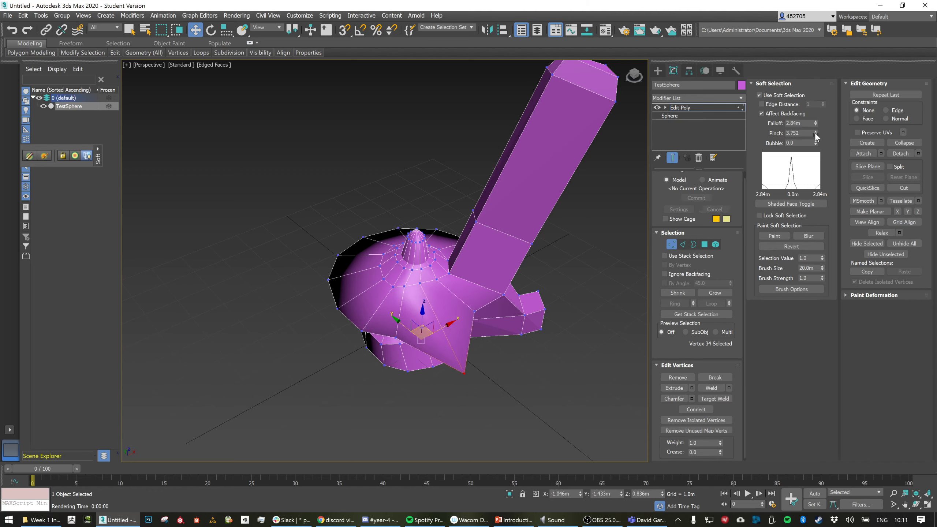
# Lower the soft selection pinch to -0.076 and turn soft selection off
pyautogui.moveTo(815, 132); pyautogui.dragTo(812, 162)
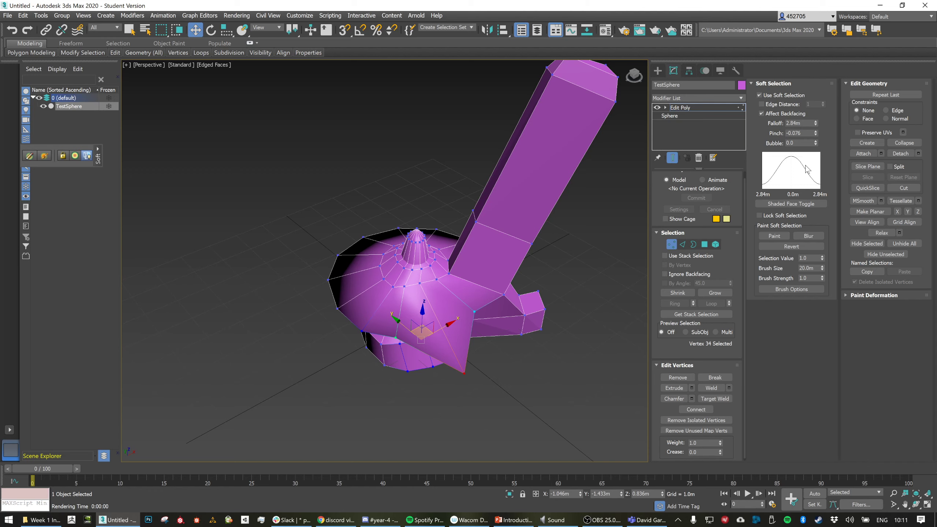
pyautogui.click(767, 96)
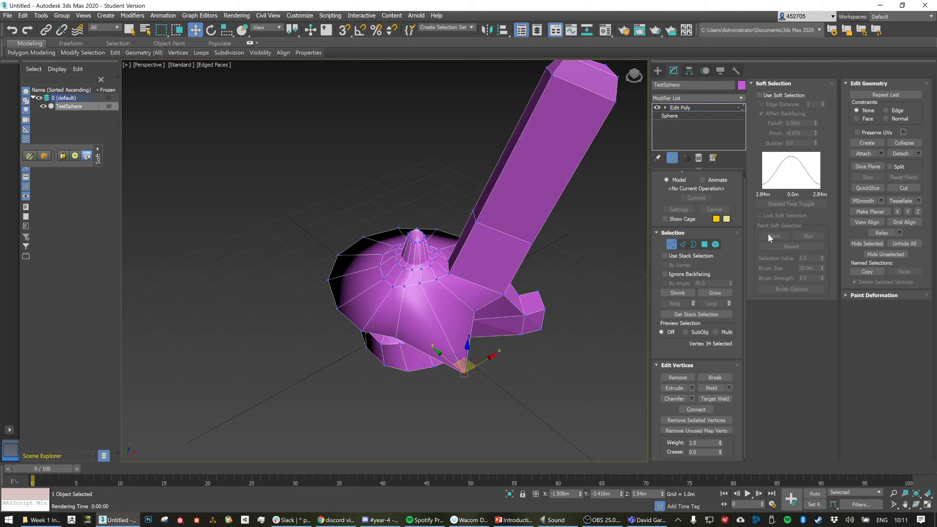
pyautogui.scroll(-1, 722, 280)
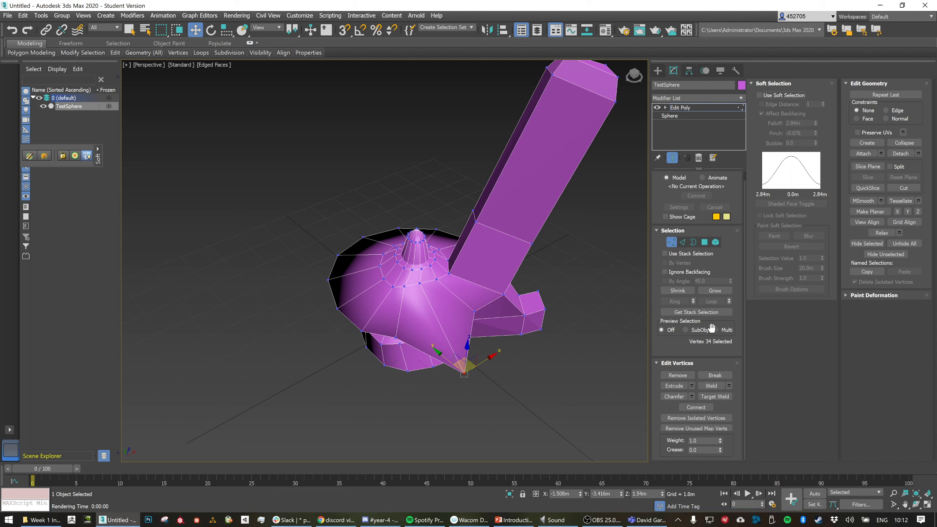
pyautogui.scroll(1, 712, 323)
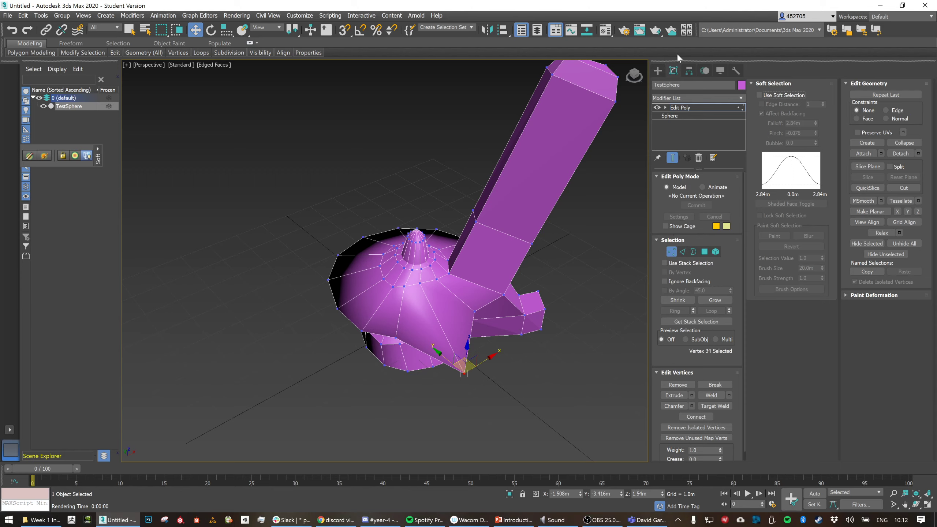
# Leave vertex editing, toggle TestSphere's visibility off and on, and delete the object from the scene
pyautogui.click(657, 68)
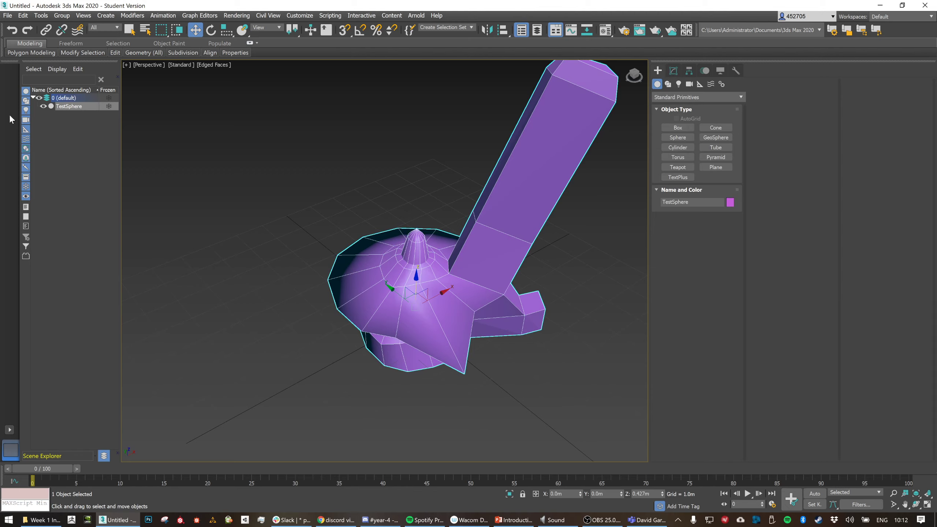
pyautogui.click(44, 127)
pyautogui.click(43, 107)
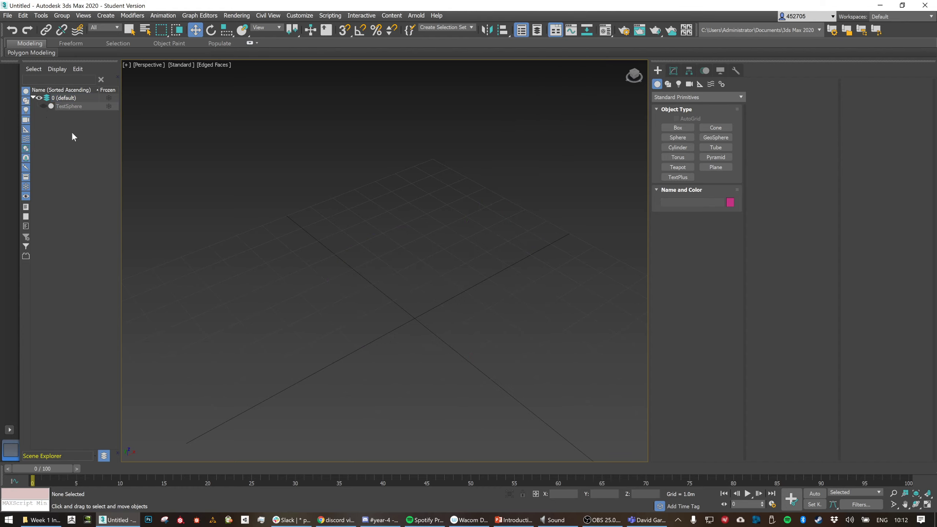
pyautogui.click(44, 106)
pyautogui.click(68, 106)
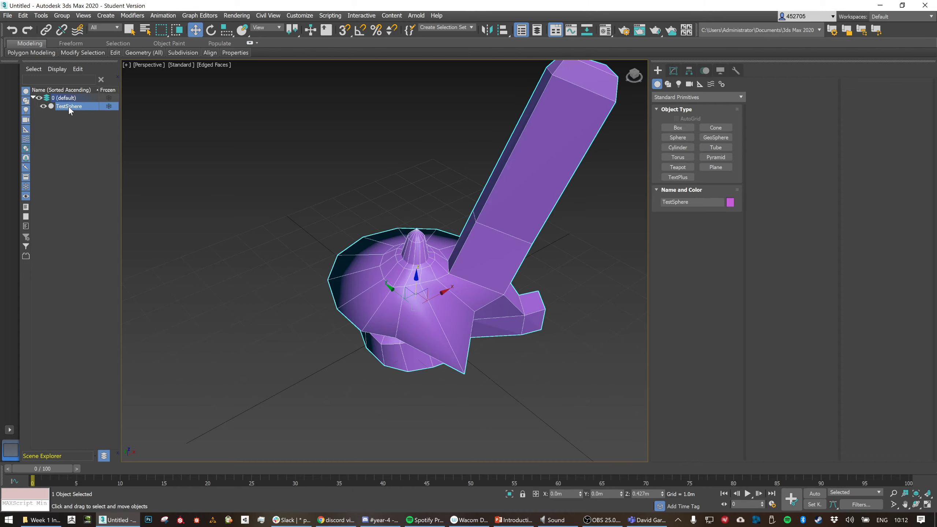
pyautogui.press('Delete')
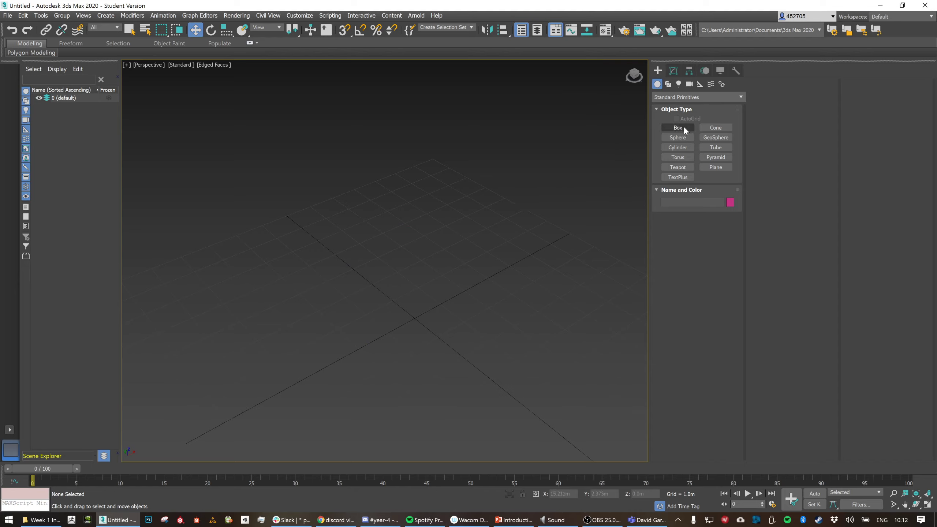
# Switch to the Chrome browser and look through Google image results for "zelda crate"
pyautogui.click(336, 520)
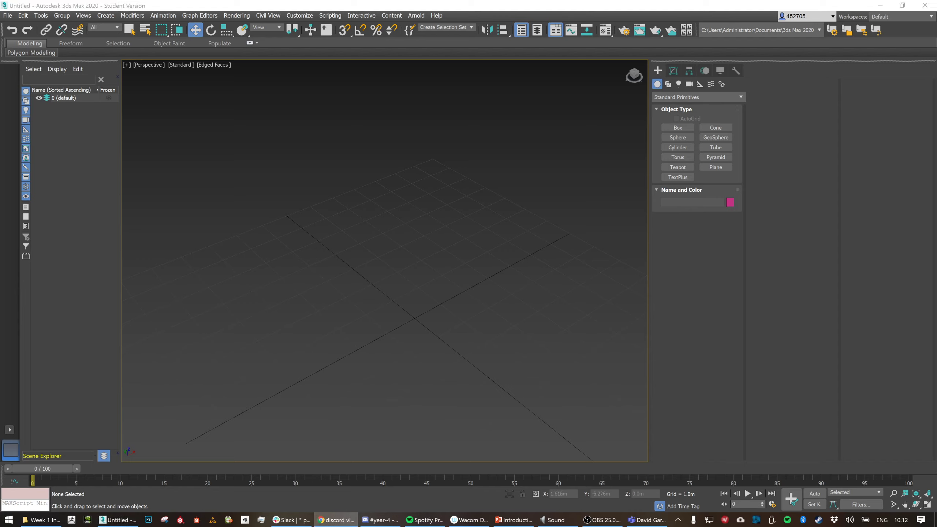
pyautogui.moveTo(936, 274); pyautogui.dragTo(393, 1)
pyautogui.click(209, 134)
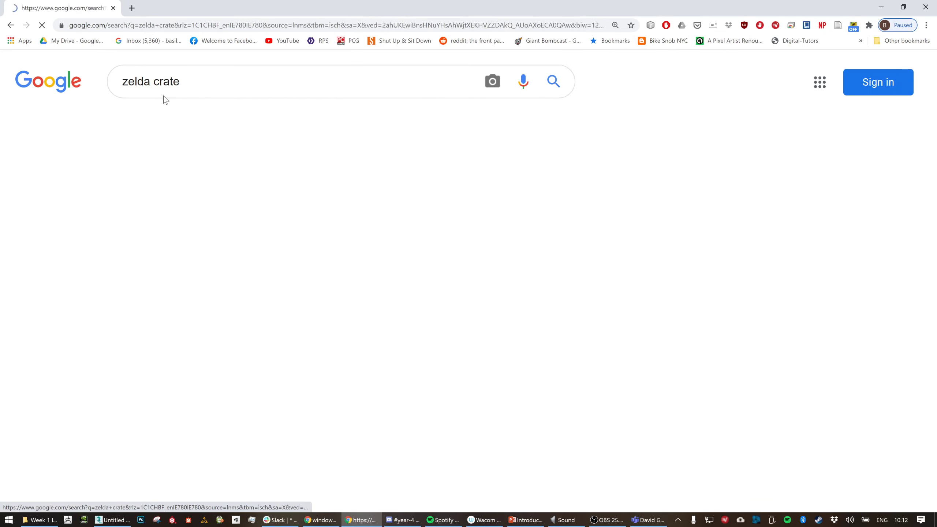
pyautogui.scroll(-10, 301, 228)
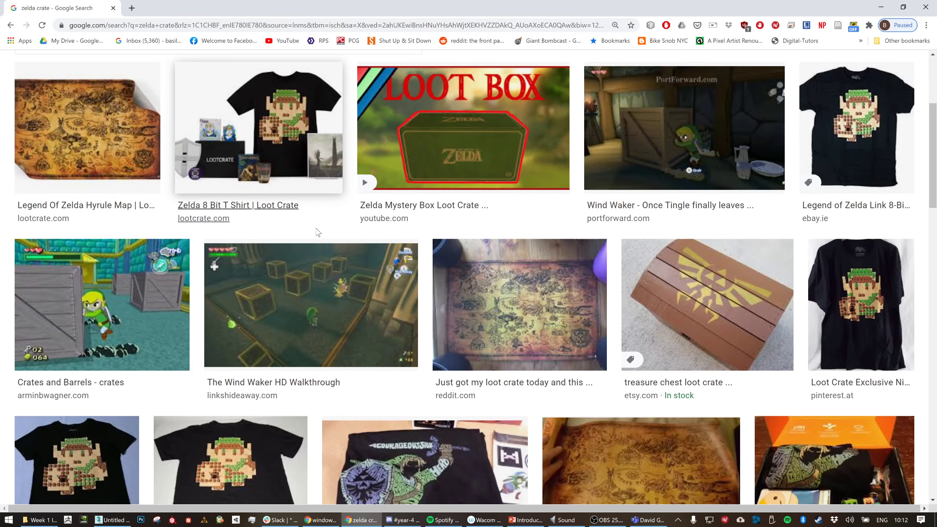
# Refine the image search to "zelda crate ocarina of time" and look through the results for crate references
pyautogui.scroll(10, 636, 289)
pyautogui.click(214, 81)
pyautogui.write('ocarina of time')
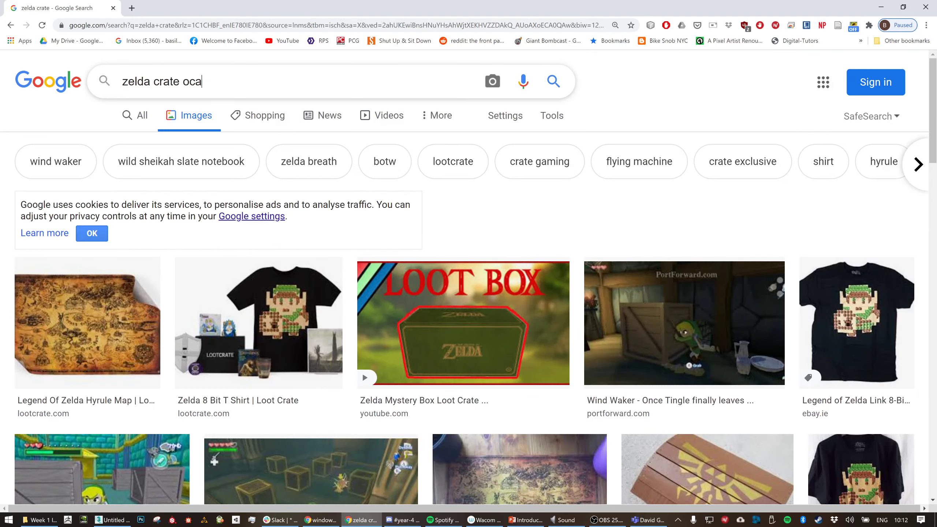
pyautogui.press('Return')
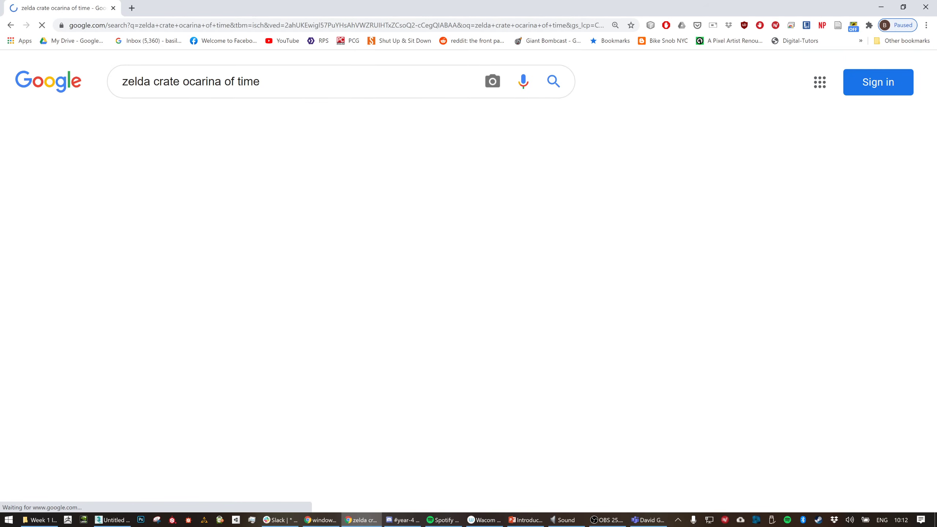
pyautogui.scroll(-5, 473, 205)
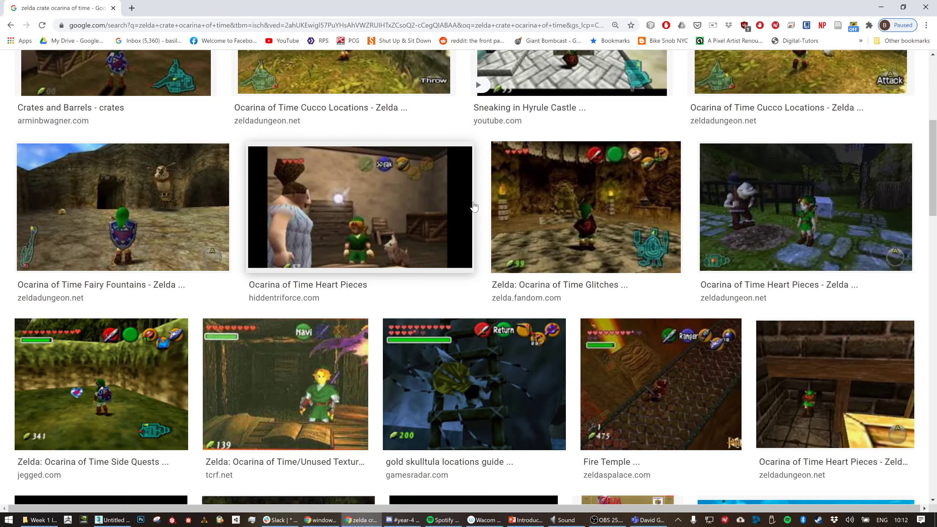
pyautogui.scroll(-10, 474, 207)
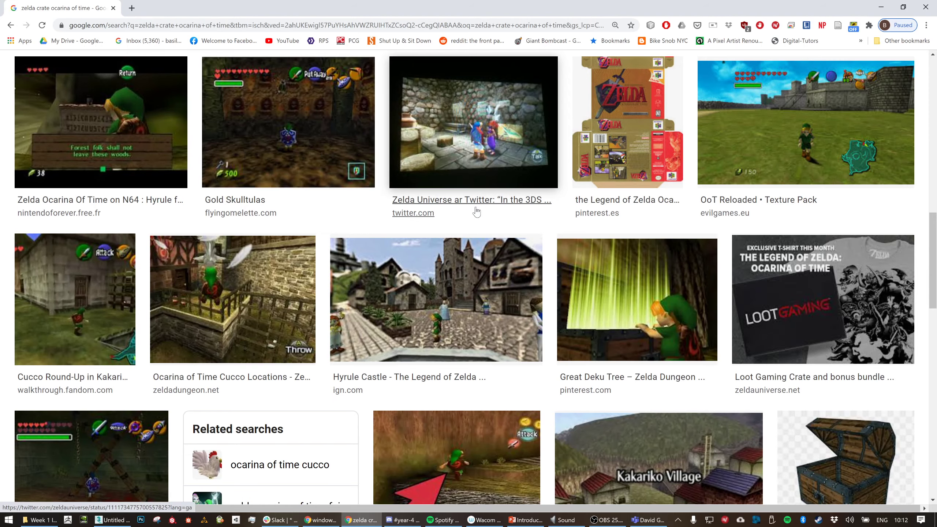
pyautogui.scroll(-15, 477, 213)
pyautogui.press('Home')
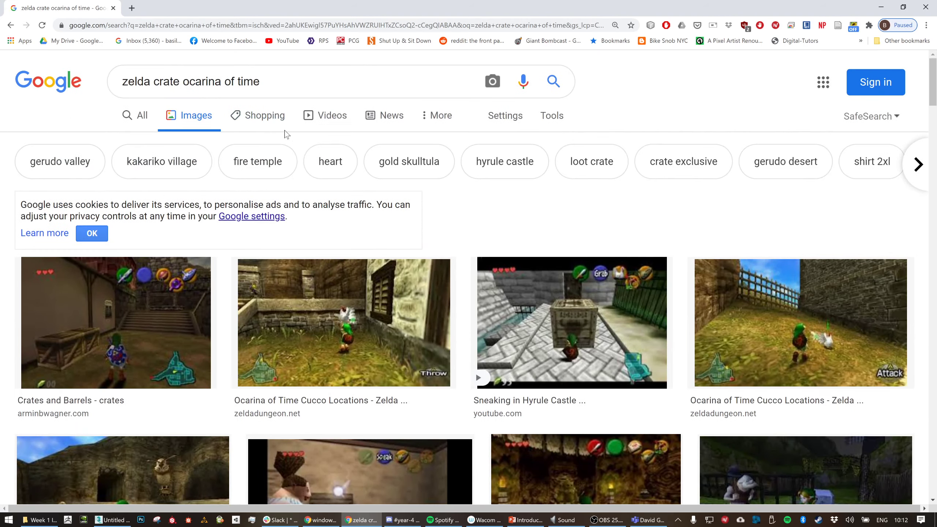
# Change the image search to "zelda chest ocarina of time"
pyautogui.doubleClick(167, 82)
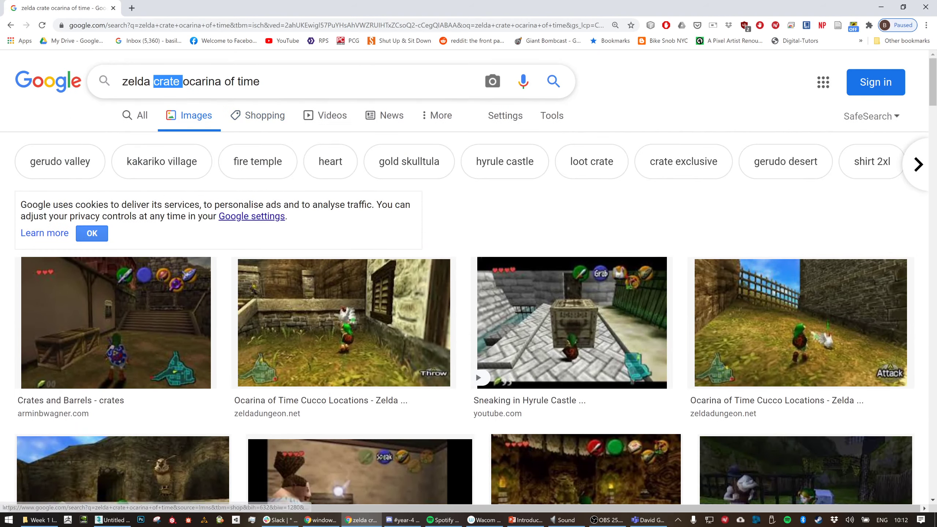
pyautogui.write('chest')
pyautogui.press('Return')
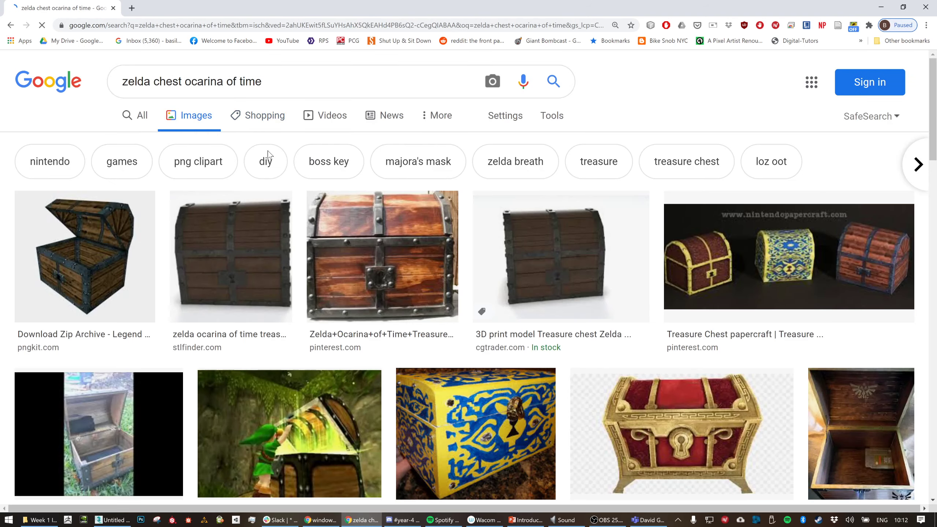
# Examine the treasure chest image results for a suitable modelling reference, comparing the chests' shapes, lids and metal bands
pyautogui.scroll(-3, 309, 234)
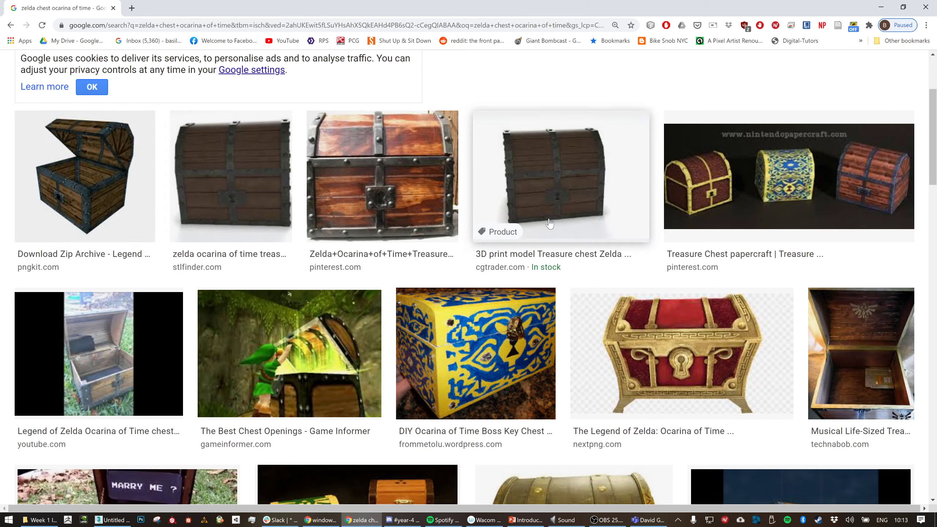
pyautogui.scroll(-1, 546, 224)
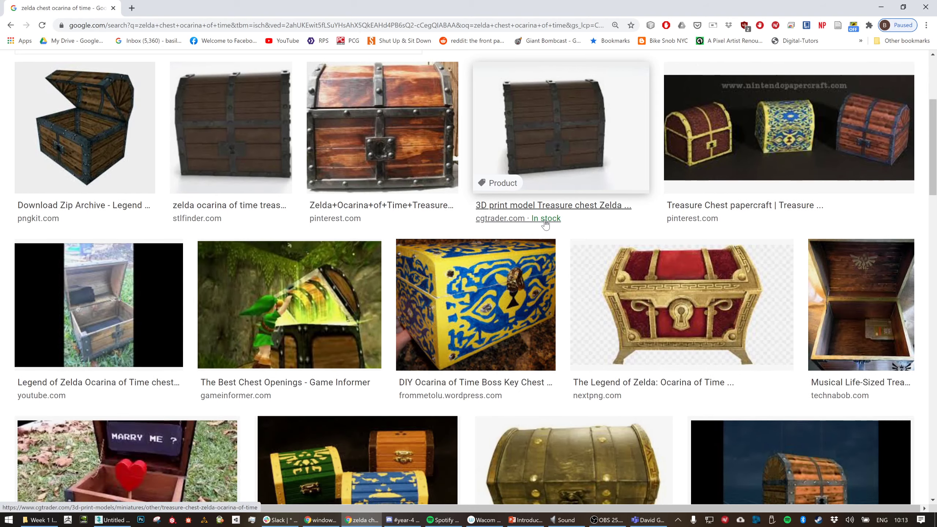
pyautogui.scroll(-2, 545, 225)
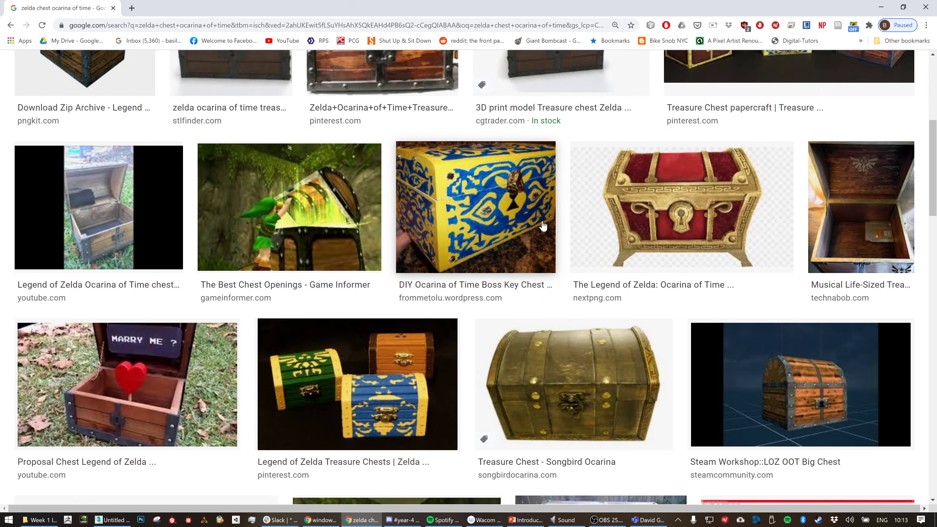
pyautogui.scroll(-2, 541, 226)
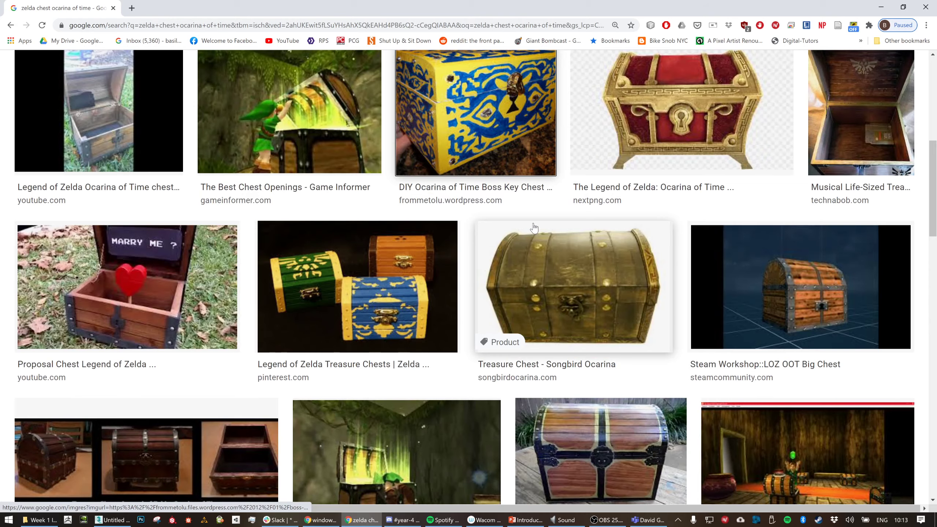
pyautogui.scroll(-3, 528, 236)
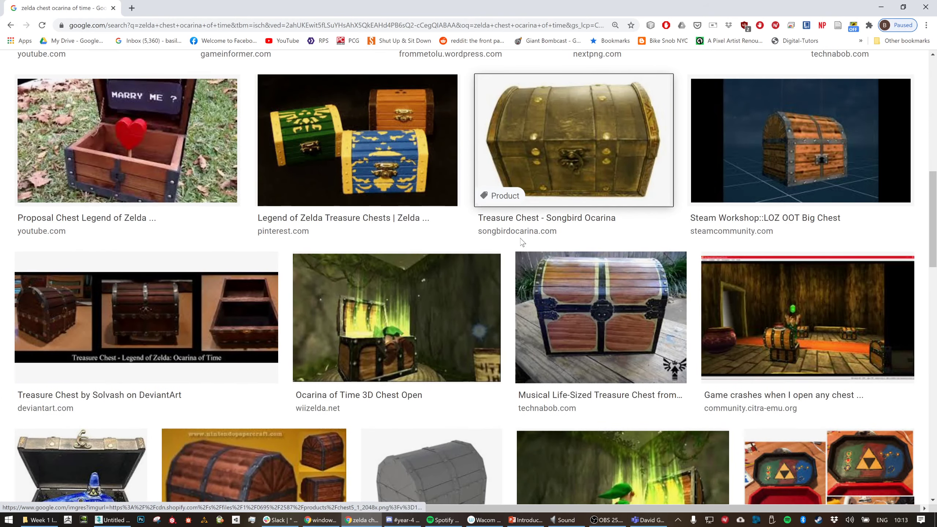
pyautogui.scroll(4, 520, 242)
pyautogui.scroll(-8, 518, 244)
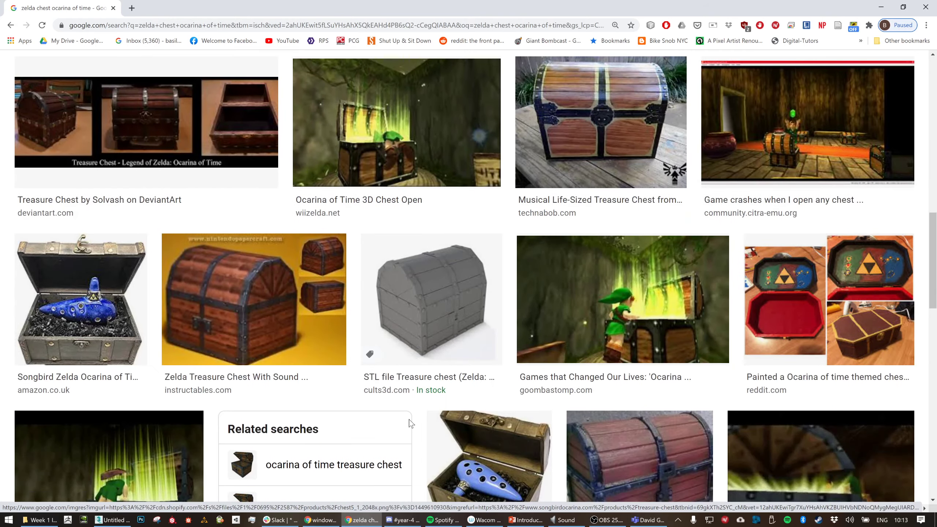
pyautogui.scroll(-4, 421, 310)
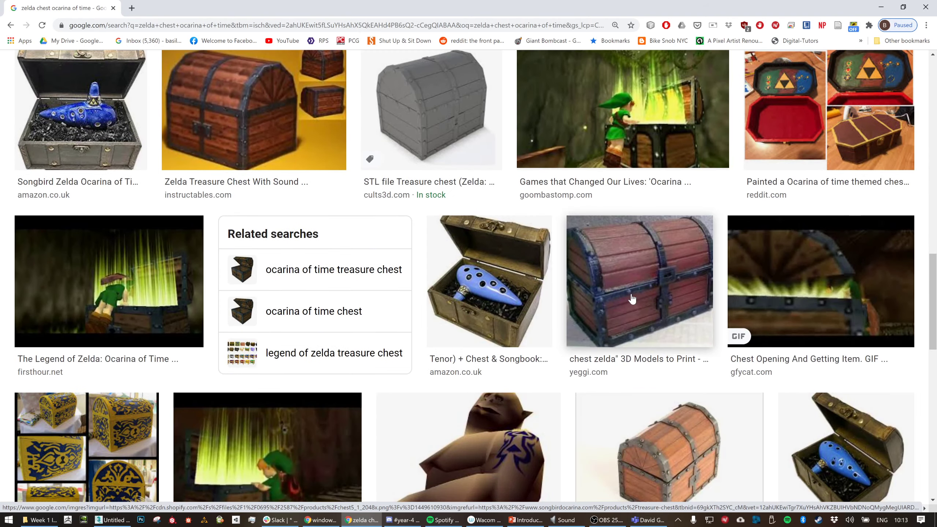
pyautogui.scroll(-3, 629, 299)
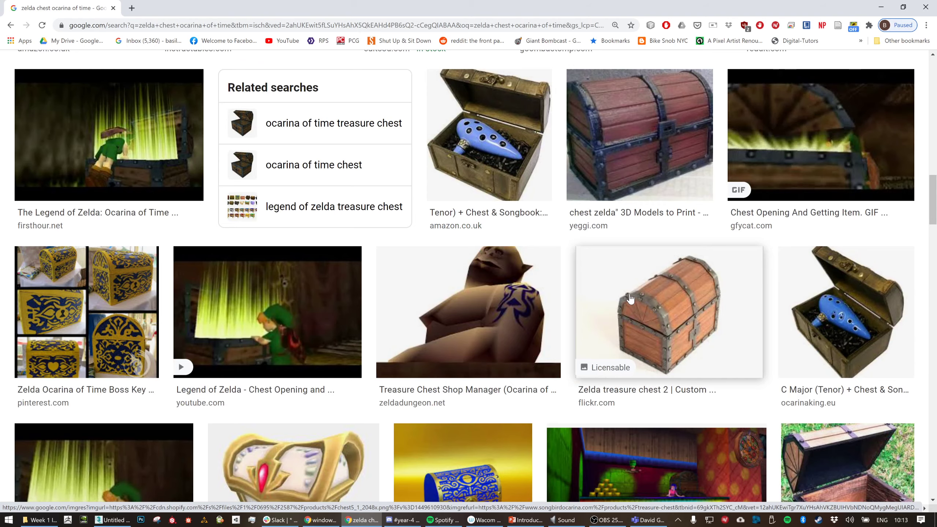
pyautogui.scroll(-5, 629, 298)
pyautogui.scroll(-4, 153, 282)
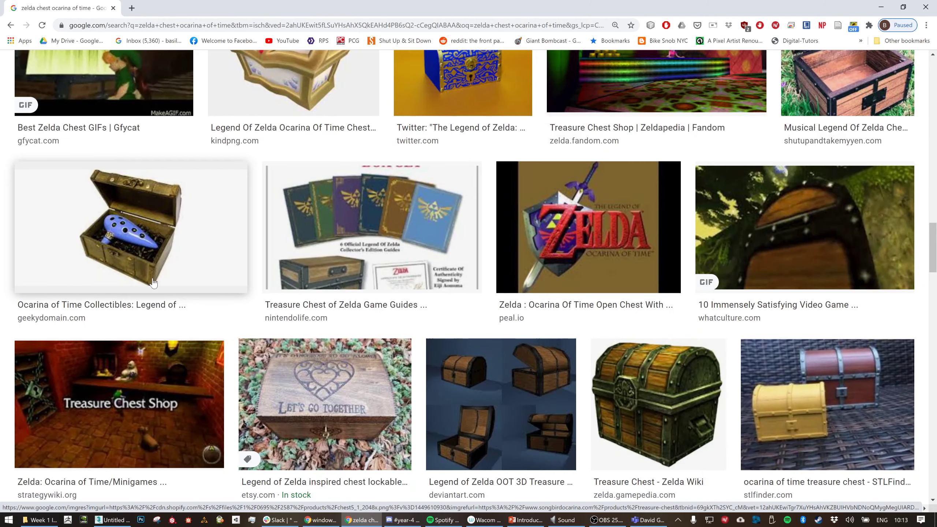
pyautogui.scroll(-1, 570, 356)
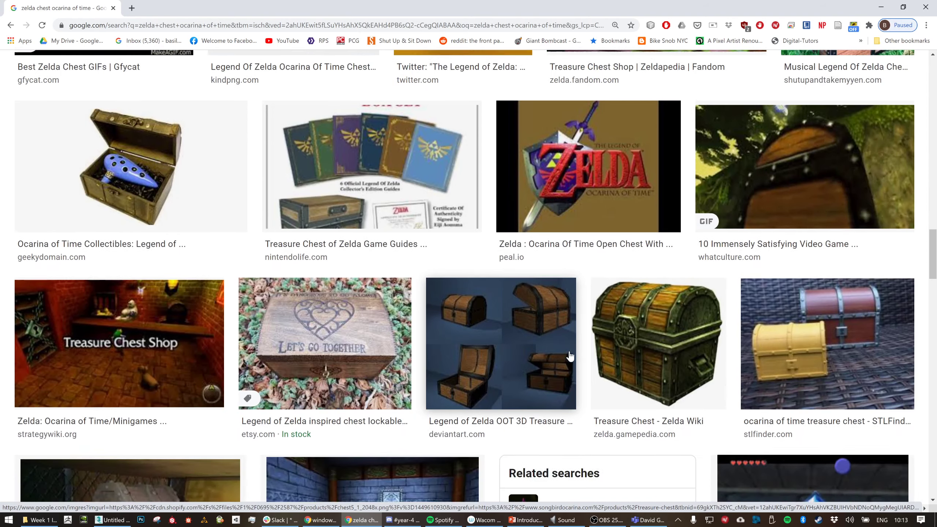
pyautogui.scroll(-1, 569, 357)
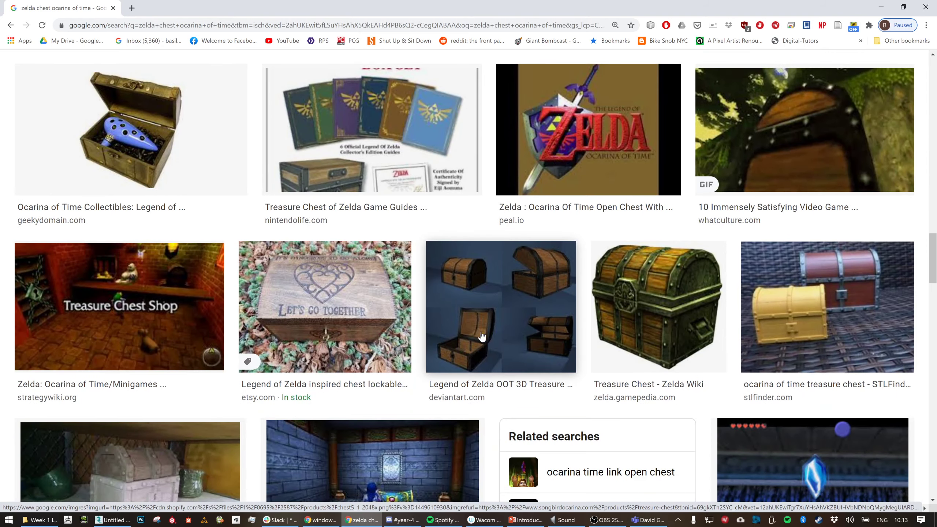
pyautogui.scroll(-3, 504, 333)
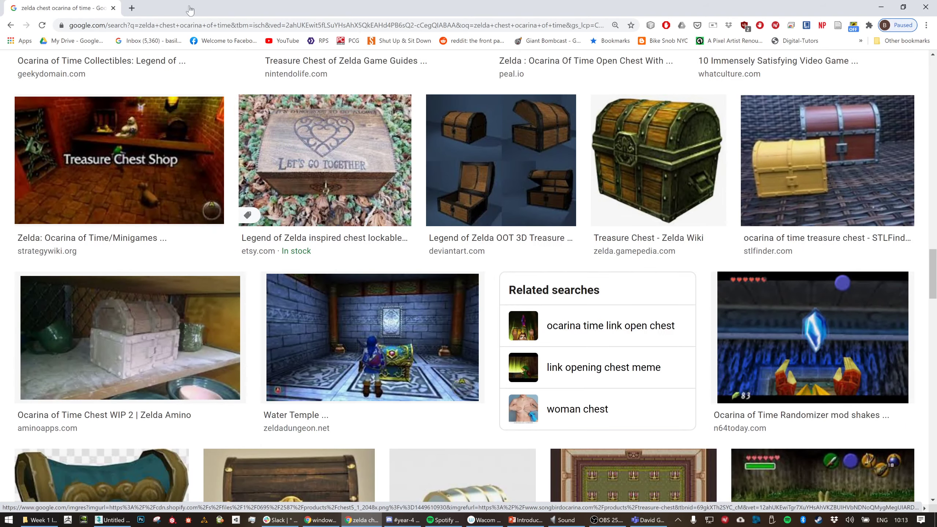
# Open the suggested Sketchfab profile in a new browser tab and view its DT508 Asset Design collection
pyautogui.click(132, 8)
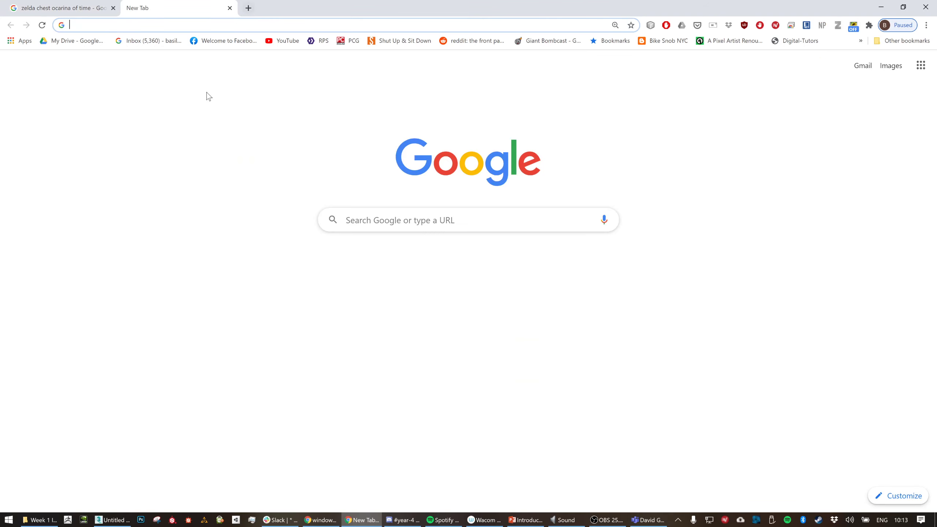
pyautogui.write('sketchfab')
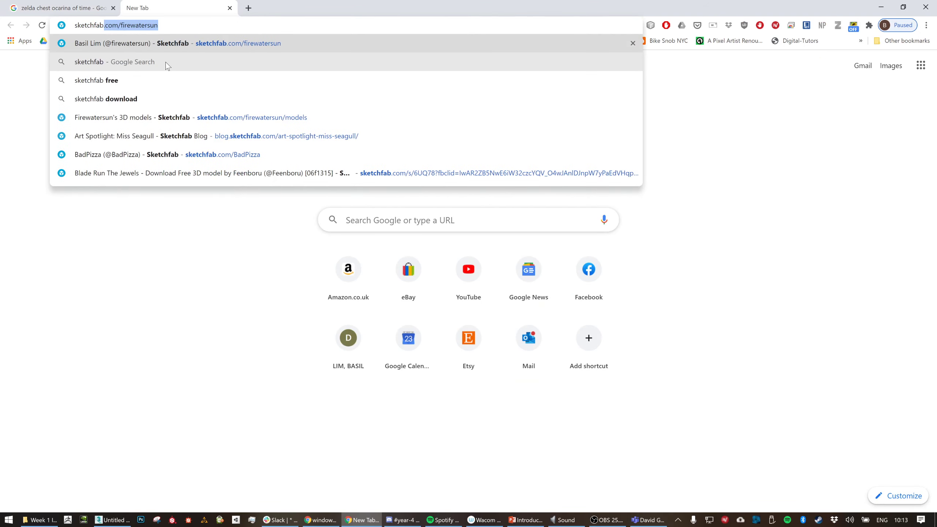
pyautogui.press('Return')
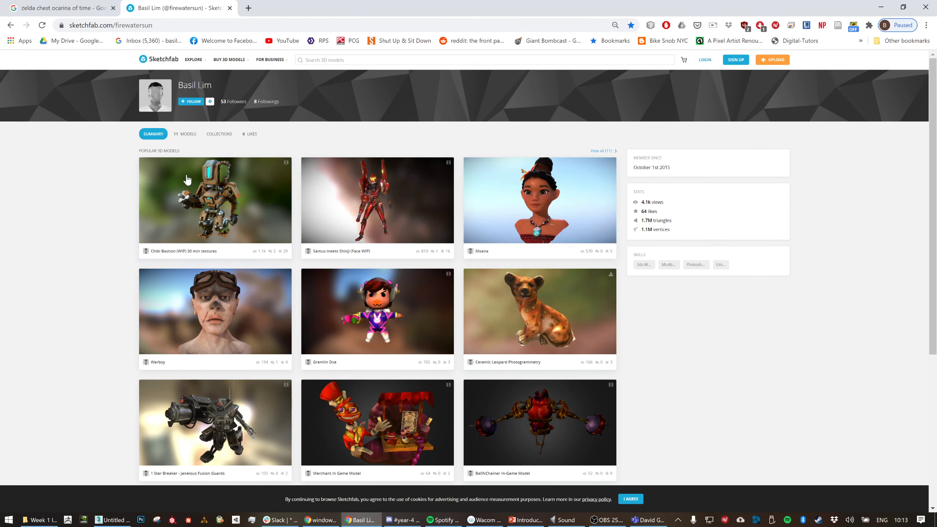
pyautogui.click(224, 137)
pyautogui.click(329, 209)
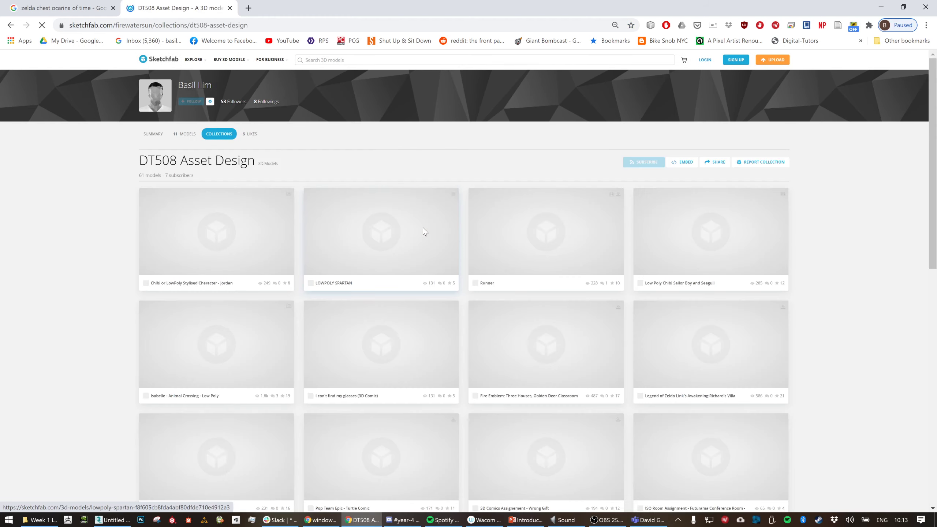
# Search Sketchfab for "zelda chest" and open the Zelda's Chest model
pyautogui.click(369, 59)
pyautogui.write('zelda chest')
pyautogui.press('Return')
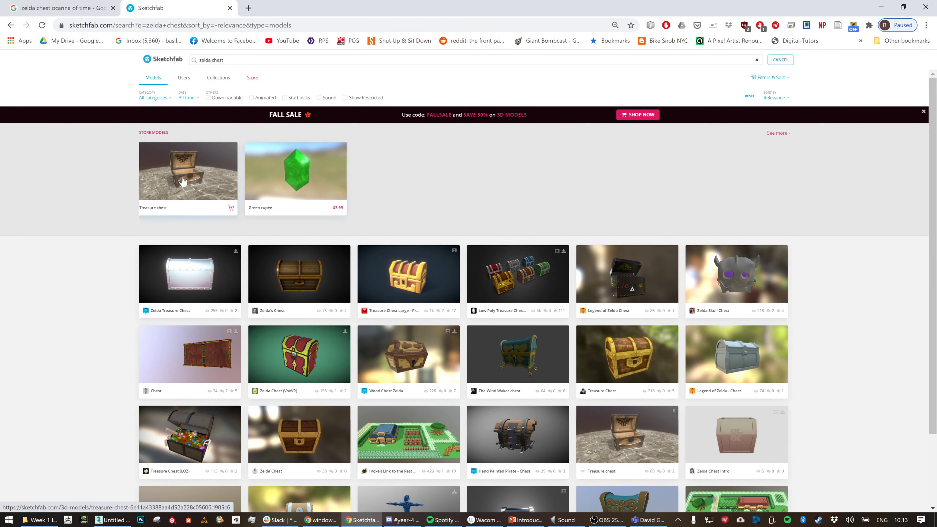
pyautogui.click(331, 263)
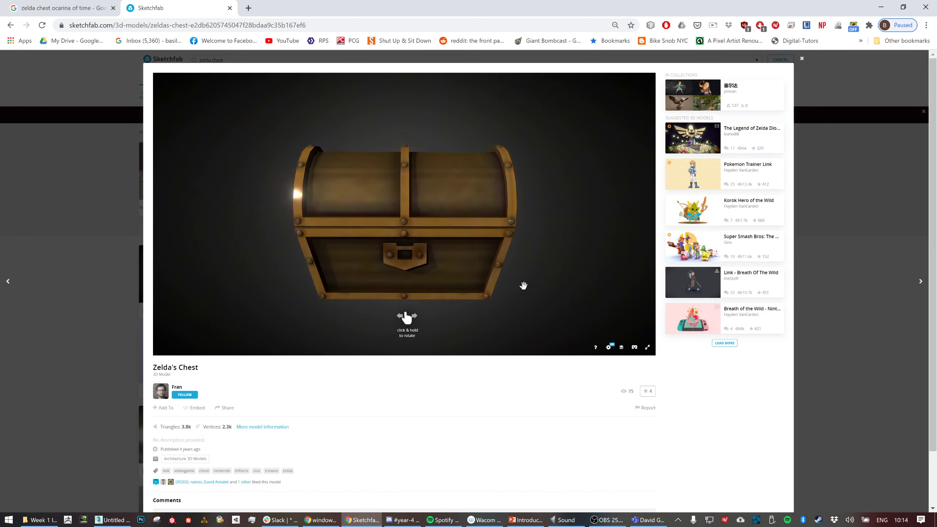
# Examine the chest from the side and front, showing its wireframe with the Model Inspector
pyautogui.moveTo(516, 268); pyautogui.dragTo(450, 269)
pyautogui.click(621, 347)
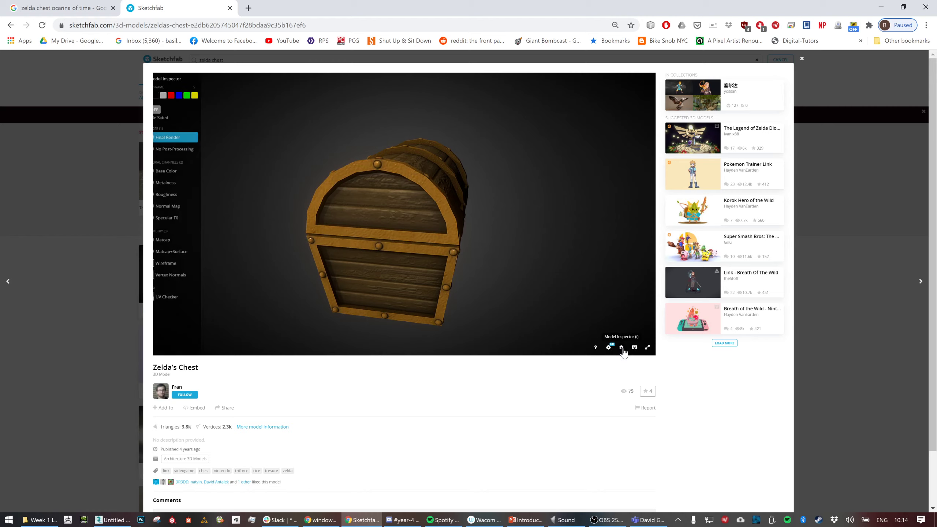
pyautogui.click(179, 263)
pyautogui.moveTo(379, 251); pyautogui.dragTo(435, 255)
# Examine the chest's Base Color, Metalness, Roughness and Normal Map channels one after another from different angles
pyautogui.click(180, 172)
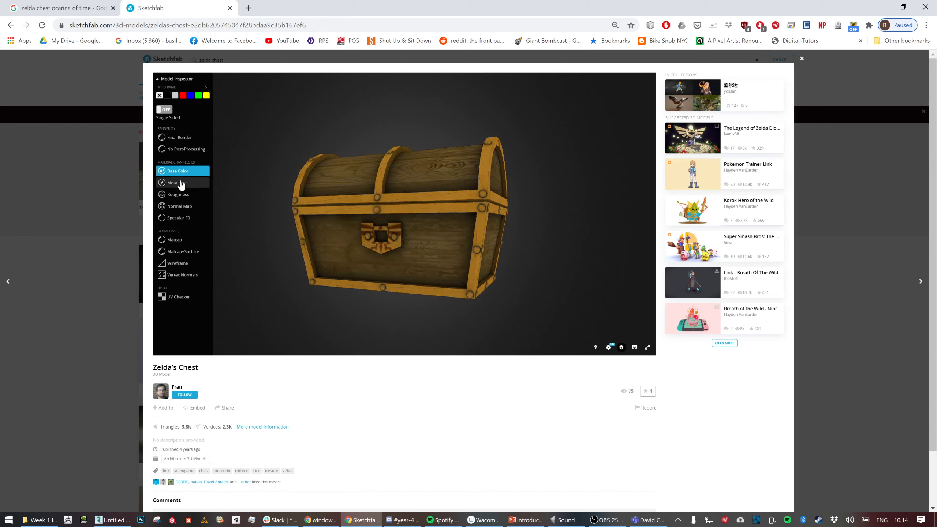
pyautogui.moveTo(465, 203); pyautogui.dragTo(383, 205)
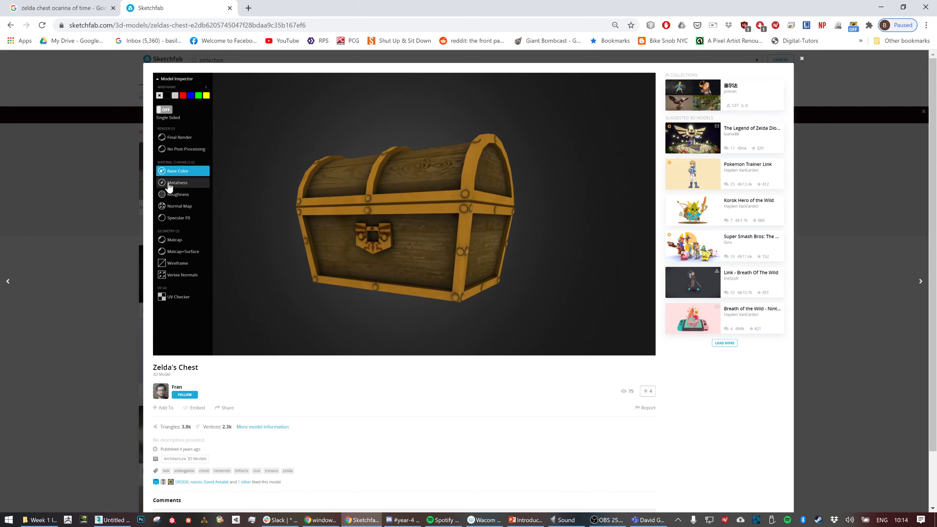
pyautogui.click(174, 182)
pyautogui.moveTo(302, 199); pyautogui.dragTo(222, 203)
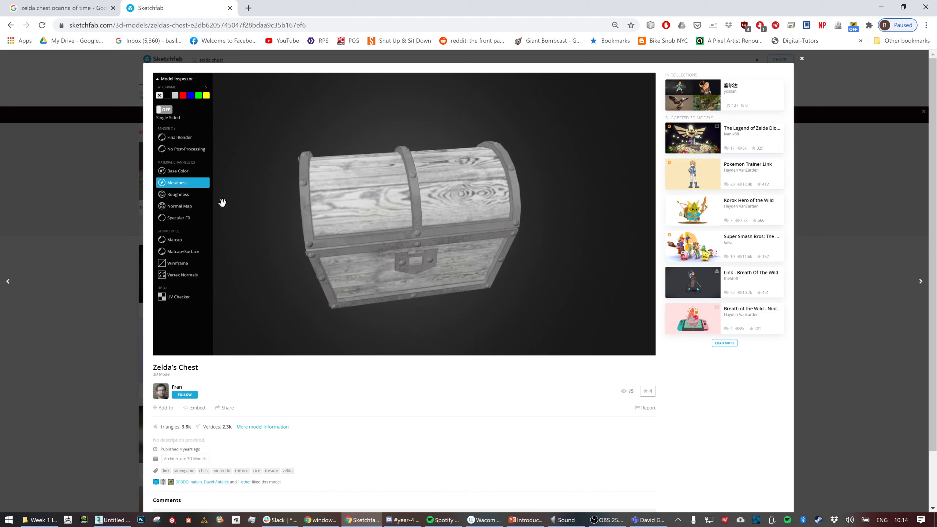
pyautogui.click(179, 194)
pyautogui.click(180, 206)
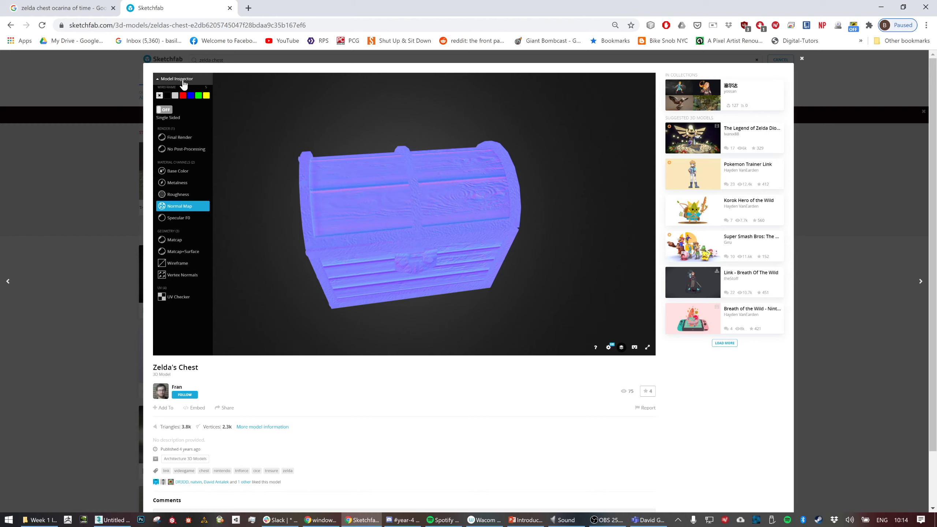
# Compare the final render with the normal map, check the viewer settings, and display the chest's Base Color channel
pyautogui.click(621, 349)
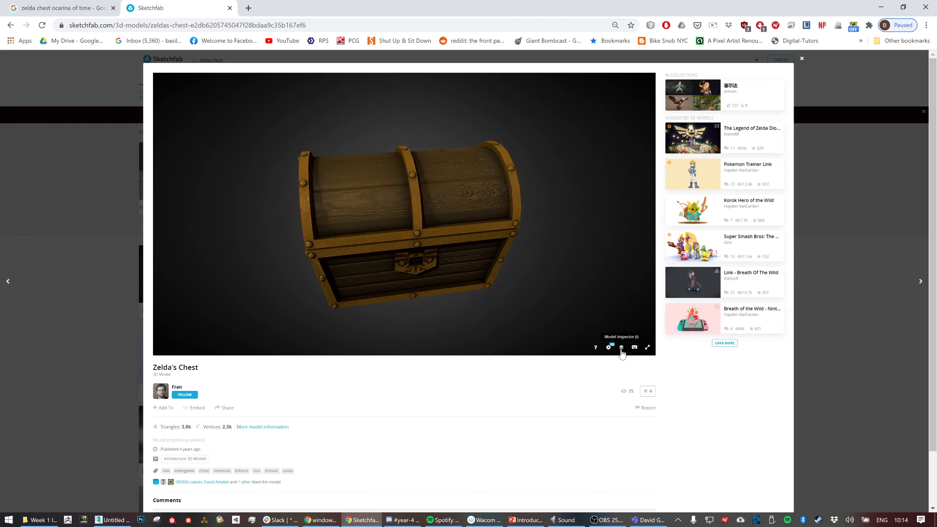
pyautogui.click(621, 348)
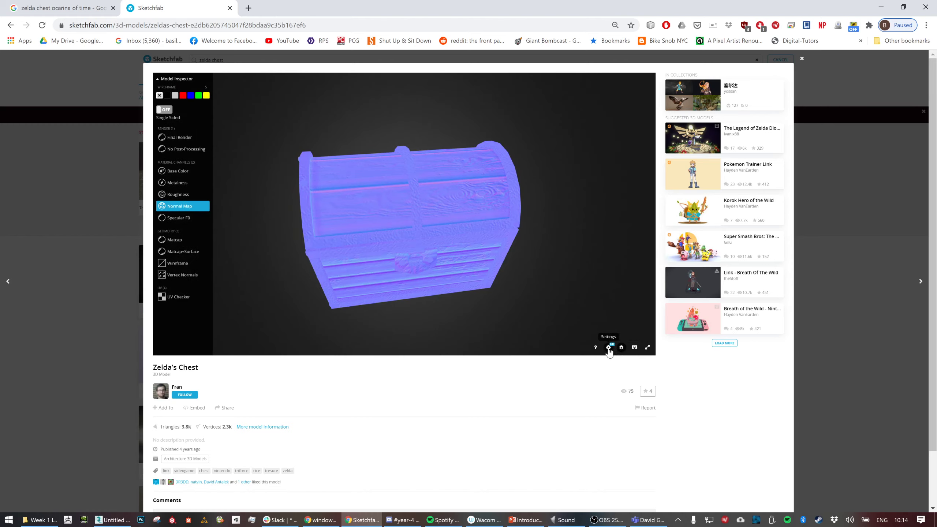
pyautogui.click(609, 349)
pyautogui.click(609, 349)
pyautogui.click(173, 172)
pyautogui.click(165, 79)
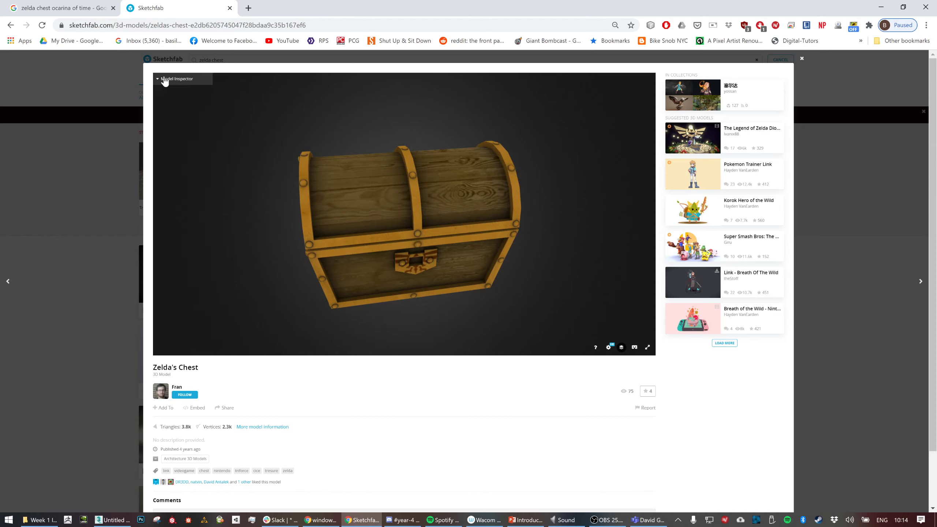
pyautogui.click(165, 79)
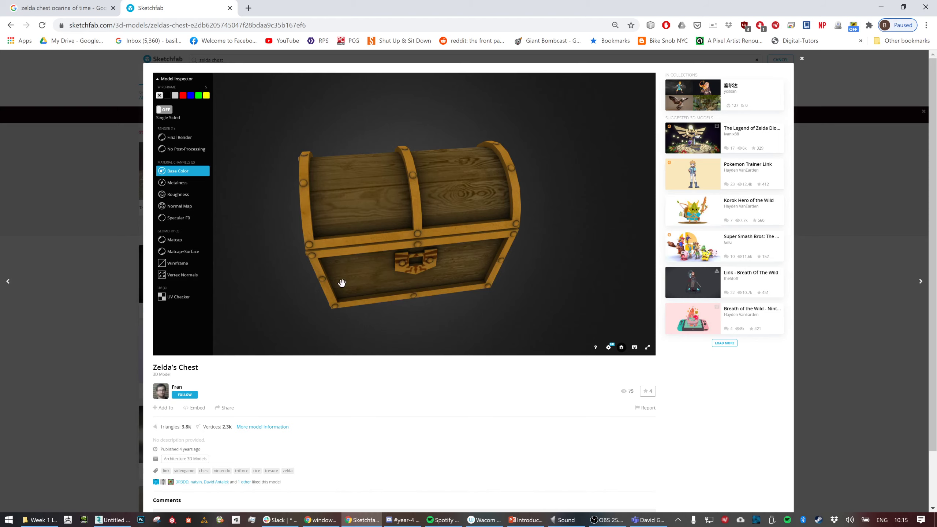
# Examine the chest's UV Checker view and its wireframe, viewing the mesh from the opposite front corner
pyautogui.click(177, 298)
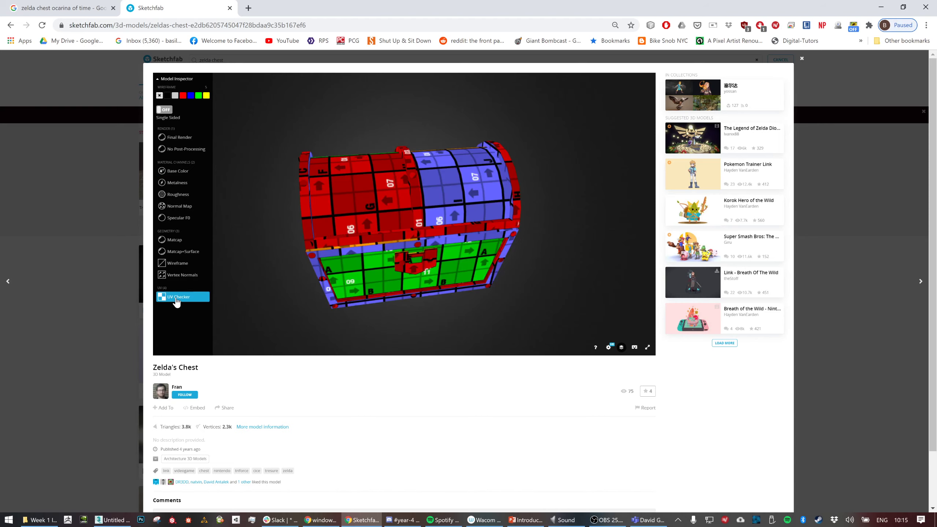
pyautogui.click(176, 263)
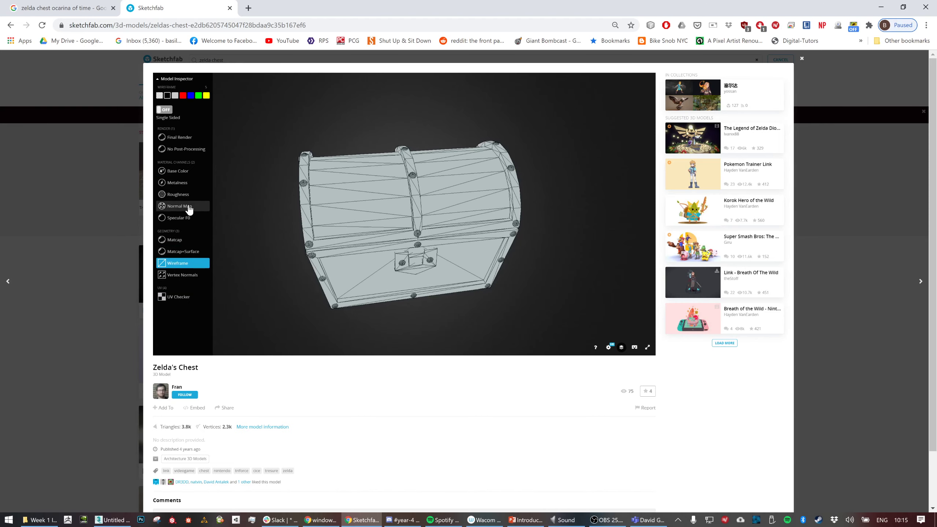
pyautogui.moveTo(407, 250)
pyautogui.mouseDown()
pyautogui.moveTo(366, 245)
pyautogui.moveTo(443, 236)
pyautogui.moveTo(368, 289)
pyautogui.moveTo(389, 258)
pyautogui.moveTo(384, 278)
pyautogui.moveTo(556, 309)
pyautogui.moveTo(573, 260)
pyautogui.moveTo(575, 307)
pyautogui.mouseUp()
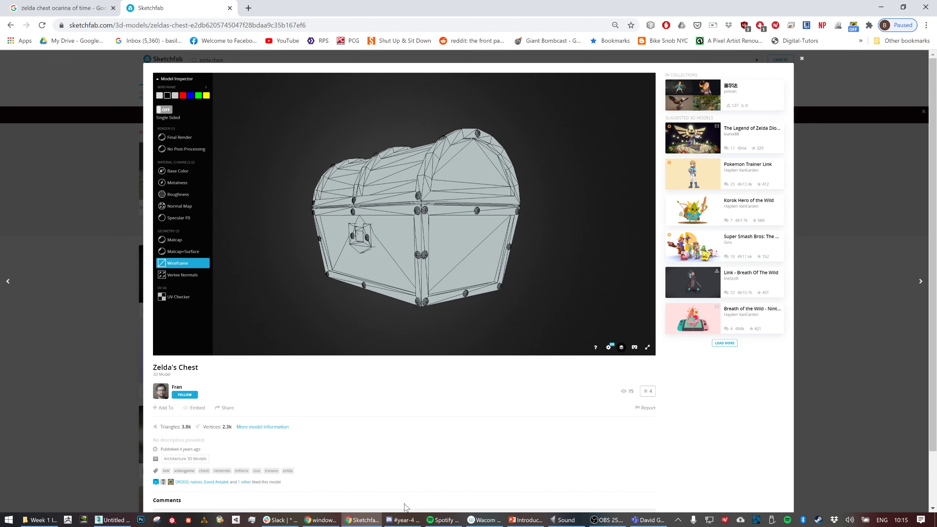
# Switch to 3ds Max and create a tall box with a 1 m by 1 m base, using grid snapping
pyautogui.click(113, 520)
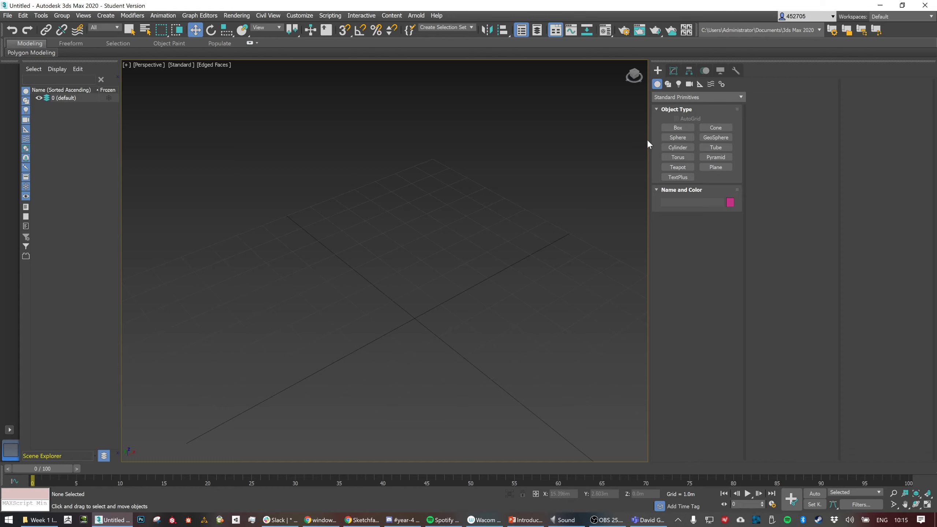
pyautogui.click(676, 128)
pyautogui.press('s')
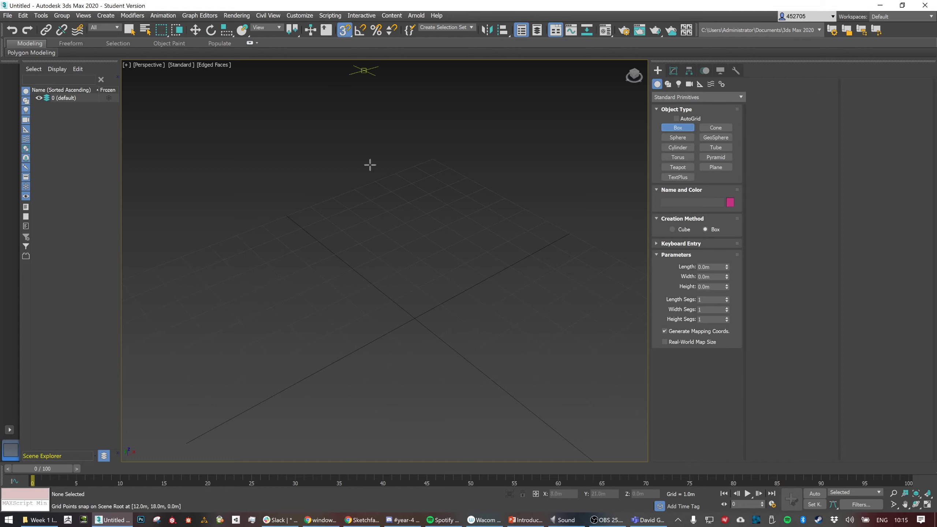
pyautogui.click(490, 338)
pyautogui.moveTo(490, 336); pyautogui.dragTo(489, 308)
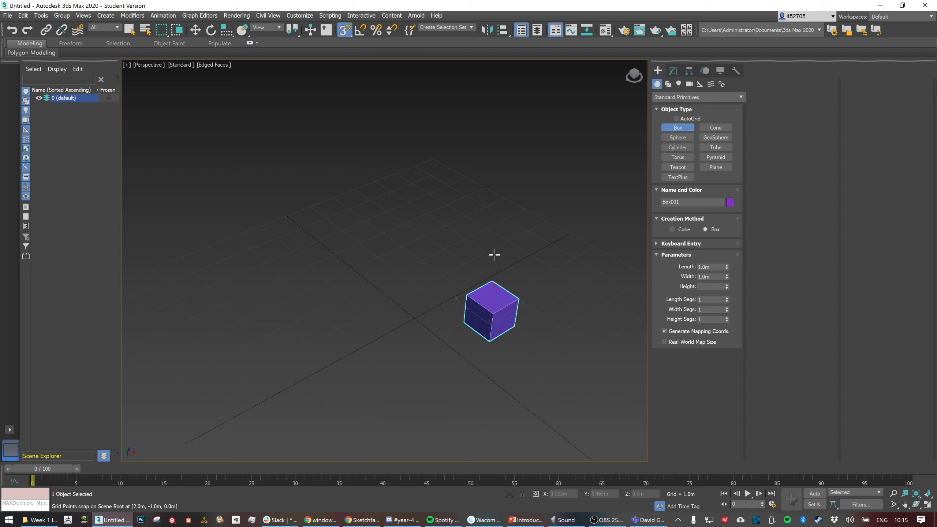
pyautogui.click(498, 225)
# Move the tall box below grid level and away from the origin, to about X 0.5, Y -2.38, Z -0.73 m
pyautogui.keyDown('alt'); pyautogui.moveTo(498, 315); pyautogui.dragTo(512, 328, button='middle'); pyautogui.keyUp('alt')
pyautogui.press('w')
pyautogui.moveTo(484, 313); pyautogui.dragTo(482, 359)
pyautogui.keyDown('alt'); pyautogui.moveTo(434, 356); pyautogui.dragTo(453, 349, button='middle'); pyautogui.keyUp('alt')
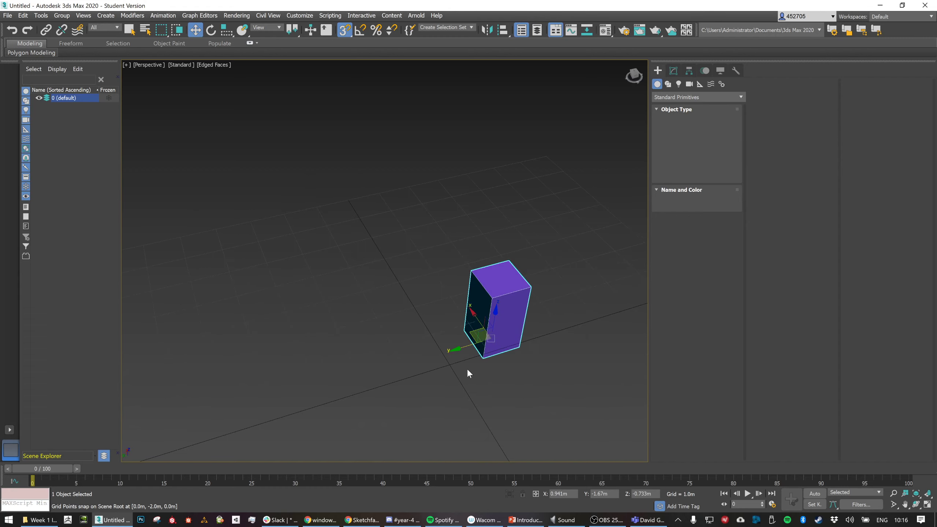
pyautogui.moveTo(481, 335); pyautogui.dragTo(510, 339)
# Switch to Chrome to check the Google chest images for the overall shape, and return to 3ds Max
pyautogui.hotkey('alt', 'Tab')
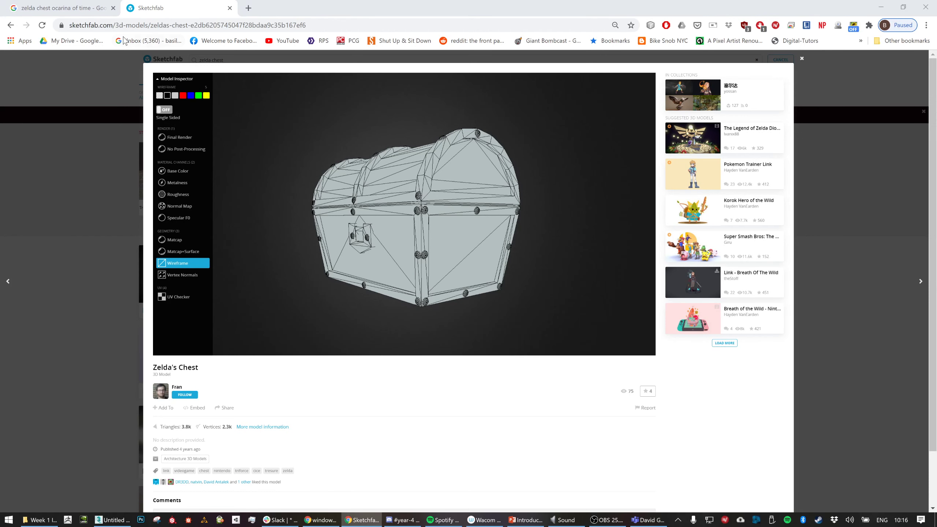
pyautogui.click(83, 10)
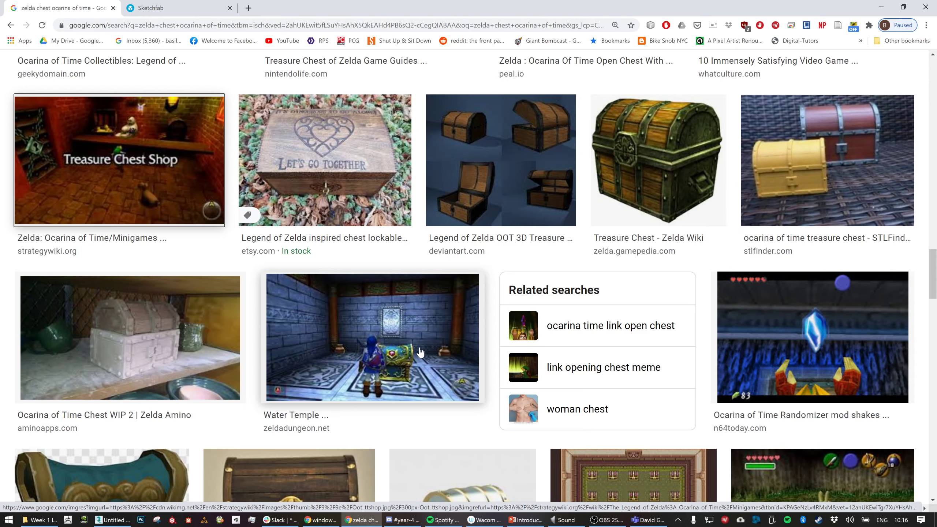
pyautogui.hotkey('alt', 'Tab')
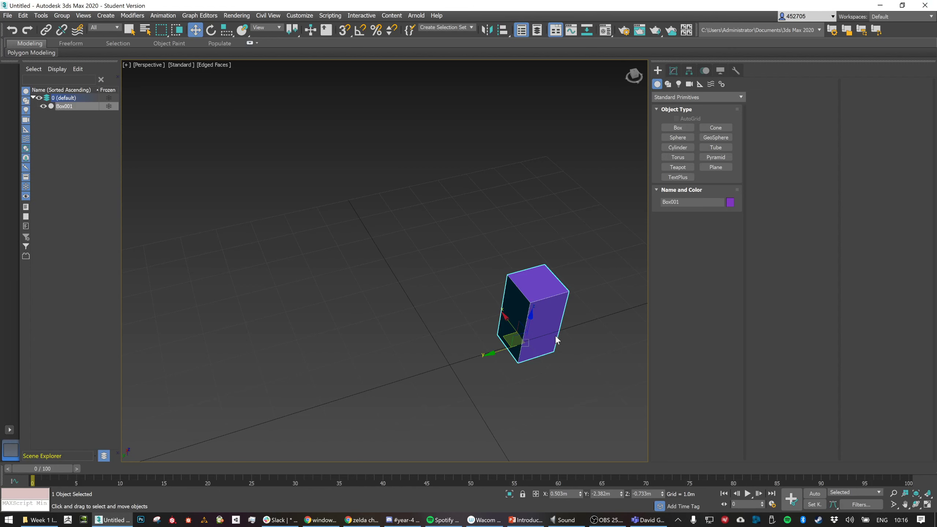
# Create a second box 1 m long, 2 m wide and 1 m high beside the tall one, using grid snapping
pyautogui.click(677, 127)
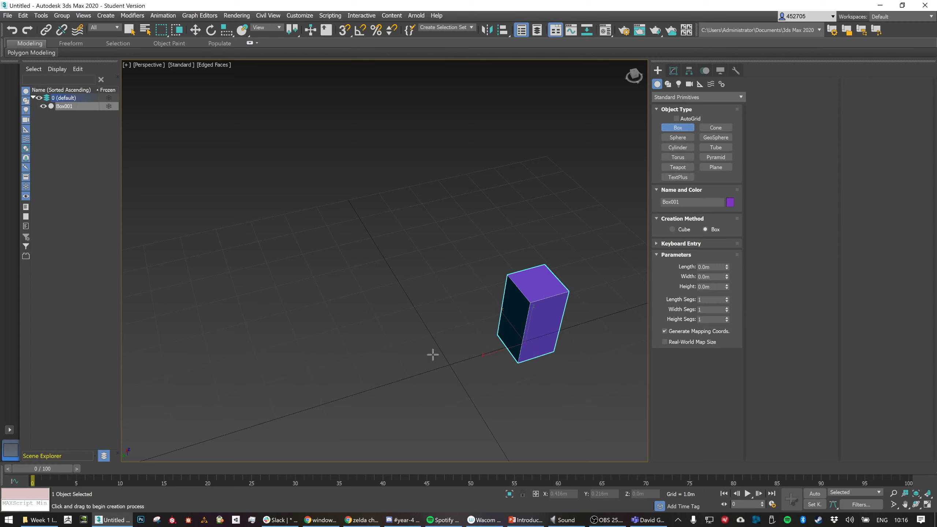
pyautogui.press('s')
pyautogui.moveTo(393, 347); pyautogui.dragTo(471, 398)
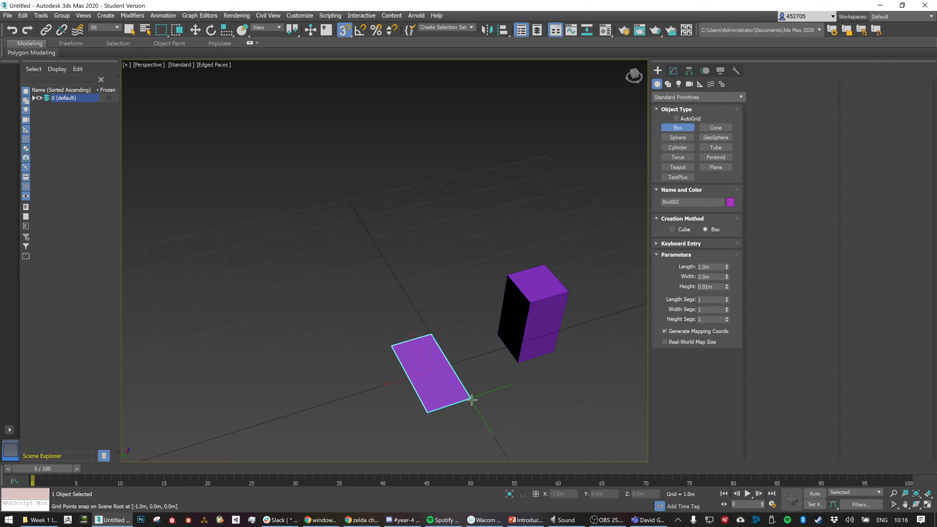
pyautogui.click(464, 370)
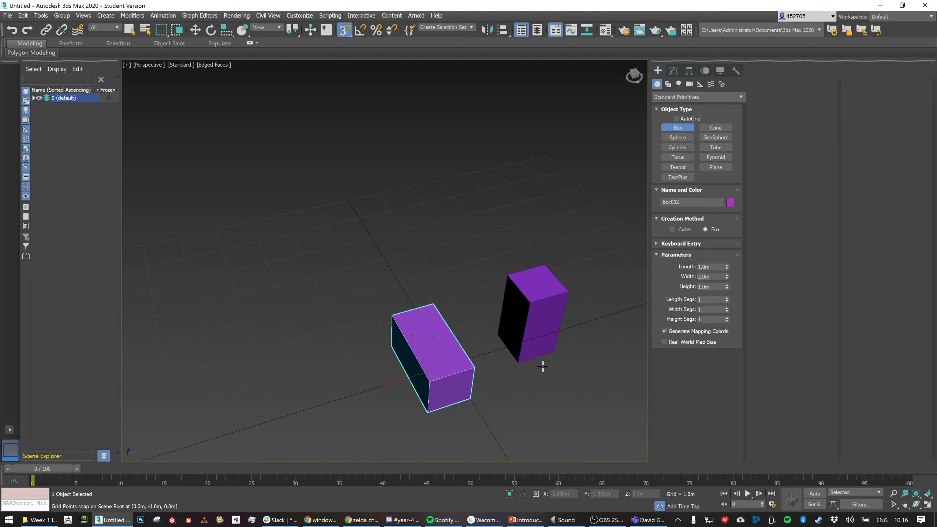
pyautogui.keyDown('alt'); pyautogui.moveTo(543, 364); pyautogui.dragTo(493, 376, button='middle'); pyautogui.keyUp('alt')
pyautogui.hotkey('alt', 'Tab')
pyautogui.hotkey('alt', 'Tab')
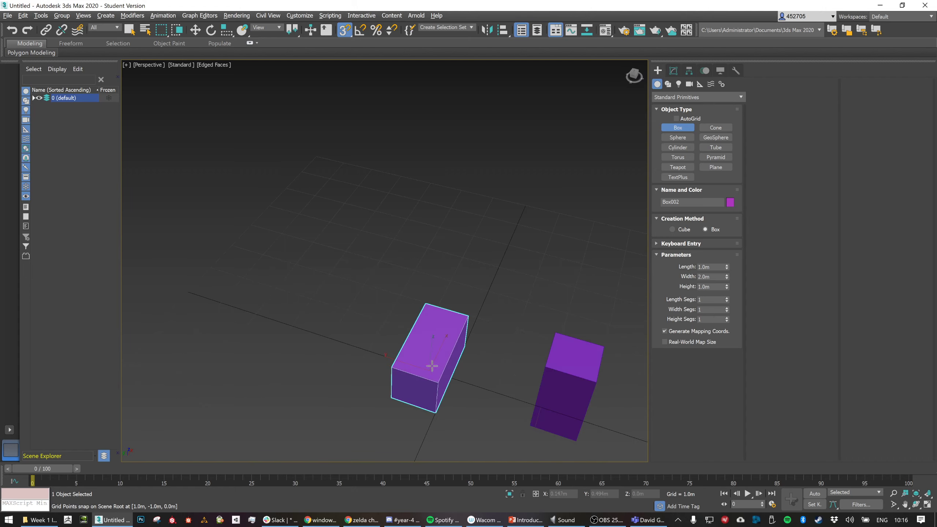
# Move the 2 m wide box to the scene origin and compare it with the chest reference images in Chrome
pyautogui.press('w')
pyautogui.moveTo(425, 357); pyautogui.dragTo(454, 380)
pyautogui.keyDown('alt'); pyautogui.moveTo(524, 382); pyautogui.dragTo(550, 349, button='middle'); pyautogui.keyUp('alt')
pyautogui.hotkey('alt', 'Tab')
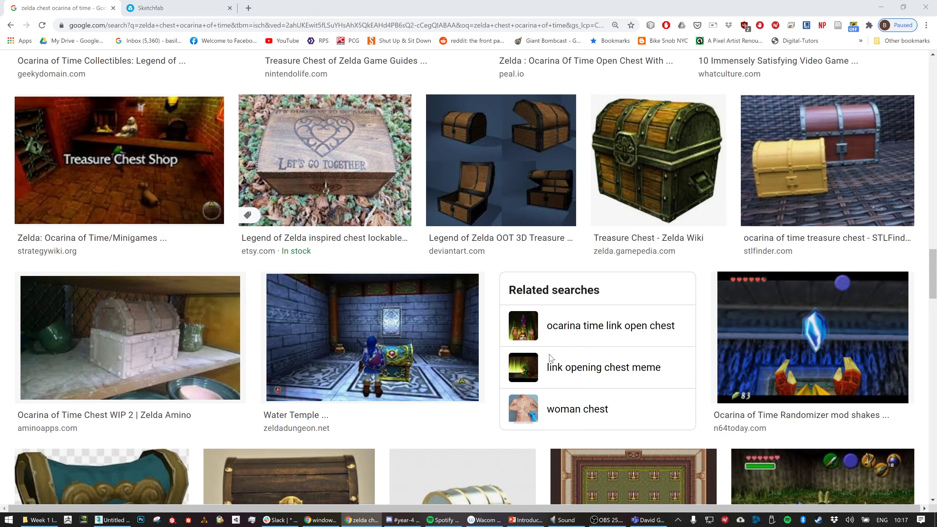
pyautogui.hotkey('alt', 'Tab')
pyautogui.keyDown('alt'); pyautogui.moveTo(550, 349); pyautogui.dragTo(507, 353, button='middle'); pyautogui.keyUp('alt')
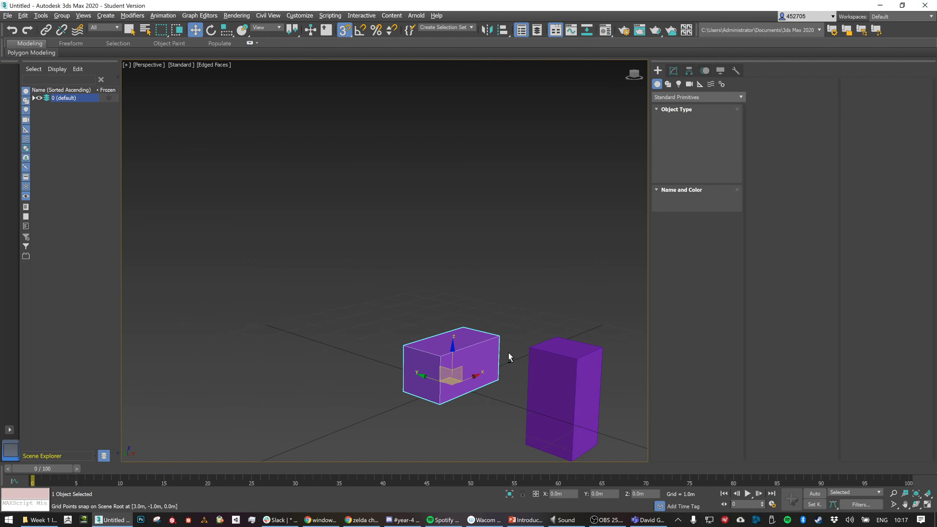
# Create an upright cylinder about 0.62 m in radius and 2 m high beside the two boxes
pyautogui.click(672, 72)
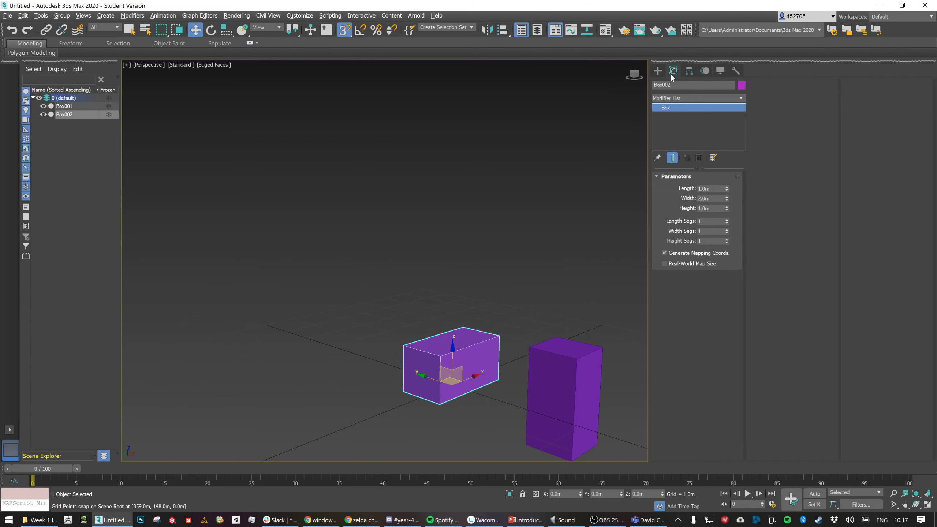
pyautogui.click(659, 71)
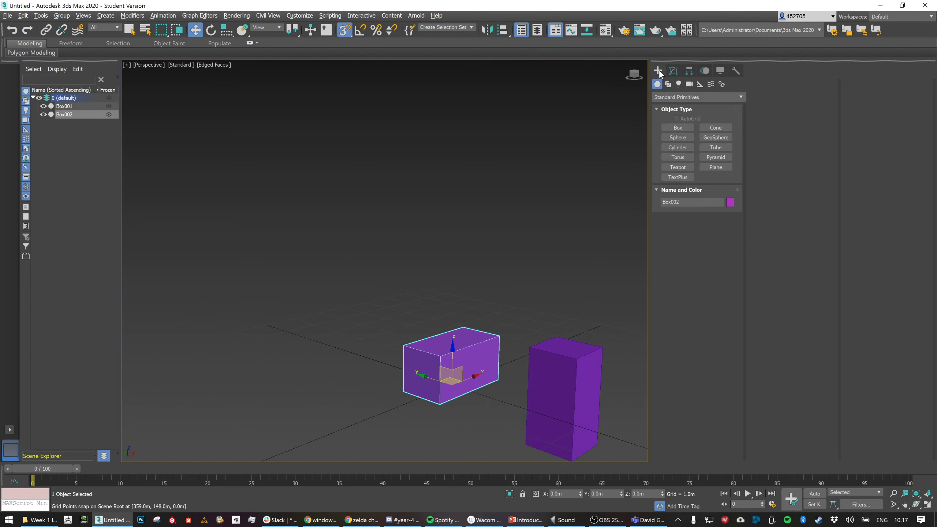
pyautogui.click(674, 147)
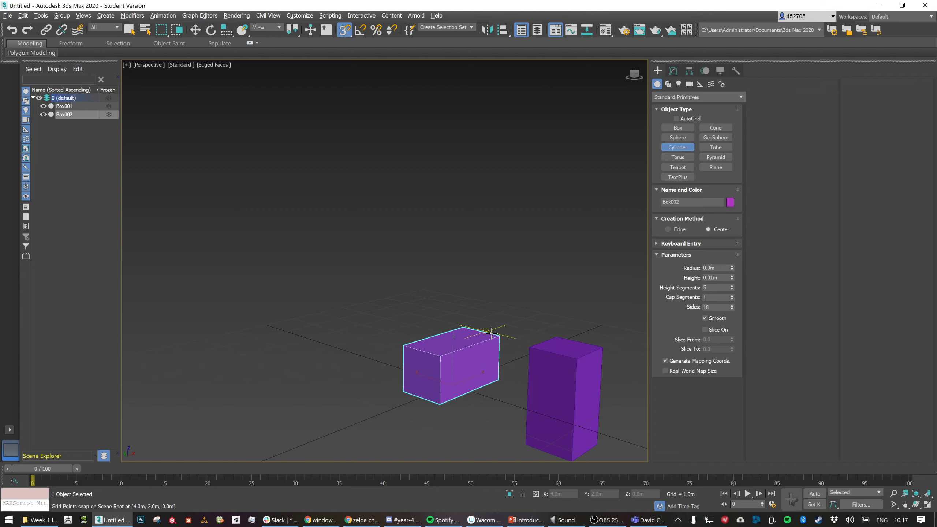
pyautogui.keyDown('alt'); pyautogui.moveTo(508, 342); pyautogui.dragTo(511, 350, button='middle'); pyautogui.keyUp('alt')
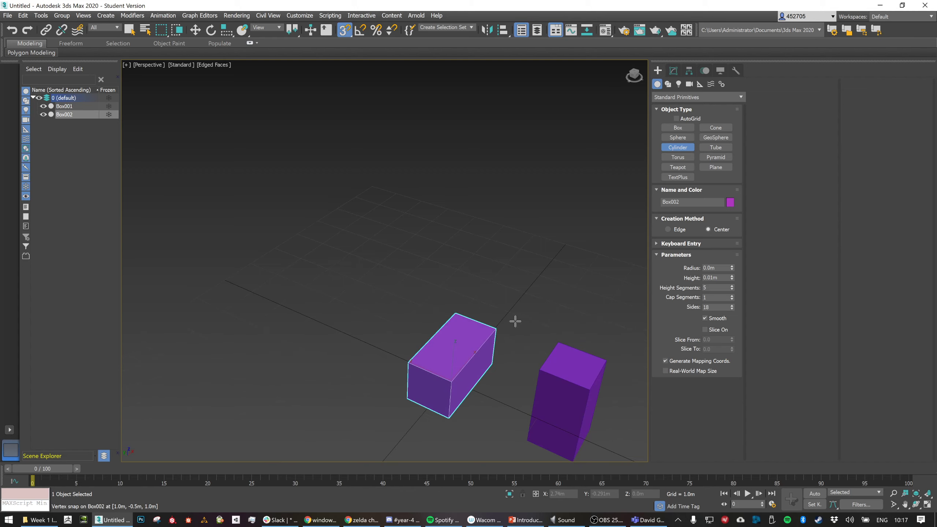
pyautogui.moveTo(515, 321); pyautogui.dragTo(534, 334)
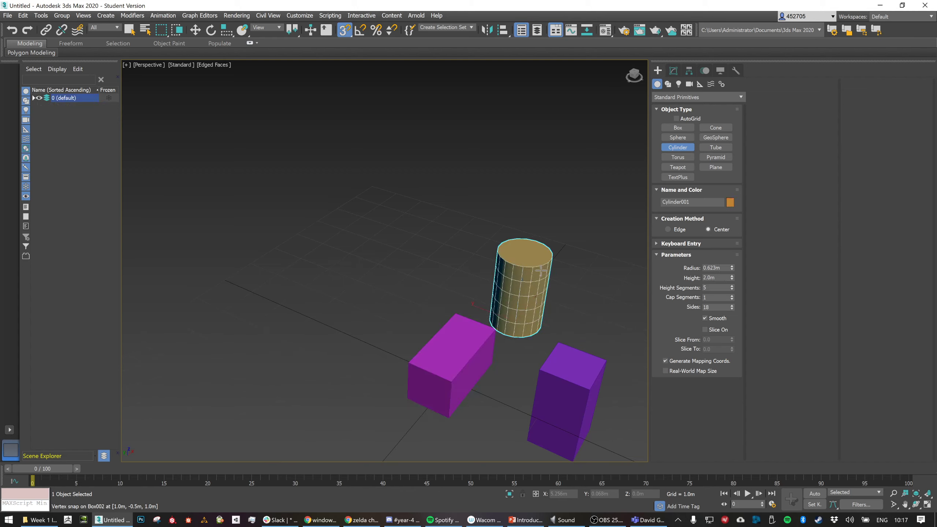
pyautogui.click(560, 274)
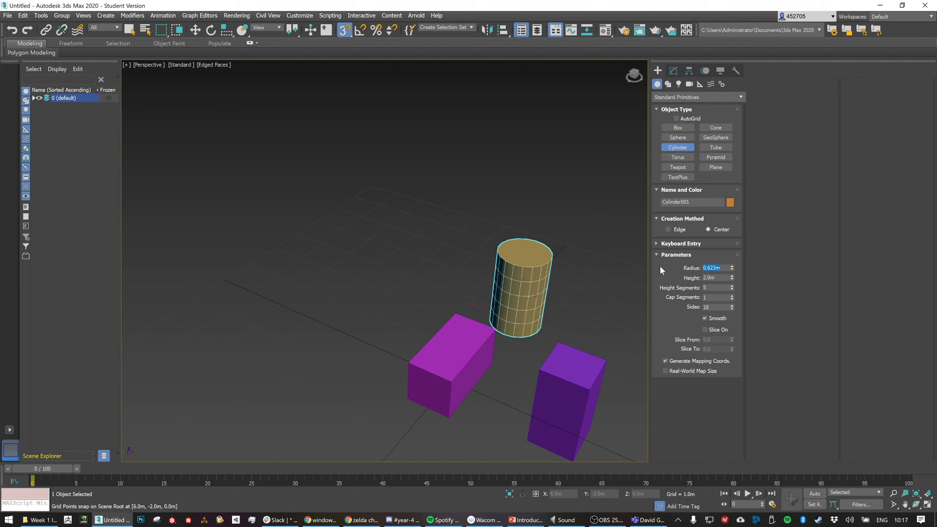
# Set the cylinder's radius to 0.5 m and reduce its sides to 10
pyautogui.write('0.5')
pyautogui.press('Return')
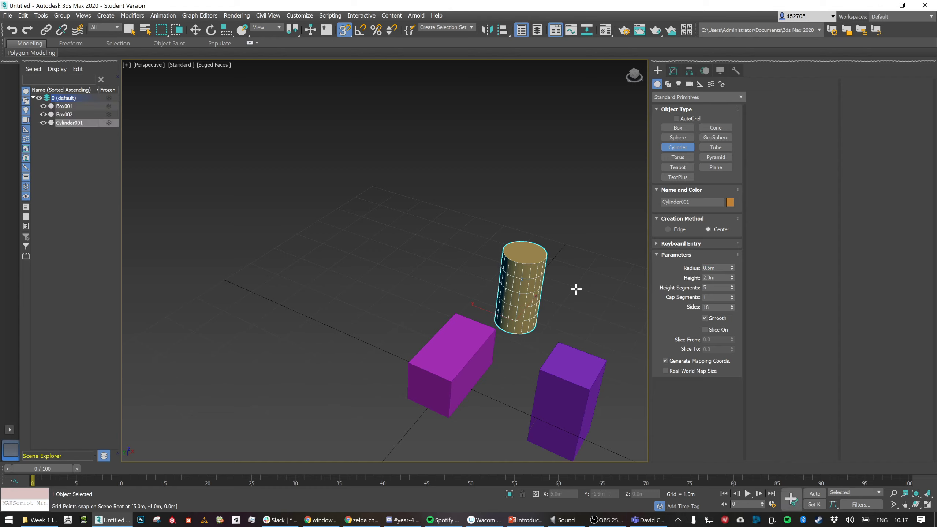
pyautogui.keyDown('alt'); pyautogui.moveTo(605, 284); pyautogui.dragTo(665, 341, button='middle'); pyautogui.keyUp('alt')
pyautogui.moveTo(732, 308); pyautogui.dragTo(731, 309)
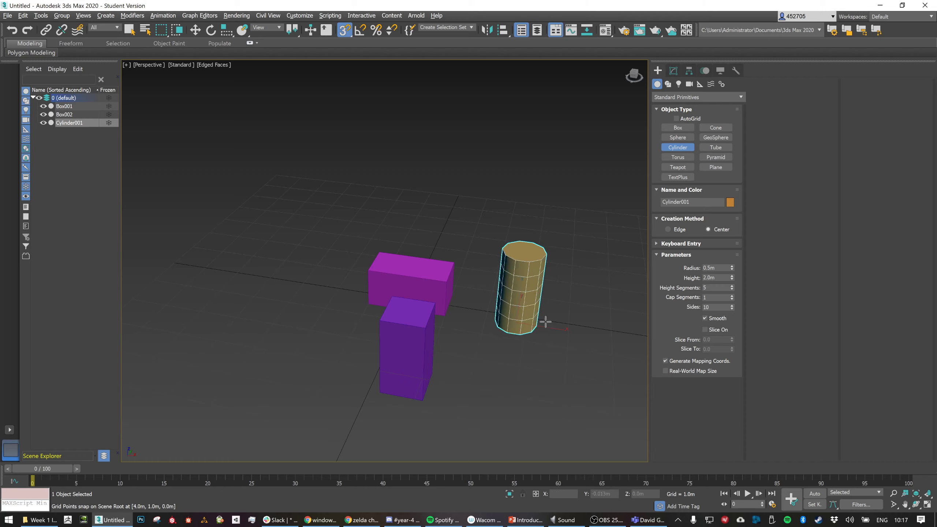
# Move the upright cylinder next to the 2 m wide box at the origin
pyautogui.press('w')
pyautogui.moveTo(530, 314); pyautogui.dragTo(483, 262)
pyautogui.press('e')
pyautogui.hotkey('ctrl', 'z')
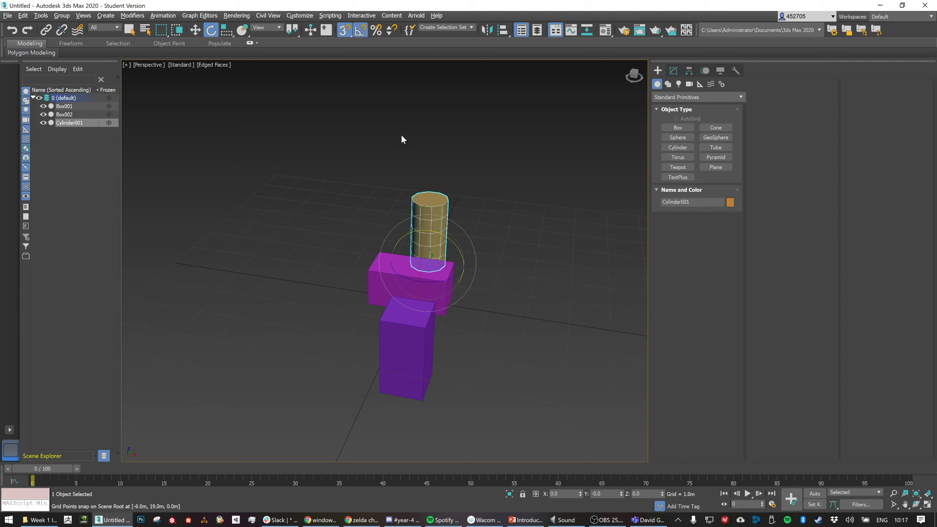
# Rotate the cylinder onto its side, parallel to the 2 m wide box, with angle snapping on and grid snapping off
pyautogui.click(361, 30)
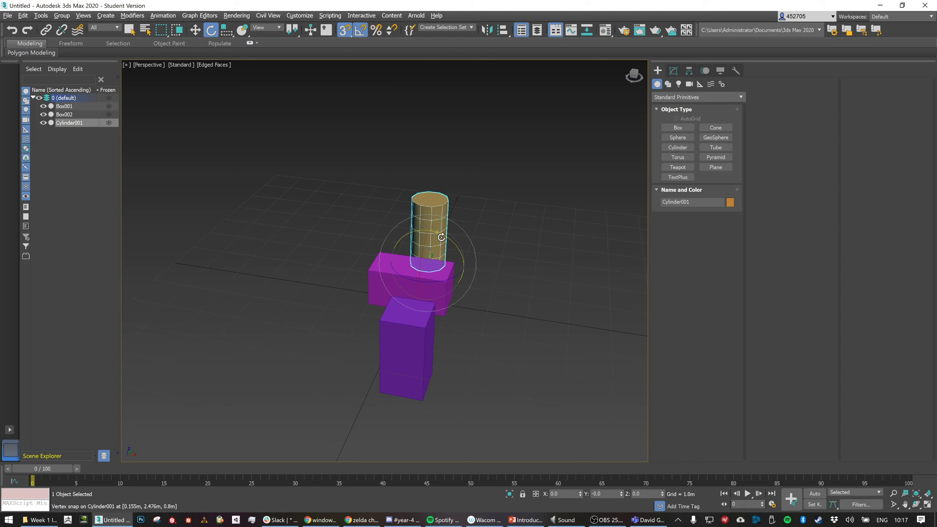
pyautogui.click(348, 37)
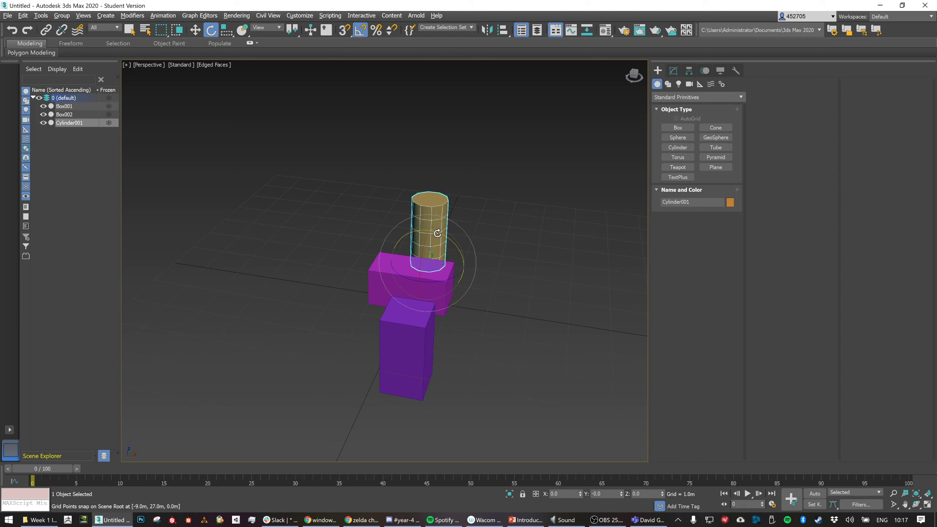
pyautogui.moveTo(443, 236); pyautogui.dragTo(463, 246)
pyautogui.press('q')
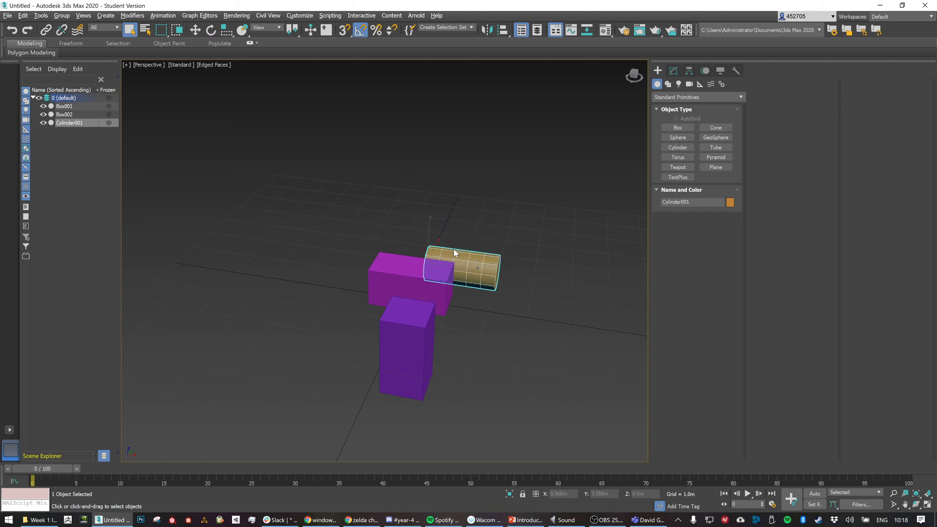
# Move the horizontal cylinder onto the 2 m wide box and lower it partly into the box's top, at about Z 1.17 m
pyautogui.keyDown('alt'); pyautogui.moveTo(447, 234); pyautogui.dragTo(423, 249, button='middle'); pyautogui.keyUp('alt')
pyautogui.press('w')
pyautogui.moveTo(446, 244); pyautogui.dragTo(383, 267)
pyautogui.keyDown('alt'); pyautogui.moveTo(383, 269); pyautogui.dragTo(435, 257, button='middle'); pyautogui.keyUp('alt')
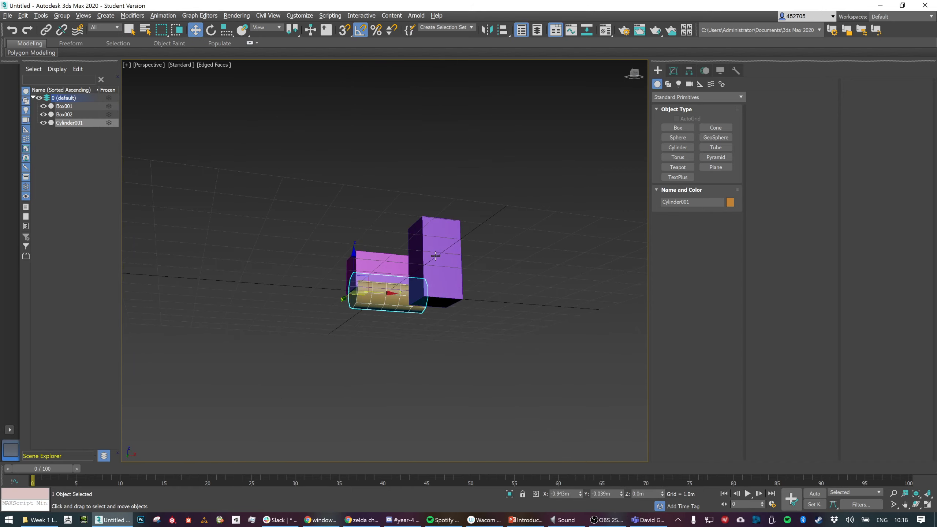
pyautogui.moveTo(365, 276); pyautogui.dragTo(363, 236)
pyautogui.scroll(3, 362, 236)
pyautogui.keyDown('alt'); pyautogui.moveTo(356, 253); pyautogui.dragTo(395, 238, button='middle'); pyautogui.keyUp('alt')
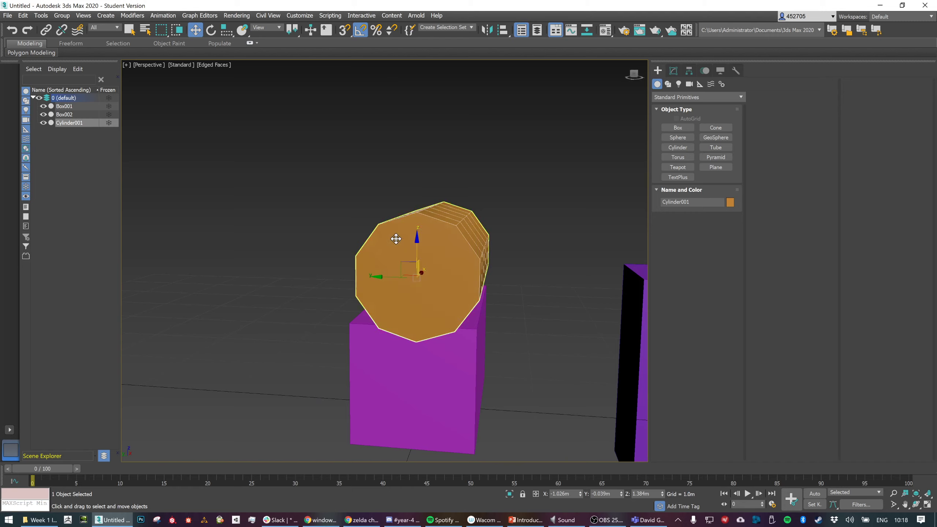
pyautogui.moveTo(416, 238); pyautogui.dragTo(409, 266)
# Center the cylinder across the box and line up its ends, at about X -0.99 and Y 0.01 m
pyautogui.keyDown('alt'); pyautogui.moveTo(410, 265); pyautogui.dragTo(437, 274, button='middle'); pyautogui.keyUp('alt')
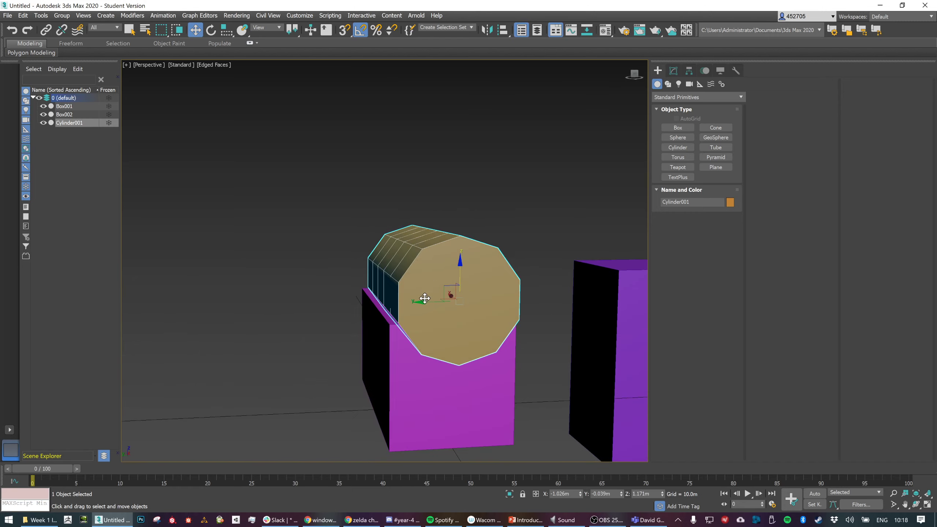
pyautogui.moveTo(423, 302); pyautogui.dragTo(416, 303)
pyautogui.keyDown('alt'); pyautogui.moveTo(456, 307); pyautogui.dragTo(437, 318, button='middle'); pyautogui.keyUp('alt')
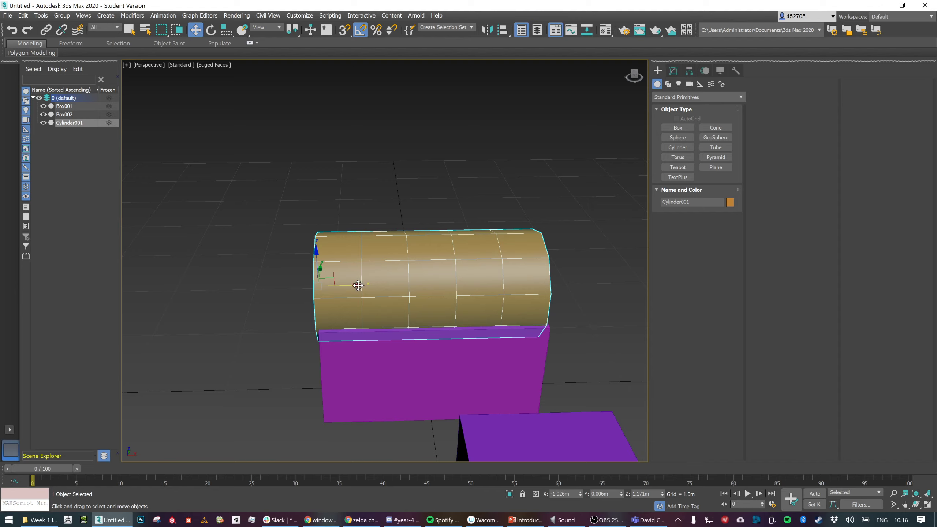
pyautogui.moveTo(358, 284); pyautogui.dragTo(362, 285)
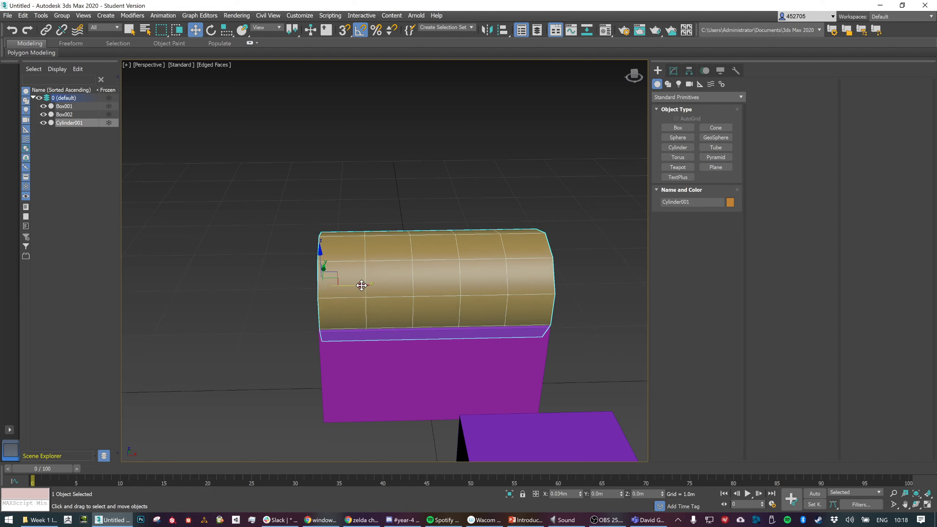
pyautogui.keyDown('alt'); pyautogui.moveTo(405, 297); pyautogui.dragTo(450, 291, button='middle'); pyautogui.keyUp('alt')
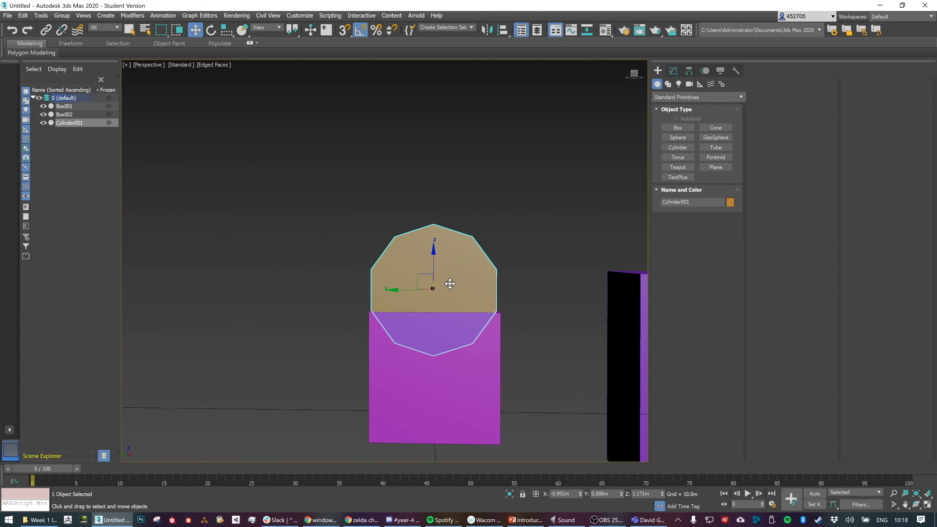
# Scale the cylinder's cross-section up to about 102 % to match the box's depth
pyautogui.press('r')
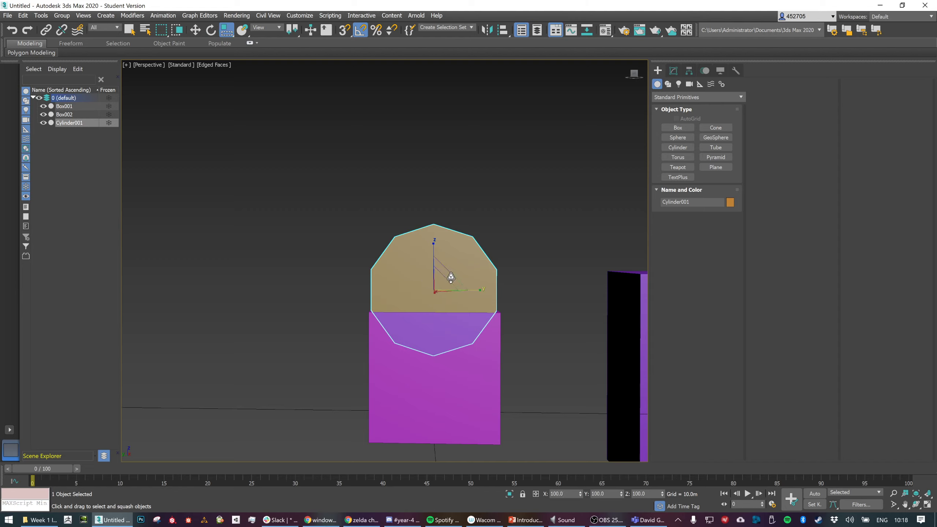
pyautogui.moveTo(446, 271); pyautogui.dragTo(447, 269)
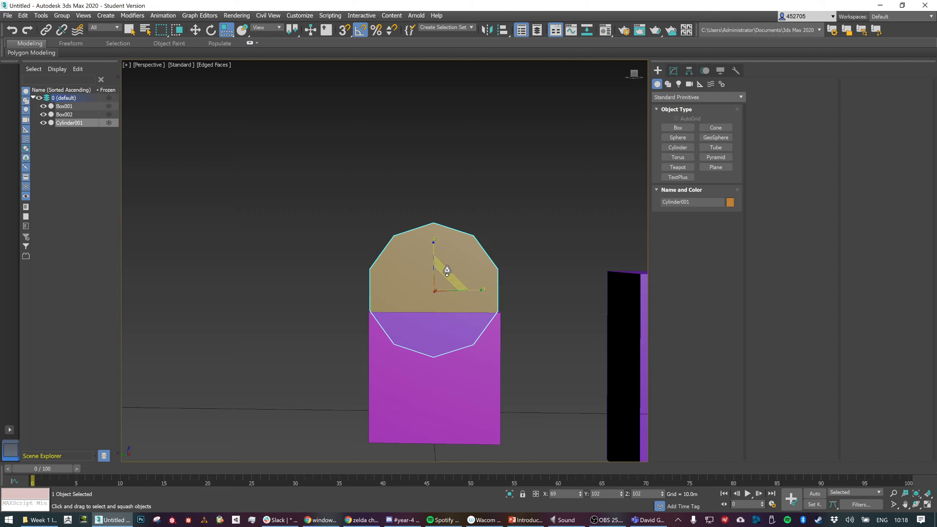
pyautogui.keyDown('alt'); pyautogui.moveTo(450, 281); pyautogui.dragTo(487, 293, button='middle'); pyautogui.keyUp('alt')
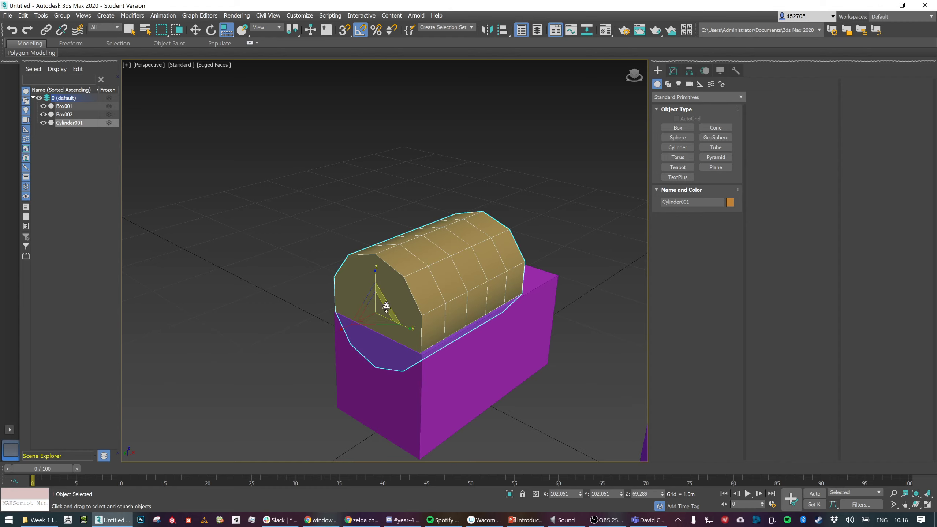
pyautogui.keyDown('alt'); pyautogui.moveTo(387, 304); pyautogui.dragTo(402, 295, button='middle'); pyautogui.keyUp('alt')
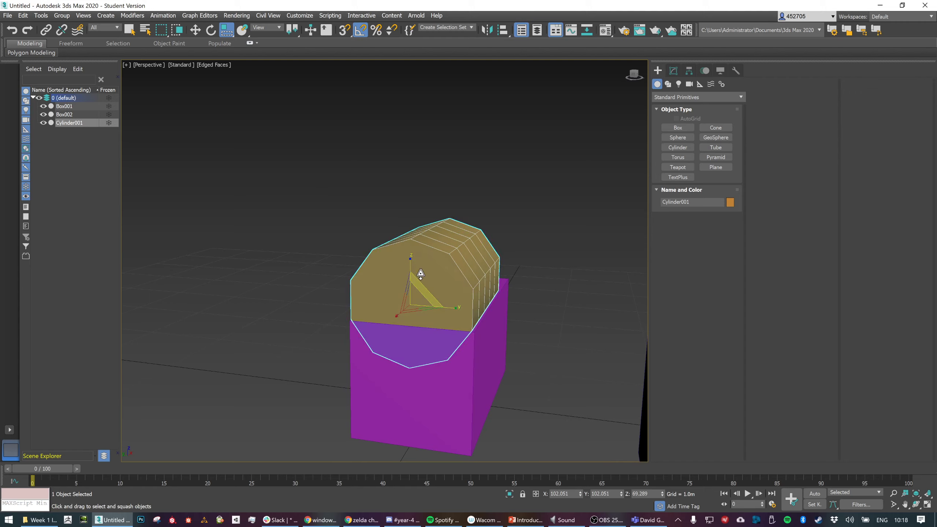
# Try scaling the cylinder along single and multiple axes with the scale gizmo, undoing each change
pyautogui.moveTo(410, 260); pyautogui.dragTo(413, 244)
pyautogui.hotkey('ctrl', 'z')
pyautogui.press('r')
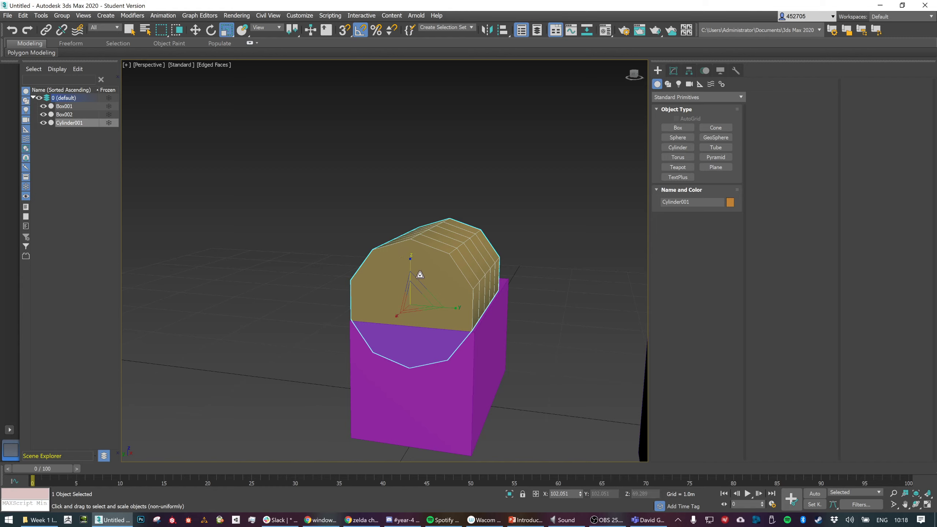
pyautogui.moveTo(432, 296); pyautogui.dragTo(419, 279)
pyautogui.hotkey('ctrl', 'z')
pyautogui.hotkey('ctrl', 'z')
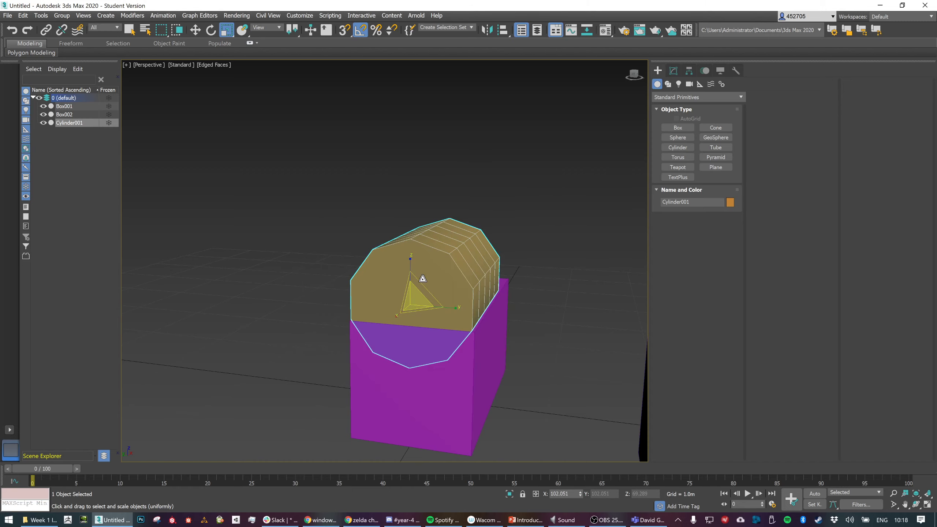
# Try moving the cylinder vertically, within a plane and freely with the move gizmo, undoing each move
pyautogui.press('w')
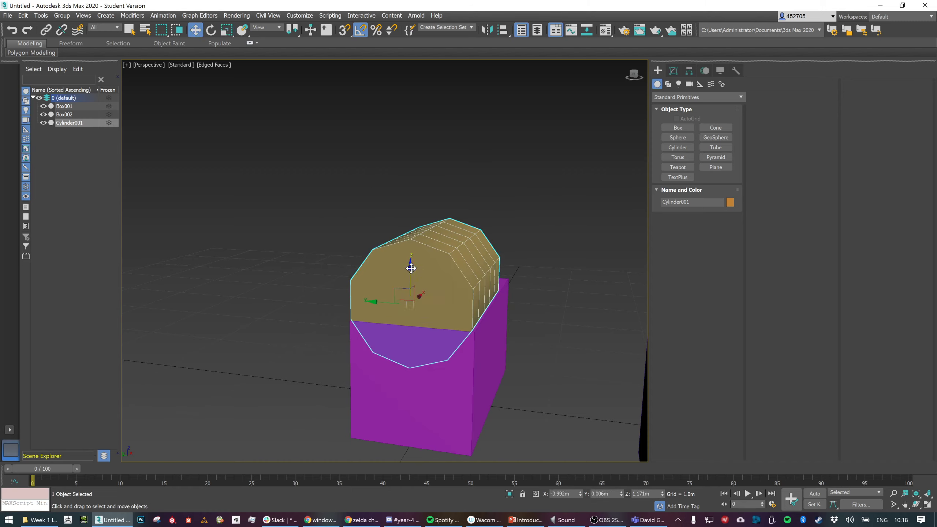
pyautogui.moveTo(411, 268); pyautogui.dragTo(408, 233)
pyautogui.hotkey('ctrl', 'z')
pyautogui.moveTo(396, 290); pyautogui.dragTo(424, 269)
pyautogui.hotkey('ctrl', 'z')
pyautogui.moveTo(413, 306); pyautogui.dragTo(162, 441)
pyautogui.hotkey('ctrl', 'z')
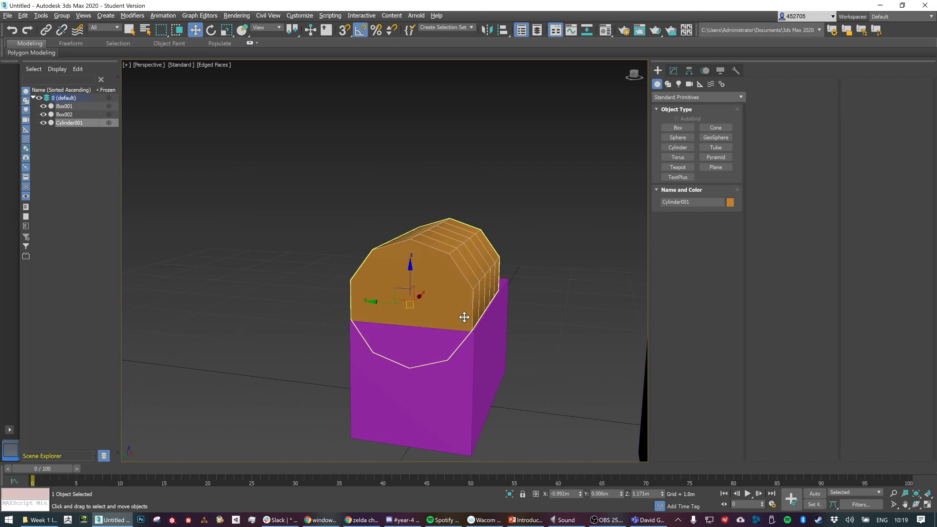
# Scale the cylinder to about 105.5 % in X and Y and 99.8 % in Z to cover the box's top
pyautogui.moveTo(465, 318)
pyautogui.keyDown('alt'); pyautogui.mouseDown(button='middle')
pyautogui.moveTo(483, 316)
pyautogui.moveTo(474, 312)
pyautogui.mouseUp(button='middle'); pyautogui.keyUp('alt')
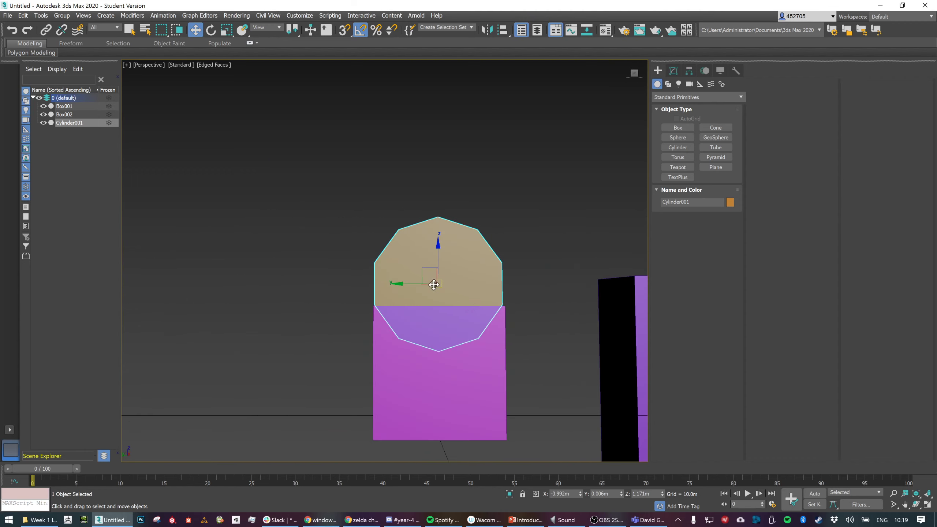
pyautogui.press('r')
pyautogui.moveTo(425, 297); pyautogui.dragTo(420, 300)
pyautogui.keyDown('alt'); pyautogui.moveTo(531, 299); pyautogui.dragTo(479, 307, button='middle'); pyautogui.keyUp('alt')
pyautogui.moveTo(395, 284); pyautogui.dragTo(406, 284)
pyautogui.keyDown('alt'); pyautogui.moveTo(454, 282); pyautogui.dragTo(473, 281, button='middle'); pyautogui.keyUp('alt')
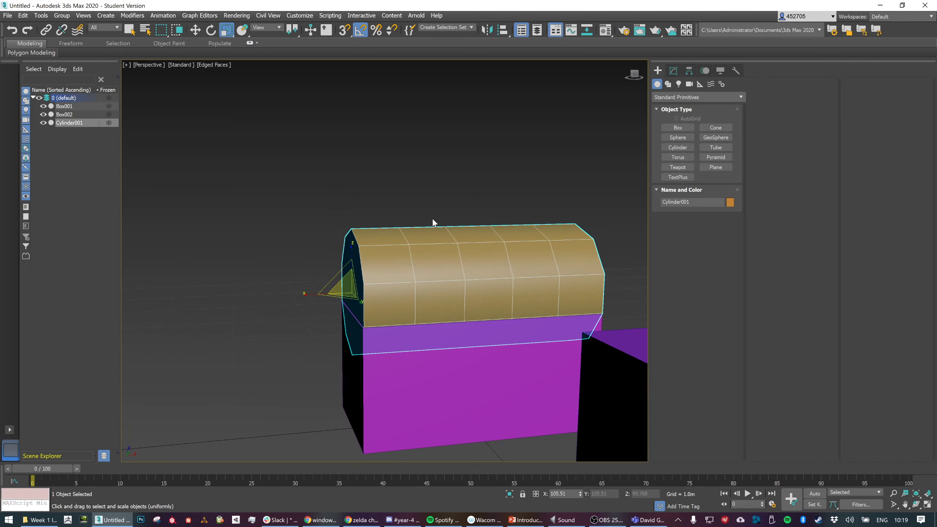
# Raise the cylinder well above the 2 m wide box, leaving a clear gap between them
pyautogui.hotkey('ctrl', 'd')
pyautogui.scroll(-3, 413, 239)
pyautogui.keyDown('alt'); pyautogui.moveTo(526, 291); pyautogui.dragTo(555, 286, button='middle'); pyautogui.keyUp('alt')
pyautogui.click(492, 251)
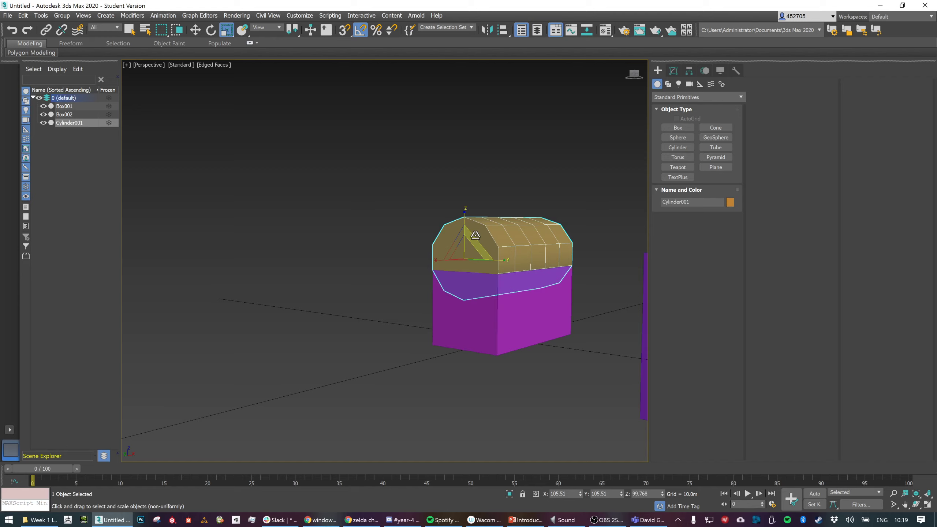
pyautogui.press('w')
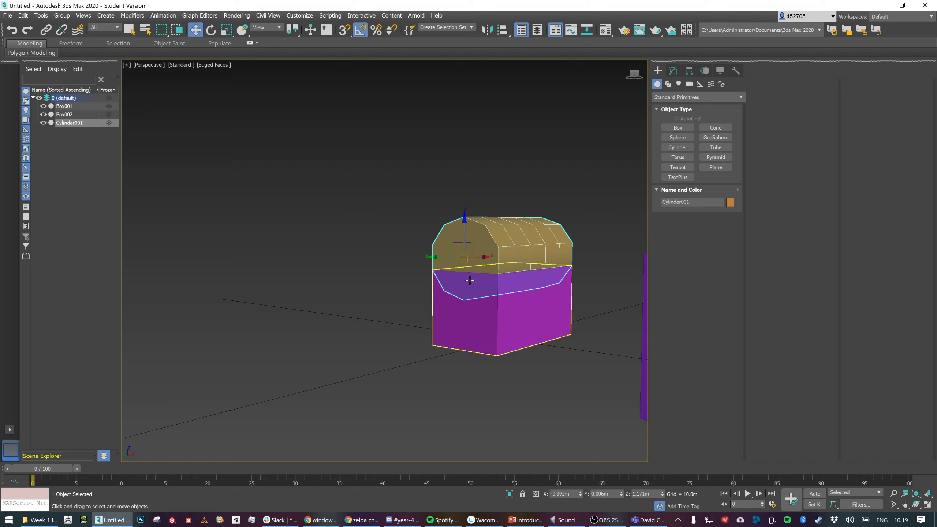
pyautogui.moveTo(465, 217); pyautogui.dragTo(467, 130)
pyautogui.keyDown('alt'); pyautogui.moveTo(548, 216); pyautogui.dragTo(567, 206, button='middle'); pyautogui.keyUp('alt')
# Rename the 2 m wide box as Chest
pyautogui.click(543, 278)
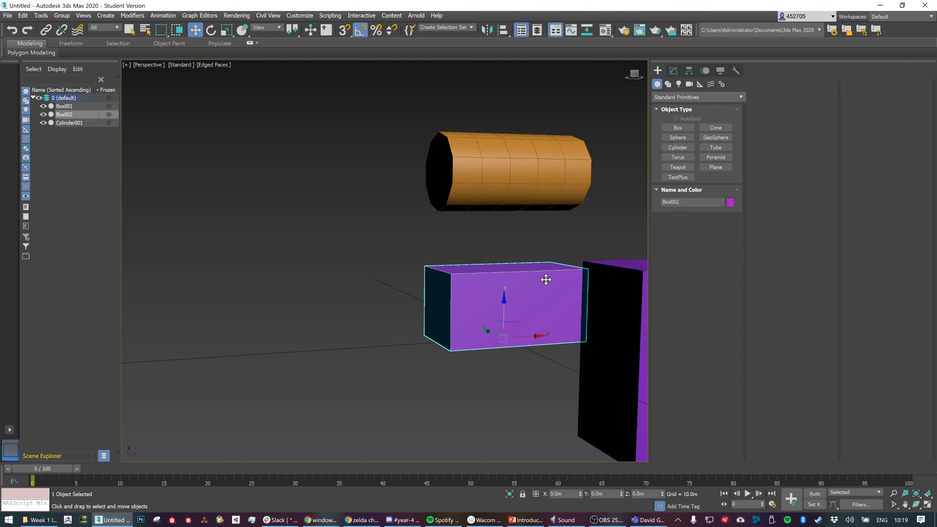
pyautogui.keyDown('alt'); pyautogui.moveTo(502, 266); pyautogui.dragTo(516, 266, button='middle'); pyautogui.keyUp('alt')
pyautogui.scroll(3, 563, 259)
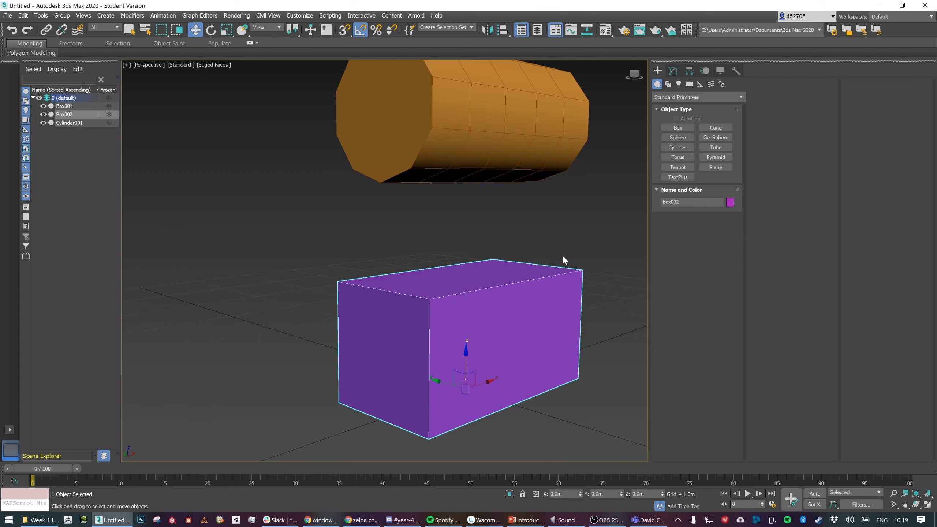
pyautogui.scroll(-5, 562, 259)
pyautogui.scroll(2, 563, 259)
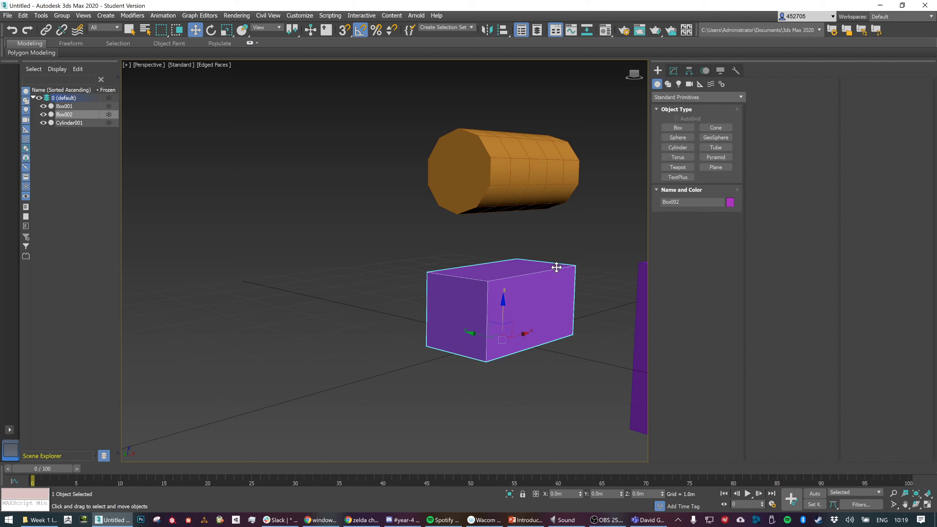
pyautogui.click(673, 73)
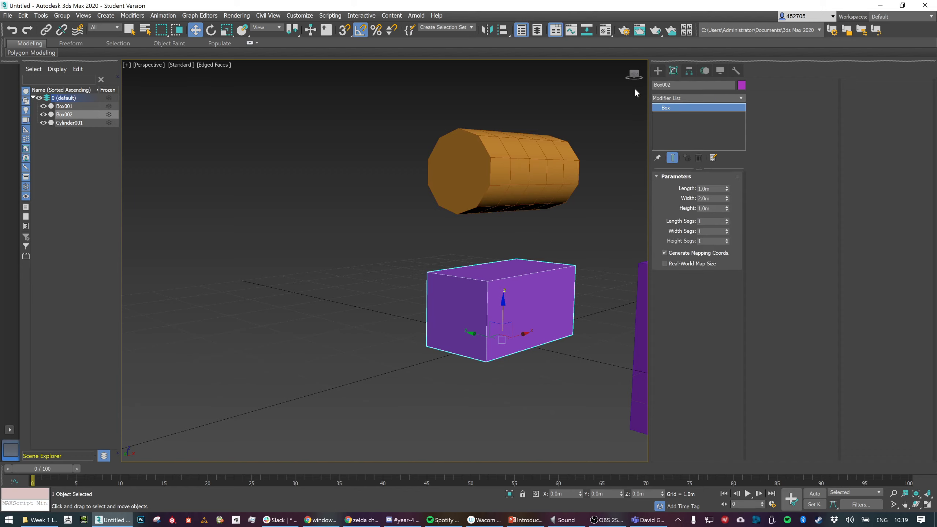
pyautogui.write('Chest')
pyautogui.press('Return')
# Add an Edit Poly modifier to the Chest box
pyautogui.click(701, 97)
pyautogui.press('e')
pyautogui.click(680, 131)
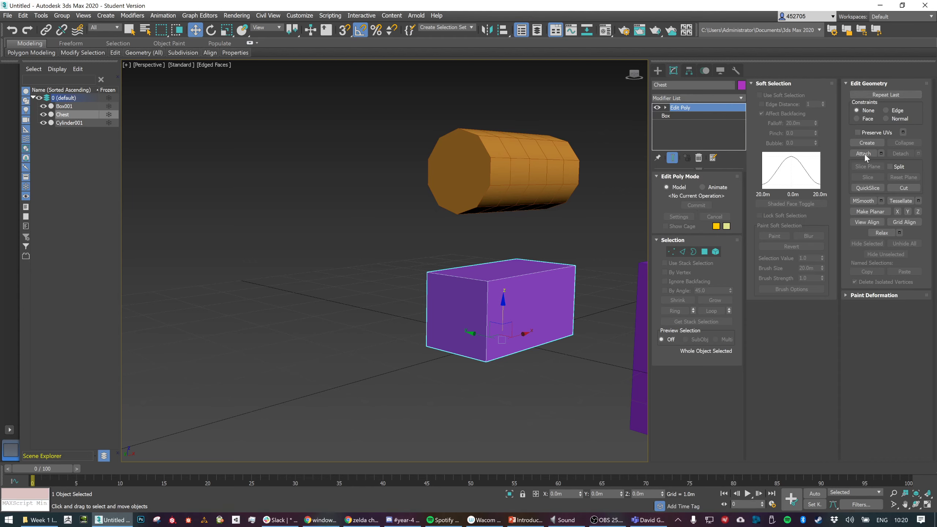
# Attach the cylinder to the Chest object so both shapes form one mesh
pyautogui.click(863, 153)
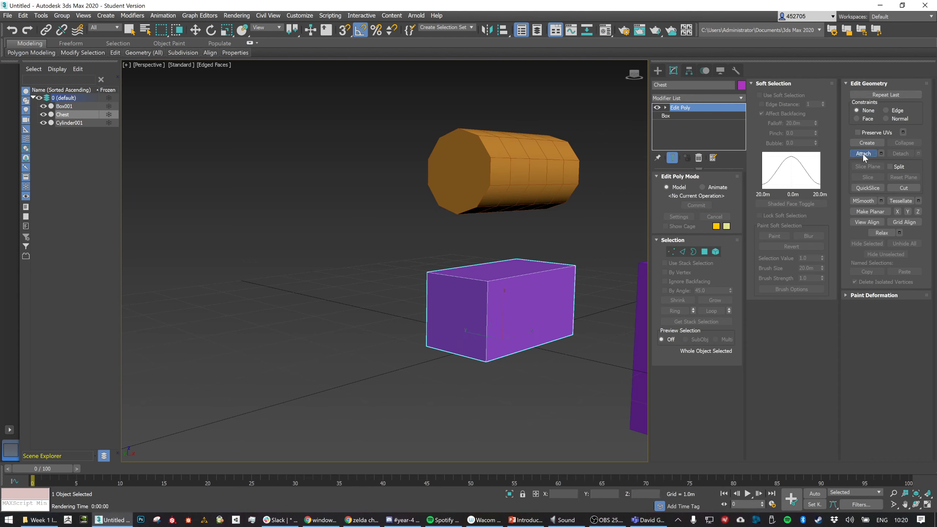
pyautogui.click(515, 158)
pyautogui.press('w')
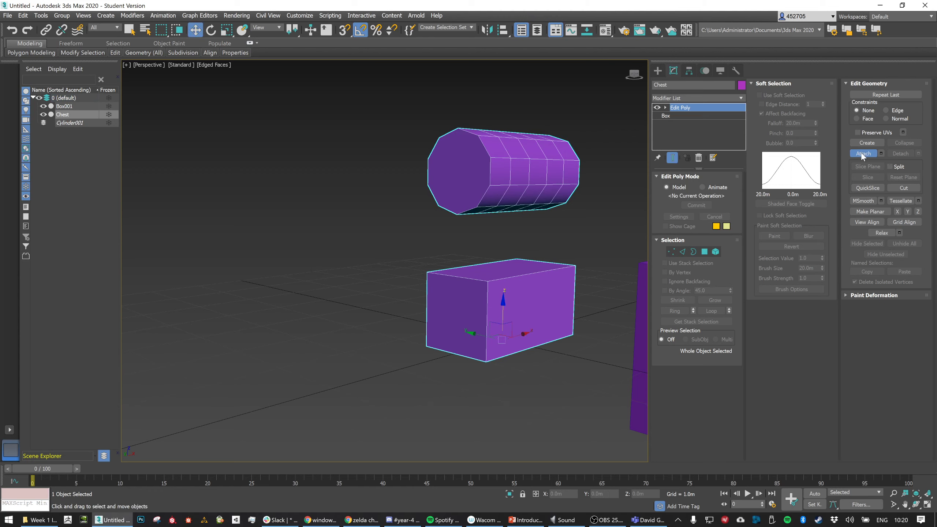
# Select the box and cylinder elements of the Chest in turn to check that each can be picked separately
pyautogui.click(716, 251)
pyautogui.click(538, 277)
pyautogui.click(523, 175)
pyautogui.click(532, 270)
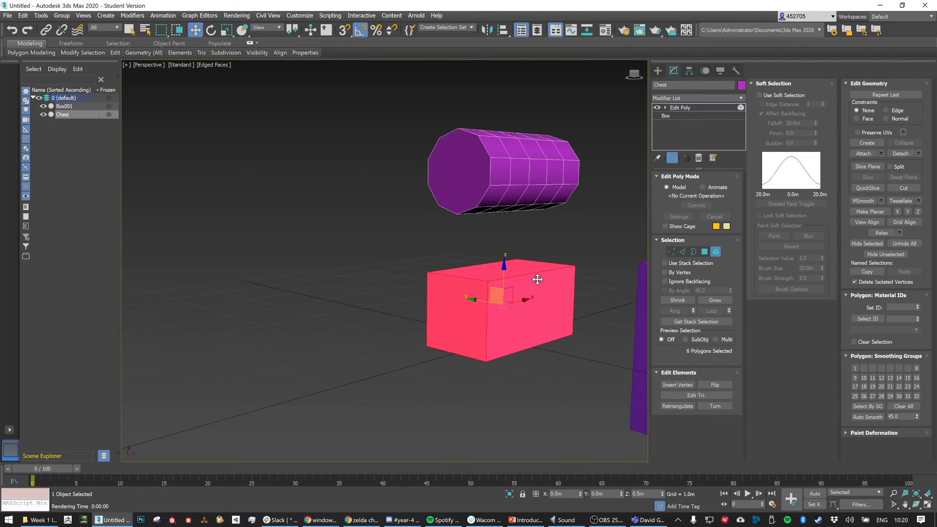
pyautogui.click(716, 252)
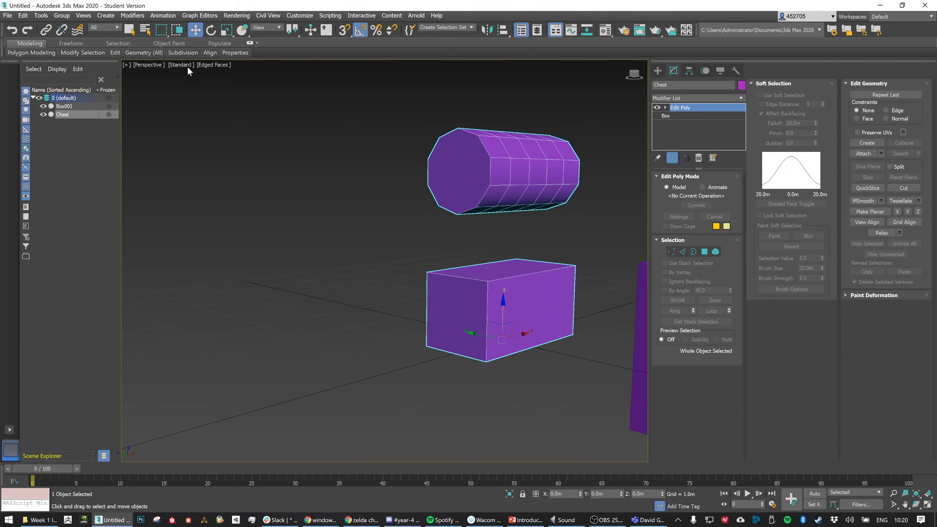
# Try moving the whole Chest object with its attached lid, and undo the move
pyautogui.click(658, 71)
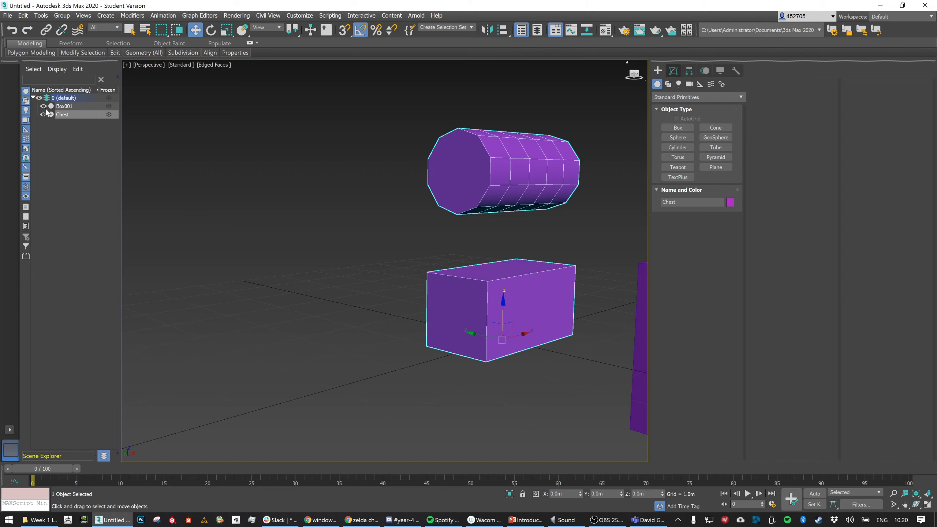
pyautogui.click(65, 106)
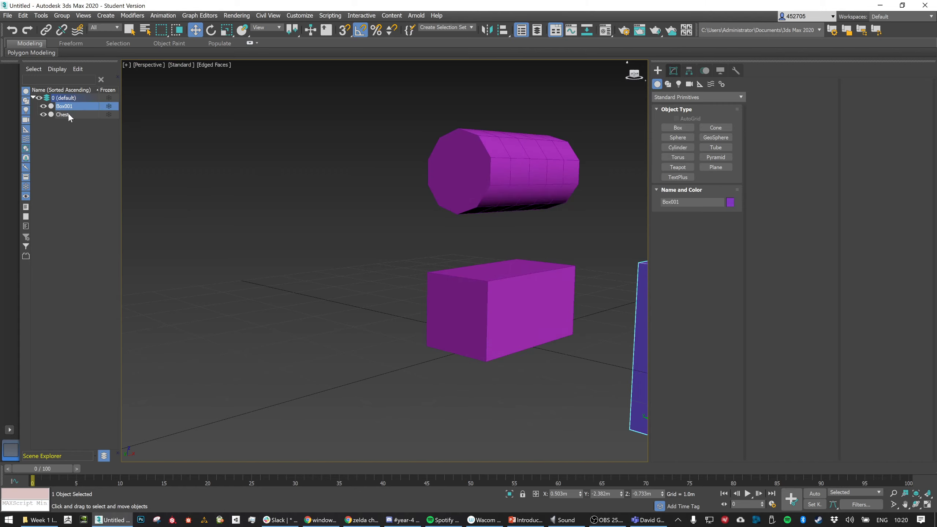
pyautogui.click(68, 114)
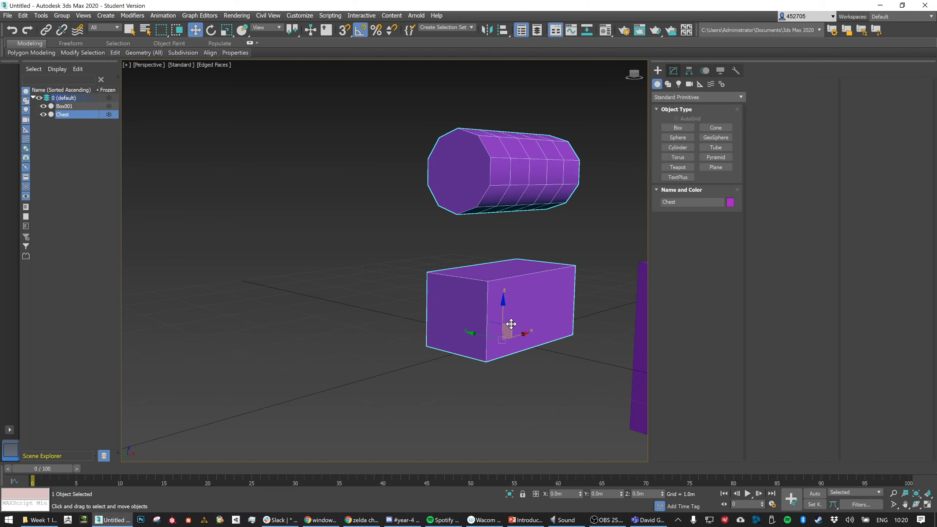
pyautogui.moveTo(508, 330); pyautogui.dragTo(291, 223)
pyautogui.hotkey('ctrl', 'z')
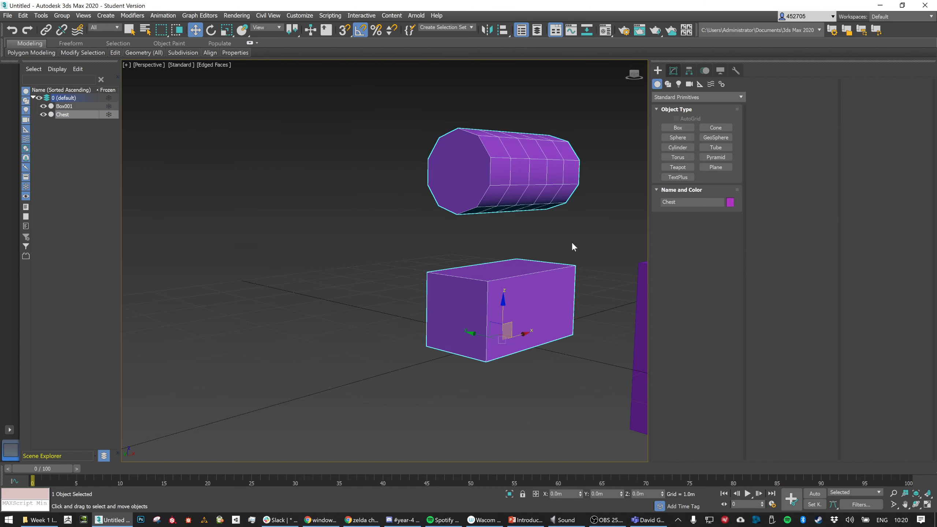
# Delete the cylinder's lower-half polygons and both end caps, keeping only the curved upper shell as the lid
pyautogui.click(674, 72)
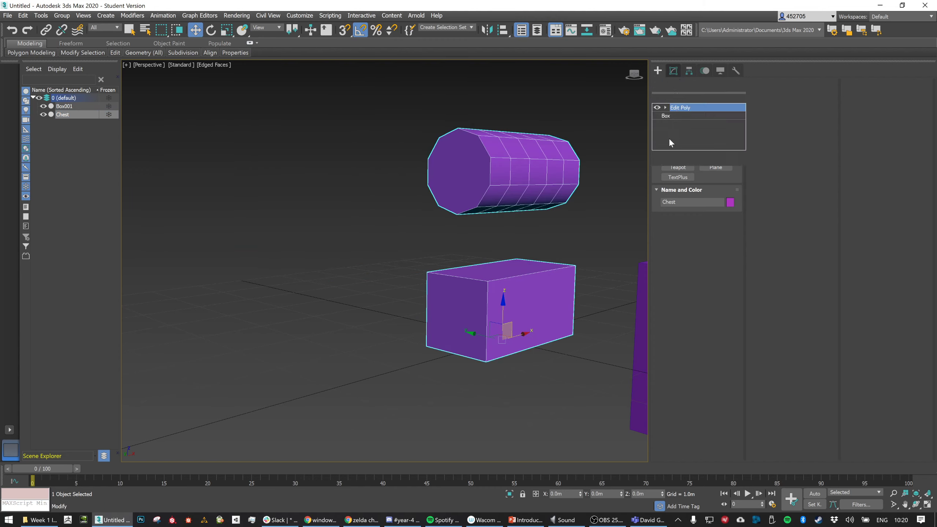
pyautogui.moveTo(558, 170)
pyautogui.keyDown('alt'); pyautogui.mouseDown(button='middle')
pyautogui.moveTo(542, 169)
pyautogui.moveTo(552, 170)
pyautogui.mouseUp(button='middle'); pyautogui.keyUp('alt')
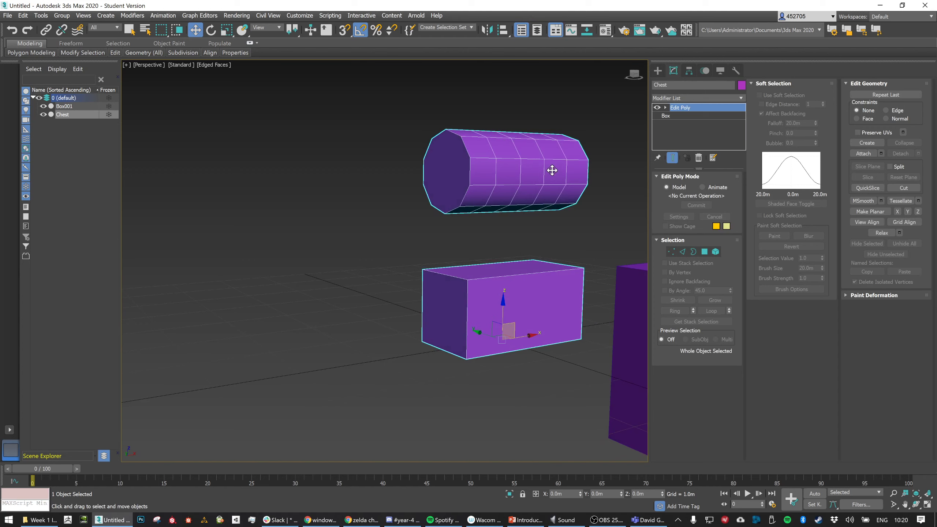
pyautogui.click(702, 252)
pyautogui.moveTo(575, 233); pyautogui.dragTo(335, 197)
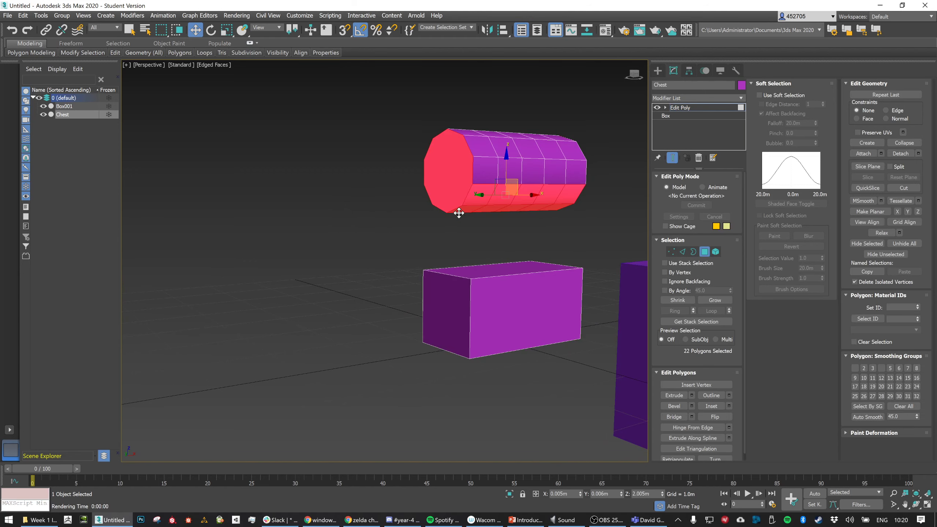
pyautogui.press('Delete')
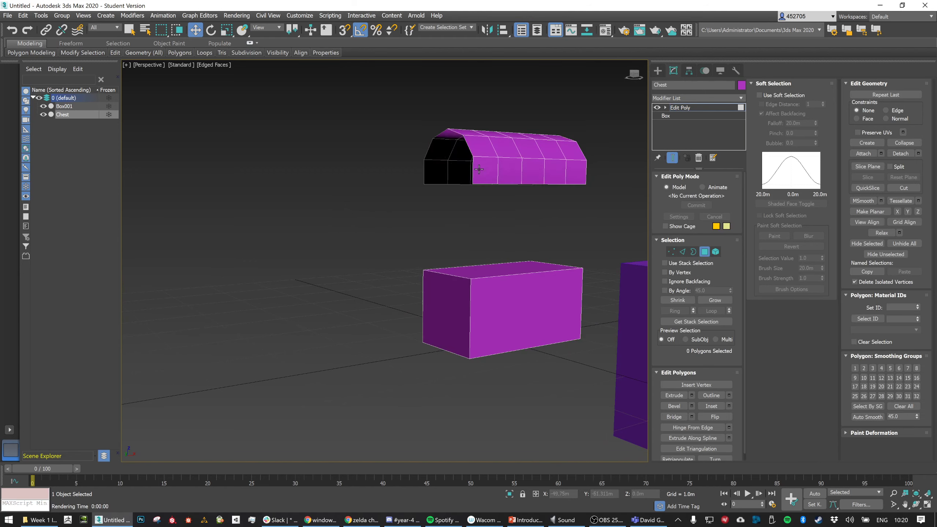
# Bridge the lowest pair of opposite open edges at each end of the lid
pyautogui.keyDown('alt'); pyautogui.moveTo(455, 207); pyautogui.dragTo(545, 180, button='middle'); pyautogui.keyUp('alt')
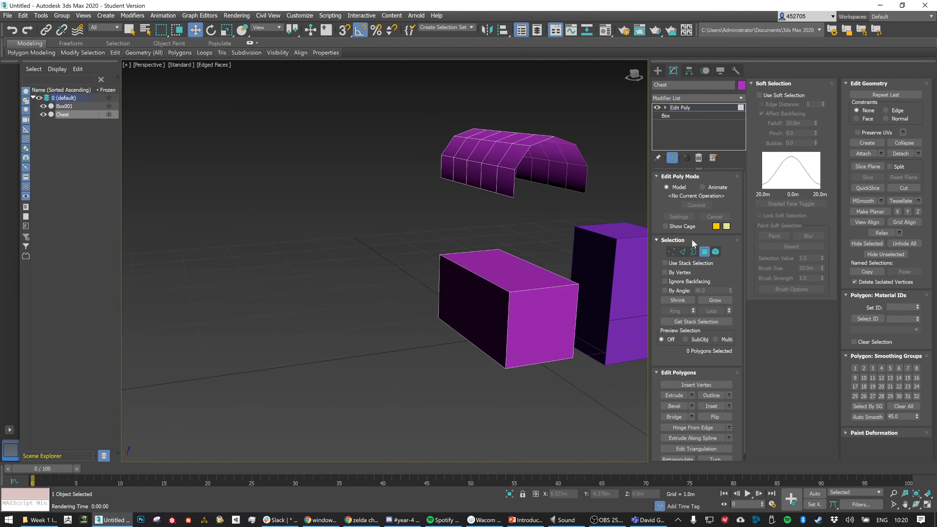
pyautogui.click(682, 252)
pyautogui.keyDown('alt'); pyautogui.moveTo(569, 211); pyautogui.dragTo(589, 202, button='middle'); pyautogui.keyUp('alt')
pyautogui.moveTo(600, 170); pyautogui.dragTo(574, 178)
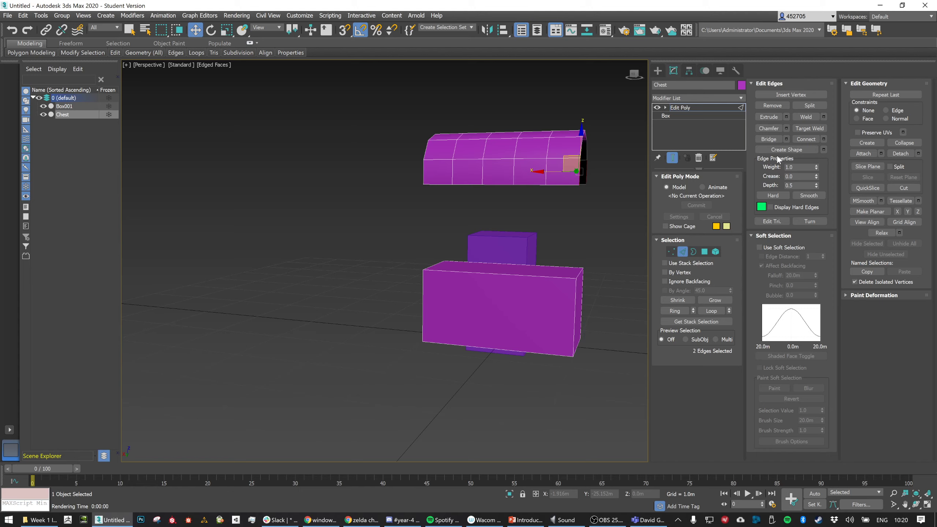
pyautogui.moveTo(562, 163); pyautogui.dragTo(569, 163)
pyautogui.moveTo(570, 164)
pyautogui.keyDown('alt'); pyautogui.mouseDown(button='middle')
pyautogui.moveTo(596, 161)
pyautogui.moveTo(577, 166)
pyautogui.mouseUp(button='middle'); pyautogui.keyUp('alt')
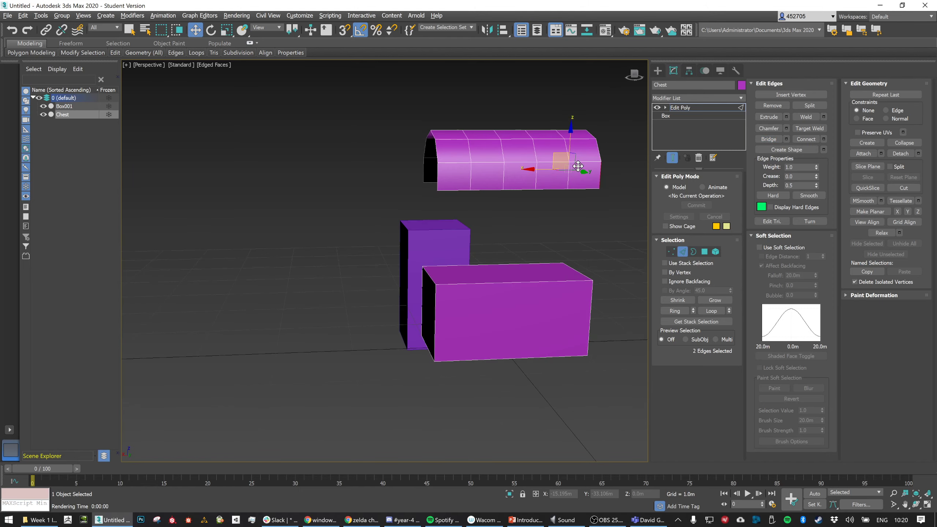
pyautogui.moveTo(439, 177); pyautogui.dragTo(440, 180)
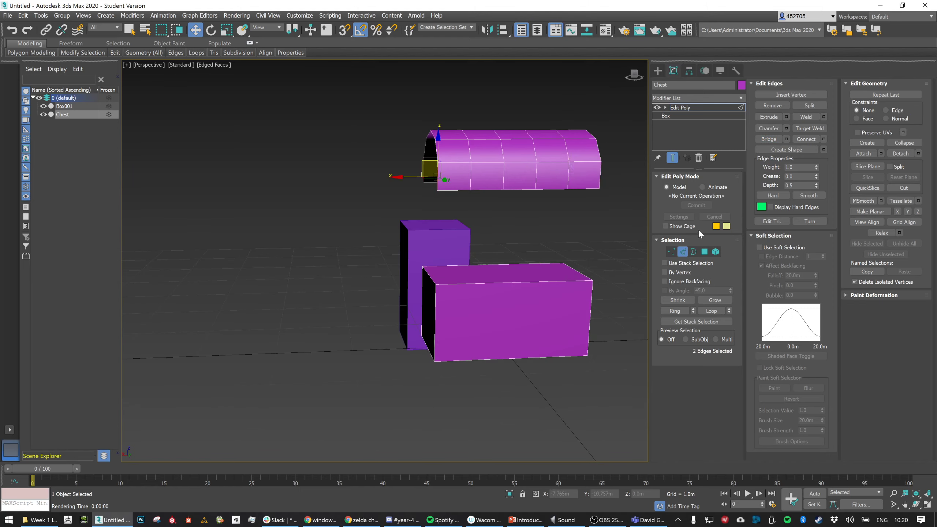
# Bridge the next pair of opposite edges above the new lower faces at each end of the lid
pyautogui.keyDown('alt'); pyautogui.moveTo(494, 150); pyautogui.dragTo(445, 154, button='middle'); pyautogui.keyUp('alt')
pyautogui.click(408, 145)
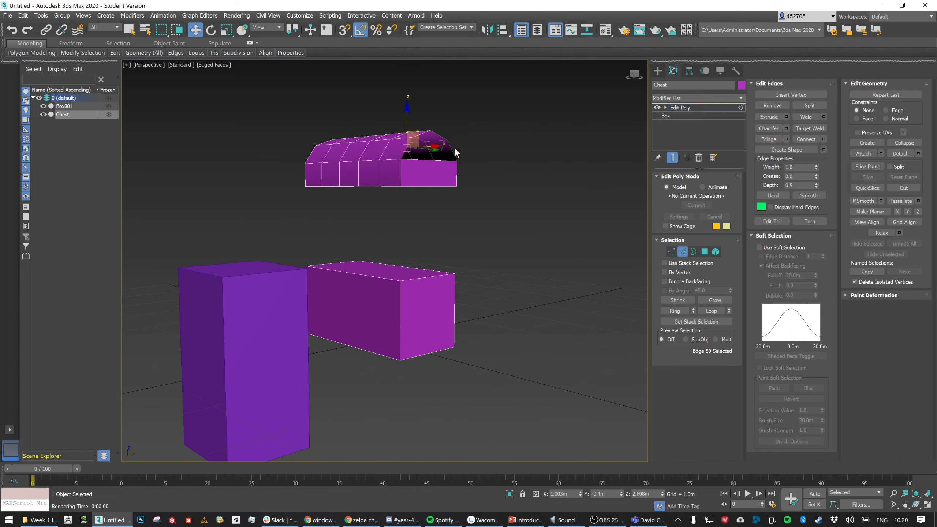
pyautogui.click(770, 138)
pyautogui.keyDown('alt'); pyautogui.moveTo(457, 155); pyautogui.dragTo(416, 164, button='middle'); pyautogui.keyUp('alt')
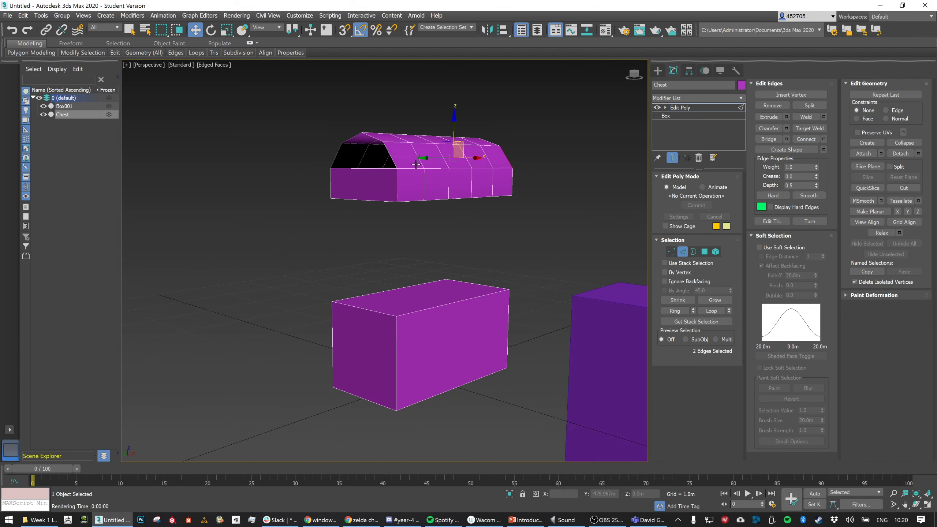
pyautogui.click(339, 154)
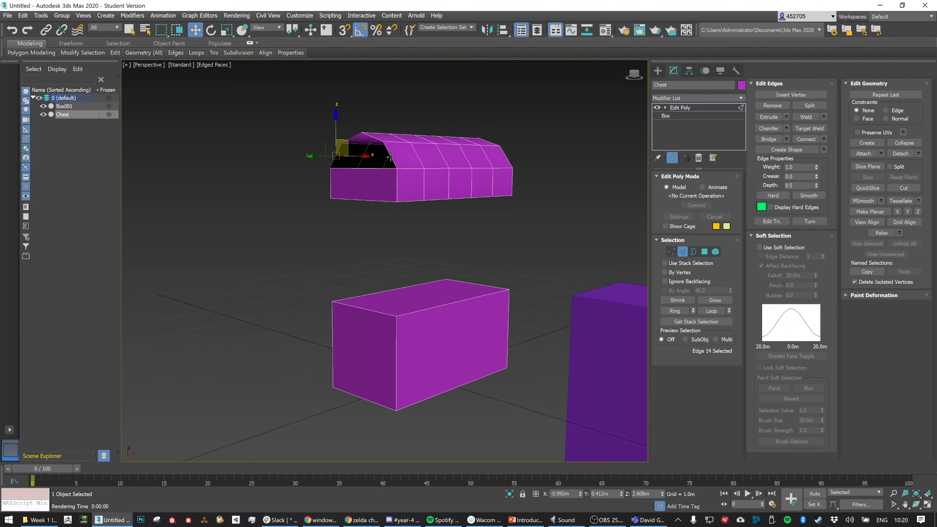
pyautogui.click(770, 138)
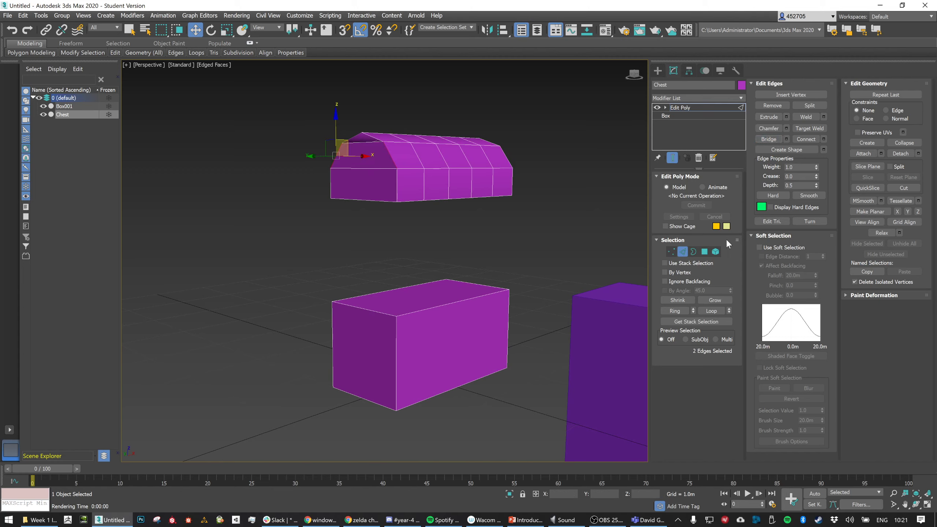
# Cap the remaining open borders at both ends of the lid and deselect the Chest
pyautogui.click(692, 251)
pyautogui.moveTo(298, 111); pyautogui.dragTo(583, 176)
pyautogui.keyDown('alt'); pyautogui.moveTo(584, 176); pyautogui.dragTo(628, 263, button='middle'); pyautogui.keyUp('alt')
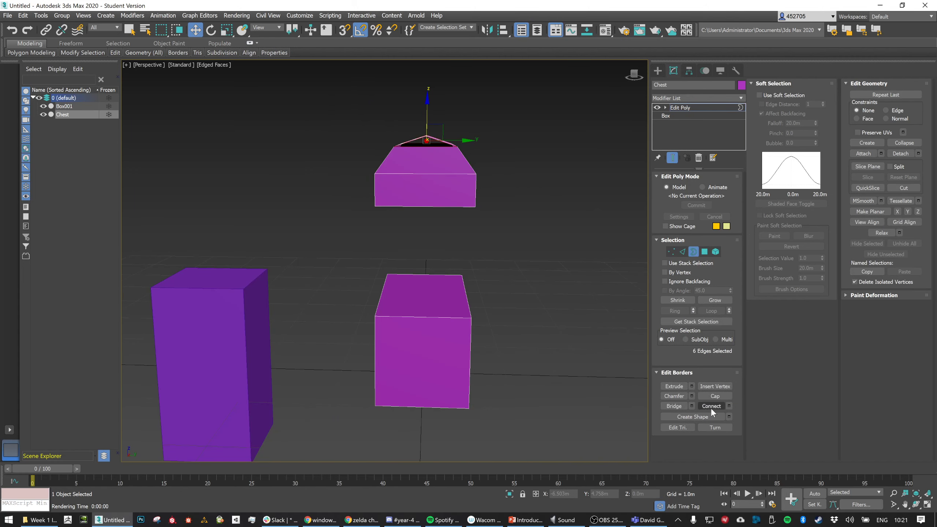
pyautogui.click(715, 396)
pyautogui.keyDown('alt'); pyautogui.moveTo(590, 313); pyautogui.dragTo(513, 224, button='middle'); pyautogui.keyUp('alt')
pyautogui.click(690, 253)
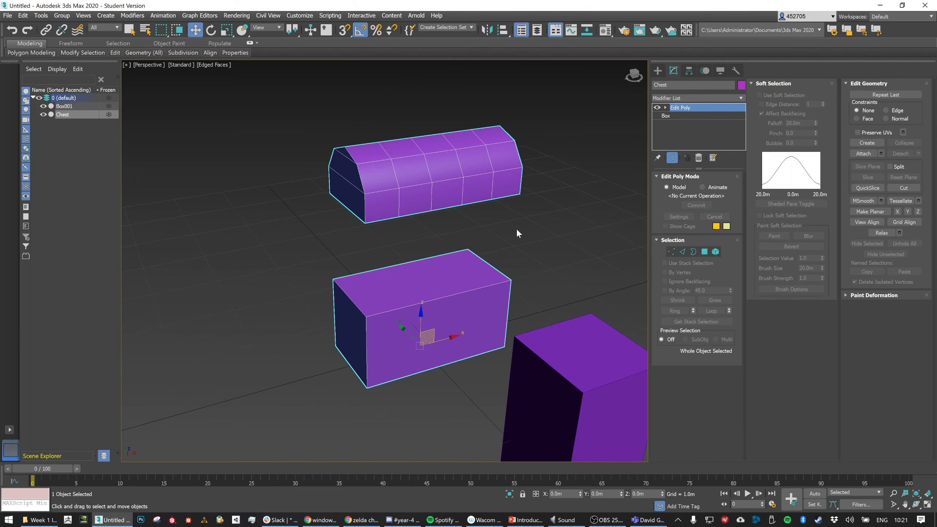
pyautogui.click(535, 223)
pyautogui.keyDown('alt'); pyautogui.moveTo(535, 226); pyautogui.dragTo(526, 191, button='middle'); pyautogui.keyUp('alt')
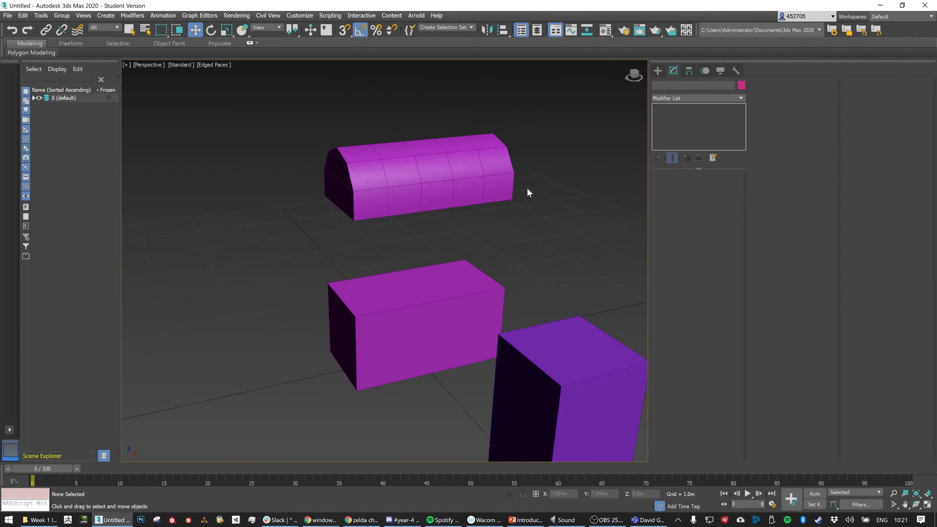
# Delete the top polygon of the chest's box body to open it, and deselect the object
pyautogui.click(429, 284)
pyautogui.click(704, 252)
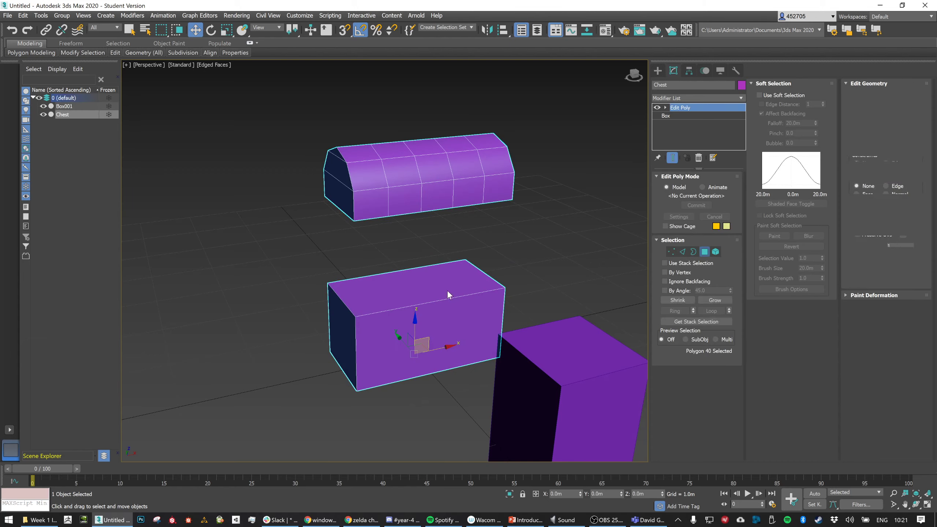
pyautogui.click(447, 290)
pyautogui.press('Delete')
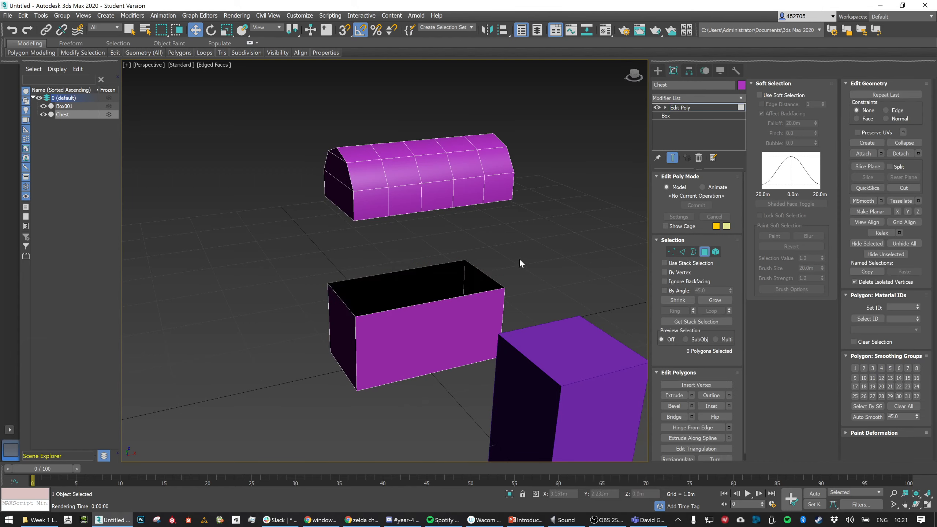
pyautogui.moveTo(526, 241)
pyautogui.keyDown('alt'); pyautogui.mouseDown(button='middle')
pyautogui.moveTo(542, 226)
pyautogui.moveTo(531, 235)
pyautogui.moveTo(546, 238)
pyautogui.moveTo(513, 246)
pyautogui.moveTo(521, 246)
pyautogui.mouseUp(button='middle'); pyautogui.keyUp('alt')
pyautogui.click(705, 252)
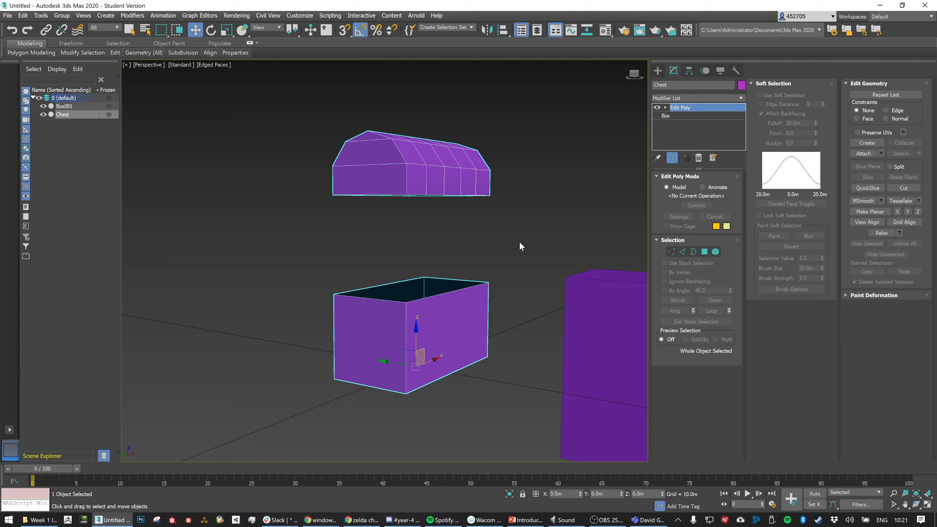
pyautogui.keyDown('alt'); pyautogui.moveTo(529, 240); pyautogui.dragTo(521, 243, button='middle'); pyautogui.keyUp('alt')
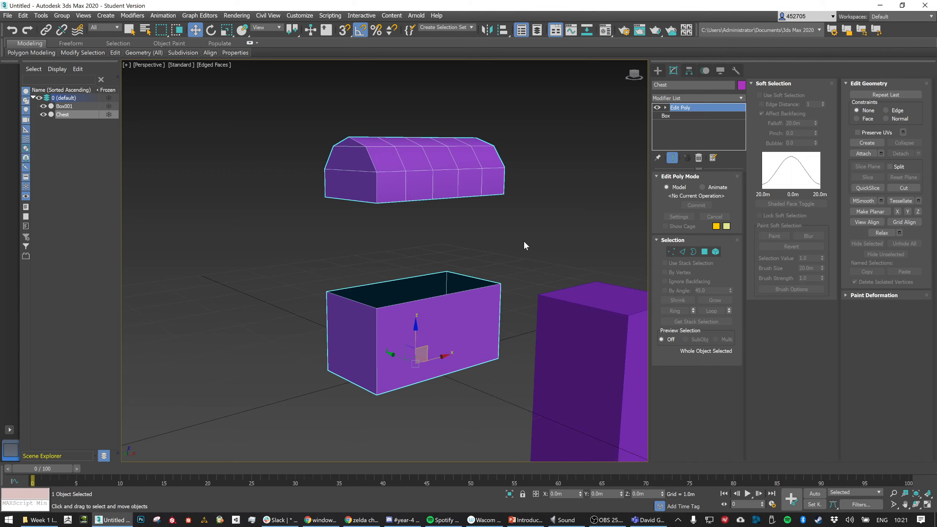
pyautogui.click(523, 240)
# Start saving the scene and create and open a new Desktop folder named Asset Design 20-21 for it
pyautogui.hotkey('ctrl', 's')
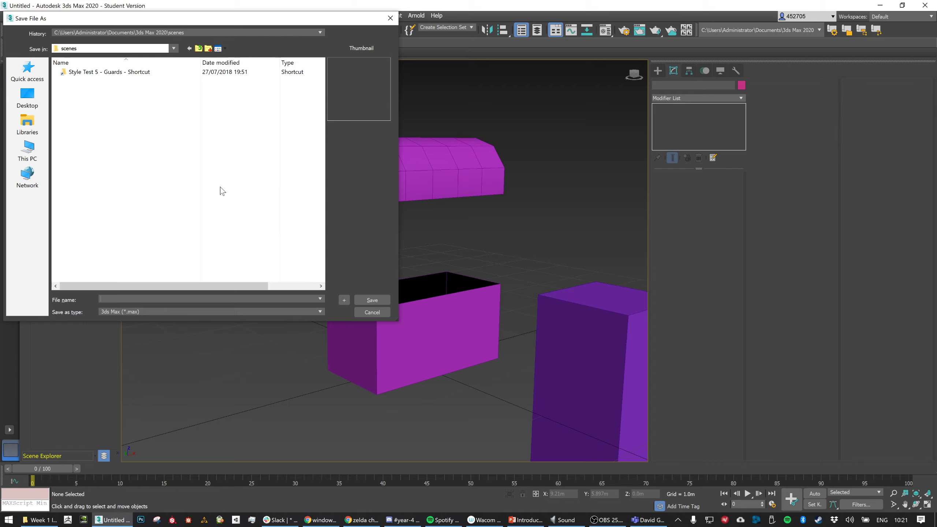
pyautogui.click(28, 95)
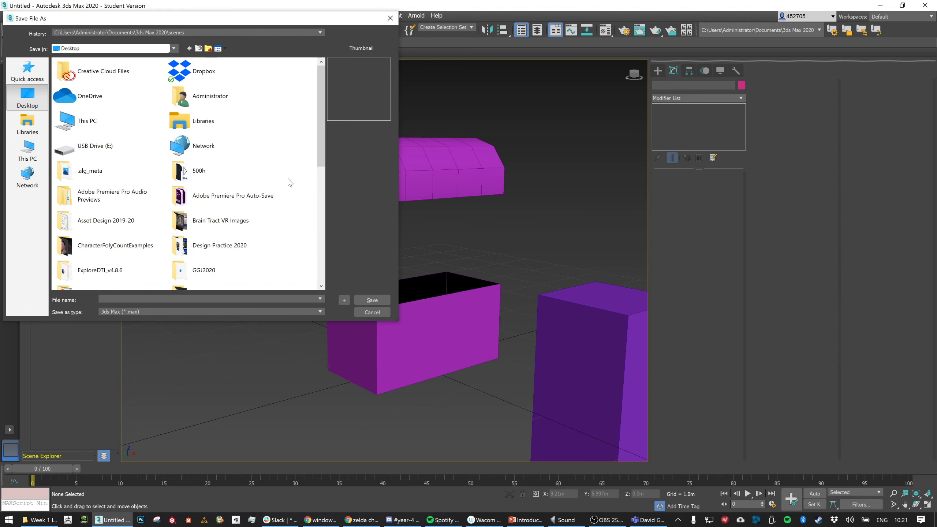
pyautogui.rightClick(301, 173)
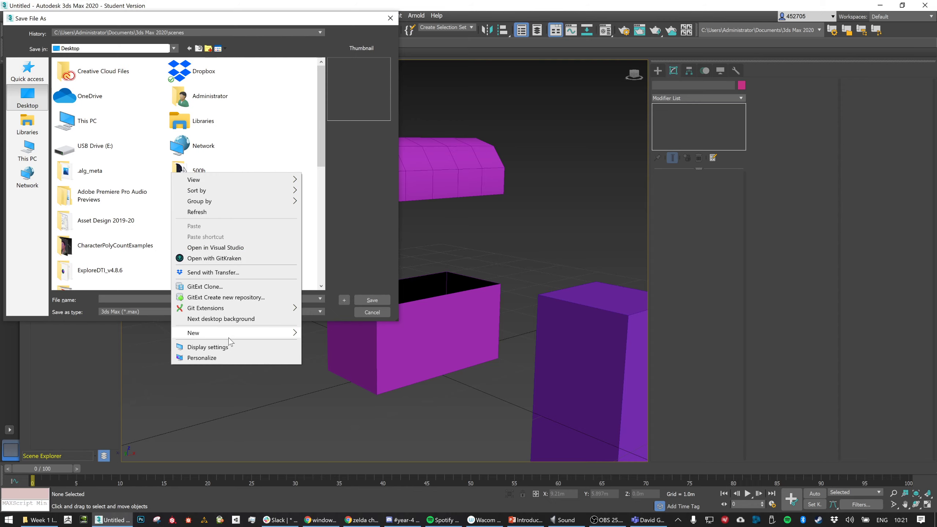
pyautogui.moveTo(230, 342)
pyautogui.click(319, 333)
pyautogui.write('As')
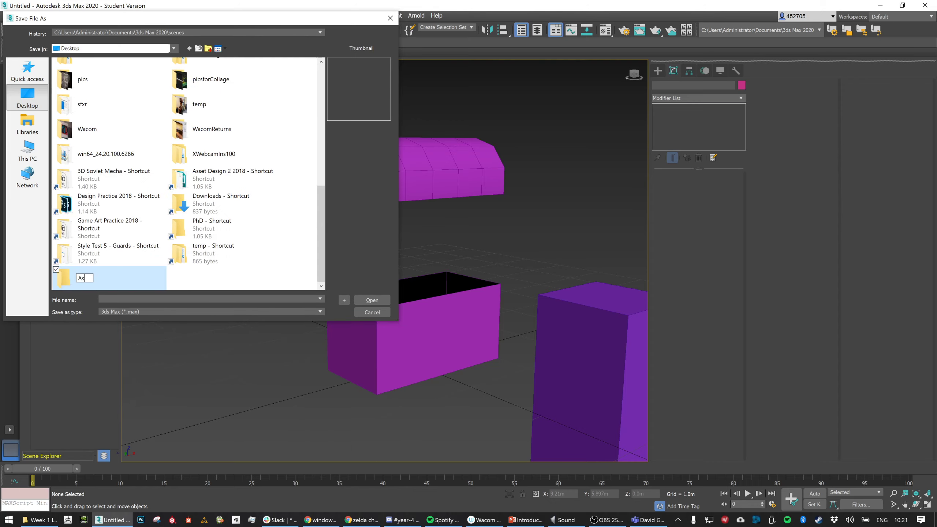
pyautogui.write('set Desing')
pyautogui.press('BackSpace')
pyautogui.press('BackSpace')
pyautogui.write('gn 20-21')
pyautogui.press('Return')
pyautogui.press('Return')
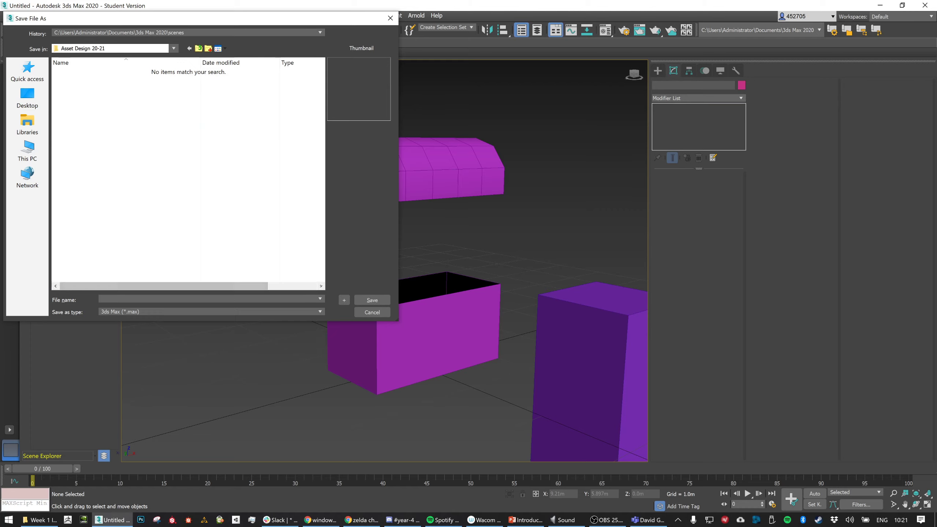
# Save the scene as ZeldaChest in the Asset Design 20-21 folder
pyautogui.write('Ze')
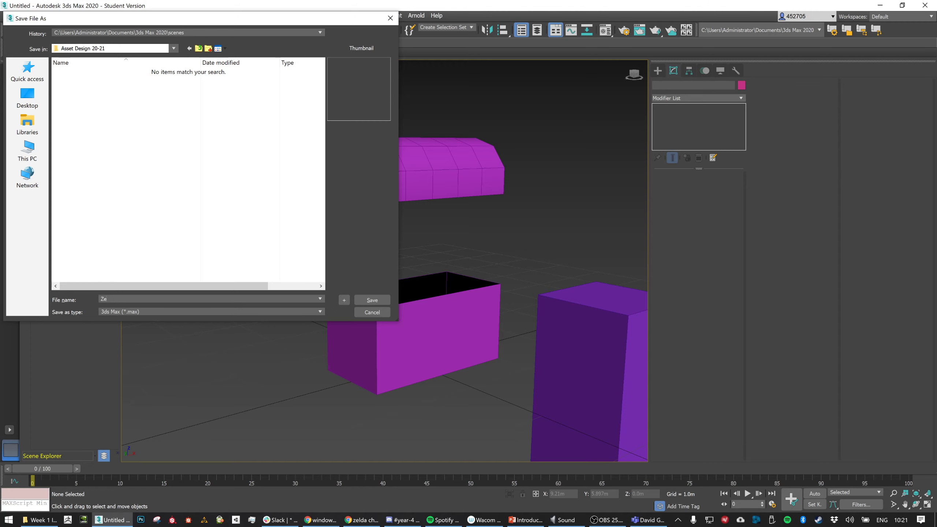
pyautogui.write('ldaChest')
pyautogui.press('Return')
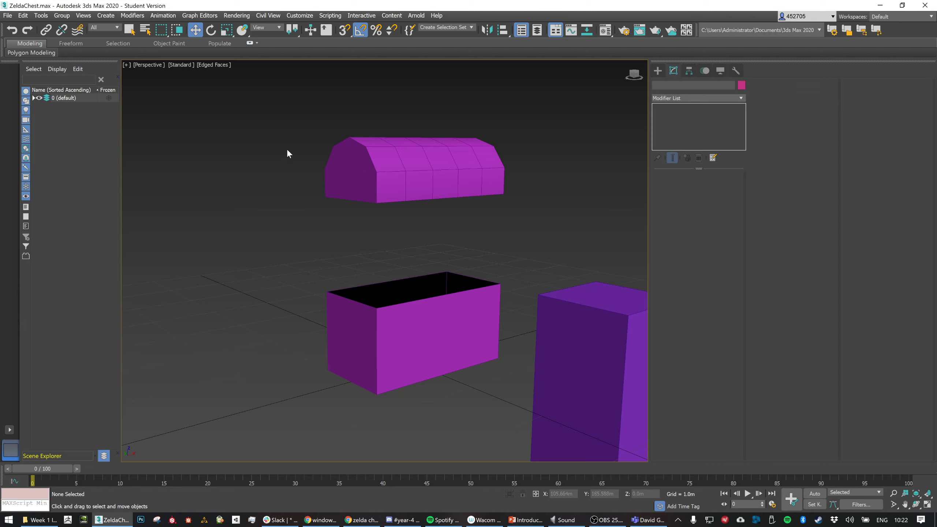
# Open the preference settings and examine the scene undo levels in the general options
pyautogui.click(306, 17)
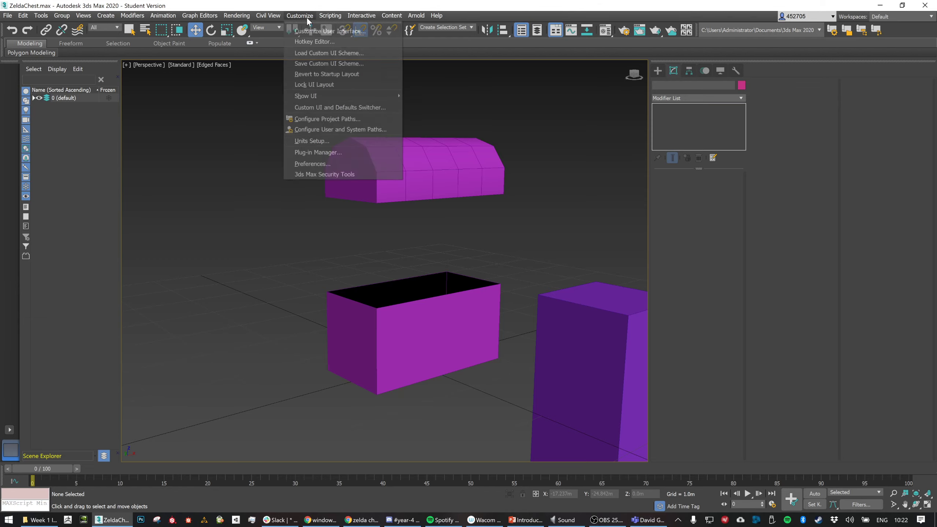
pyautogui.click(314, 164)
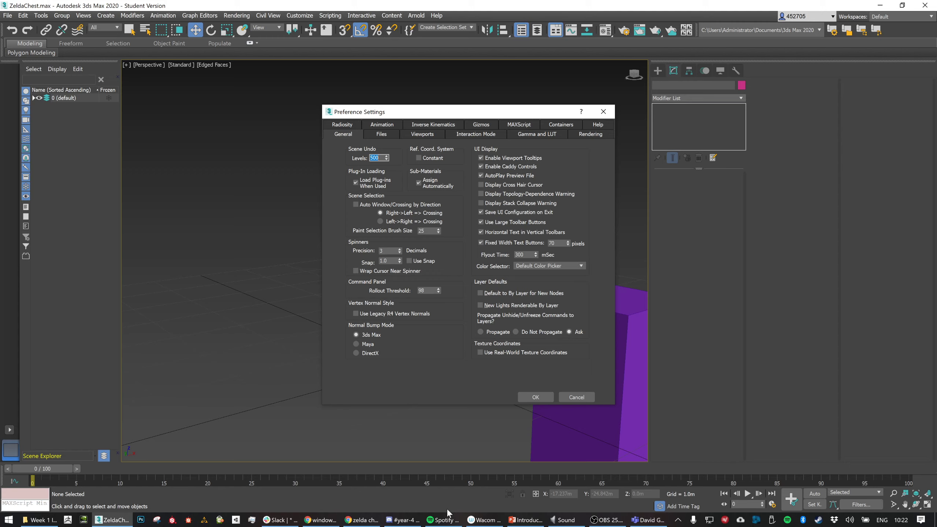
pyautogui.click(403, 519)
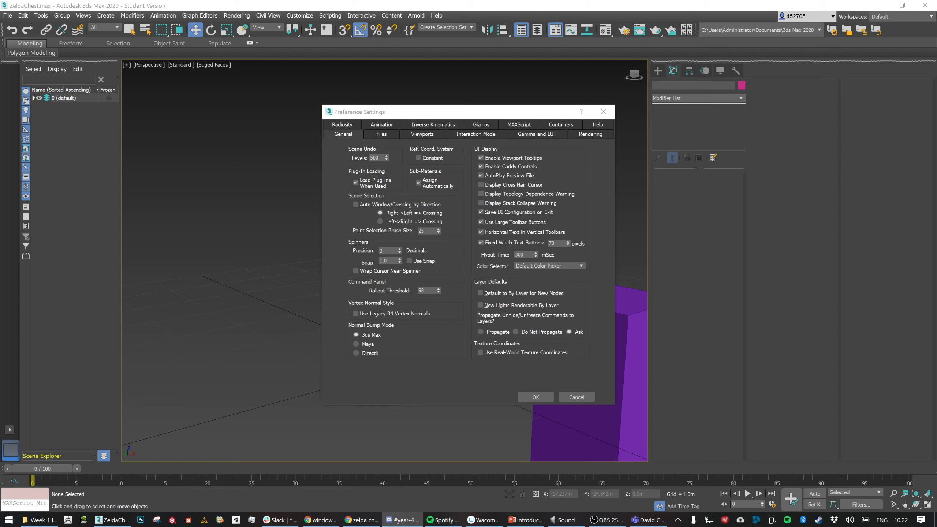
pyautogui.click(356, 219)
pyautogui.click(387, 141)
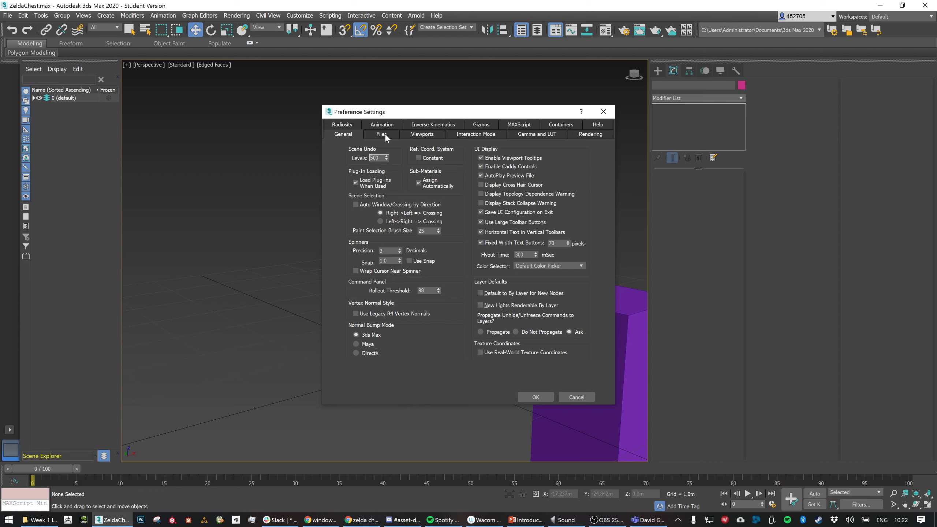
# Review the auto backup options in the file preferences, return to the general options and accept the preferences
pyautogui.click(381, 135)
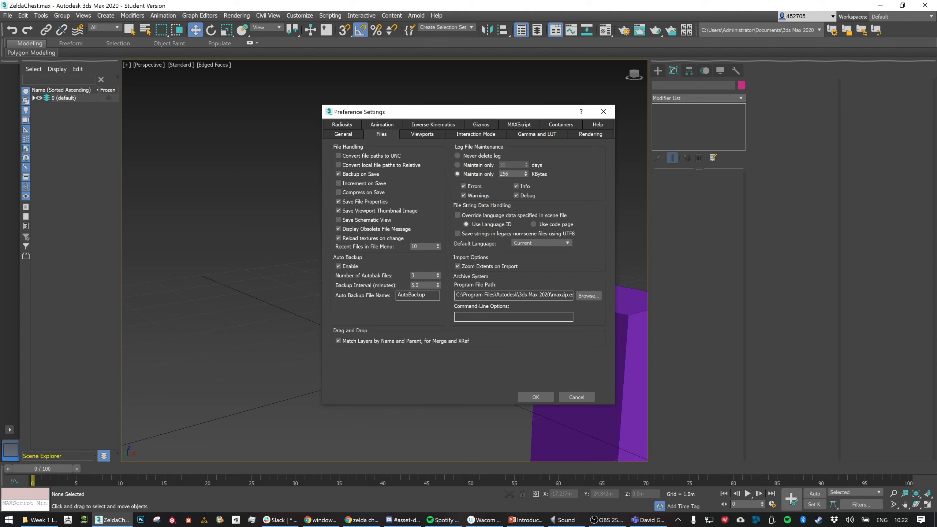
pyautogui.doubleClick(415, 285)
pyautogui.click(425, 276)
pyautogui.moveTo(508, 295)
pyautogui.mouseDown()
pyautogui.moveTo(550, 295)
pyautogui.moveTo(493, 295)
pyautogui.mouseUp()
pyautogui.click(345, 135)
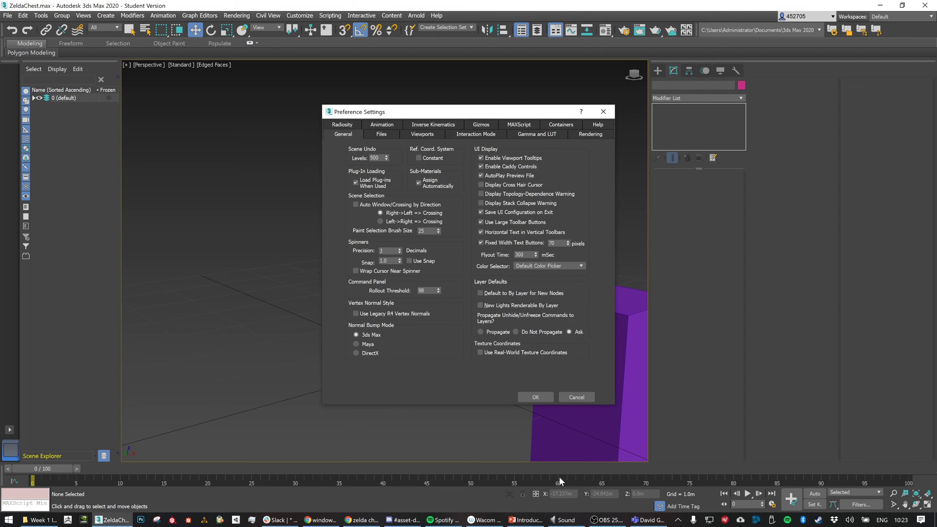
pyautogui.click(535, 397)
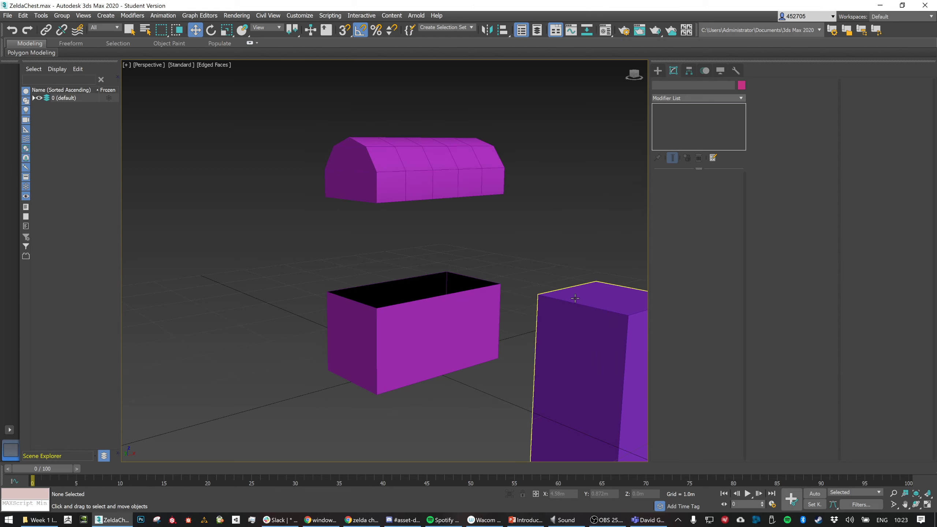
# Switch to the Zelda chest image results in Chrome, browse them for references, and preview the Funnyjunk wooden Zelda Chest photos
pyautogui.click(454, 317)
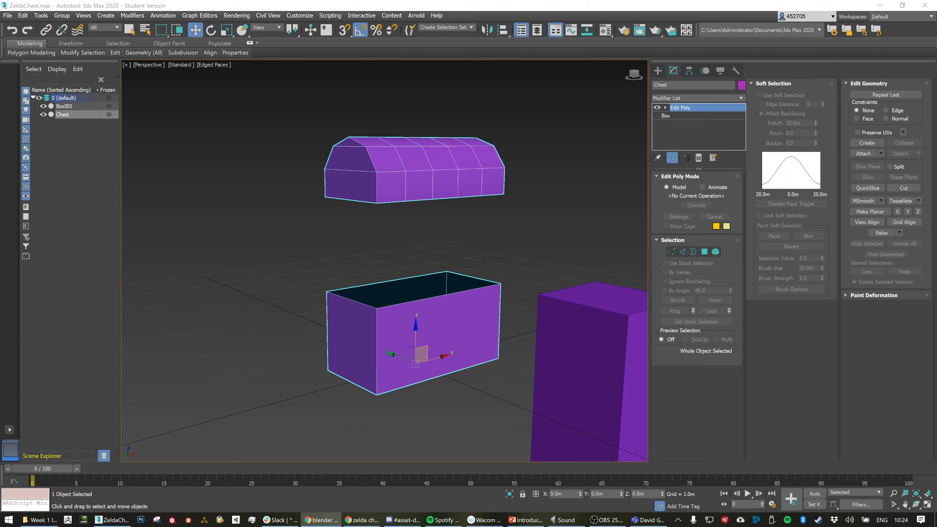
pyautogui.click(681, 3)
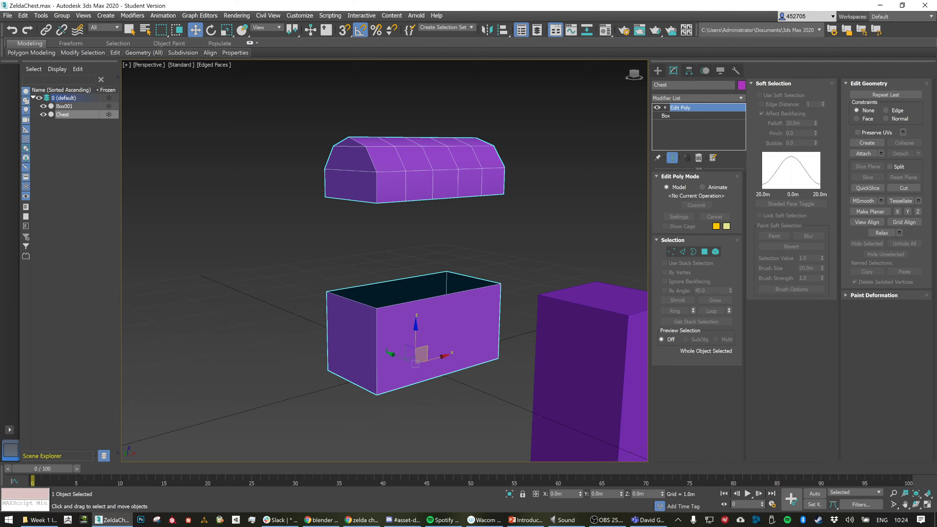
pyautogui.click(354, 519)
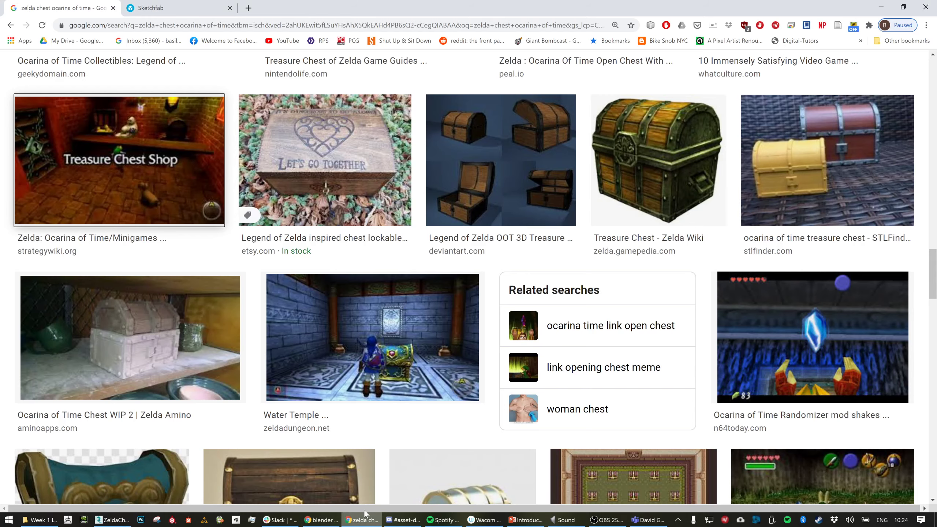
pyautogui.scroll(-1, 463, 304)
pyautogui.scroll(-1, 463, 307)
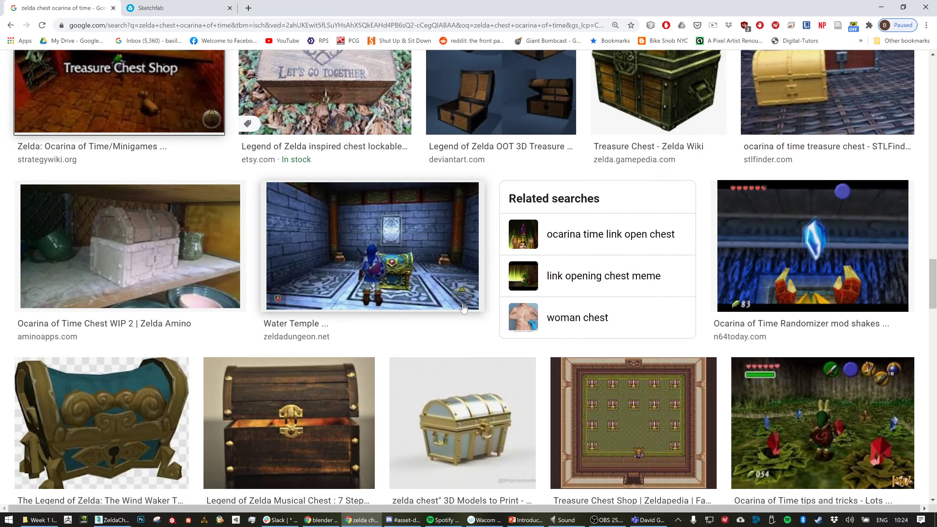
pyautogui.scroll(-1, 463, 311)
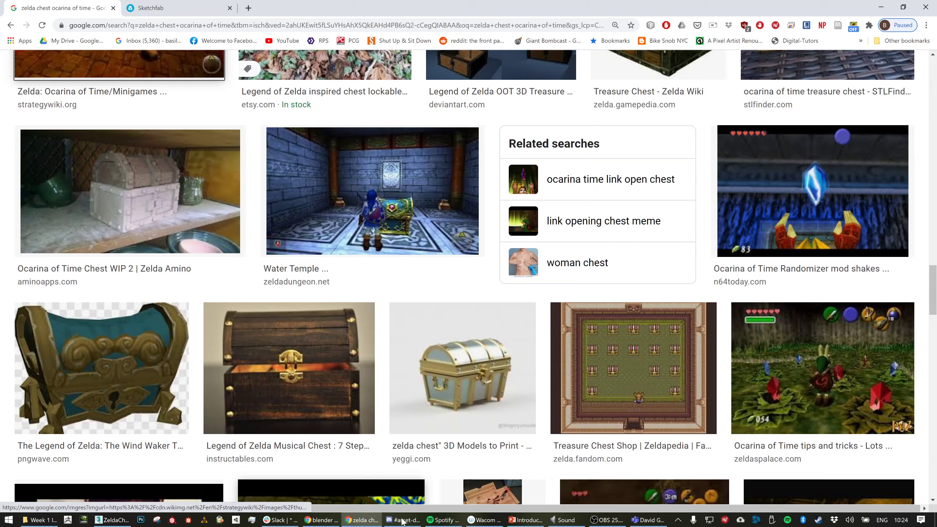
pyautogui.moveTo(369, 523)
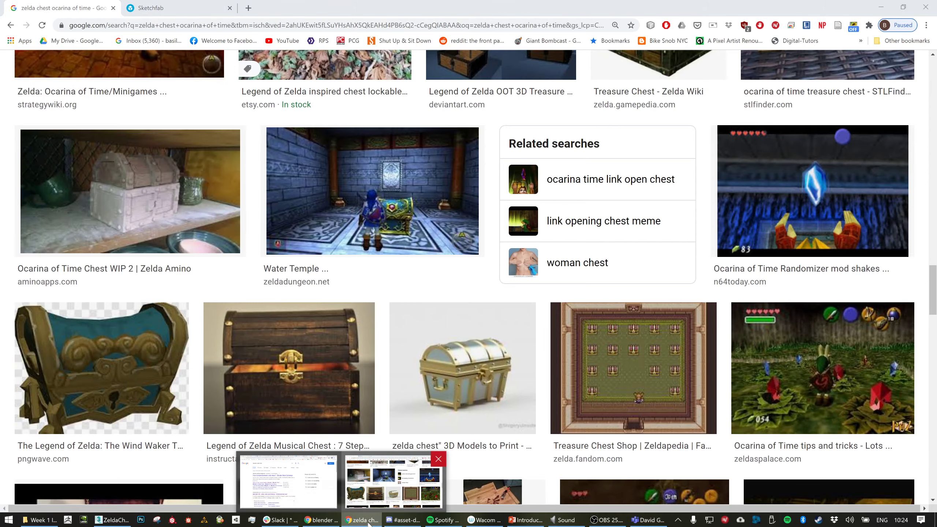
pyautogui.scroll(-5, 347, 398)
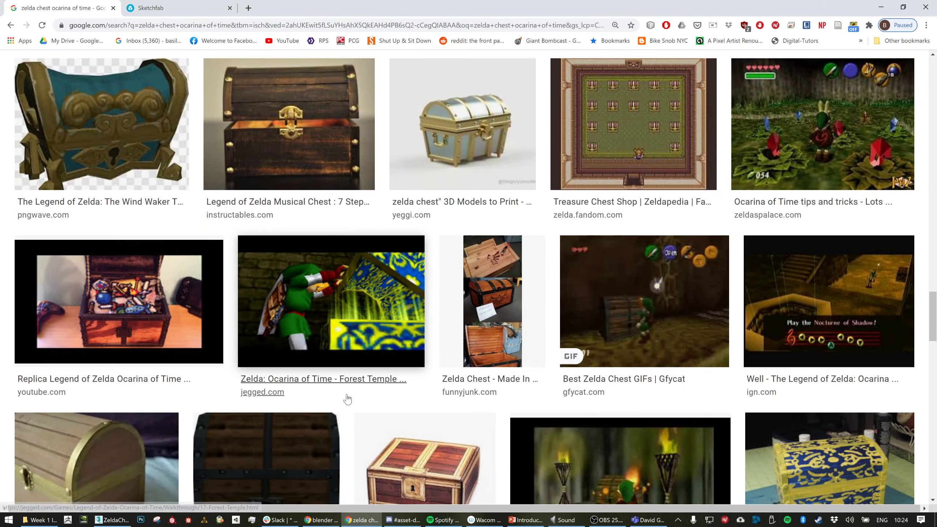
pyautogui.scroll(-2, 351, 402)
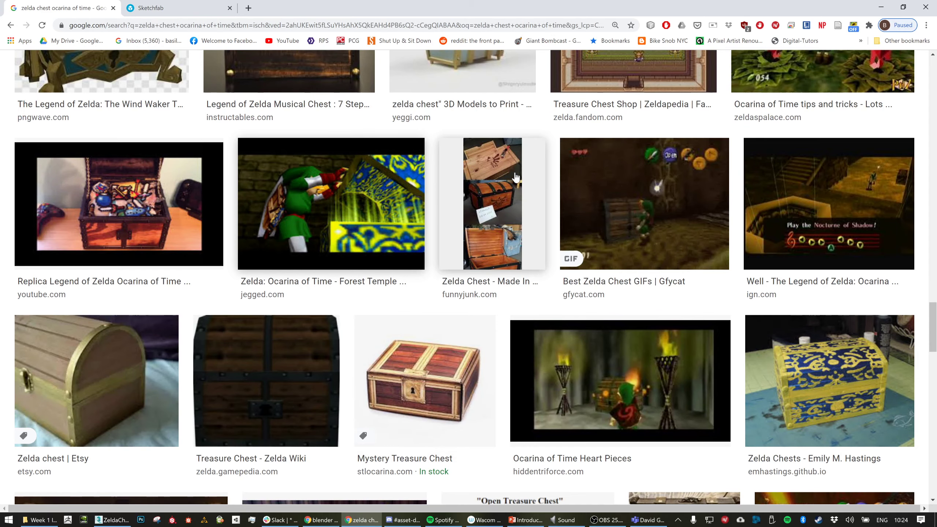
pyautogui.click(494, 200)
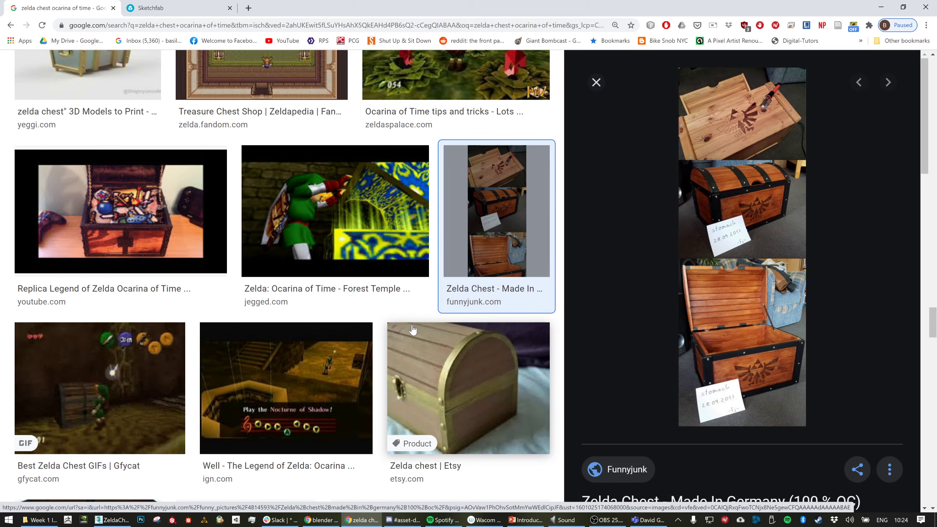
# Preview the Water Temple and STLFinder treasure chest images as references, and return to 3ds Max
pyautogui.scroll(8, 410, 324)
pyautogui.scroll(5, 414, 314)
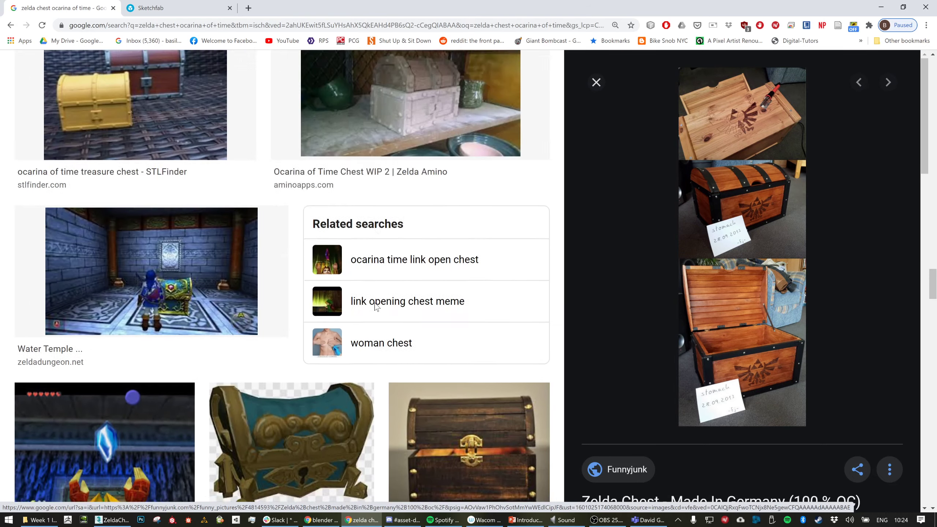
pyautogui.click(220, 361)
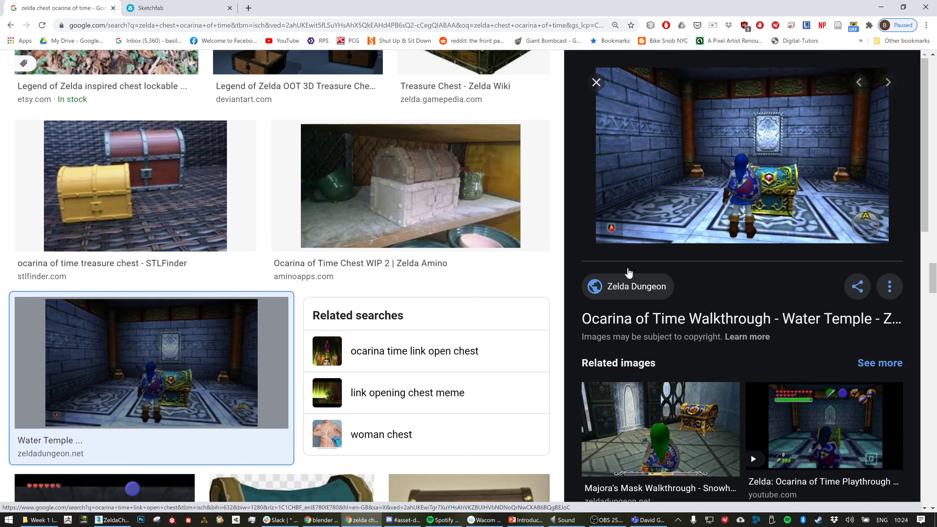
pyautogui.scroll(5, 304, 253)
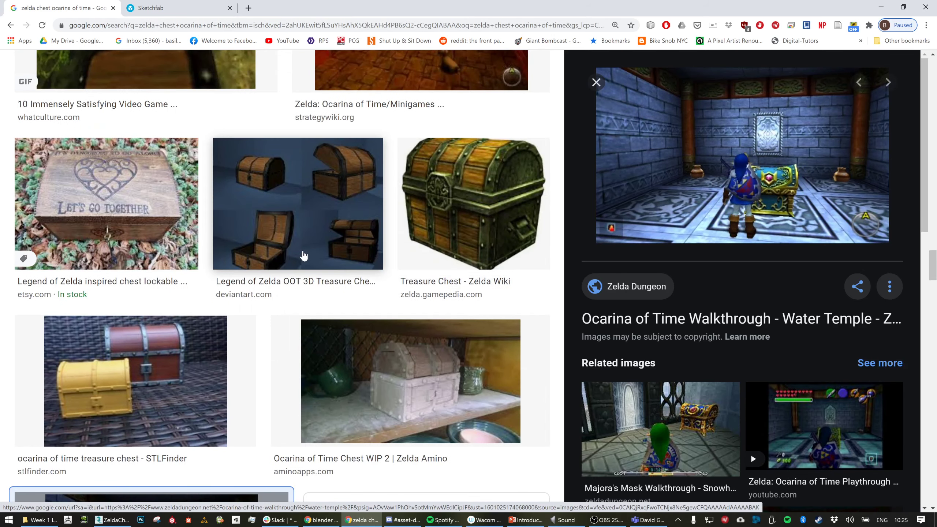
pyautogui.click(213, 353)
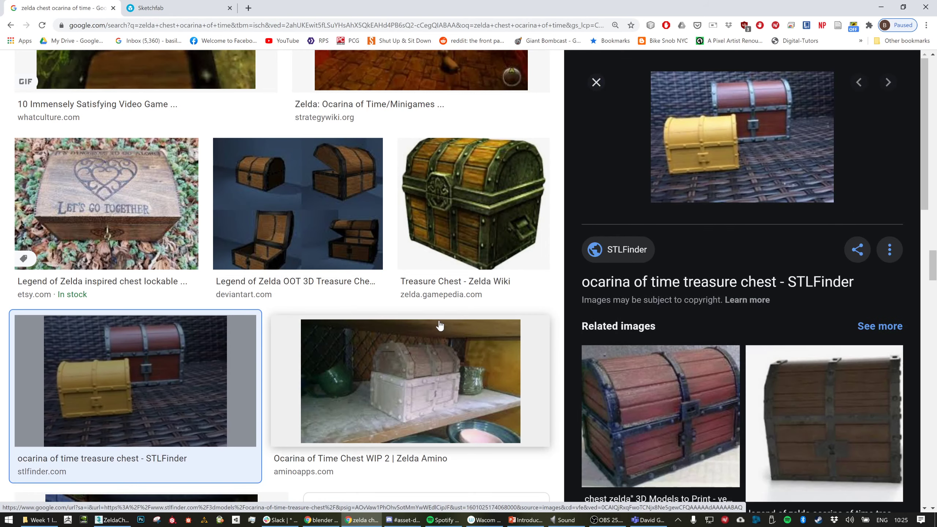
pyautogui.scroll(-3, 437, 322)
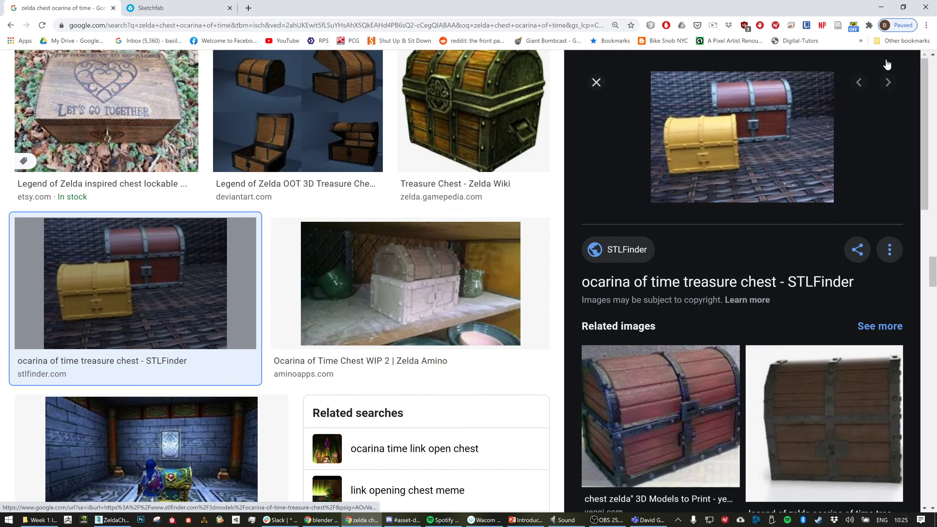
pyautogui.click(880, 7)
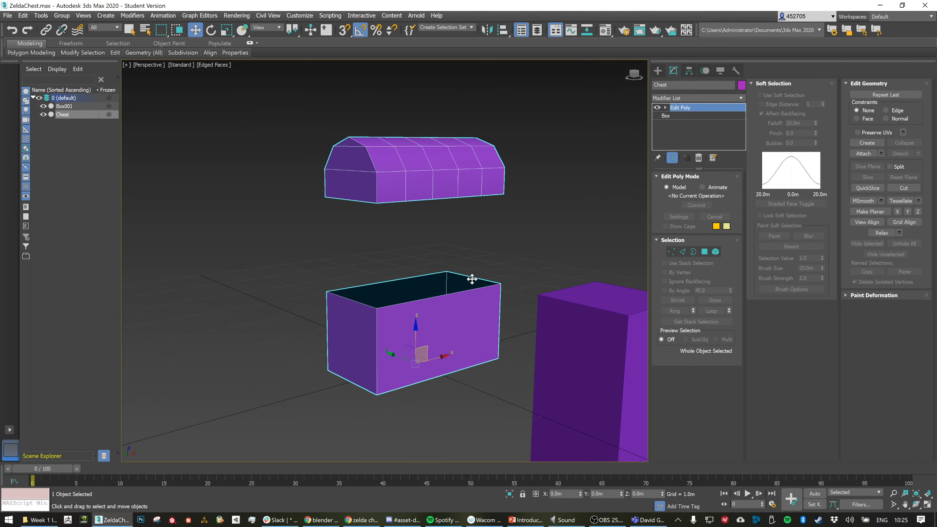
# Reselect the Chest object and dismiss the Malwarebytes update notification
pyautogui.click(524, 262)
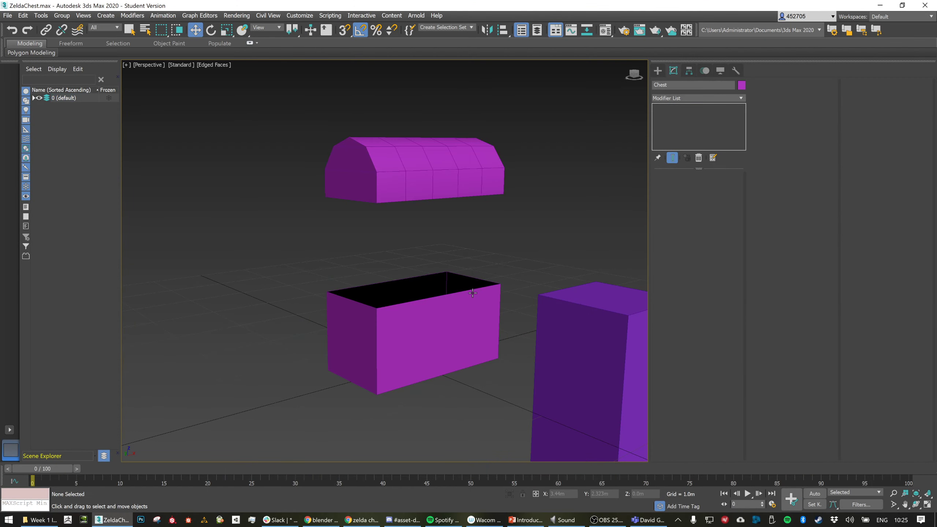
pyautogui.click(453, 307)
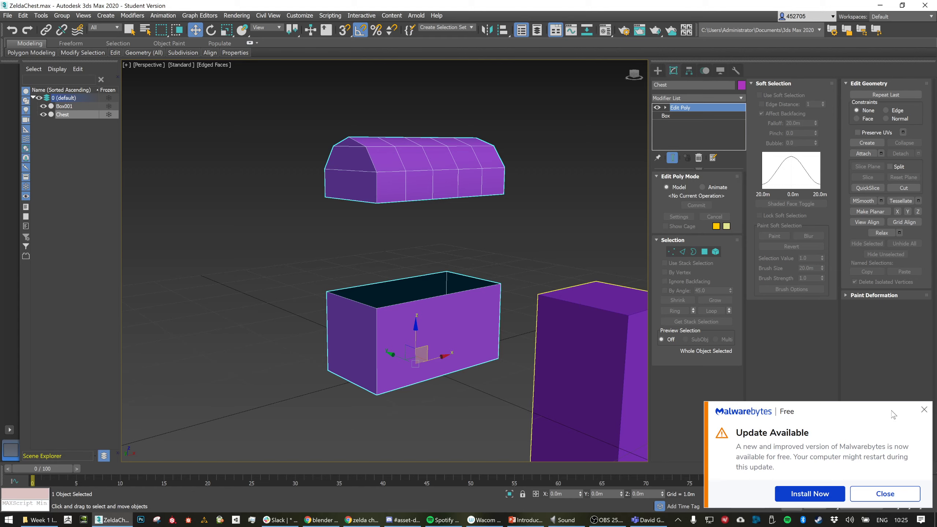
pyautogui.click(924, 410)
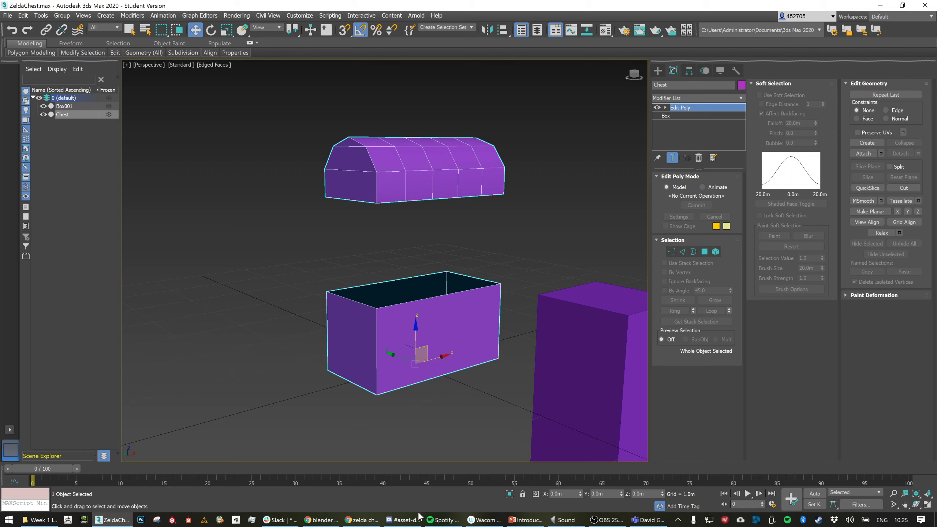
pyautogui.click(406, 519)
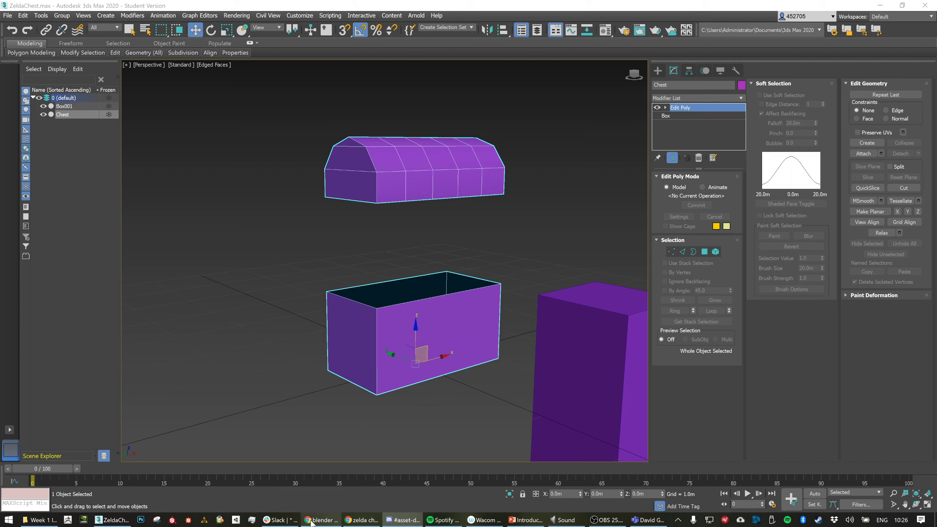
pyautogui.moveTo(312, 519)
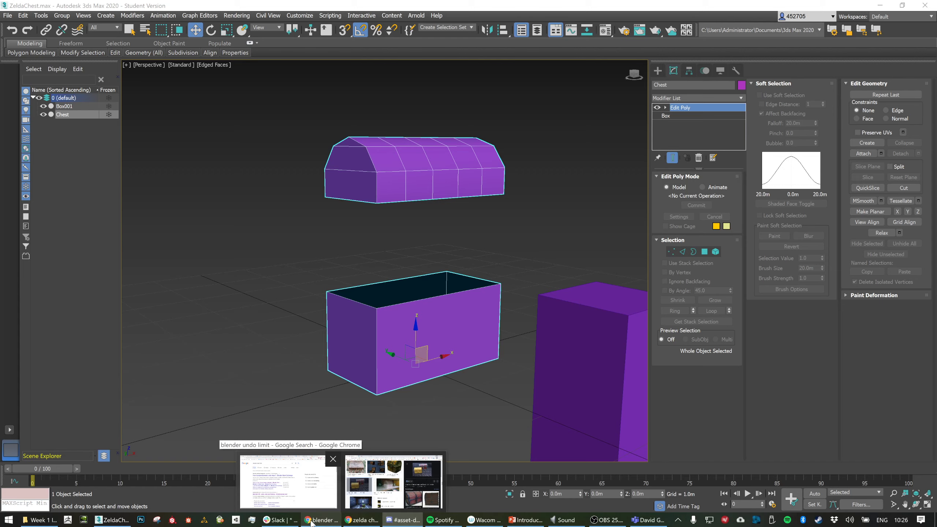
pyautogui.click(348, 521)
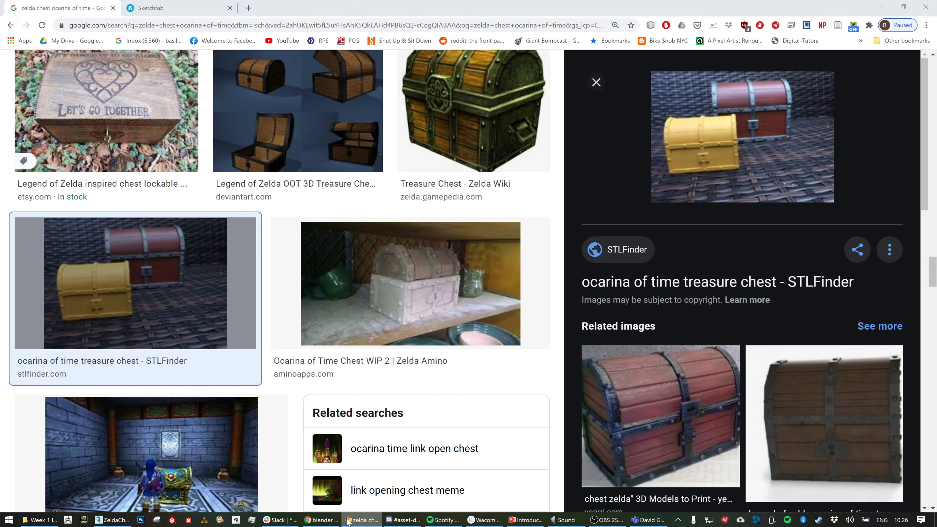
pyautogui.click(347, 521)
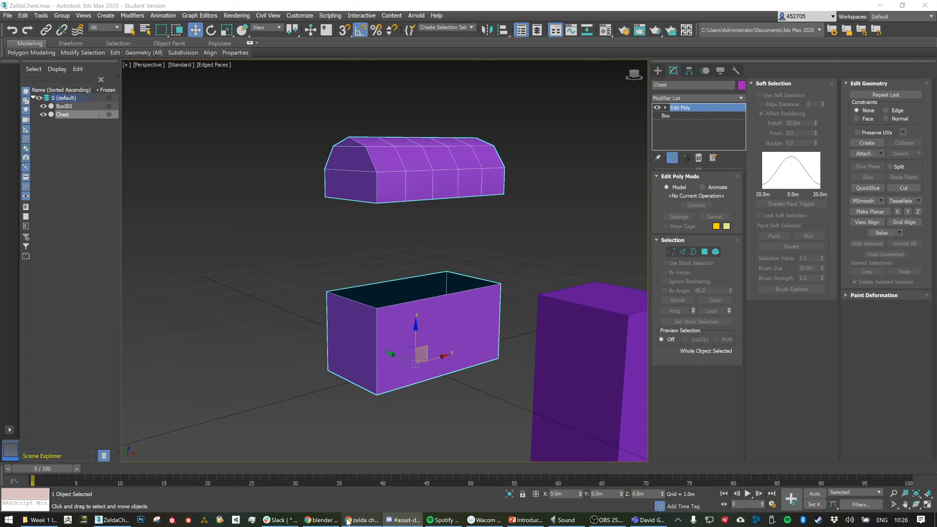
pyautogui.click(347, 520)
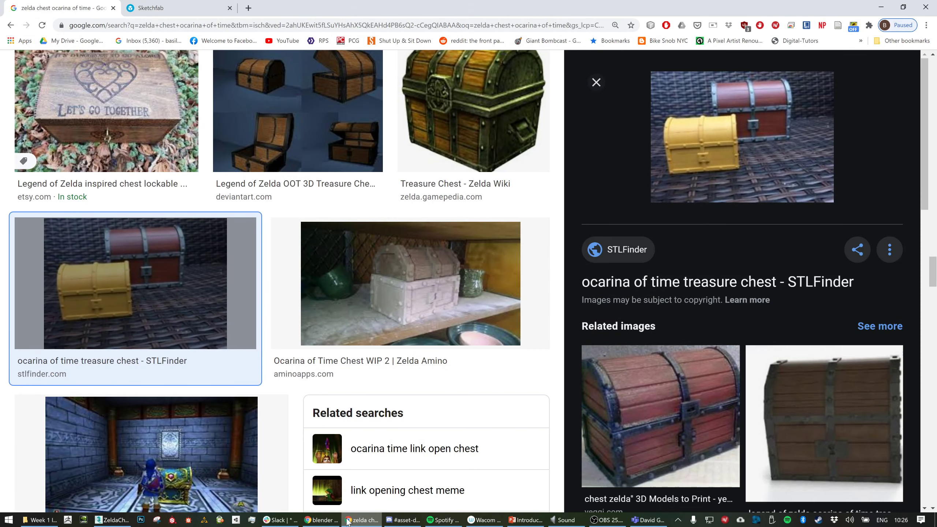
pyautogui.click(347, 520)
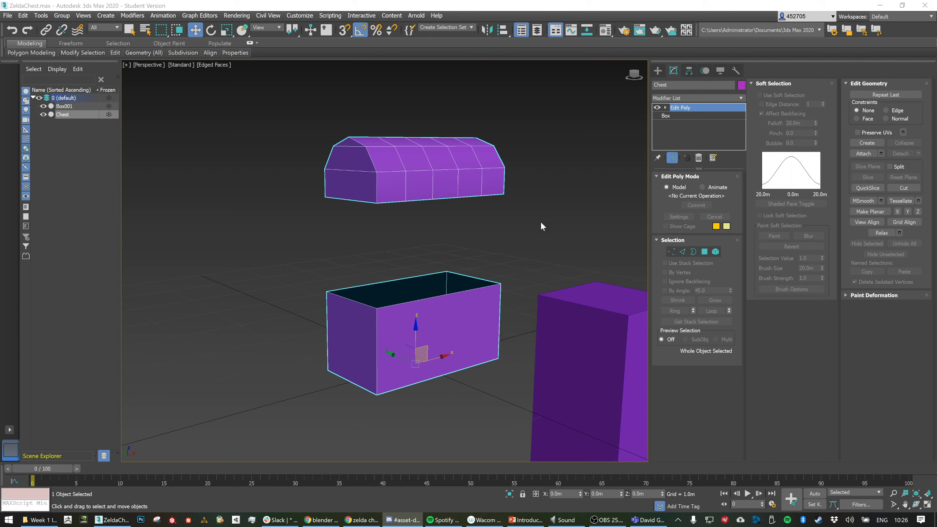
# Select the whole lid of the Chest at Element sub-object level
pyautogui.keyDown('alt'); pyautogui.moveTo(554, 219); pyautogui.dragTo(523, 229, button='middle'); pyautogui.keyUp('alt')
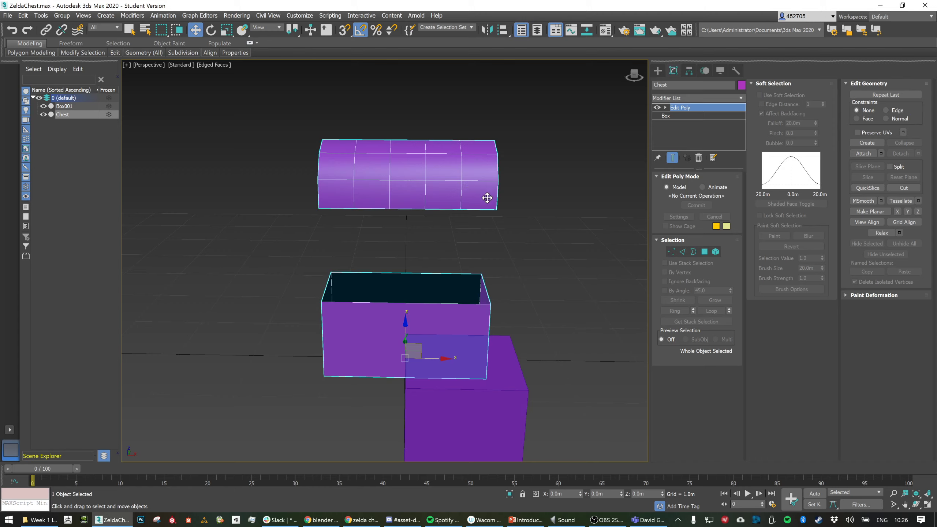
pyautogui.moveTo(487, 199); pyautogui.dragTo(495, 213, button='middle')
pyautogui.scroll(2, 460, 215)
pyautogui.scroll(-2, 462, 215)
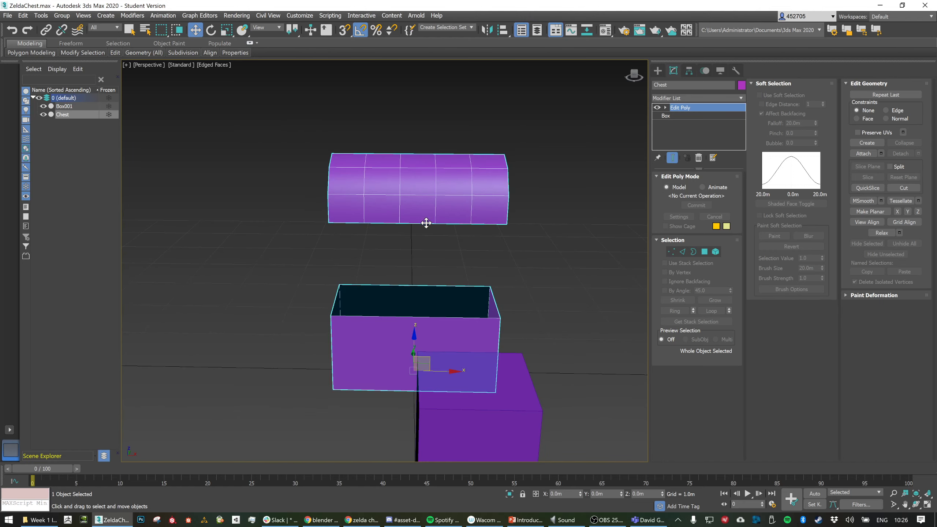
pyautogui.keyDown('alt'); pyautogui.moveTo(445, 221); pyautogui.dragTo(465, 220, button='middle'); pyautogui.keyUp('alt')
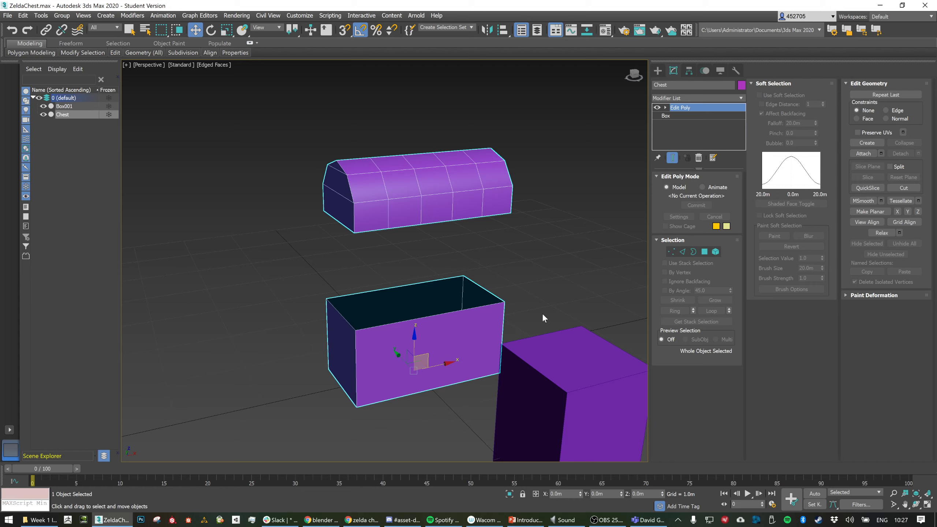
pyautogui.click(716, 253)
pyautogui.click(415, 206)
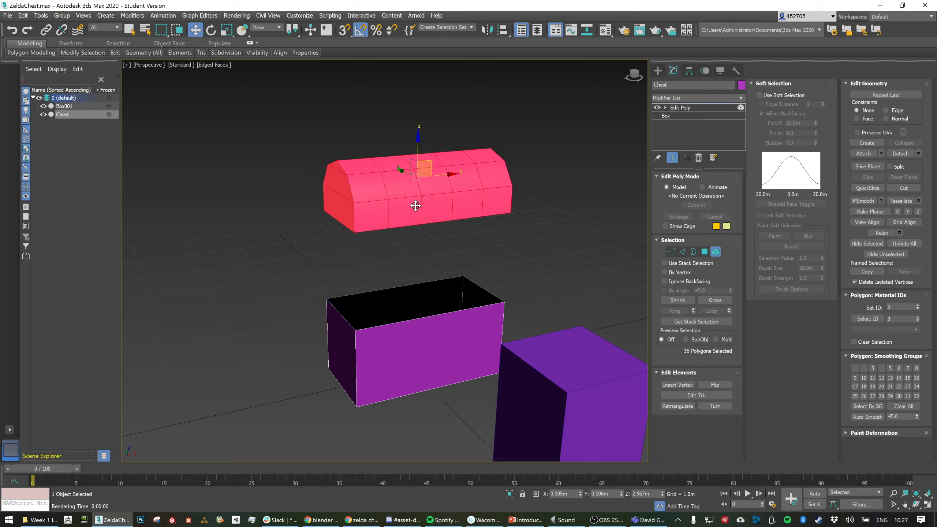
# Try to scale the lid element along its height, cancel the scaling, and clear the selection
pyautogui.press('r')
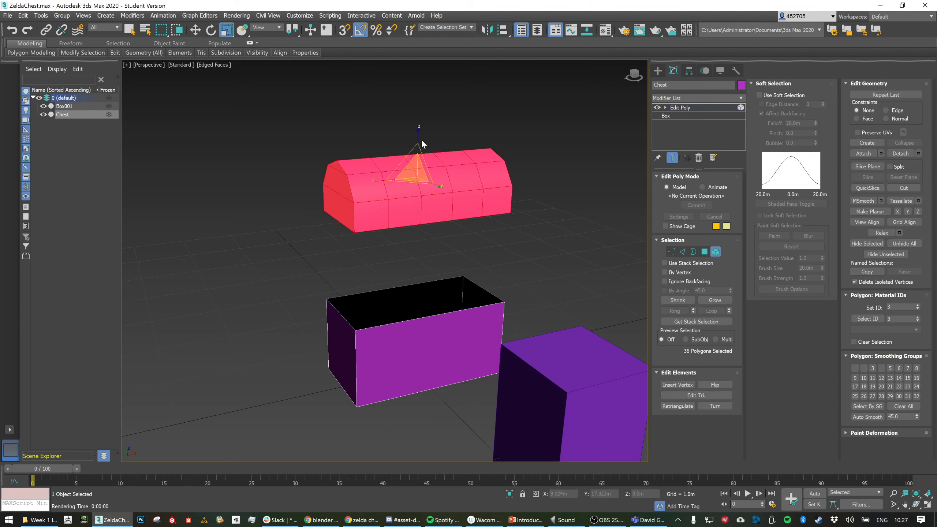
pyautogui.moveTo(416, 133); pyautogui.dragTo(428, 401)
pyautogui.rightClick(428, 401)
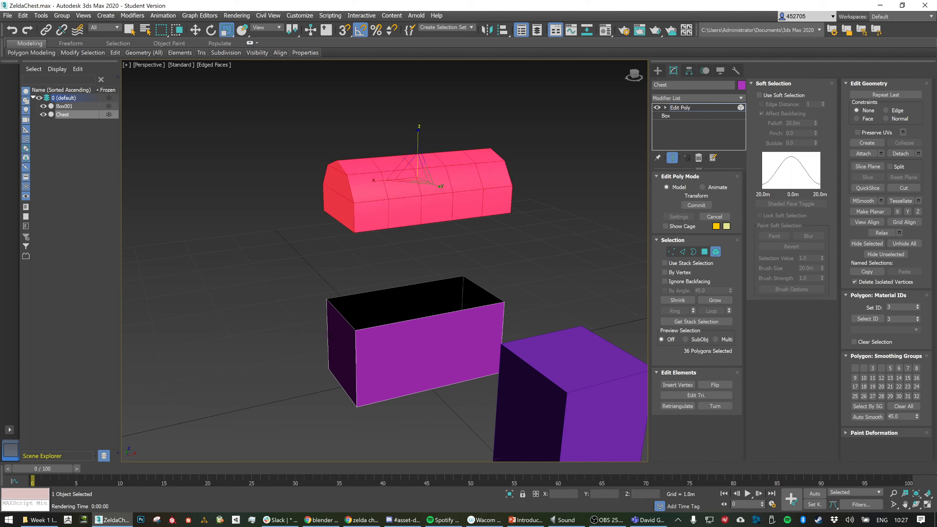
pyautogui.click(536, 288)
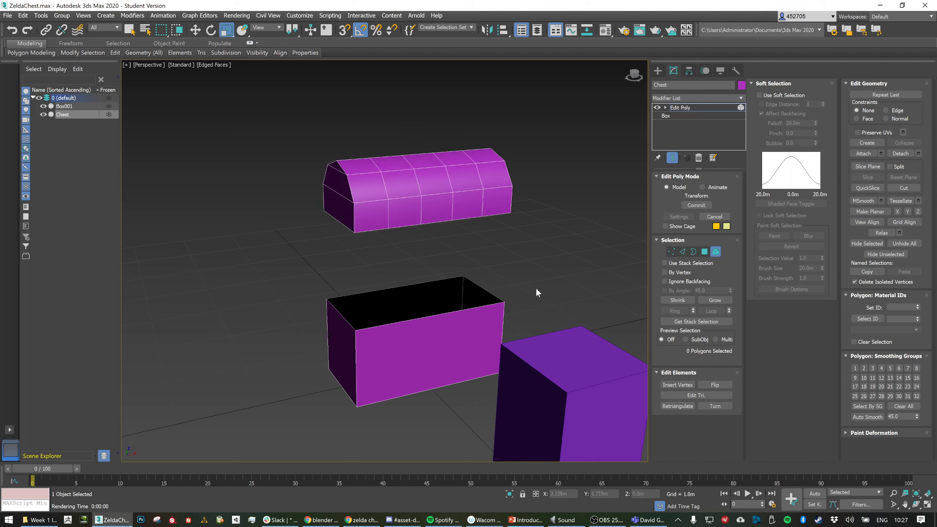
# Try to rotate a single front polygon of the lid, undo the rotation, and leave Polygon sub-object level
pyautogui.click(703, 251)
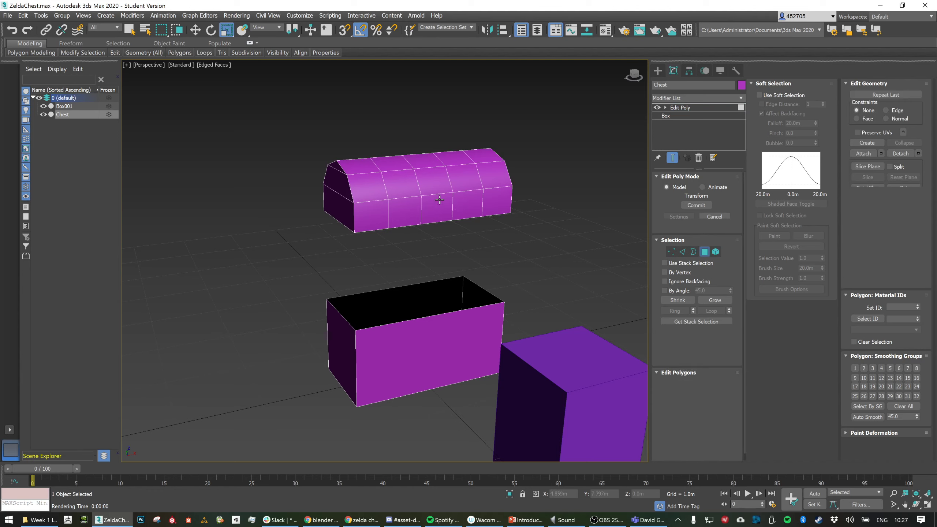
pyautogui.click(435, 211)
pyautogui.press('e')
pyautogui.moveTo(435, 212); pyautogui.dragTo(571, 175)
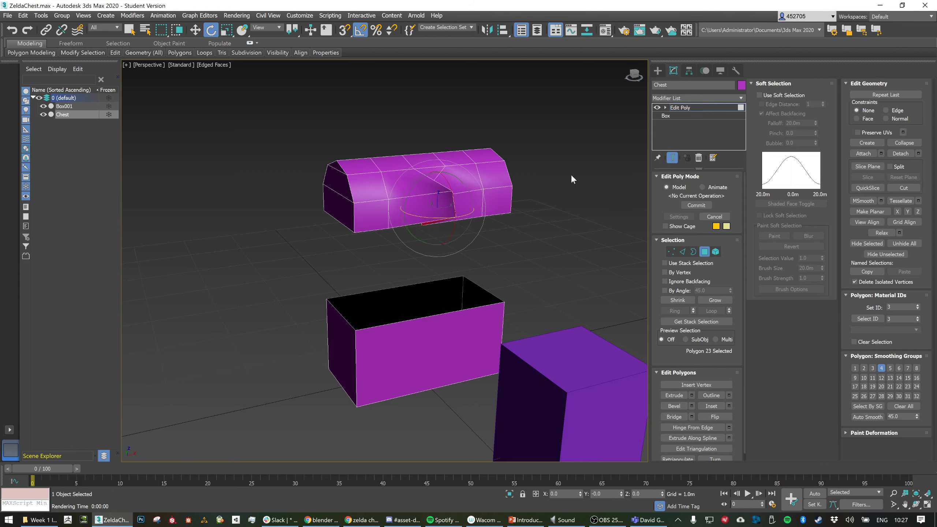
pyautogui.hotkey('ctrl', 'z')
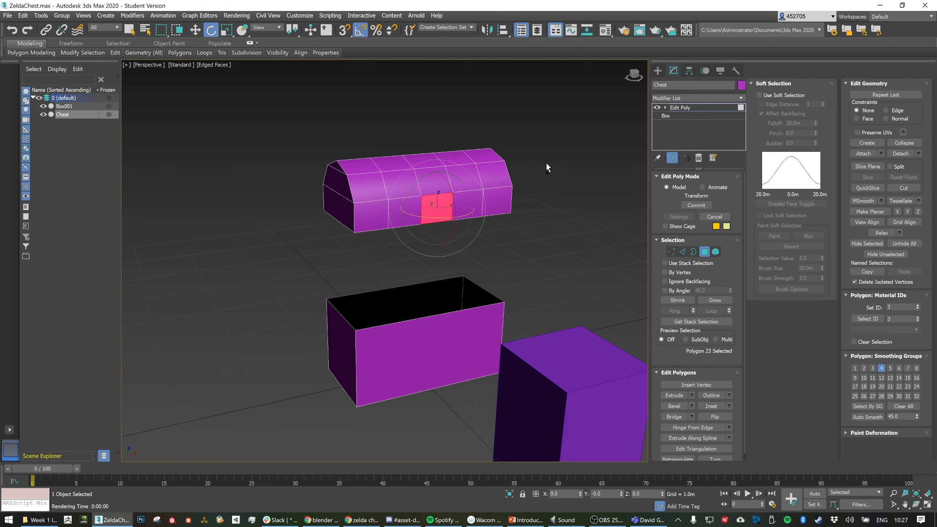
pyautogui.click(704, 252)
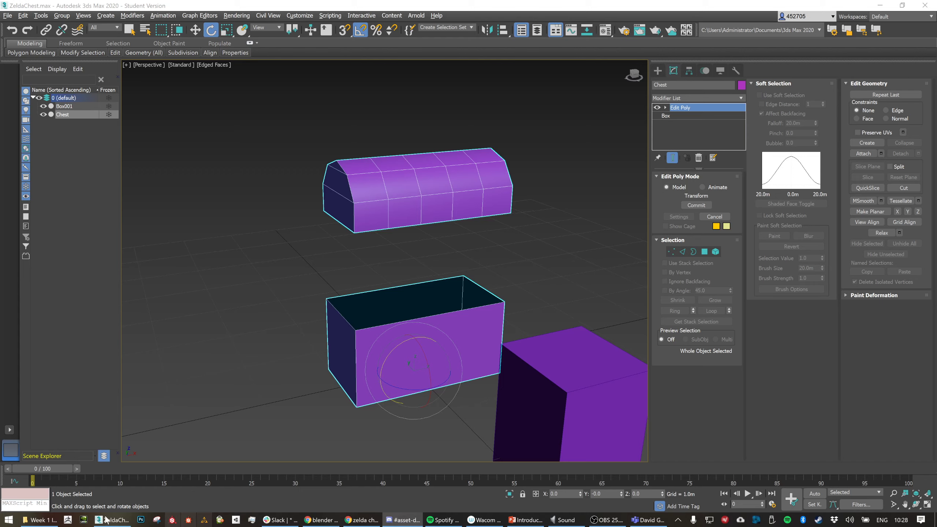
# Switch to the Zelda chest image results in Chrome and preview the related brown STLFinder chest and The Models Resource open chest
pyautogui.moveTo(112, 520)
pyautogui.moveTo(361, 523)
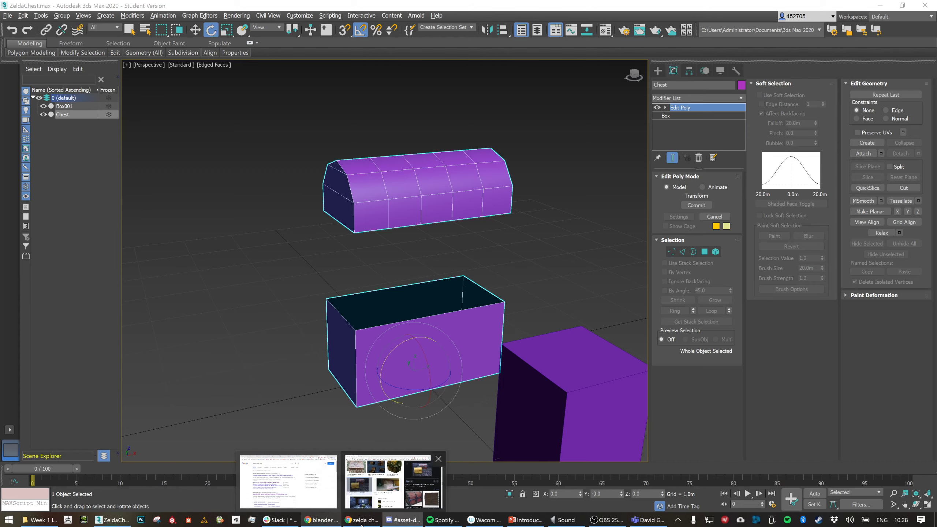
pyautogui.click(378, 502)
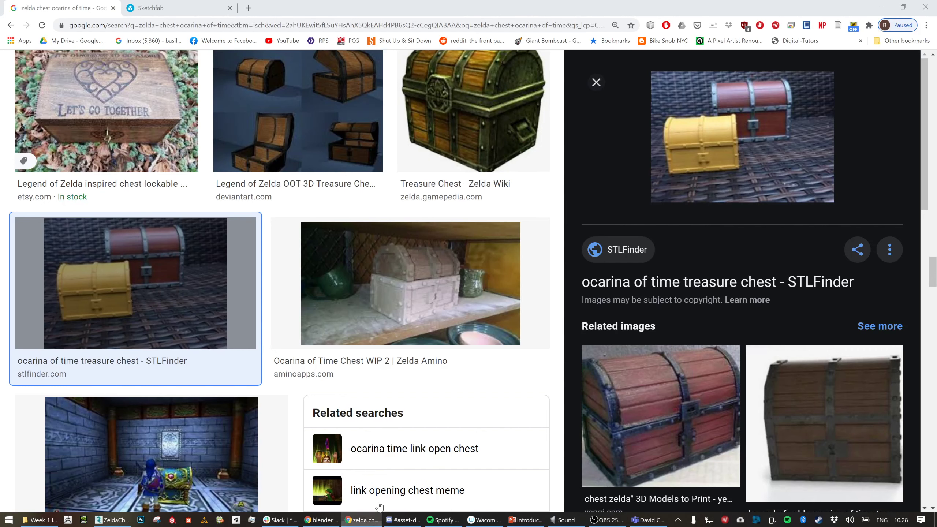
pyautogui.scroll(-1, 562, 384)
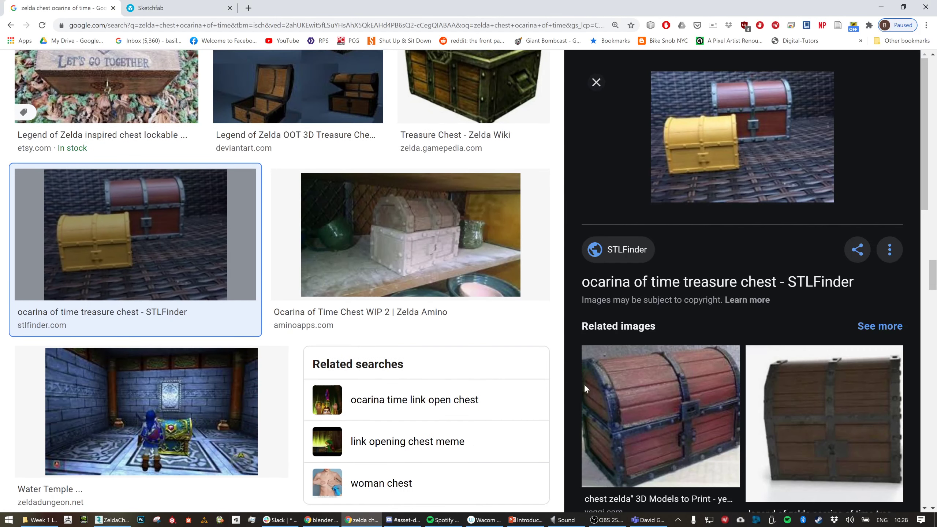
pyautogui.click(782, 405)
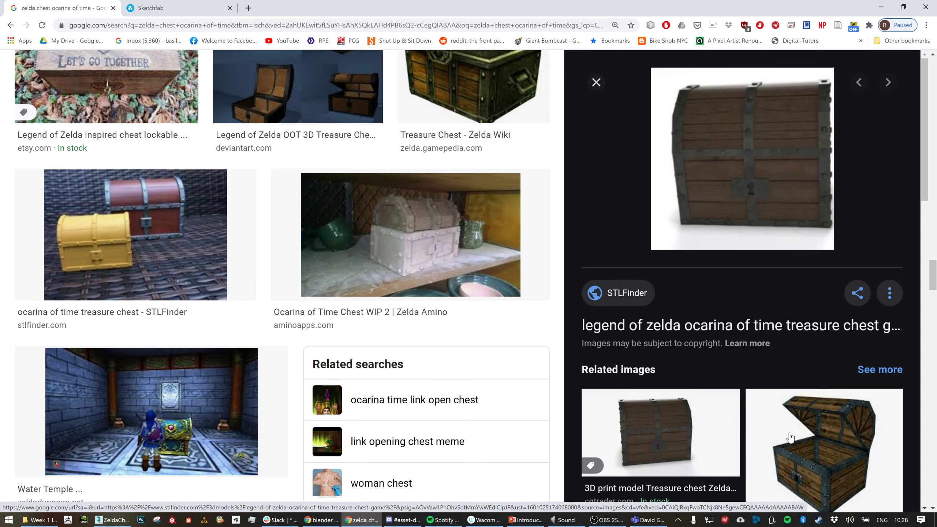
pyautogui.click(843, 439)
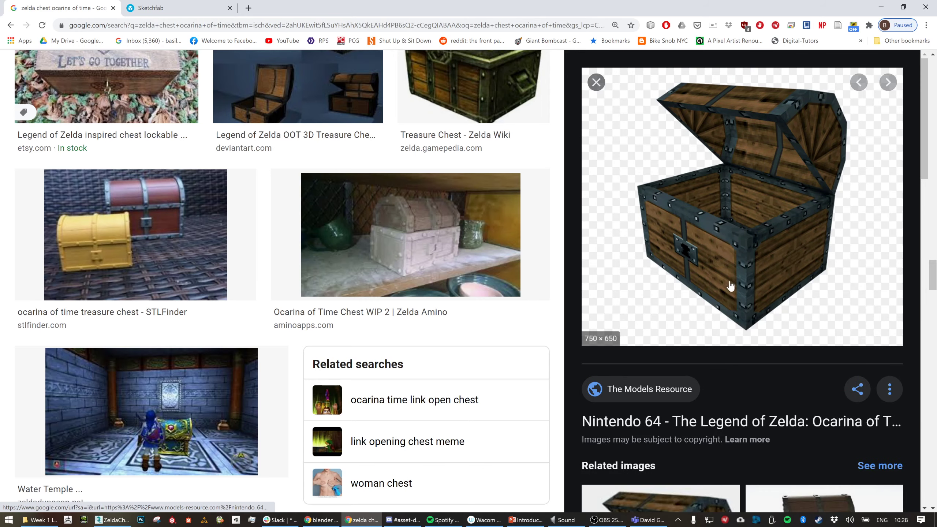
# Browse the images related to the Models Resource chest for lid shapes and metal trim
pyautogui.scroll(-5, 709, 255)
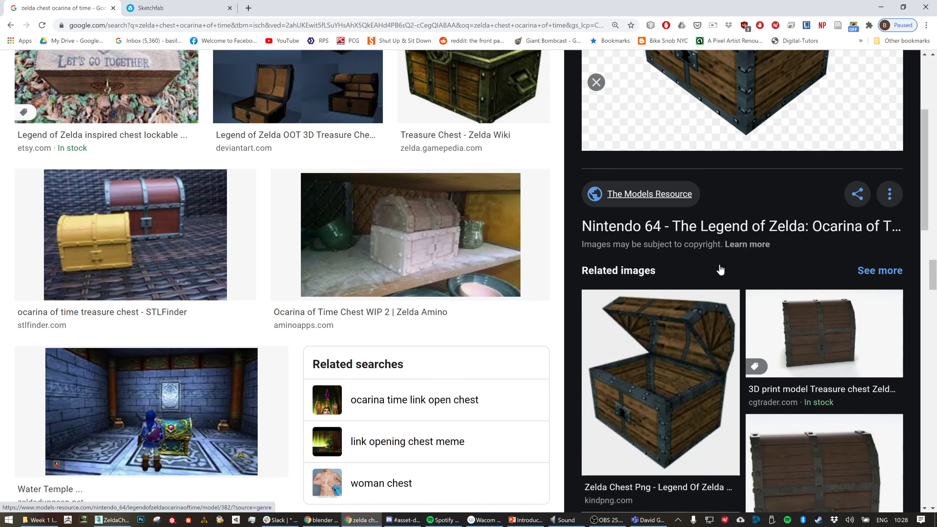
pyautogui.scroll(-5, 702, 380)
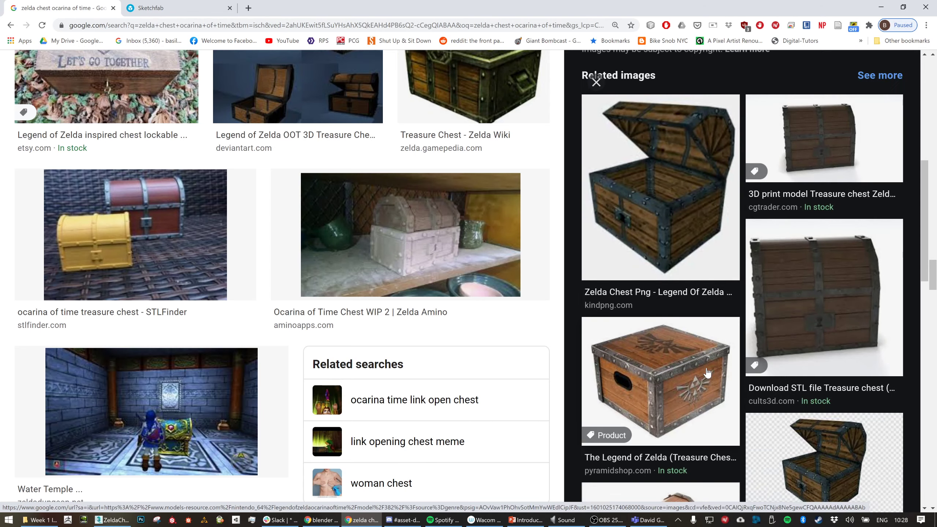
pyautogui.scroll(-5, 707, 374)
pyautogui.scroll(-1, 706, 372)
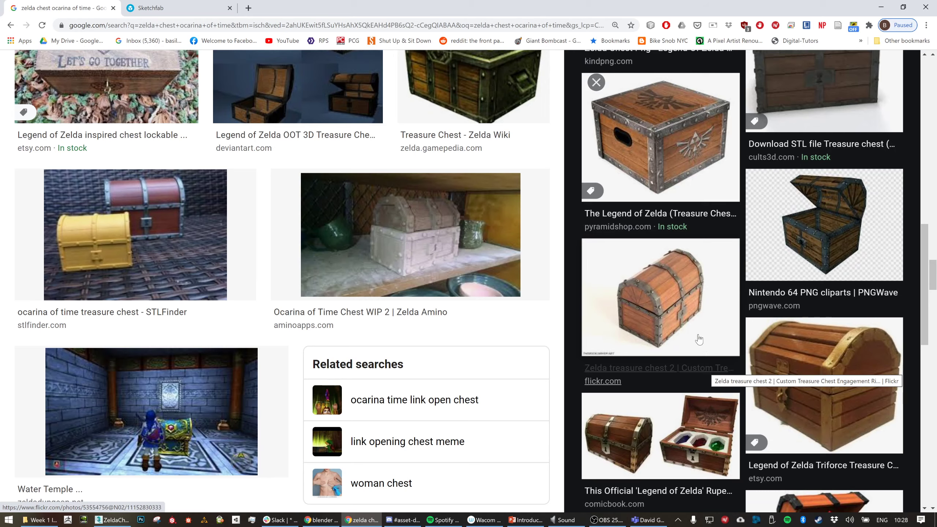
pyautogui.scroll(-2, 685, 320)
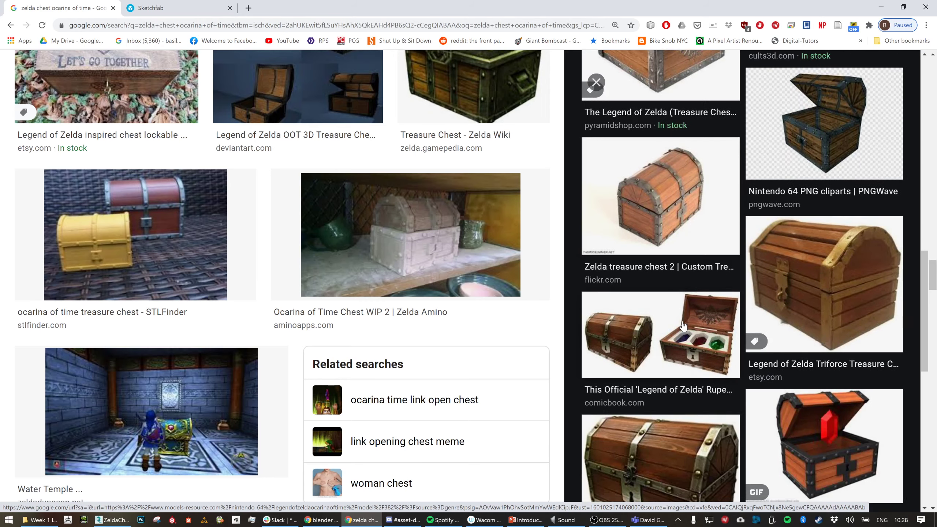
pyautogui.scroll(-1, 684, 324)
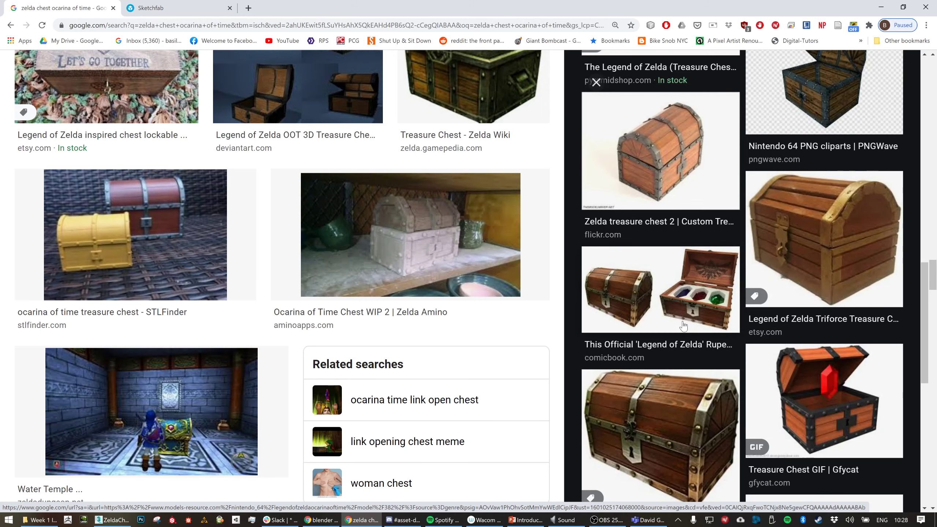
pyautogui.scroll(3, 683, 326)
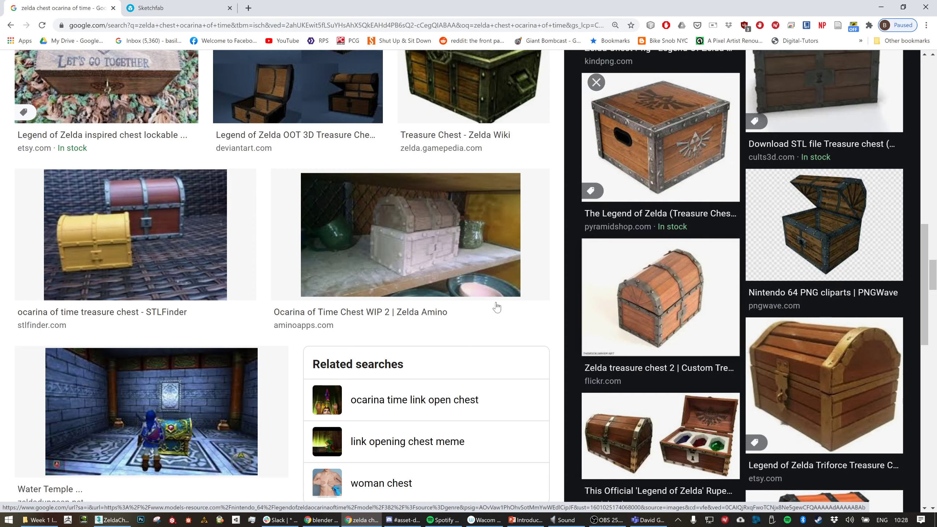
# Preview the STLFinder ocarina of time treasure chest again, browse further image results, and return to 3ds Max
pyautogui.click(236, 266)
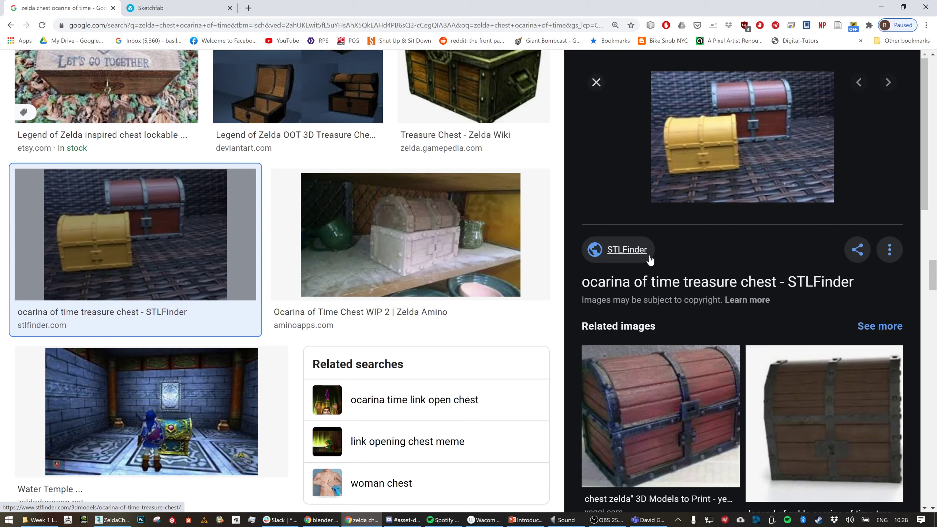
pyautogui.scroll(-6, 286, 290)
pyautogui.scroll(-12, 286, 291)
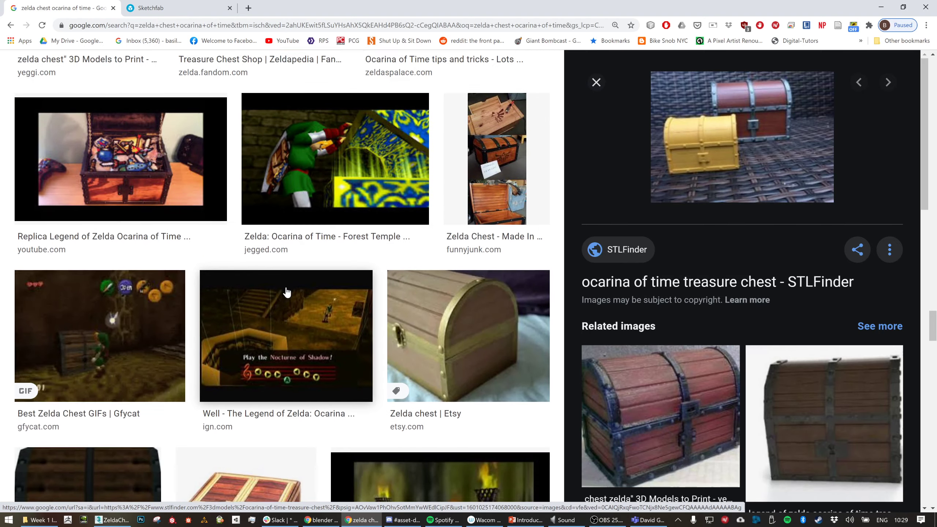
pyautogui.scroll(-7, 286, 292)
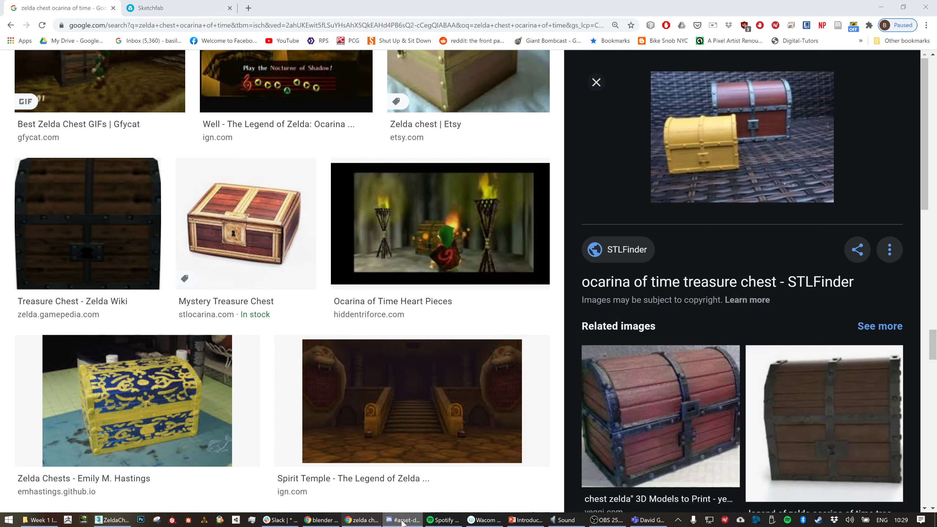
pyautogui.click(111, 520)
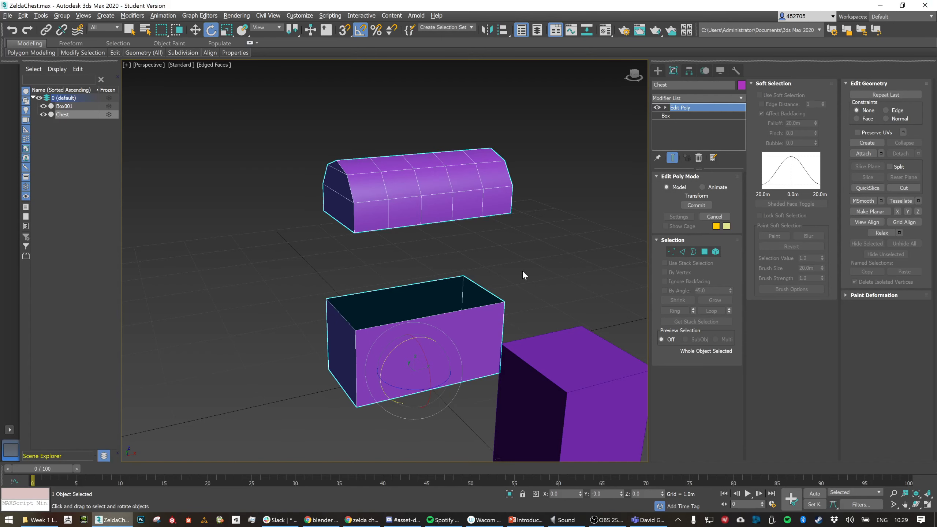
# Switch to Chrome to preview the related Yeggi Zelda chest image, and minimize the browser to return to 3ds Max
pyautogui.keyDown('alt'); pyautogui.moveTo(523, 270); pyautogui.dragTo(512, 271, button='middle'); pyautogui.keyUp('alt')
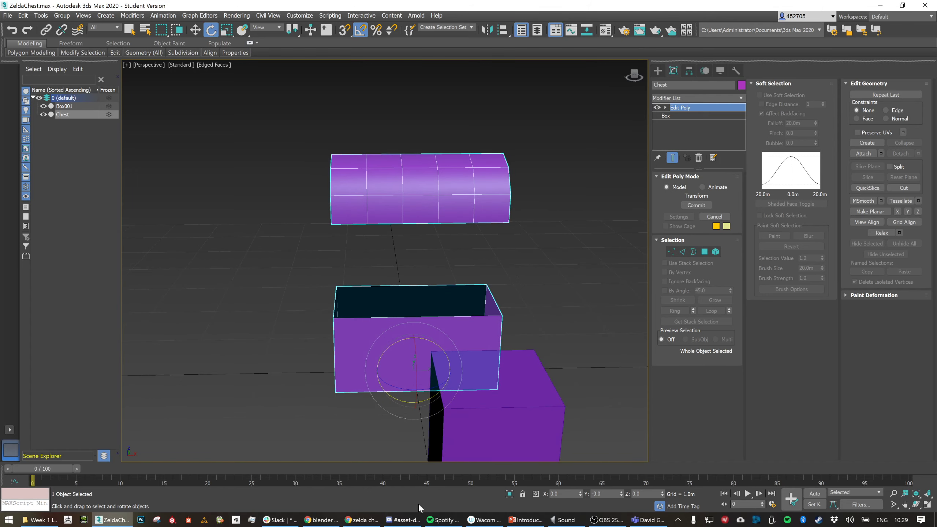
pyautogui.click(364, 520)
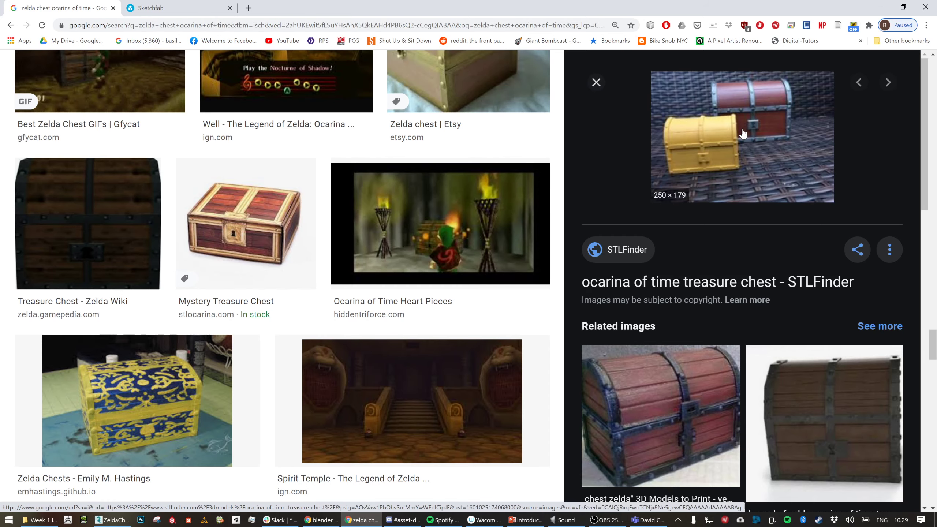
pyautogui.scroll(-2, 723, 310)
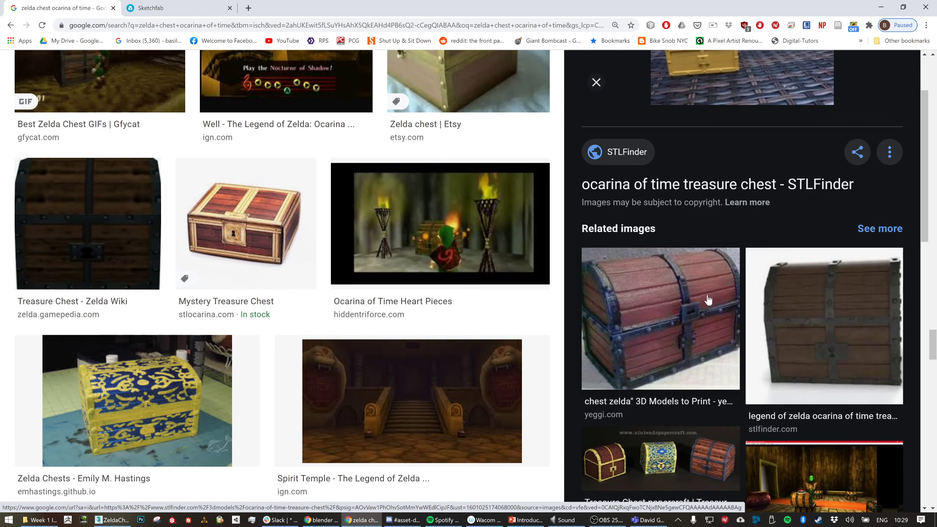
pyautogui.click(708, 300)
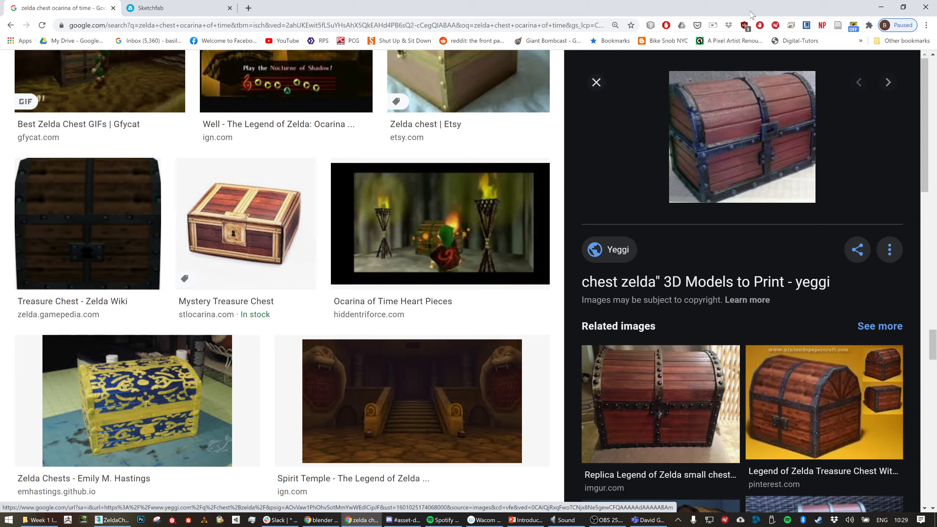
pyautogui.moveTo(750, 12); pyautogui.dragTo(330, 144)
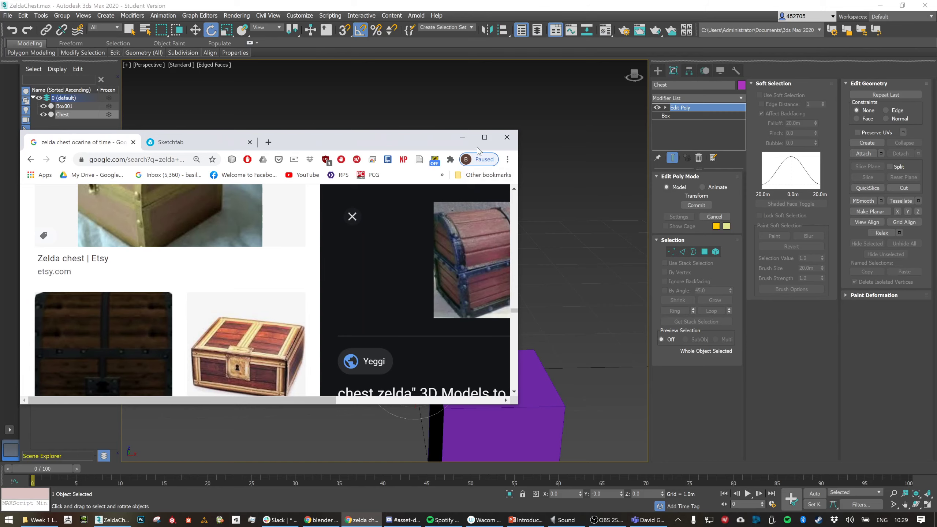
pyautogui.click(463, 137)
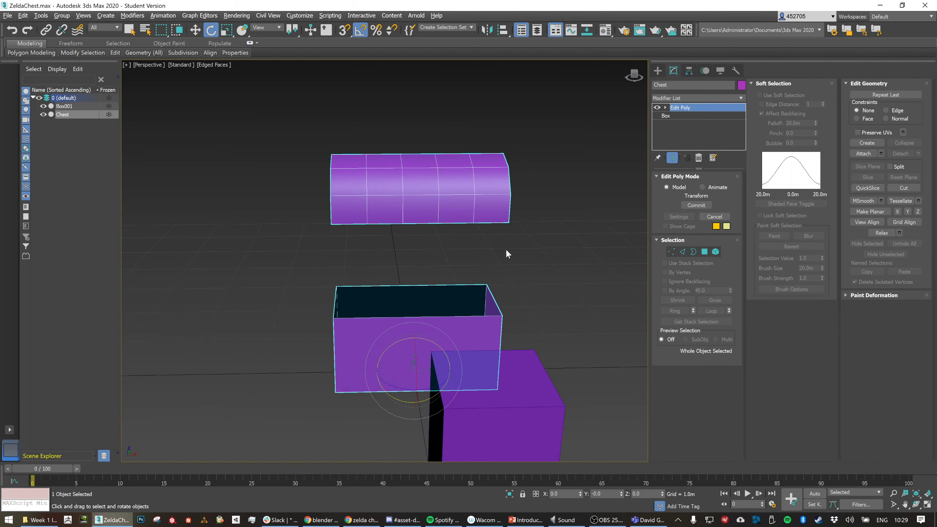
pyautogui.keyDown('alt'); pyautogui.moveTo(506, 250); pyautogui.dragTo(522, 254, button='middle'); pyautogui.keyUp('alt')
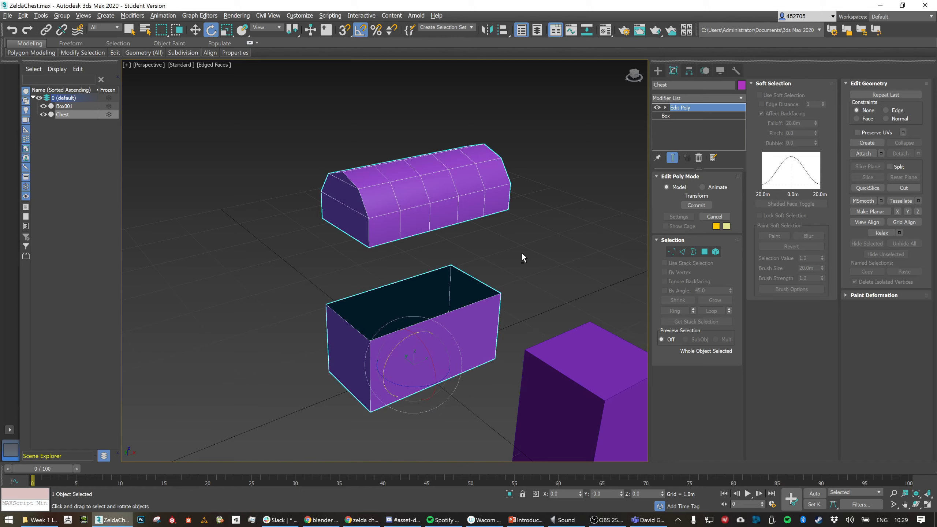
pyautogui.keyDown('alt'); pyautogui.moveTo(516, 258); pyautogui.dragTo(501, 266, button='middle'); pyautogui.keyUp('alt')
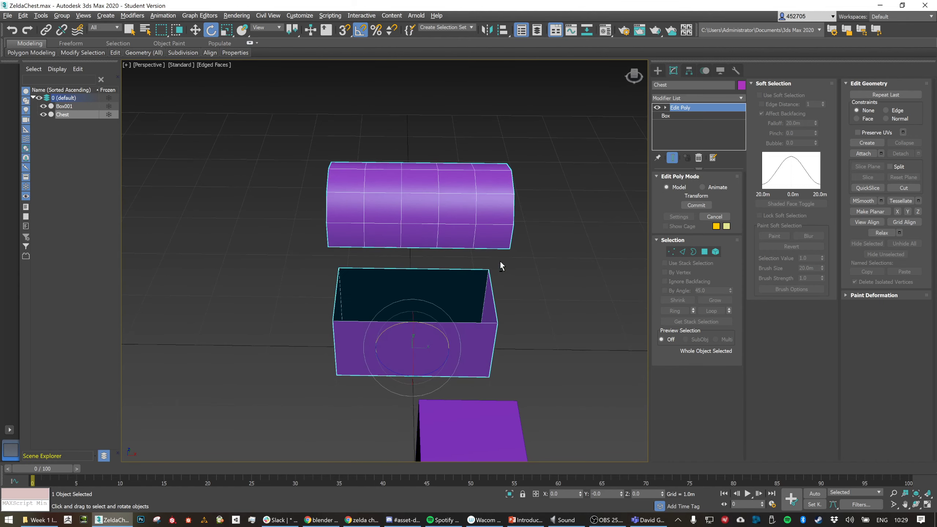
pyautogui.scroll(4, 499, 261)
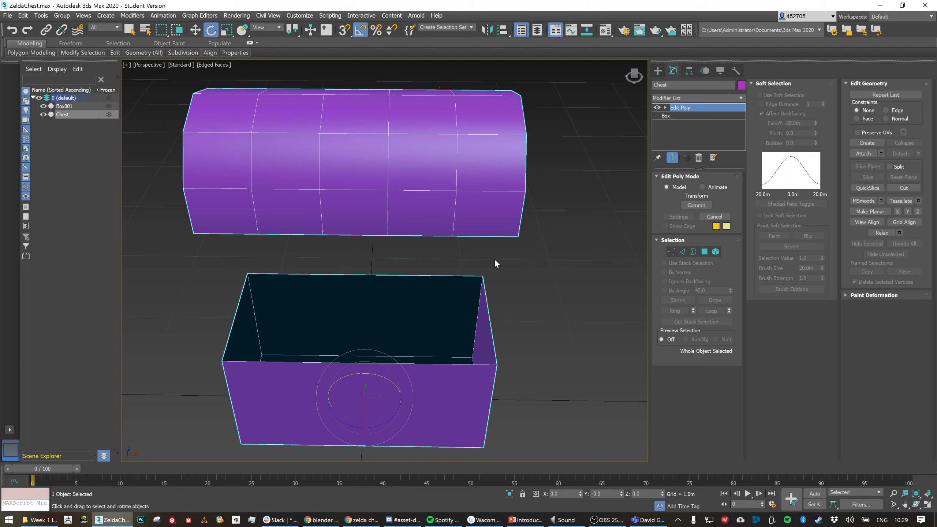
pyautogui.keyDown('alt'); pyautogui.moveTo(494, 260); pyautogui.dragTo(522, 218, button='middle'); pyautogui.keyUp('alt')
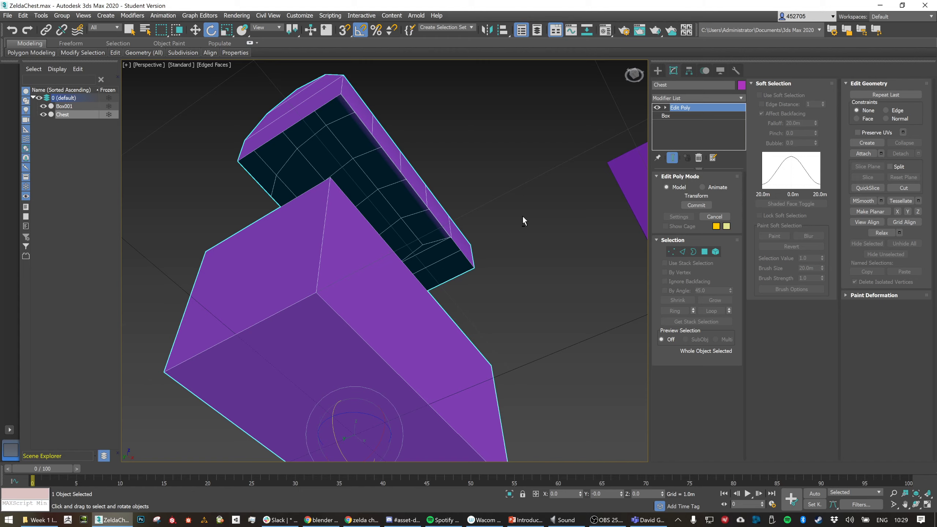
pyautogui.keyDown('alt'); pyautogui.moveTo(515, 223); pyautogui.dragTo(501, 247, button='middle'); pyautogui.keyUp('alt')
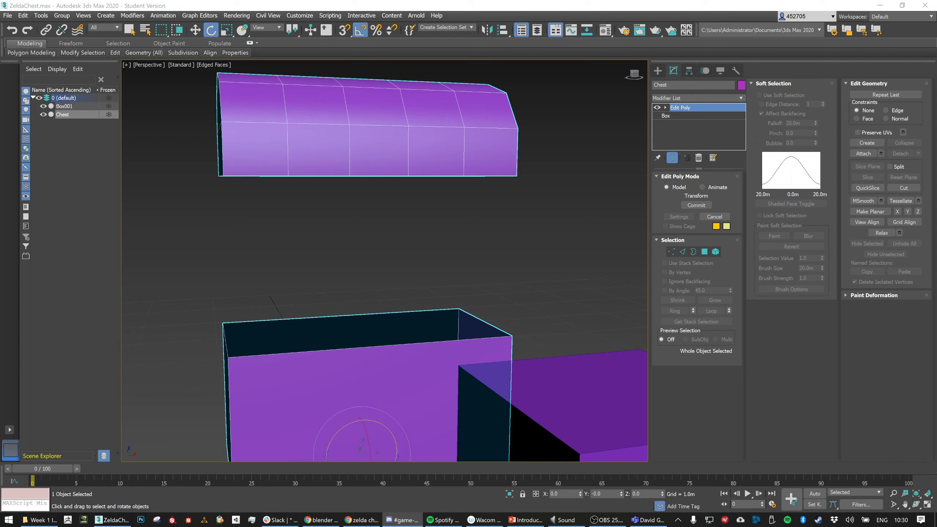
# Switch to PowerPoint to view the "Let's start simple" chest slide, and minimize it to return to 3ds Max
pyautogui.hotkey('alt', 'Tab')
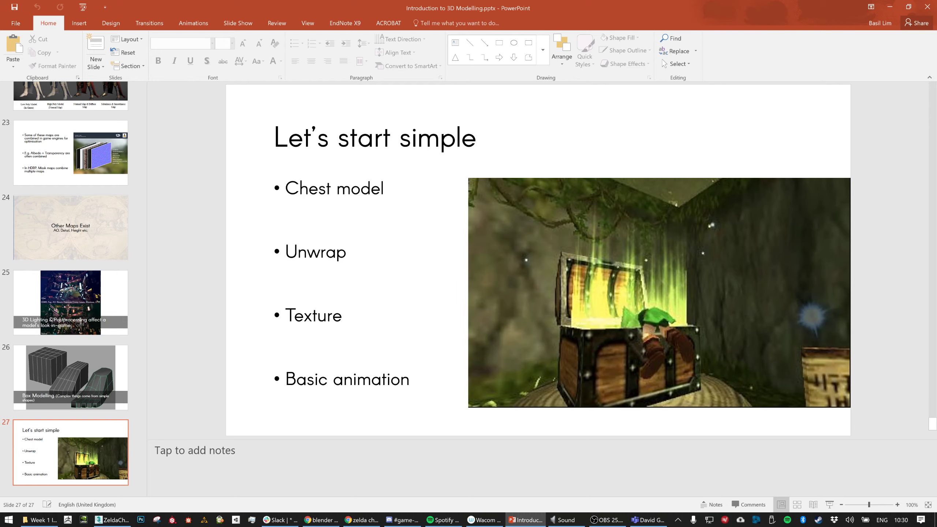
pyautogui.click(890, 7)
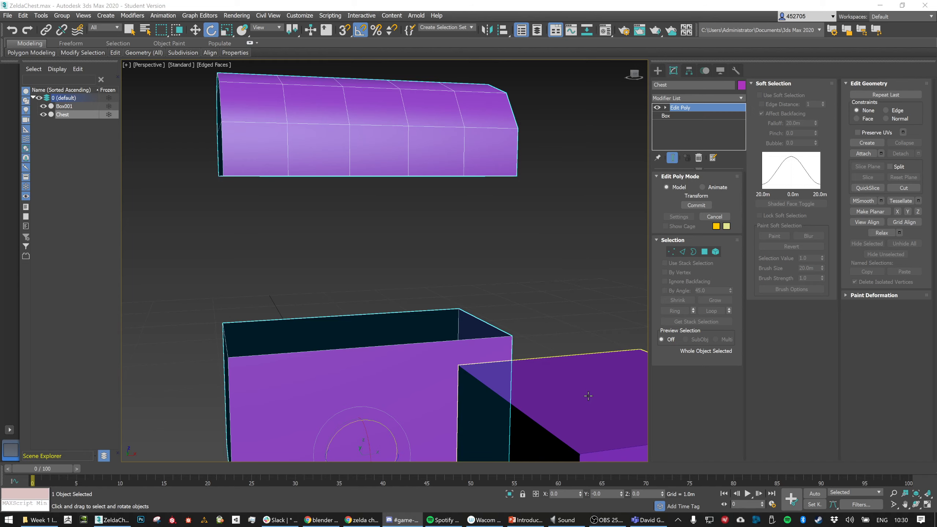
# Bring up the PowerPoint chest slide twice more to check its chest picture, returning to 3ds Max each time
pyautogui.click(520, 520)
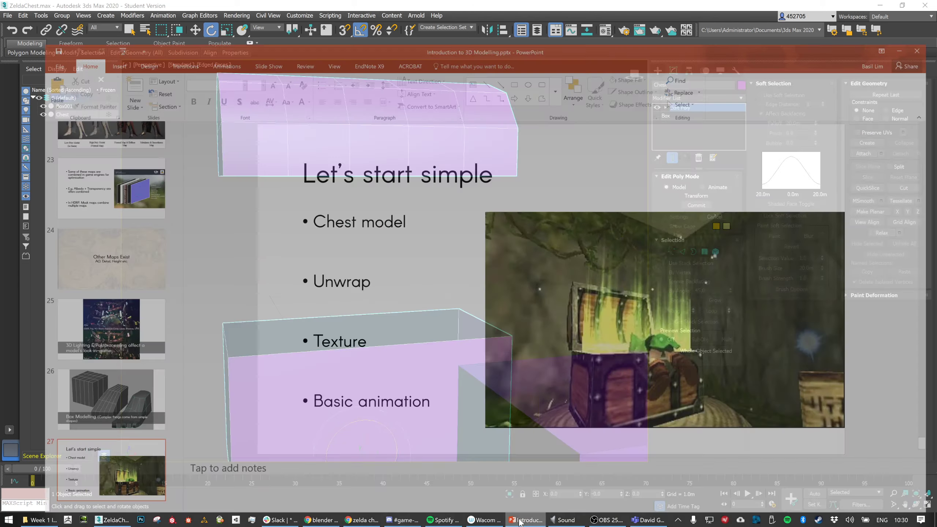
pyautogui.click(520, 521)
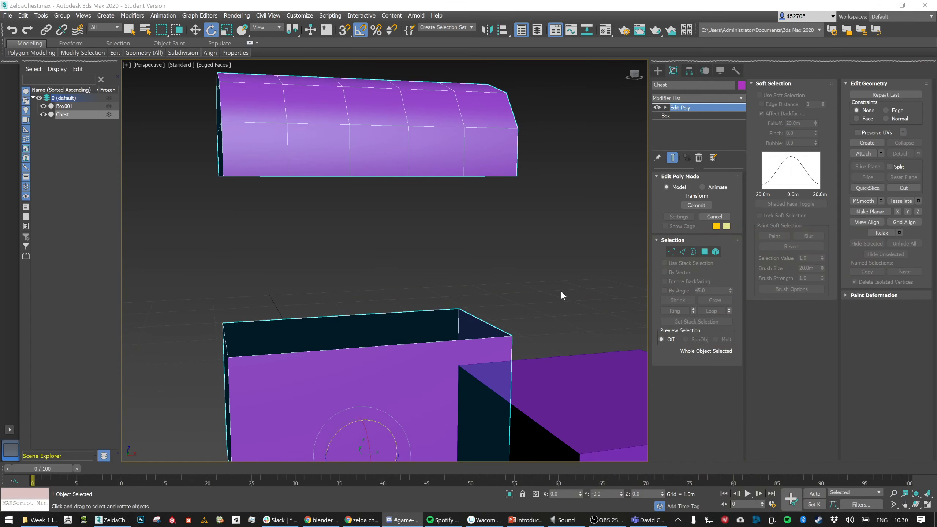
pyautogui.click(537, 520)
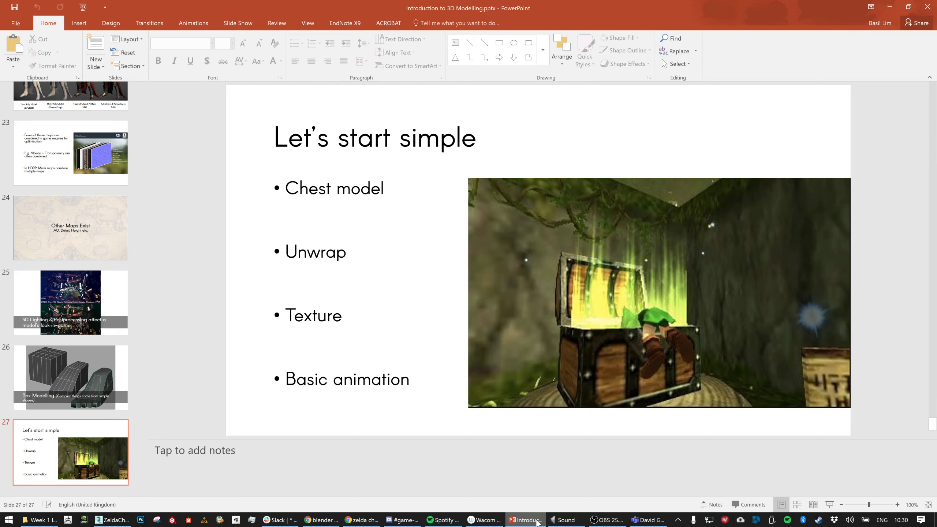
pyautogui.click(537, 522)
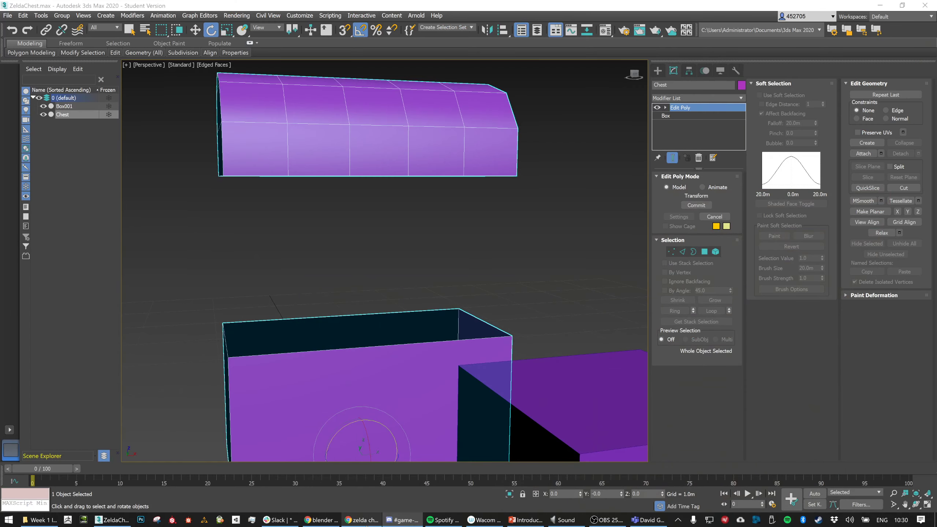
# Switch to Chrome, skim the remaining "zelda chest ocarina of time" image results, and go back to the search box
pyautogui.click(365, 520)
pyautogui.scroll(-10, 251, 257)
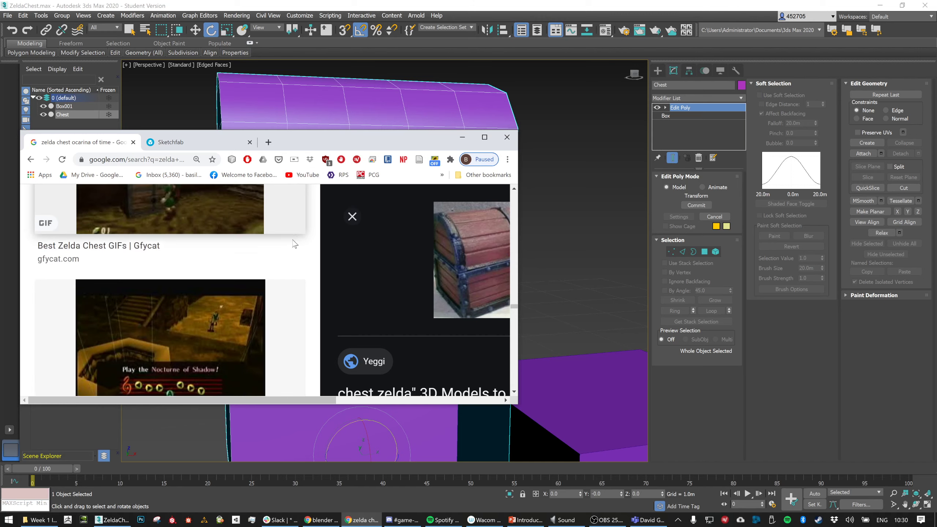
pyautogui.scroll(-10, 251, 257)
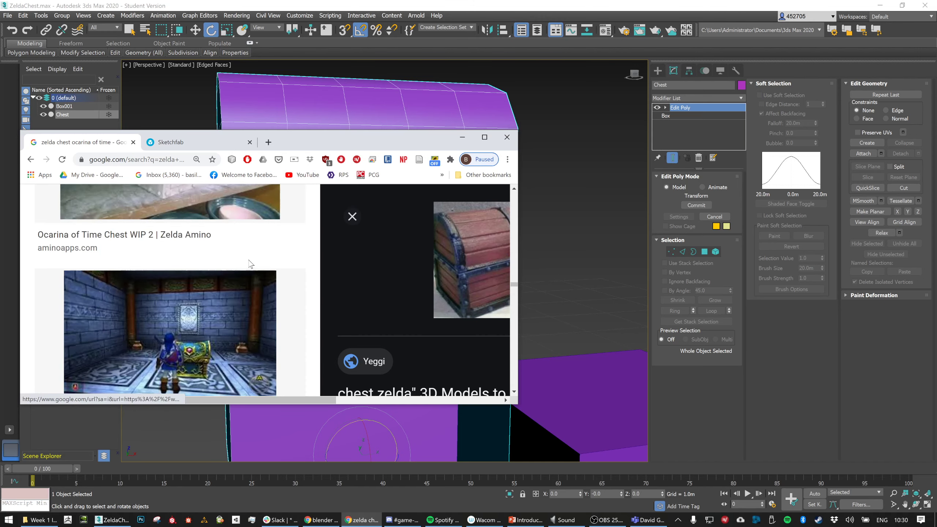
pyautogui.scroll(-6, 241, 271)
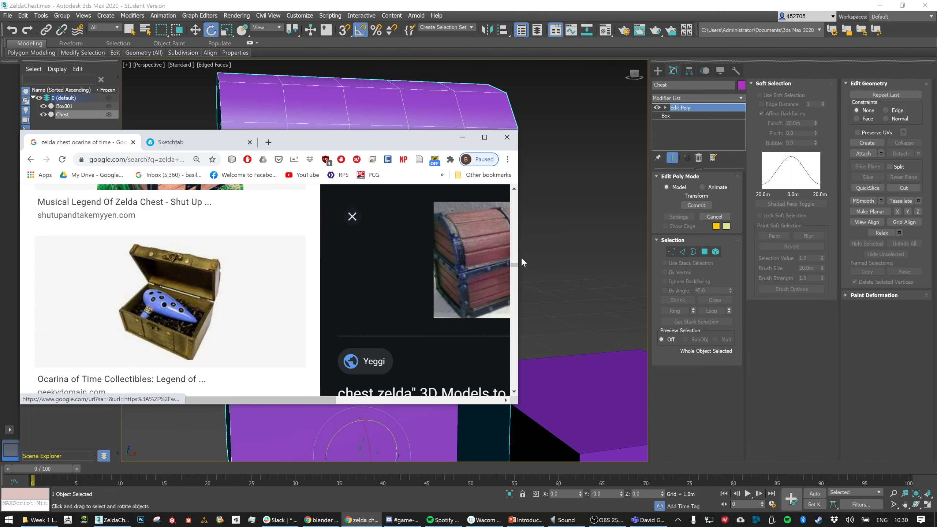
pyautogui.moveTo(515, 265); pyautogui.dragTo(515, 187)
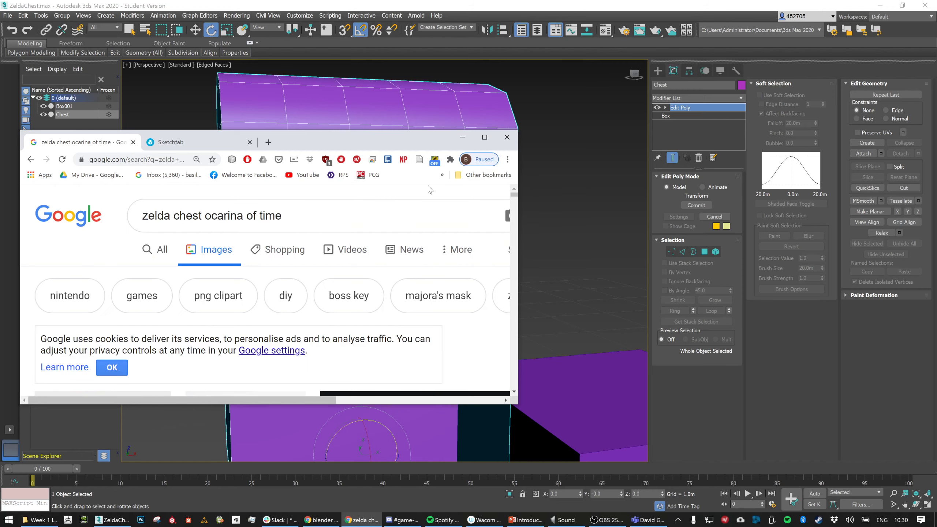
# Remove "zelda" from the query and search Google Images for "chest ocarina of time"
pyautogui.click(205, 215)
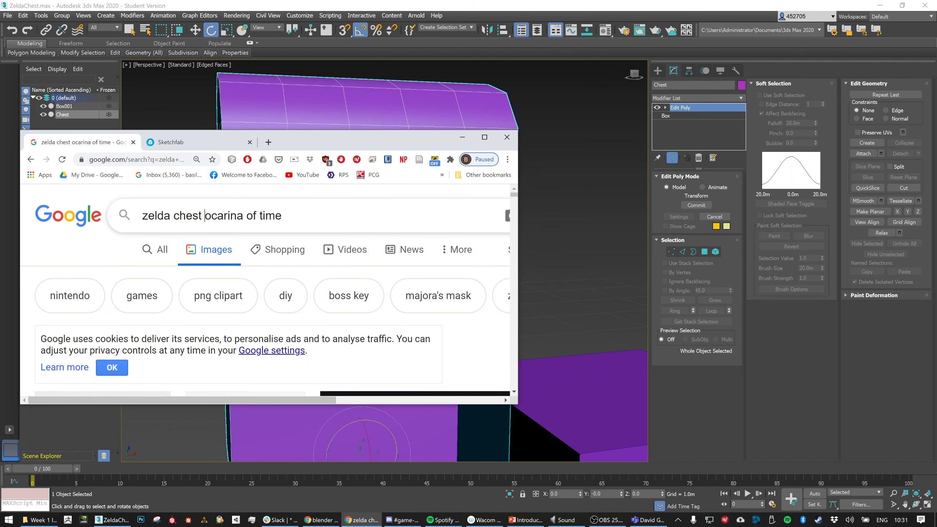
pyautogui.moveTo(174, 216); pyautogui.dragTo(127, 214)
pyautogui.click(185, 238)
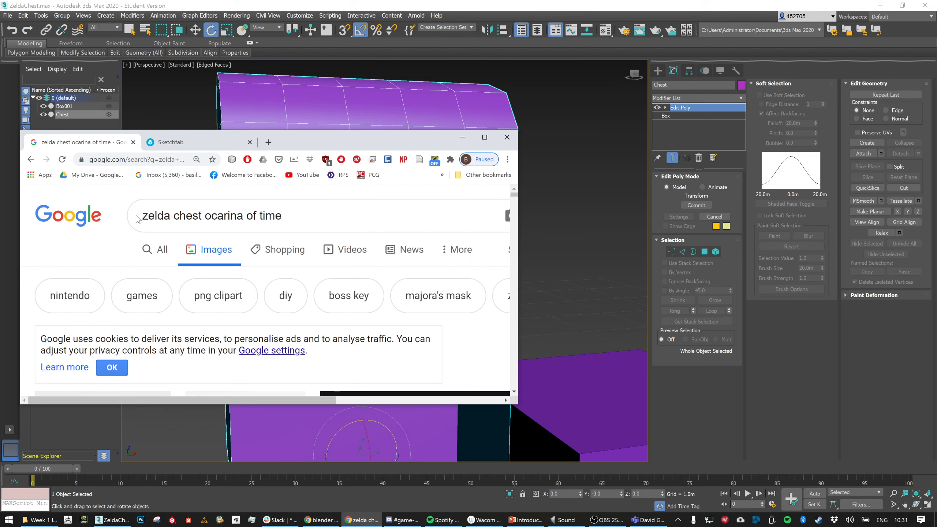
pyautogui.doubleClick(157, 215)
pyautogui.press('BackSpace')
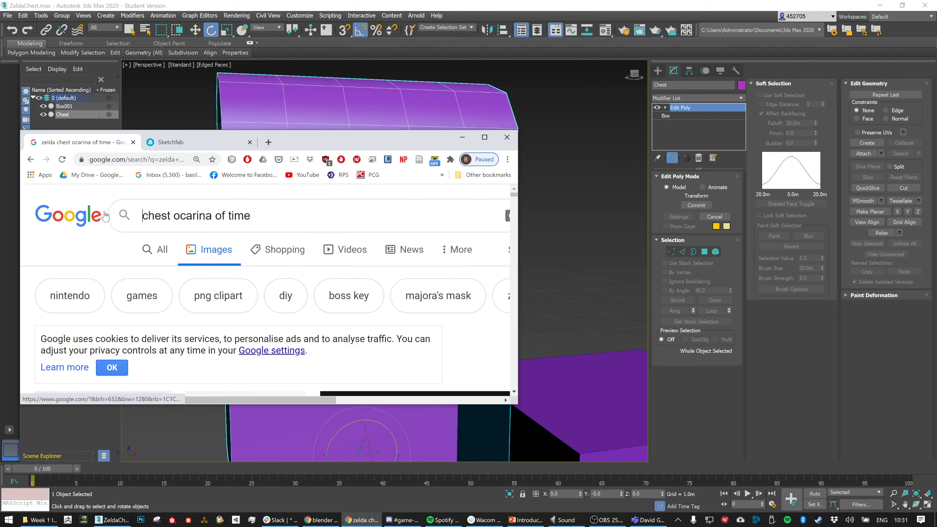
pyautogui.press('Return')
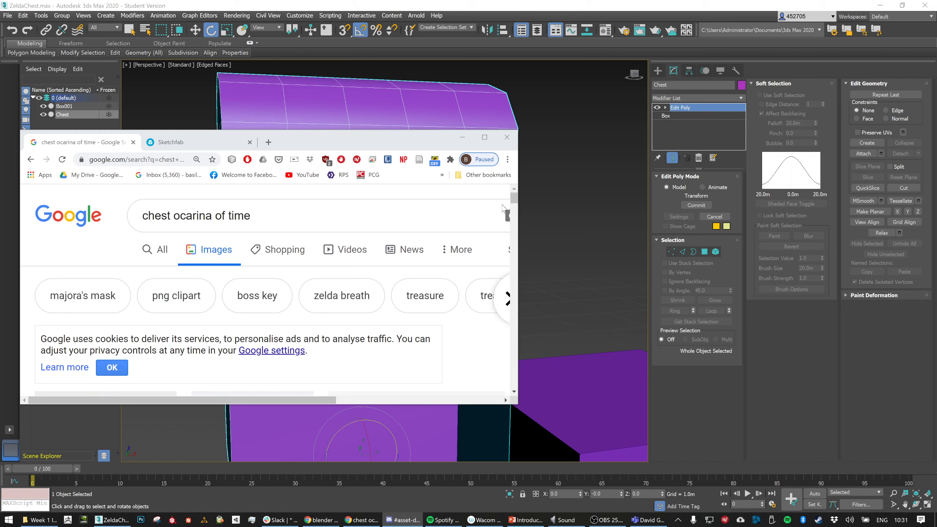
# Browse down the "chest ocarina of time" image results for references of the wooden chest's shape and metal trim
pyautogui.scroll(-8, 383, 252)
pyautogui.scroll(4, 382, 270)
pyautogui.scroll(-6, 382, 275)
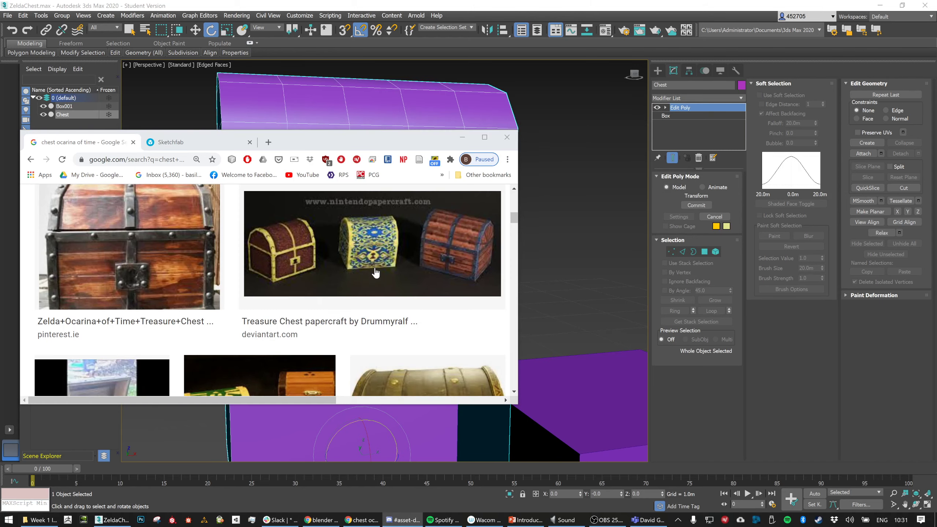
pyautogui.scroll(-10, 375, 273)
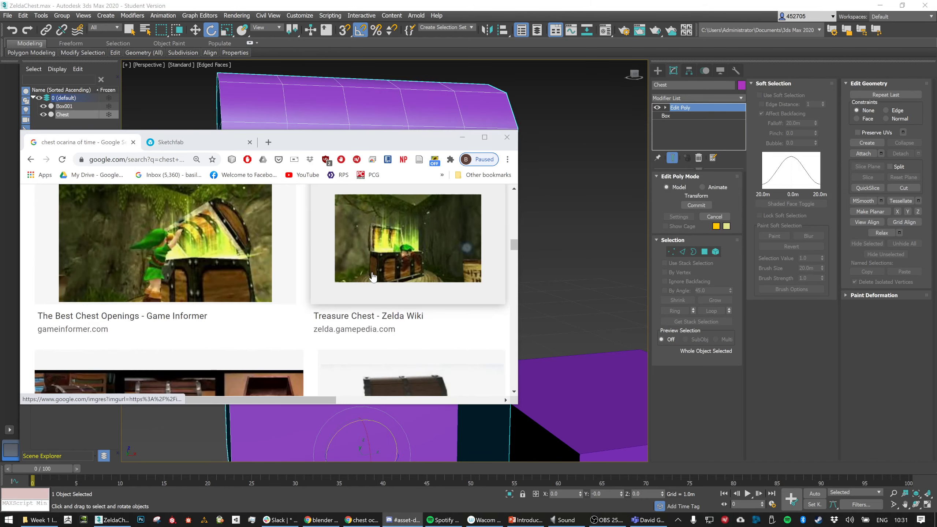
pyautogui.scroll(-6, 372, 278)
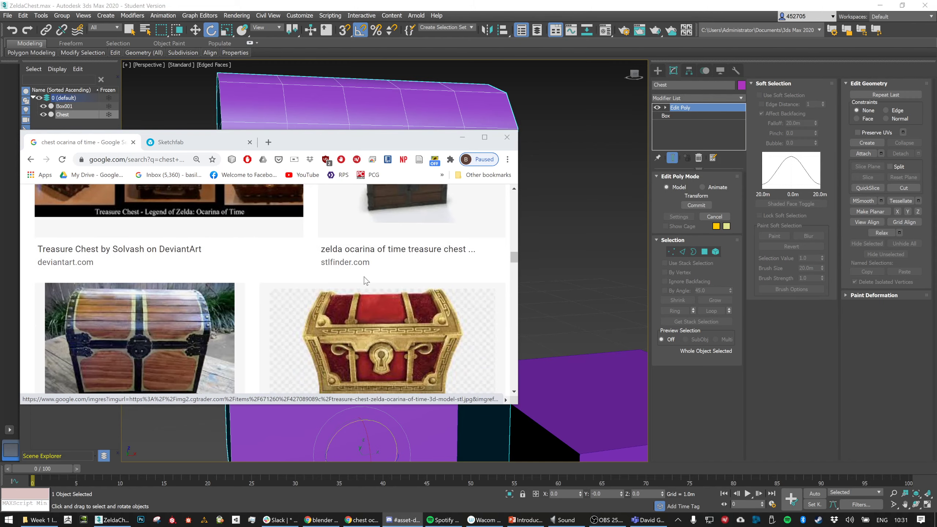
pyautogui.scroll(-6, 364, 279)
pyautogui.scroll(3, 369, 280)
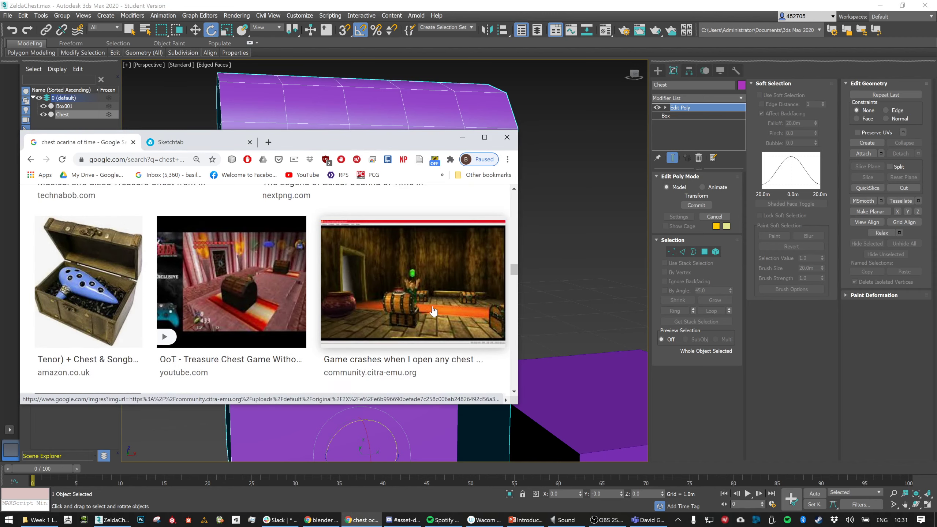
pyautogui.scroll(-5, 427, 307)
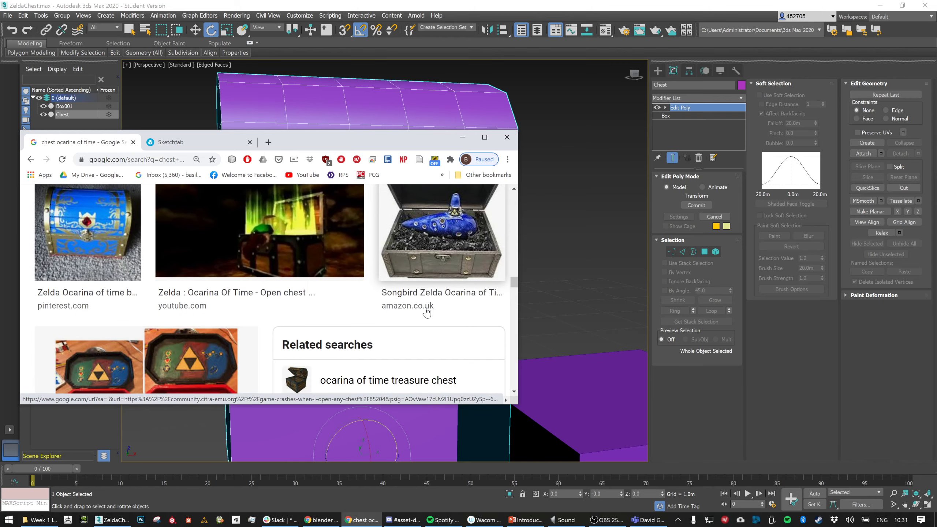
pyautogui.scroll(-5, 424, 247)
pyautogui.scroll(5, 407, 295)
pyautogui.scroll(-5, 407, 296)
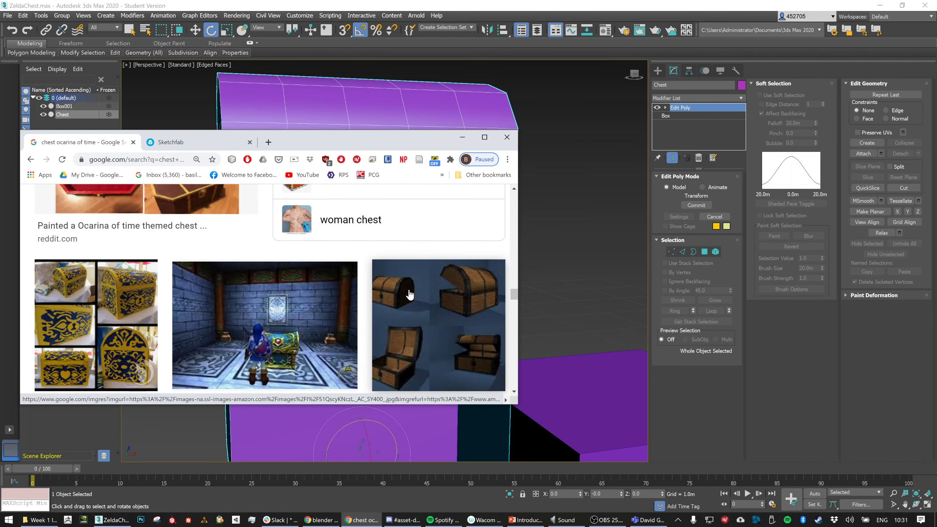
pyautogui.scroll(-5, 410, 295)
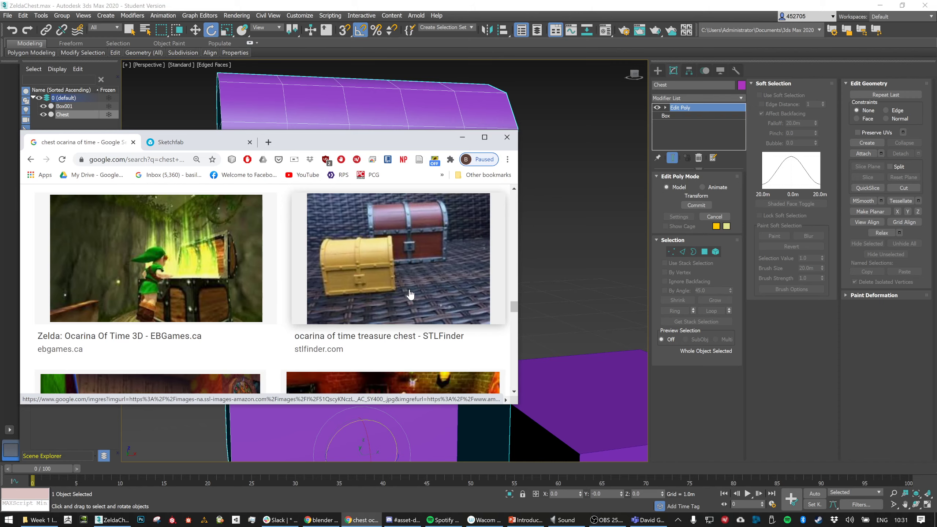
pyautogui.scroll(-5, 410, 294)
pyautogui.scroll(-5, 410, 294)
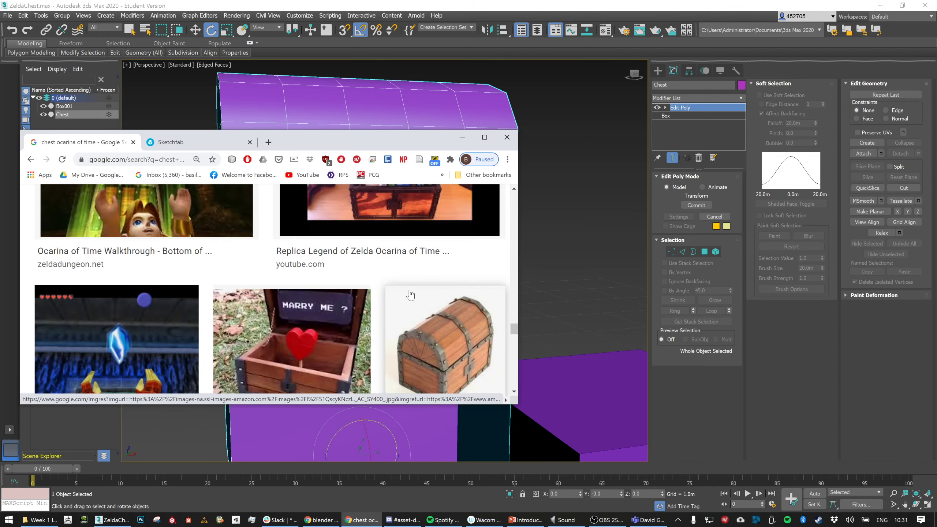
# Go back up through the chest image results to find the in-game Zelda Wiki Treasure Chest picture
pyautogui.scroll(15, 410, 296)
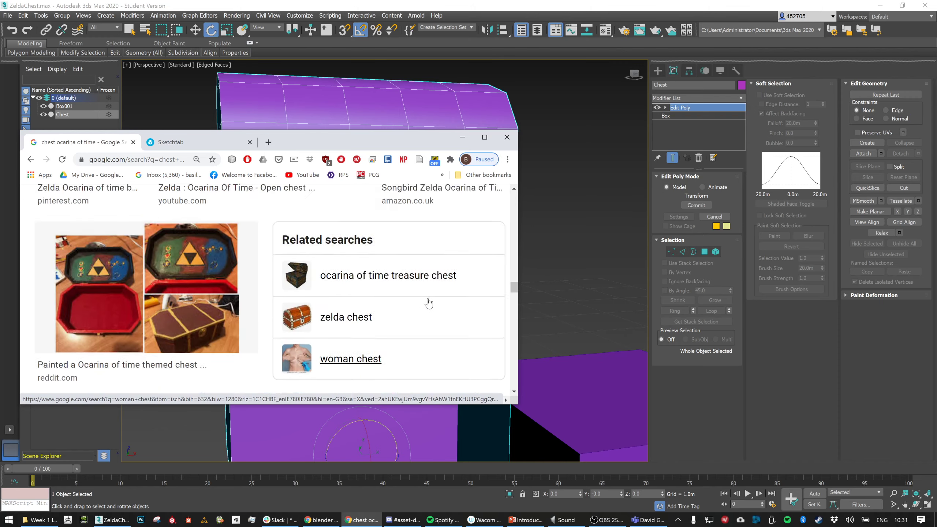
pyautogui.scroll(3, 428, 296)
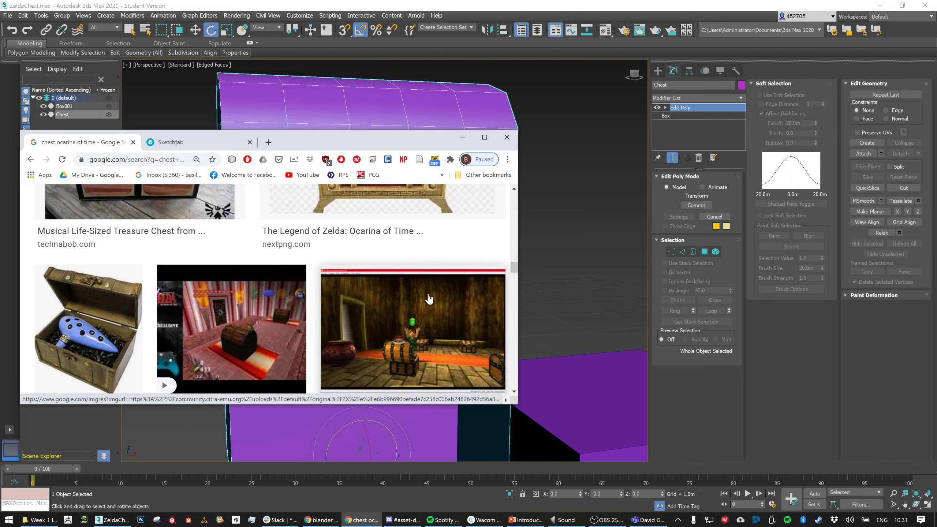
pyautogui.scroll(5, 427, 299)
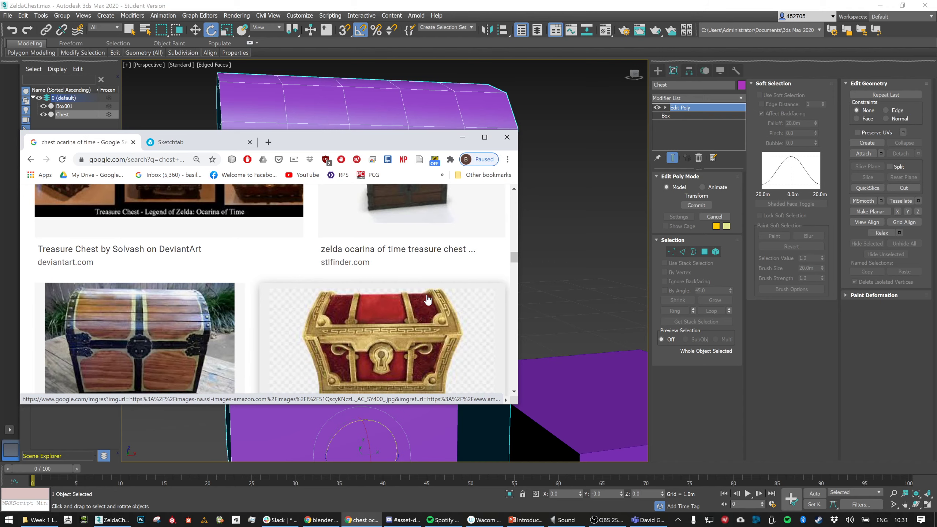
pyautogui.scroll(5, 428, 299)
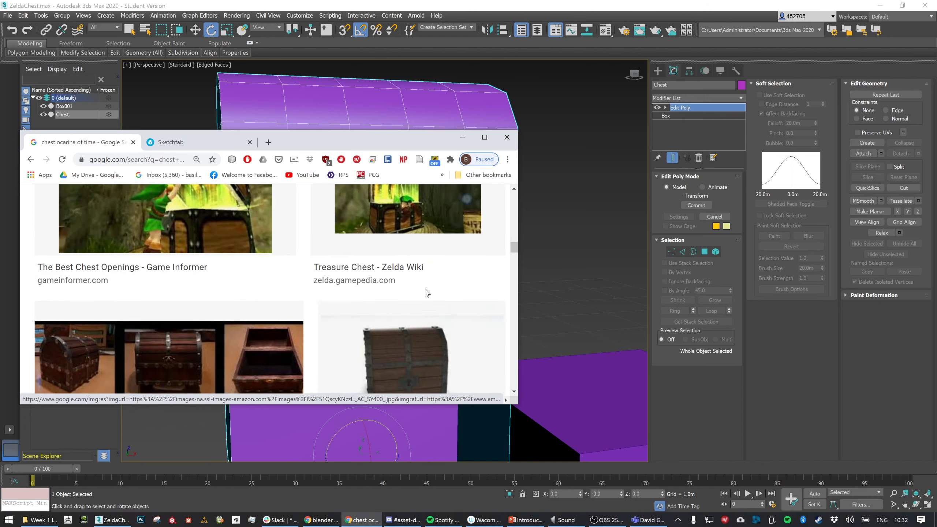
pyautogui.scroll(5, 425, 287)
pyautogui.scroll(4, 427, 289)
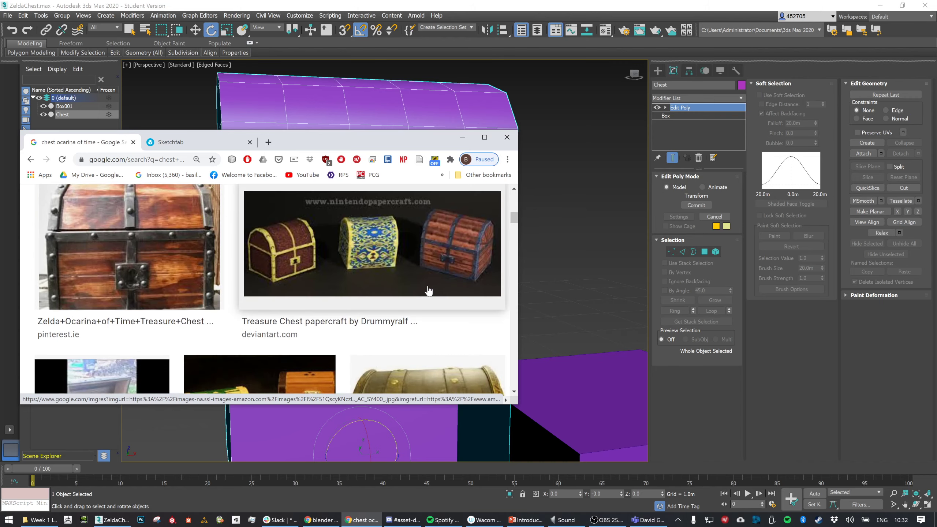
pyautogui.scroll(6, 424, 295)
pyautogui.scroll(-6, 423, 295)
pyautogui.scroll(-7, 424, 298)
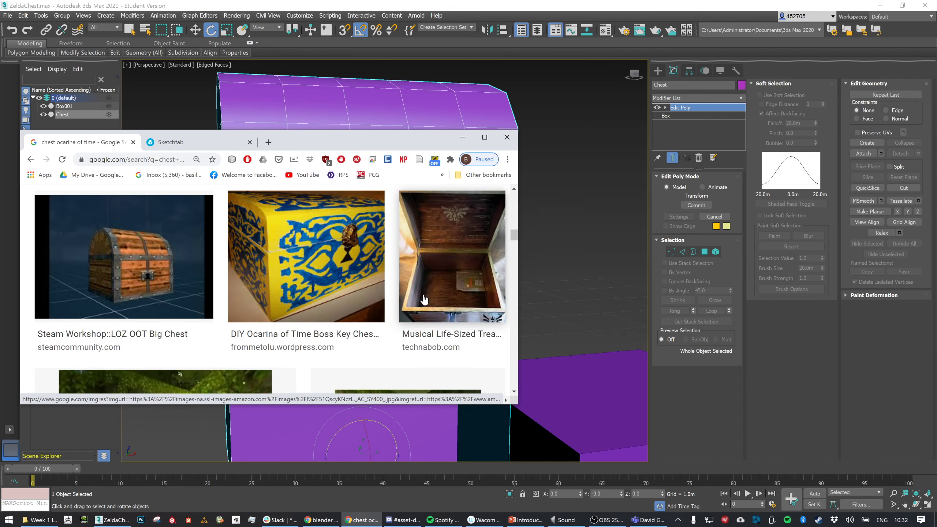
pyautogui.scroll(5, 422, 295)
pyautogui.scroll(-3, 421, 297)
pyautogui.scroll(2, 421, 297)
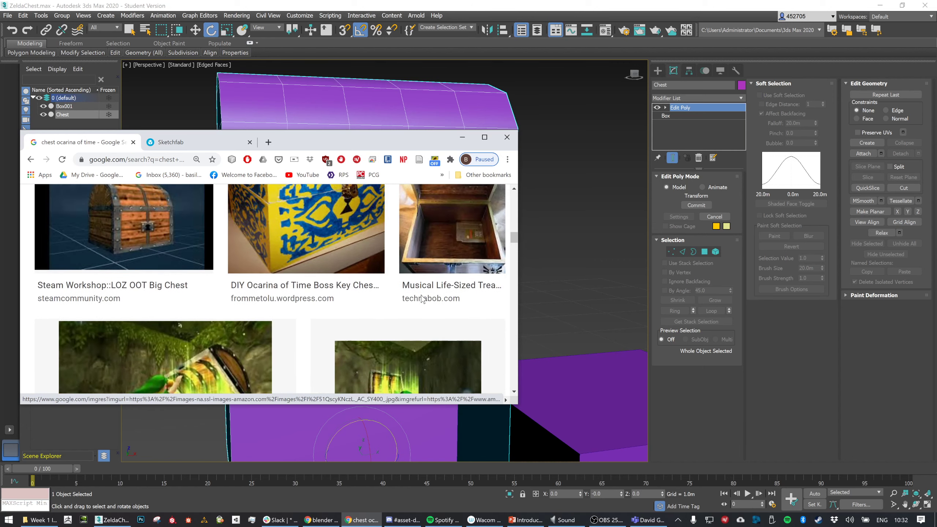
pyautogui.scroll(-2, 420, 295)
# Preview the Treasure Chest image from Zelda Wiki and open the image in a new browser tab
pyautogui.click(420, 294)
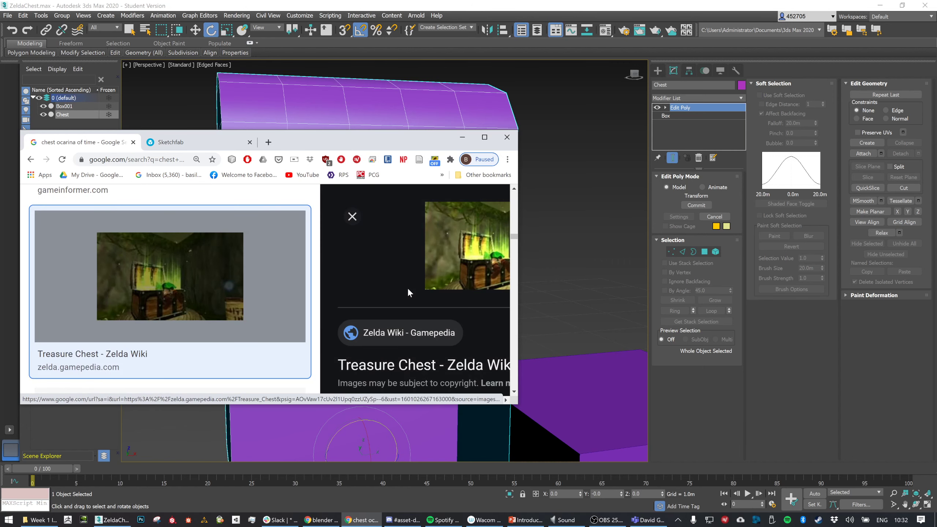
pyautogui.rightClick(457, 239)
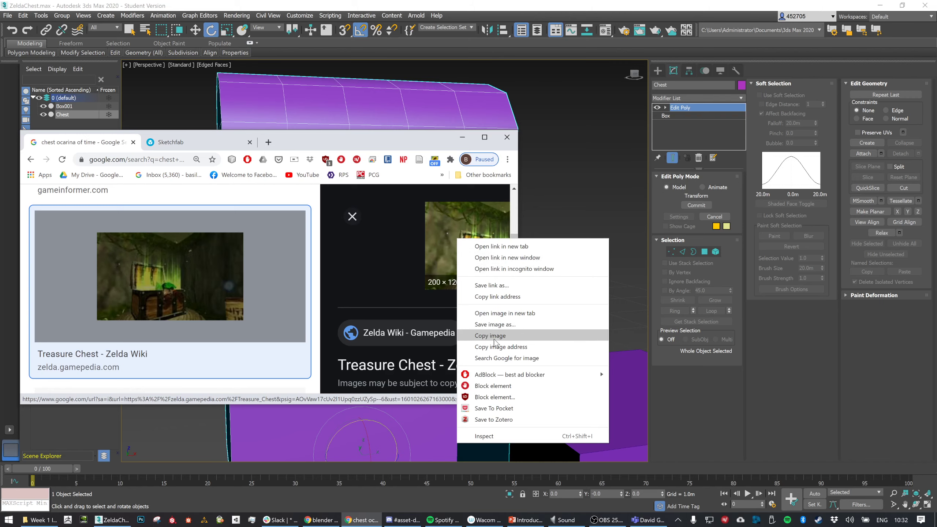
pyautogui.click(496, 313)
# Show the opened chest image enlarged to 300% and close the Sketchfab tab
pyautogui.click(183, 143)
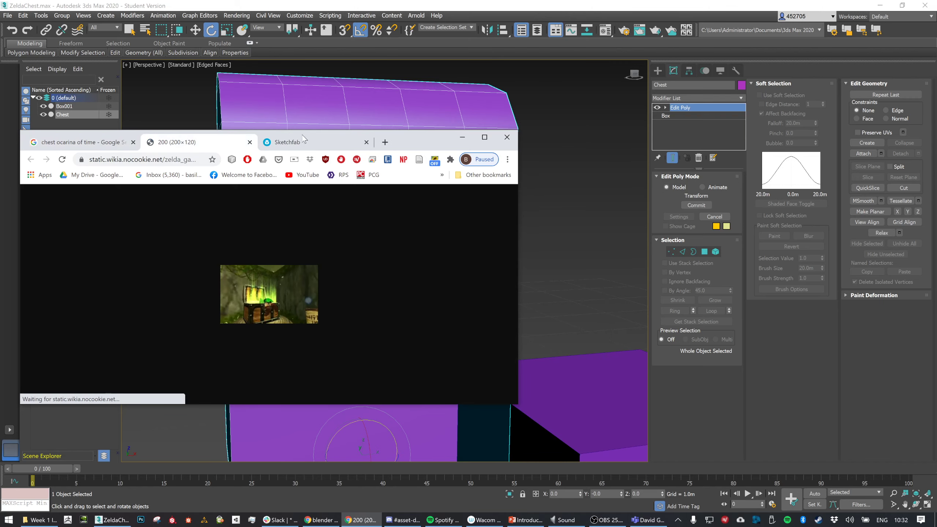
pyautogui.click(366, 142)
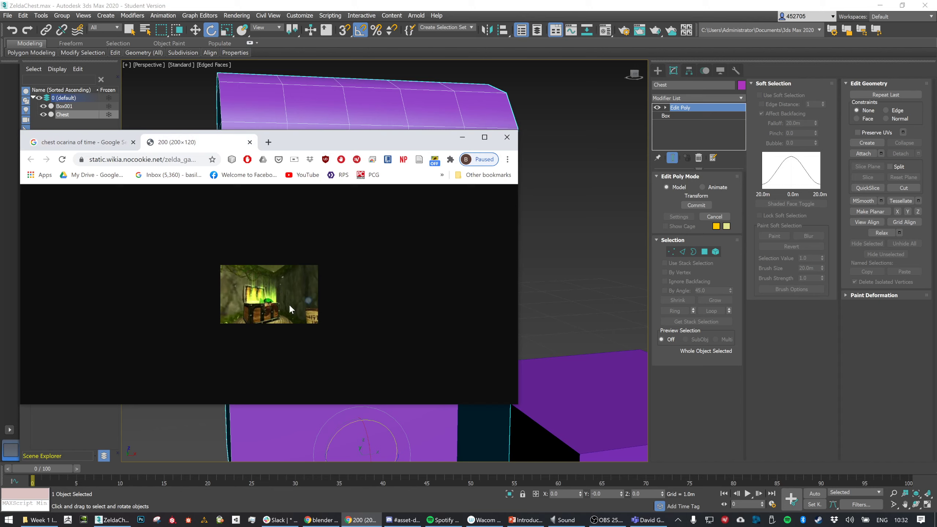
pyautogui.keyDown('ctrl'); pyautogui.scroll(7, 298, 310); pyautogui.keyUp('ctrl')
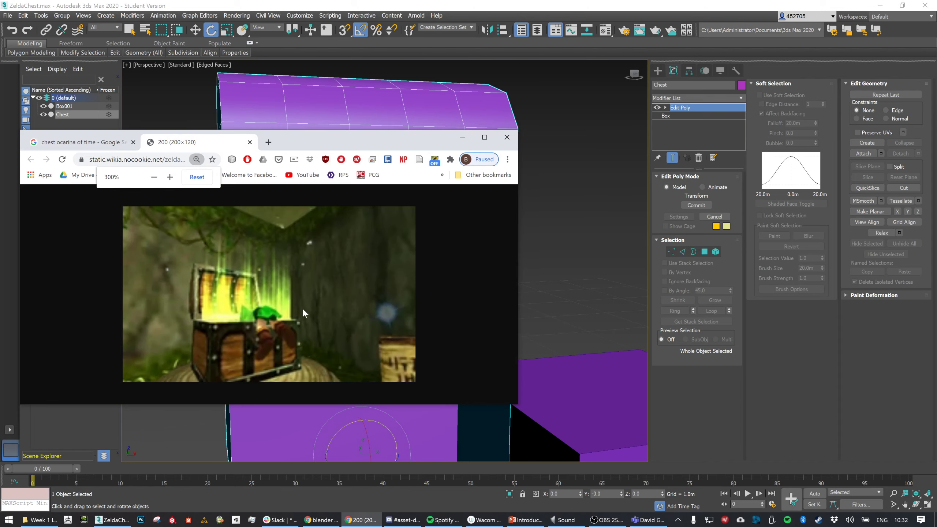
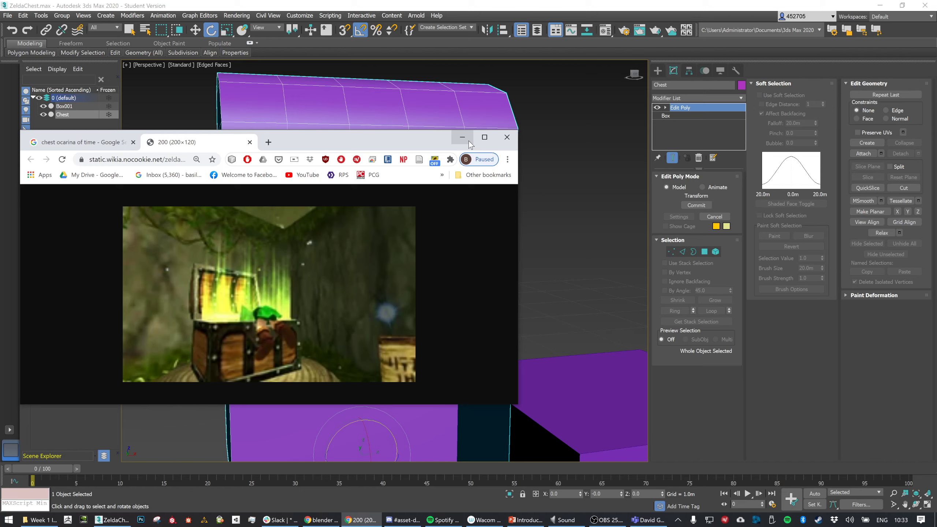
# Minimize Chrome to return to 3ds Max and inspect the chest's lid and open body from an angled end view
pyautogui.click(469, 144)
pyautogui.click(330, 126)
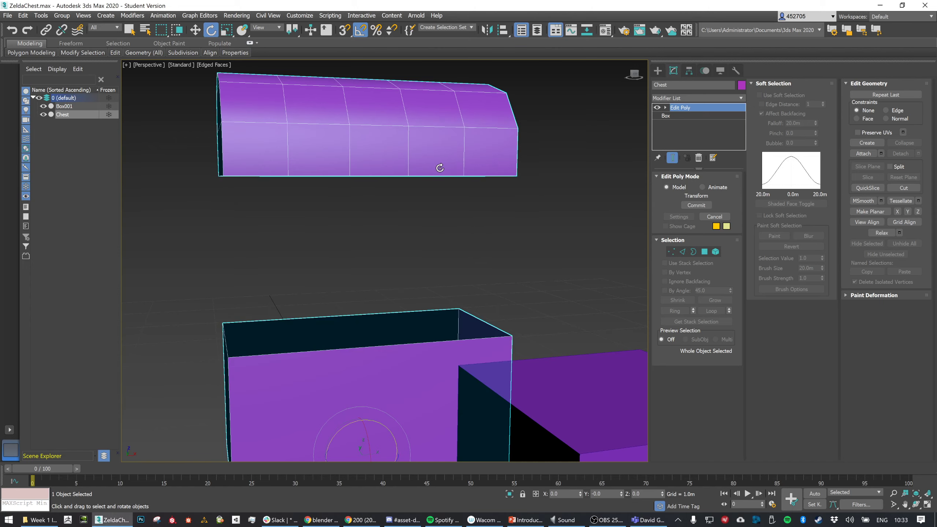
pyautogui.moveTo(441, 169)
pyautogui.keyDown('alt'); pyautogui.mouseDown(button='middle')
pyautogui.moveTo(433, 172)
pyautogui.moveTo(450, 171)
pyautogui.moveTo(441, 177)
pyautogui.mouseUp(button='middle'); pyautogui.keyUp('alt')
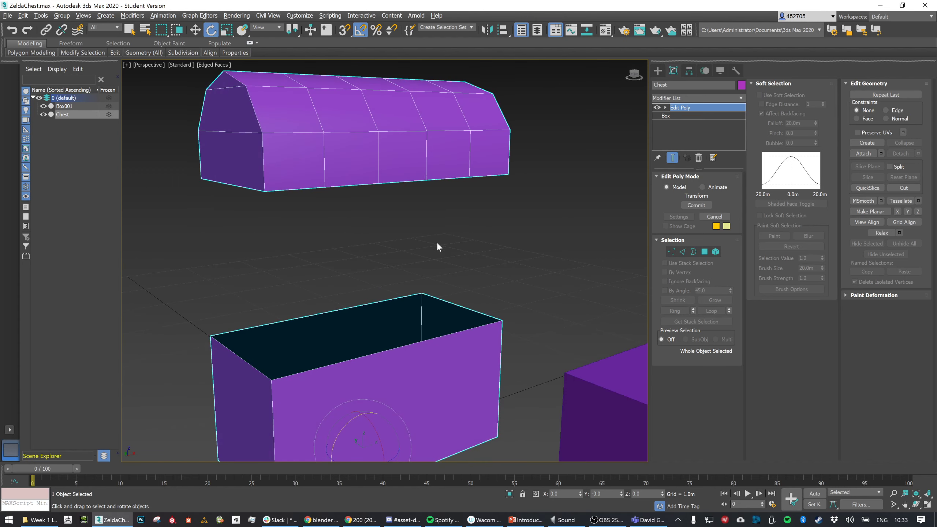
# Examine the treasure chest reference image in the browser, and return to the chest model
pyautogui.keyDown('alt'); pyautogui.moveTo(437, 245); pyautogui.dragTo(432, 247, button='middle'); pyautogui.keyUp('alt')
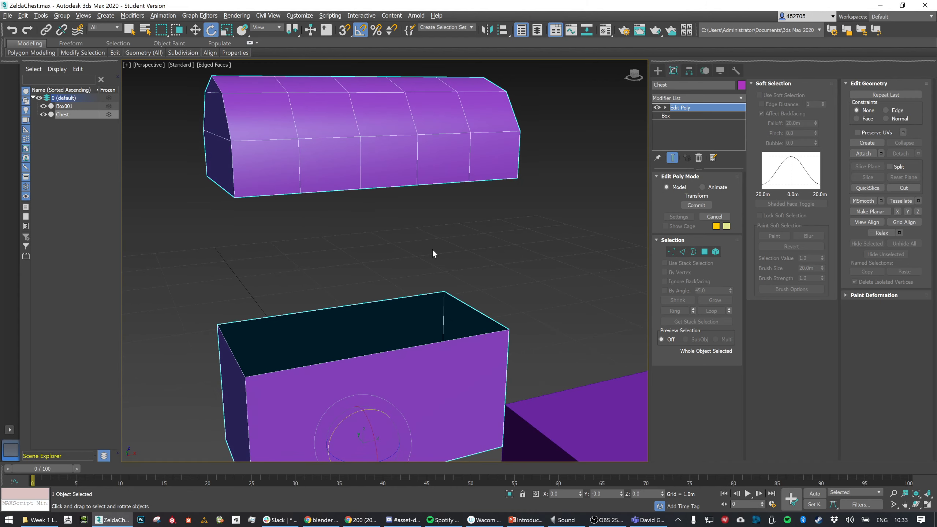
pyautogui.keyDown('alt'); pyautogui.moveTo(422, 245); pyautogui.dragTo(440, 260, button='middle'); pyautogui.keyUp('alt')
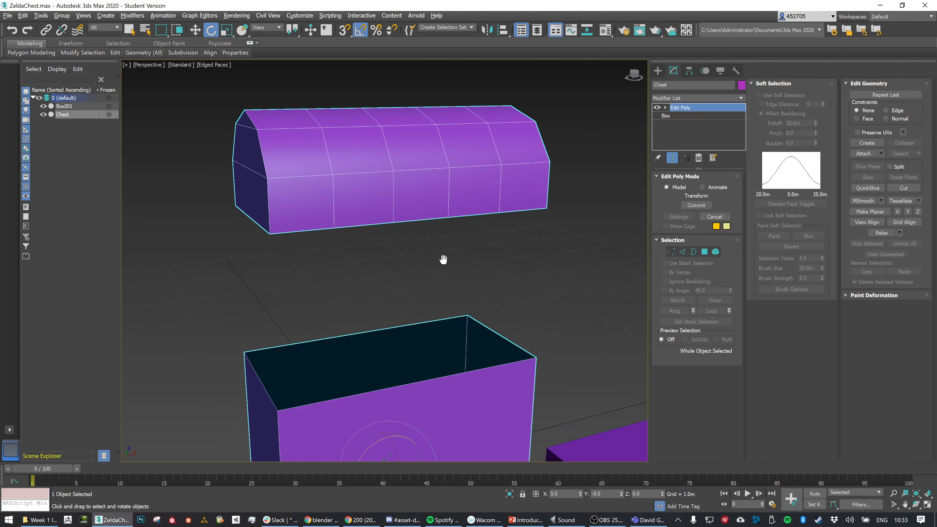
pyautogui.click(362, 520)
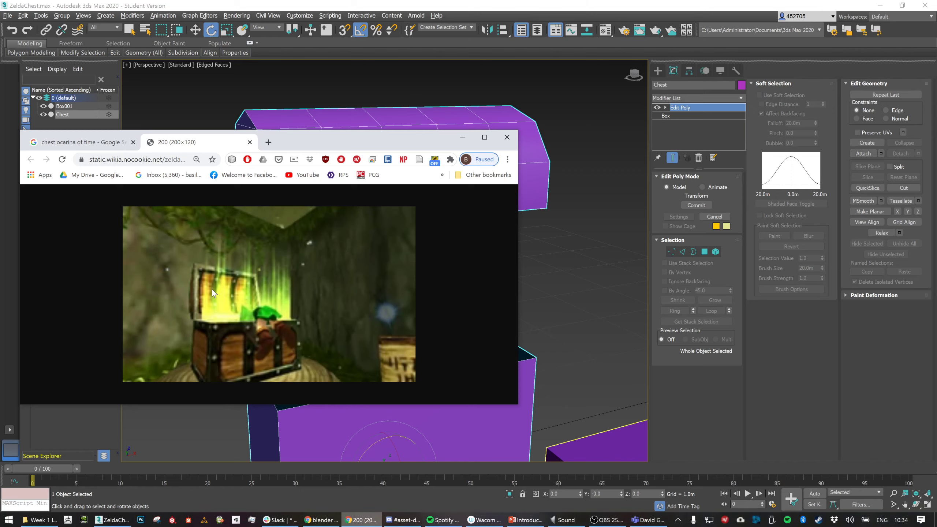
pyautogui.click(462, 138)
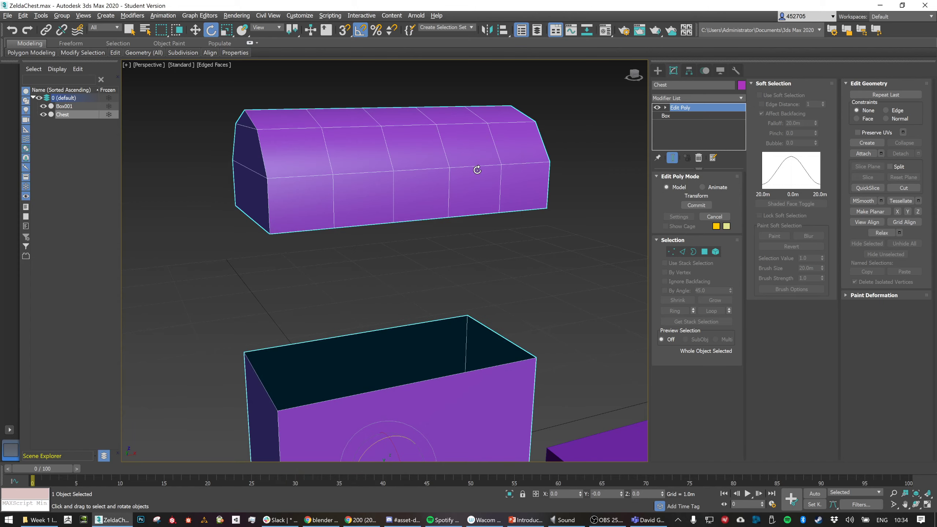
# Switch the chest to polygon editing and select the front face of its base
pyautogui.keyDown('alt'); pyautogui.moveTo(467, 168); pyautogui.dragTo(420, 284, button='middle'); pyautogui.keyUp('alt')
pyautogui.click(704, 251)
pyautogui.click(407, 331)
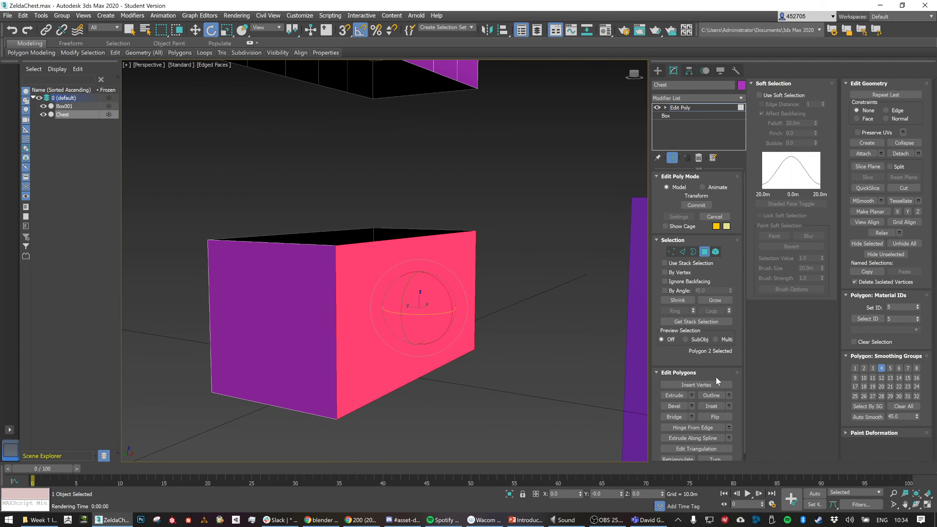
# Try insetting the base's front face and extruding it inward, and undo both operations
pyautogui.click(710, 405)
pyautogui.moveTo(443, 293); pyautogui.dragTo(417, 298)
pyautogui.click(673, 395)
pyautogui.moveTo(520, 311)
pyautogui.keyDown('alt'); pyautogui.mouseDown(button='middle')
pyautogui.moveTo(498, 316)
pyautogui.moveTo(504, 320)
pyautogui.mouseUp(button='middle'); pyautogui.keyUp('alt')
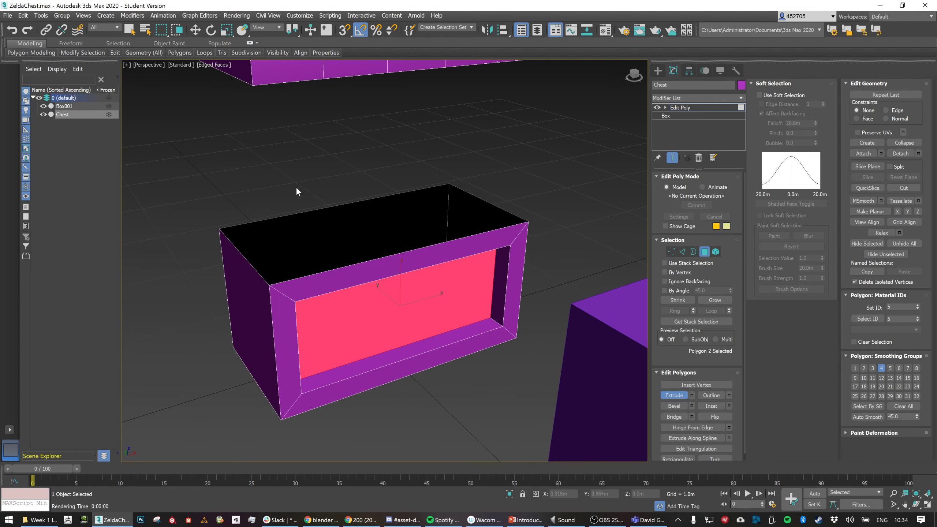
pyautogui.hotkey('ctrl', 'z')
pyautogui.hotkey('ctrl', 'z')
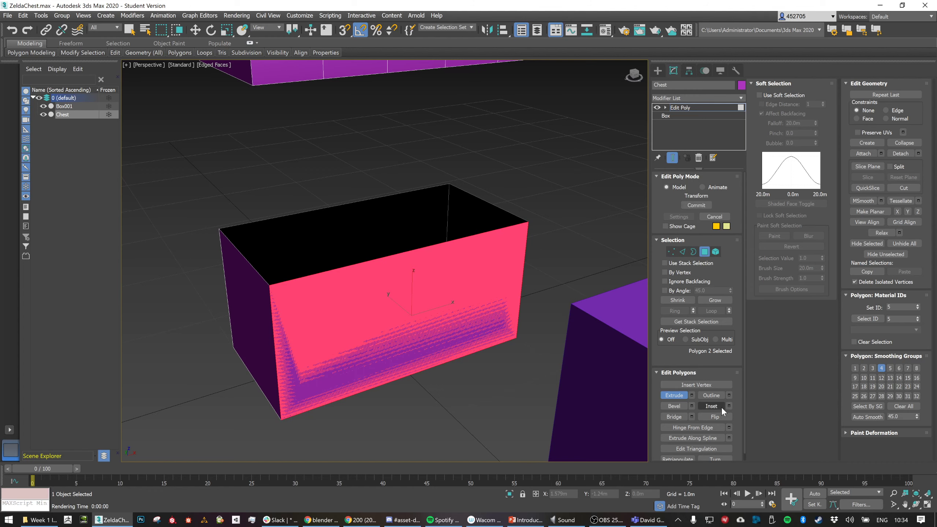
# Add the base's other side faces and its underside to the polygon selection so all five outer faces are selected
pyautogui.keyDown('alt'); pyautogui.moveTo(360, 331); pyautogui.dragTo(375, 308, button='middle'); pyautogui.keyUp('alt')
pyautogui.keyDown('ctrl'); pyautogui.click(297, 319); pyautogui.keyUp('ctrl')
pyautogui.moveTo(303, 314)
pyautogui.keyDown('alt'); pyautogui.mouseDown(button='middle')
pyautogui.moveTo(282, 299)
pyautogui.moveTo(295, 301)
pyautogui.mouseUp(button='middle'); pyautogui.keyUp('alt')
pyautogui.scroll(-3, 218, 288)
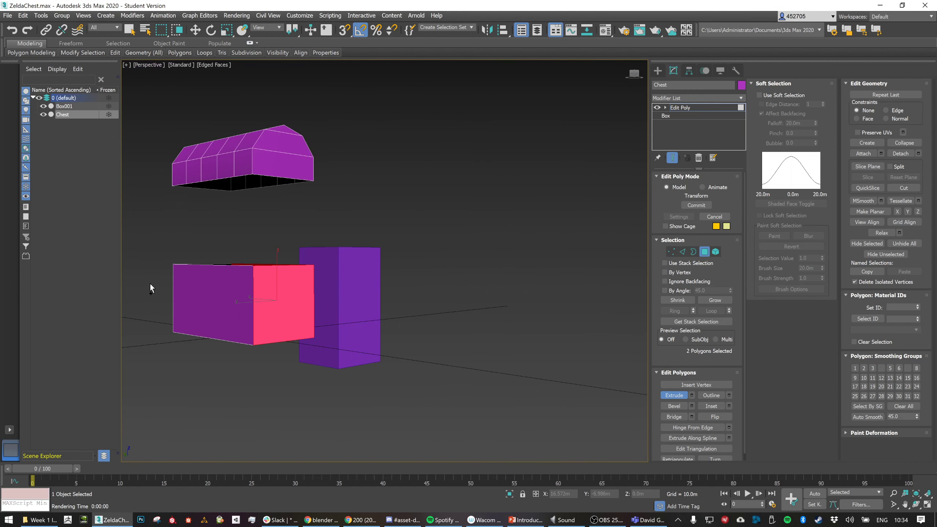
pyautogui.keyDown('ctrl'); pyautogui.click(240, 338); pyautogui.keyUp('ctrl')
pyautogui.keyDown('alt'); pyautogui.moveTo(241, 341); pyautogui.dragTo(245, 320, button='middle'); pyautogui.keyUp('alt')
pyautogui.keyDown('ctrl'); pyautogui.click(246, 321); pyautogui.keyUp('ctrl')
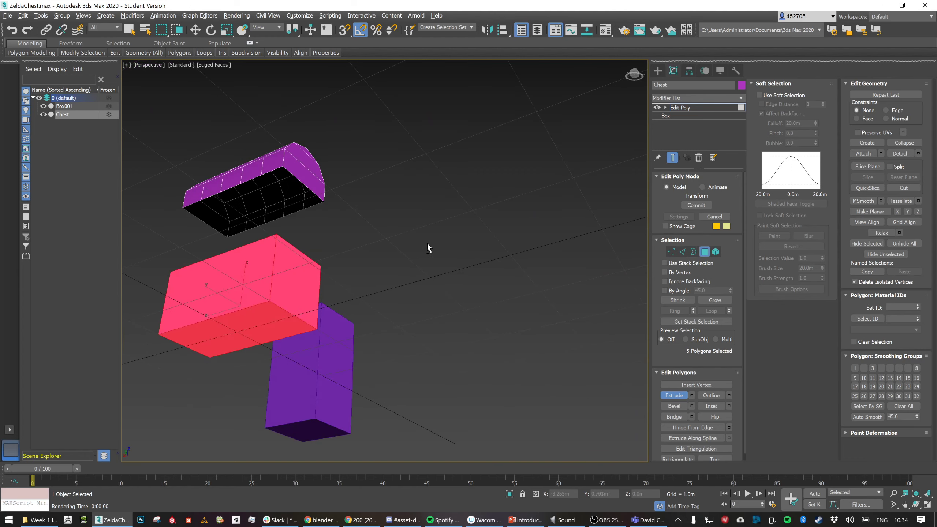
# Inset the five outer faces of the base individually, by polygon, with an amount of 0.08 m
pyautogui.keyDown('alt'); pyautogui.moveTo(426, 243); pyautogui.dragTo(341, 286, button='middle'); pyautogui.keyUp('alt')
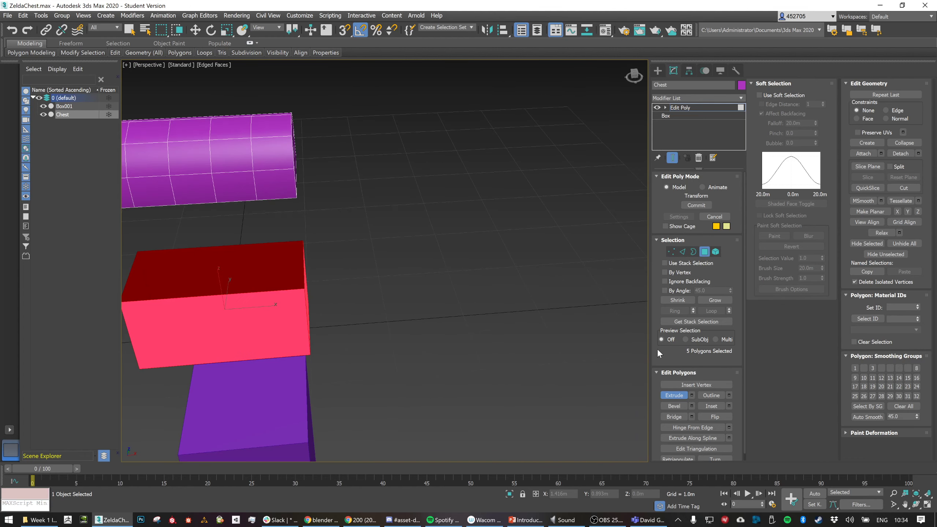
pyautogui.click(728, 405)
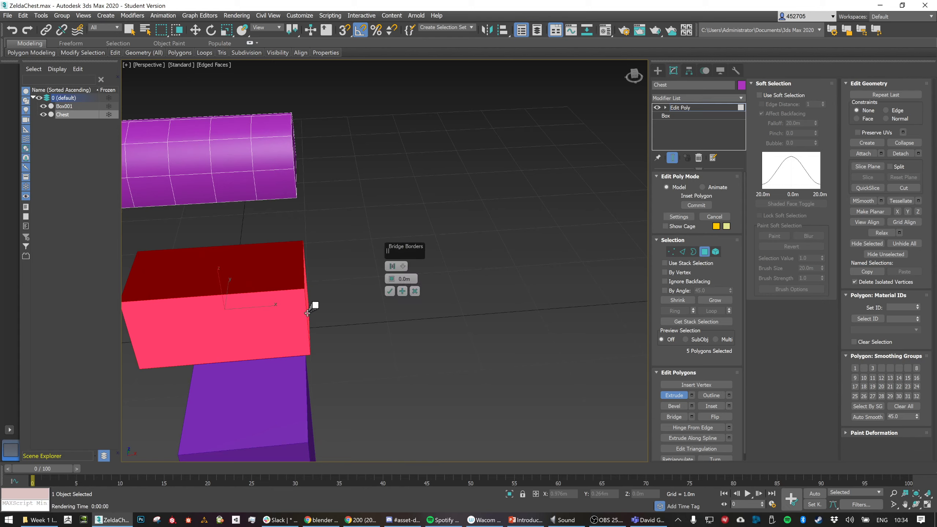
pyautogui.keyDown('alt'); pyautogui.moveTo(322, 282); pyautogui.dragTo(347, 284, button='middle'); pyautogui.keyUp('alt')
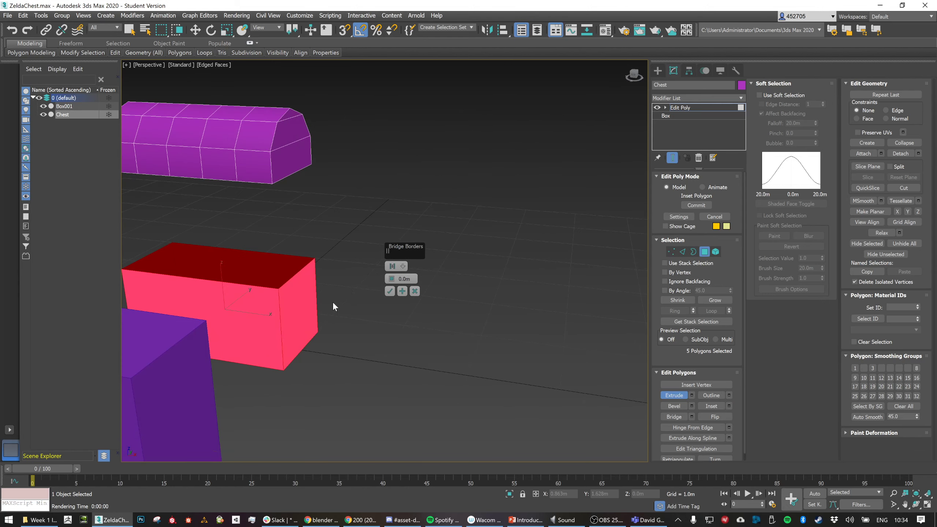
pyautogui.click(399, 267)
pyautogui.click(439, 284)
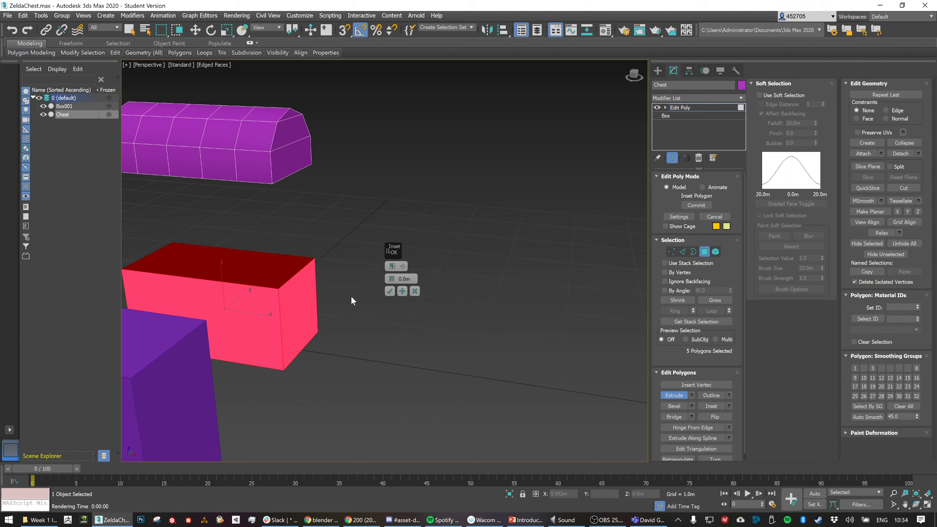
pyautogui.click(392, 277)
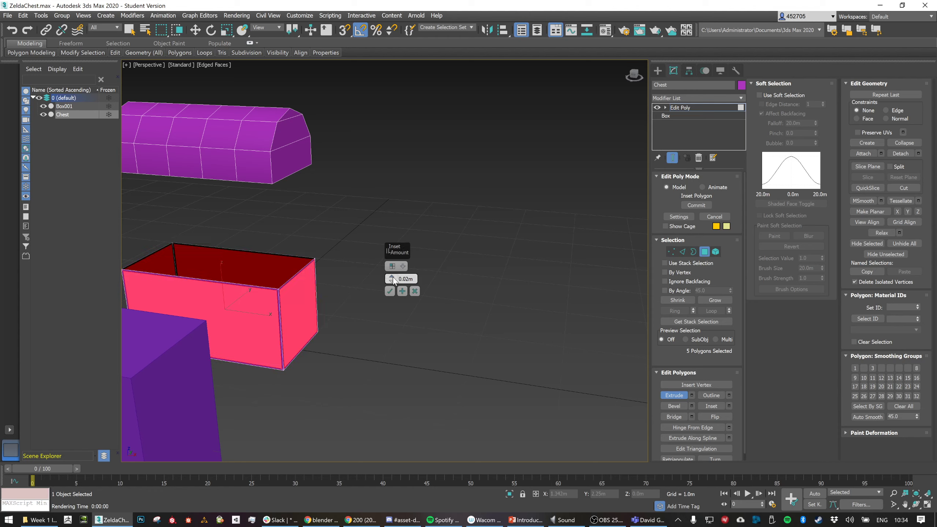
pyautogui.click(392, 277)
pyautogui.click(392, 277)
pyautogui.click(392, 277)
pyautogui.click(393, 277)
pyautogui.click(392, 277)
pyautogui.click(393, 276)
pyautogui.click(392, 277)
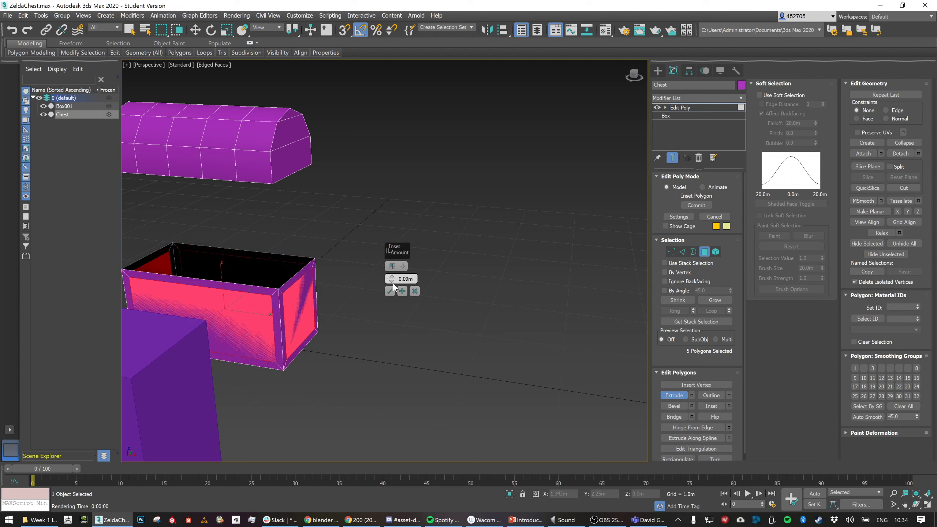
pyautogui.click(392, 281)
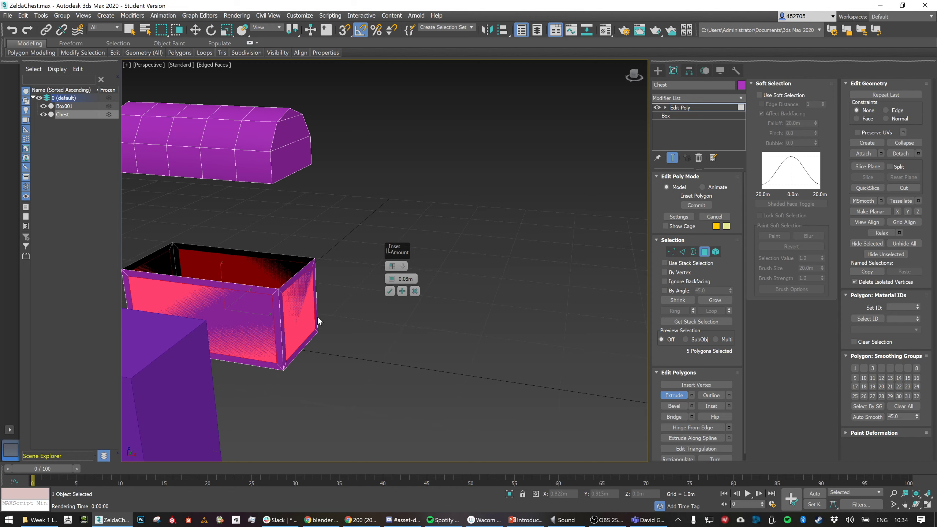
pyautogui.click(389, 291)
# Extrude the five inset panels of the base inward with a height of -0.08 m
pyautogui.scroll(3, 312, 296)
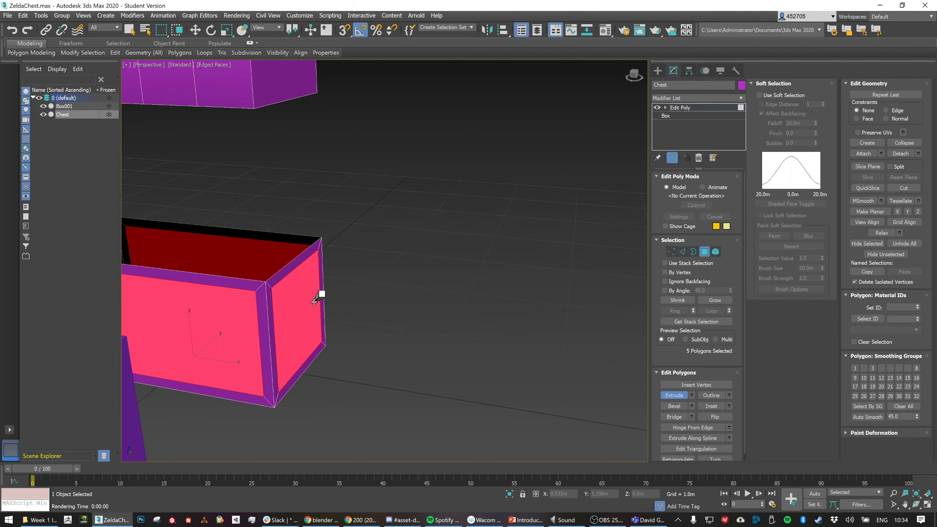
pyautogui.moveTo(338, 302); pyautogui.dragTo(471, 323, button='middle')
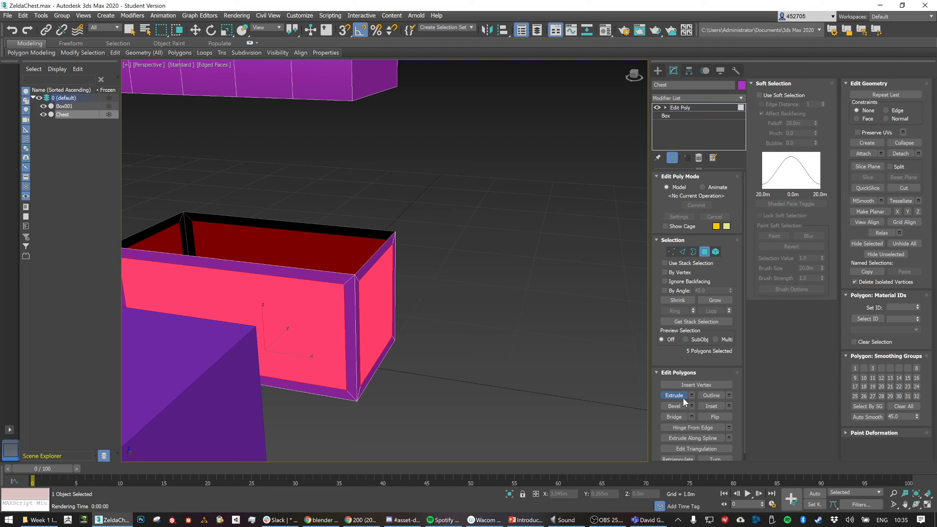
pyautogui.click(729, 405)
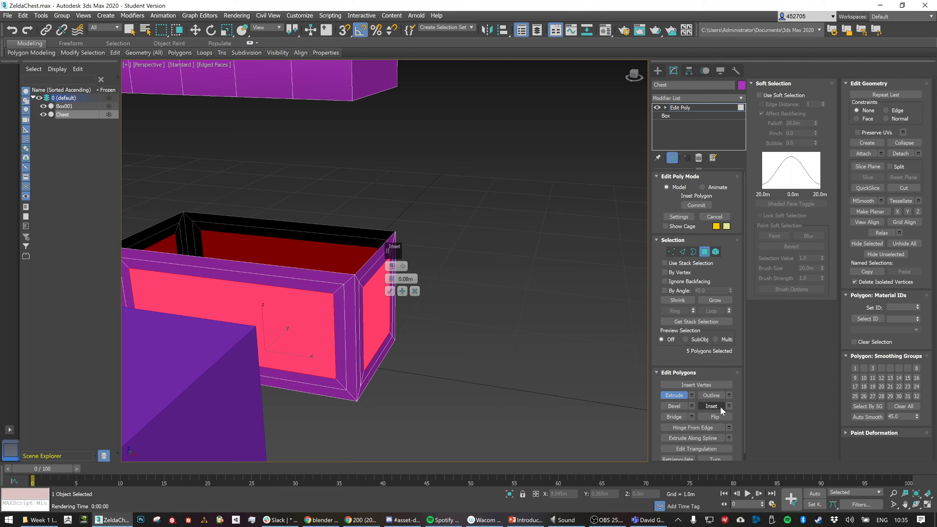
pyautogui.click(415, 291)
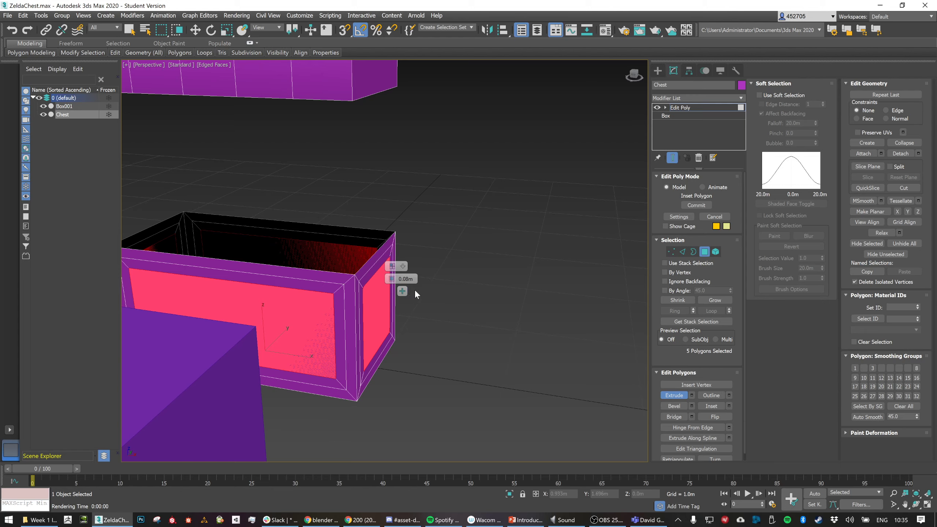
pyautogui.click(691, 394)
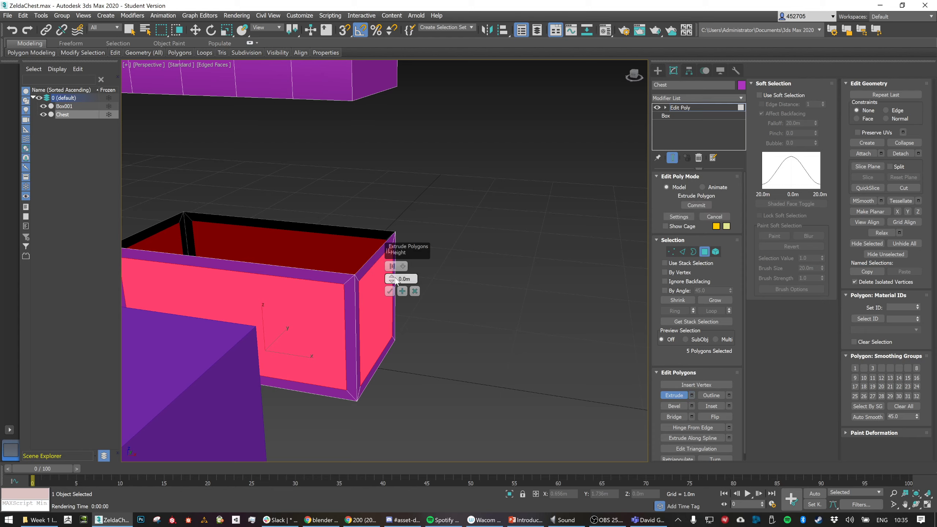
pyautogui.moveTo(391, 278); pyautogui.dragTo(393, 294)
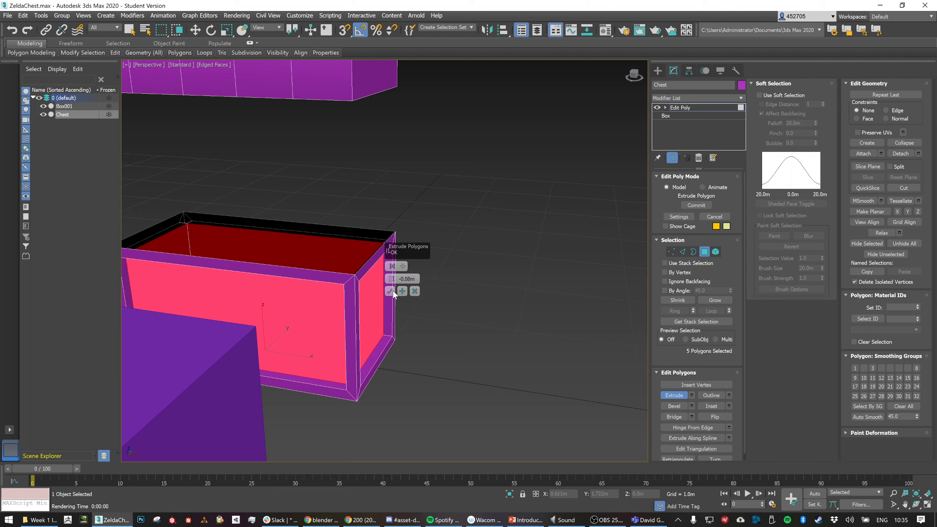
pyautogui.click(390, 291)
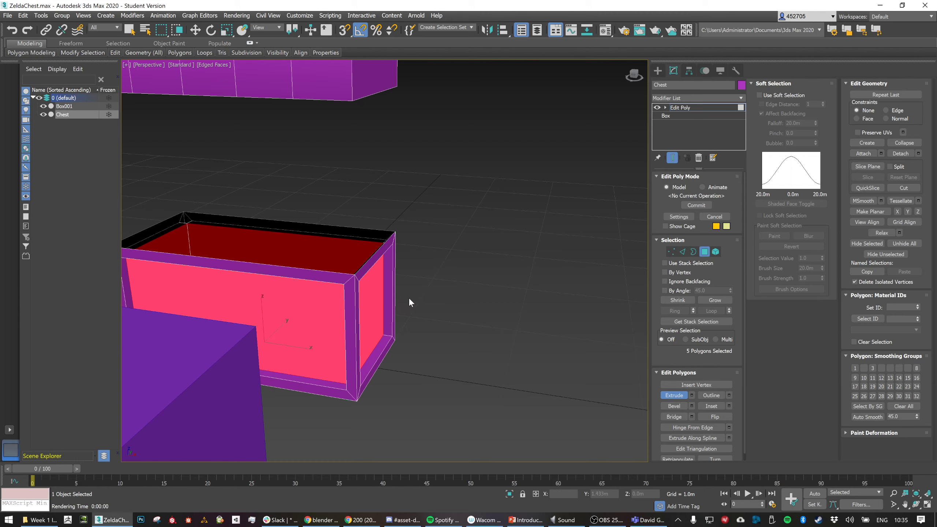
# Select the lid's curved outer polygons and exclude the faces at both of its ends
pyautogui.keyDown('alt'); pyautogui.moveTo(408, 298); pyautogui.dragTo(381, 243, button='middle'); pyautogui.keyUp('alt')
pyautogui.click(423, 289)
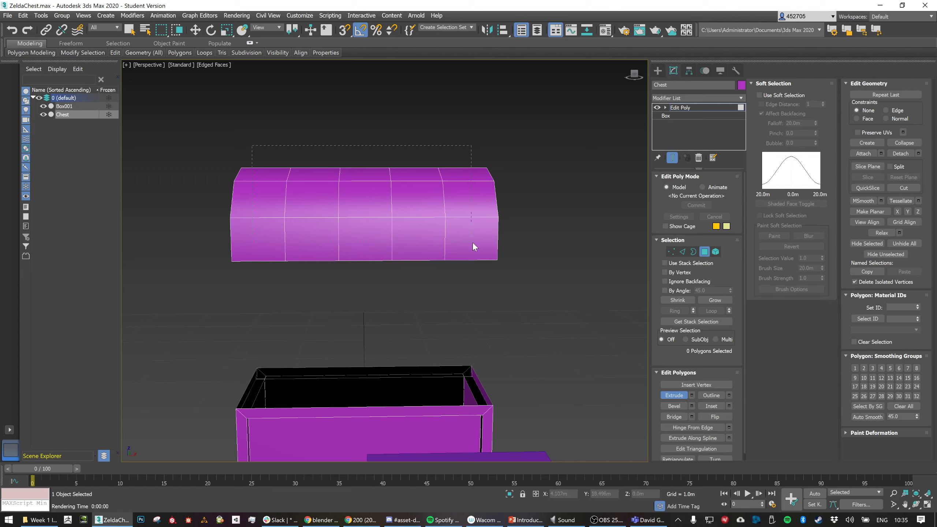
pyautogui.moveTo(472, 242); pyautogui.dragTo(474, 242)
pyautogui.keyDown('alt'); pyautogui.moveTo(371, 227); pyautogui.dragTo(409, 229, button='middle'); pyautogui.keyUp('alt')
pyautogui.keyDown('alt'); pyautogui.click(231, 214); pyautogui.keyUp('alt')
pyautogui.keyDown('alt'); pyautogui.click(252, 234); pyautogui.keyUp('alt')
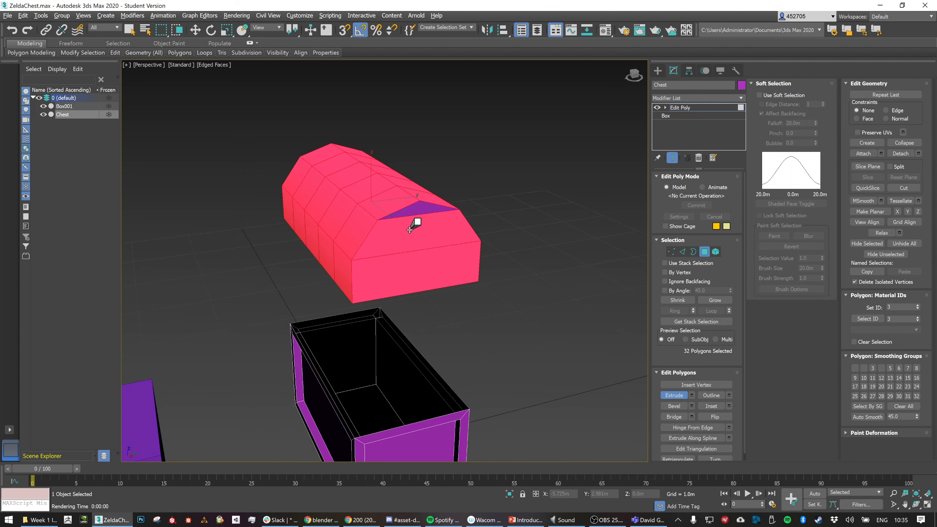
pyautogui.keyDown('alt'); pyautogui.click(418, 242); pyautogui.keyUp('alt')
pyautogui.keyDown('alt'); pyautogui.click(462, 262); pyautogui.keyUp('alt')
pyautogui.keyDown('alt'); pyautogui.moveTo(467, 245); pyautogui.dragTo(507, 242, button='middle'); pyautogui.keyUp('alt')
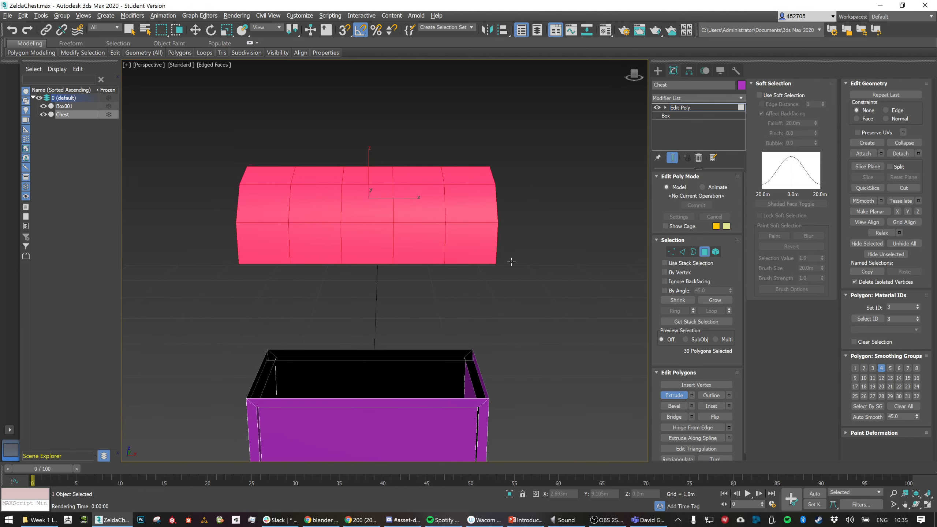
# Inset the lid's selected curved polygons as one group by 0.08 m
pyautogui.click(729, 405)
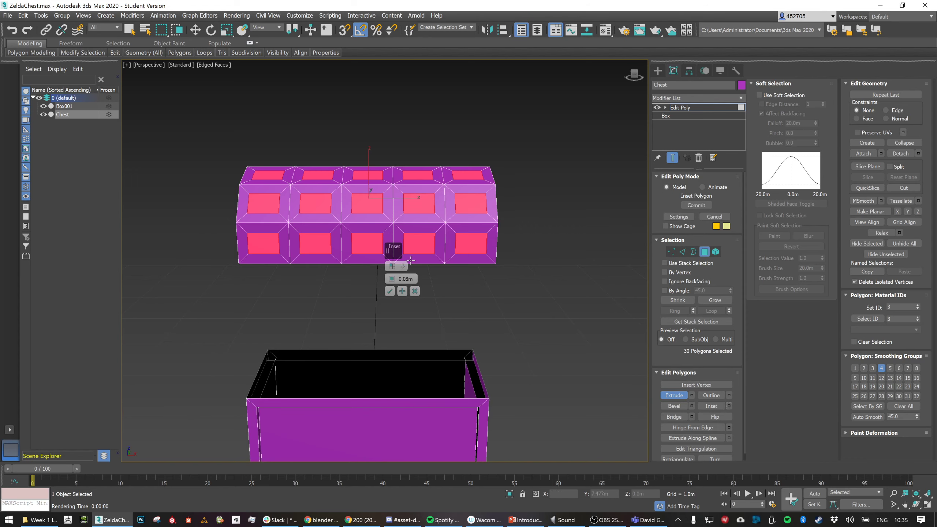
pyautogui.click(402, 267)
pyautogui.click(413, 272)
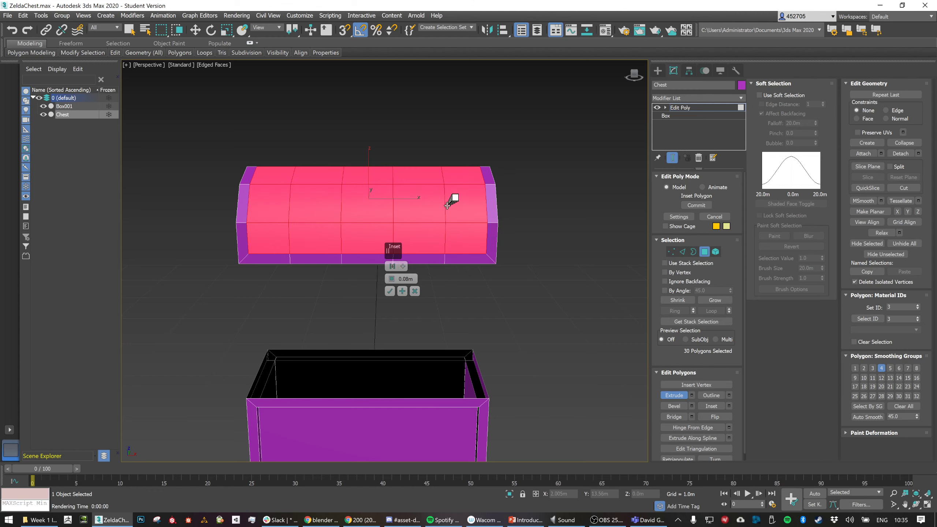
pyautogui.keyDown('alt'); pyautogui.moveTo(451, 198); pyautogui.dragTo(468, 194, button='middle'); pyautogui.keyUp('alt')
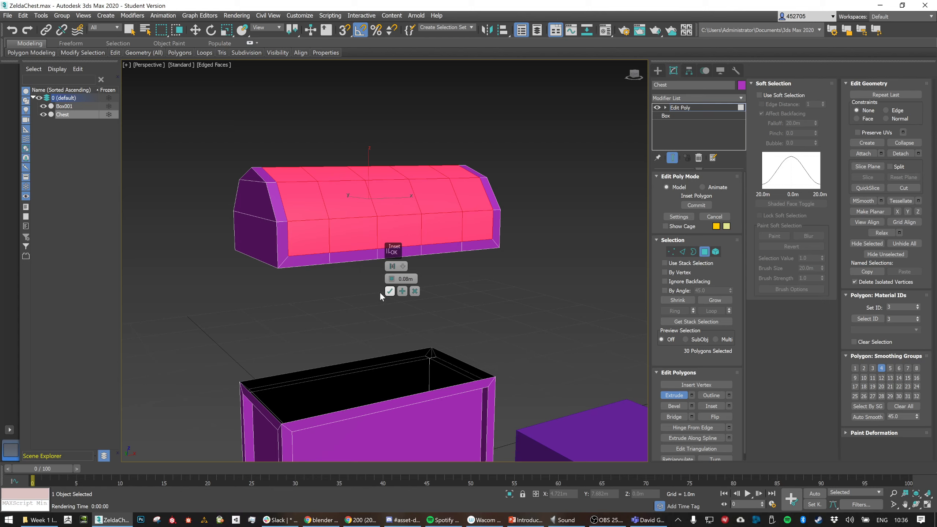
pyautogui.click(390, 292)
pyautogui.click(257, 235)
pyautogui.keyDown('ctrl'); pyautogui.moveTo(260, 207); pyautogui.dragTo(256, 171); pyautogui.keyUp('ctrl')
pyautogui.hotkey('ctrl', 'z')
pyautogui.hotkey('ctrl', 'z')
pyautogui.hotkey('ctrl', 'z')
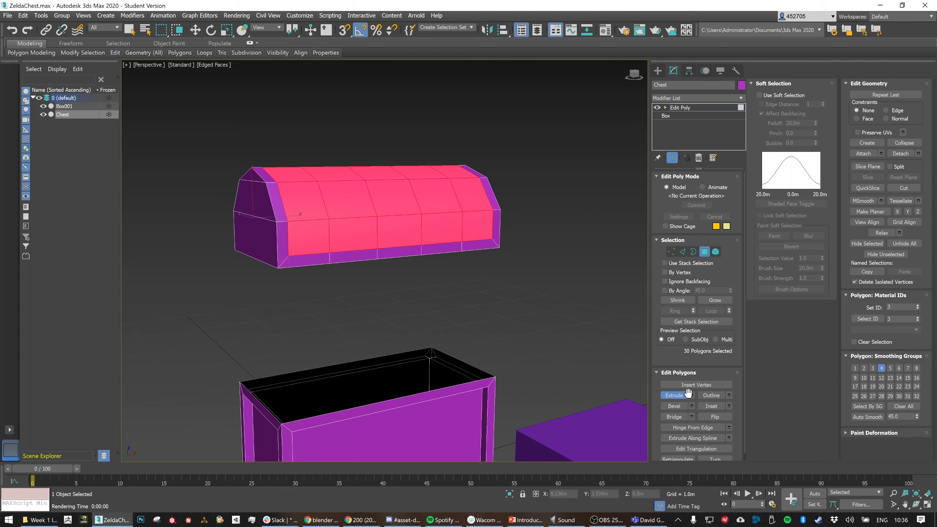
# Extrude the lid's inset curved panel inward along the local normals with a height of -0.04 m
pyautogui.click(729, 405)
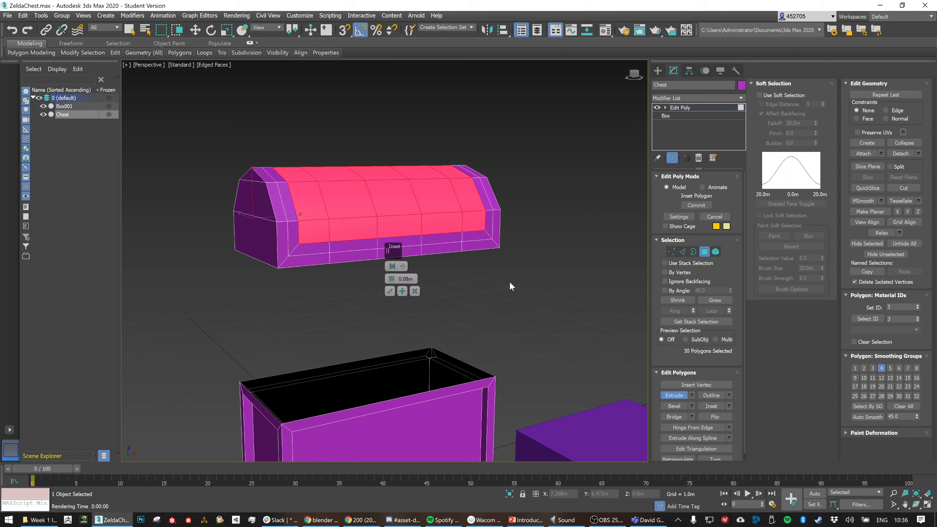
pyautogui.click(415, 291)
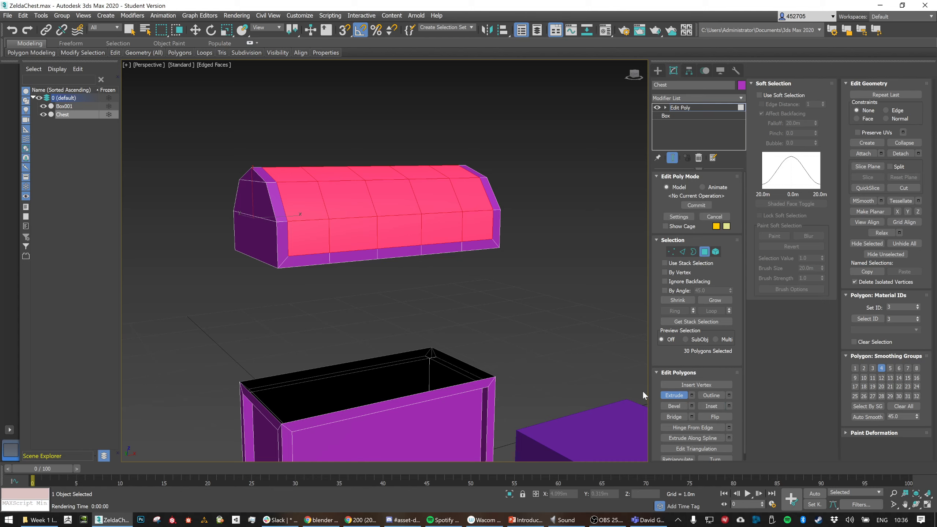
pyautogui.click(692, 395)
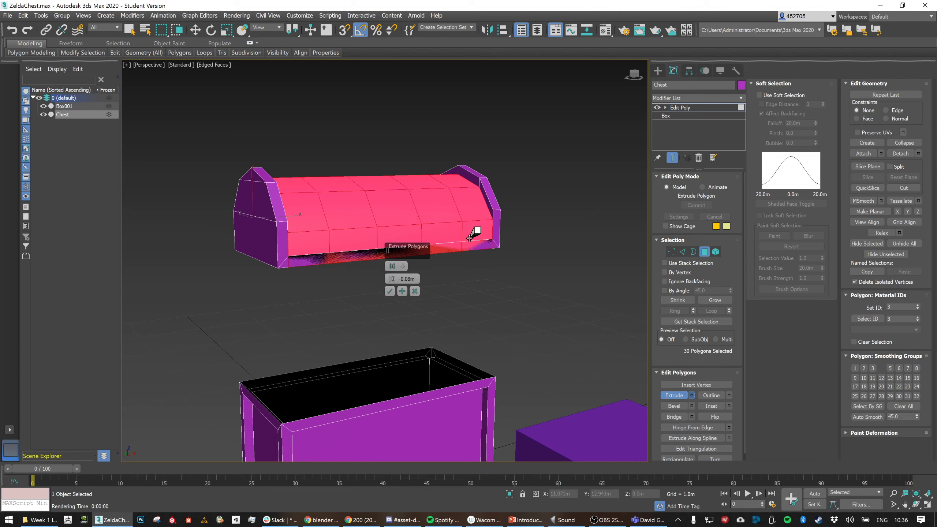
pyautogui.moveTo(490, 233)
pyautogui.keyDown('alt'); pyautogui.mouseDown(button='middle')
pyautogui.moveTo(502, 230)
pyautogui.moveTo(502, 247)
pyautogui.moveTo(510, 243)
pyautogui.moveTo(492, 235)
pyautogui.mouseUp(button='middle'); pyautogui.keyUp('alt')
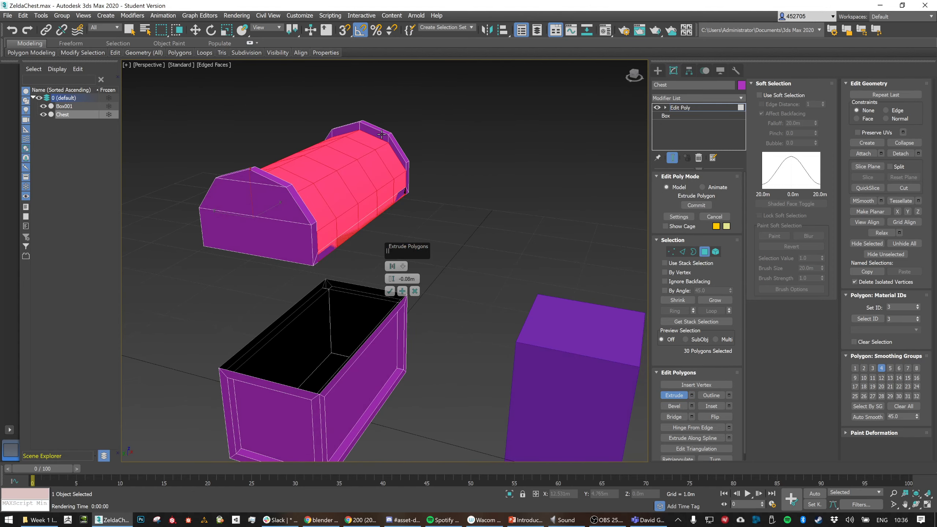
pyautogui.click(395, 266)
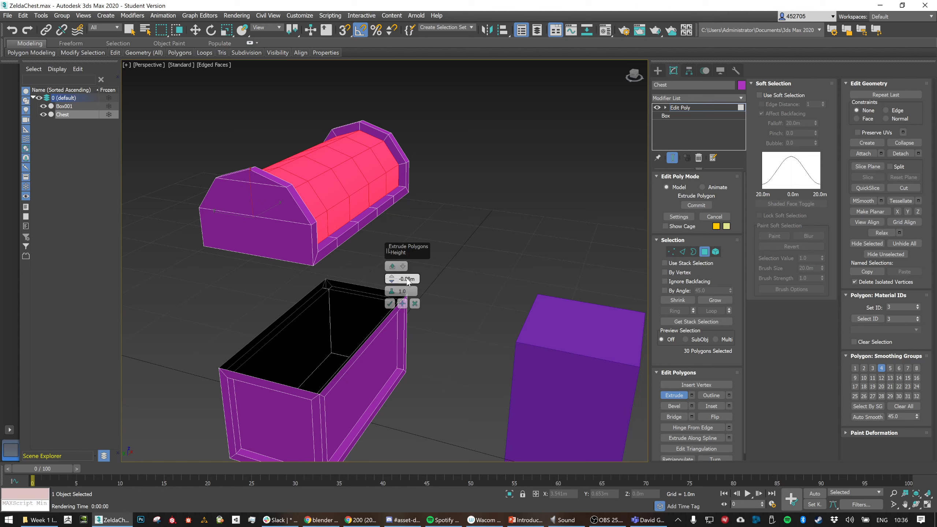
pyautogui.moveTo(391, 281); pyautogui.dragTo(391, 279)
pyautogui.click(390, 303)
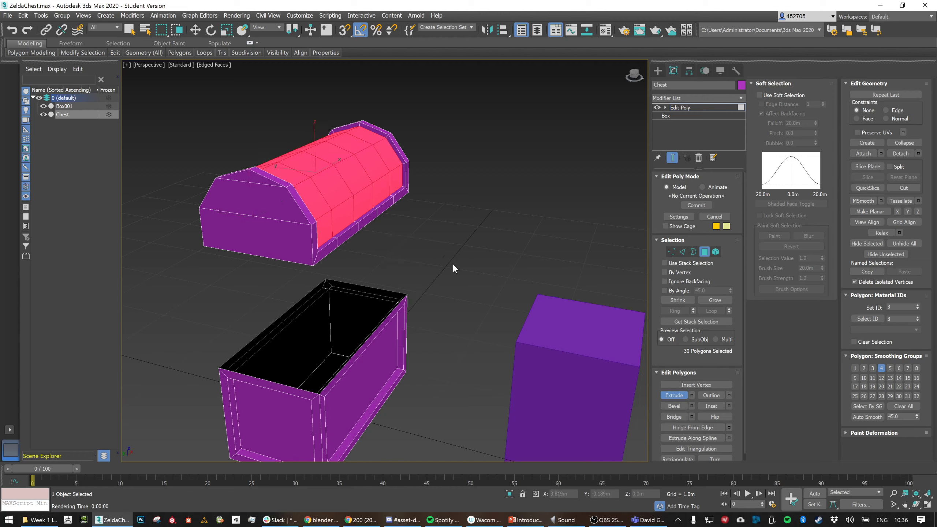
# Select the polygons of both flat ends of the lid and inset them by 0.08 m
pyautogui.keyDown('alt'); pyautogui.moveTo(461, 204); pyautogui.dragTo(370, 195, button='middle'); pyautogui.keyUp('alt')
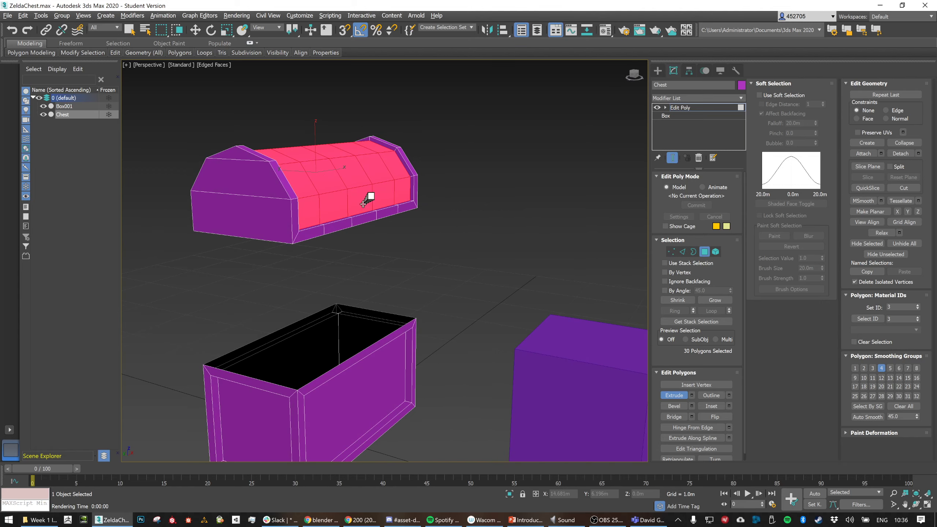
pyautogui.click(250, 173)
pyautogui.keyDown('ctrl'); pyautogui.click(246, 151); pyautogui.keyUp('ctrl')
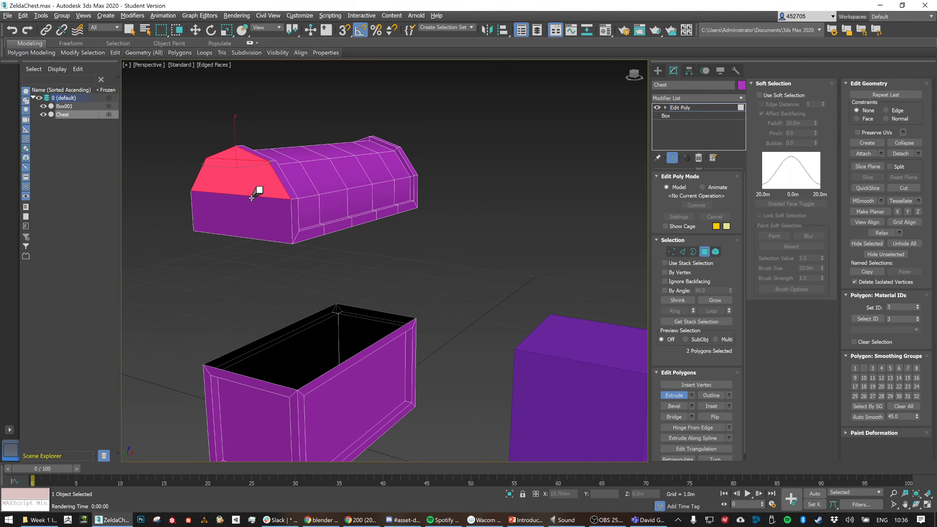
pyautogui.keyDown('ctrl'); pyautogui.click(256, 209); pyautogui.keyUp('ctrl')
pyautogui.keyDown('alt'); pyautogui.moveTo(486, 174); pyautogui.dragTo(415, 190, button='middle'); pyautogui.keyUp('alt')
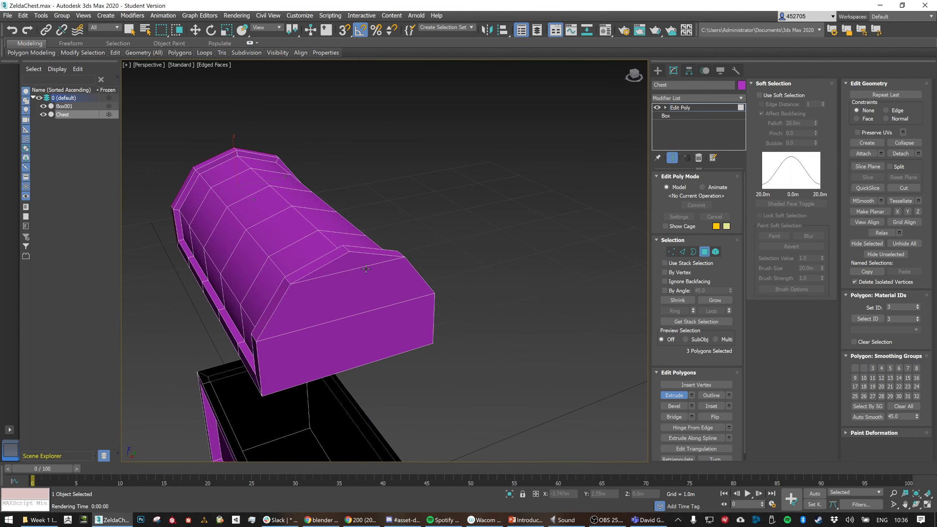
pyautogui.keyDown('ctrl'); pyautogui.click(363, 270); pyautogui.keyUp('ctrl')
pyautogui.keyDown('ctrl'); pyautogui.click(366, 320); pyautogui.keyUp('ctrl')
pyautogui.click(729, 406)
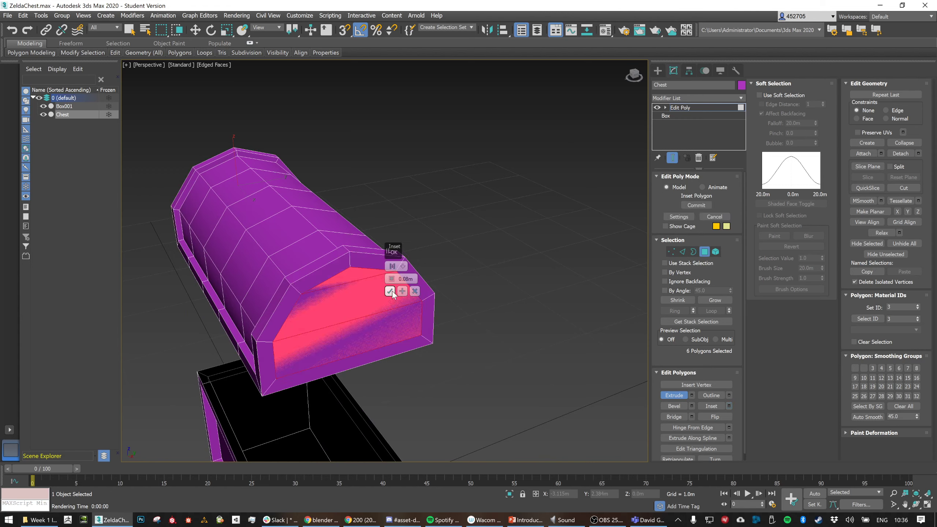
pyautogui.click(390, 292)
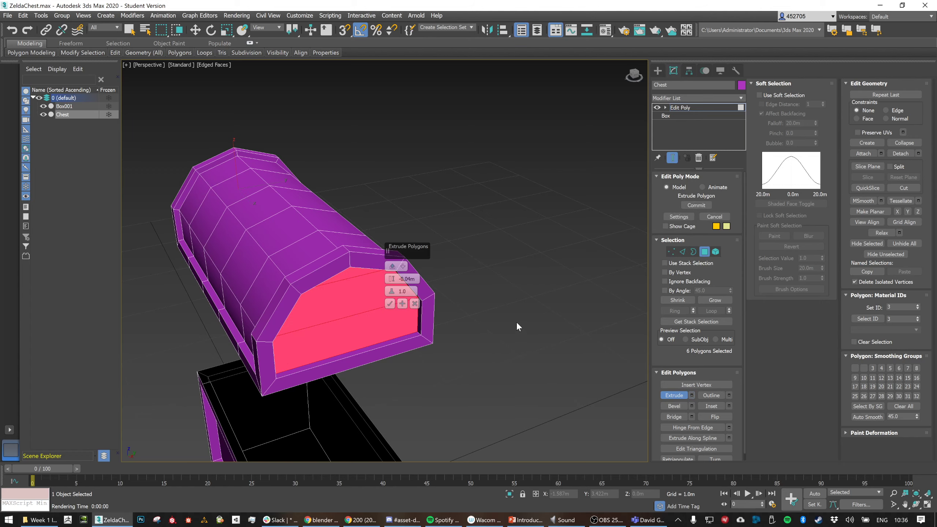
# Extrude the inset panels at the lid's two ends inward with a height of -0.04 m
pyautogui.click(392, 304)
pyautogui.scroll(-3, 466, 302)
pyautogui.keyDown('alt'); pyautogui.moveTo(466, 302); pyautogui.dragTo(524, 280, button='middle'); pyautogui.keyUp('alt')
pyautogui.press('e')
pyautogui.keyDown('alt'); pyautogui.moveTo(430, 248); pyautogui.dragTo(439, 263, button='middle'); pyautogui.keyUp('alt')
# Switch between the browser's treasure chest reference image and 3ds Max to compare the bands across the lid
pyautogui.hotkey('alt', 'Tab')
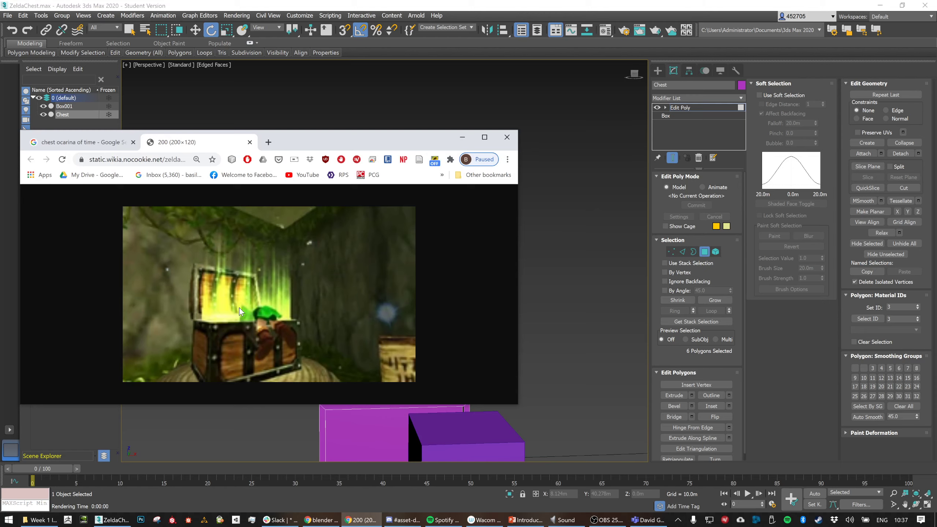
pyautogui.hotkey('alt', 'Tab')
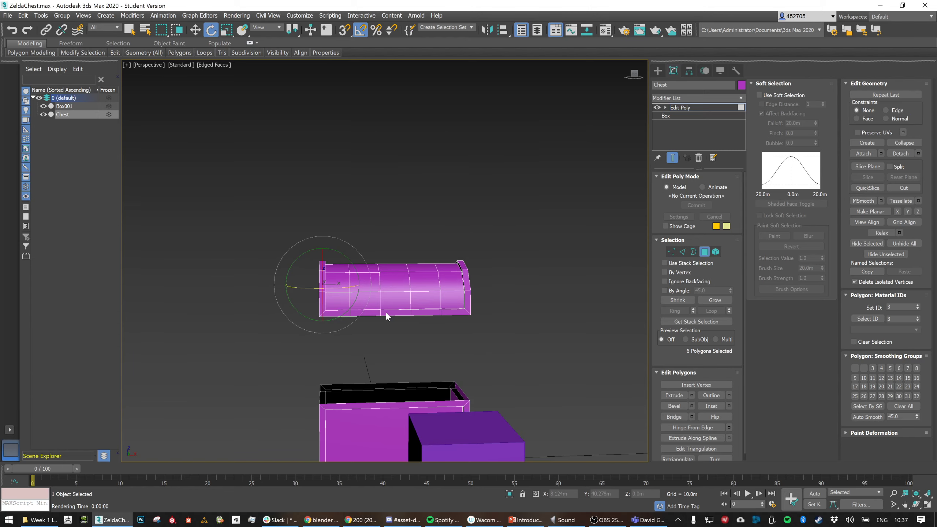
pyautogui.hotkey('alt', 'Tab')
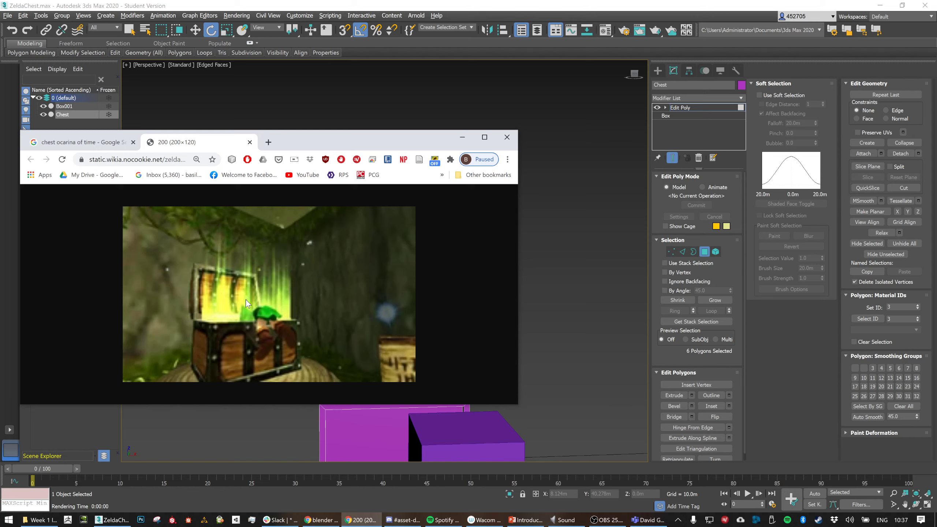
pyautogui.hotkey('alt', 'Tab')
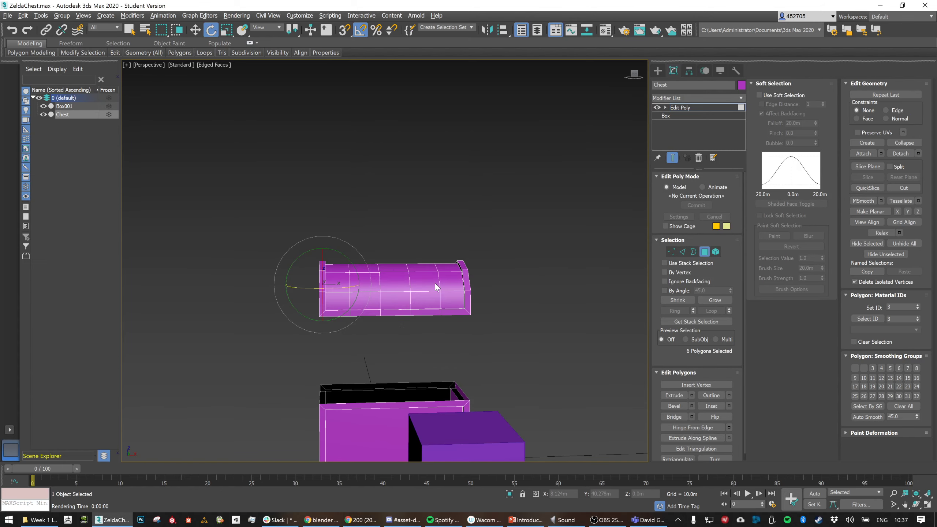
pyautogui.hotkey('alt', 'Tab')
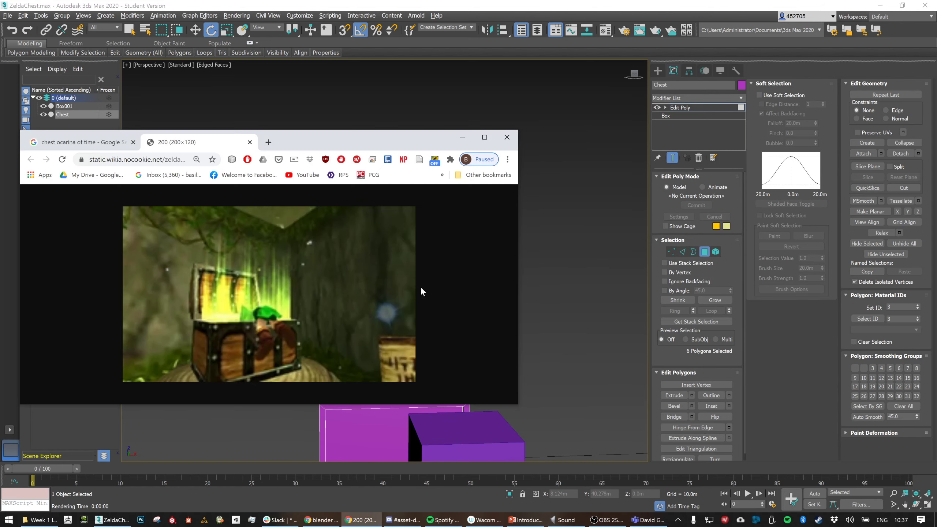
pyautogui.hotkey('alt', 'Tab')
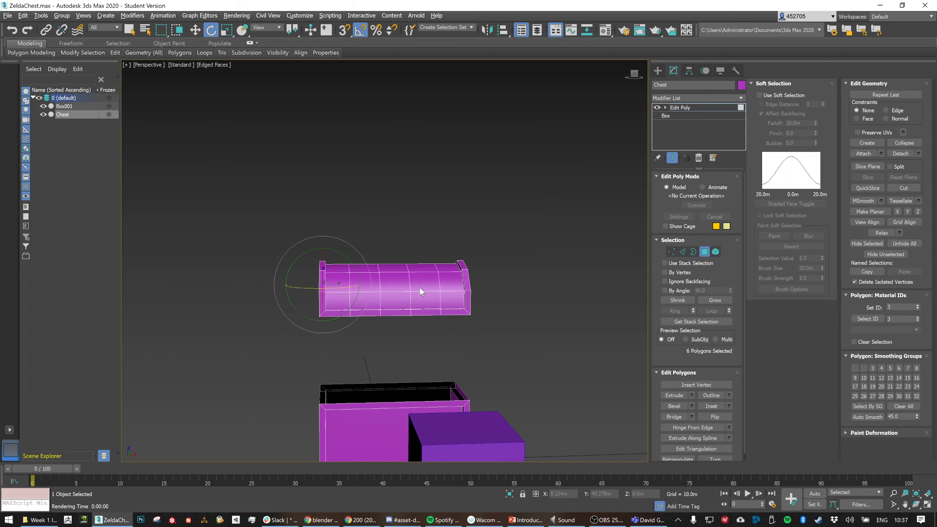
pyautogui.hotkey('alt', 'Tab')
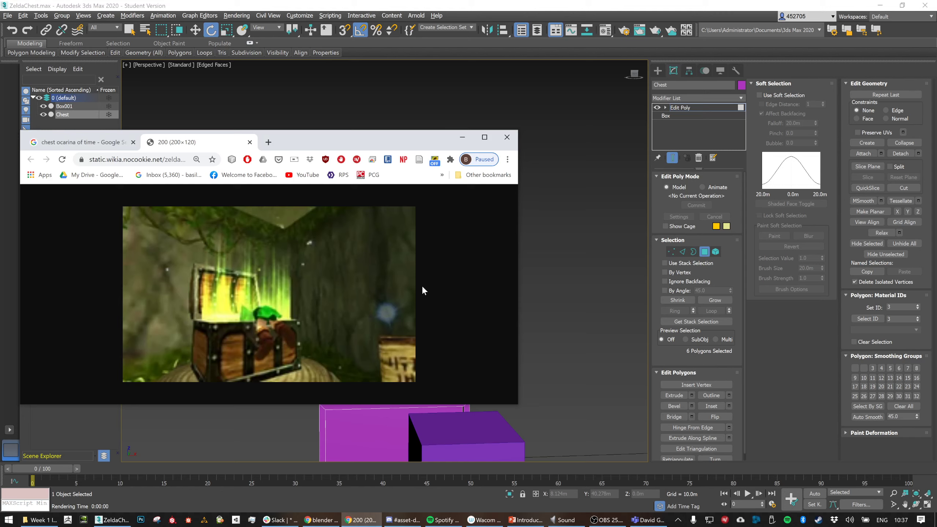
pyautogui.hotkey('alt', 'Tab')
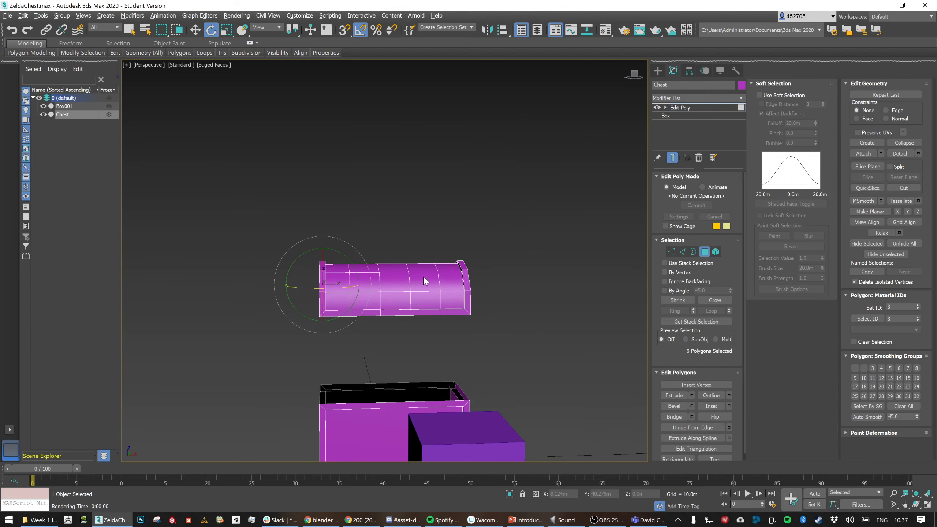
# Select the second column of polygons across the lid and scale it along the lid's length into a narrow band
pyautogui.click(419, 222)
pyautogui.scroll(3, 403, 242)
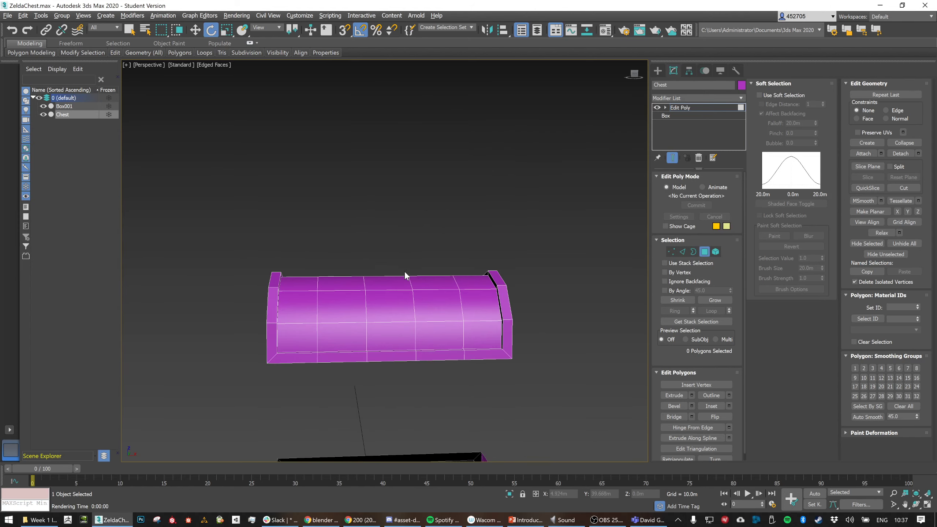
pyautogui.moveTo(405, 275); pyautogui.dragTo(388, 259, button='middle')
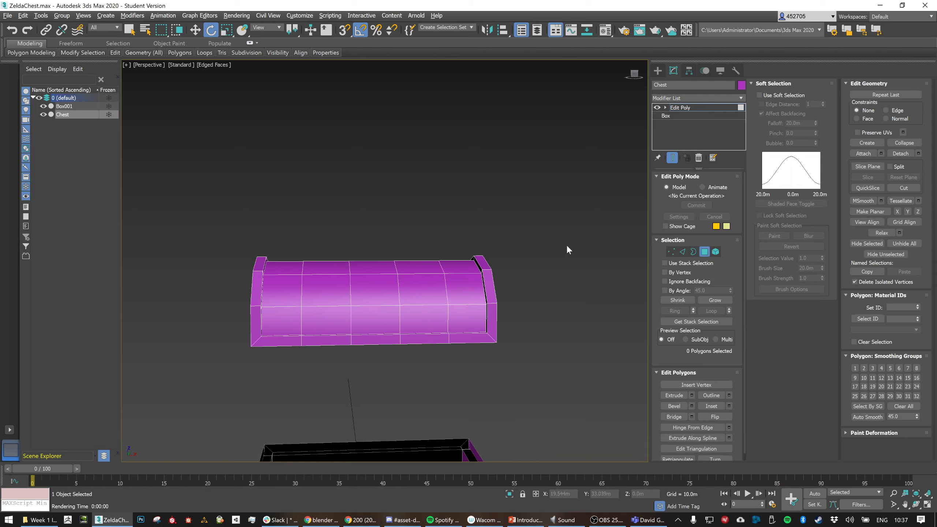
pyautogui.moveTo(330, 362); pyautogui.dragTo(331, 363)
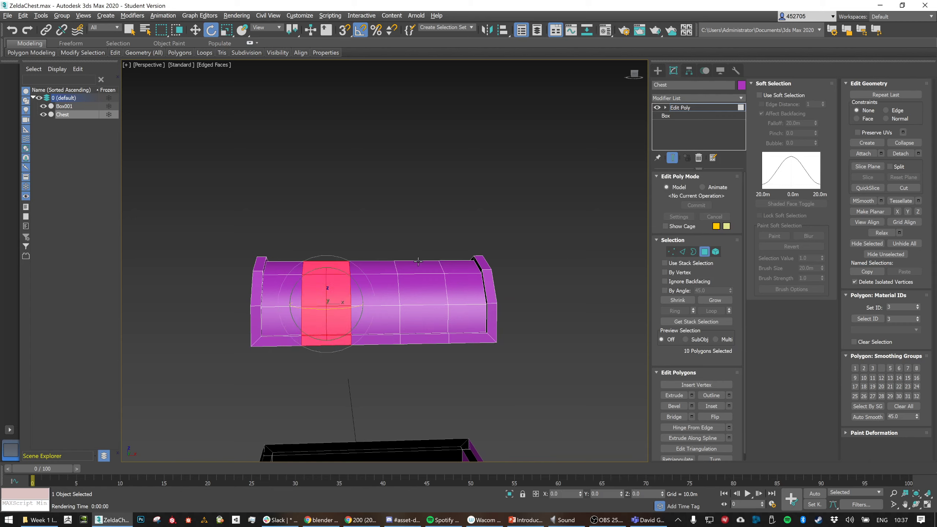
pyautogui.keyDown('alt'); pyautogui.moveTo(417, 260); pyautogui.dragTo(416, 260, button='middle'); pyautogui.keyUp('alt')
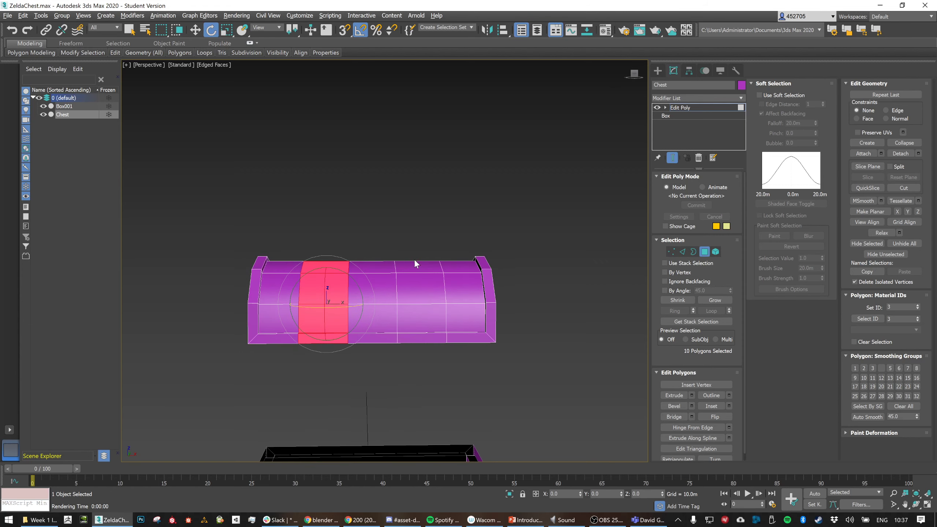
pyautogui.press('r')
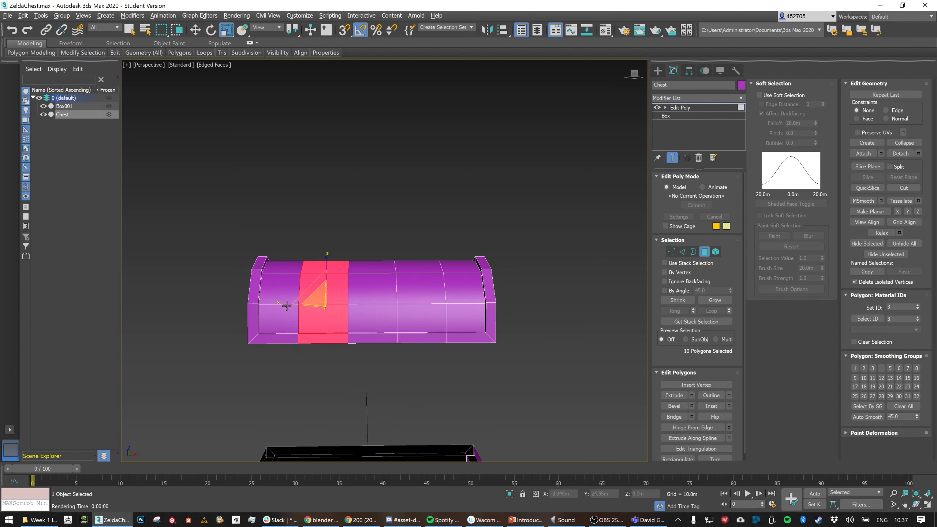
pyautogui.moveTo(281, 303); pyautogui.dragTo(316, 310)
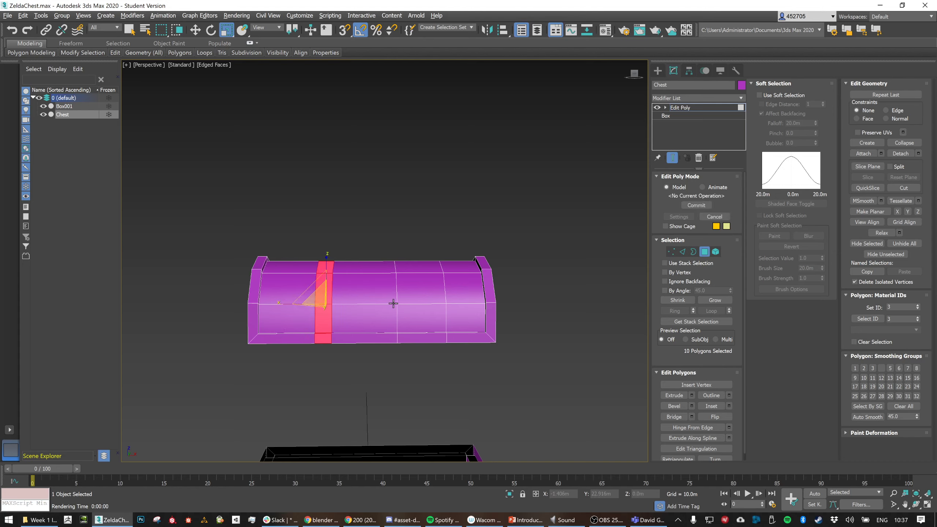
# Select the fourth column of polygons across the lid and scale it along the length to match the first narrow band
pyautogui.moveTo(418, 235); pyautogui.dragTo(408, 363)
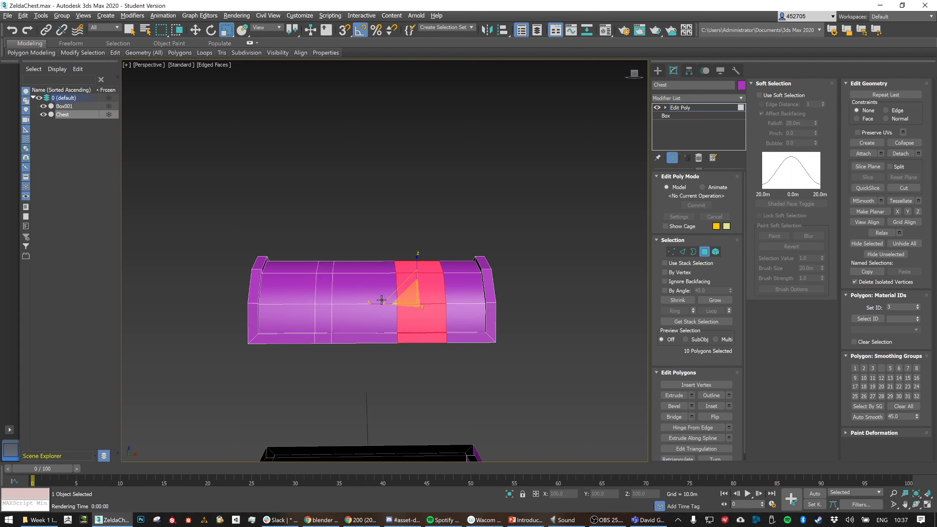
pyautogui.click(374, 309)
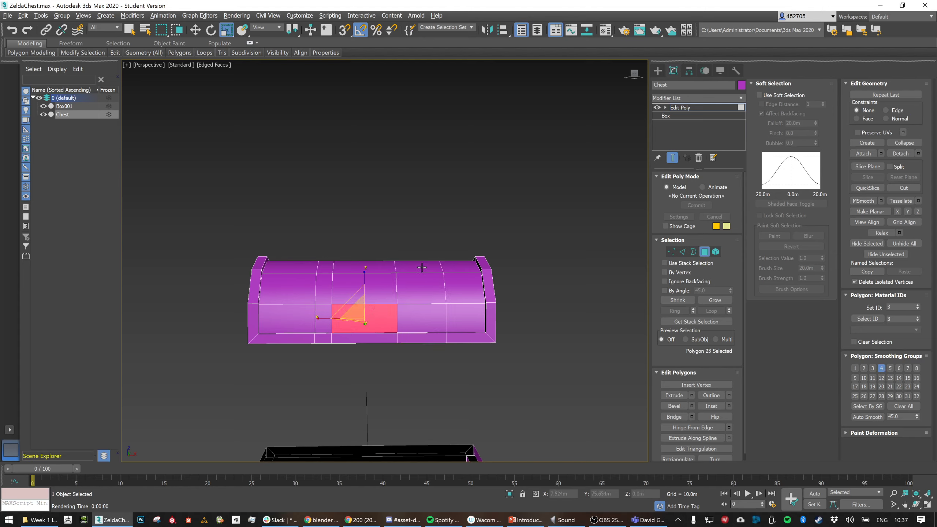
pyautogui.hotkey('ctrl', 'z')
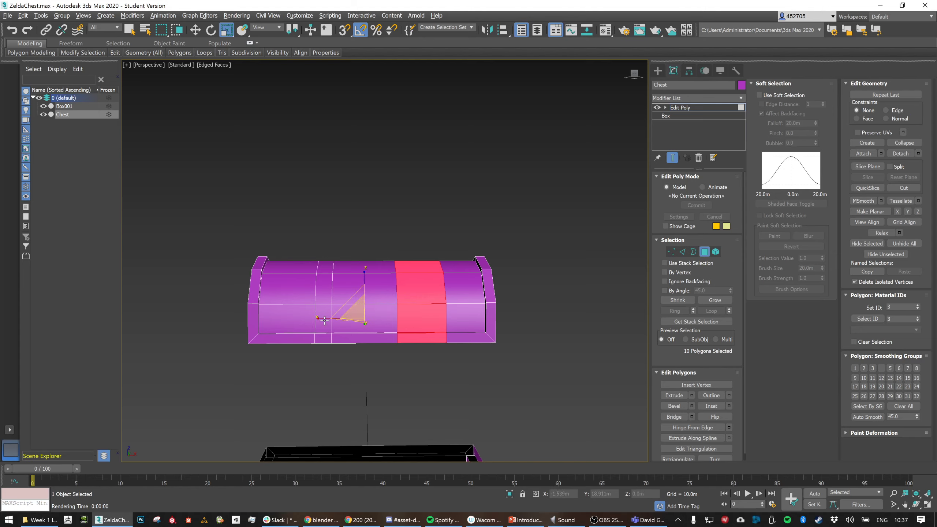
pyautogui.moveTo(323, 318); pyautogui.dragTo(400, 306)
pyautogui.hotkey('ctrl', 'z')
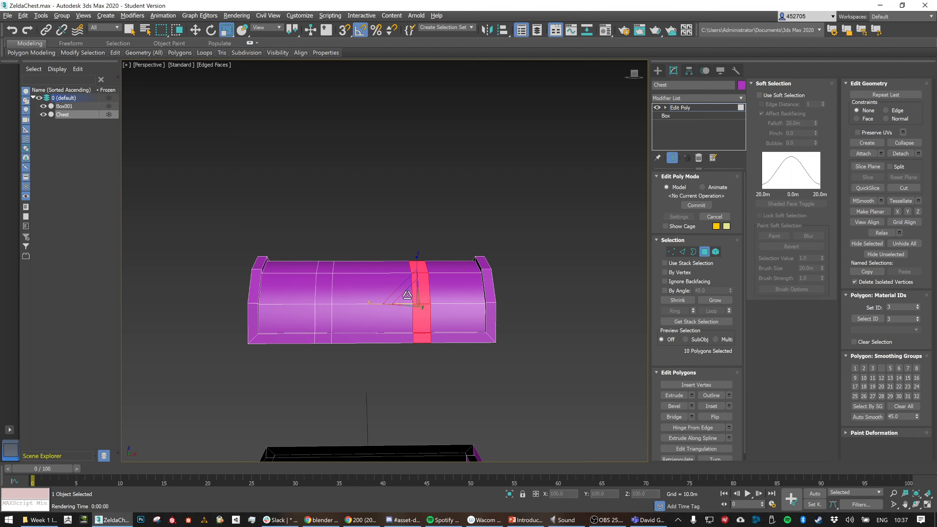
# Select the full polygon loops of both narrow bands running around the lid
pyautogui.click(461, 219)
pyautogui.click(434, 267)
pyautogui.keyDown('alt'); pyautogui.moveTo(434, 266); pyautogui.dragTo(416, 285, button='middle'); pyautogui.keyUp('alt')
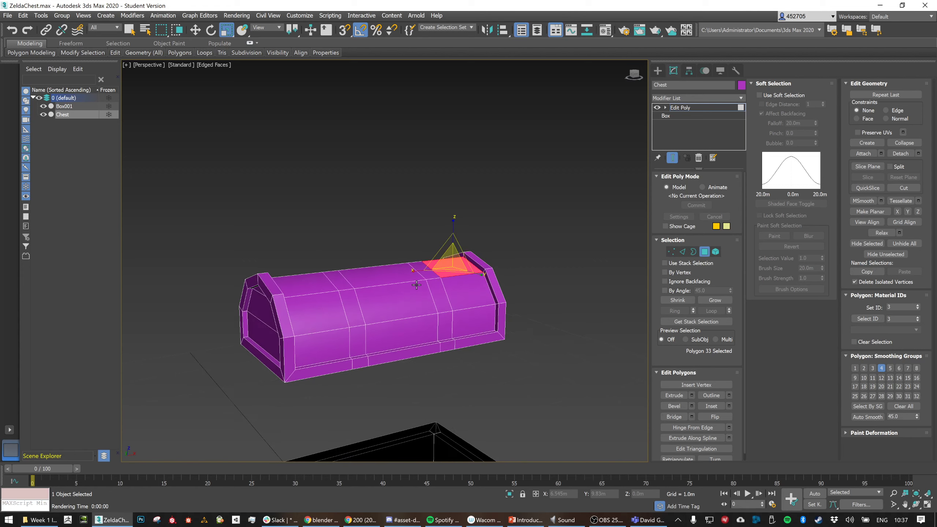
pyautogui.click(442, 327)
pyautogui.keyDown('shift'); pyautogui.click(439, 290); pyautogui.keyUp('shift')
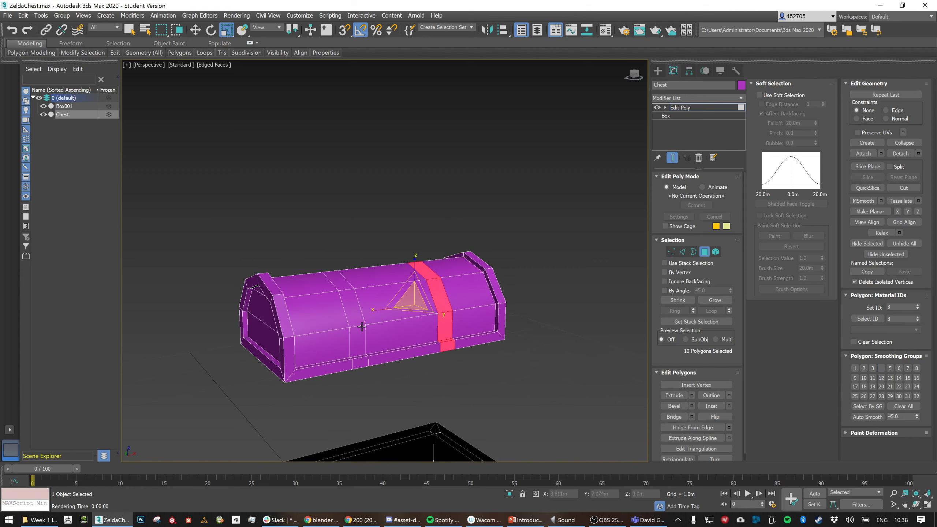
pyautogui.keyDown('ctrl'); pyautogui.click(359, 340); pyautogui.keyUp('ctrl')
pyautogui.keyDown('shift'); pyautogui.click(357, 310); pyautogui.keyUp('shift')
pyautogui.keyDown('alt'); pyautogui.moveTo(357, 310); pyautogui.dragTo(399, 304, button='middle'); pyautogui.keyUp('alt')
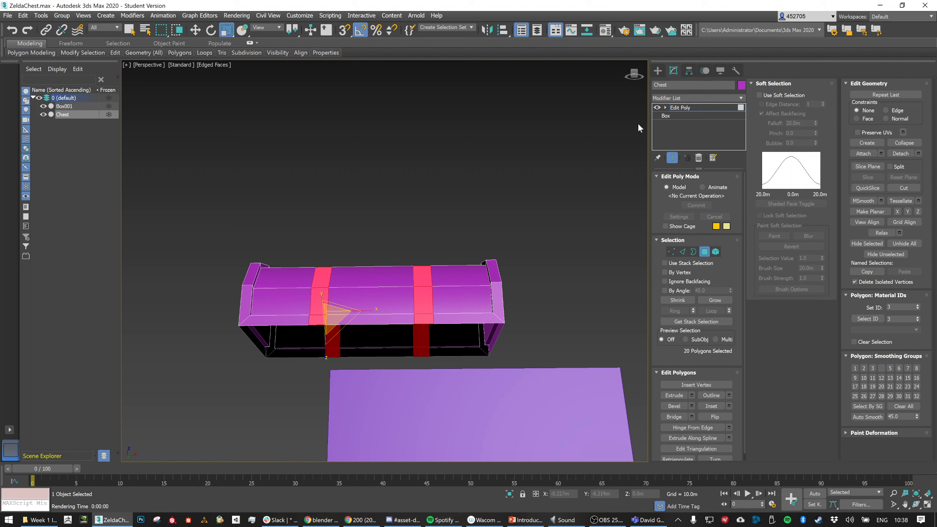
# Deselect the lower frame polygons from both band loops, keeping only the bands on the recessed curved panel selected
pyautogui.click(635, 75)
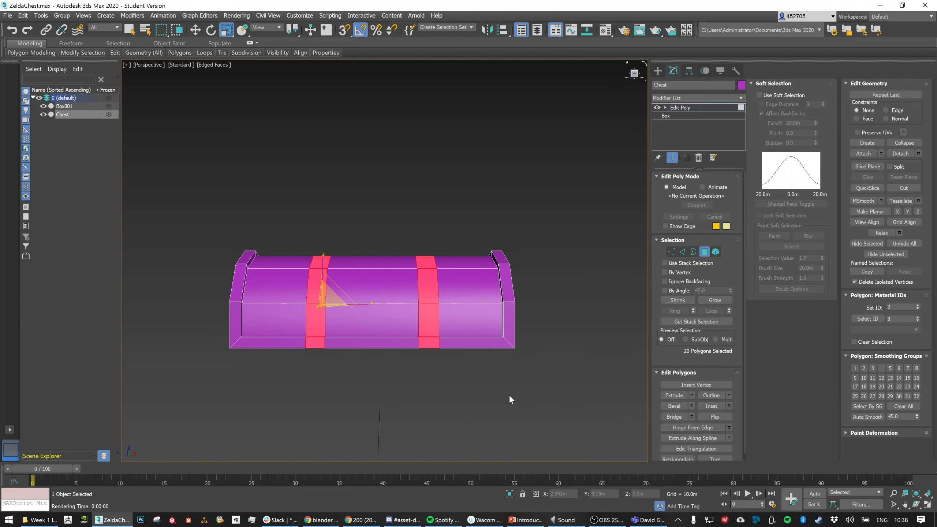
pyautogui.keyDown('alt'); pyautogui.moveTo(265, 345); pyautogui.dragTo(255, 337); pyautogui.keyUp('alt')
pyautogui.keyDown('alt'); pyautogui.moveTo(344, 256); pyautogui.dragTo(305, 412, button='middle'); pyautogui.keyUp('alt')
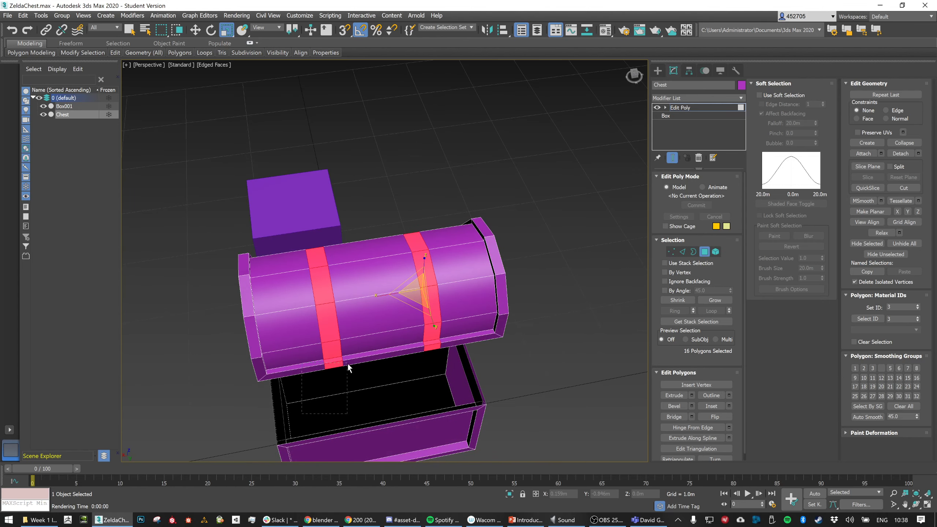
pyautogui.keyDown('alt'); pyautogui.moveTo(348, 367); pyautogui.dragTo(347, 363); pyautogui.keyUp('alt')
pyautogui.keyDown('alt'); pyautogui.moveTo(402, 373); pyautogui.dragTo(446, 347); pyautogui.keyUp('alt')
pyautogui.keyDown('alt'); pyautogui.moveTo(446, 348); pyautogui.dragTo(361, 296, button='middle'); pyautogui.keyUp('alt')
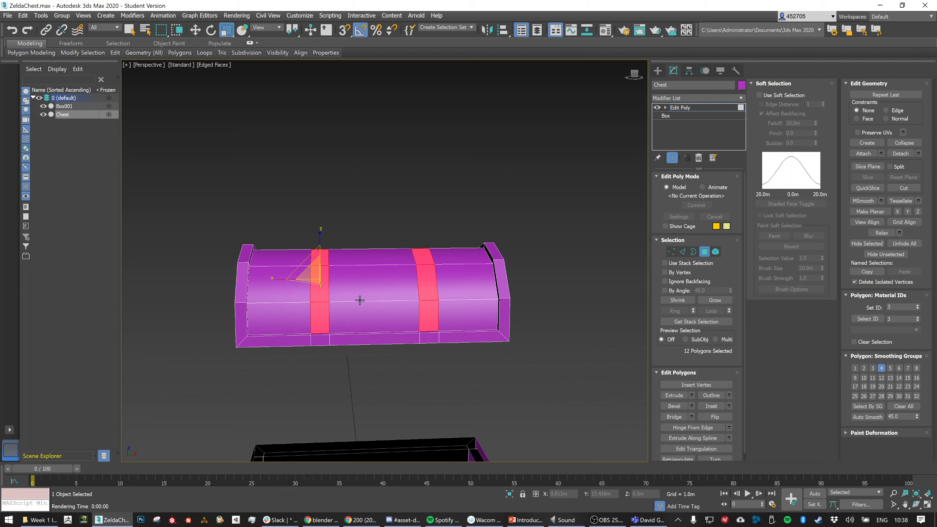
# Bevel both selected lid bands outward with a height of 0.04 m and an outline of -0.03 m, and clear the selection
pyautogui.keyDown('alt'); pyautogui.moveTo(420, 302); pyautogui.dragTo(424, 295, button='middle'); pyautogui.keyUp('alt')
pyautogui.scroll(3, 425, 290)
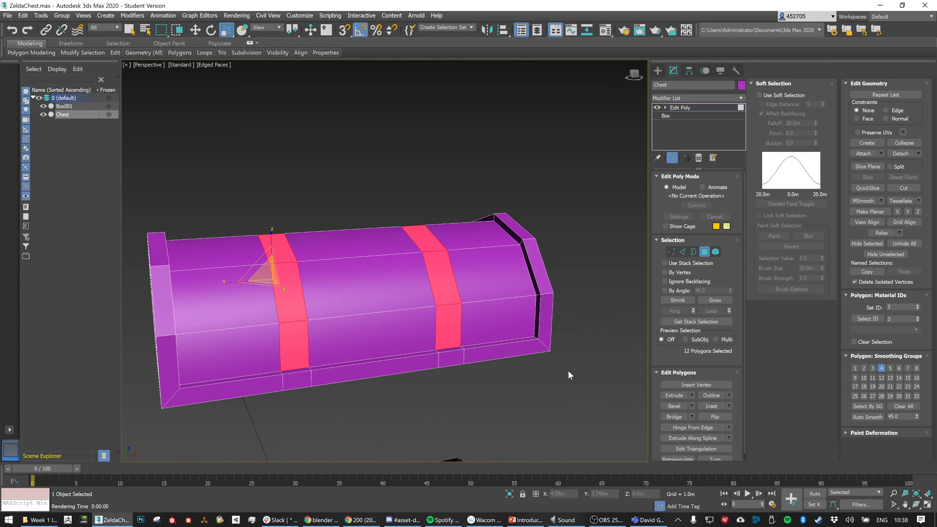
pyautogui.click(686, 404)
pyautogui.click(692, 405)
pyautogui.moveTo(391, 280); pyautogui.dragTo(392, 270)
pyautogui.click(390, 268)
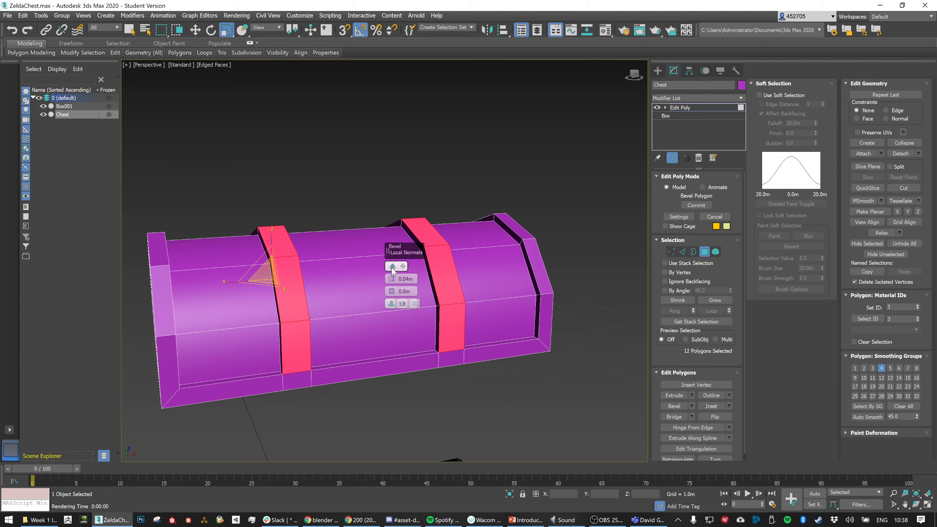
pyautogui.moveTo(392, 294); pyautogui.dragTo(393, 298)
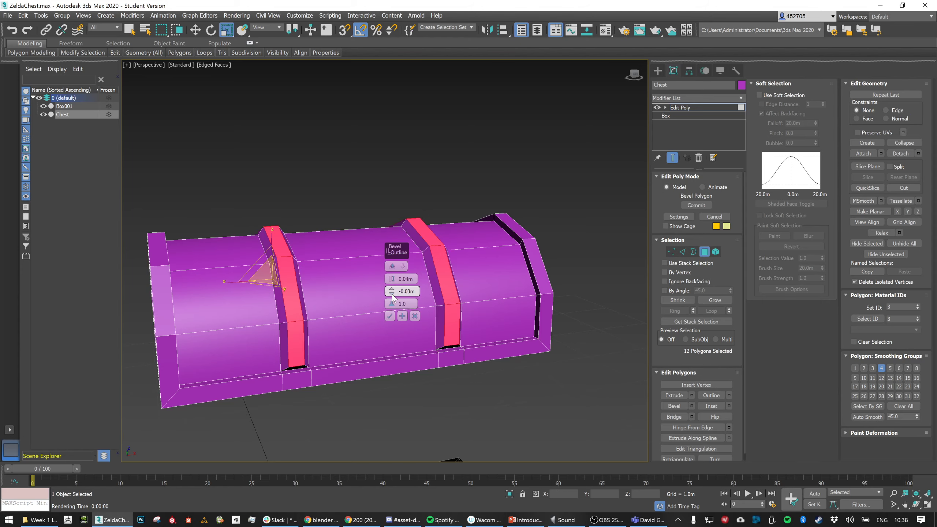
pyautogui.click(390, 316)
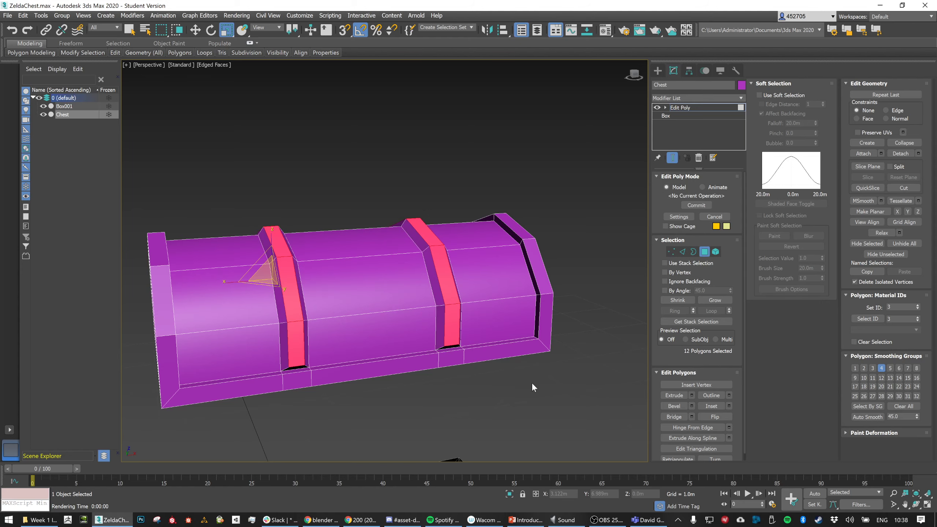
pyautogui.click(516, 377)
# Try to connect the base's lengthwise edges with a vertical edge loop around the middle of the base
pyautogui.scroll(-5, 515, 377)
pyautogui.moveTo(481, 356)
pyautogui.mouseDown(button='middle')
pyautogui.moveTo(475, 325)
pyautogui.moveTo(492, 349)
pyautogui.moveTo(483, 349)
pyautogui.moveTo(496, 348)
pyautogui.mouseUp(button='middle')
pyautogui.moveTo(452, 459); pyautogui.dragTo(465, 370, button='middle')
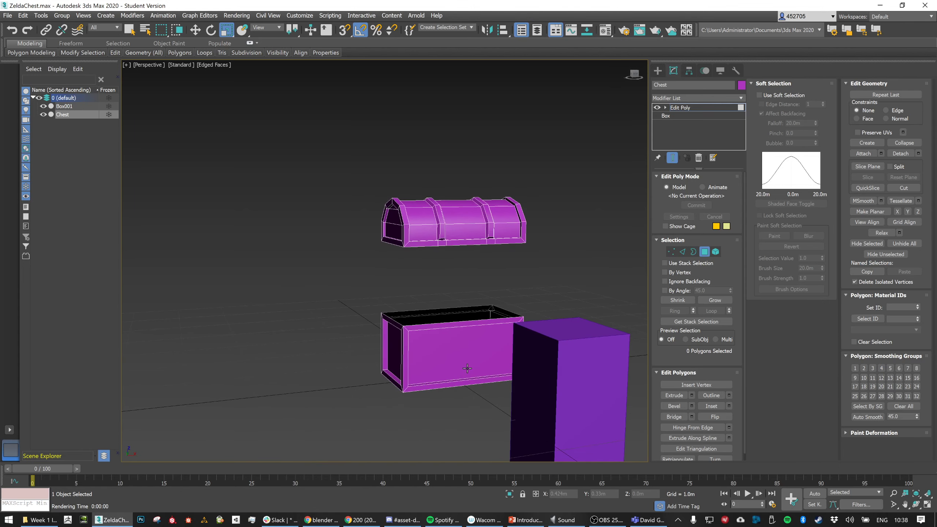
pyautogui.keyDown('alt'); pyautogui.moveTo(456, 246); pyautogui.dragTo(518, 287, button='middle'); pyautogui.keyUp('alt')
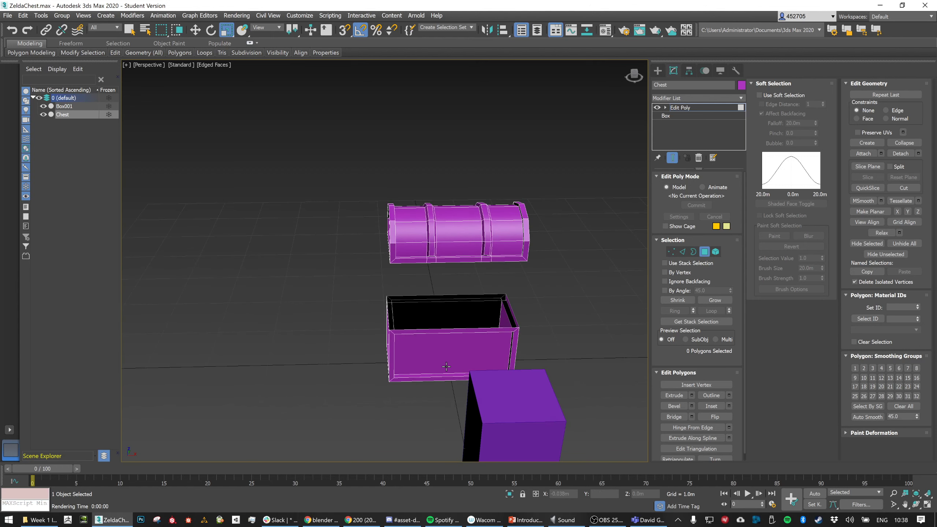
pyautogui.click(683, 253)
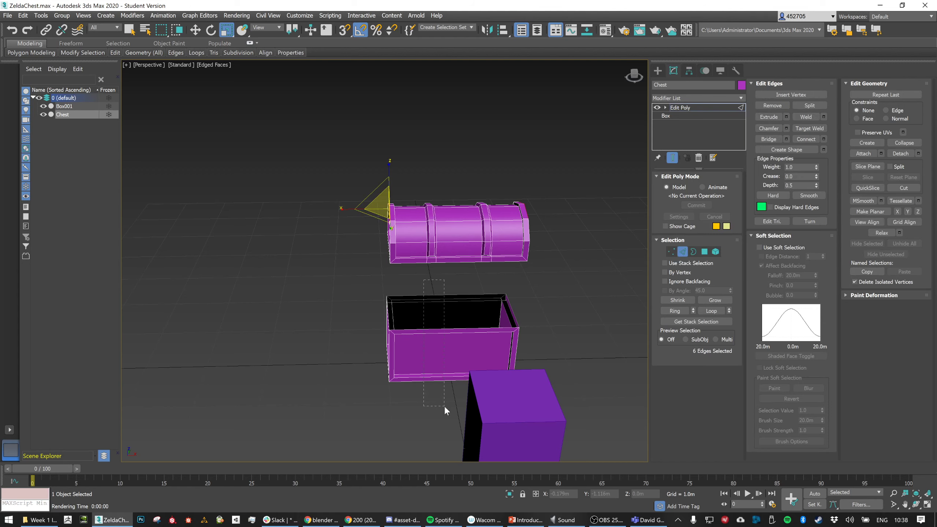
pyautogui.moveTo(444, 405); pyautogui.dragTo(444, 405)
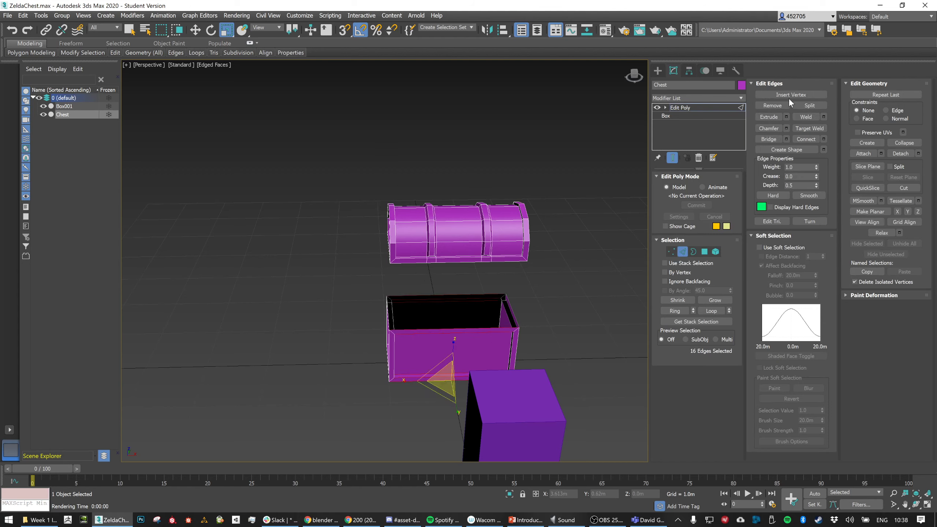
pyautogui.click(808, 141)
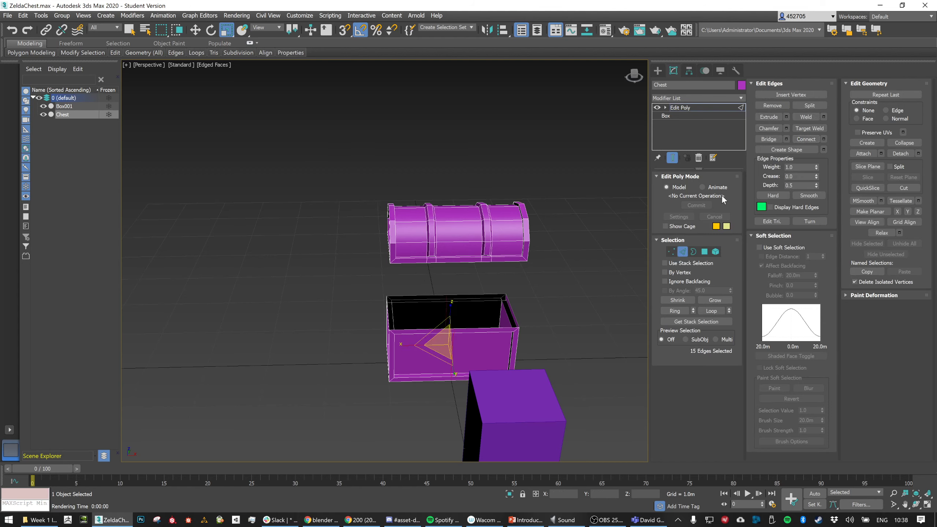
# Try to connect the lengthwise edges in each half of the base with another vertical edge loop
pyautogui.keyDown('alt'); pyautogui.moveTo(452, 356); pyautogui.dragTo(537, 343, button='middle'); pyautogui.keyUp('alt')
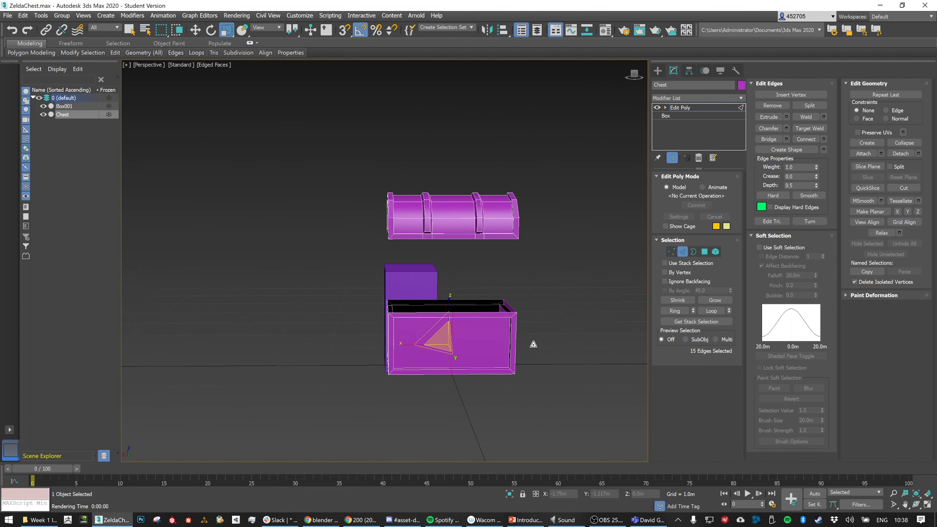
pyautogui.moveTo(482, 387); pyautogui.dragTo(482, 387)
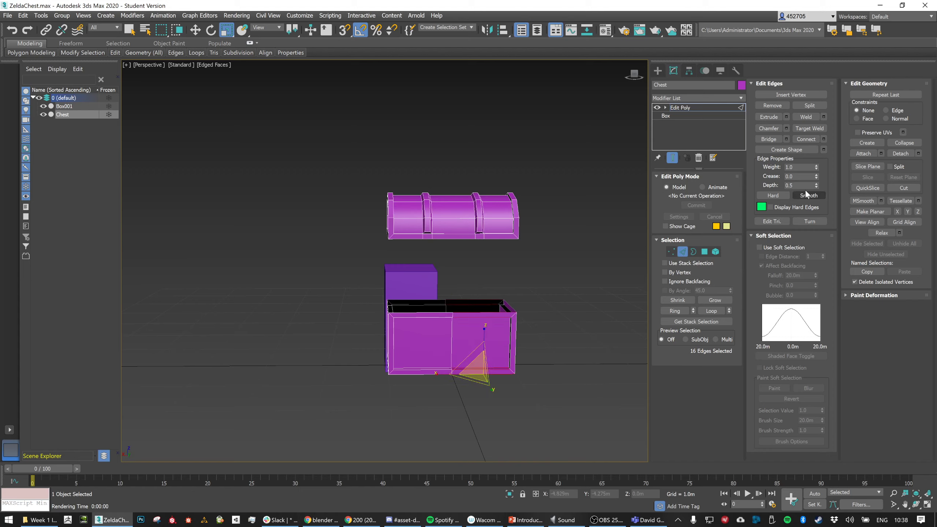
pyautogui.click(799, 138)
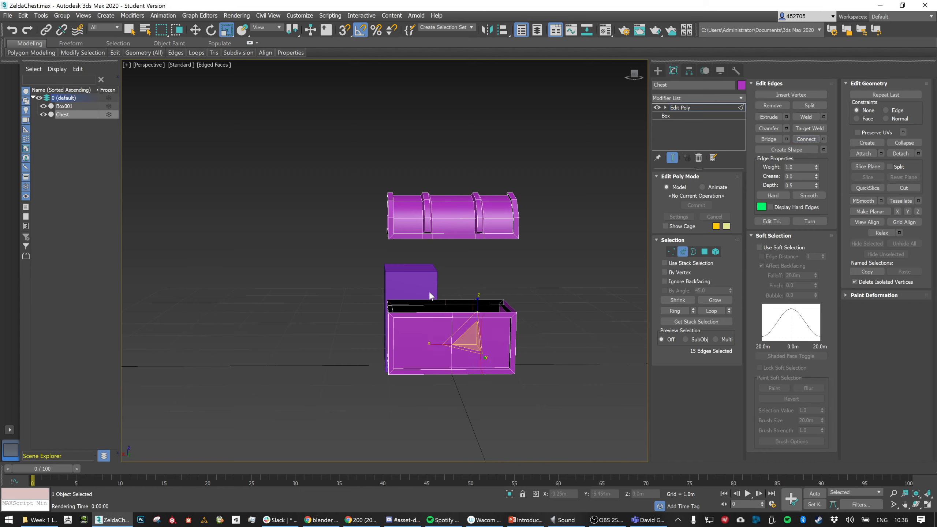
pyautogui.moveTo(425, 401); pyautogui.dragTo(426, 401)
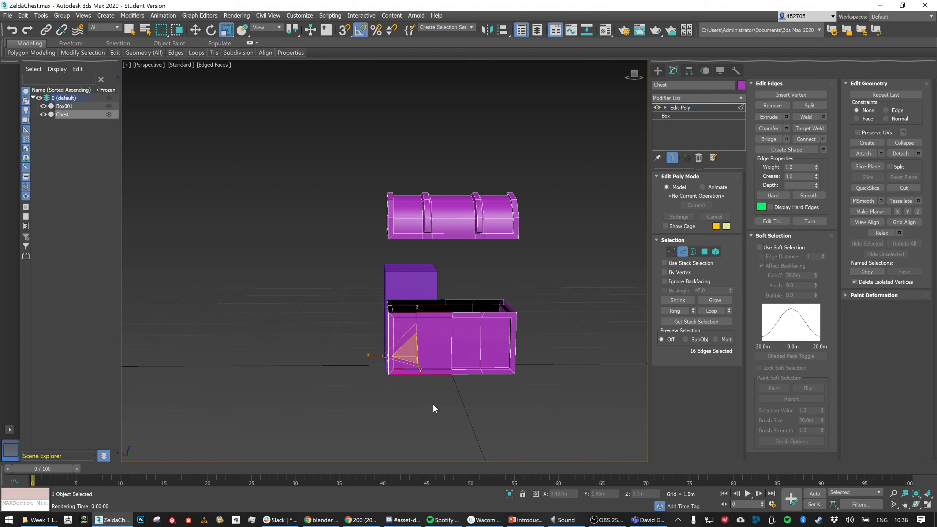
pyautogui.click(804, 138)
# Undo the connected edge loops on the base, including the middle one
pyautogui.scroll(5, 479, 355)
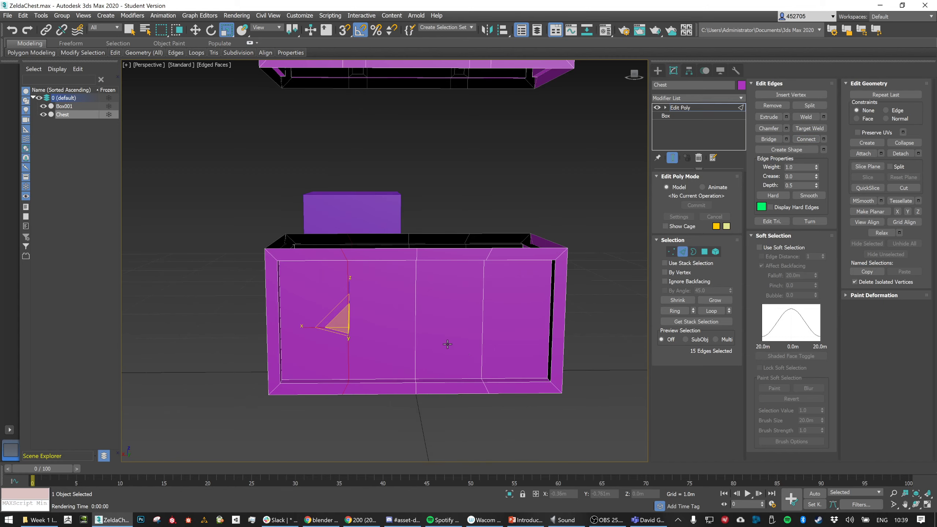
pyautogui.keyDown('alt'); pyautogui.moveTo(454, 334); pyautogui.dragTo(454, 331, button='middle'); pyautogui.keyUp('alt')
pyautogui.hotkey('ctrl', 'z')
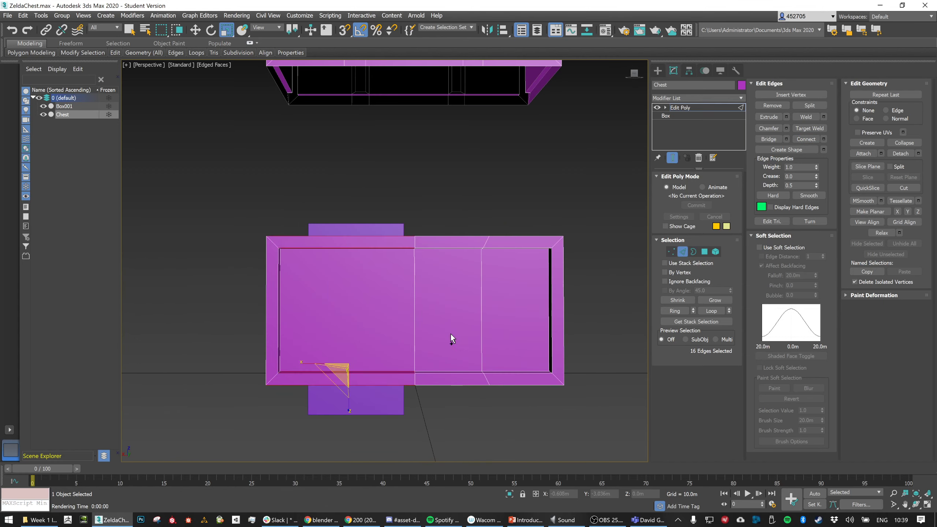
pyautogui.hotkey('ctrl', 'z')
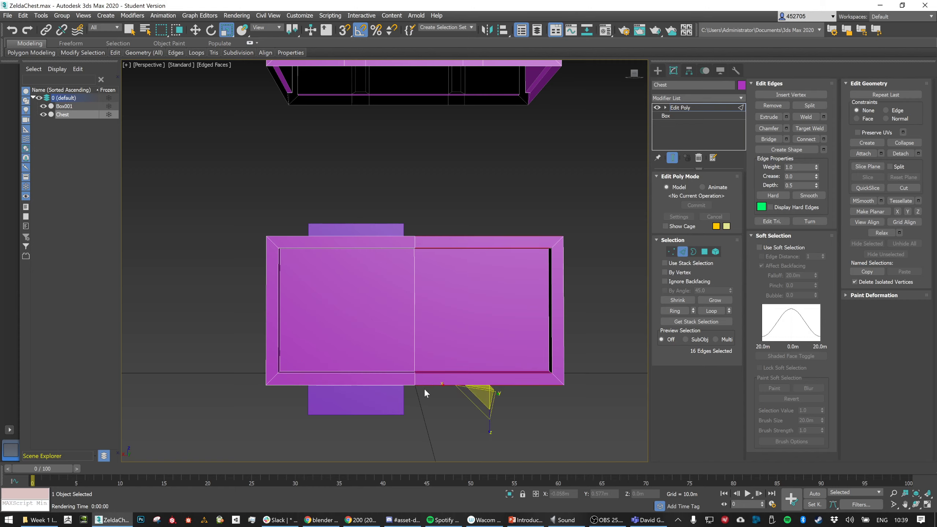
pyautogui.doubleClick(414, 357)
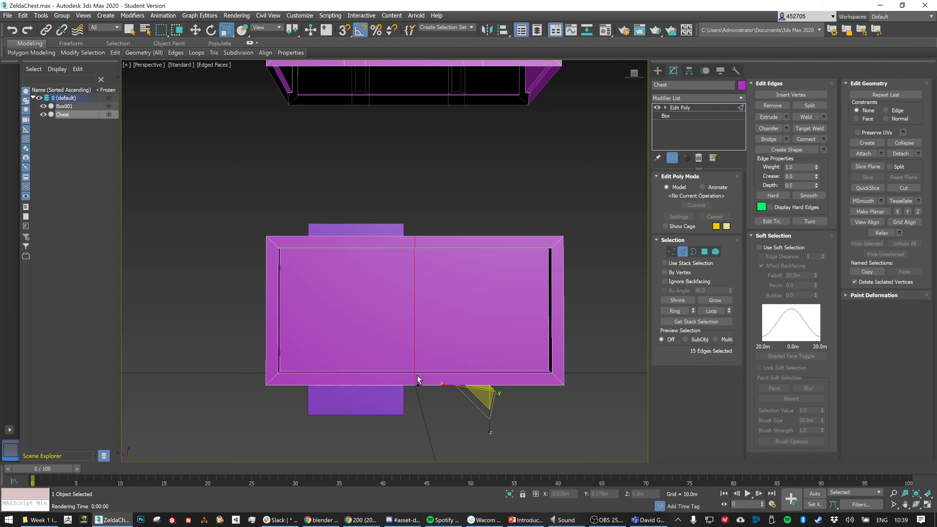
pyautogui.hotkey('ctrl', 'z')
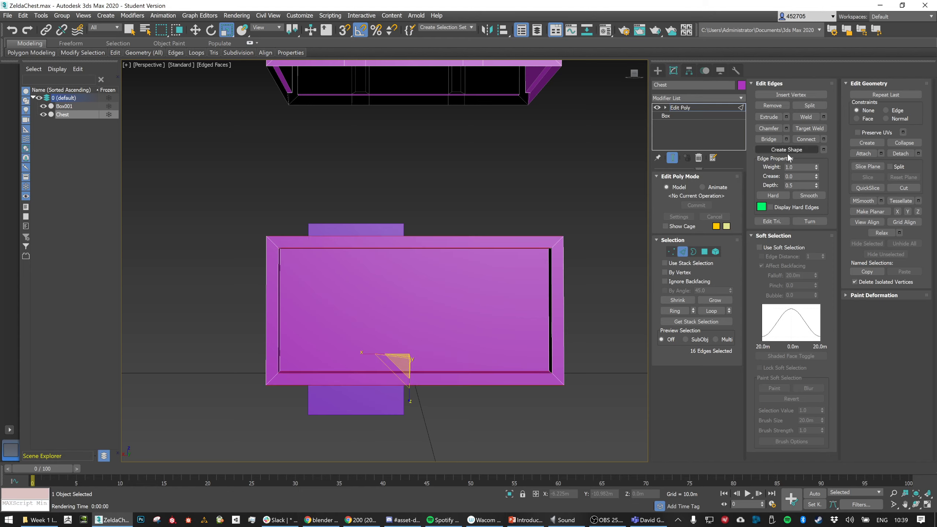
# Activate Slice Plane on the chest, raise the plane to the base's mid-height and rotate it -90 degrees about Y to stand upright
pyautogui.click(867, 167)
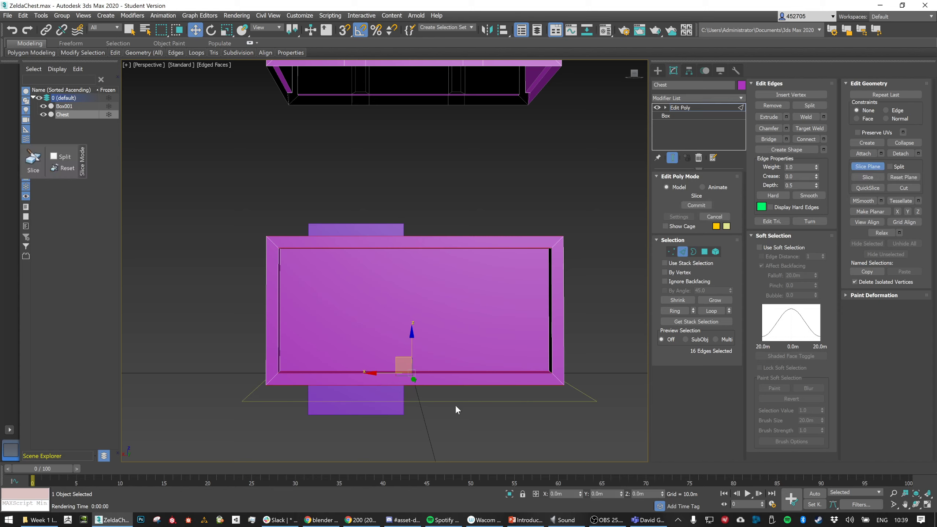
pyautogui.moveTo(402, 364); pyautogui.dragTo(395, 292)
pyautogui.press('e')
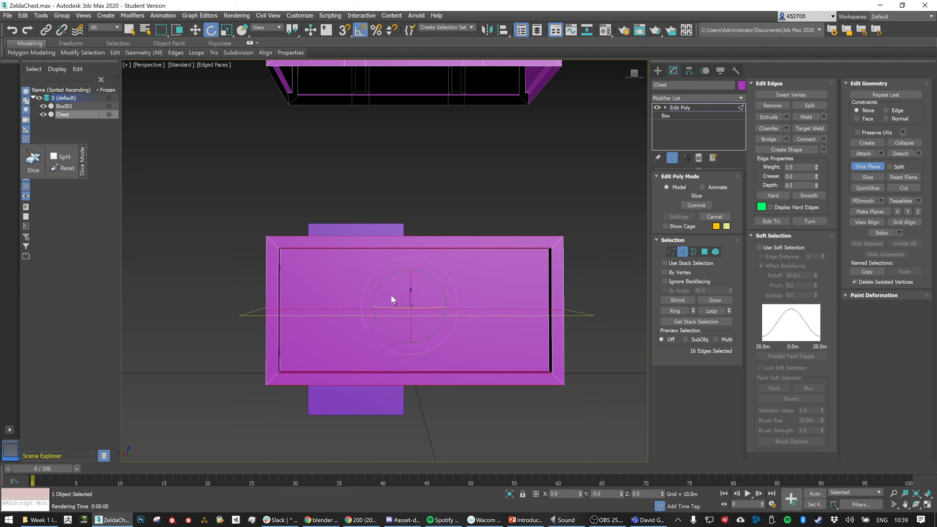
pyautogui.moveTo(425, 272); pyautogui.dragTo(445, 287)
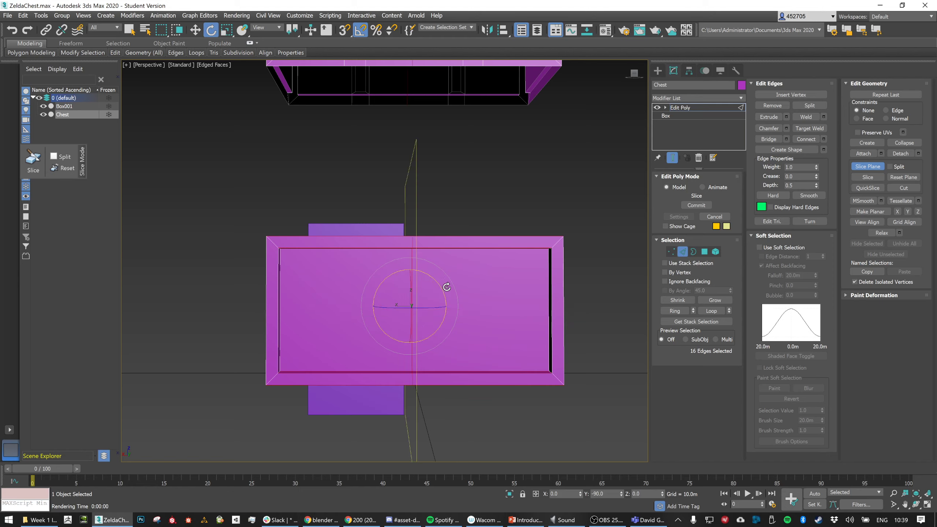
pyautogui.press('q')
pyautogui.press('w')
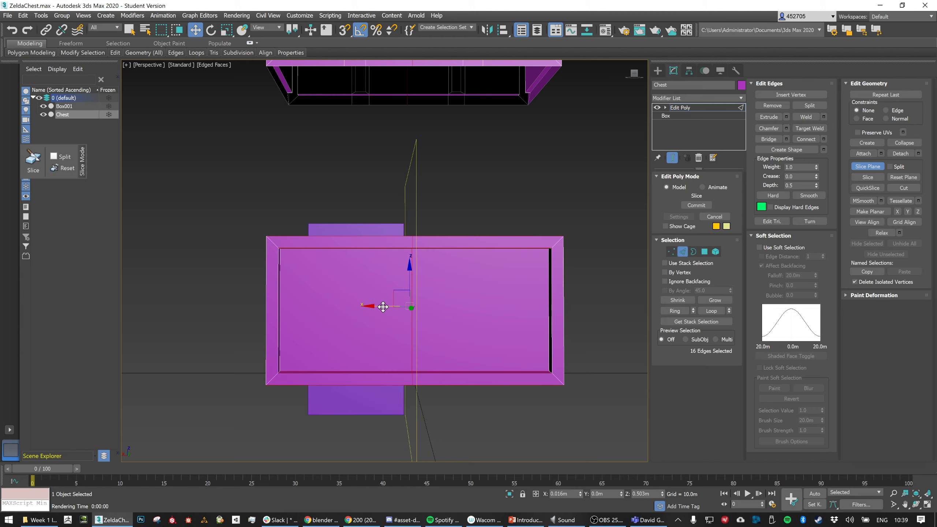
# Switch the view to Orthographic and move the upright slice plane along the base to X -0.34 m
pyautogui.moveTo(383, 307); pyautogui.dragTo(422, 307)
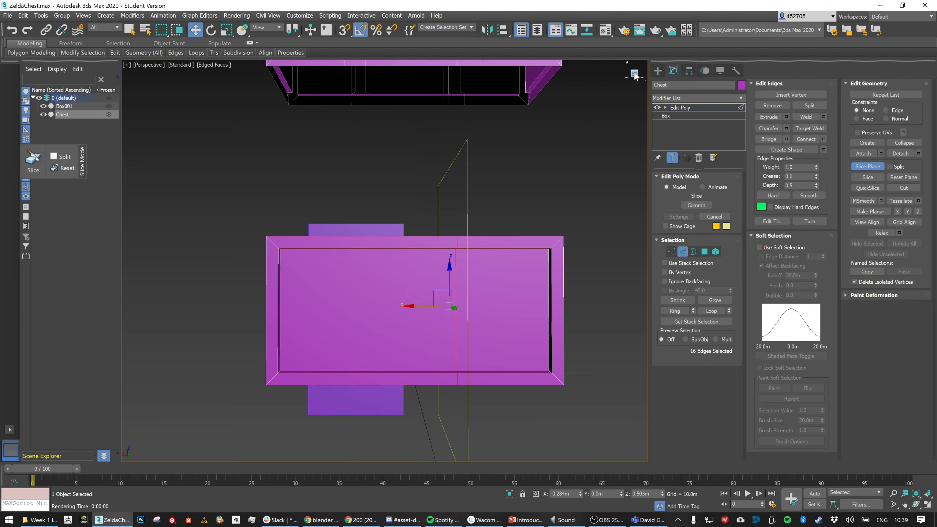
pyautogui.click(157, 63)
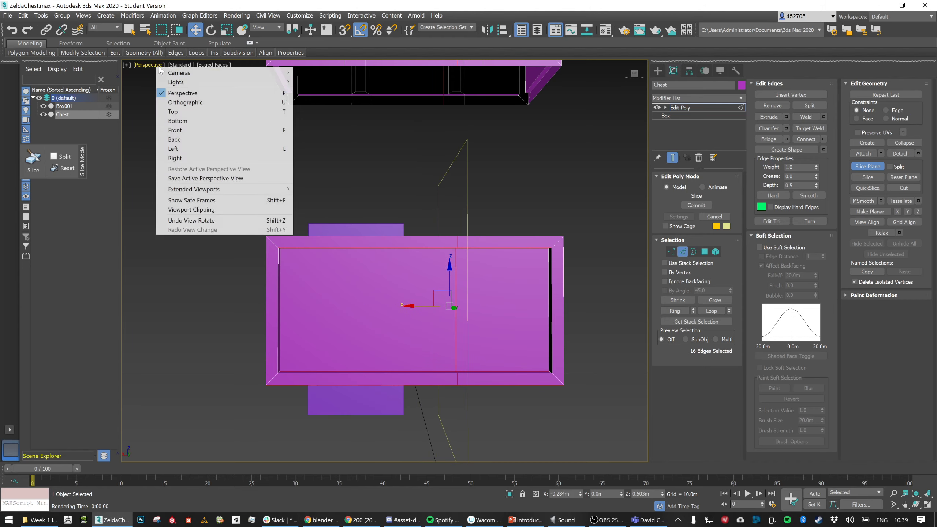
pyautogui.click(186, 102)
pyautogui.moveTo(443, 157); pyautogui.dragTo(436, 163, button='middle')
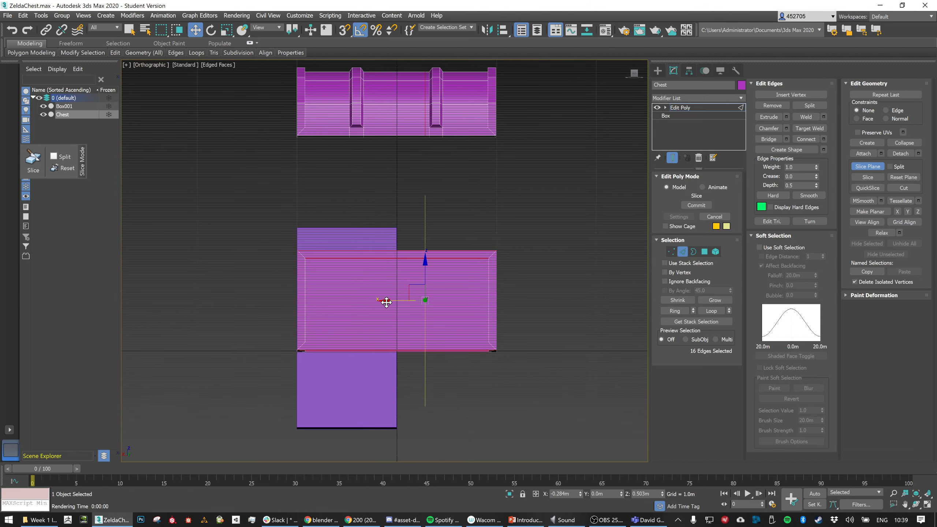
pyautogui.moveTo(395, 302); pyautogui.dragTo(392, 301)
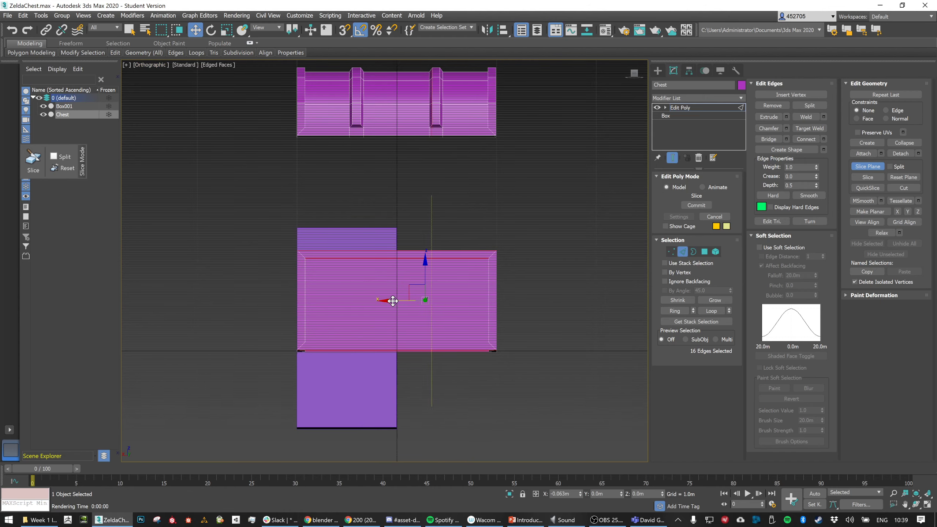
# Try to slice the chest at the plane, shift the plane to X -0.455 m and leave slice mode
pyautogui.click(867, 177)
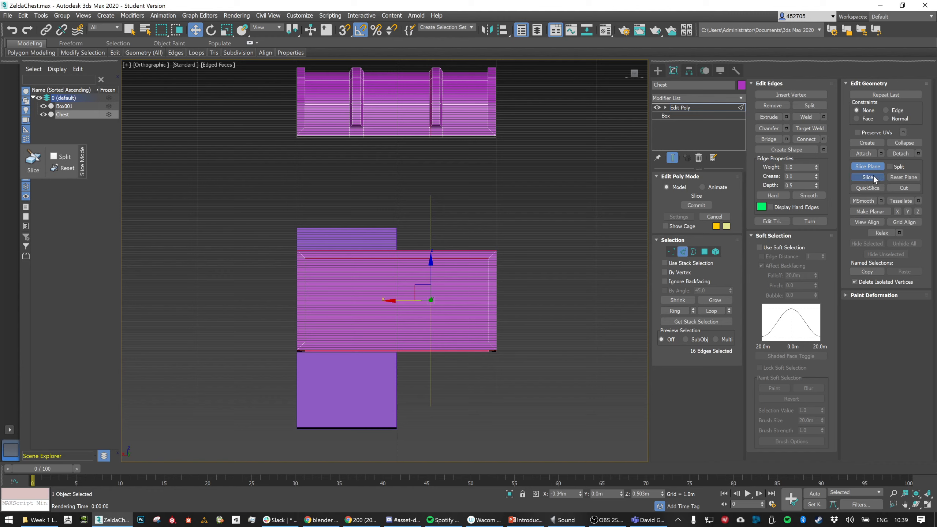
pyautogui.moveTo(391, 300); pyautogui.dragTo(404, 301)
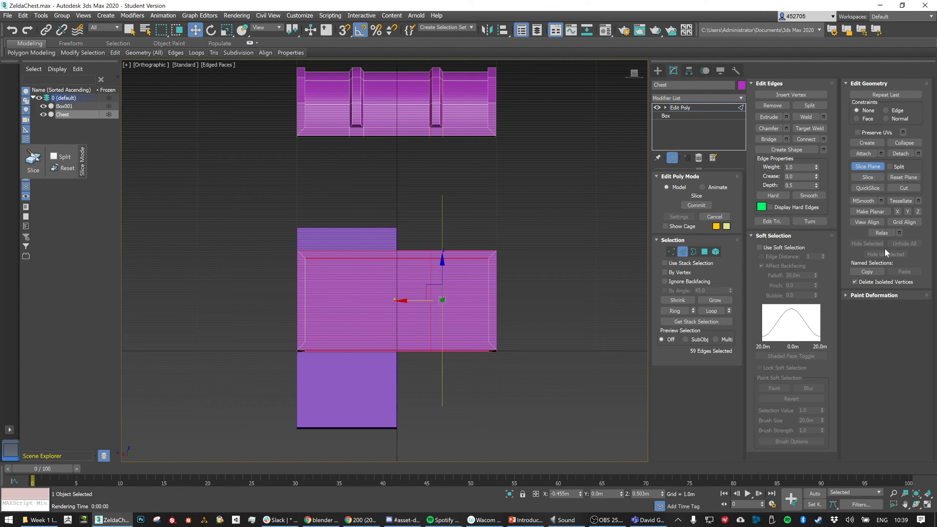
pyautogui.scroll(3, 461, 166)
pyautogui.moveTo(462, 141); pyautogui.dragTo(457, 197, button='middle')
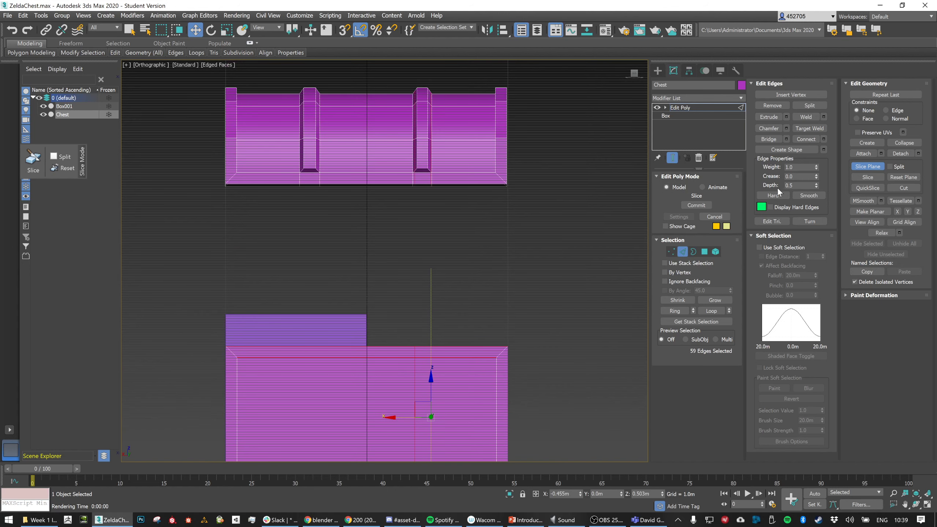
pyautogui.click(877, 167)
# Inspect the lower end of the lid band and undo the slice through the chest
pyautogui.scroll(4, 420, 152)
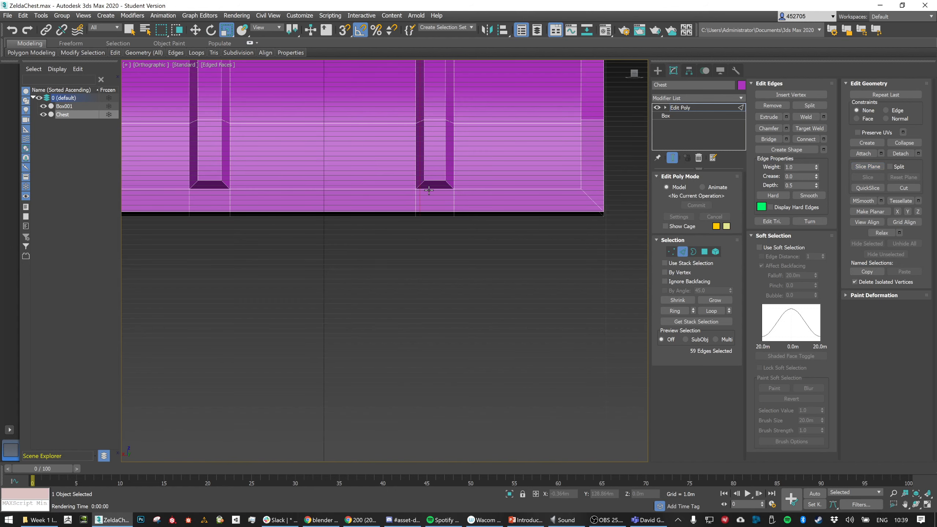
pyautogui.click(455, 251)
pyautogui.hotkey('ctrl', 'z')
# Select the base's polygons that span its length, leaving out the lid and the base's end polygons
pyautogui.scroll(-5, 446, 243)
pyautogui.moveTo(460, 236); pyautogui.dragTo(497, 238, button='middle')
pyautogui.click(704, 252)
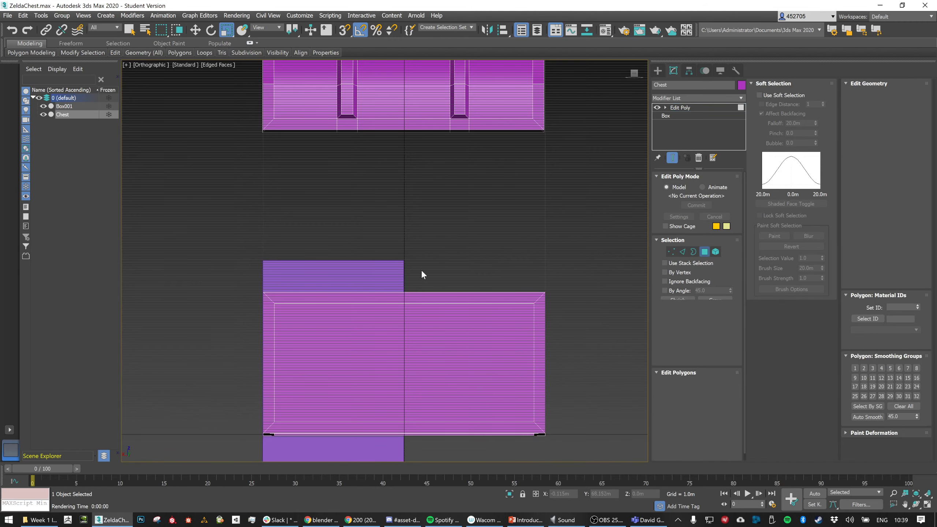
pyautogui.moveTo(417, 262); pyautogui.dragTo(461, 466)
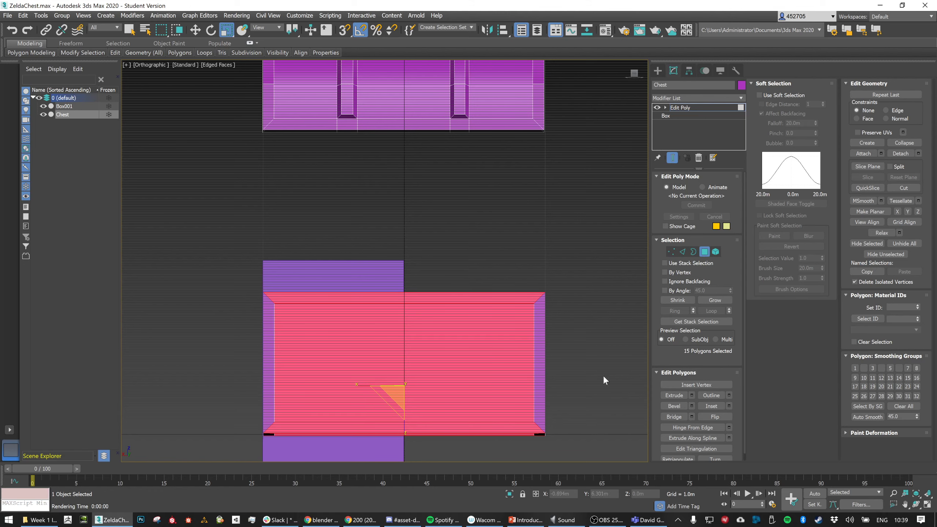
# Slice the selected base polygons vertically at X -0.325 m and again under the outer edge of the same lid band
pyautogui.click(867, 165)
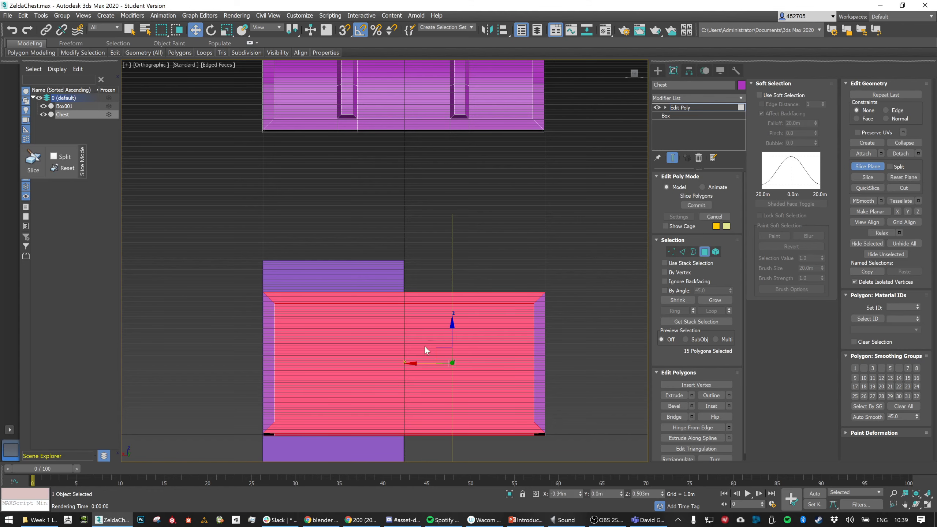
pyautogui.moveTo(415, 362); pyautogui.dragTo(413, 359)
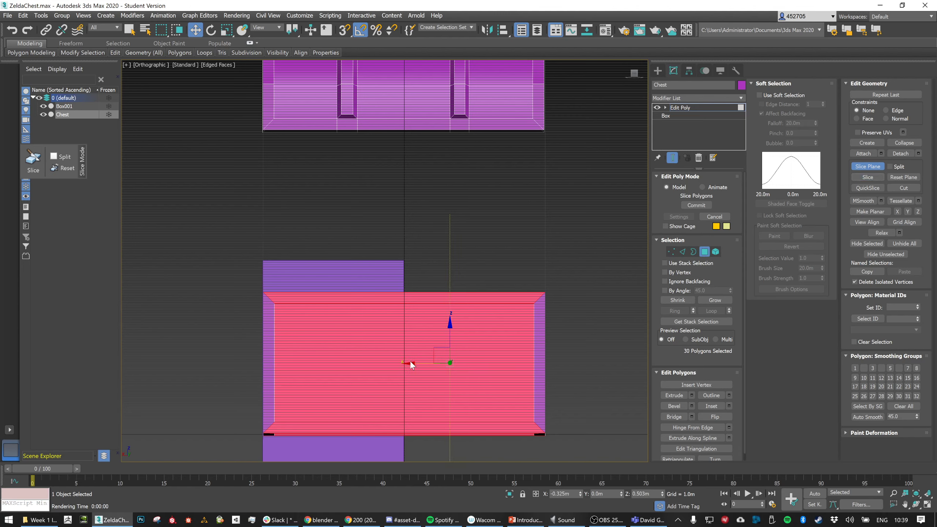
pyautogui.moveTo(412, 360); pyautogui.dragTo(430, 362)
# Slice the selected base polygons vertically at X 0.337 m and X 0.471 m under the other lid band, and leave slice mode
pyautogui.moveTo(431, 362); pyautogui.dragTo(327, 360)
pyautogui.click(868, 177)
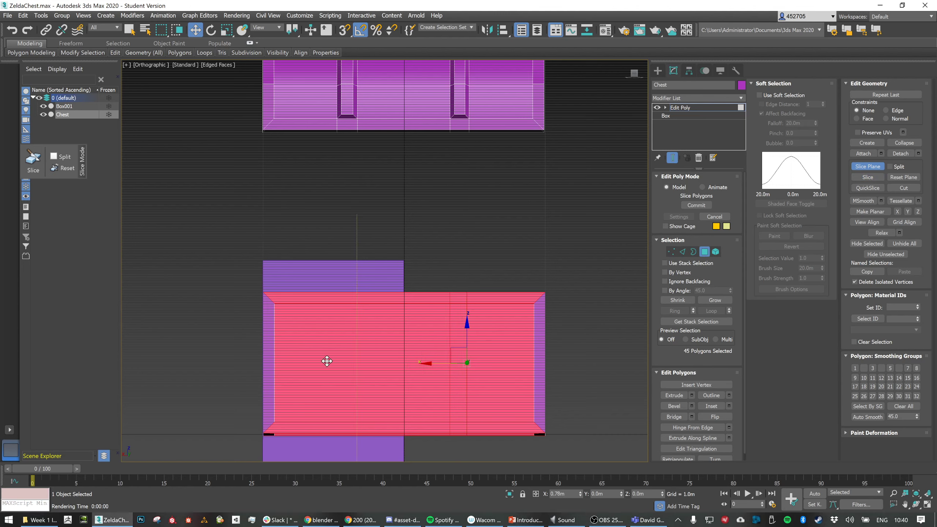
pyautogui.click(867, 177)
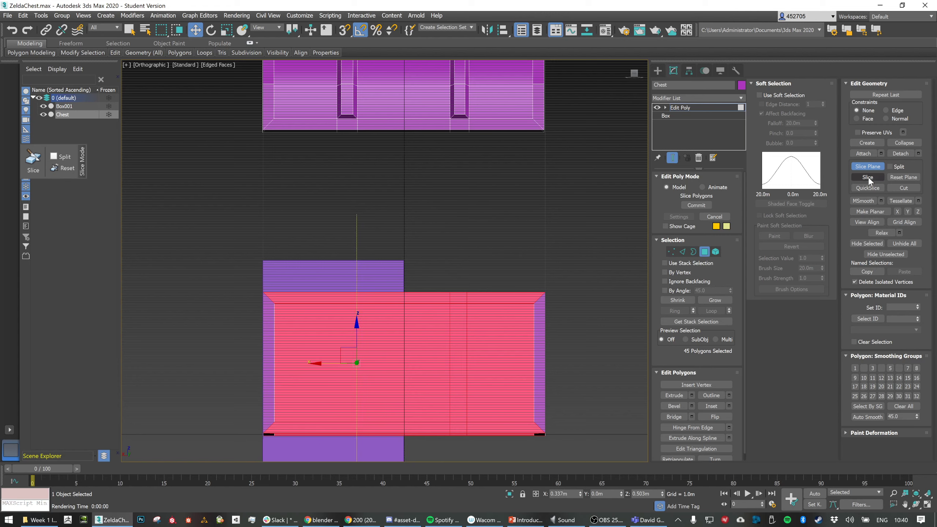
pyautogui.moveTo(322, 363); pyautogui.dragTo(303, 362)
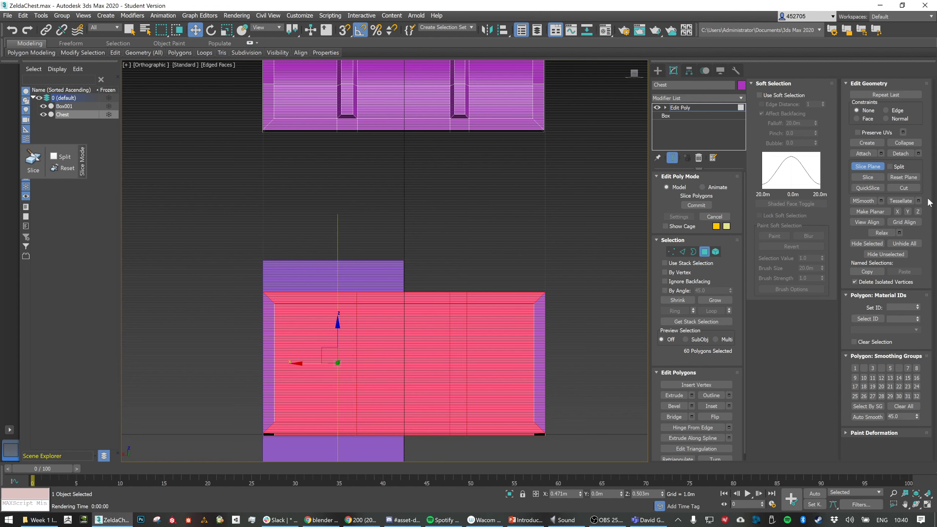
pyautogui.click(868, 167)
pyautogui.keyDown('alt'); pyautogui.moveTo(473, 324); pyautogui.dragTo(439, 326, button='middle'); pyautogui.keyUp('alt')
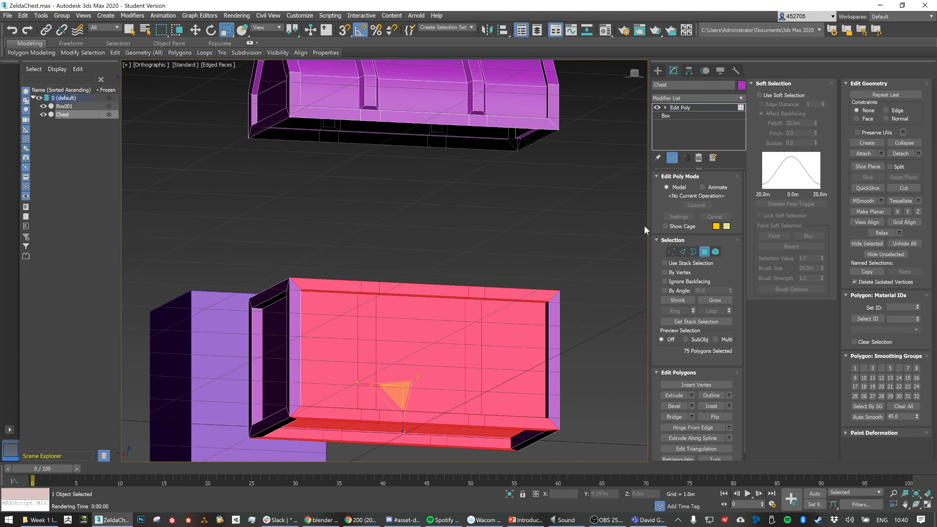
# Select the four band strips on the base's two long sides and bevel them with height 0.04 m and outline -0.03 m
pyautogui.click(619, 221)
pyautogui.click(365, 351)
pyautogui.keyDown('ctrl'); pyautogui.click(473, 350); pyautogui.keyUp('ctrl')
pyautogui.moveTo(473, 351)
pyautogui.keyDown('alt'); pyautogui.mouseDown(button='middle')
pyautogui.moveTo(415, 315)
pyautogui.moveTo(460, 353)
pyautogui.mouseUp(button='middle'); pyautogui.keyUp('alt')
pyautogui.keyDown('ctrl'); pyautogui.click(475, 366); pyautogui.keyUp('ctrl')
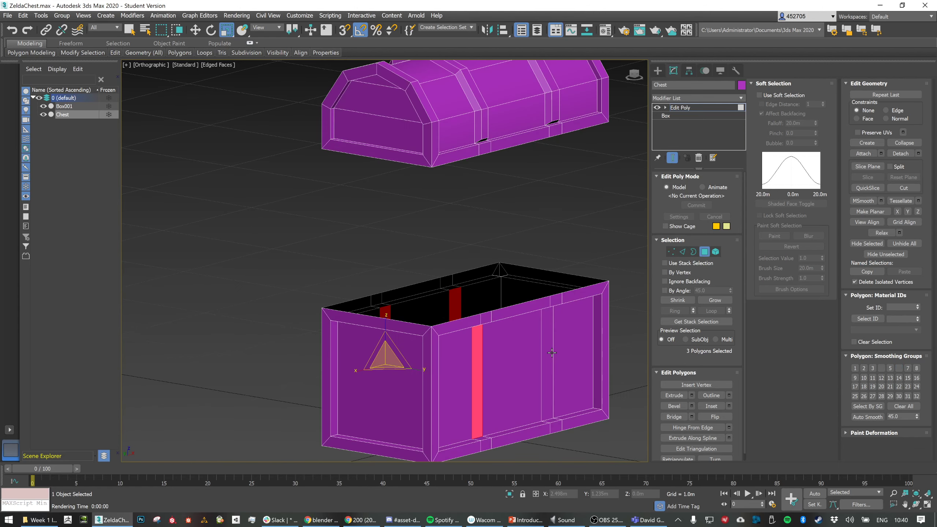
pyautogui.keyDown('ctrl'); pyautogui.click(551, 353); pyautogui.keyUp('ctrl')
pyautogui.click(692, 405)
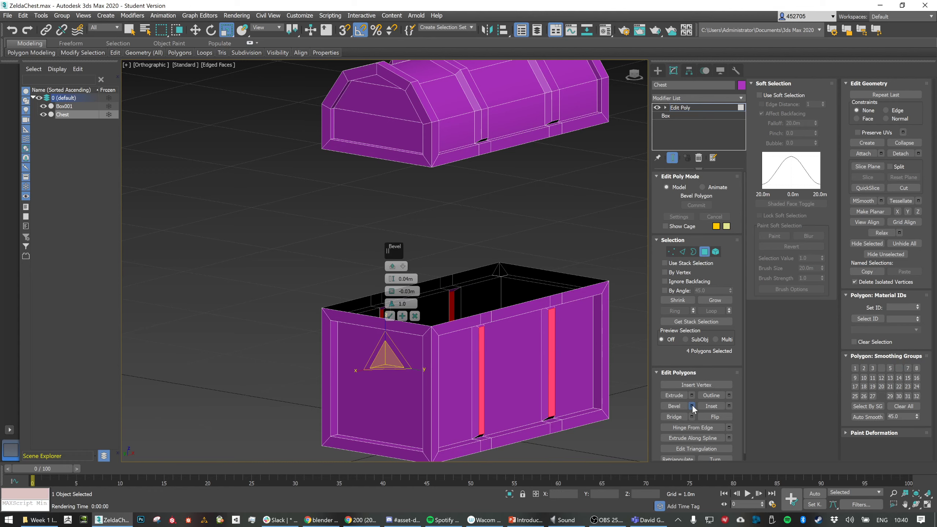
pyautogui.click(390, 316)
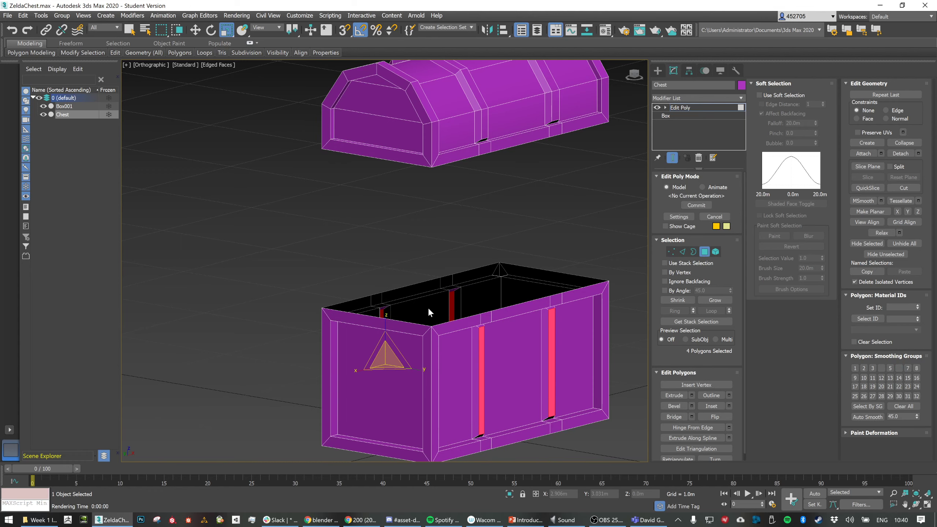
# Compare the bevelled base bands with the treasure chest reference picture in the browser and examine them from several sides
pyautogui.moveTo(628, 247); pyautogui.dragTo(570, 278, button='middle')
pyautogui.click(583, 246)
pyautogui.click(524, 296)
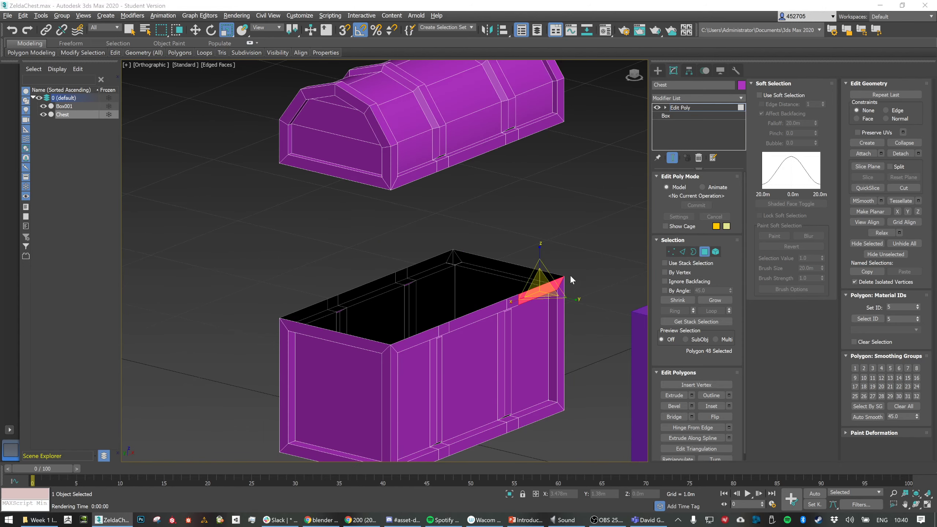
pyautogui.hotkey('alt', 'Tab')
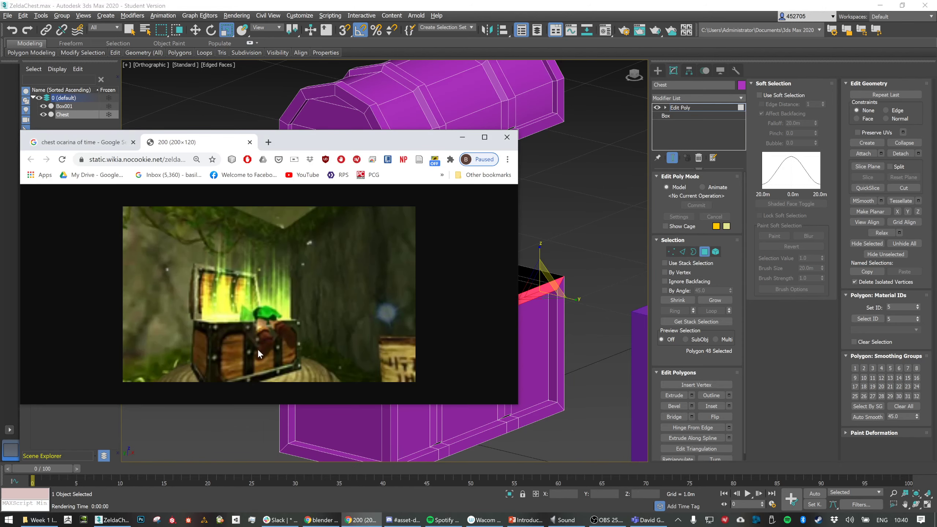
pyautogui.hotkey('alt', 'Tab')
pyautogui.hotkey('alt', 'Tab')
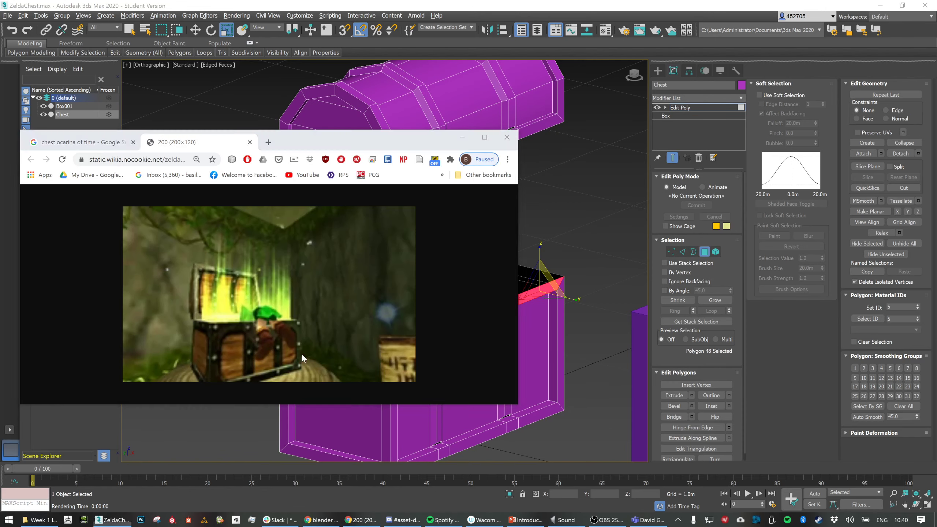
pyautogui.hotkey('alt', 'Tab')
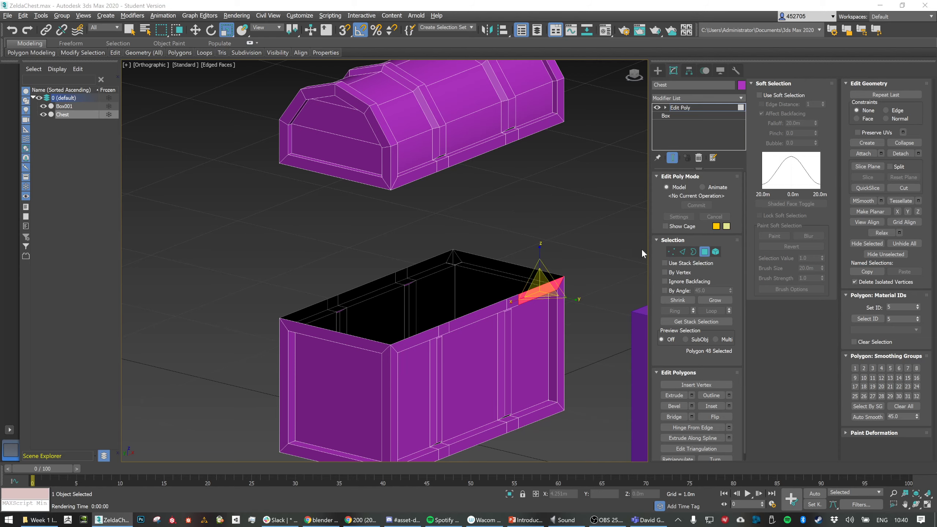
pyautogui.keyDown('alt'); pyautogui.moveTo(586, 255); pyautogui.dragTo(567, 243, button='middle'); pyautogui.keyUp('alt')
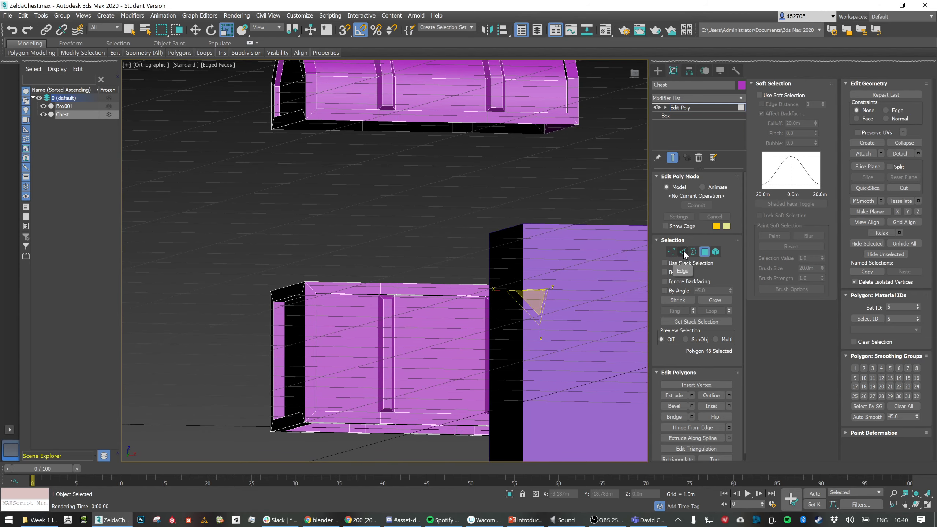
pyautogui.keyDown('alt'); pyautogui.moveTo(501, 242); pyautogui.dragTo(285, 345, button='middle'); pyautogui.keyUp('alt')
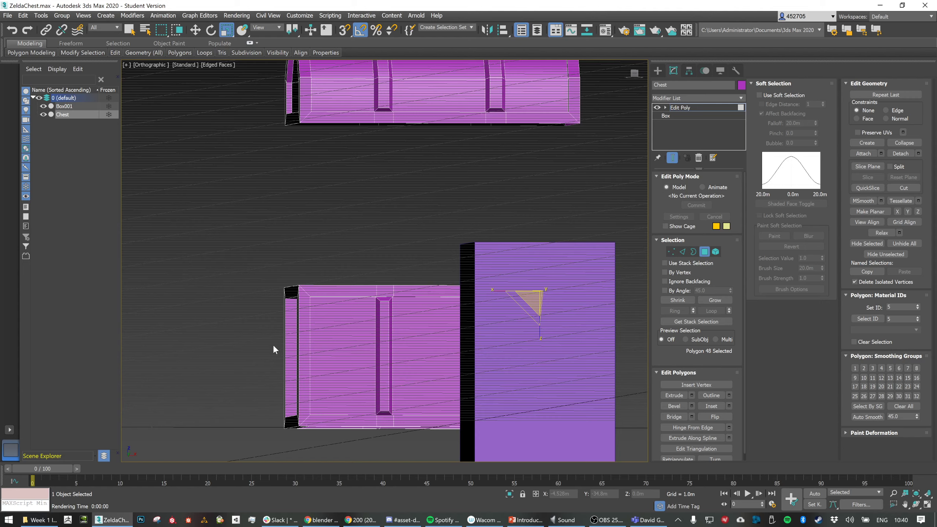
# Hide Box001 and select only the polygons of both base bands, leaving out the panels and frame around them
pyautogui.moveTo(620, 374); pyautogui.dragTo(619, 369)
pyautogui.moveTo(240, 260); pyautogui.dragTo(337, 427)
pyautogui.keyDown('alt'); pyautogui.moveTo(504, 369); pyautogui.dragTo(505, 368, button='middle'); pyautogui.keyUp('alt')
pyautogui.keyDown('alt'); pyautogui.moveTo(435, 461); pyautogui.dragTo(391, 458); pyautogui.keyUp('alt')
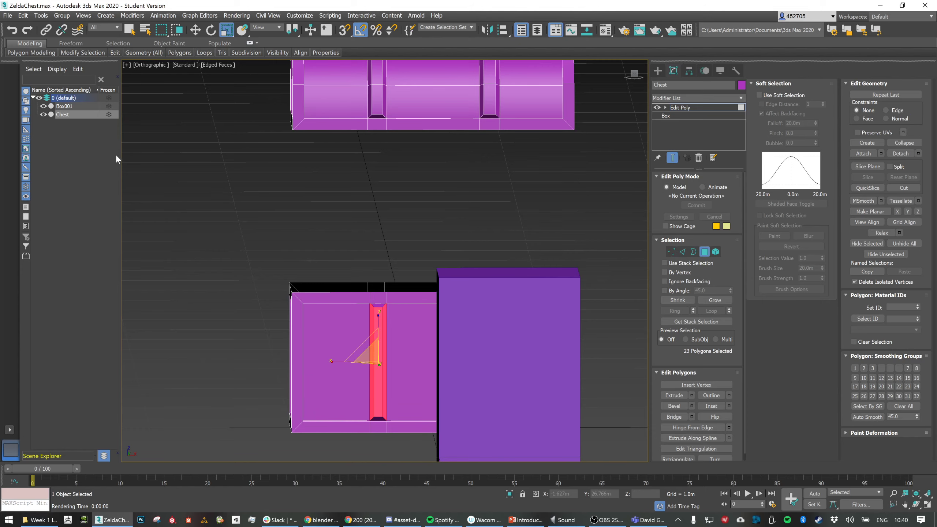
pyautogui.click(43, 107)
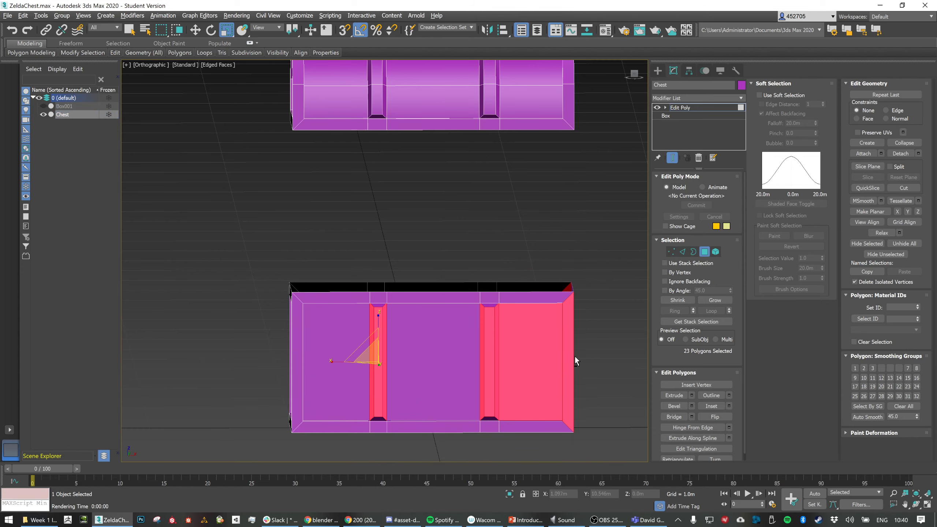
pyautogui.keyDown('alt'); pyautogui.moveTo(545, 349); pyautogui.dragTo(613, 431); pyautogui.keyUp('alt')
pyautogui.keyDown('alt'); pyautogui.moveTo(444, 272); pyautogui.dragTo(533, 267, button='middle'); pyautogui.keyUp('alt')
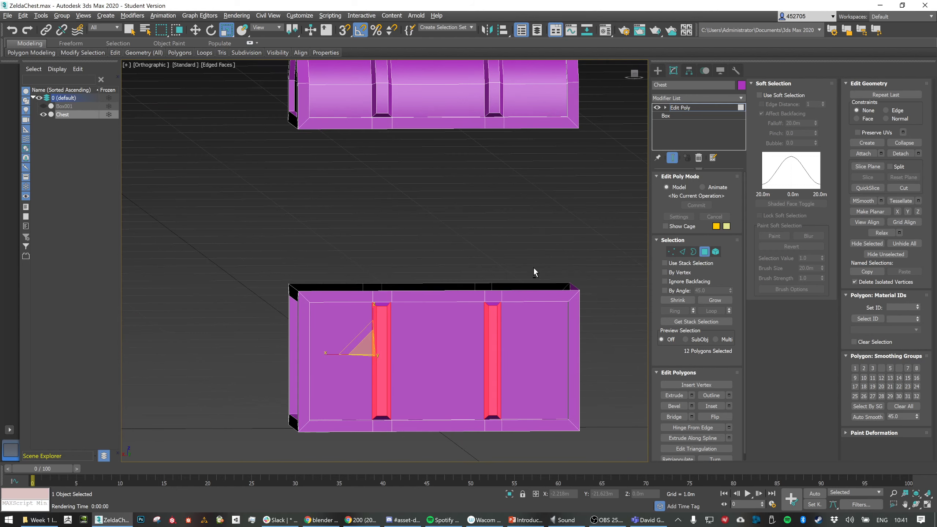
# Add the polygon loops running over both lid bands to the base band selection
pyautogui.moveTo(495, 107); pyautogui.dragTo(493, 199, button='middle')
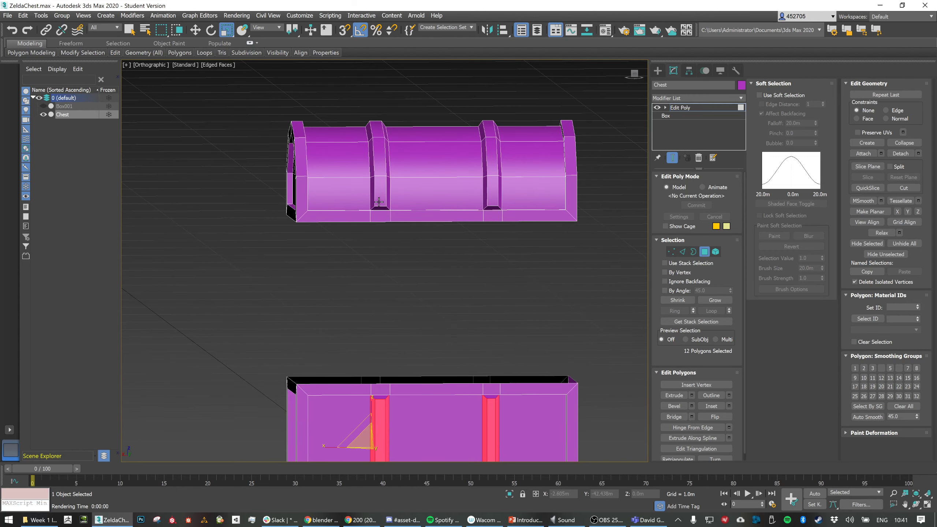
pyautogui.keyDown('ctrl'); pyautogui.click(381, 186); pyautogui.keyUp('ctrl')
pyautogui.keyDown('shift'); pyautogui.click(382, 155); pyautogui.keyUp('shift')
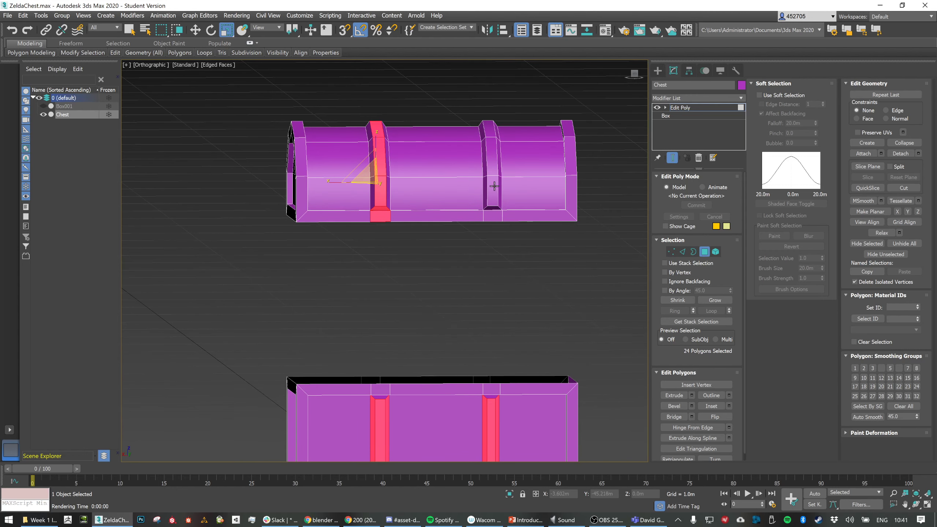
pyautogui.keyDown('ctrl'); pyautogui.click(495, 186); pyautogui.keyUp('ctrl')
pyautogui.keyDown('shift'); pyautogui.click(491, 156); pyautogui.keyUp('shift')
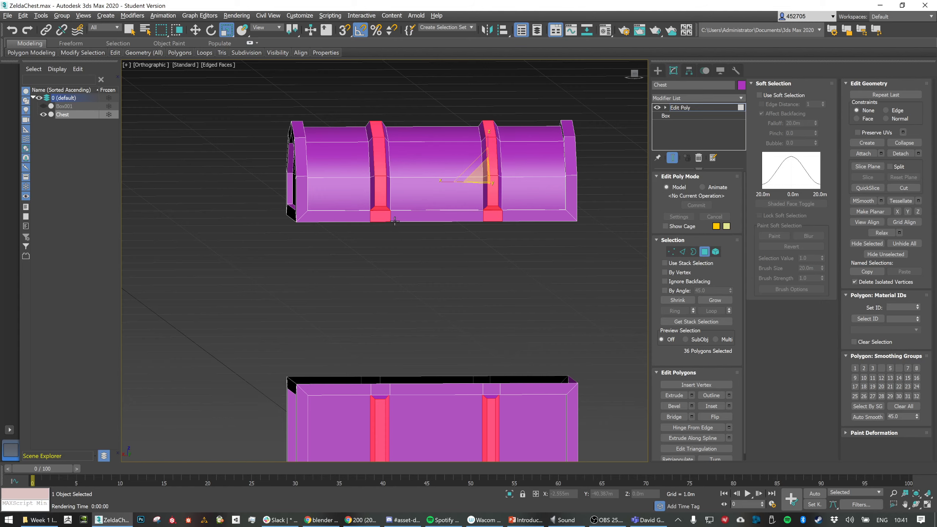
# Extend the selection in the Back view to all remaining polygons of both bands, including their bevelled sides and rim strips
pyautogui.moveTo(394, 221); pyautogui.dragTo(427, 172, button='middle')
pyautogui.scroll(-2, 424, 212)
pyautogui.moveTo(425, 212); pyautogui.dragTo(484, 287, button='middle')
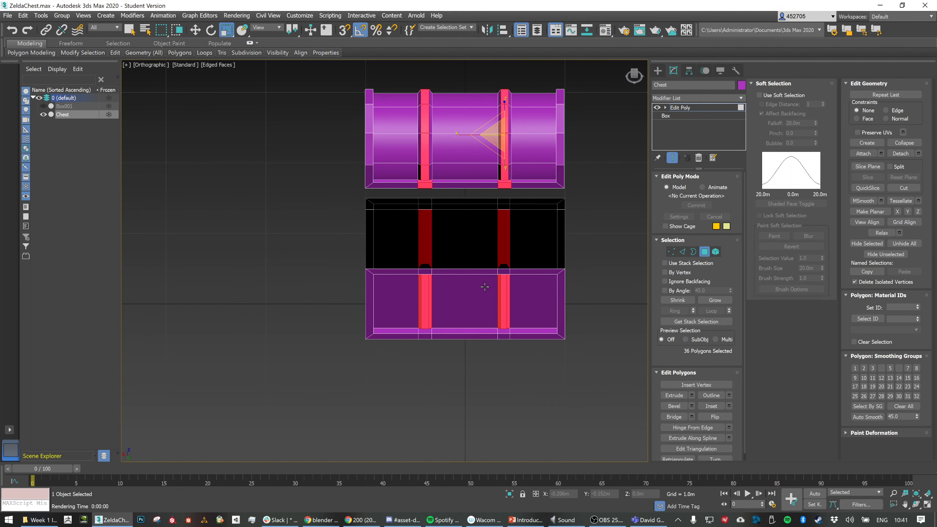
pyautogui.click(635, 76)
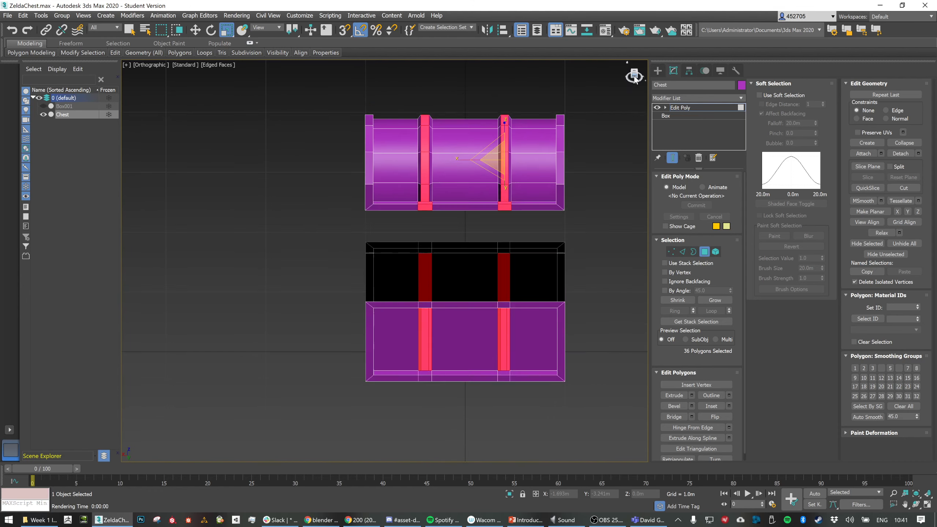
pyautogui.moveTo(489, 205); pyautogui.dragTo(501, 116, button='middle')
pyautogui.moveTo(441, 225); pyautogui.dragTo(442, 145, button='middle')
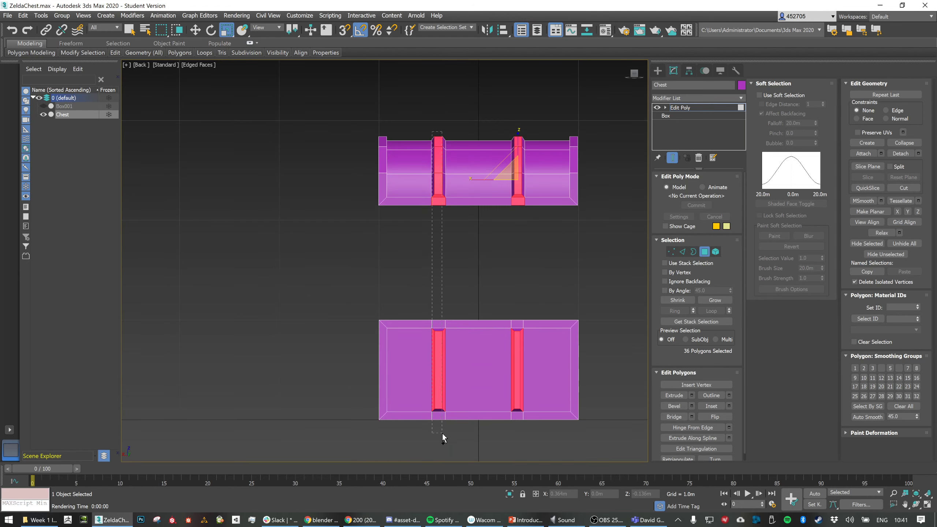
pyautogui.keyDown('ctrl'); pyautogui.moveTo(442, 433); pyautogui.dragTo(442, 434); pyautogui.keyUp('ctrl')
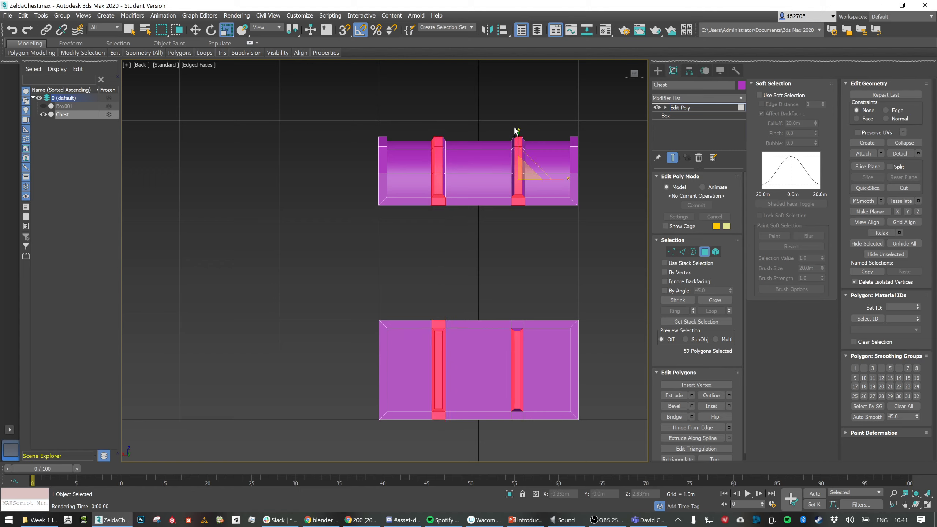
pyautogui.keyDown('ctrl'); pyautogui.moveTo(521, 424); pyautogui.dragTo(516, 393); pyautogui.keyUp('ctrl')
pyautogui.moveTo(440, 105); pyautogui.dragTo(443, 218)
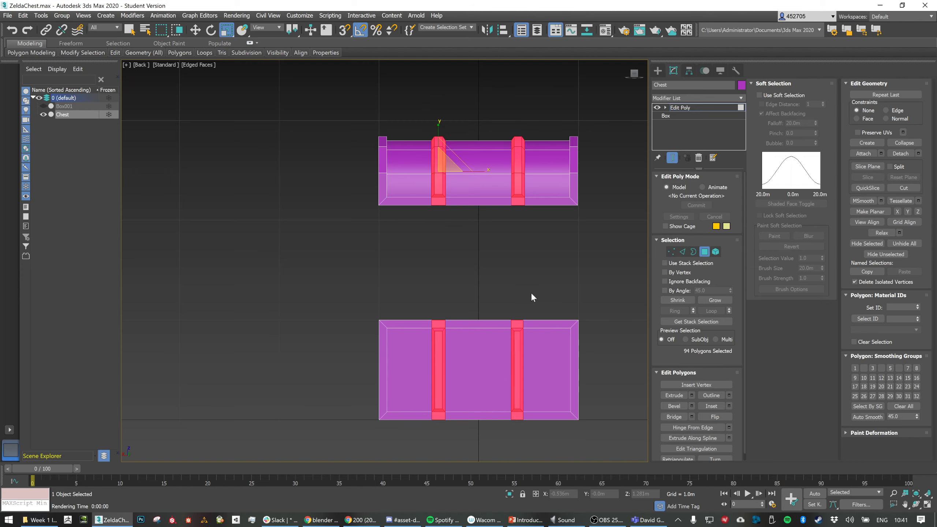
# Widen all selected bands on lid and base by scaling them to about 160% along X, and scale them slightly further
pyautogui.keyDown('alt'); pyautogui.moveTo(508, 306); pyautogui.dragTo(532, 261, button='middle'); pyautogui.keyUp('alt')
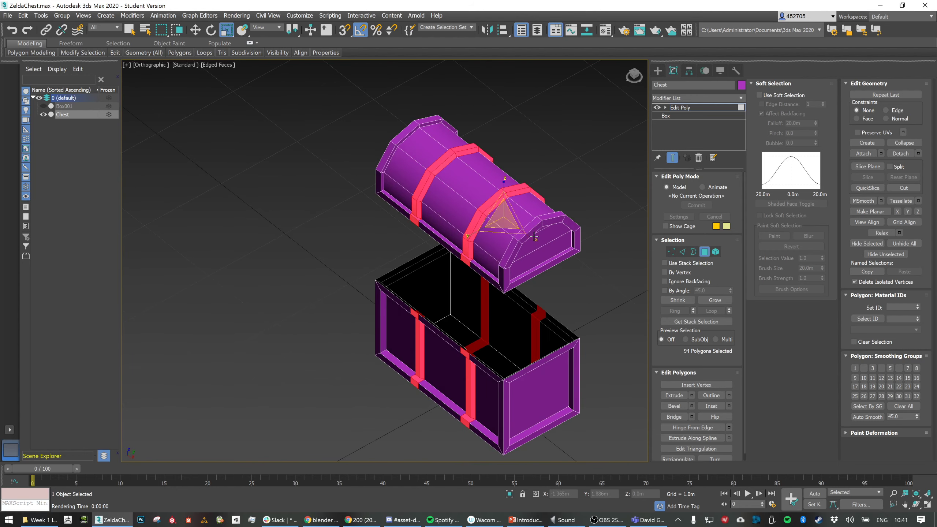
pyautogui.moveTo(533, 236); pyautogui.dragTo(533, 244)
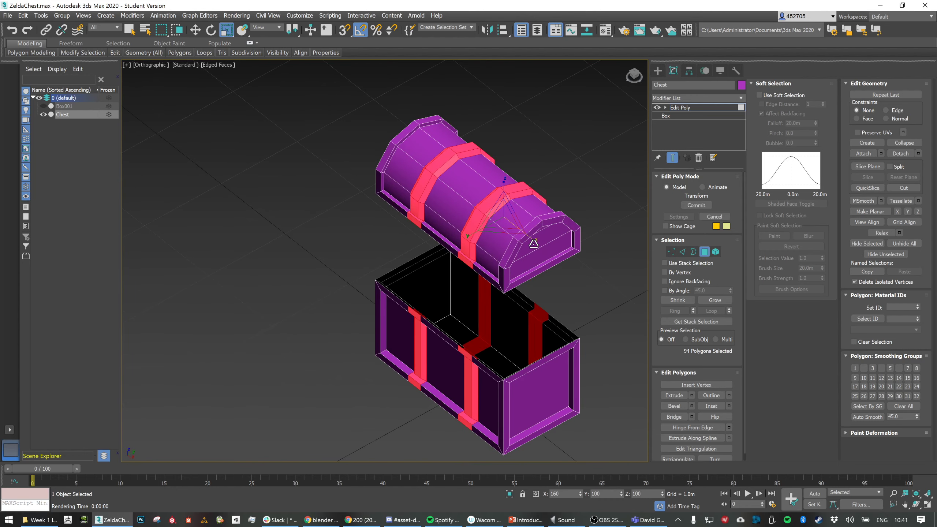
pyautogui.keyDown('alt'); pyautogui.moveTo(534, 250); pyautogui.dragTo(559, 248, button='middle'); pyautogui.keyUp('alt')
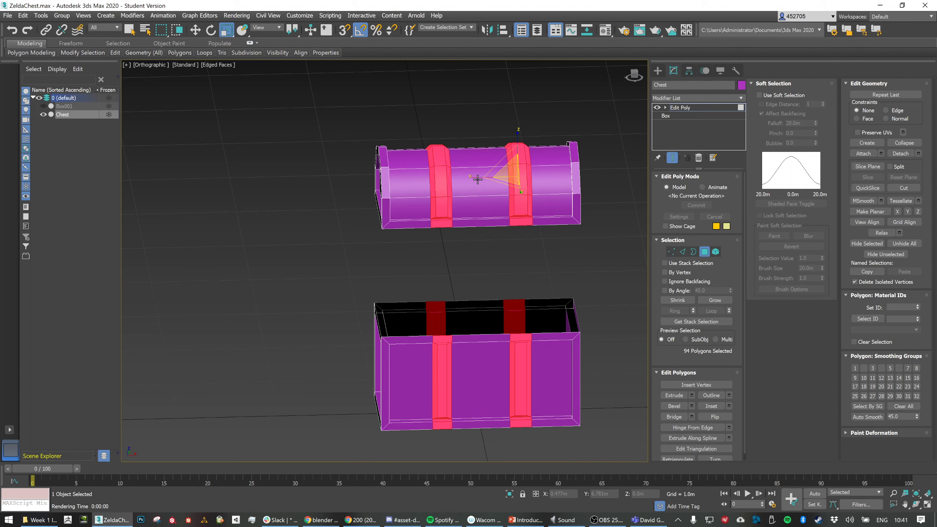
pyautogui.moveTo(475, 178); pyautogui.dragTo(483, 224)
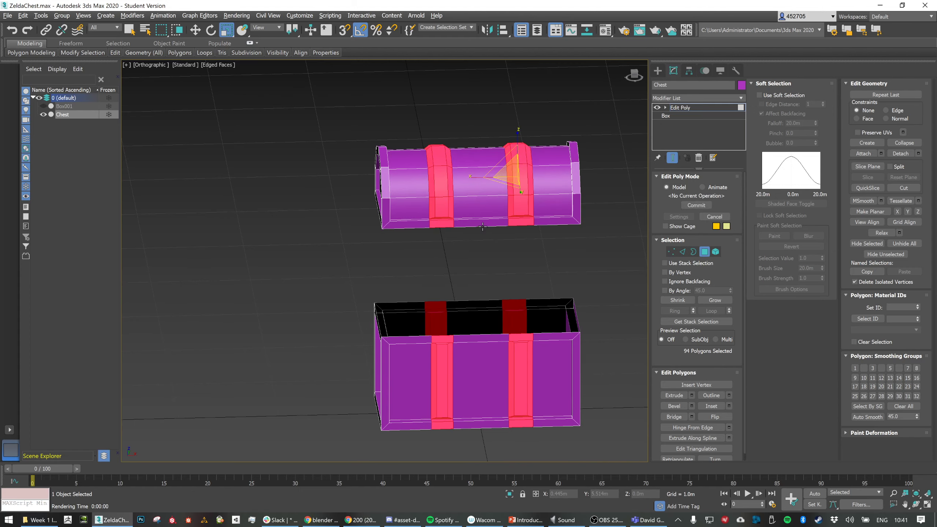
# Clear the polygon selection, compare the widened bands with the reference picture and close the browser window
pyautogui.hotkey('alt', 'Tab')
pyautogui.hotkey('alt', 'Tab')
pyautogui.keyDown('alt'); pyautogui.moveTo(535, 205); pyautogui.dragTo(542, 221, button='middle'); pyautogui.keyUp('alt')
pyautogui.click(584, 107)
pyautogui.keyDown('alt'); pyautogui.moveTo(566, 181); pyautogui.dragTo(494, 173, button='middle'); pyautogui.keyUp('alt')
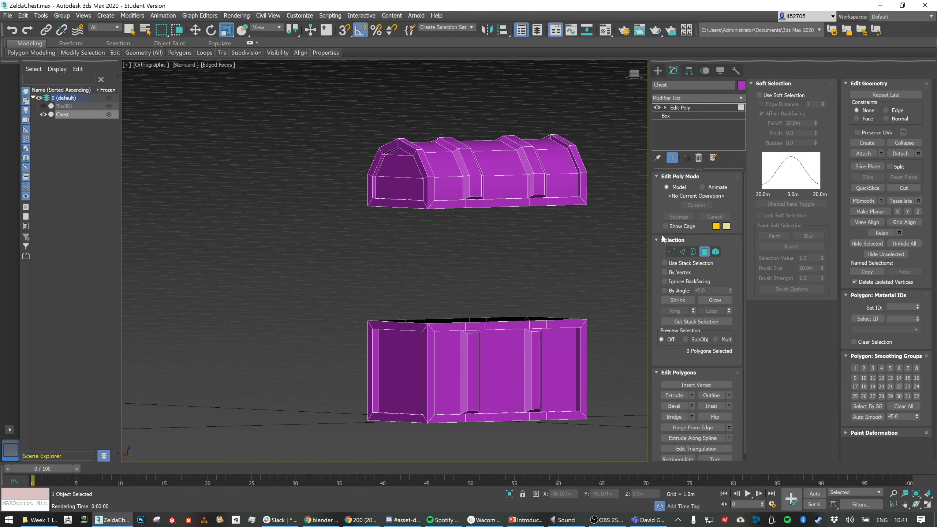
pyautogui.hotkey('alt', 'Tab')
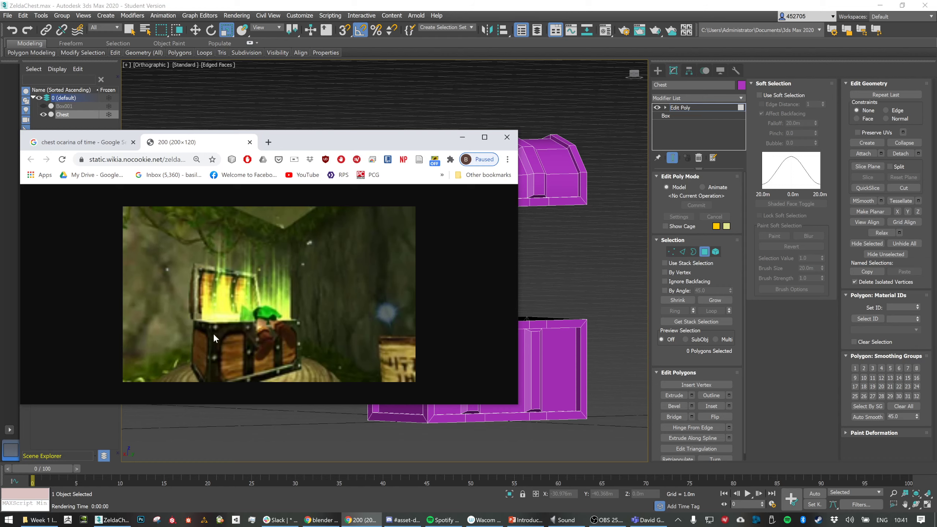
pyautogui.click(507, 137)
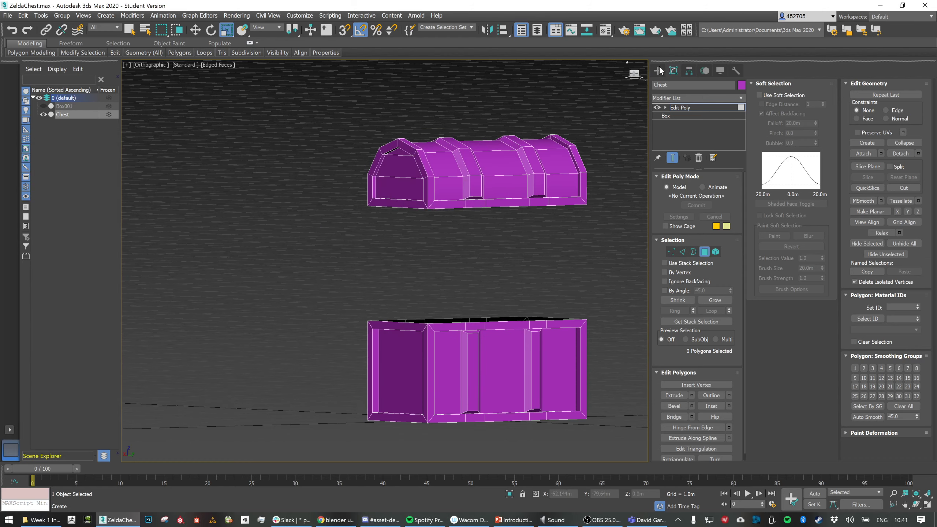
# Create a sphere of about 0.119 m radius in front of the chest base and set its segments to 7
pyautogui.click(662, 70)
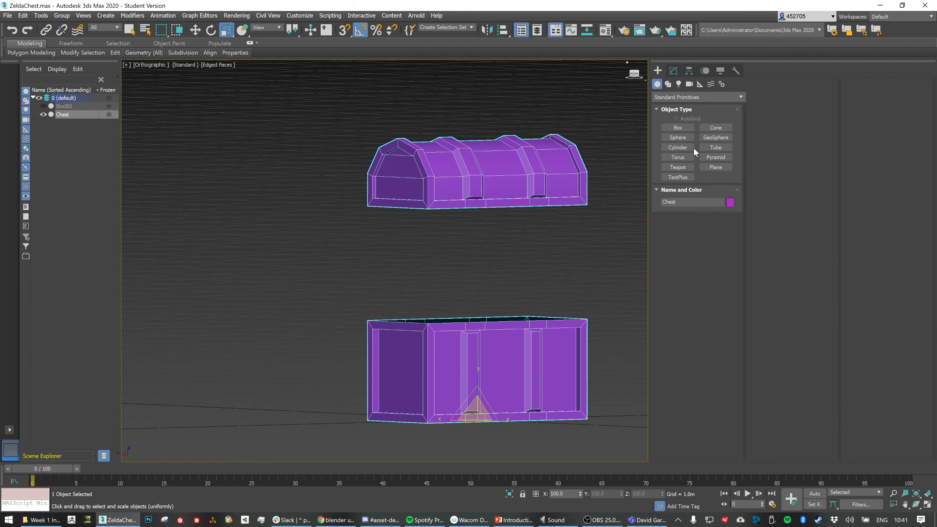
pyautogui.click(675, 138)
pyautogui.keyDown('alt'); pyautogui.moveTo(538, 341); pyautogui.dragTo(455, 332, button='middle'); pyautogui.keyUp('alt')
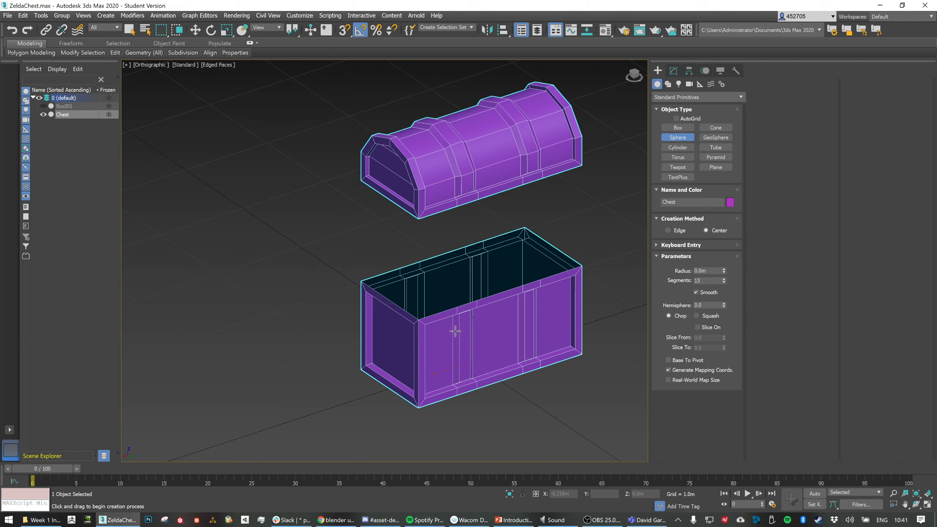
pyautogui.press('p')
pyautogui.keyDown('alt'); pyautogui.moveTo(396, 302); pyautogui.dragTo(472, 283, button='middle'); pyautogui.keyUp('alt')
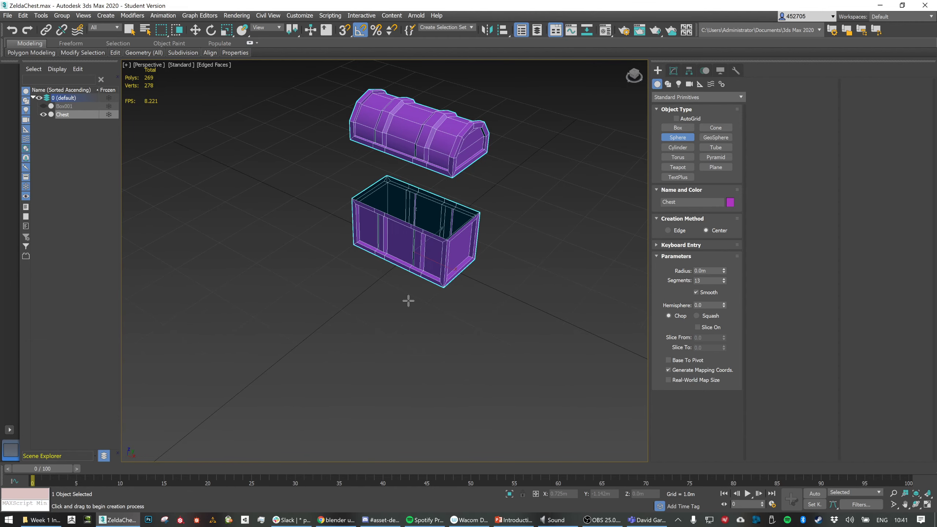
pyautogui.scroll(5, 408, 301)
pyautogui.scroll(-5, 403, 297)
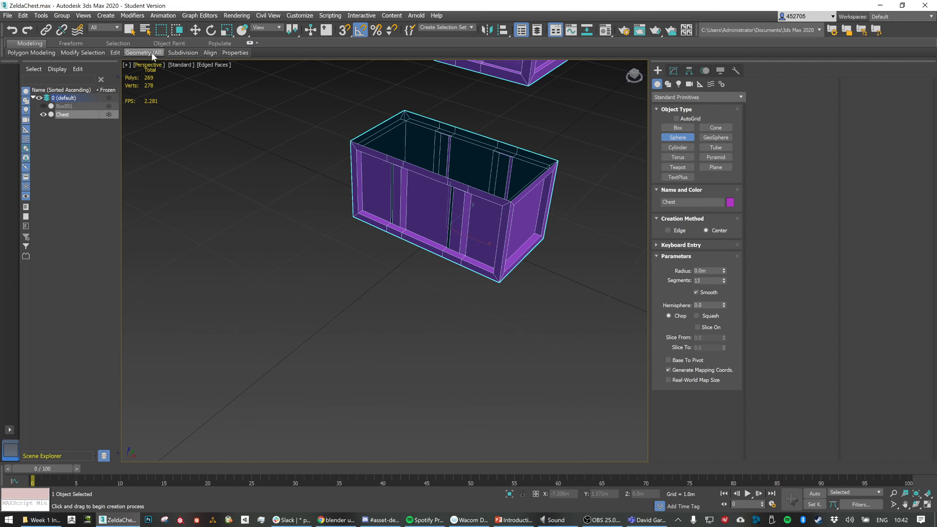
pyautogui.click(151, 66)
pyautogui.click(396, 271)
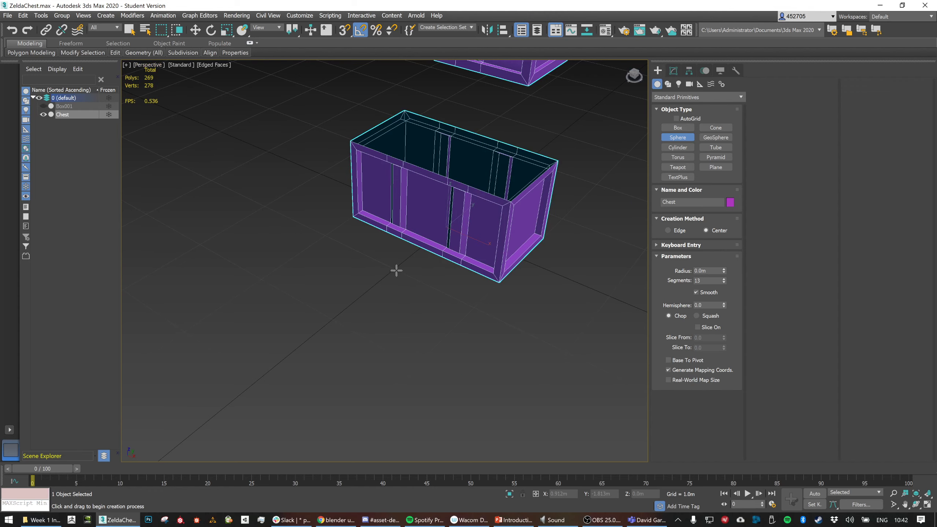
pyautogui.moveTo(397, 287); pyautogui.dragTo(395, 281)
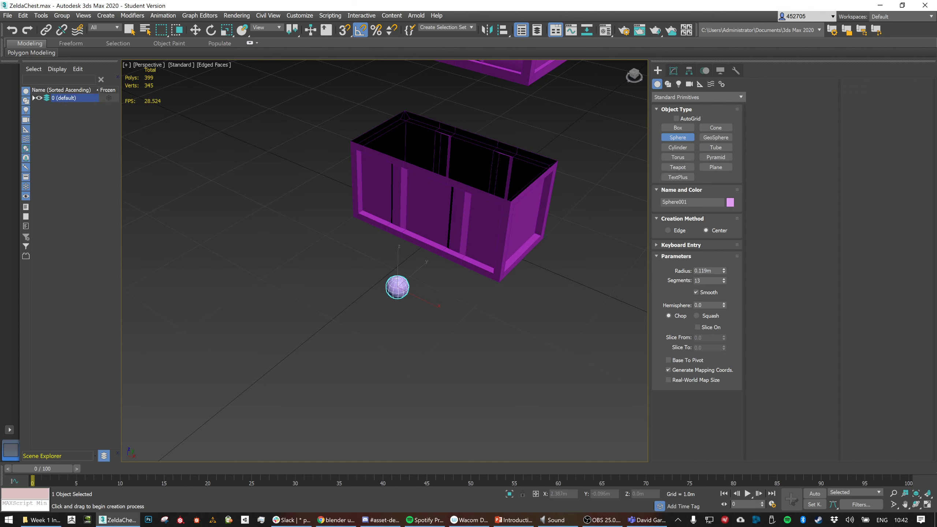
pyautogui.moveTo(724, 282); pyautogui.dragTo(725, 281)
pyautogui.click(724, 282)
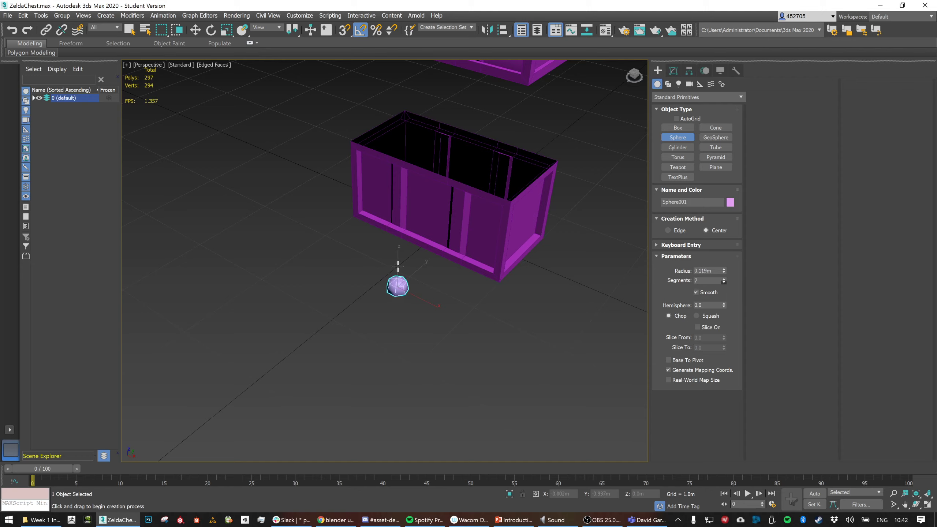
# Attach the low-poly sphere to the Chest object
pyautogui.scroll(4, 397, 266)
pyautogui.keyDown('alt'); pyautogui.moveTo(402, 282); pyautogui.dragTo(430, 262, button='middle'); pyautogui.keyUp('alt')
pyautogui.press('r')
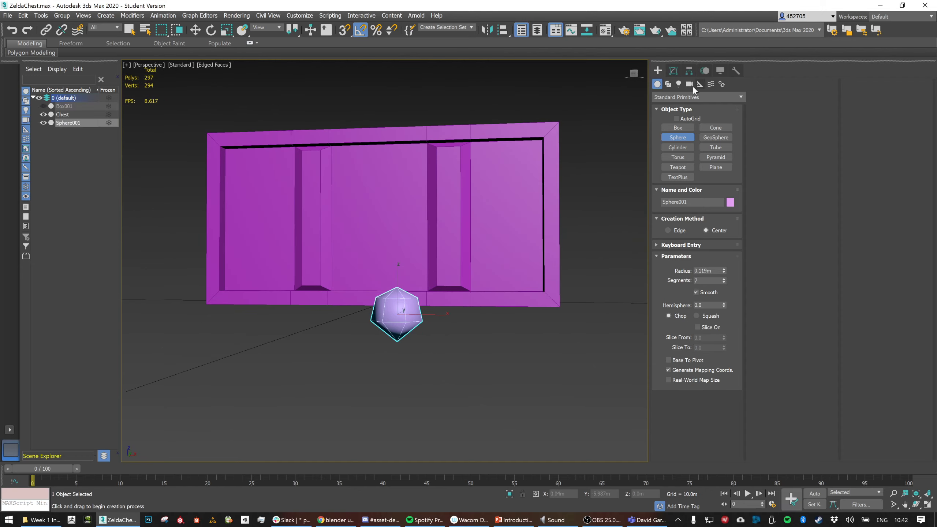
pyautogui.click(673, 71)
pyautogui.press('w')
pyautogui.click(597, 133)
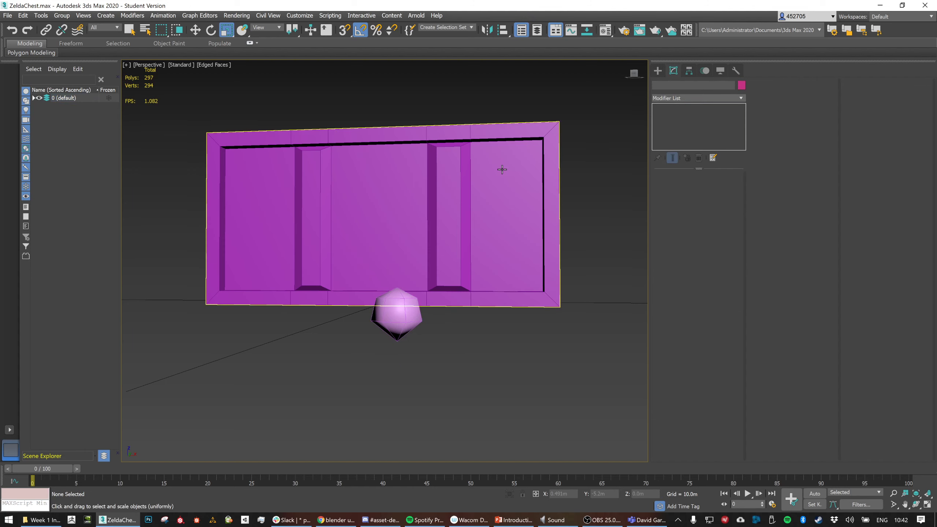
pyautogui.click(499, 169)
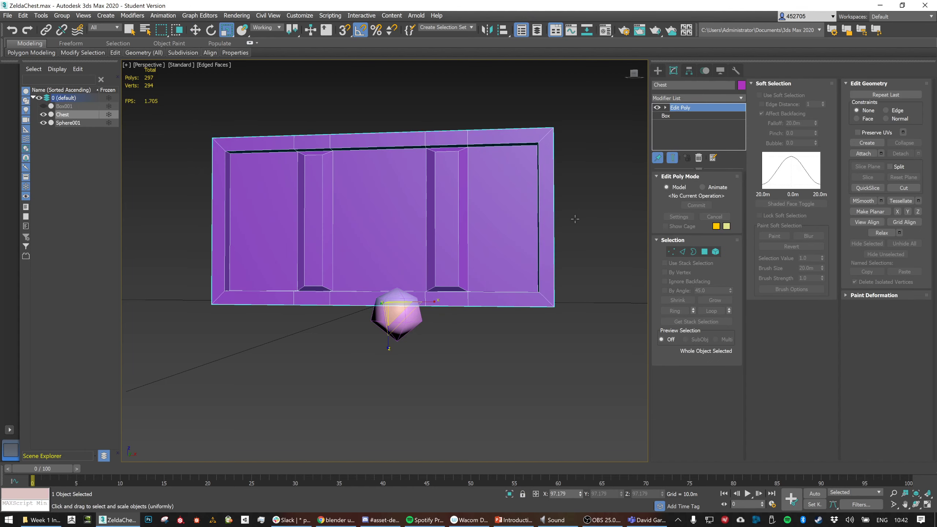
pyautogui.hotkey('ctrl', 'z')
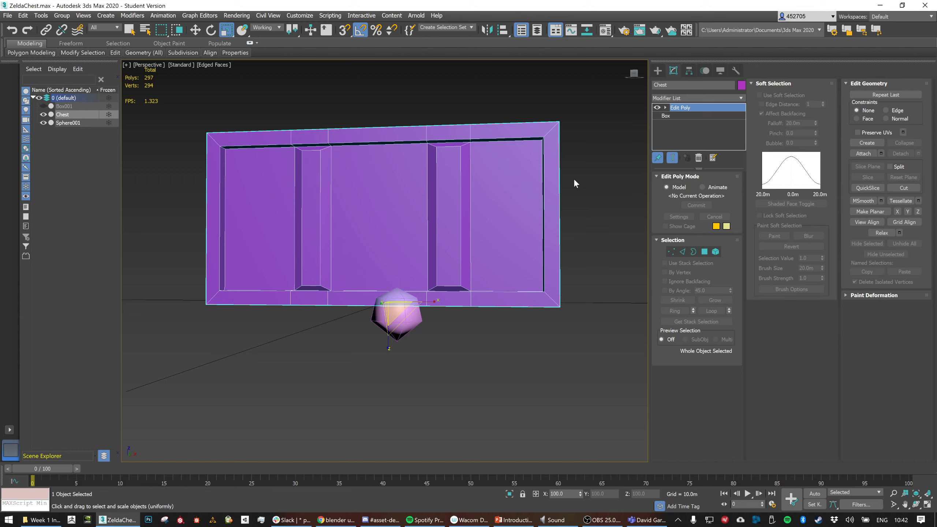
pyautogui.rightClick(472, 169)
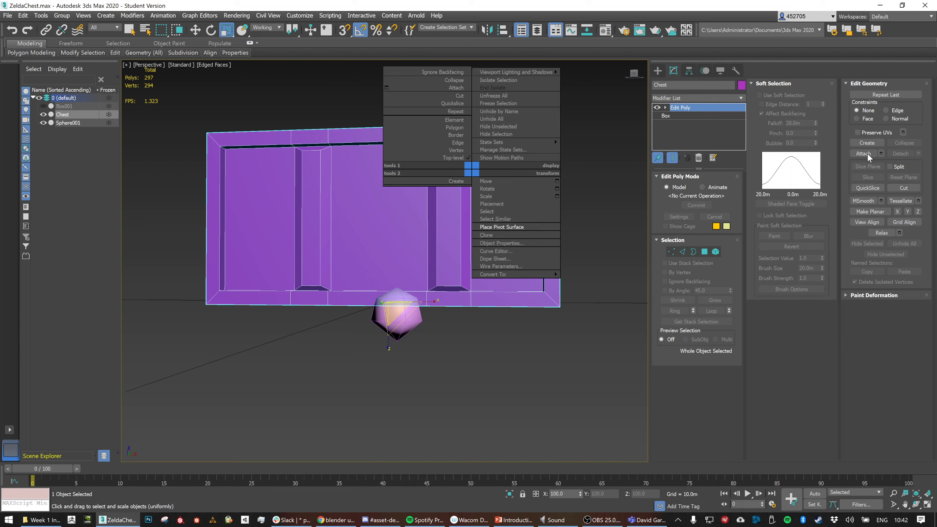
pyautogui.click(456, 88)
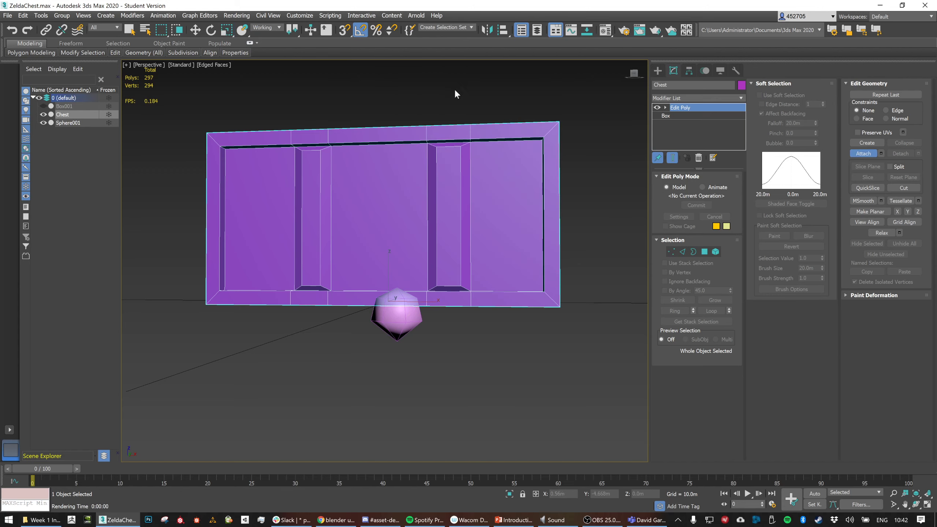
pyautogui.click(401, 318)
# Delete the bottom ring of polygons from the sphere, leaving an open-bottomed dome
pyautogui.keyDown('alt'); pyautogui.moveTo(608, 251); pyautogui.dragTo(544, 252, button='middle'); pyautogui.keyUp('alt')
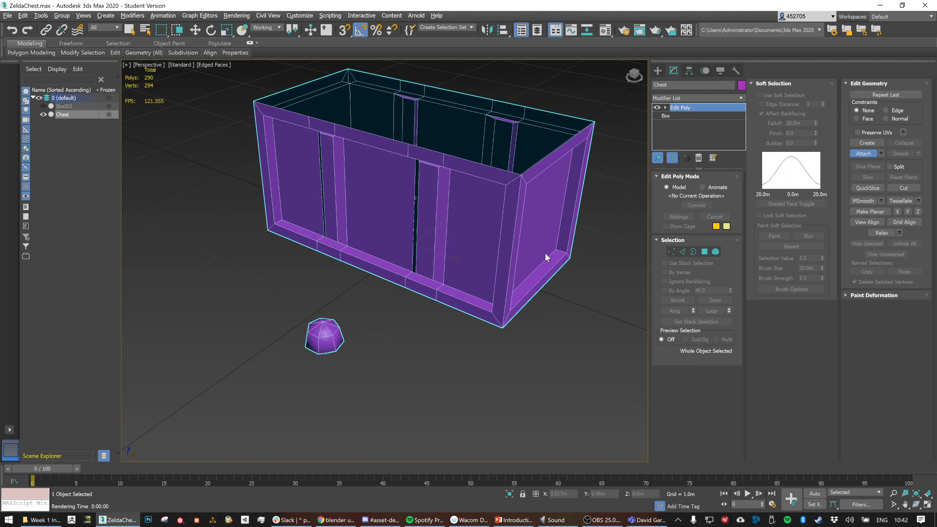
pyautogui.press('r')
pyautogui.click(704, 252)
pyautogui.keyDown('alt'); pyautogui.moveTo(326, 292); pyautogui.dragTo(376, 278, button='middle'); pyautogui.keyUp('alt')
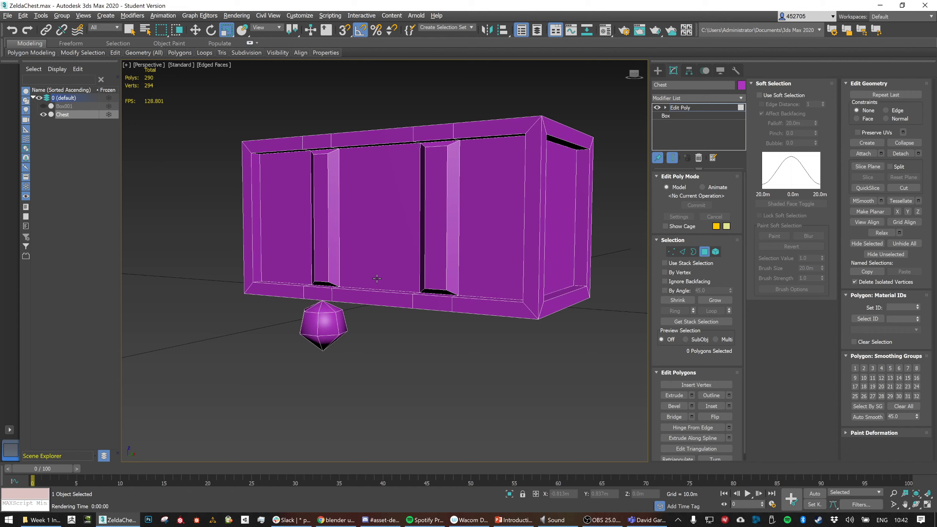
pyautogui.moveTo(358, 339); pyautogui.dragTo(358, 335)
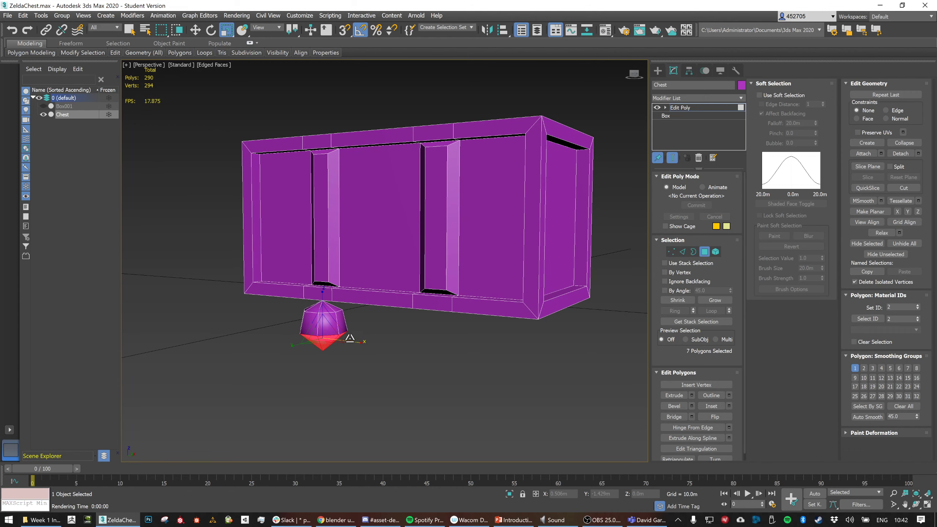
pyautogui.moveTo(352, 332); pyautogui.dragTo(361, 319, button='middle')
pyautogui.press('Delete')
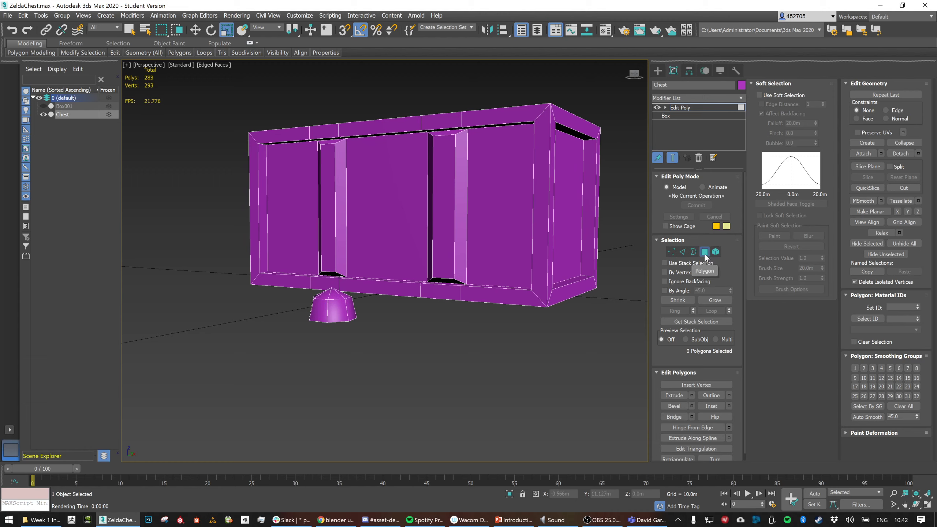
# Select the whole dome element and scale it into a smaller, flatter stud
pyautogui.click(714, 251)
pyautogui.click(332, 307)
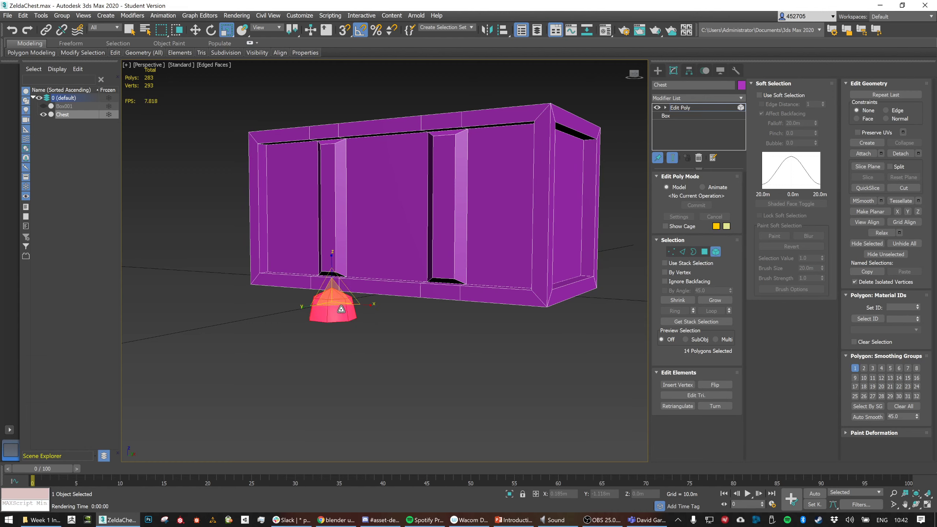
pyautogui.keyDown('alt'); pyautogui.moveTo(362, 291); pyautogui.dragTo(382, 287, button='middle'); pyautogui.keyUp('alt')
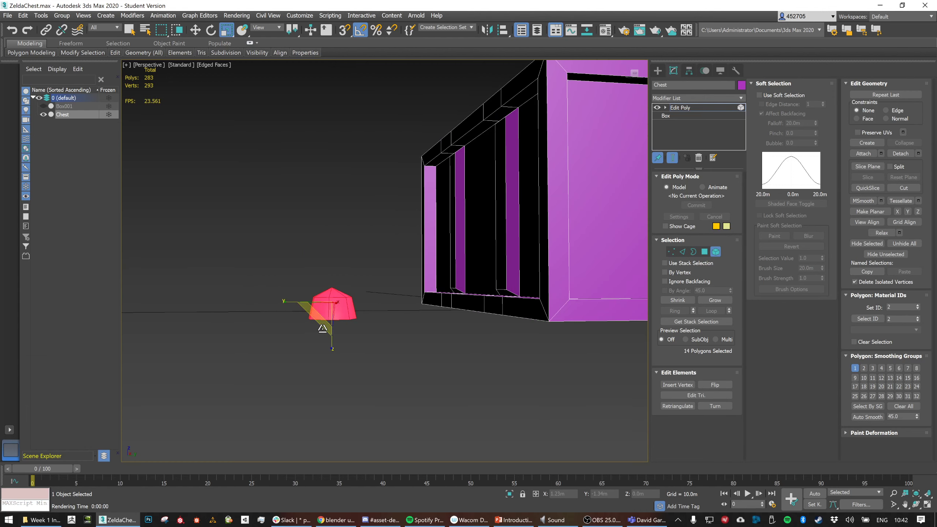
pyautogui.moveTo(339, 343); pyautogui.dragTo(323, 318)
# Rotate the dome element about the X axis so its open flat side faces the front of the chest
pyautogui.press('e')
pyautogui.press('w')
pyautogui.press('e')
pyautogui.click(351, 268)
pyautogui.click(334, 304)
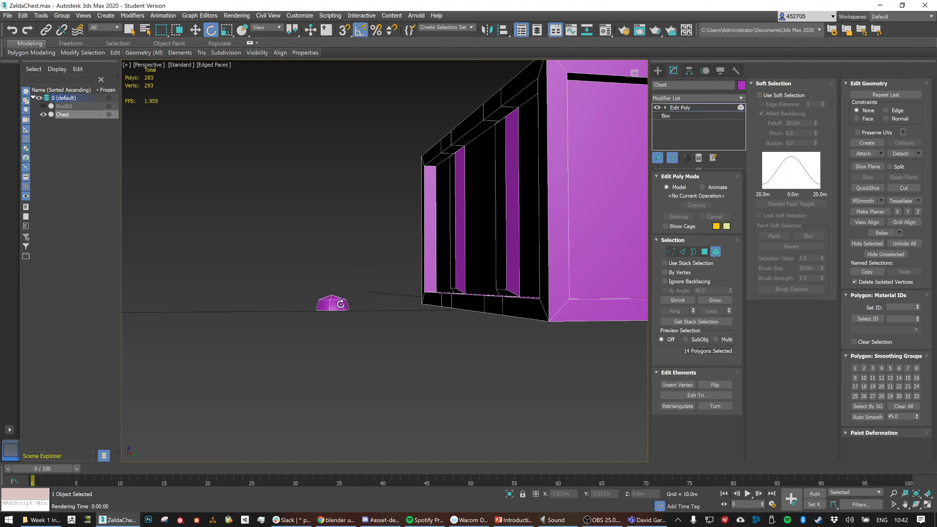
pyautogui.moveTo(357, 277); pyautogui.dragTo(333, 261)
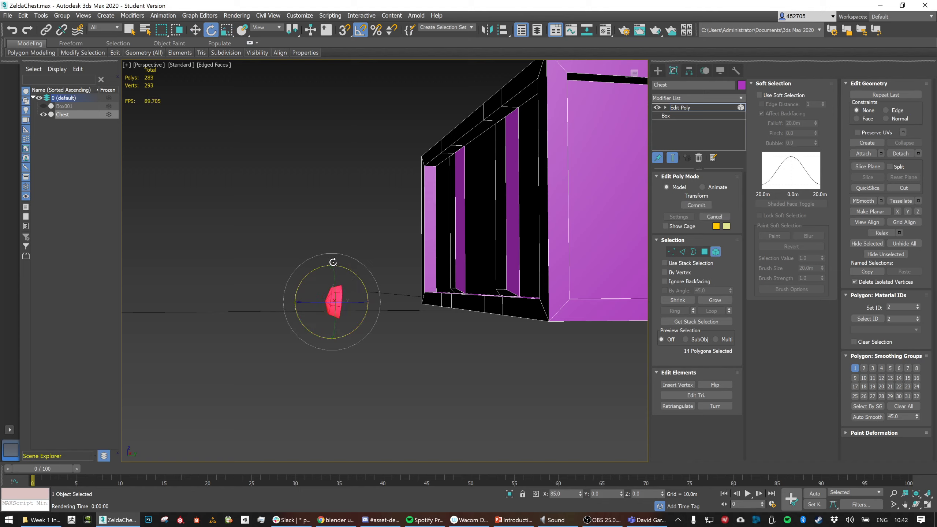
# Move the dome up against the front of the chest base, near the lower frame between the two bands
pyautogui.press('w')
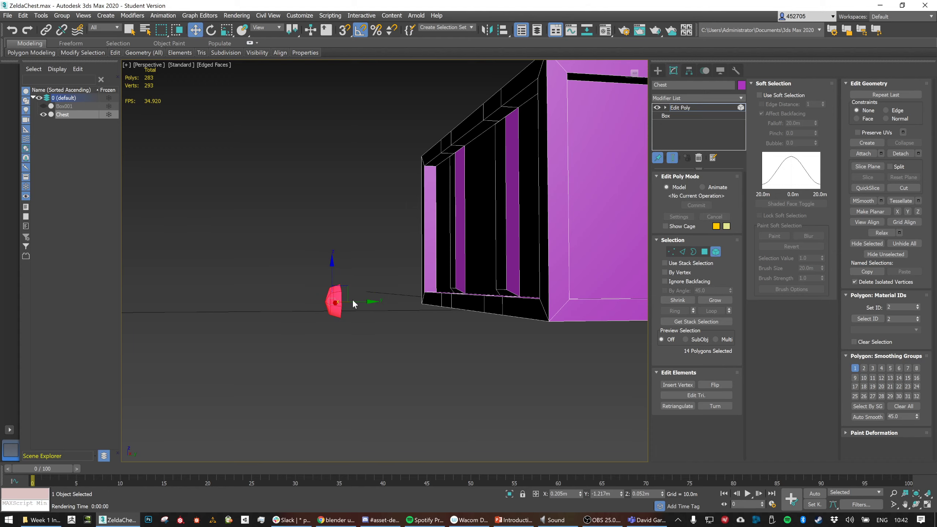
pyautogui.moveTo(349, 290); pyautogui.dragTo(501, 291)
pyautogui.scroll(2, 502, 292)
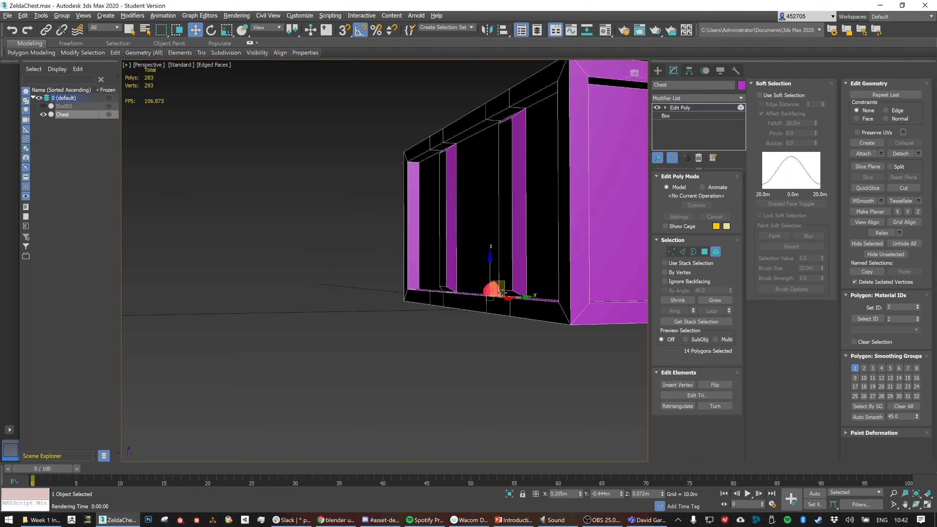
pyautogui.keyDown('alt'); pyautogui.moveTo(502, 292); pyautogui.dragTo(519, 296, button='middle'); pyautogui.keyUp('alt')
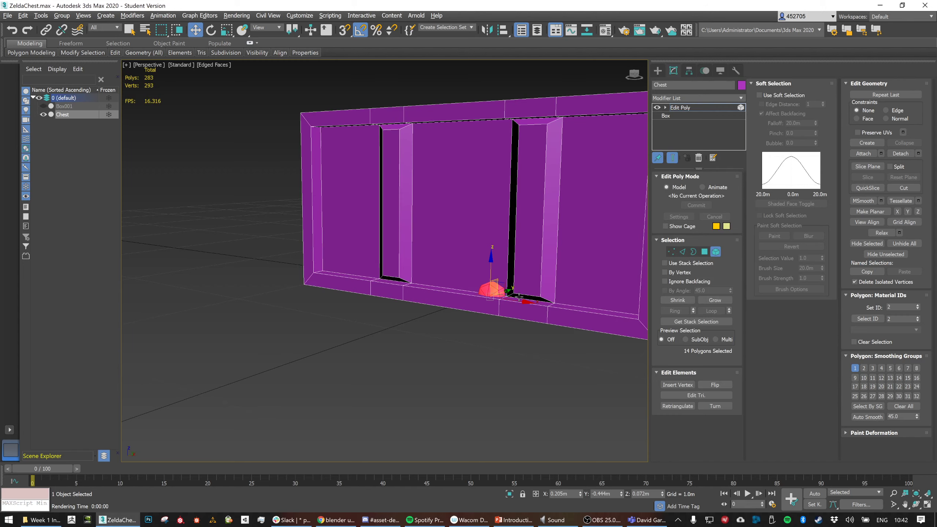
# Switch to PowerPoint to examine the studs on the reference chest picture, and return to 3ds Max
pyautogui.click(336, 522)
pyautogui.click(336, 521)
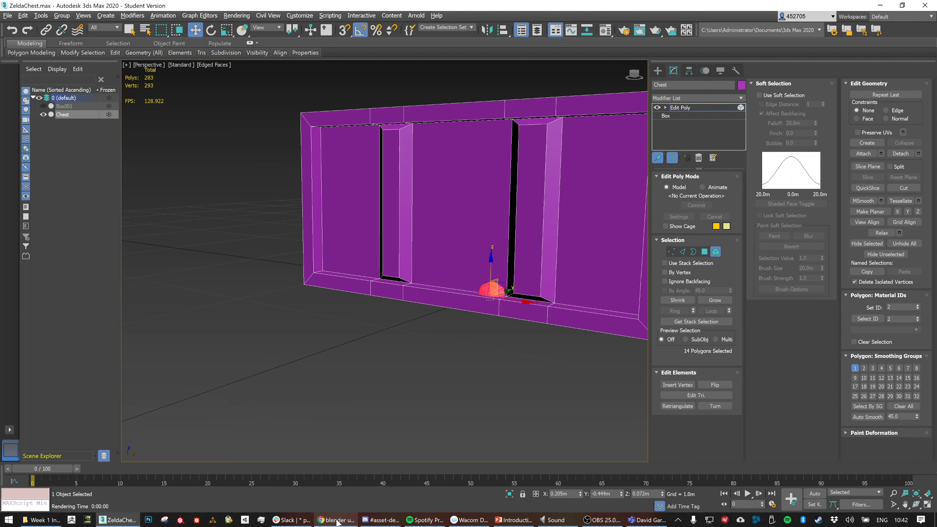
pyautogui.click(502, 519)
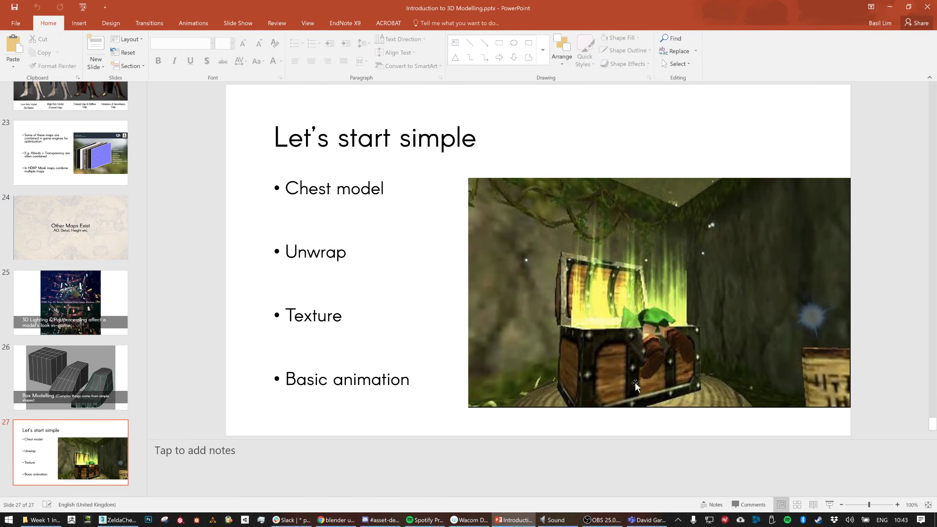
pyautogui.hotkey('alt', 'Tab')
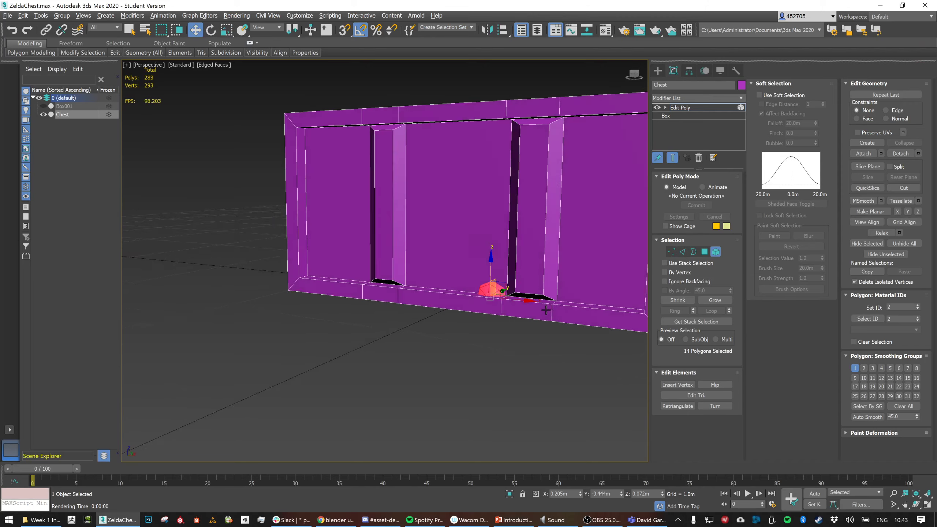
# Move the dome onto the lower front frame beneath the second band and scale it uniformly to about 69%
pyautogui.moveTo(503, 279); pyautogui.dragTo(548, 293)
pyautogui.keyDown('alt'); pyautogui.moveTo(548, 293); pyautogui.dragTo(543, 304, button='middle'); pyautogui.keyUp('alt')
pyautogui.moveTo(549, 286); pyautogui.dragTo(543, 293)
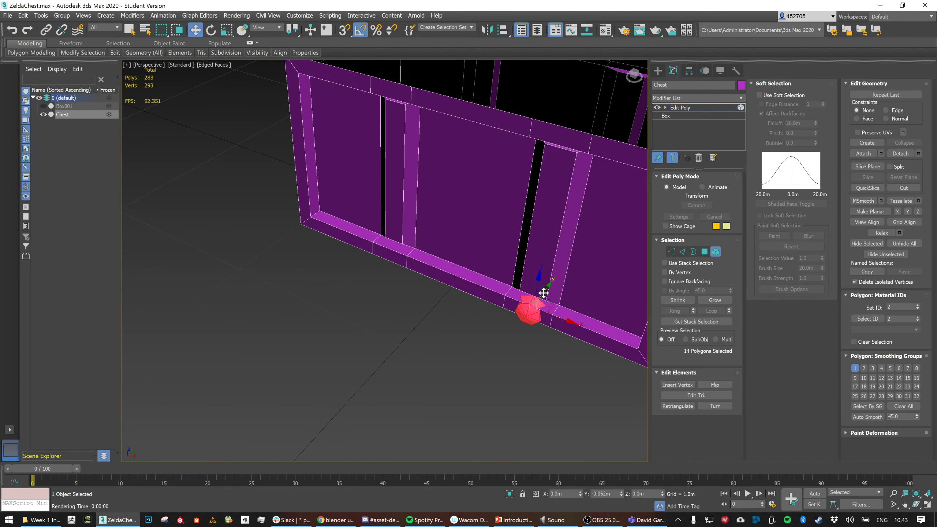
pyautogui.press('r')
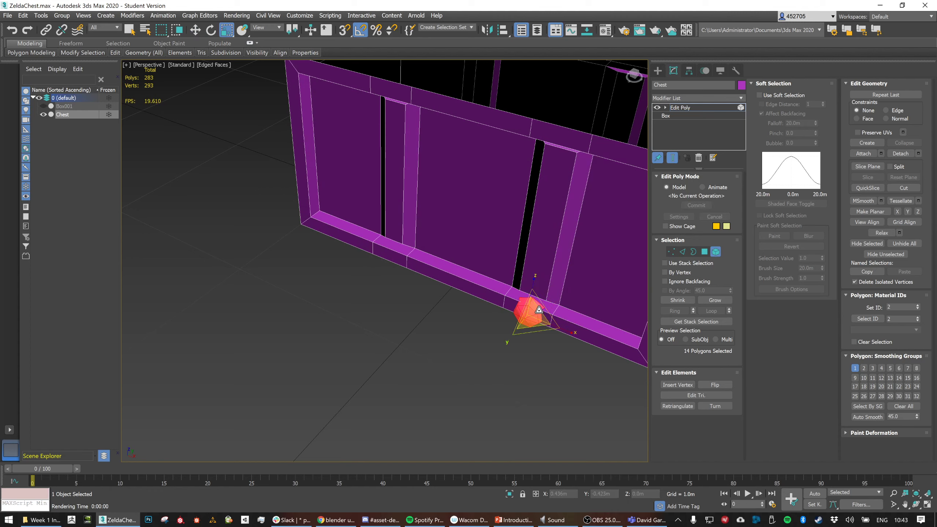
pyautogui.moveTo(539, 310); pyautogui.dragTo(531, 327)
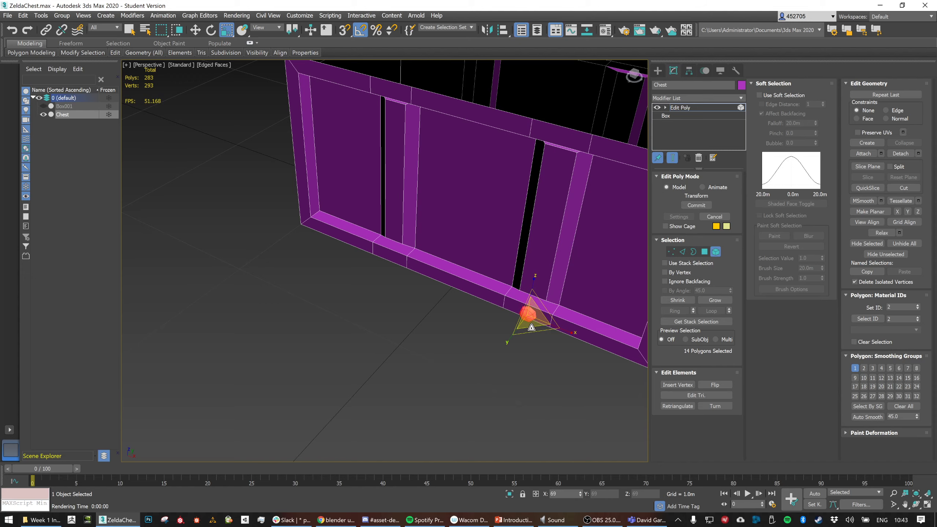
# Place the stud on the lower frame at about X 0.414 m, Y -0.513 m, Z 0.04 m and fine-tune its scale
pyautogui.press('w')
pyautogui.keyDown('alt'); pyautogui.moveTo(532, 327); pyautogui.dragTo(538, 302, button='middle'); pyautogui.keyUp('alt')
pyautogui.moveTo(538, 302); pyautogui.dragTo(545, 300)
pyautogui.keyDown('alt'); pyautogui.moveTo(544, 301); pyautogui.dragTo(551, 308, button='middle'); pyautogui.keyUp('alt')
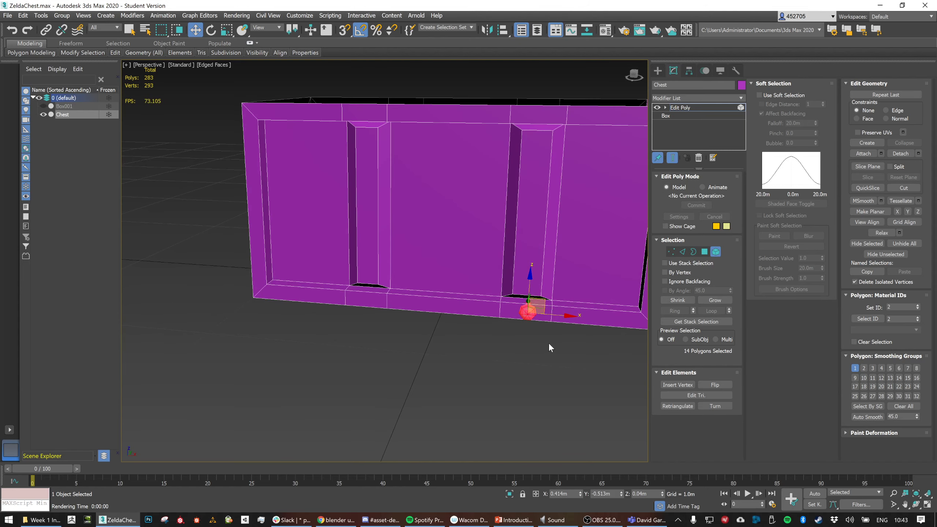
pyautogui.click(546, 332)
pyautogui.press('r')
pyautogui.moveTo(533, 308); pyautogui.dragTo(534, 311)
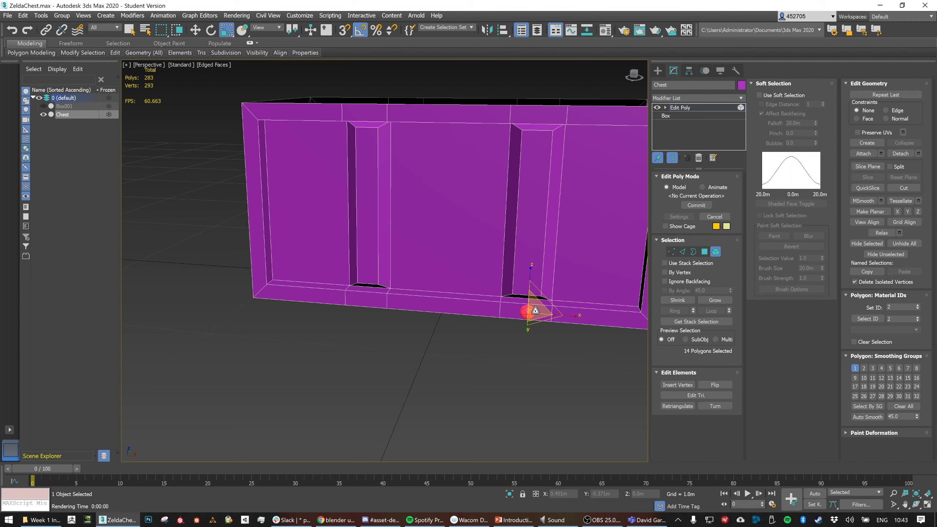
# Shift the stud along Y to about -0.525 m on the lower frame and clear the element selection
pyautogui.press('w')
pyautogui.keyDown('alt'); pyautogui.moveTo(535, 310); pyautogui.dragTo(540, 307, button='middle'); pyautogui.keyUp('alt')
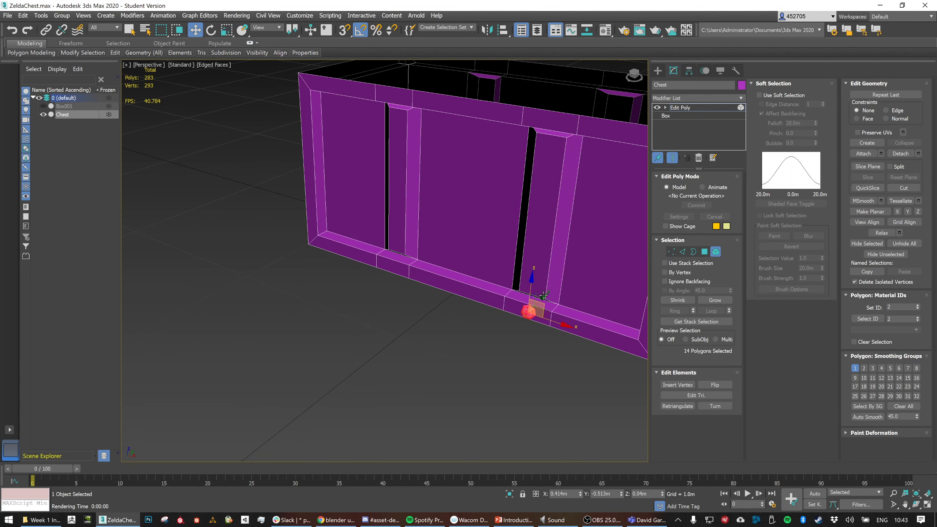
pyautogui.moveTo(542, 297); pyautogui.dragTo(540, 298)
pyautogui.keyDown('alt'); pyautogui.moveTo(542, 335); pyautogui.dragTo(559, 314, button='middle'); pyautogui.keyUp('alt')
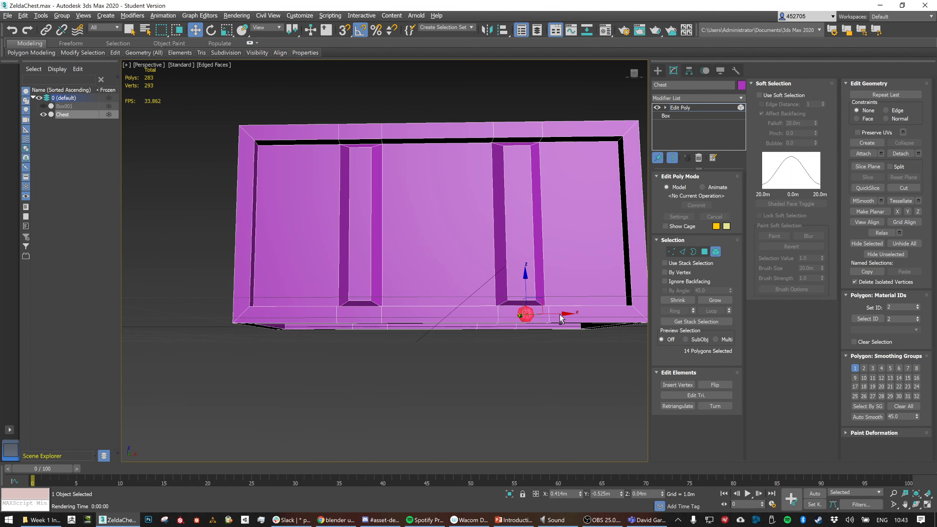
pyautogui.click(550, 348)
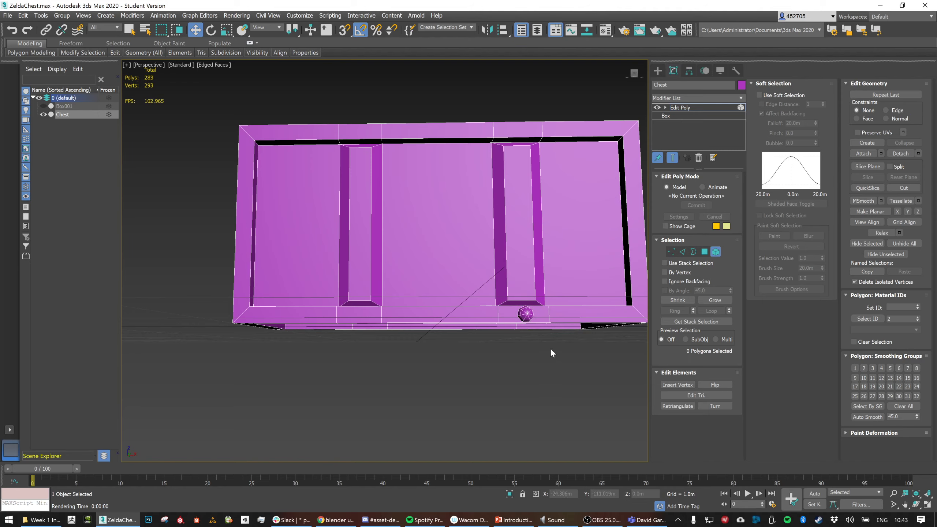
# Nudge the stud along X to about 0.407 m beneath the second band and clear the selection
pyautogui.click(635, 75)
pyautogui.moveTo(548, 214); pyautogui.dragTo(494, 213, button='middle')
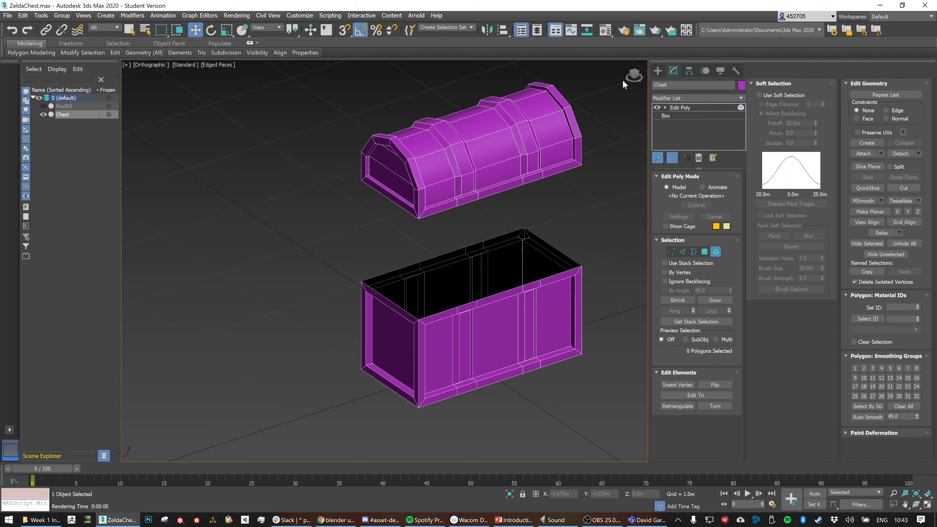
pyautogui.keyDown('alt'); pyautogui.moveTo(476, 281); pyautogui.dragTo(601, 240, button='middle'); pyautogui.keyUp('alt')
pyautogui.scroll(3, 601, 240)
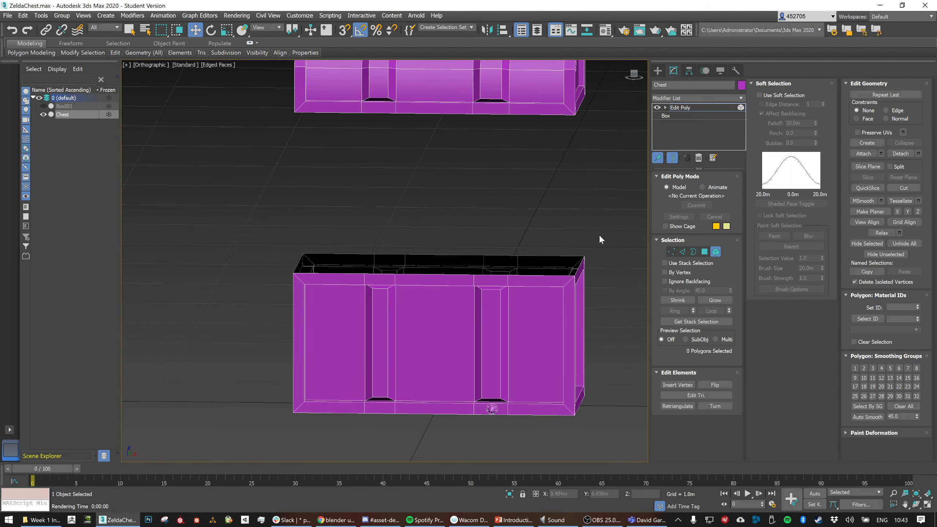
pyautogui.click(634, 78)
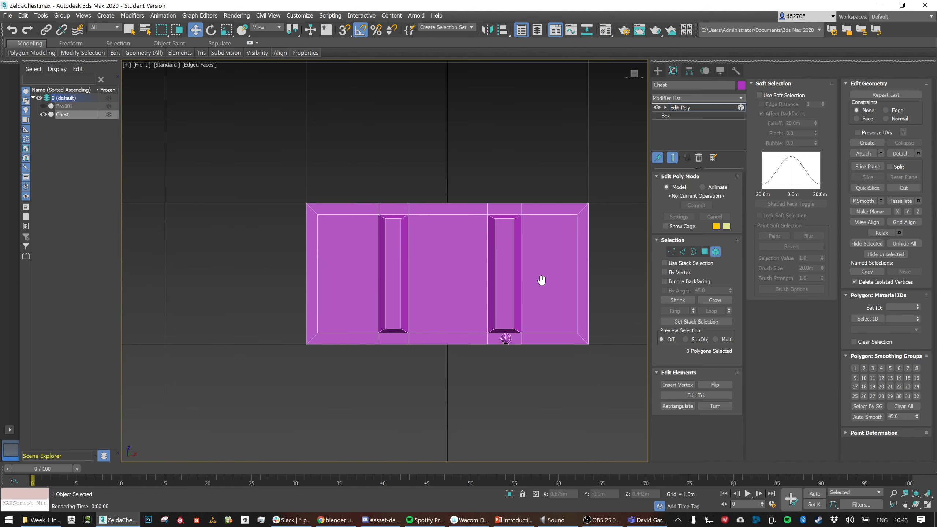
pyautogui.click(498, 336)
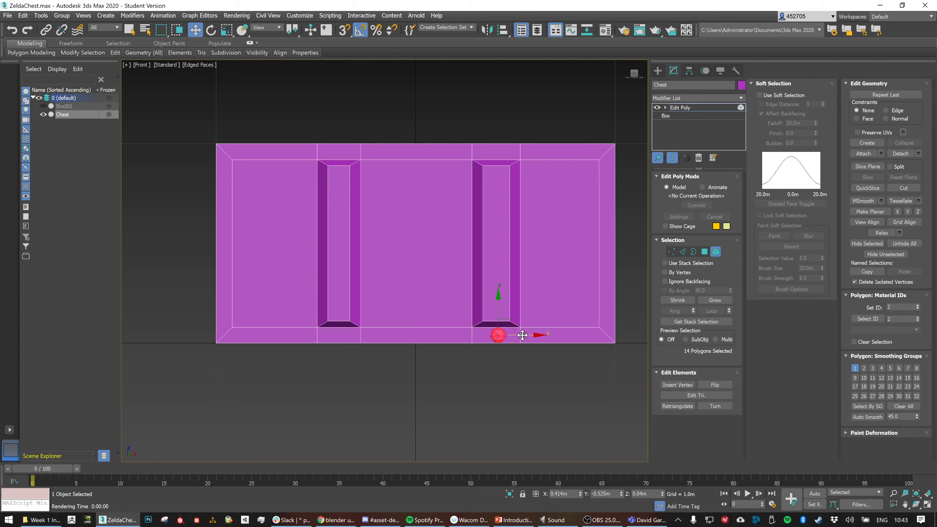
pyautogui.moveTo(520, 334); pyautogui.dragTo(519, 332)
pyautogui.click(517, 358)
# Copy the stud along X onto the lower frame beneath the first band, at about X -0.383 m
pyautogui.click(497, 336)
pyautogui.moveTo(519, 334); pyautogui.dragTo(363, 335)
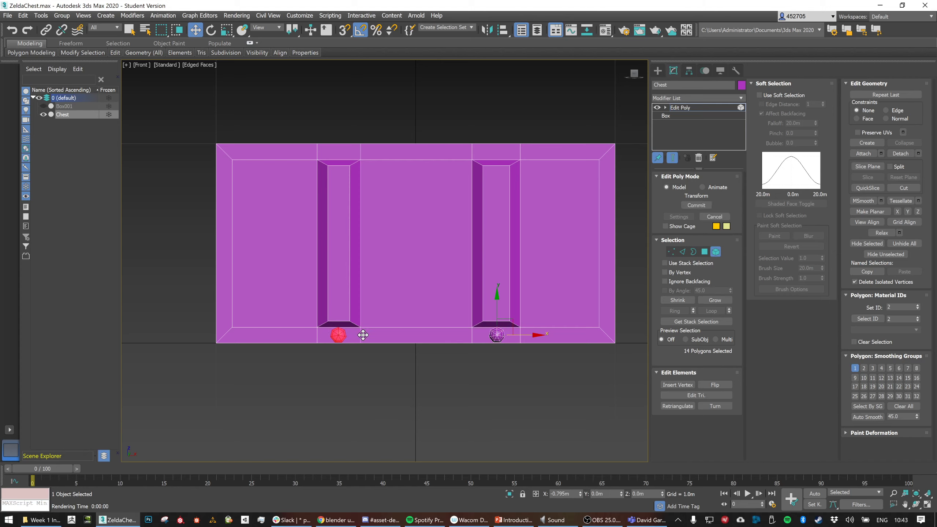
pyautogui.click(508, 269)
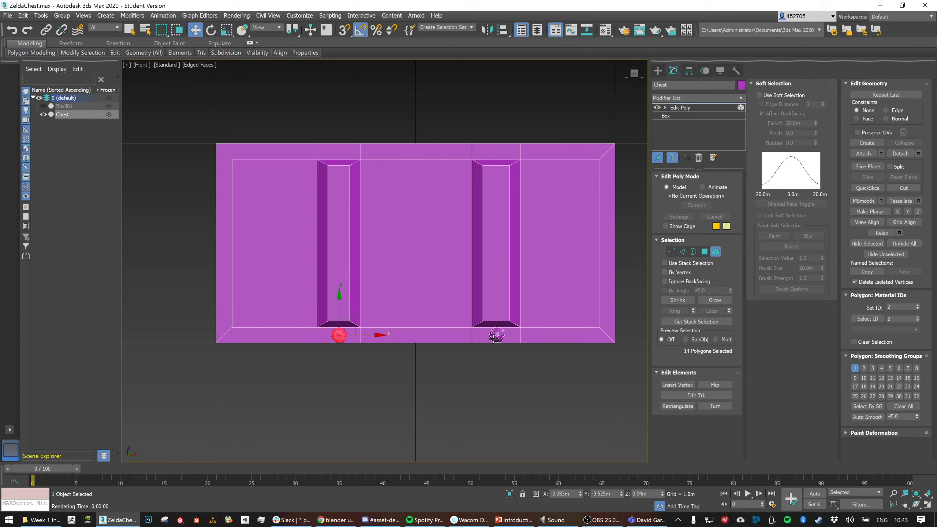
# Select both lower studs, copy them straight up onto the upper front frame above the bands, and clear the selection
pyautogui.keyDown('ctrl'); pyautogui.click(497, 335); pyautogui.keyUp('ctrl')
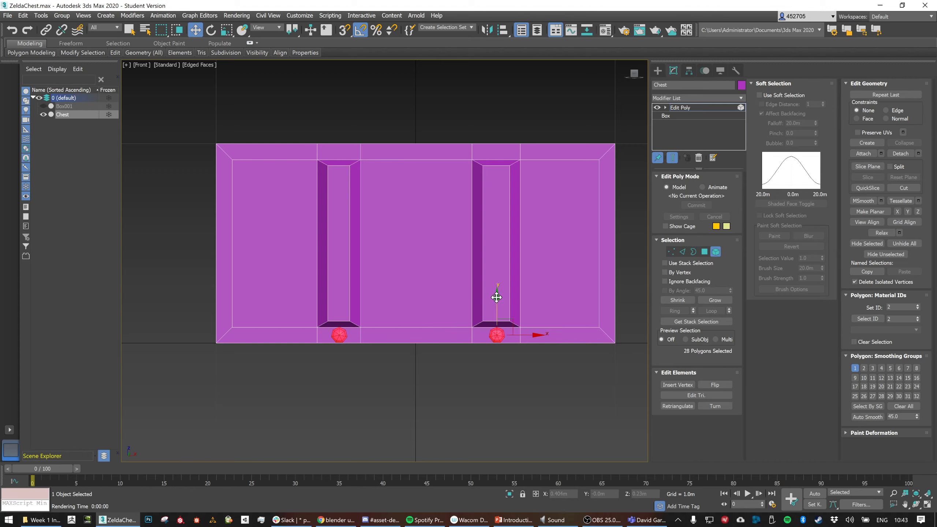
pyautogui.keyDown('shift'); pyautogui.moveTo(498, 297); pyautogui.dragTo(520, 115); pyautogui.keyUp('shift')
pyautogui.click(506, 269)
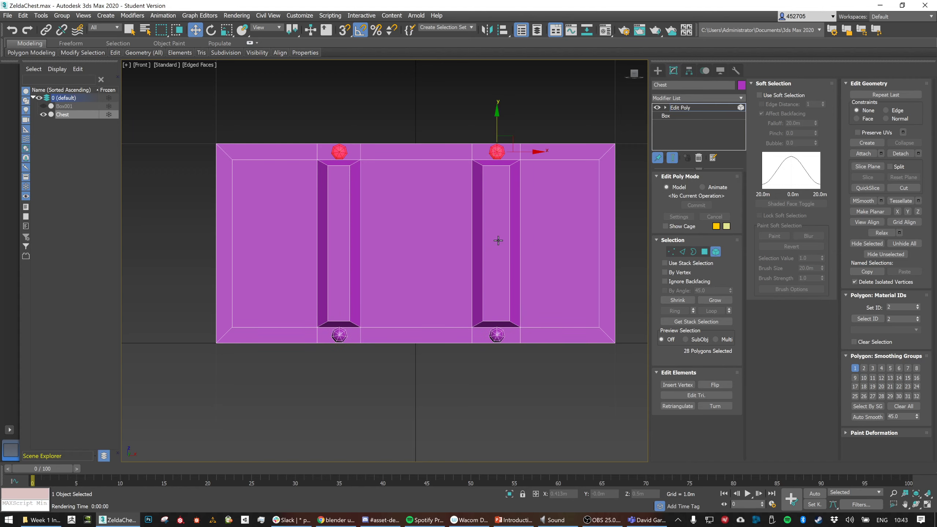
pyautogui.hotkey('ctrl', 'd')
pyautogui.scroll(-3, 563, 148)
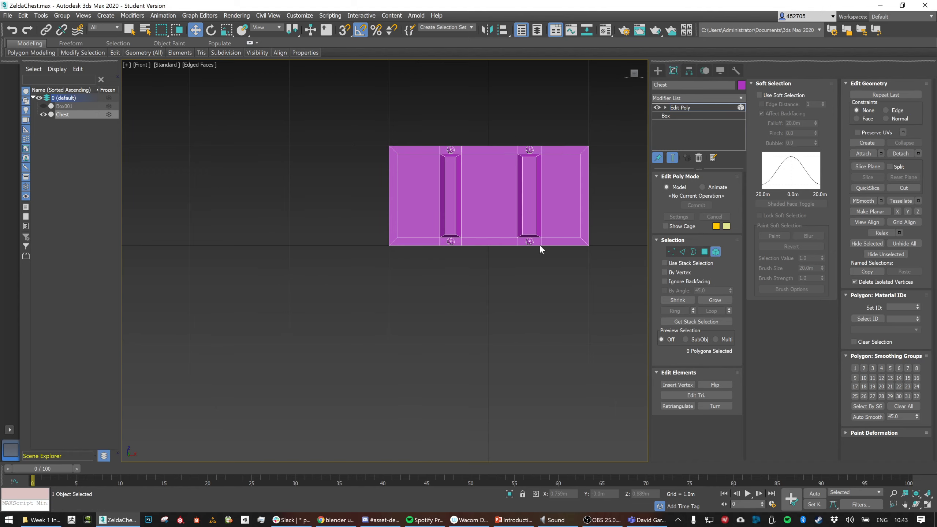
# Undo the stud copies on the upper and lower front frame
pyautogui.hotkey('ctrl', 'z')
pyautogui.hotkey('ctrl', 'z')
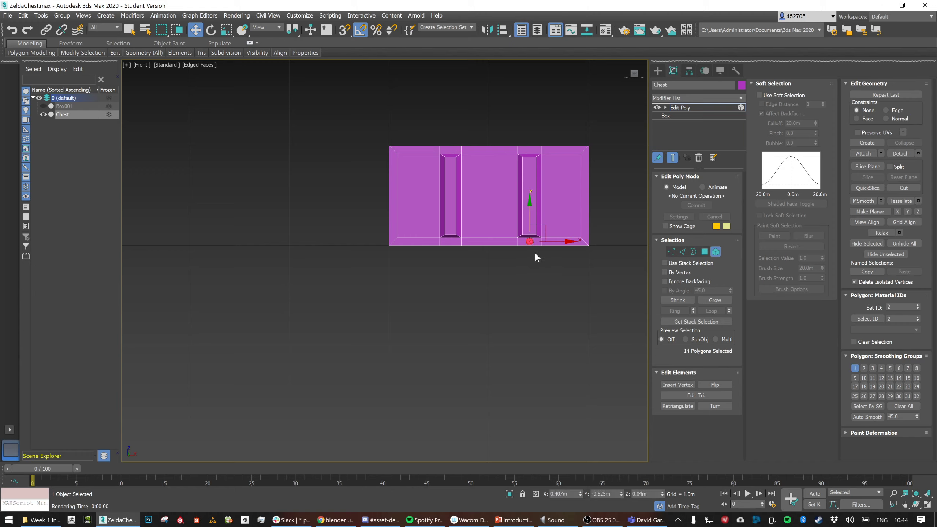
pyautogui.press('Delete')
# Pull the single stud along Y away from the chest's front face and deselect it
pyautogui.click(529, 242)
pyautogui.keyDown('alt'); pyautogui.moveTo(561, 222); pyautogui.dragTo(531, 247, button='middle'); pyautogui.keyUp('alt')
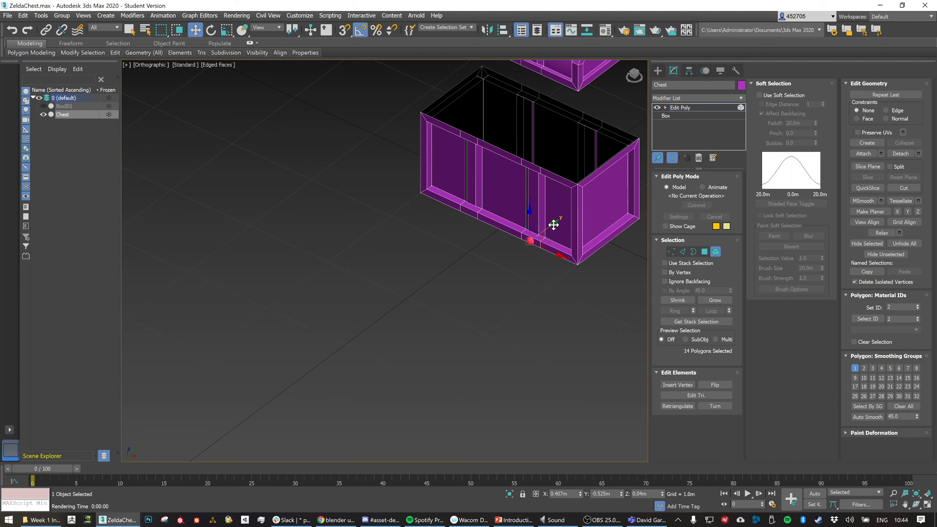
pyautogui.moveTo(553, 224); pyautogui.dragTo(542, 232)
pyautogui.click(539, 280)
pyautogui.moveTo(546, 174)
pyautogui.mouseDown(button='middle')
pyautogui.moveTo(513, 225)
pyautogui.moveTo(539, 208)
pyautogui.moveTo(546, 161)
pyautogui.moveTo(553, 185)
pyautogui.moveTo(548, 171)
pyautogui.mouseUp(button='middle')
pyautogui.keyDown('alt'); pyautogui.moveTo(552, 220); pyautogui.dragTo(544, 235, button='middle'); pyautogui.keyUp('alt')
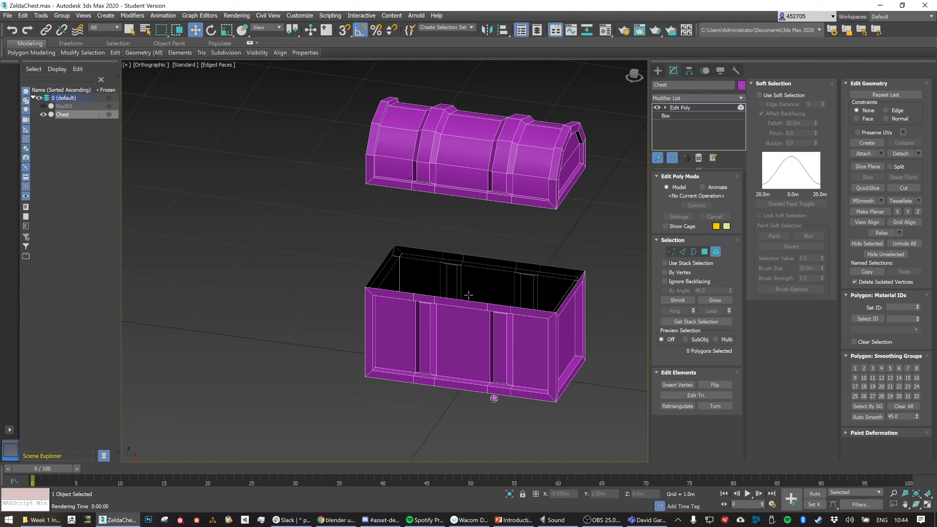
# Select the open top border of the chest base and extend it inward with scaled new faces to form a flat rim
pyautogui.keyDown('alt'); pyautogui.moveTo(484, 256); pyautogui.dragTo(512, 210, button='middle'); pyautogui.keyUp('alt')
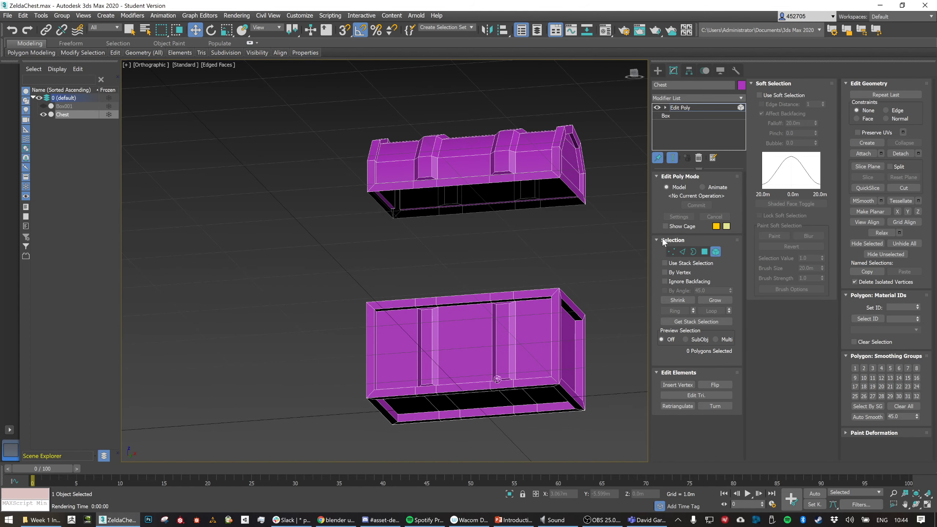
pyautogui.click(704, 251)
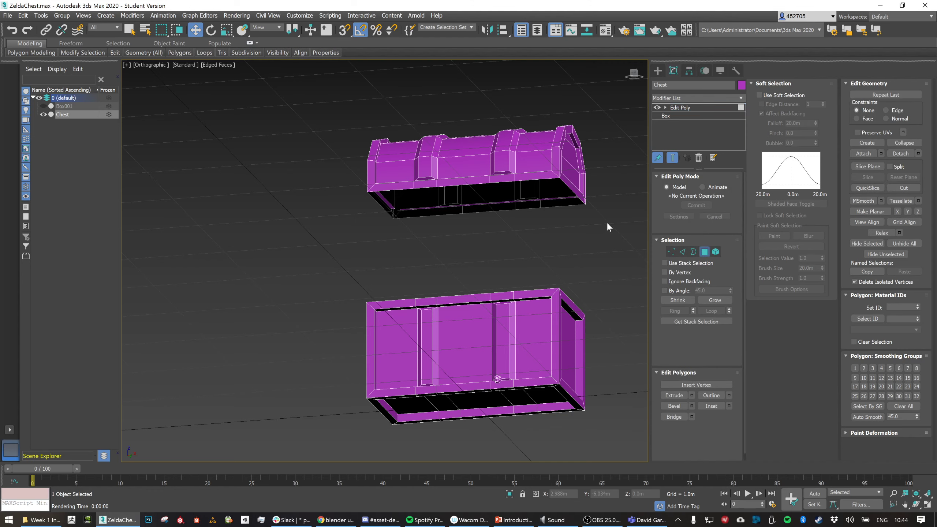
pyautogui.doubleClick(548, 149)
pyautogui.click(693, 251)
pyautogui.moveTo(582, 249); pyautogui.dragTo(520, 191)
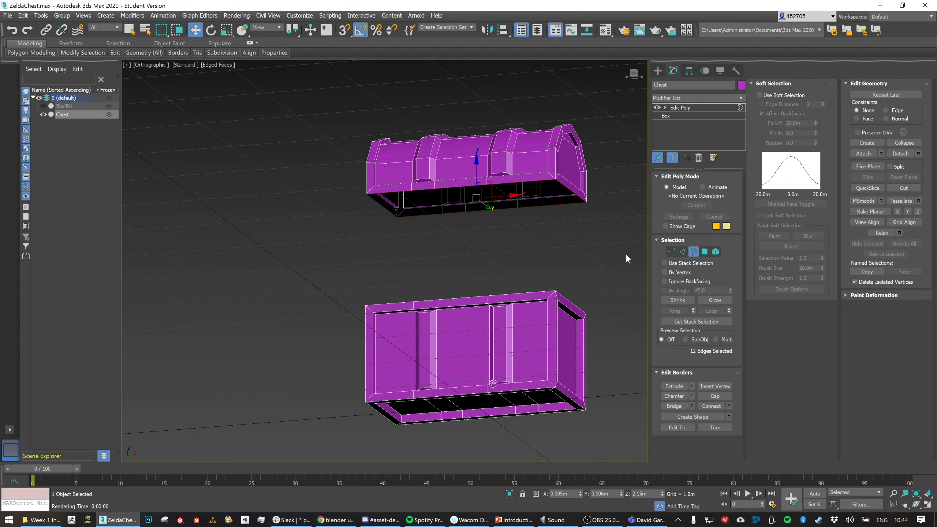
pyautogui.keyDown('alt'); pyautogui.moveTo(631, 258); pyautogui.dragTo(535, 250, button='middle'); pyautogui.keyUp('alt')
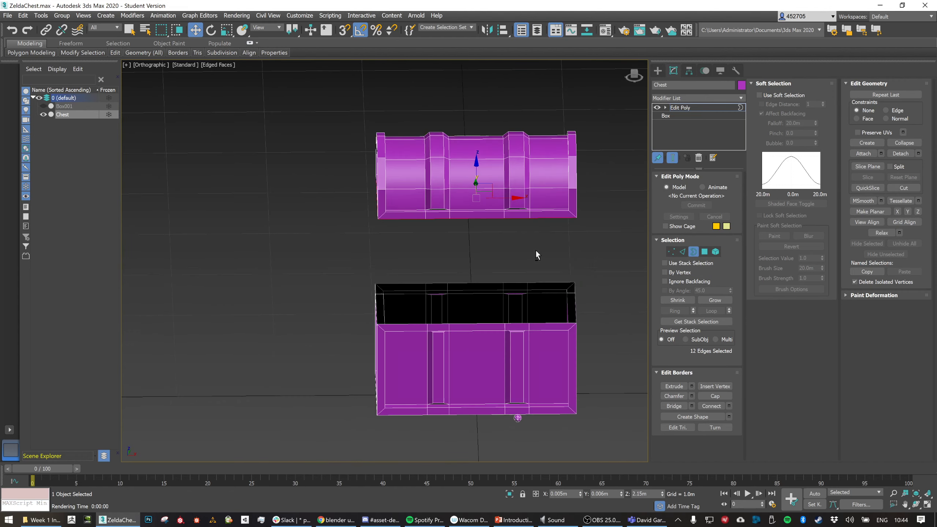
pyautogui.moveTo(538, 334); pyautogui.dragTo(536, 337)
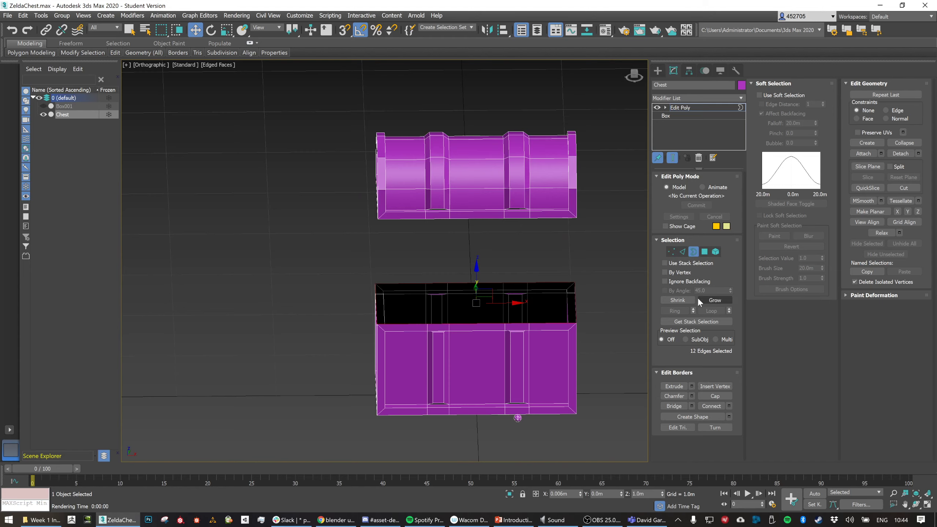
pyautogui.press('r')
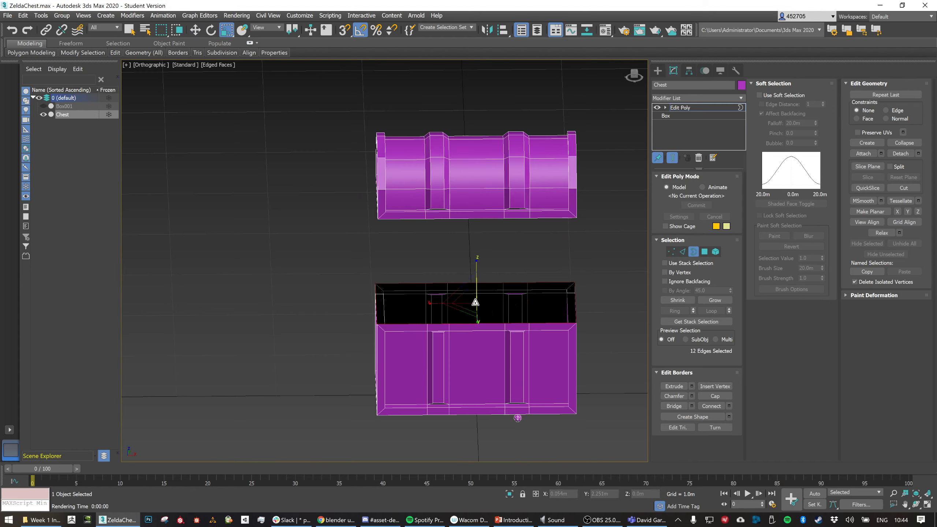
pyautogui.moveTo(464, 309); pyautogui.dragTo(468, 309)
pyautogui.keyDown('alt'); pyautogui.moveTo(468, 309); pyautogui.dragTo(493, 333, button='middle'); pyautogui.keyUp('alt')
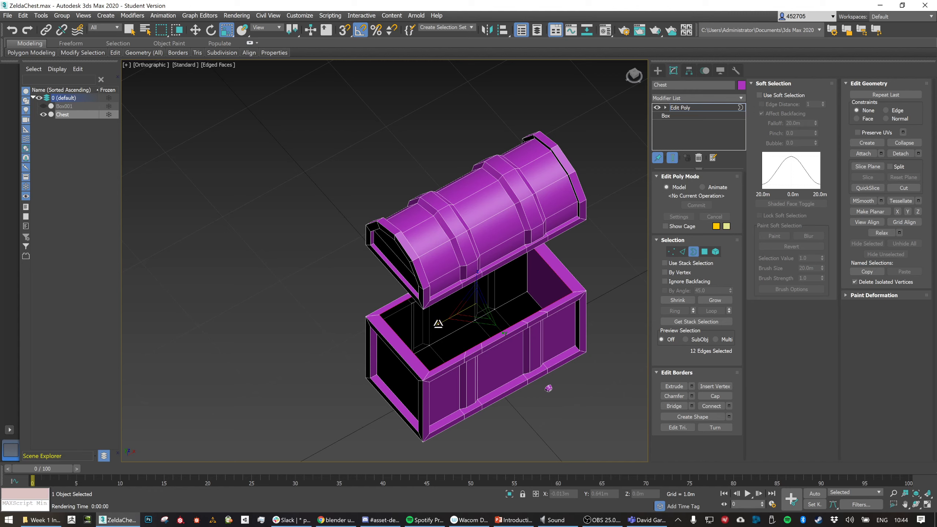
pyautogui.moveTo(434, 325); pyautogui.dragTo(436, 323)
pyautogui.moveTo(496, 329); pyautogui.dragTo(497, 325)
pyautogui.keyDown('alt'); pyautogui.moveTo(494, 328); pyautogui.dragTo(489, 310, button='middle'); pyautogui.keyUp('alt')
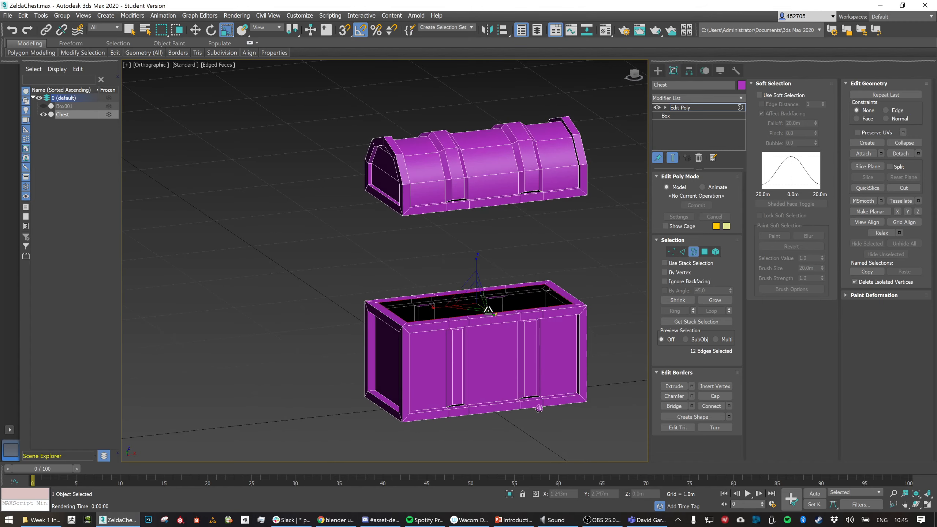
# Extend the base's inner border down to about Z 0.192 m as inner walls and cap it to make the floor
pyautogui.press('w')
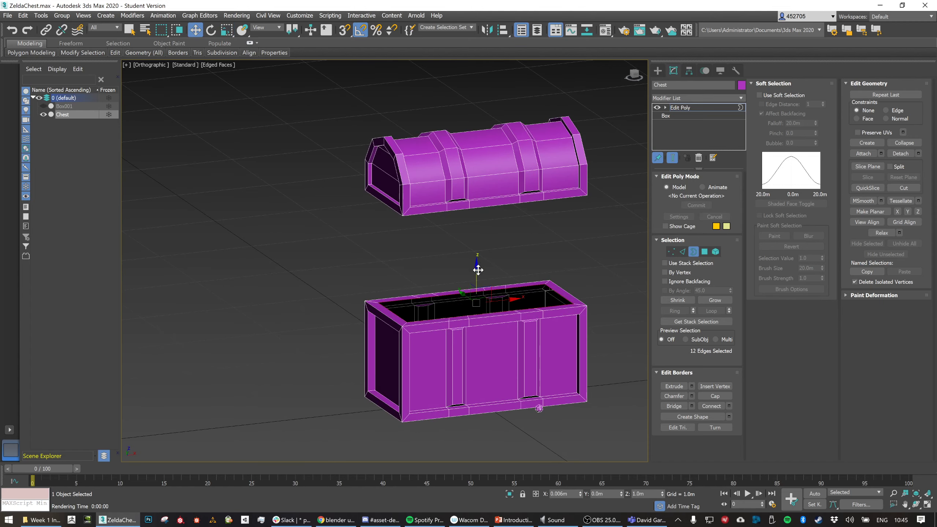
pyautogui.moveTo(475, 267); pyautogui.dragTo(483, 305)
pyautogui.keyDown('alt'); pyautogui.moveTo(483, 304); pyautogui.dragTo(483, 318, button='middle'); pyautogui.keyUp('alt')
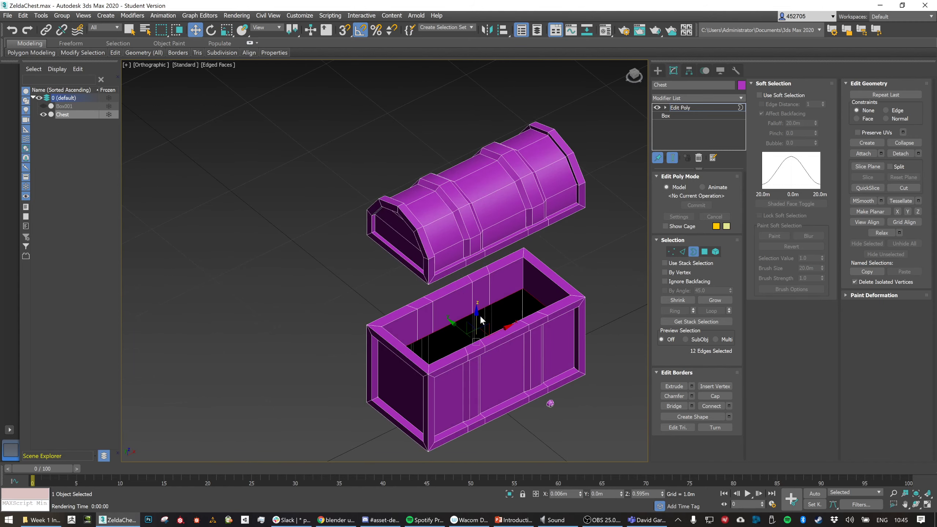
pyautogui.moveTo(477, 311); pyautogui.dragTo(479, 334)
pyautogui.keyDown('alt'); pyautogui.moveTo(478, 335); pyautogui.dragTo(491, 347, button='middle'); pyautogui.keyUp('alt')
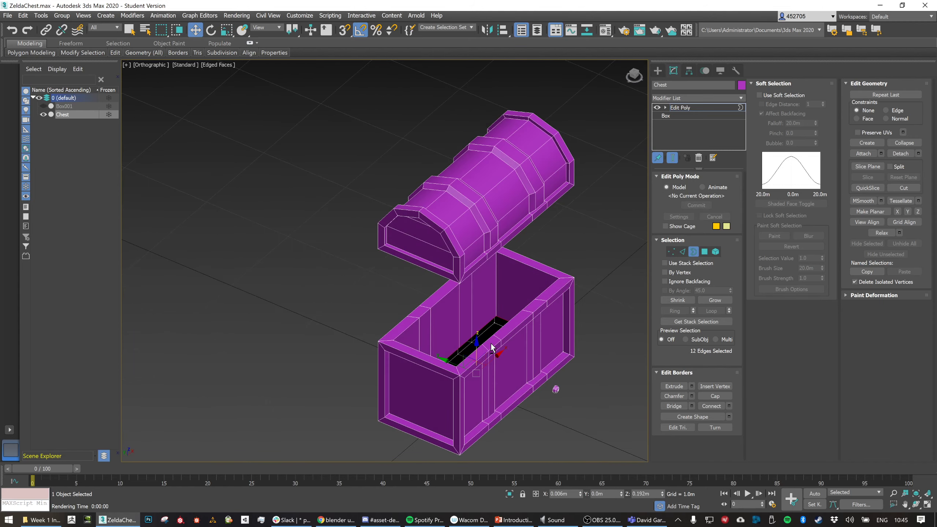
pyautogui.click(710, 398)
# Select the lid's open bottom border and extend it inward with scaled new faces to form a flat rim
pyautogui.keyDown('alt'); pyautogui.moveTo(586, 313); pyautogui.dragTo(586, 273, button='middle'); pyautogui.keyUp('alt')
pyautogui.keyDown('alt'); pyautogui.moveTo(546, 200); pyautogui.dragTo(551, 205, button='middle'); pyautogui.keyUp('alt')
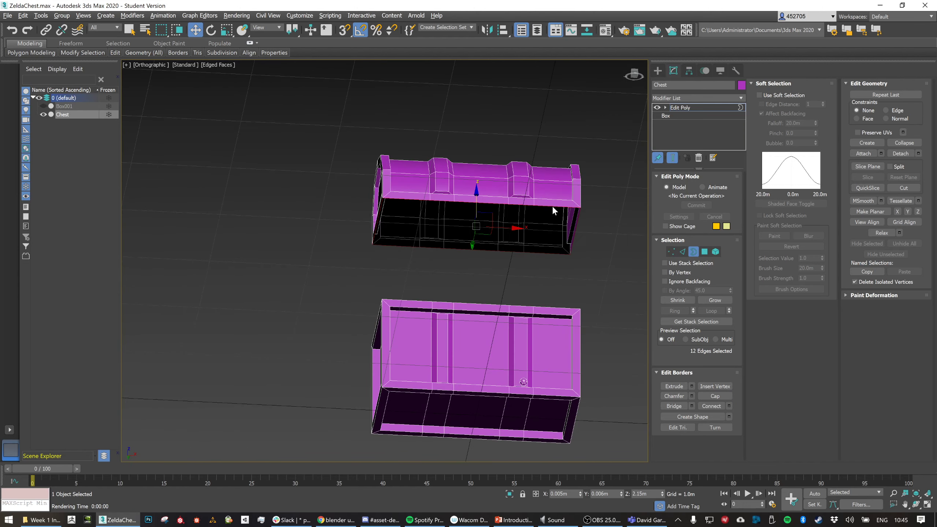
pyautogui.press('r')
pyautogui.keyDown('alt'); pyautogui.moveTo(498, 240); pyautogui.dragTo(477, 215, button='middle'); pyautogui.keyUp('alt')
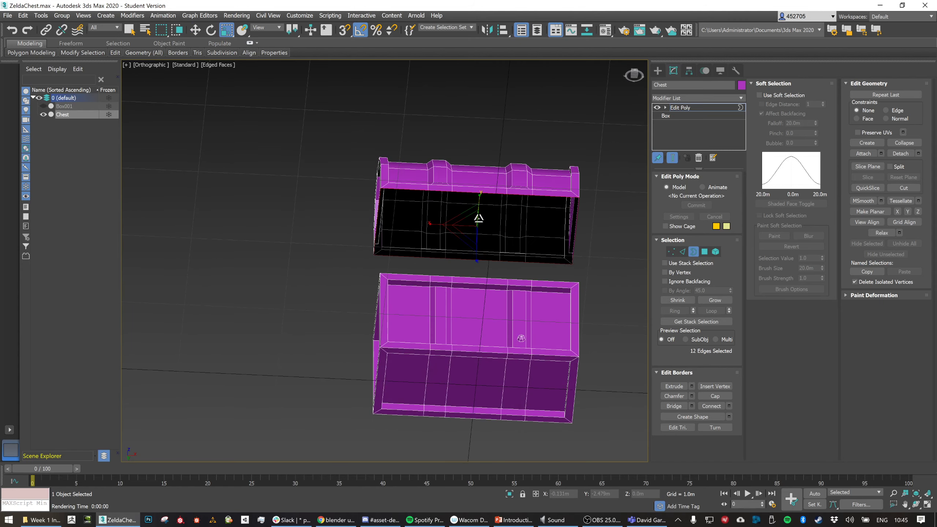
pyautogui.moveTo(465, 215); pyautogui.dragTo(436, 223)
pyautogui.keyDown('alt'); pyautogui.moveTo(453, 229); pyautogui.dragTo(497, 235, button='middle'); pyautogui.keyUp('alt')
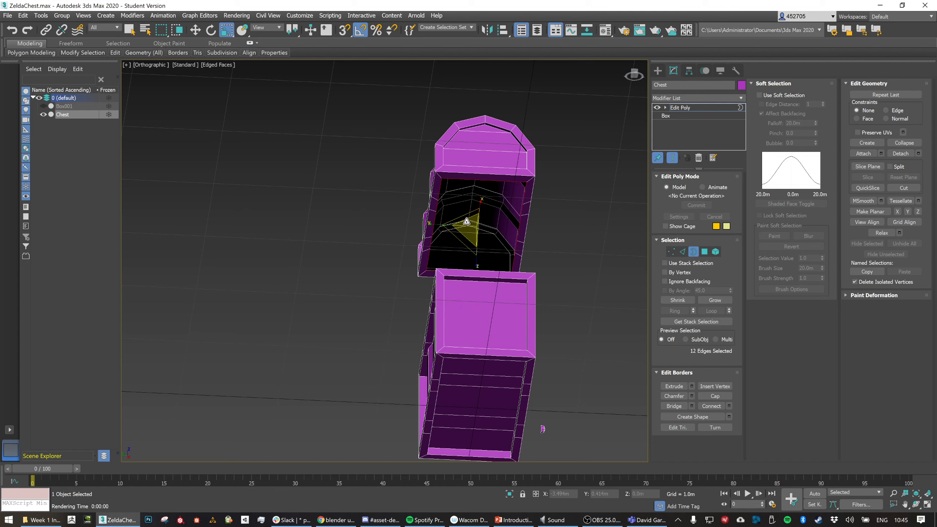
pyautogui.moveTo(469, 224); pyautogui.dragTo(470, 230)
# Extend the lid's inner border up to about Z 2.341 m as inner walls and cap the opening
pyautogui.press('w')
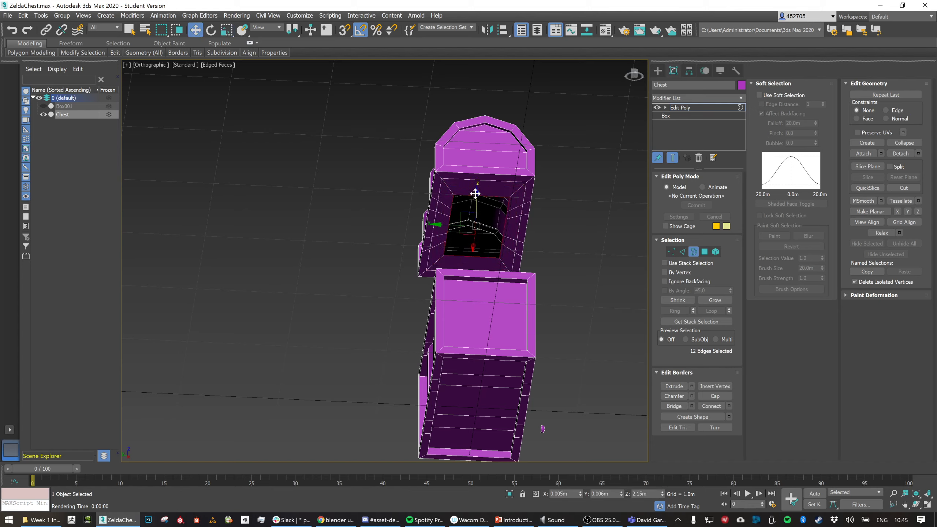
pyautogui.moveTo(475, 194); pyautogui.dragTo(476, 161)
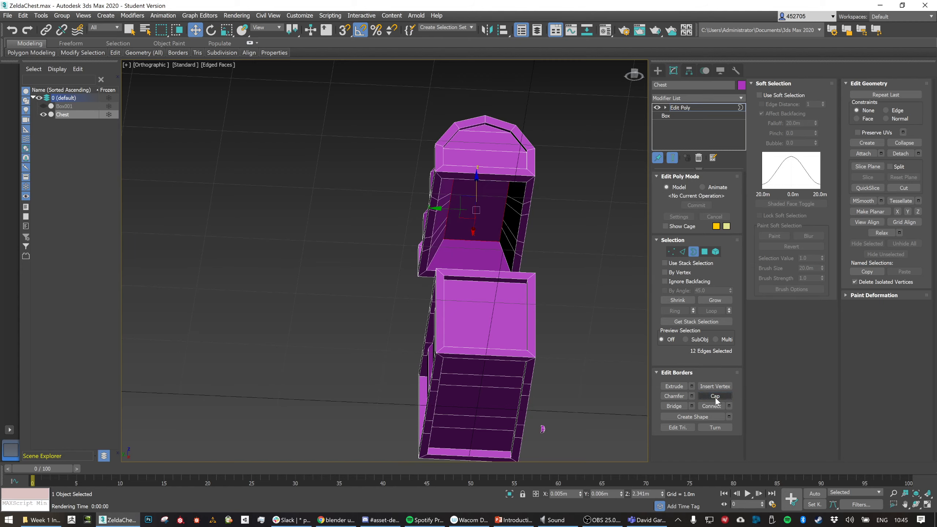
pyautogui.keyDown('alt'); pyautogui.moveTo(511, 203); pyautogui.dragTo(481, 198, button='middle'); pyautogui.keyUp('alt')
pyautogui.click(509, 130)
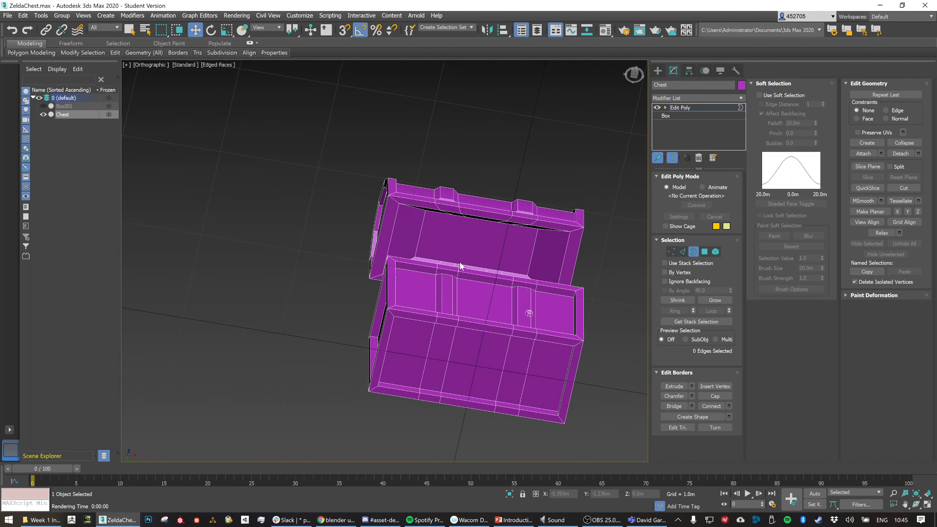
# Connect three pairs of opposite vertices with edges across the cap inside the lid
pyautogui.click(668, 253)
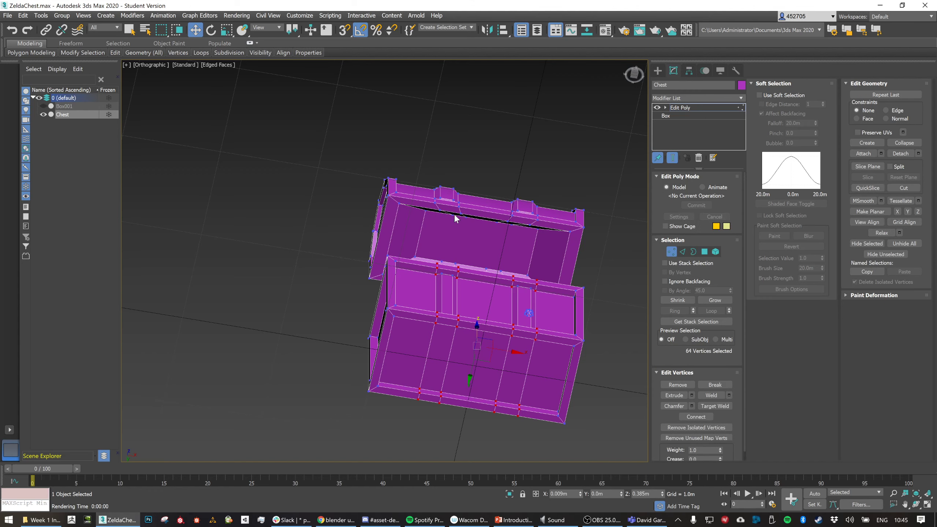
pyautogui.moveTo(452, 214); pyautogui.dragTo(442, 265)
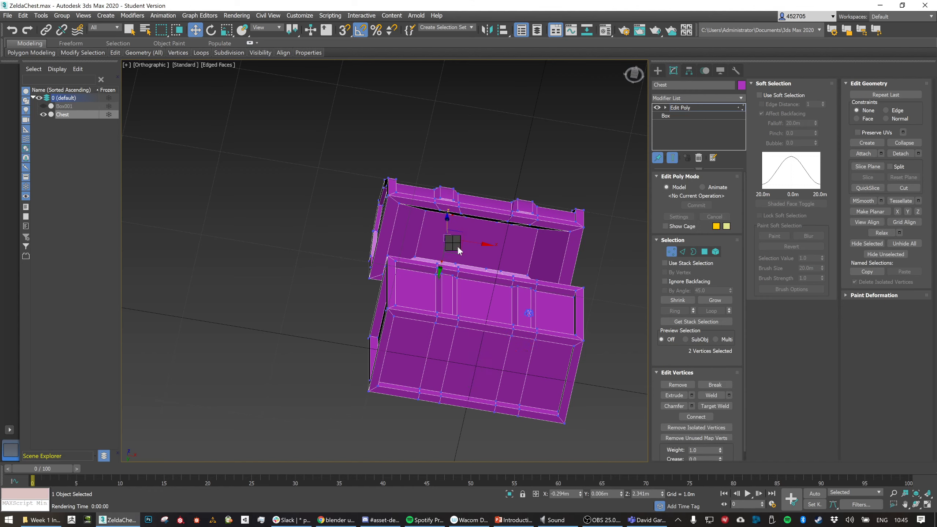
pyautogui.rightClick(459, 251)
pyautogui.click(437, 278)
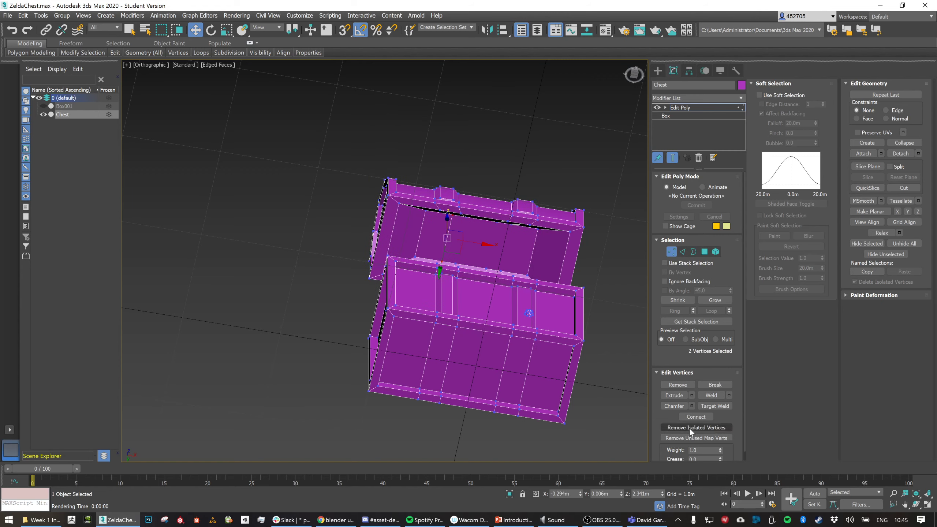
pyautogui.click(457, 263)
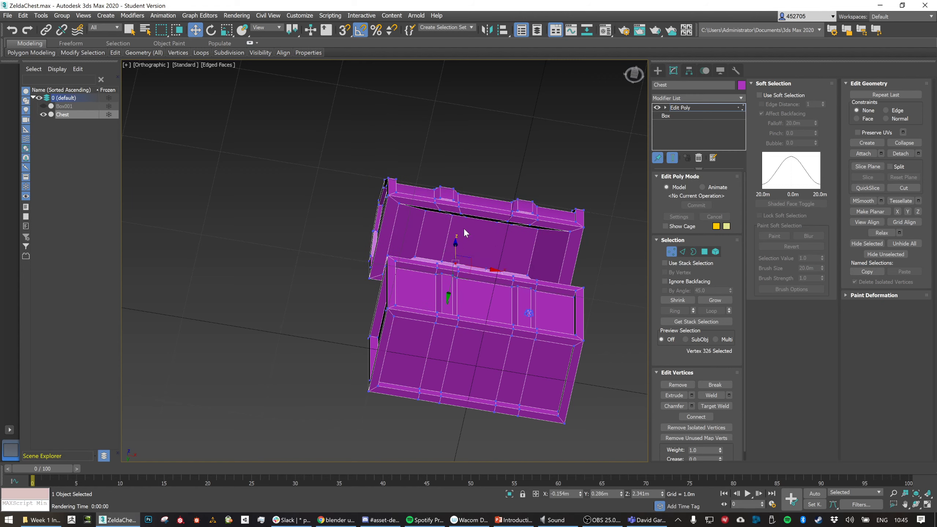
pyautogui.keyDown('ctrl'); pyautogui.click(466, 217); pyautogui.keyUp('ctrl')
pyautogui.click(487, 269)
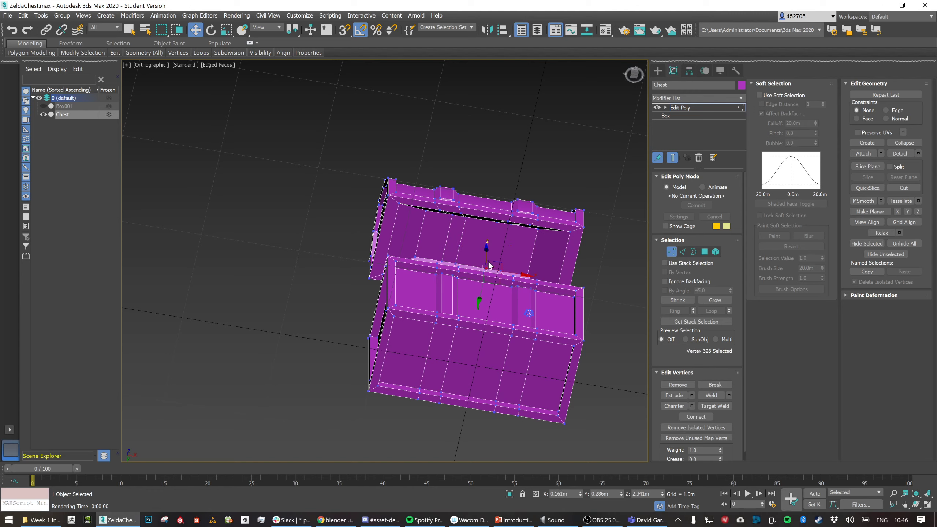
pyautogui.keyDown('ctrl'); pyautogui.click(497, 221); pyautogui.keyUp('ctrl')
pyautogui.rightClick(493, 222)
pyautogui.click(462, 253)
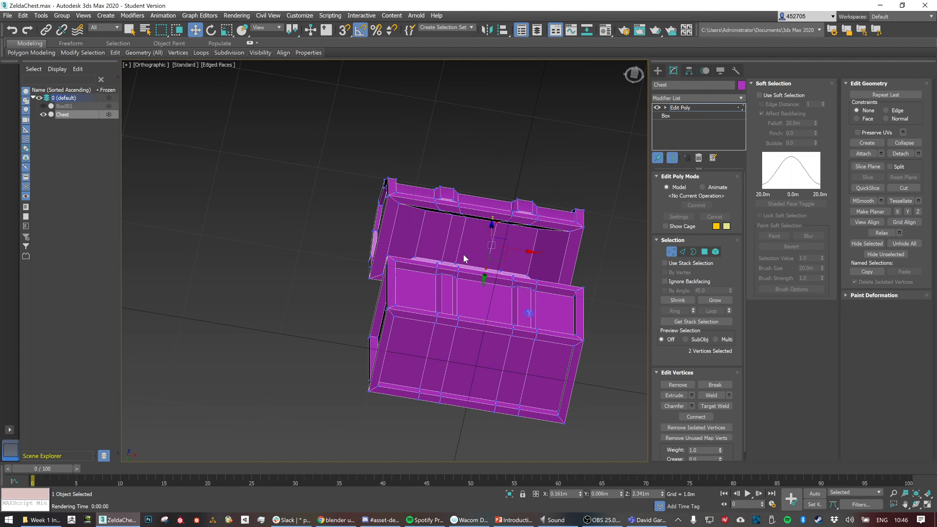
# Connect another pair of opposite vertices across the cap inside the lid and return to whole-object editing
pyautogui.click(500, 272)
pyautogui.keyDown('ctrl'); pyautogui.click(510, 226); pyautogui.keyUp('ctrl')
pyautogui.rightClick(507, 222)
pyautogui.click(498, 257)
pyautogui.keyDown('alt'); pyautogui.moveTo(538, 250); pyautogui.dragTo(519, 248, button='middle'); pyautogui.keyUp('alt')
pyautogui.click(671, 252)
pyautogui.scroll(-3, 530, 234)
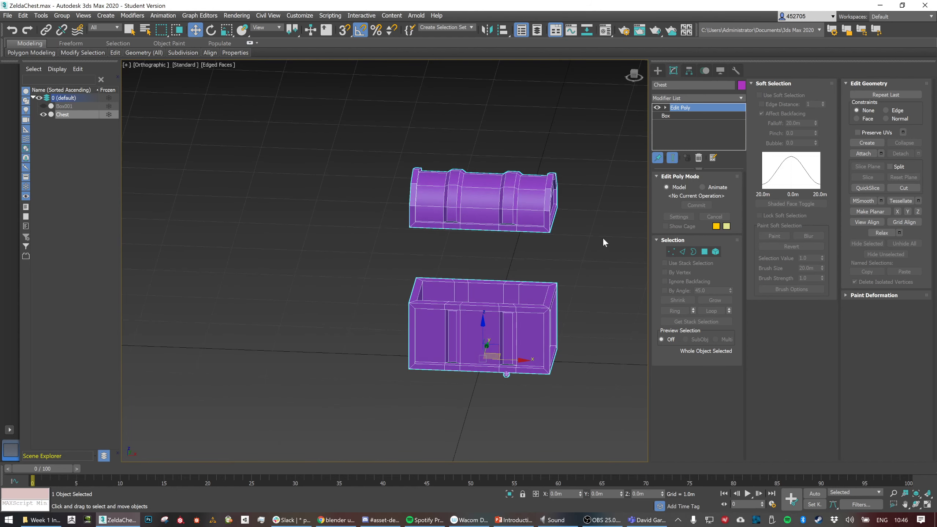
# Create a box about 0.33 m wide and 0.14 m deep on the ground in front of the chest base
pyautogui.keyDown('alt'); pyautogui.moveTo(602, 233); pyautogui.dragTo(541, 251, button='middle'); pyautogui.keyUp('alt')
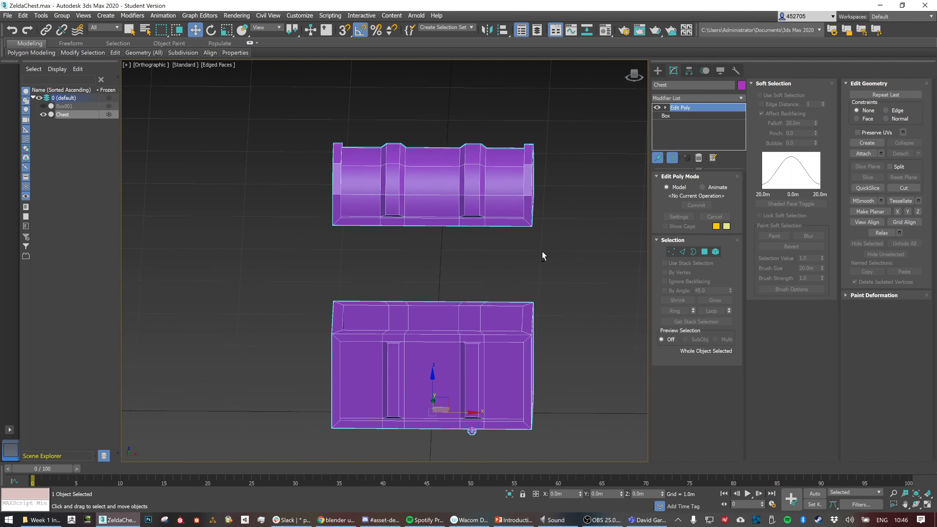
pyautogui.click(657, 73)
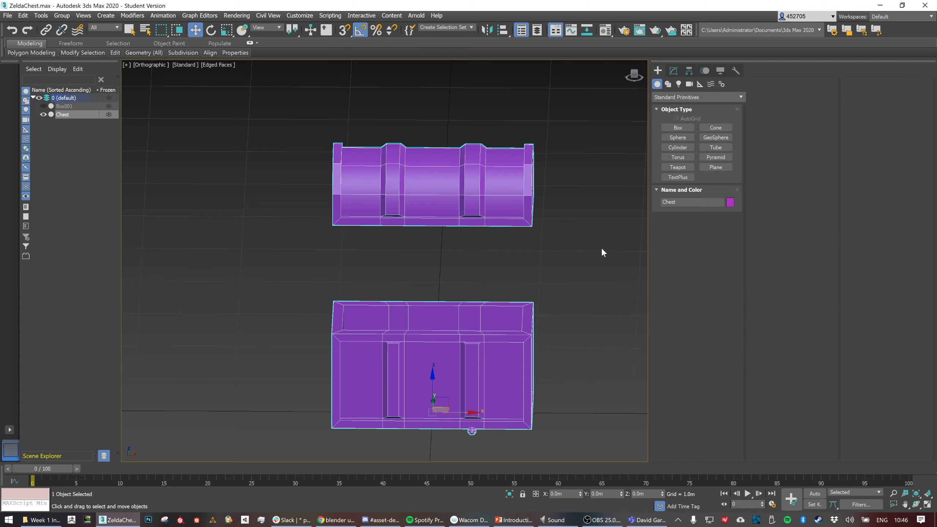
pyautogui.keyDown('alt'); pyautogui.moveTo(542, 334); pyautogui.dragTo(436, 399, button='middle'); pyautogui.keyUp('alt')
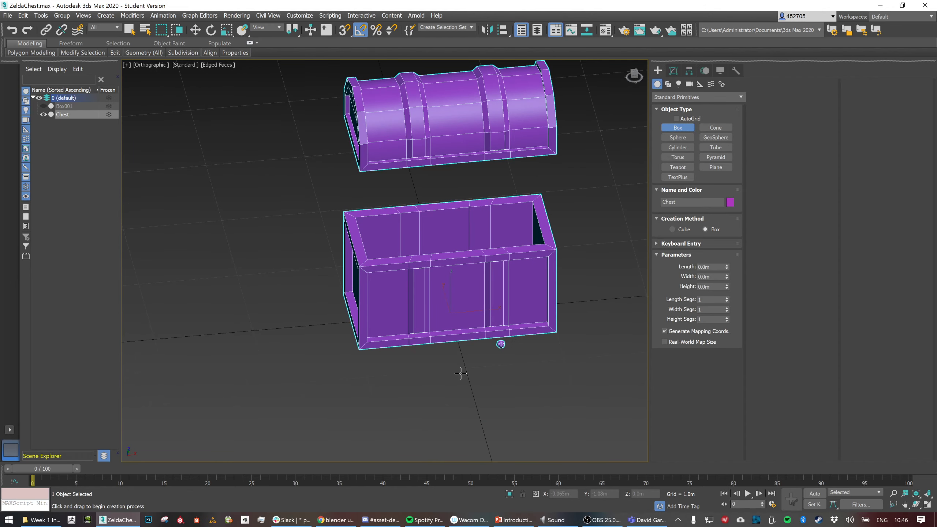
pyautogui.moveTo(460, 375); pyautogui.dragTo(495, 372)
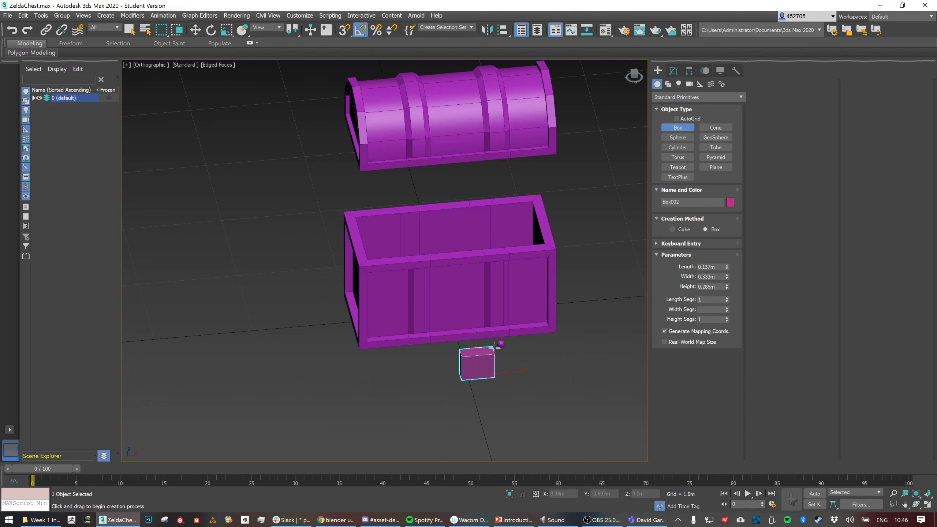
pyautogui.click(496, 342)
pyautogui.press('w')
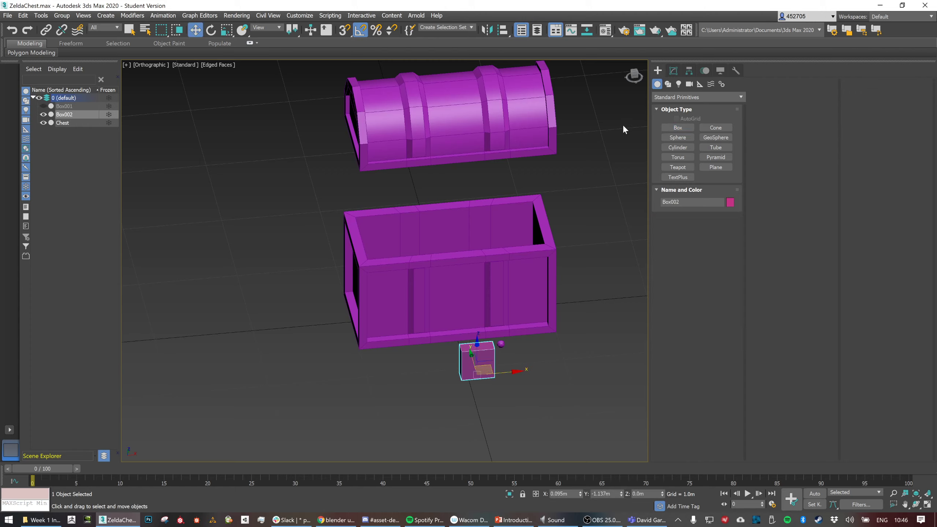
# Move the new box up to the middle of the base's front, slightly above its upper rim, in the front view
pyautogui.click(634, 79)
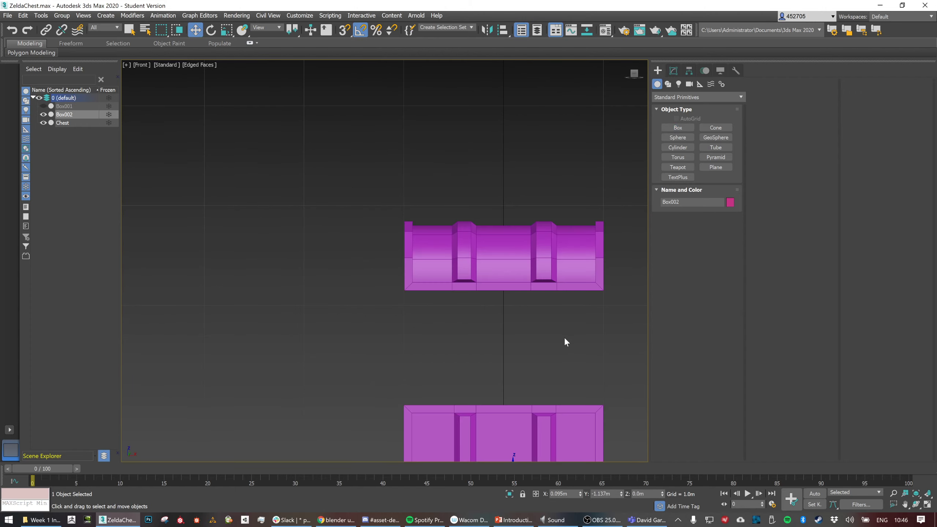
pyautogui.moveTo(565, 341); pyautogui.dragTo(544, 226, button='middle')
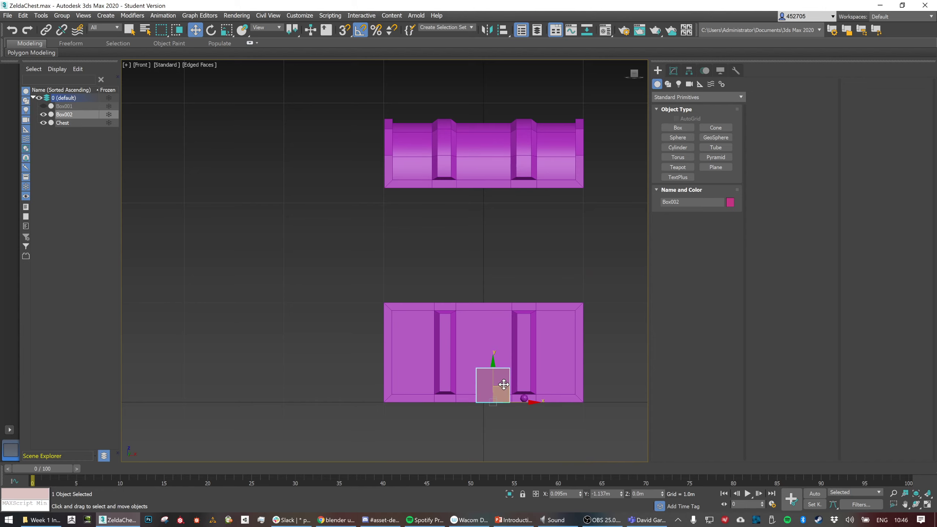
pyautogui.moveTo(504, 382); pyautogui.dragTo(471, 276)
pyautogui.keyDown('alt'); pyautogui.moveTo(471, 277); pyautogui.dragTo(512, 291, button='middle'); pyautogui.keyUp('alt')
pyautogui.click(526, 338)
# Attach the new box to the Chest object
pyautogui.click(407, 331)
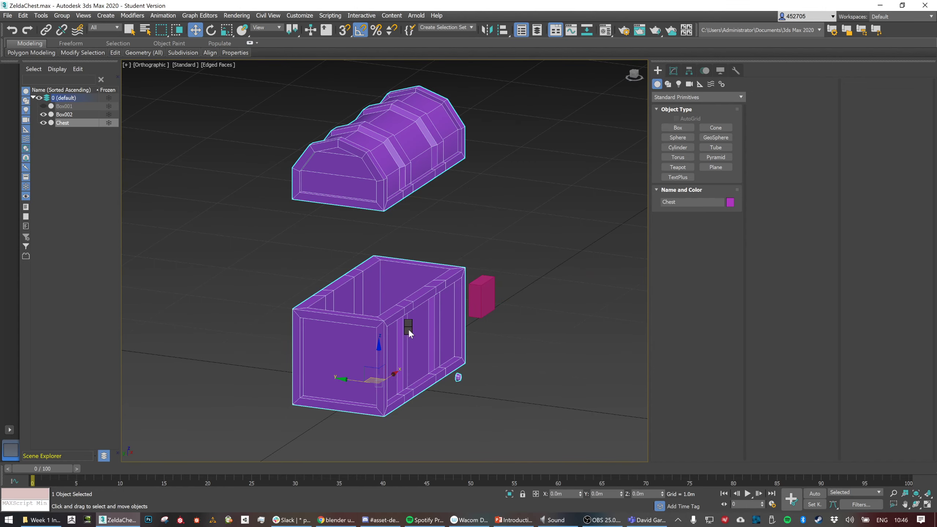
pyautogui.rightClick(408, 328)
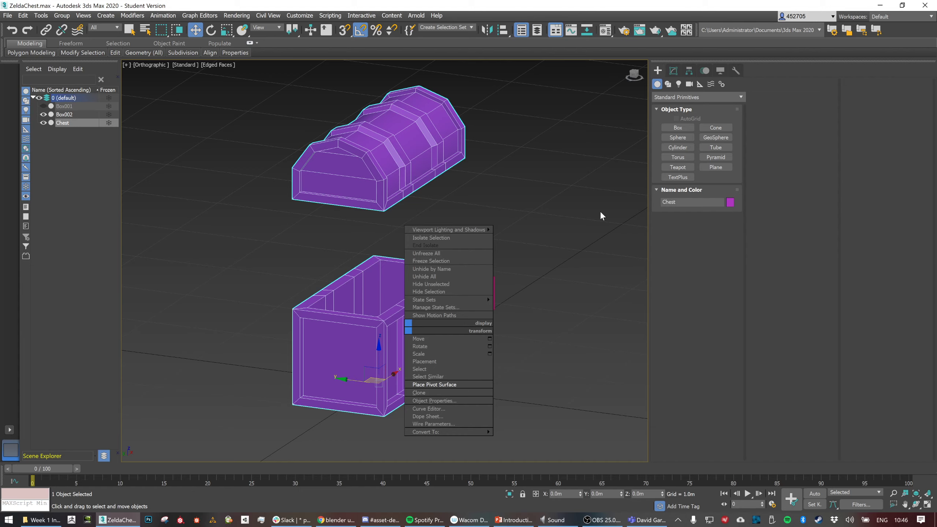
pyautogui.rightClick(412, 319)
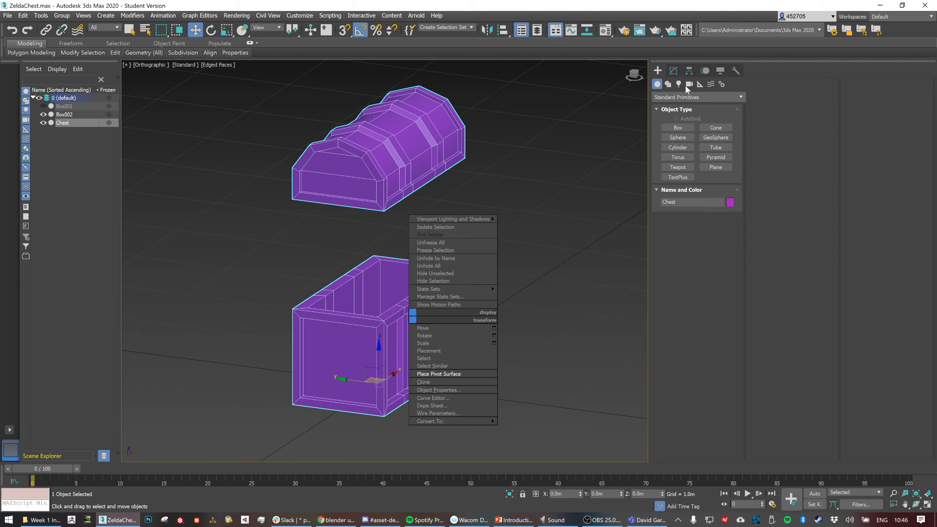
pyautogui.click(672, 71)
pyautogui.rightClick(383, 313)
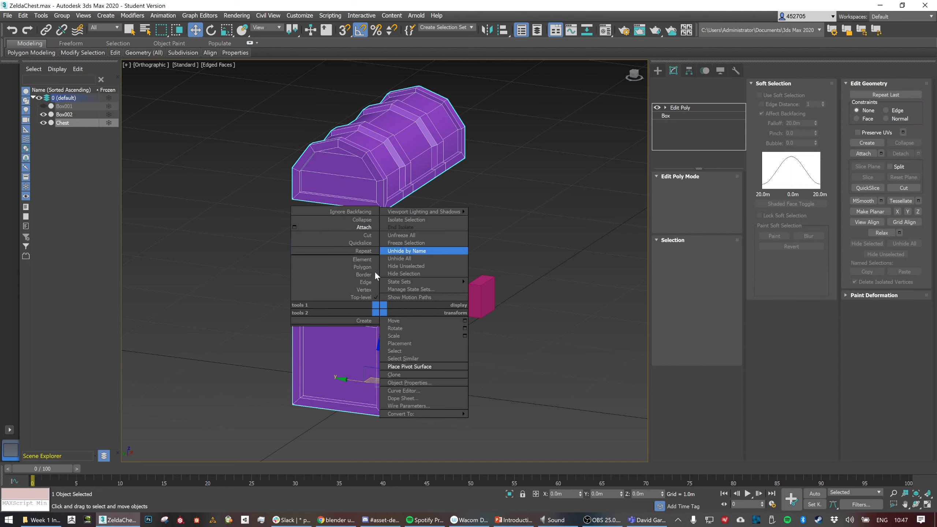
pyautogui.click(364, 226)
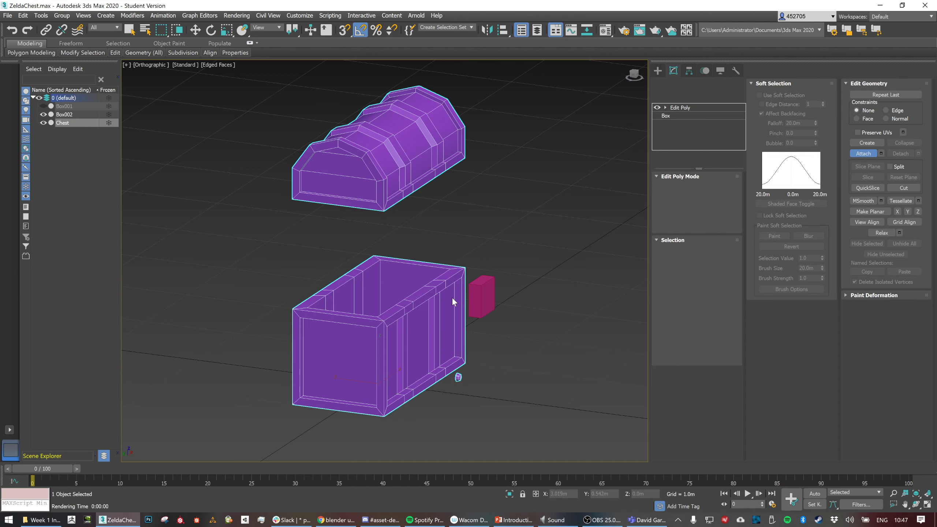
pyautogui.click(480, 296)
pyautogui.click(868, 156)
pyautogui.click(542, 271)
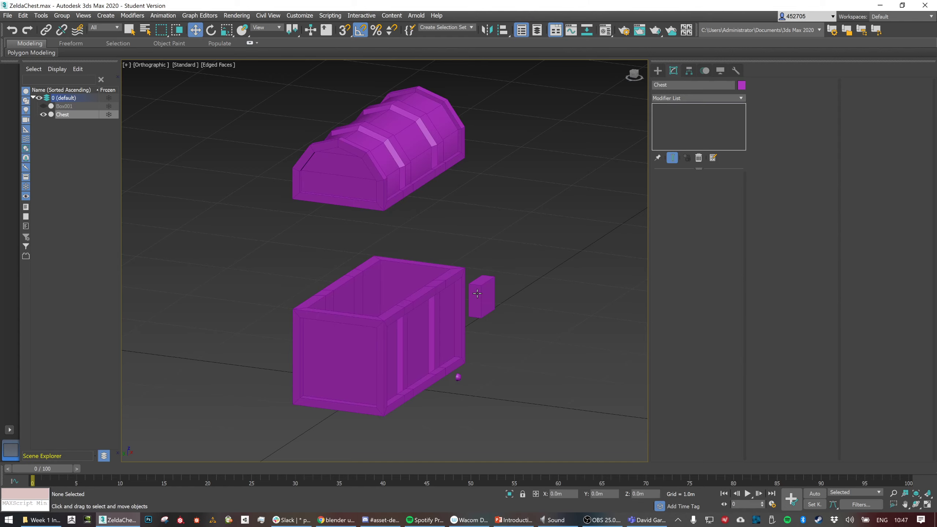
# Render the chest from several angles to examine how its surfaces are shaded
pyautogui.moveTo(481, 312); pyautogui.dragTo(466, 313, button='middle')
pyautogui.click(466, 305)
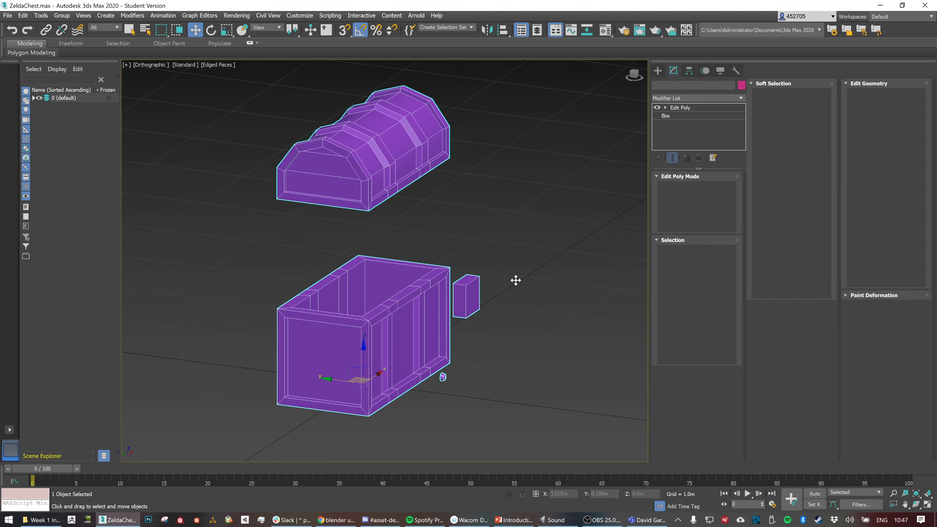
pyautogui.moveTo(515, 271)
pyautogui.keyDown('alt'); pyautogui.mouseDown(button='middle')
pyautogui.moveTo(494, 275)
pyautogui.moveTo(509, 272)
pyautogui.mouseUp(button='middle'); pyautogui.keyUp('alt')
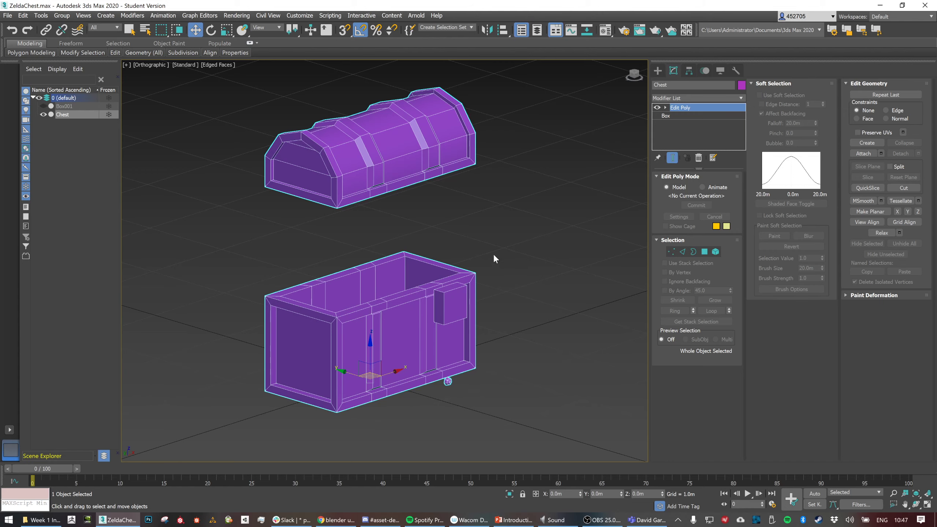
pyautogui.moveTo(493, 253); pyautogui.dragTo(518, 273, button='middle')
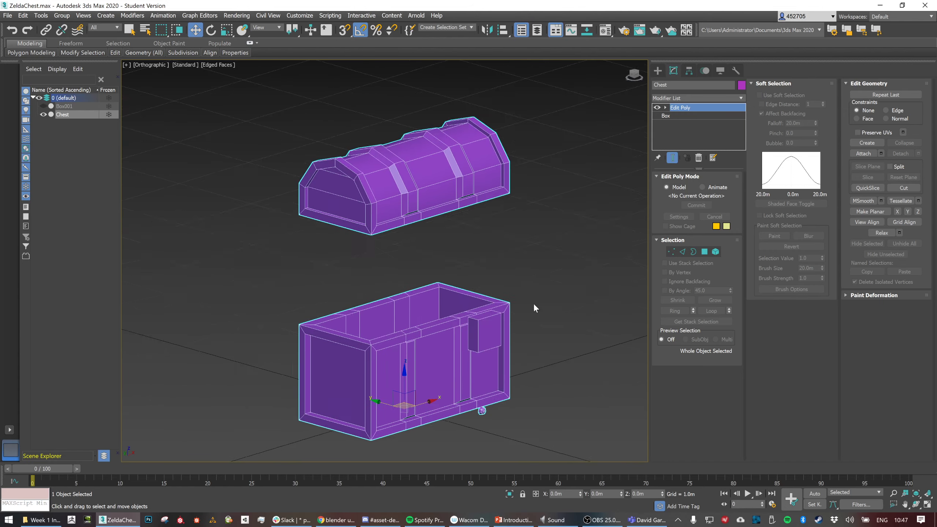
pyautogui.keyDown('alt'); pyautogui.moveTo(535, 307); pyautogui.dragTo(520, 306, button='middle'); pyautogui.keyUp('alt')
pyautogui.hotkey('shift', 'q')
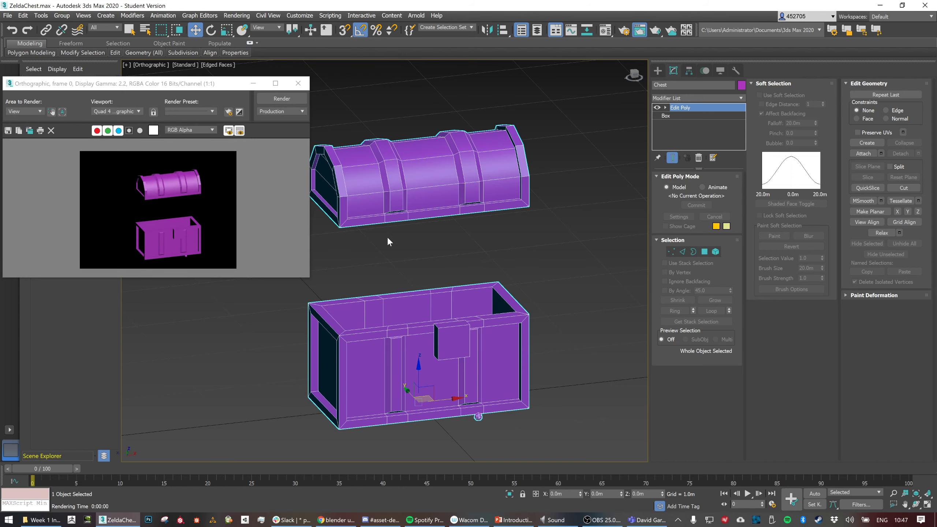
pyautogui.scroll(2, 387, 236)
pyautogui.moveTo(451, 251); pyautogui.dragTo(491, 206, button='middle')
pyautogui.hotkey('shift', 'q')
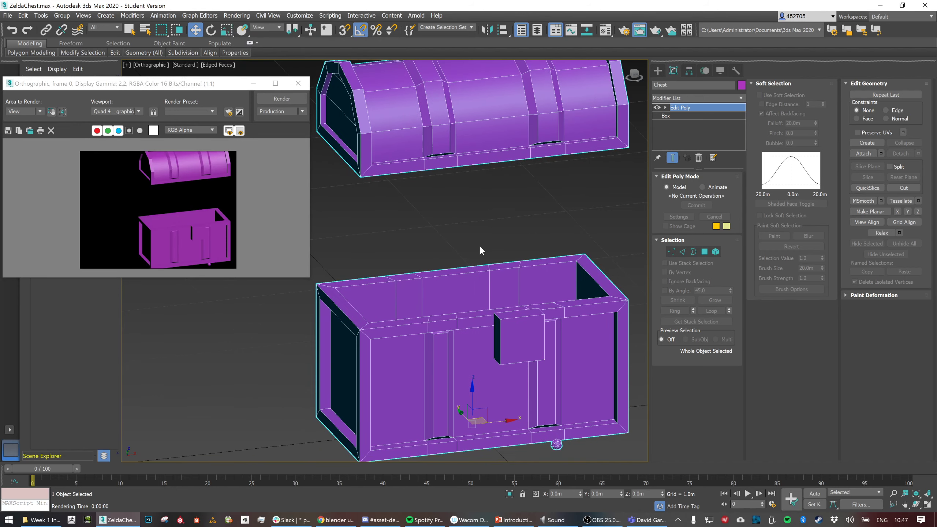
pyautogui.keyDown('alt'); pyautogui.moveTo(480, 247); pyautogui.dragTo(493, 245, button='middle'); pyautogui.keyUp('alt')
pyautogui.hotkey('shift', 'q')
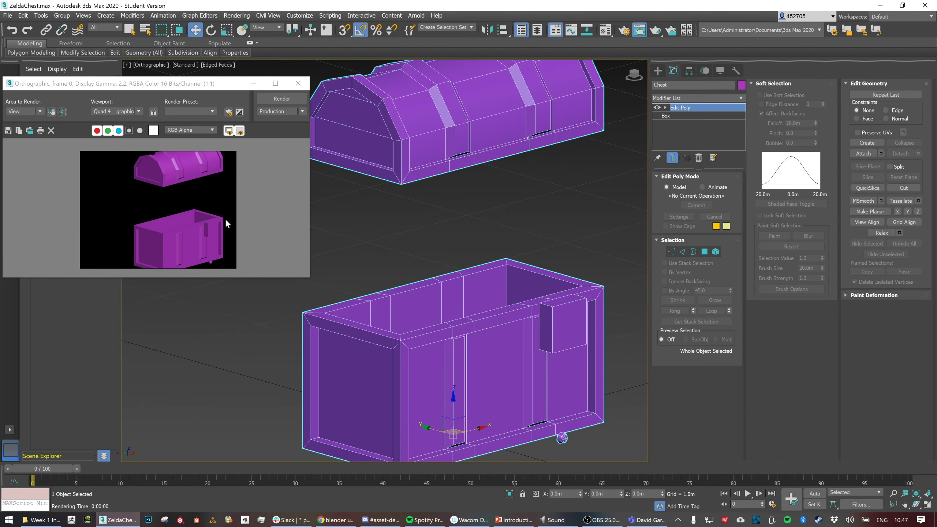
pyautogui.moveTo(508, 247); pyautogui.dragTo(505, 274, button='middle')
pyautogui.hotkey('shift', 'q')
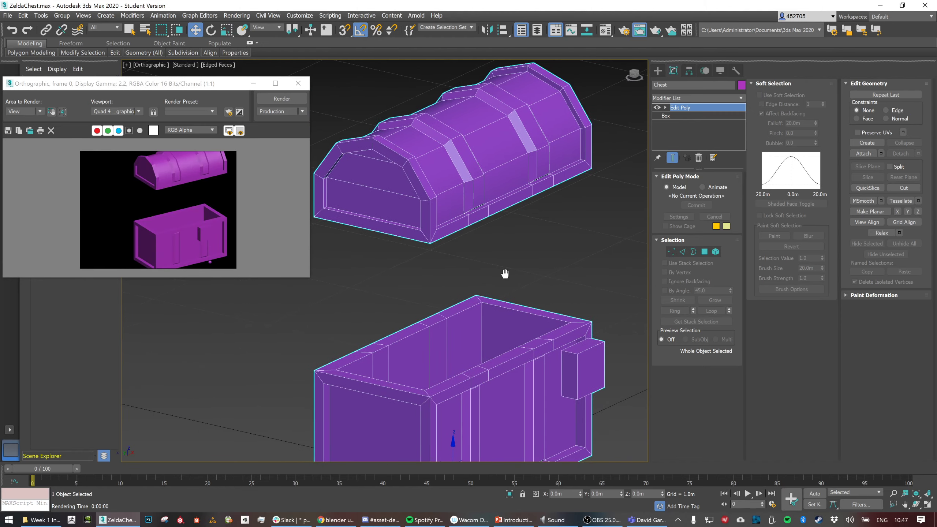
pyautogui.hotkey('shift', 'q')
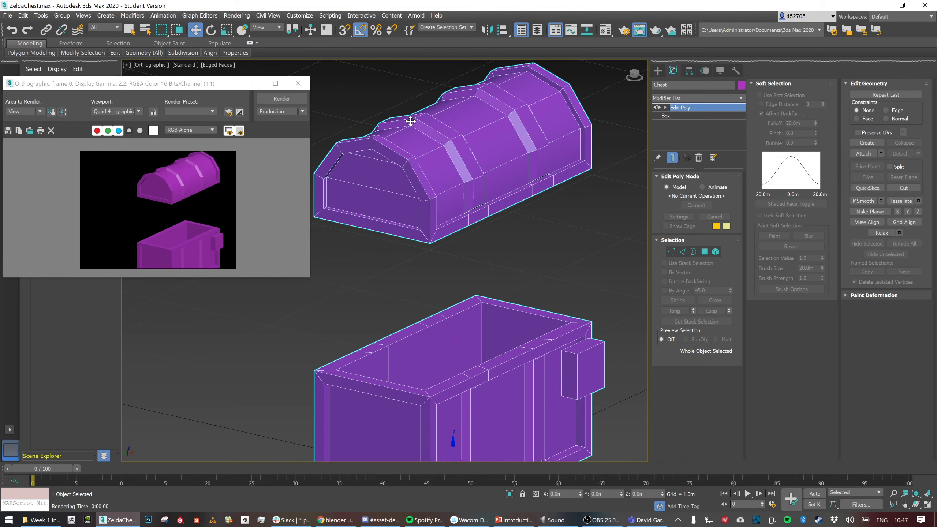
pyautogui.keyDown('alt'); pyautogui.moveTo(433, 238); pyautogui.dragTo(472, 258, button='middle'); pyautogui.keyUp('alt')
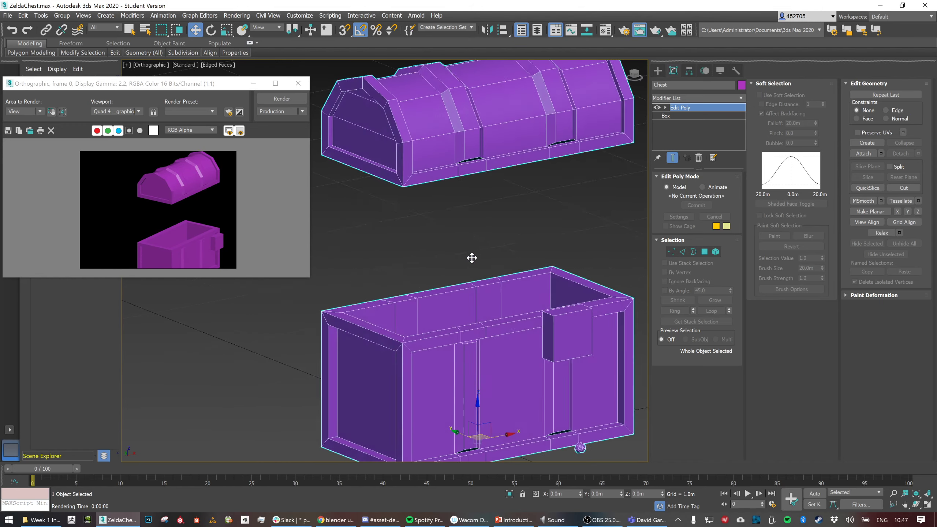
pyautogui.hotkey('shift', 'q')
pyautogui.scroll(-2, 504, 278)
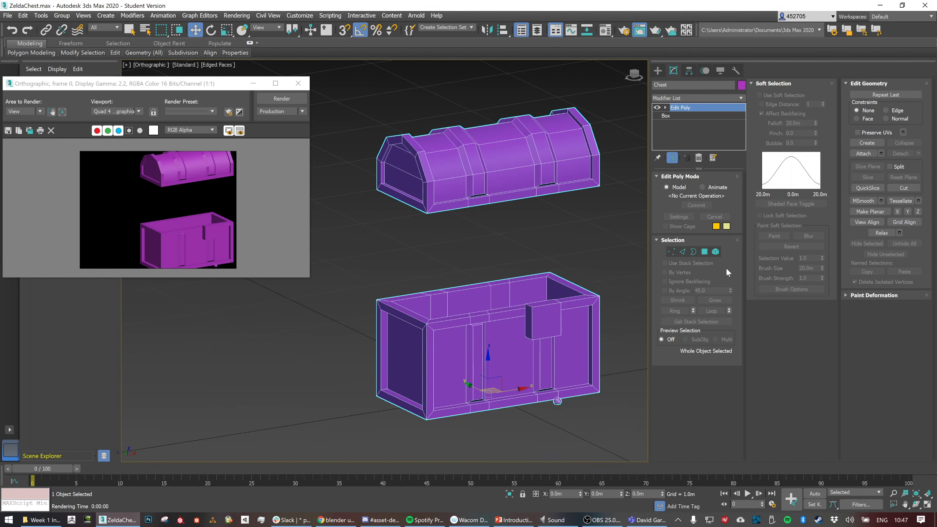
# Clear the smoothing groups on all elements of the chest and render it to check the shading
pyautogui.click(714, 251)
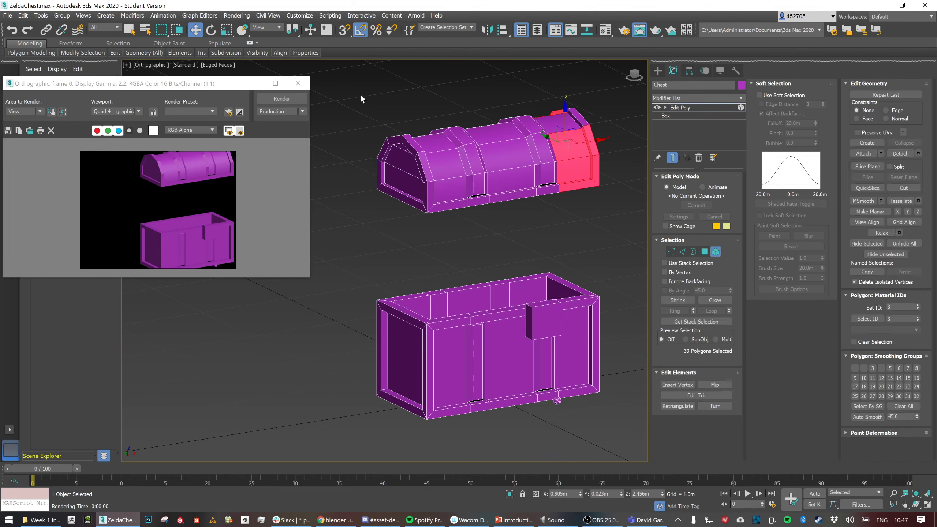
pyautogui.hotkey('ctrl', 'a')
pyautogui.keyDown('alt'); pyautogui.moveTo(438, 253); pyautogui.dragTo(455, 251, button='middle'); pyautogui.keyUp('alt')
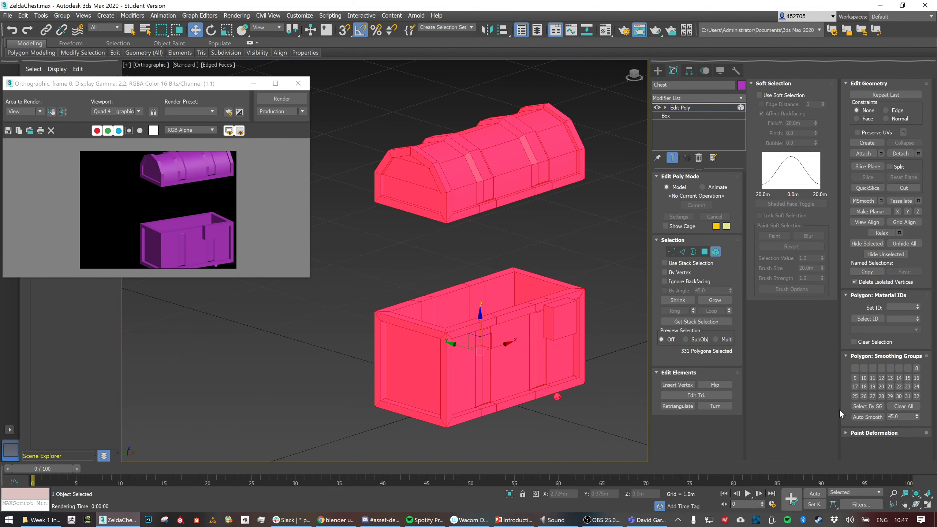
pyautogui.click(904, 406)
pyautogui.click(539, 233)
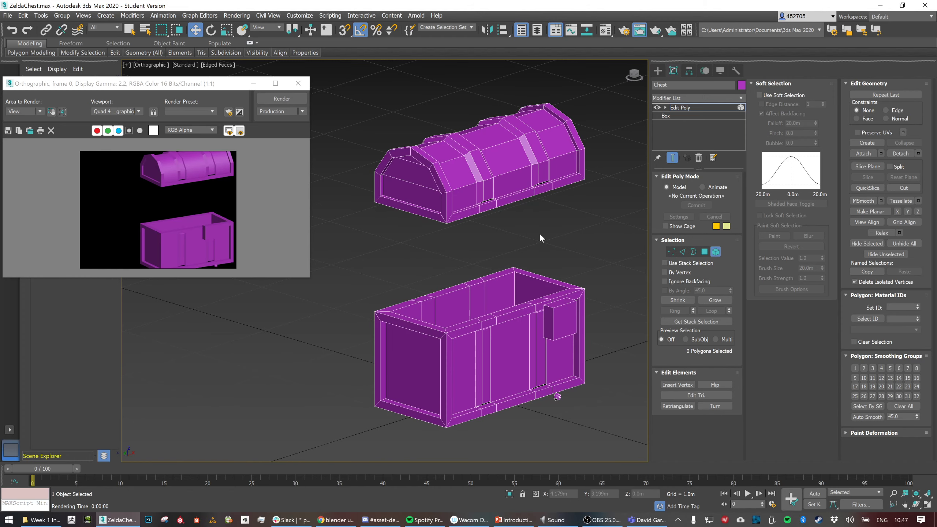
pyautogui.hotkey('shift', 'q')
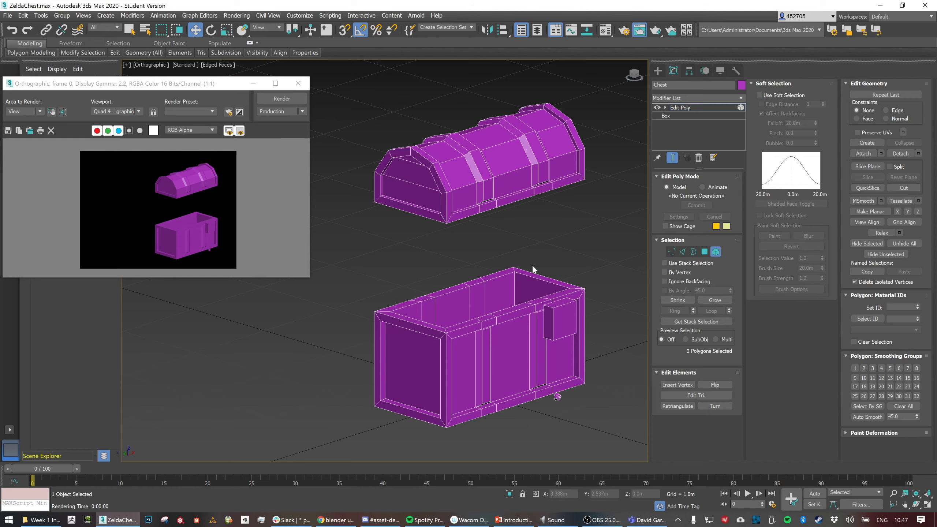
pyautogui.scroll(3, 532, 265)
pyautogui.scroll(-3, 532, 260)
pyautogui.keyDown('alt'); pyautogui.moveTo(537, 260); pyautogui.dragTo(519, 246, button='middle'); pyautogui.keyUp('alt')
pyautogui.click(714, 252)
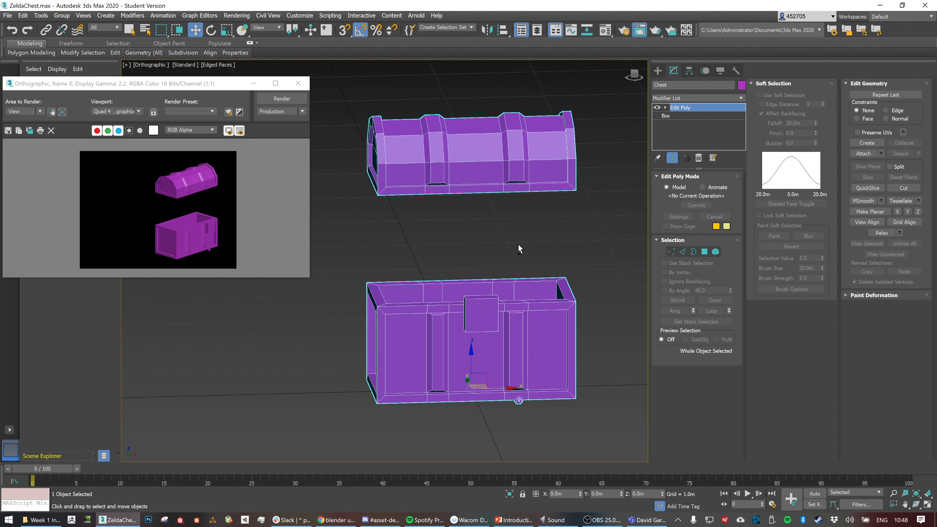
# Select the base's upper rim vertices without those of the front box and lower them slightly
pyautogui.keyDown('alt'); pyautogui.moveTo(444, 249); pyautogui.dragTo(479, 247, button='middle'); pyautogui.keyUp('alt')
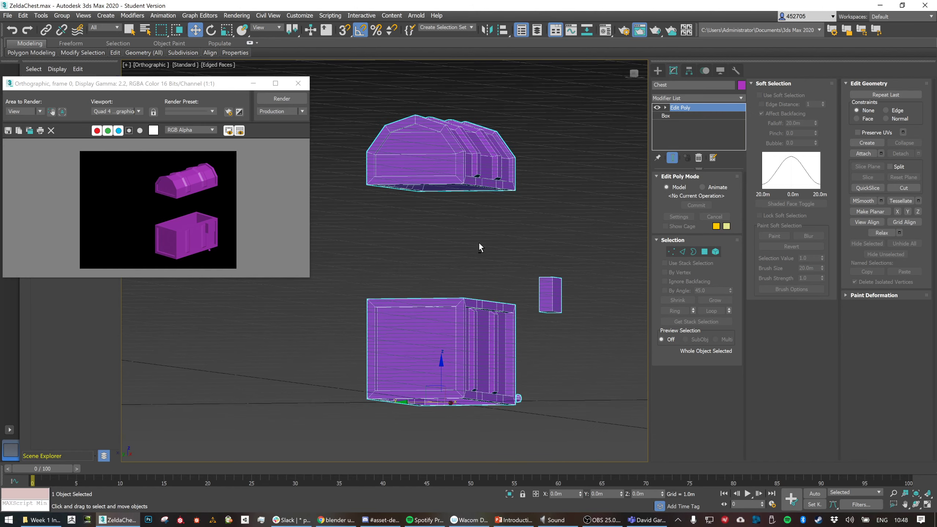
pyautogui.click(670, 251)
pyautogui.moveTo(580, 327); pyautogui.dragTo(580, 326)
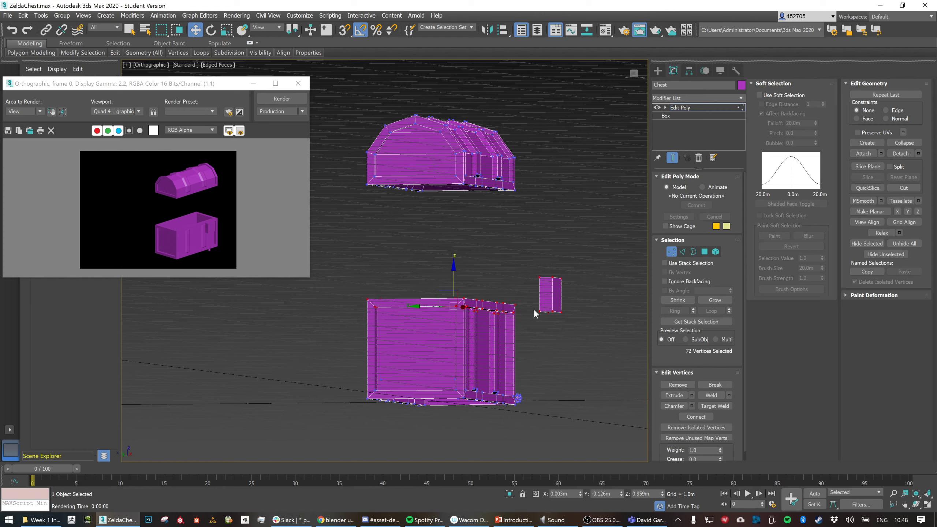
pyautogui.keyDown('alt'); pyautogui.moveTo(531, 271); pyautogui.dragTo(585, 322); pyautogui.keyUp('alt')
pyautogui.keyDown('ctrl'); pyautogui.moveTo(528, 313); pyautogui.dragTo(528, 314); pyautogui.keyUp('ctrl')
pyautogui.moveTo(442, 271); pyautogui.dragTo(442, 278)
pyautogui.keyDown('alt'); pyautogui.moveTo(517, 264); pyautogui.dragTo(501, 269, button='middle'); pyautogui.keyUp('alt')
pyautogui.click(500, 269)
pyautogui.click(671, 252)
pyautogui.click(518, 248)
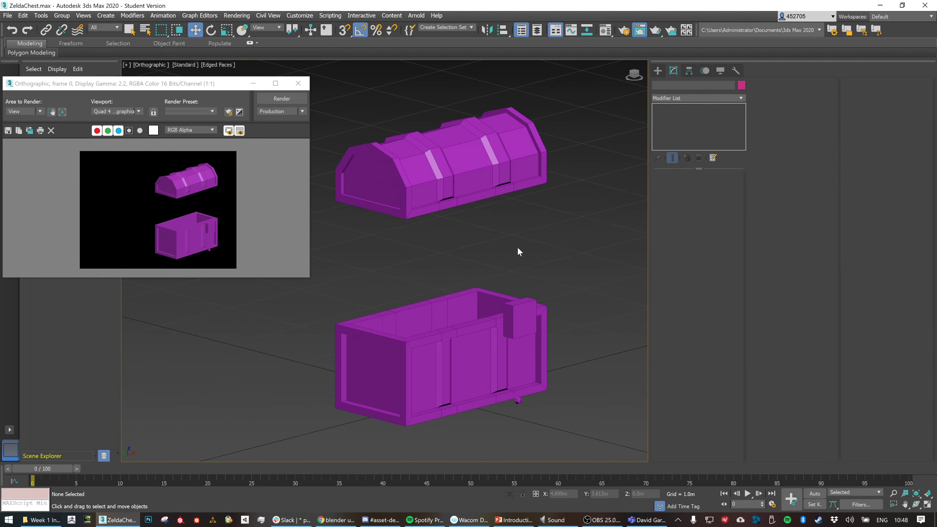
# Close the render window and deselect the chest
pyautogui.click(476, 320)
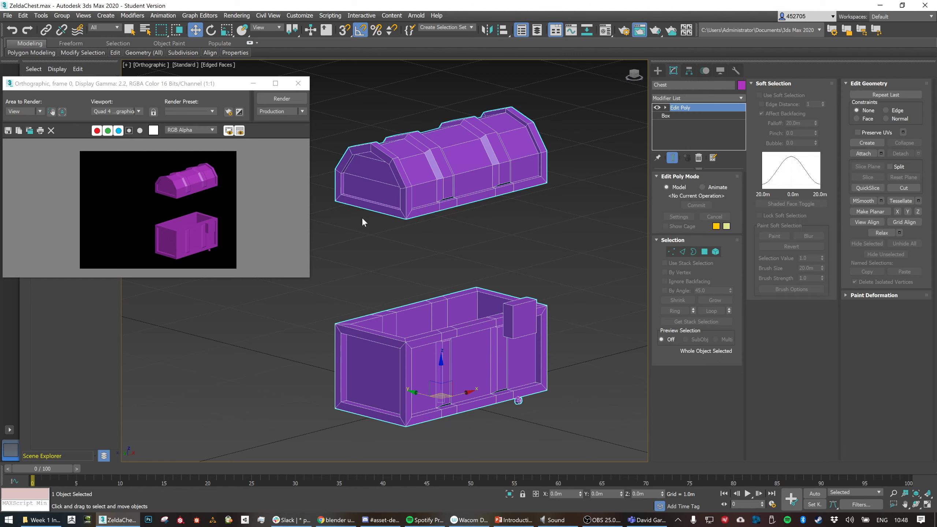
pyautogui.click(298, 84)
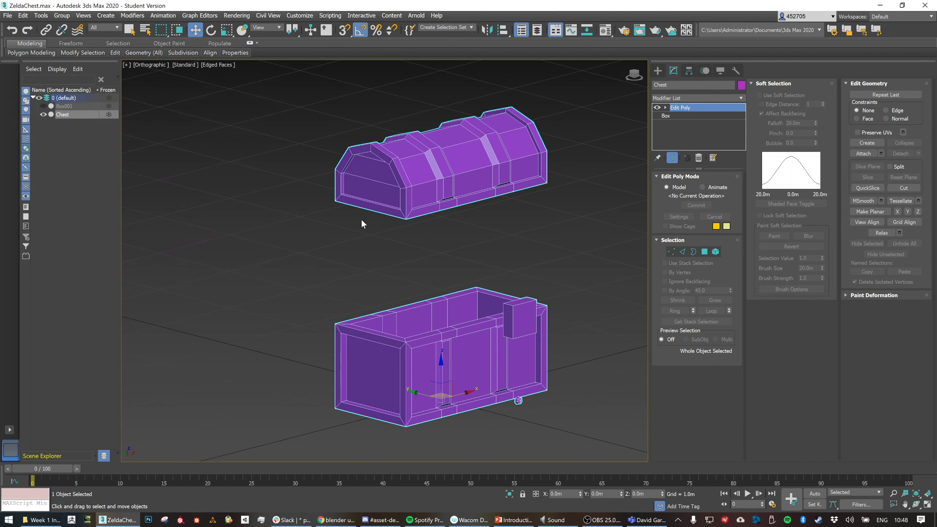
pyautogui.click(550, 277)
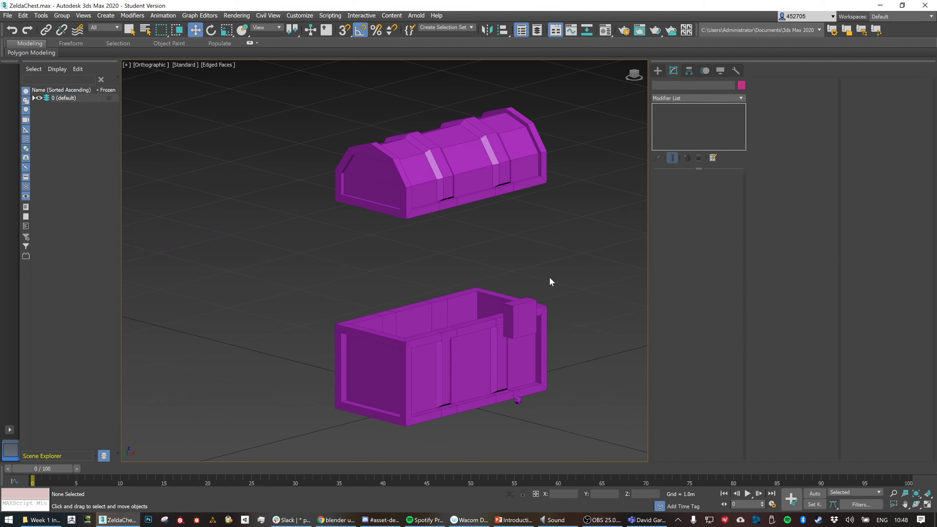
pyautogui.click(510, 329)
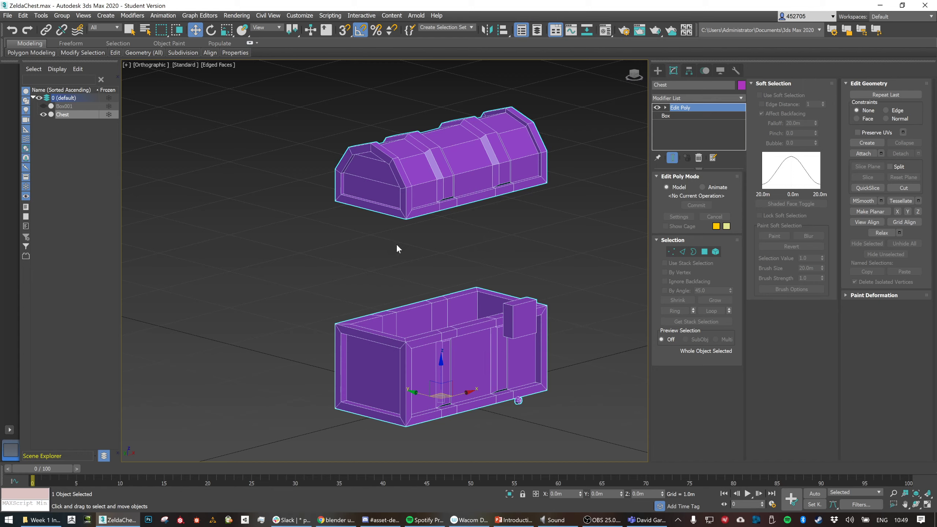
pyautogui.click(477, 226)
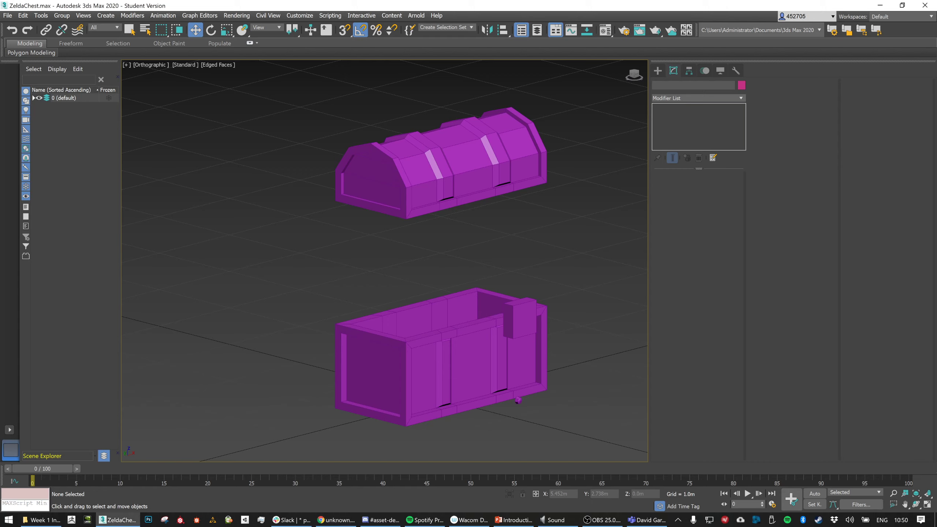
# Switch to Chrome and open the DT508 Asset Design collection from the Sketchfab profile's created collections
pyautogui.hotkey('alt', 'Tab')
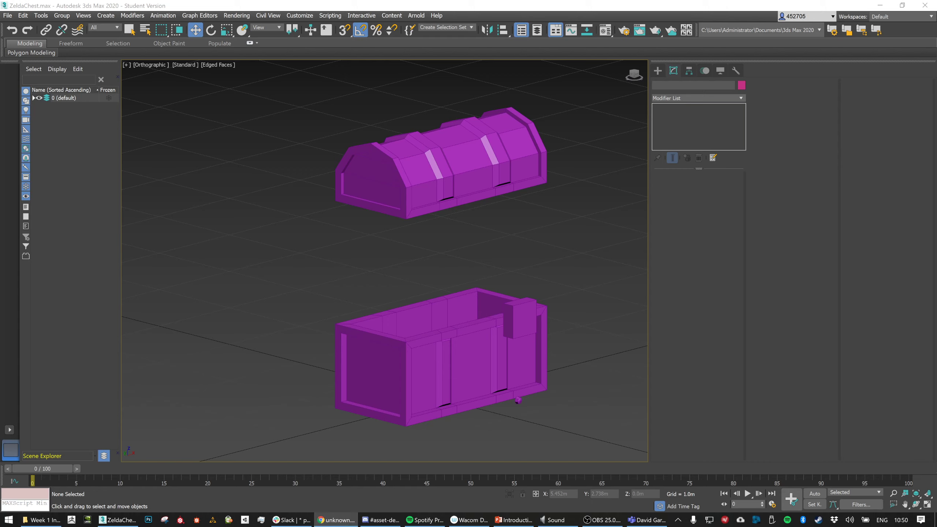
pyautogui.moveTo(516, 526)
pyautogui.mouseDown()
pyautogui.moveTo(506, 125)
pyautogui.moveTo(490, 1)
pyautogui.mouseUp()
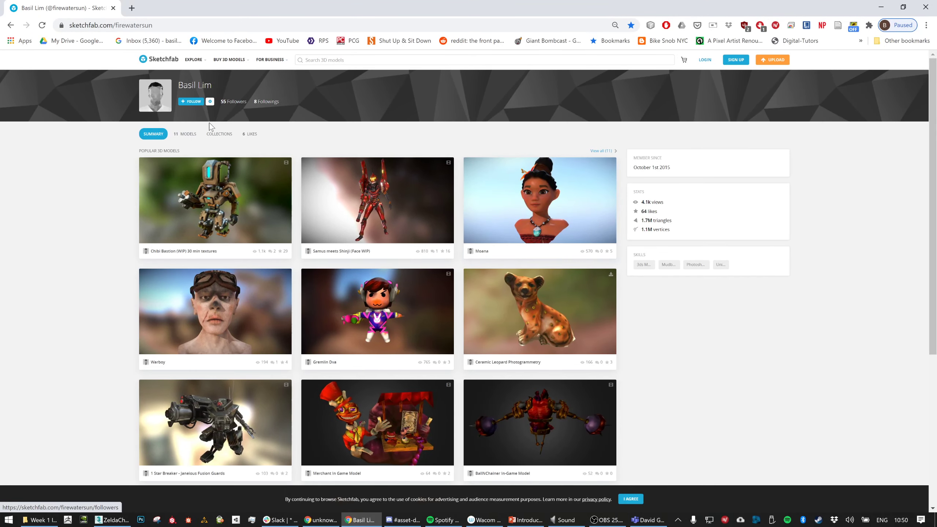
pyautogui.click(219, 146)
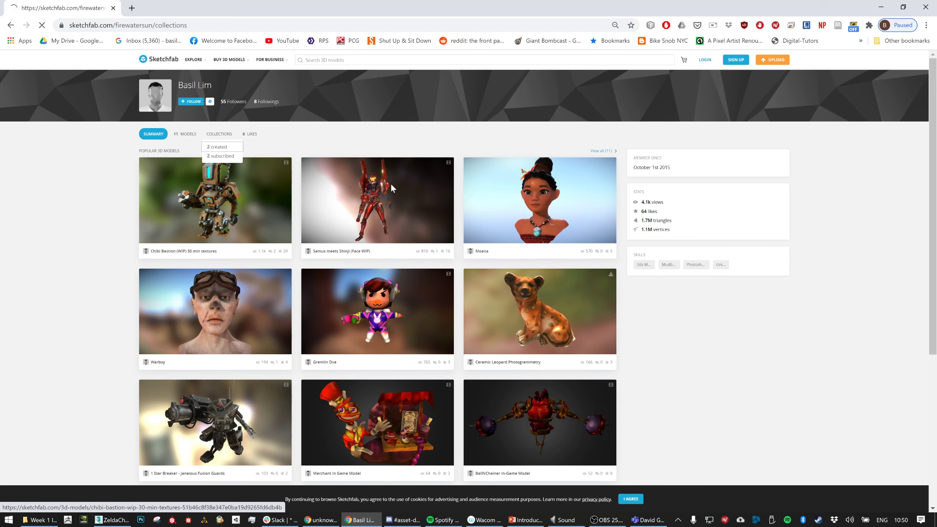
pyautogui.click(445, 238)
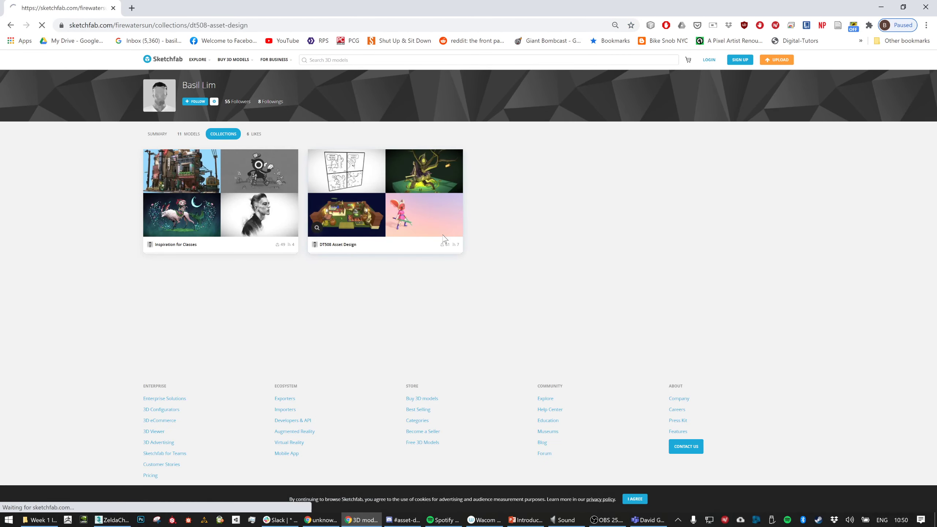
# Look through the student models in the DT508 Asset Design collection
pyautogui.scroll(-6, 398, 299)
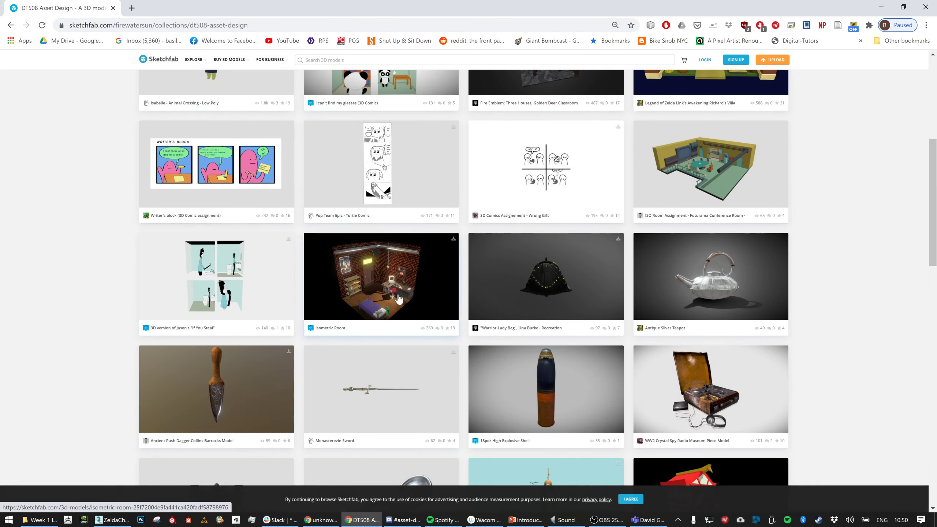
pyautogui.scroll(-15, 398, 298)
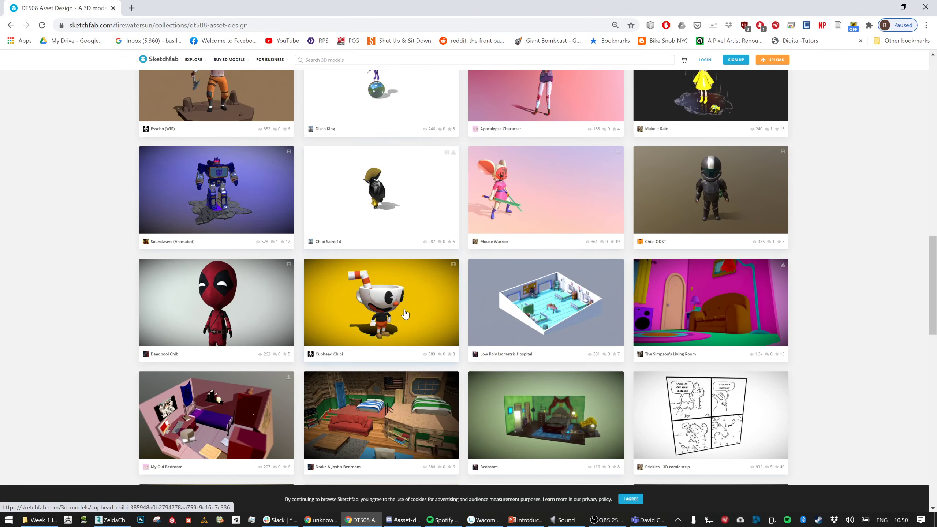
pyautogui.scroll(-15, 405, 313)
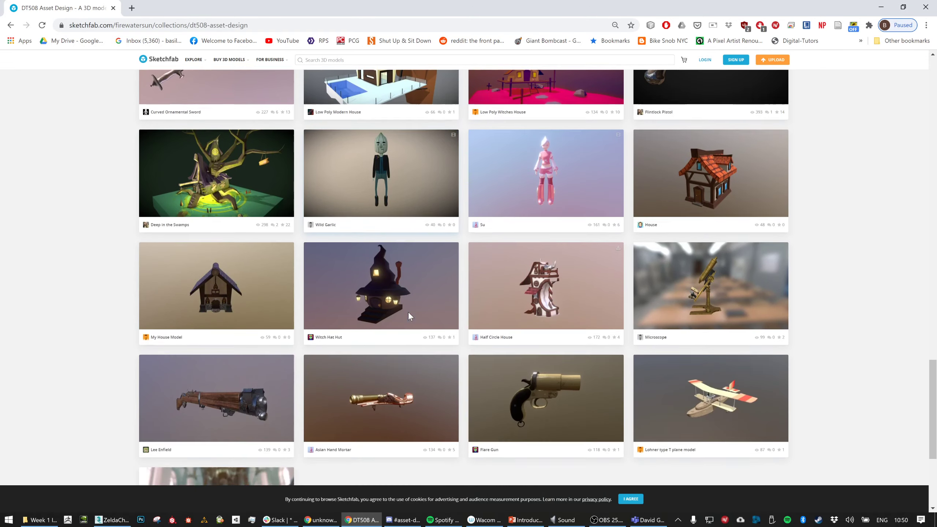
pyautogui.scroll(-2, 409, 311)
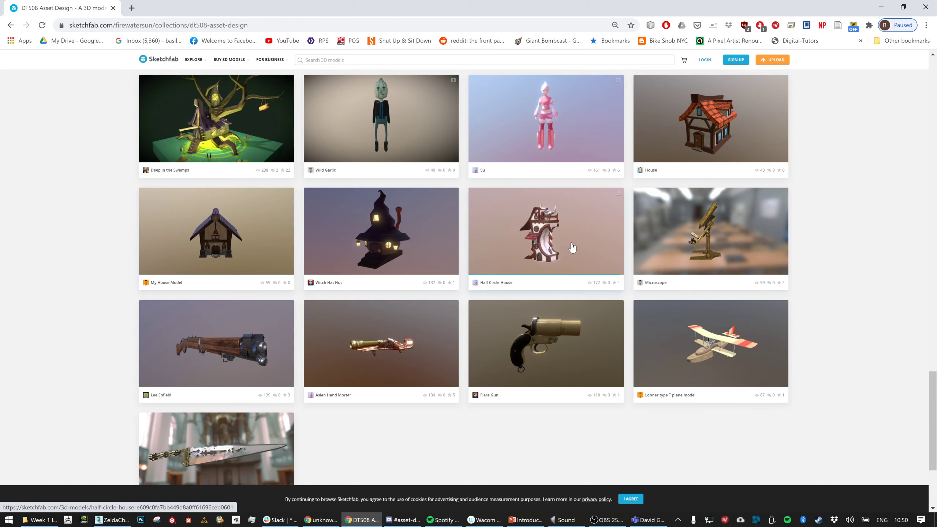
pyautogui.scroll(1, 707, 124)
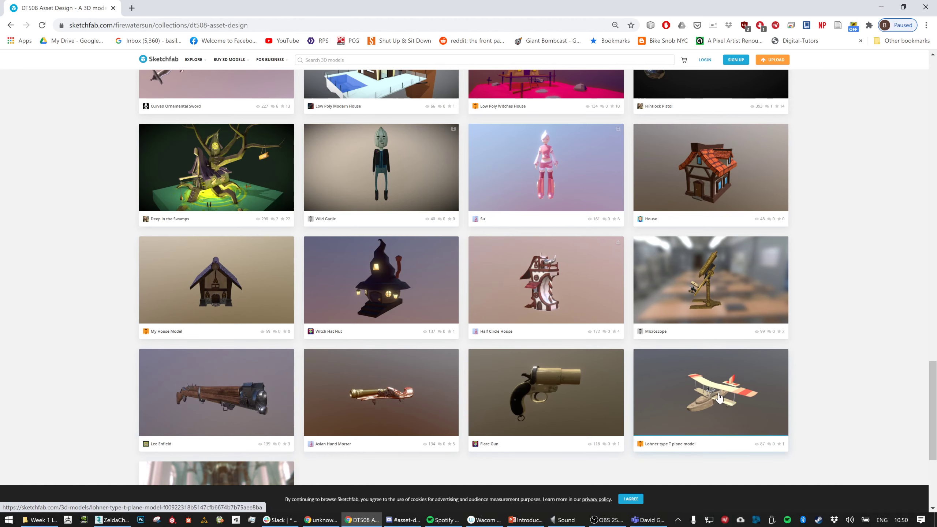
pyautogui.scroll(3, 727, 394)
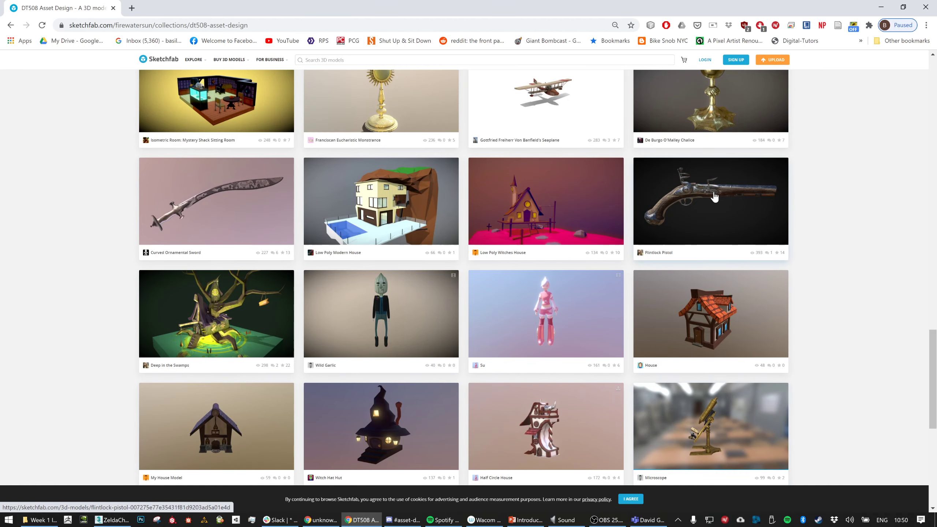
# Open the Flintlock Pistol model, examine it in the 3D viewer and close it
pyautogui.click(640, 225)
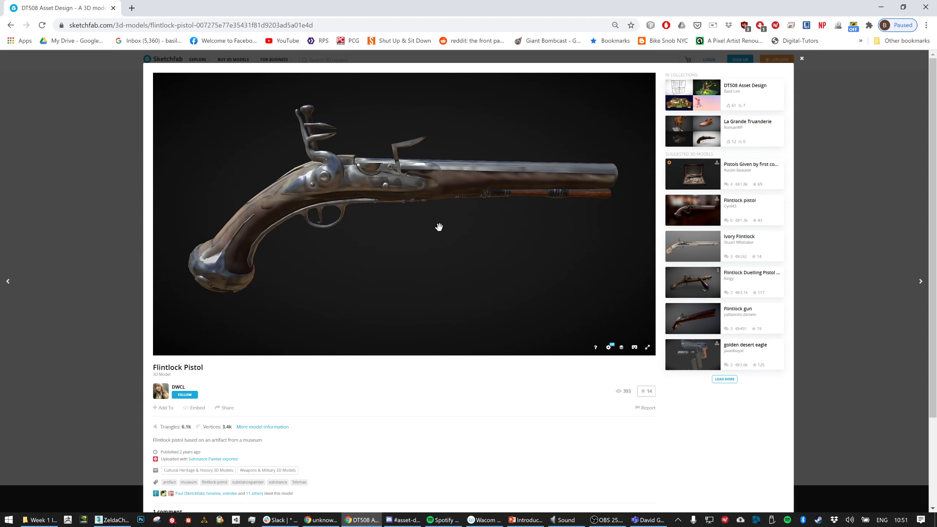
pyautogui.moveTo(416, 207)
pyautogui.mouseDown()
pyautogui.moveTo(425, 197)
pyautogui.moveTo(419, 209)
pyautogui.moveTo(427, 214)
pyautogui.moveTo(409, 229)
pyautogui.moveTo(434, 261)
pyautogui.moveTo(485, 203)
pyautogui.moveTo(408, 211)
pyautogui.mouseUp()
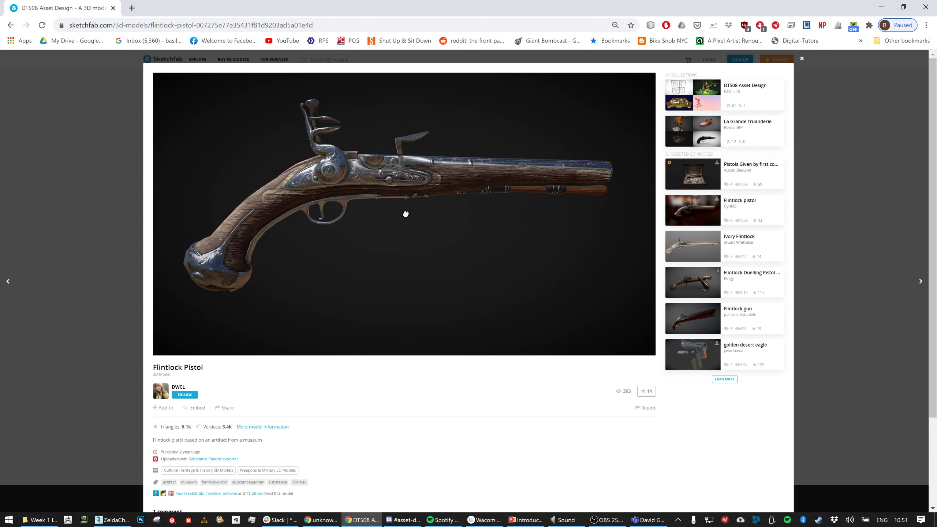
pyautogui.click(800, 60)
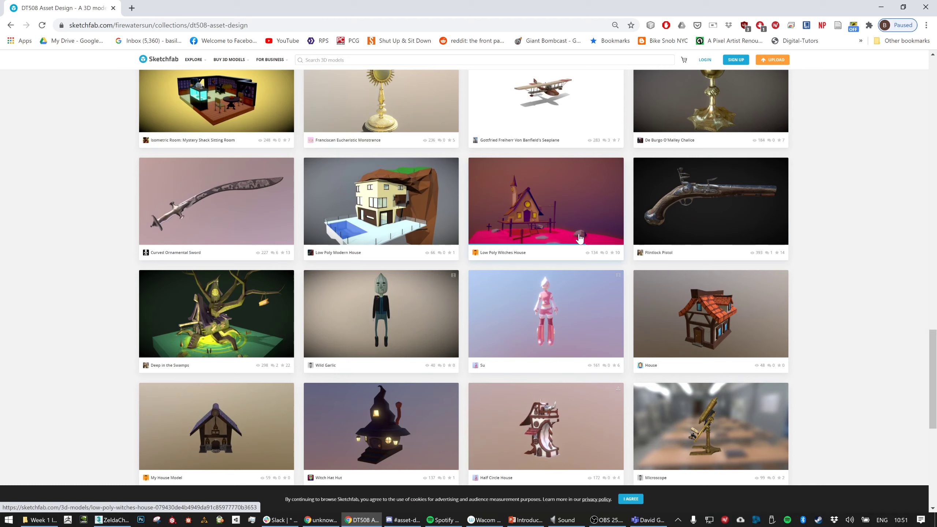
# Find the Legend of Zelda Link's Awakening:Richard's Villa model in the collection and open it
pyautogui.scroll(3, 579, 236)
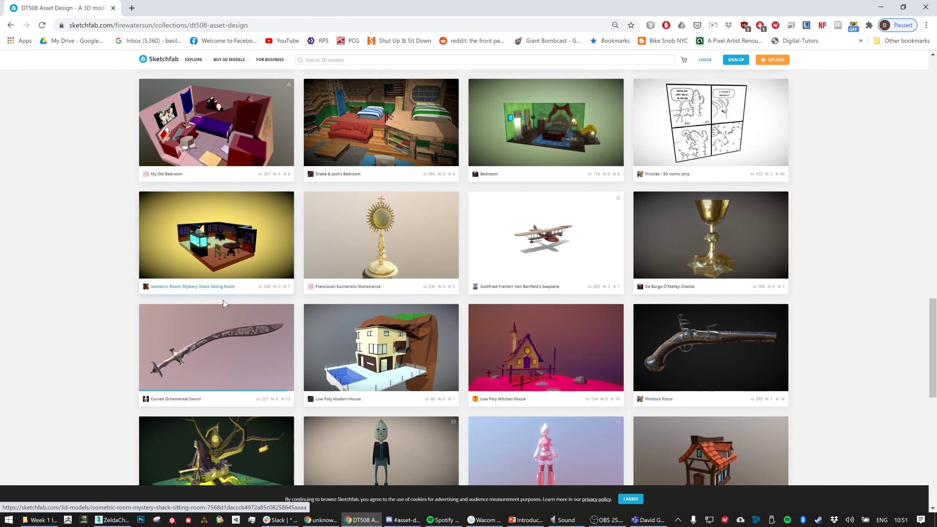
pyautogui.scroll(5, 379, 282)
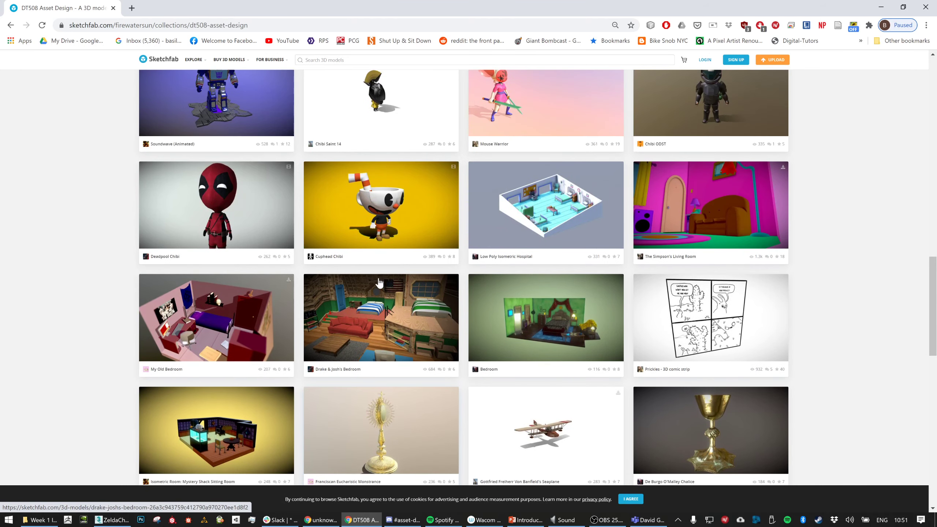
pyautogui.scroll(12, 481, 305)
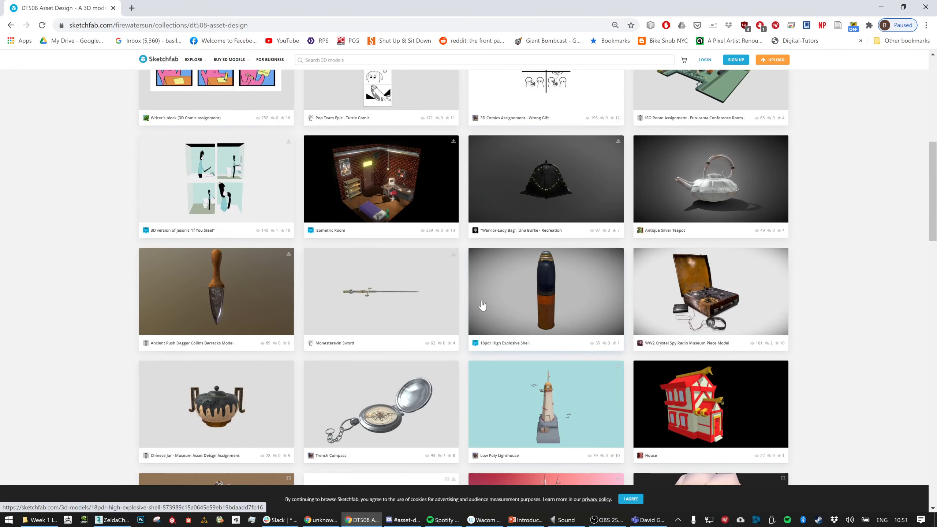
pyautogui.scroll(10, 482, 305)
pyautogui.scroll(-6, 419, 291)
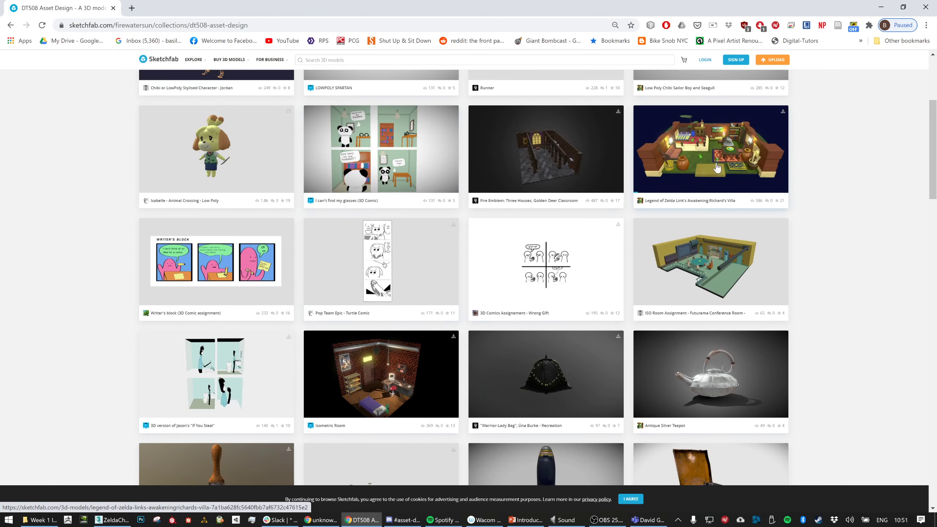
pyautogui.click(717, 168)
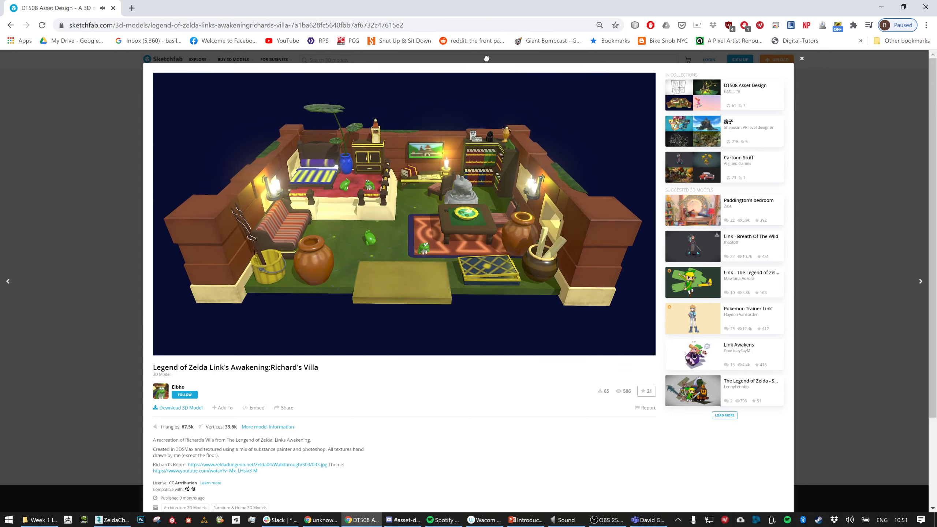
# Mute the sound of the Sketchfab site
pyautogui.rightClick(78, 13)
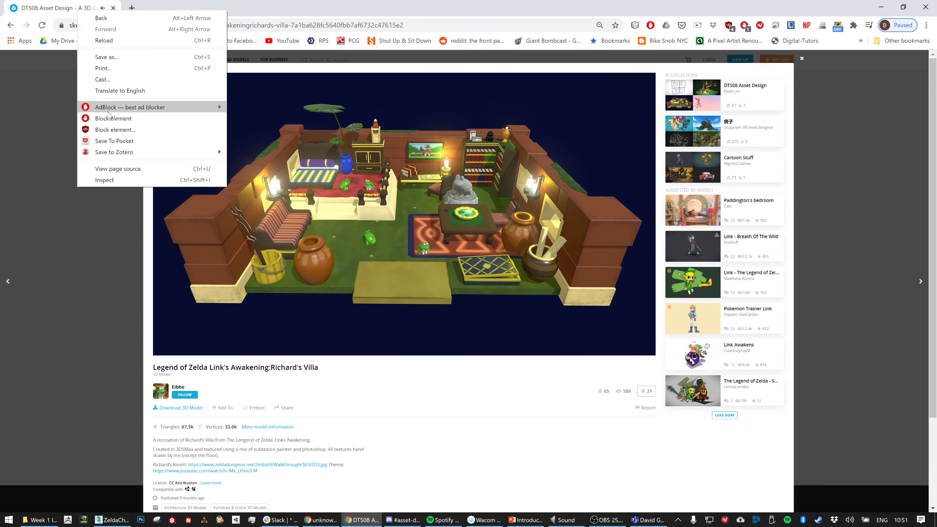
pyautogui.click(55, 11)
pyautogui.rightClick(55, 11)
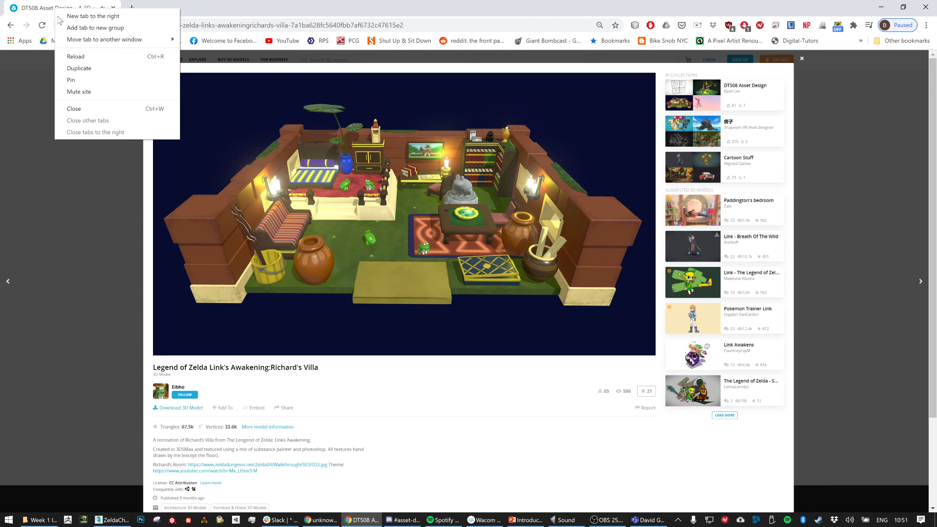
pyautogui.click(81, 88)
# Examine Richard's Villa from above and from both sides in the 3D viewer, and close the model
pyautogui.moveTo(439, 254)
pyautogui.mouseDown()
pyautogui.moveTo(419, 229)
pyautogui.moveTo(422, 251)
pyautogui.mouseUp()
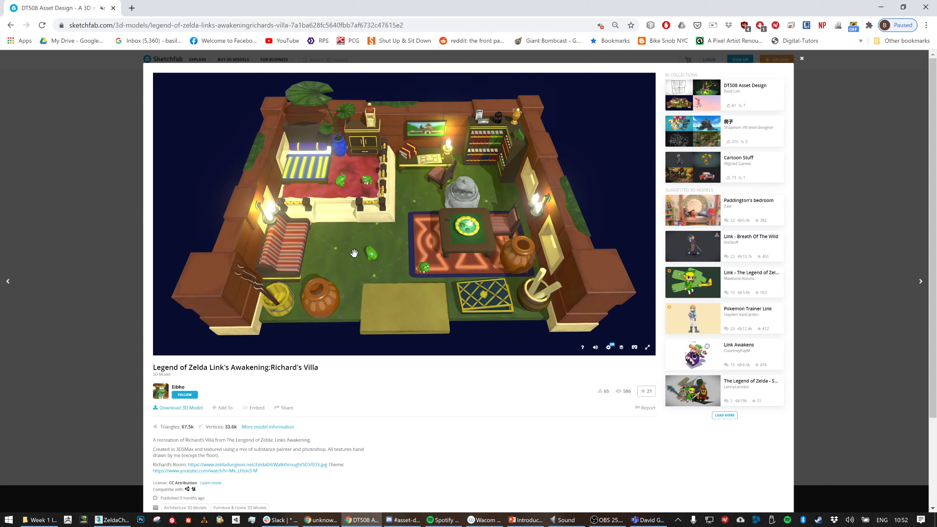
pyautogui.moveTo(432, 225); pyautogui.dragTo(421, 205)
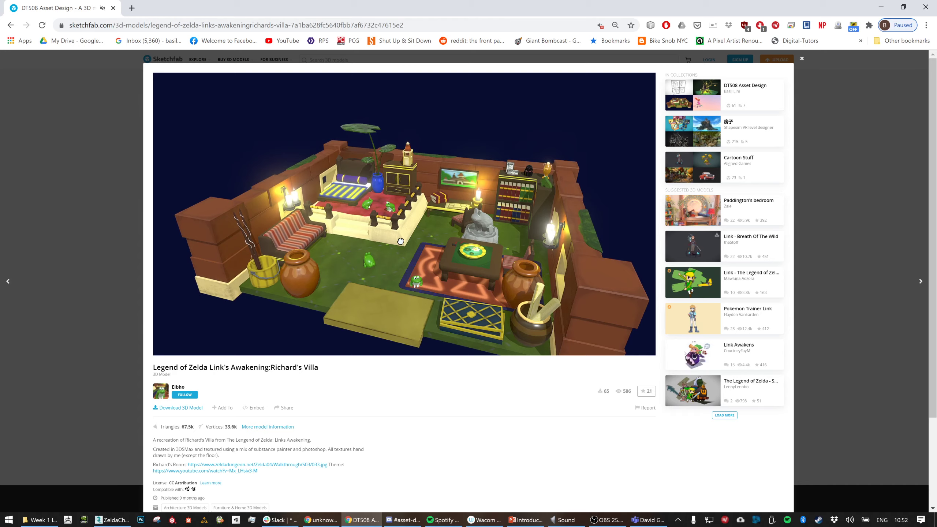
pyautogui.moveTo(405, 236)
pyautogui.mouseDown()
pyautogui.moveTo(427, 254)
pyautogui.moveTo(424, 242)
pyautogui.mouseUp()
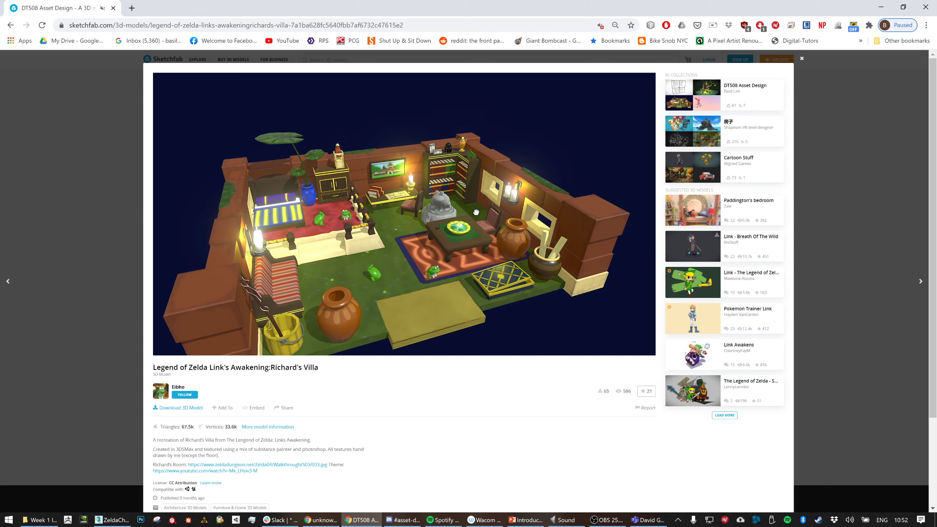
pyautogui.moveTo(466, 238)
pyautogui.mouseDown()
pyautogui.moveTo(492, 229)
pyautogui.moveTo(470, 235)
pyautogui.moveTo(465, 263)
pyautogui.mouseUp()
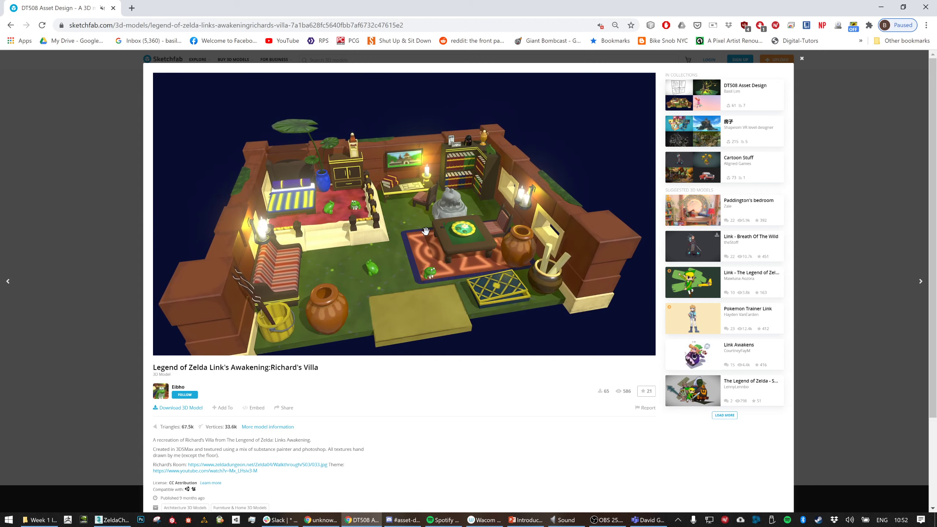
pyautogui.moveTo(425, 231); pyautogui.dragTo(467, 176)
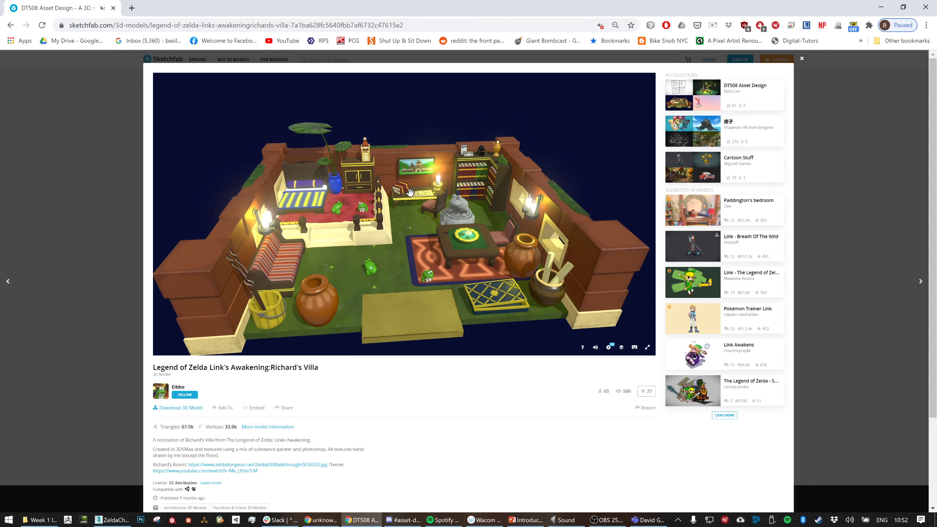
pyautogui.moveTo(427, 237); pyautogui.dragTo(430, 245)
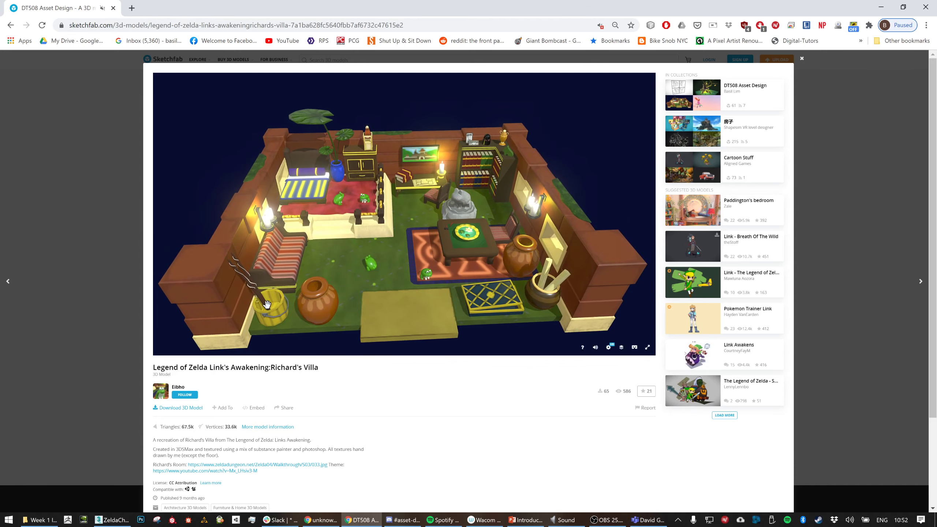
pyautogui.click(106, 260)
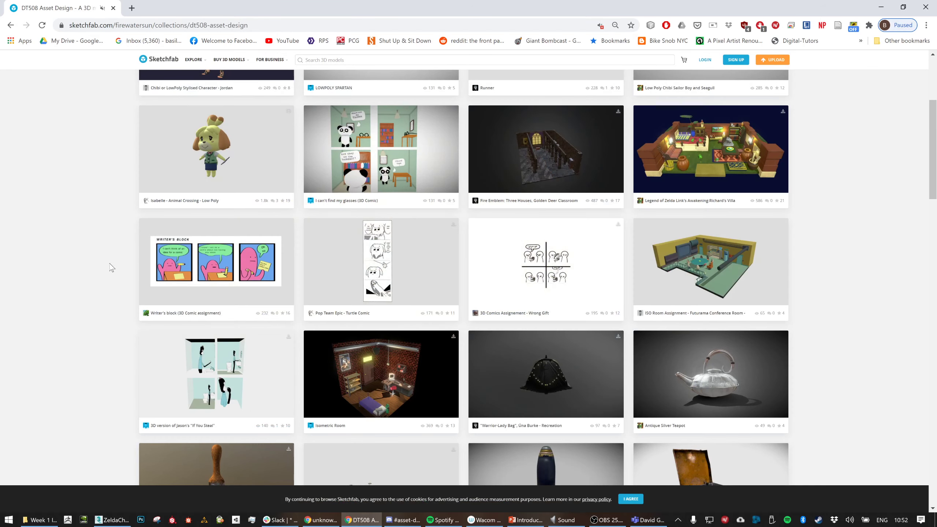
# Open the animated Make it Rain model from the collection, examine the witch character up close and pause its animation
pyautogui.scroll(-3, 113, 273)
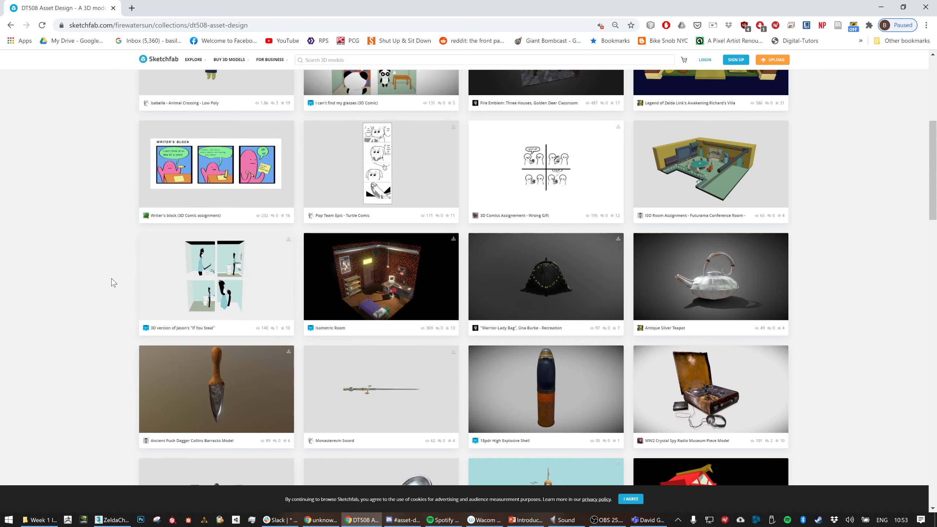
pyautogui.scroll(-5, 111, 279)
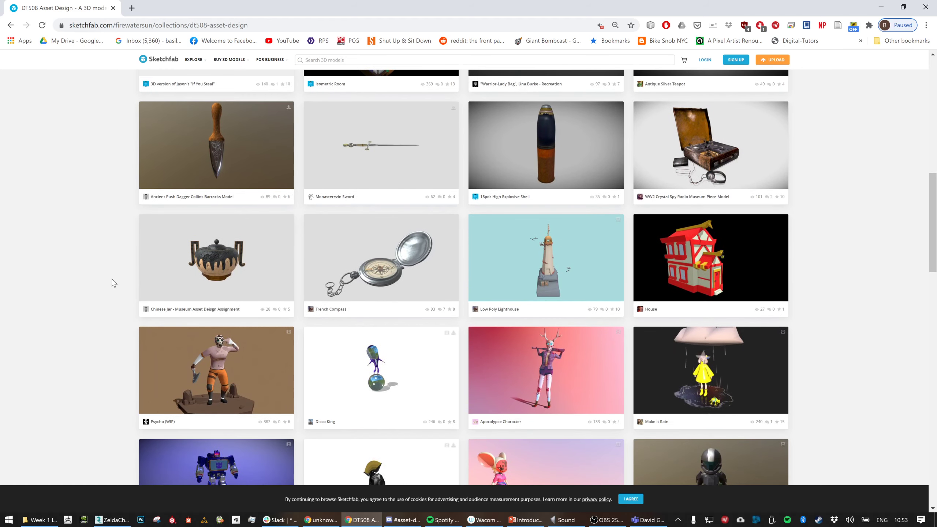
pyautogui.scroll(-1, 112, 281)
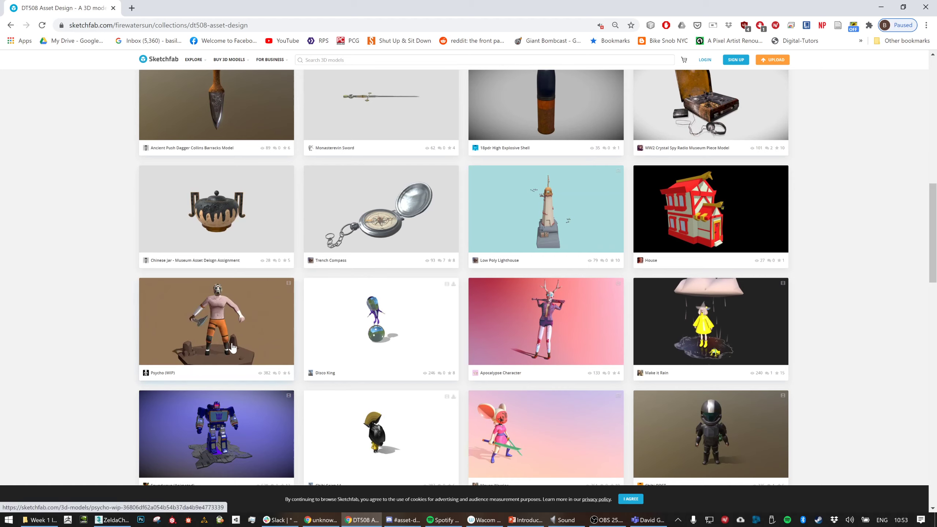
pyautogui.click(752, 328)
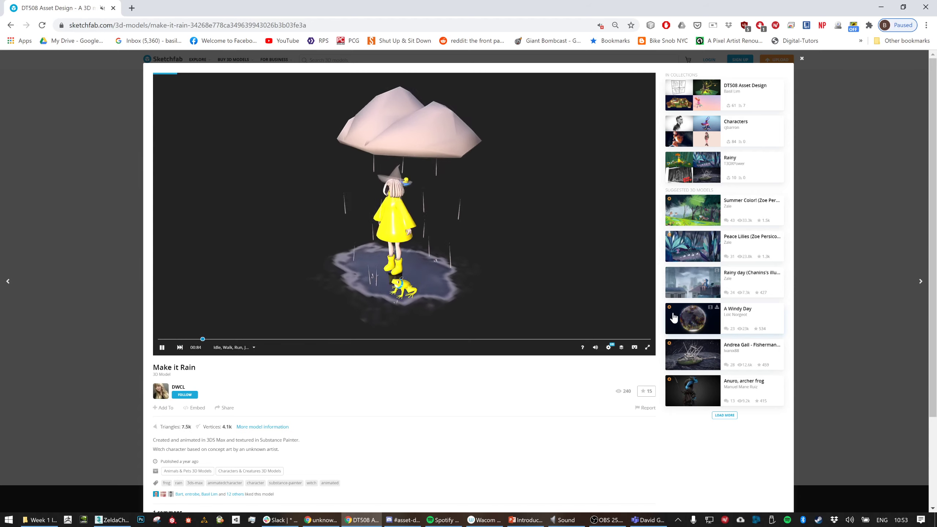
pyautogui.moveTo(672, 315); pyautogui.dragTo(605, 396)
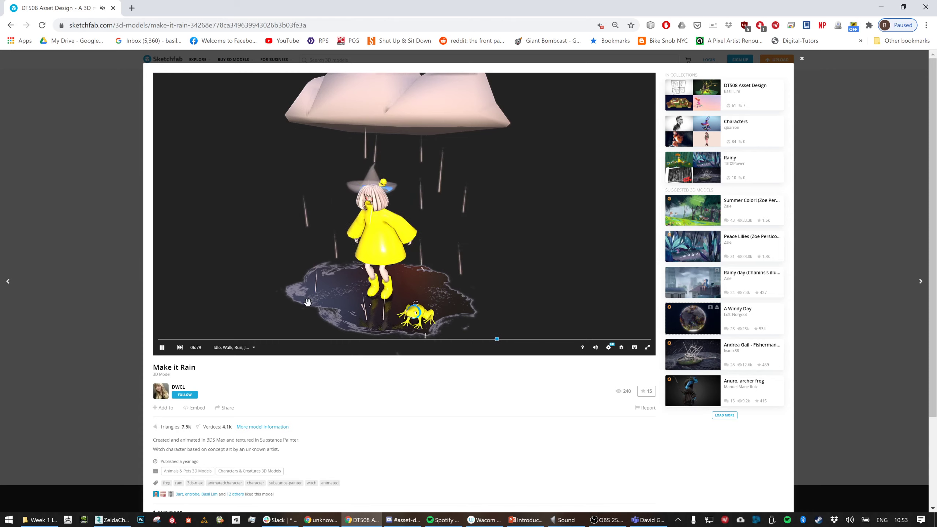
pyautogui.click(161, 347)
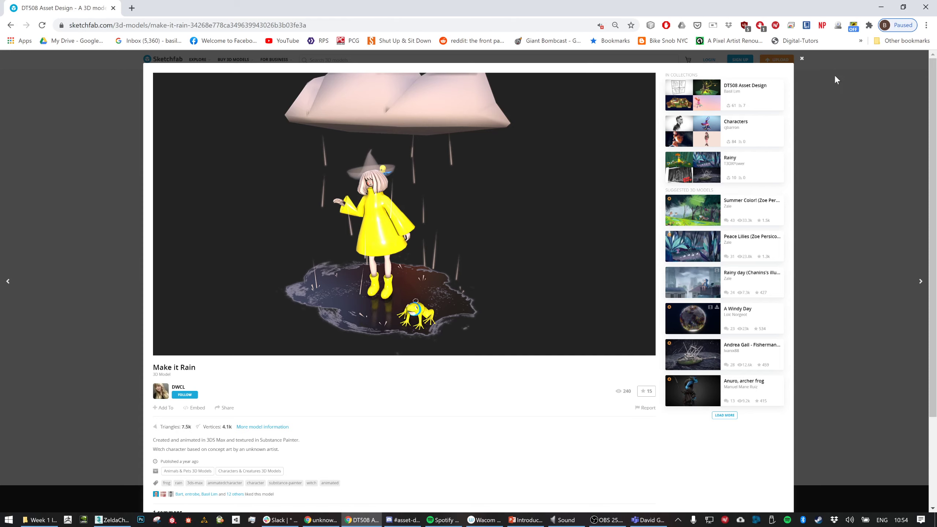
# Return to 3ds Max from the browser and close the program with the ZeldaChest scene
pyautogui.click(881, 6)
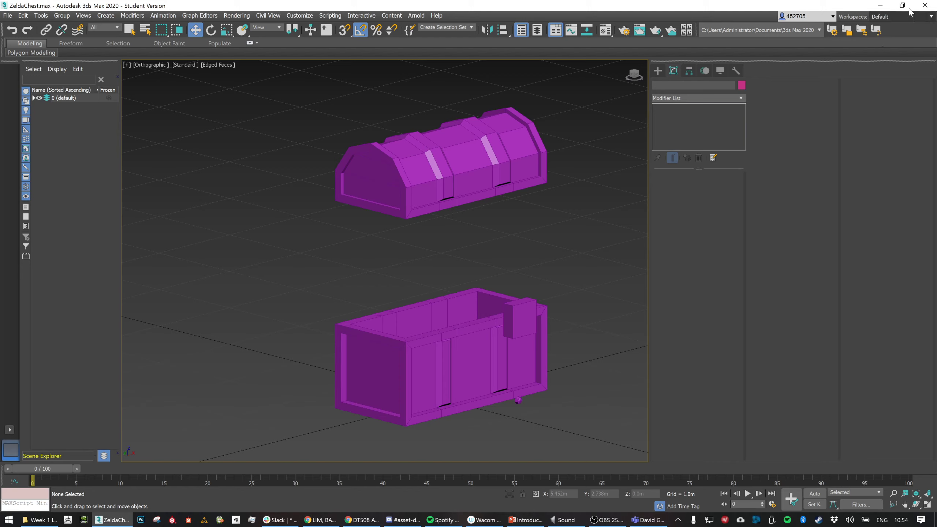
pyautogui.click(925, 5)
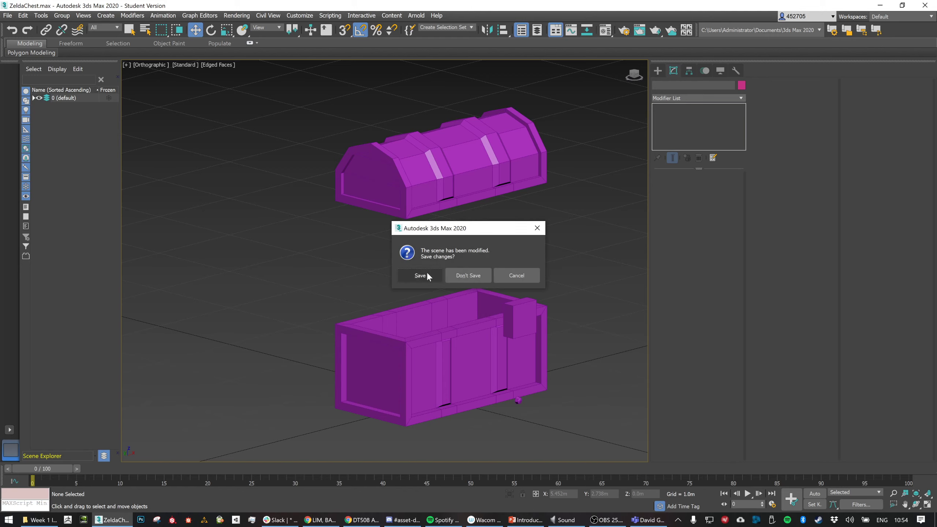